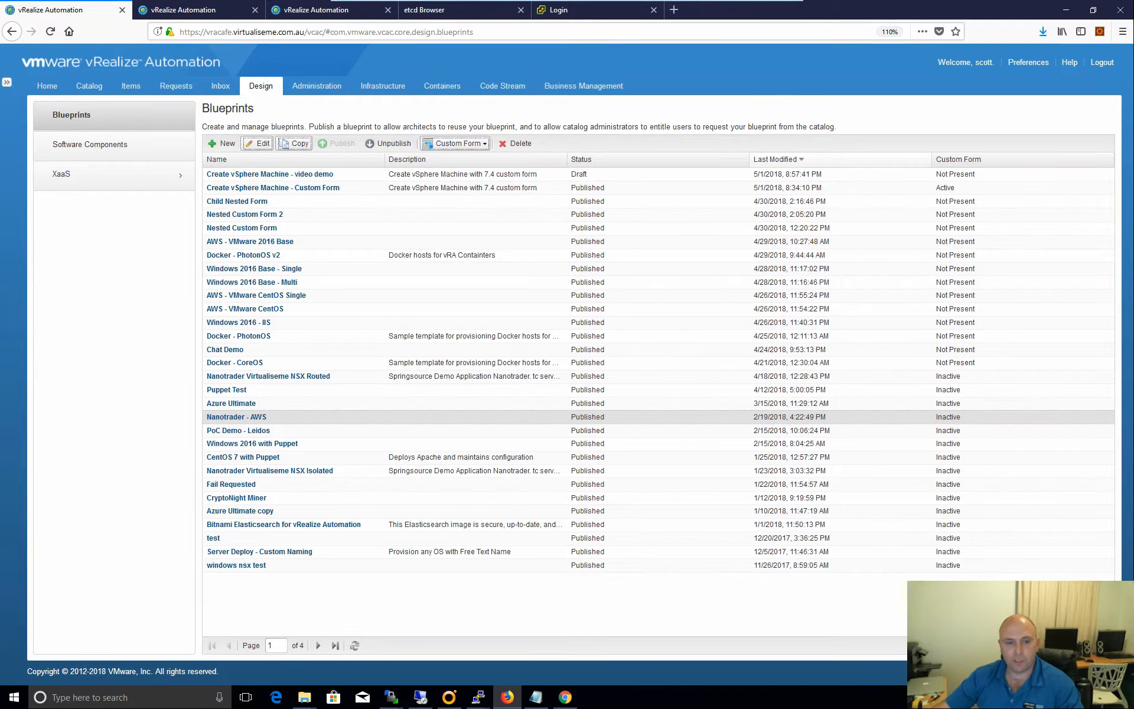
Open the IaaS catalog request for Server Deploy - Custom Naming, examine the vSphere_Machine_1 fields, and cancel the request.
left_click(362, 556)
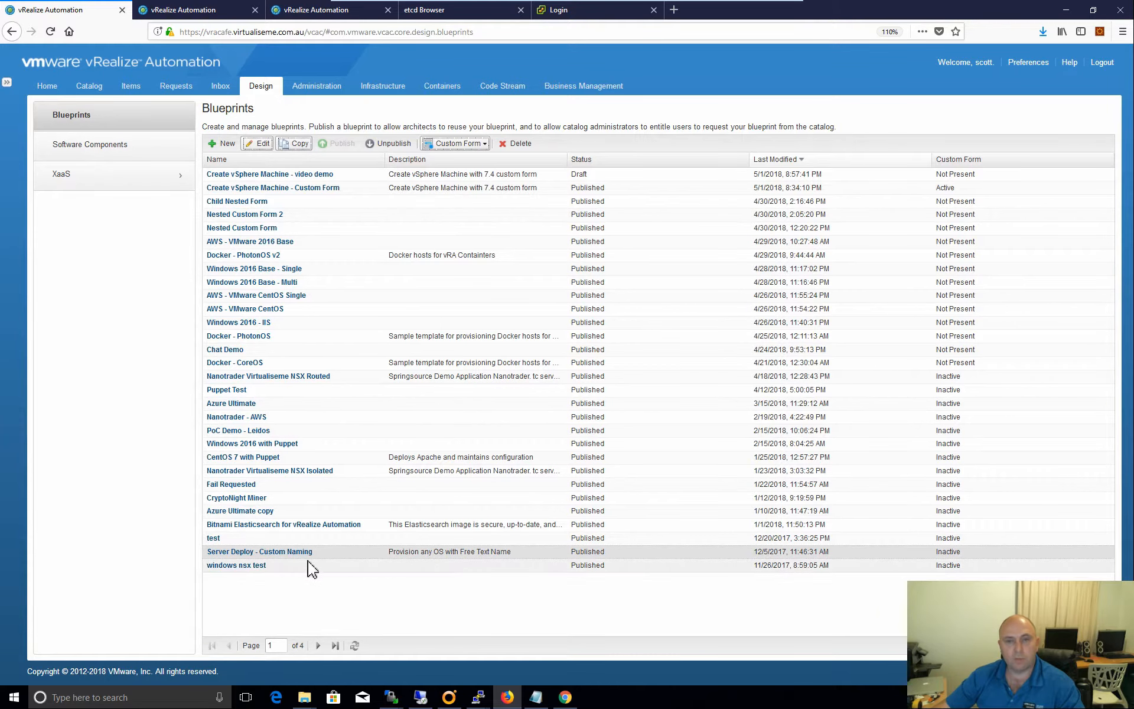
left_click(90, 86)
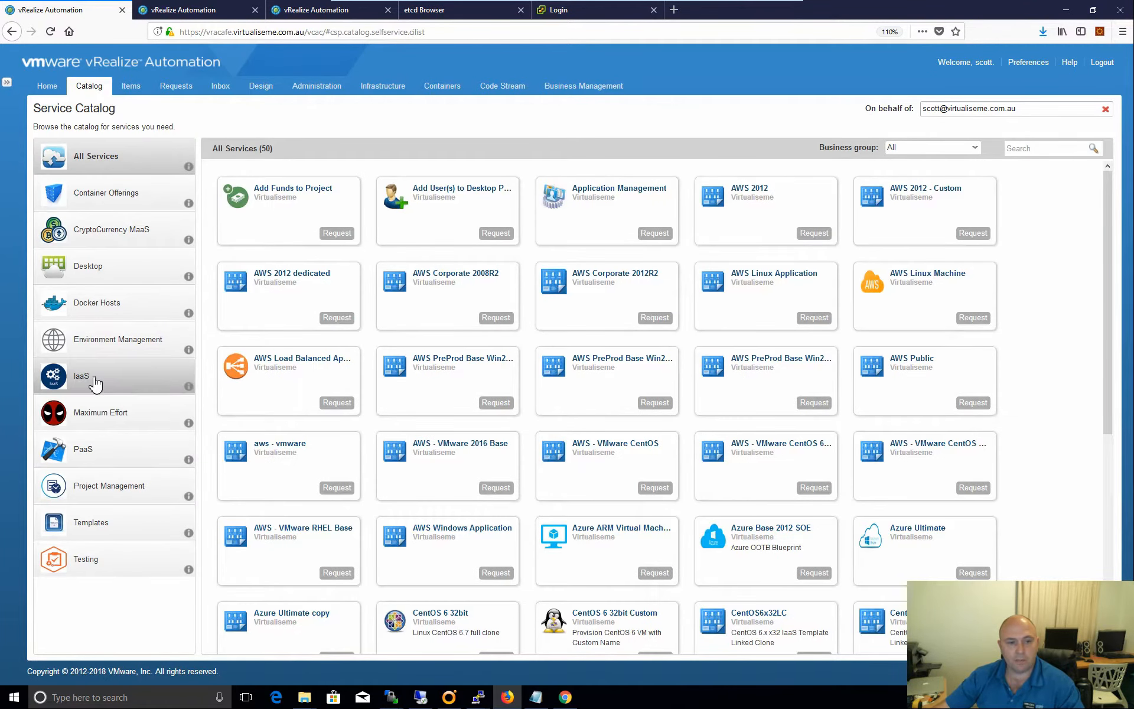
left_click(96, 381)
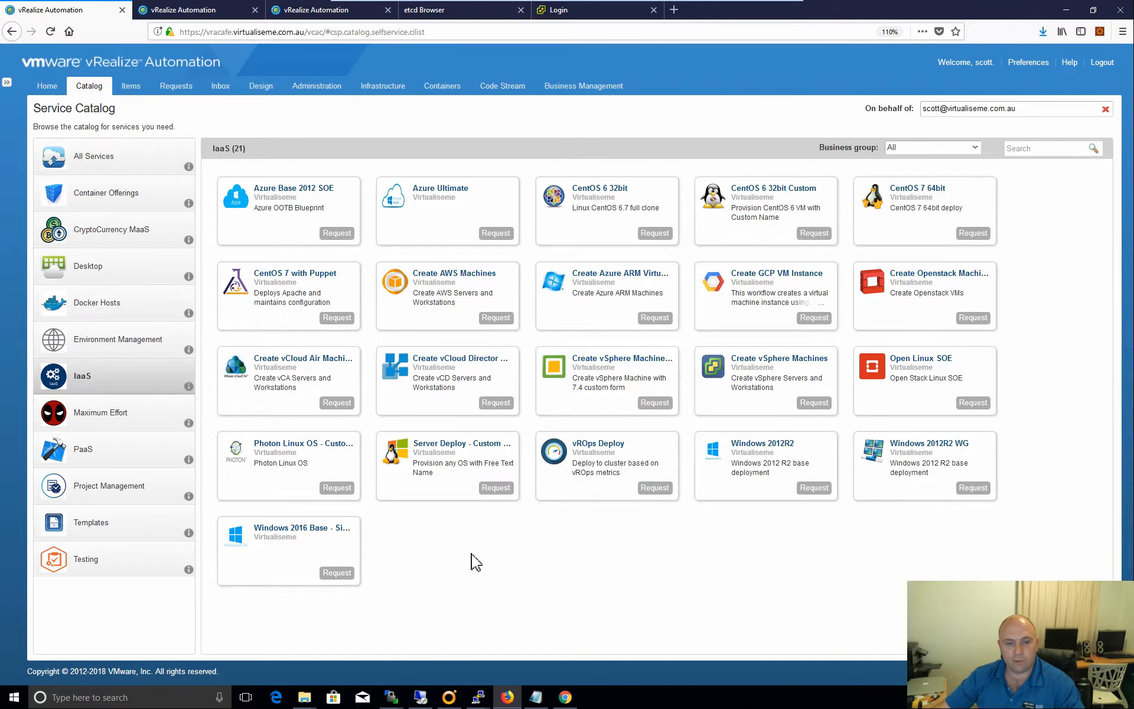
left_click(495, 487)
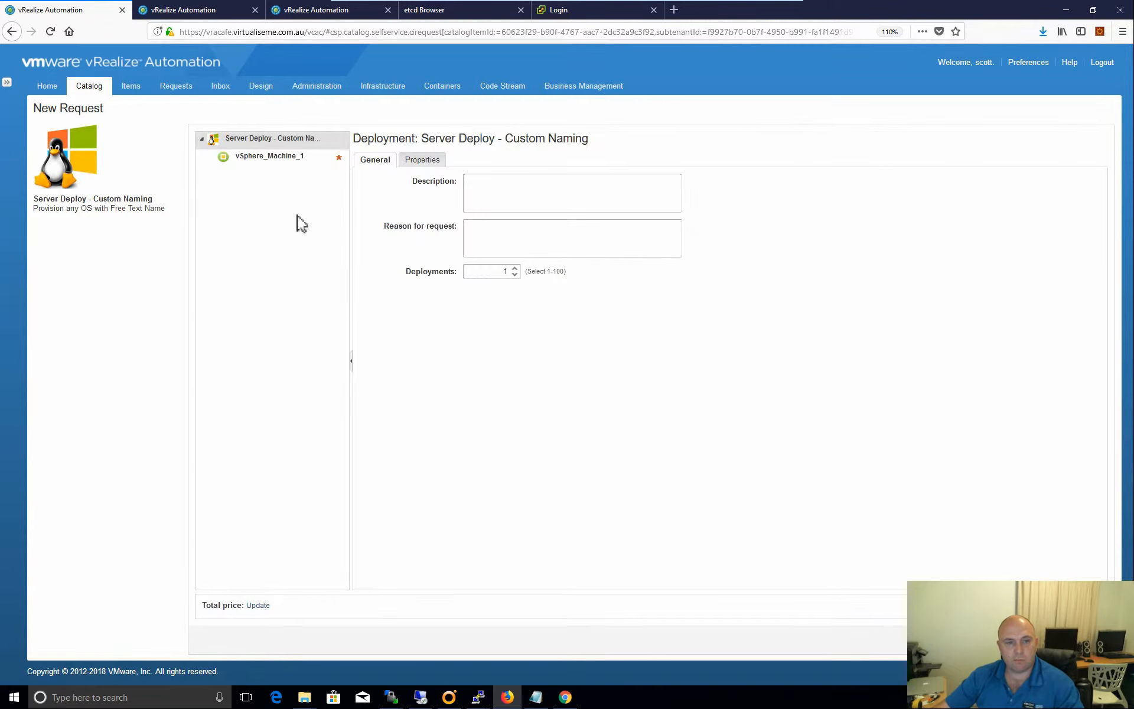
left_click(293, 158)
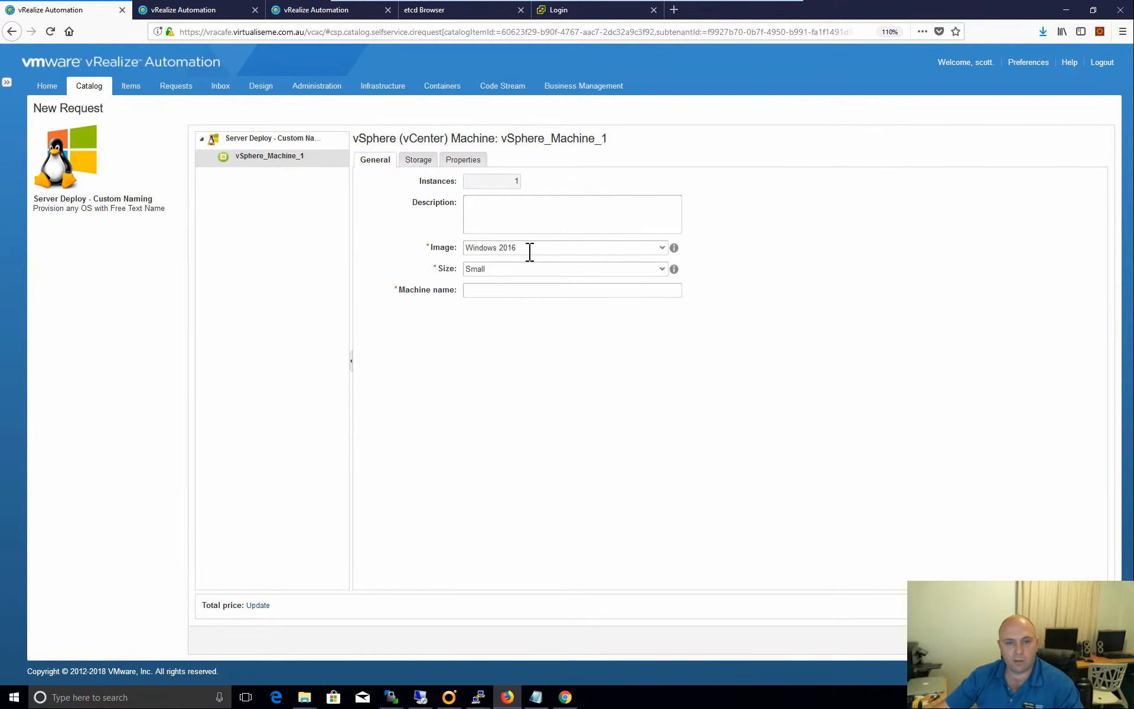
left_click(481, 291)
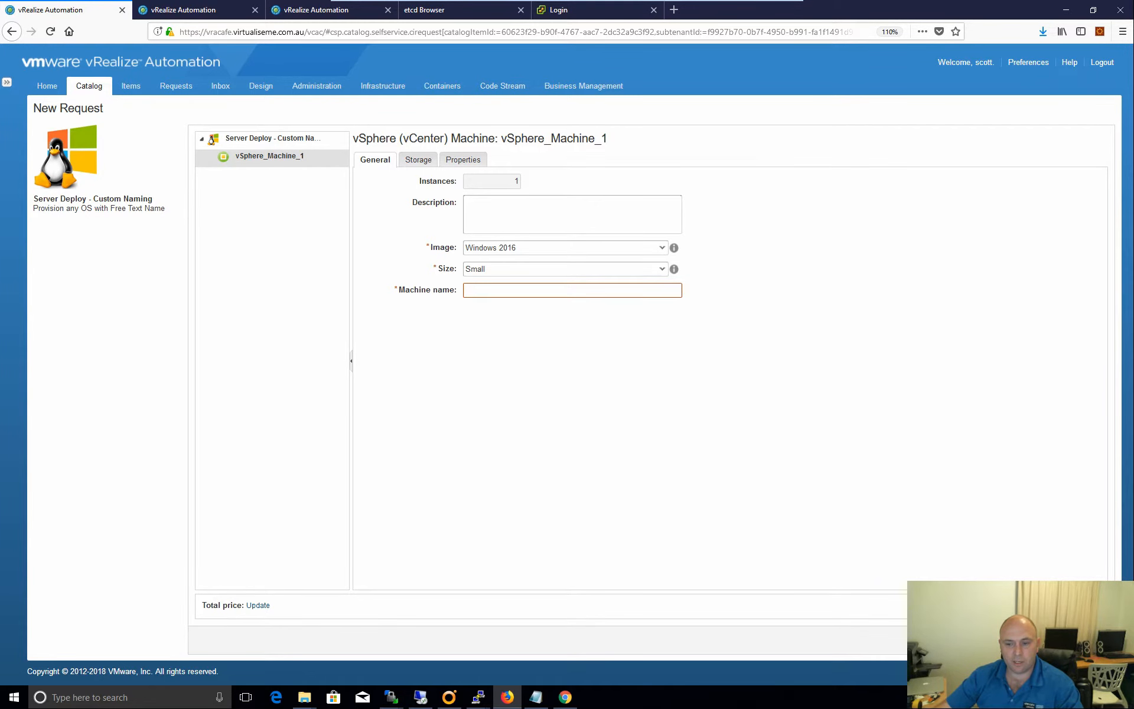
left_click(1090, 639)
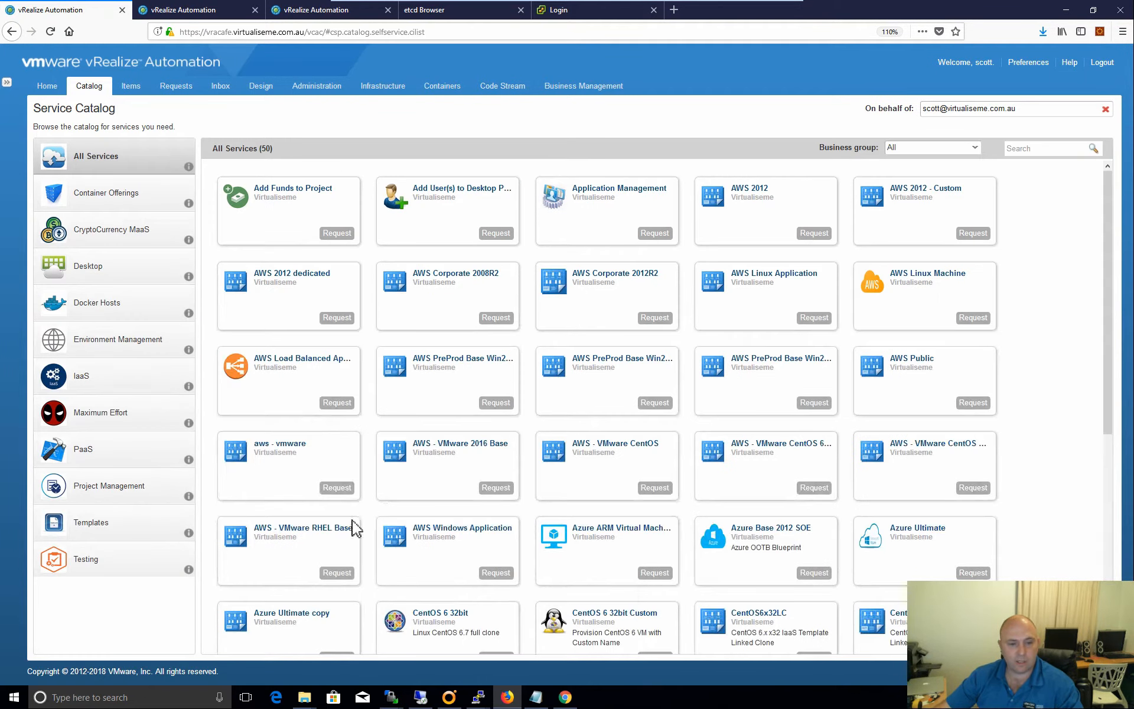
Open the PaaS catalog request for Nanotrader Virtualiseme, examine its CentOS6x32 machines and SQLFire server component, and cancel the request.
left_click(140, 458)
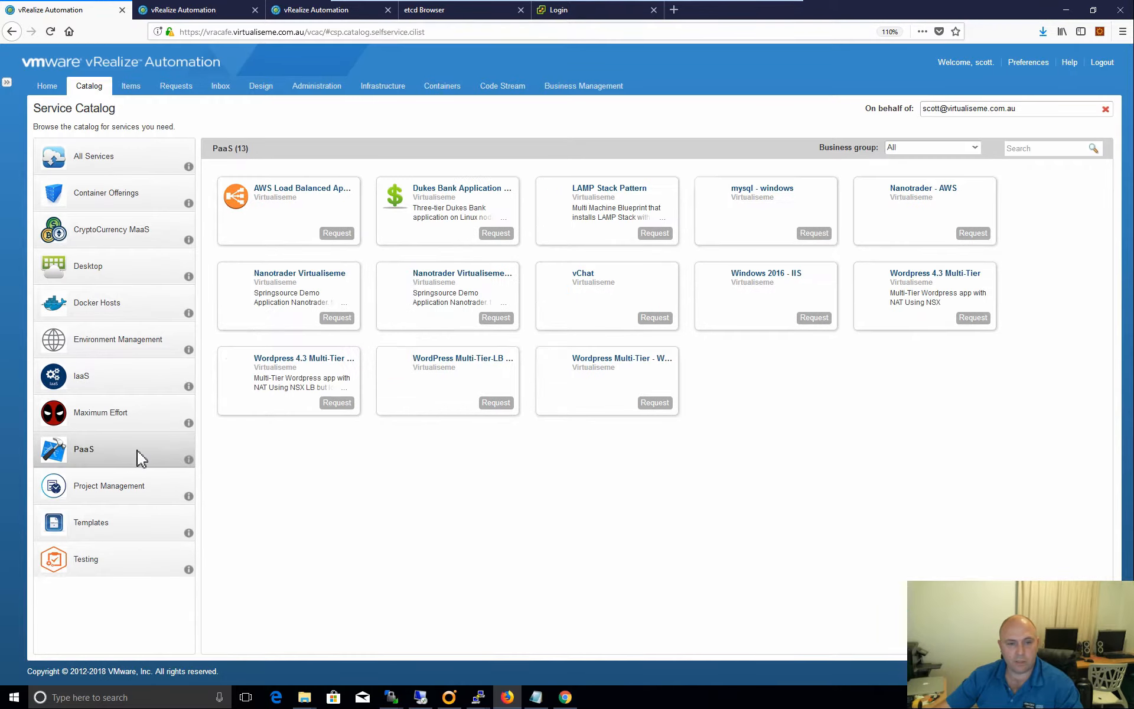
left_click(335, 319)
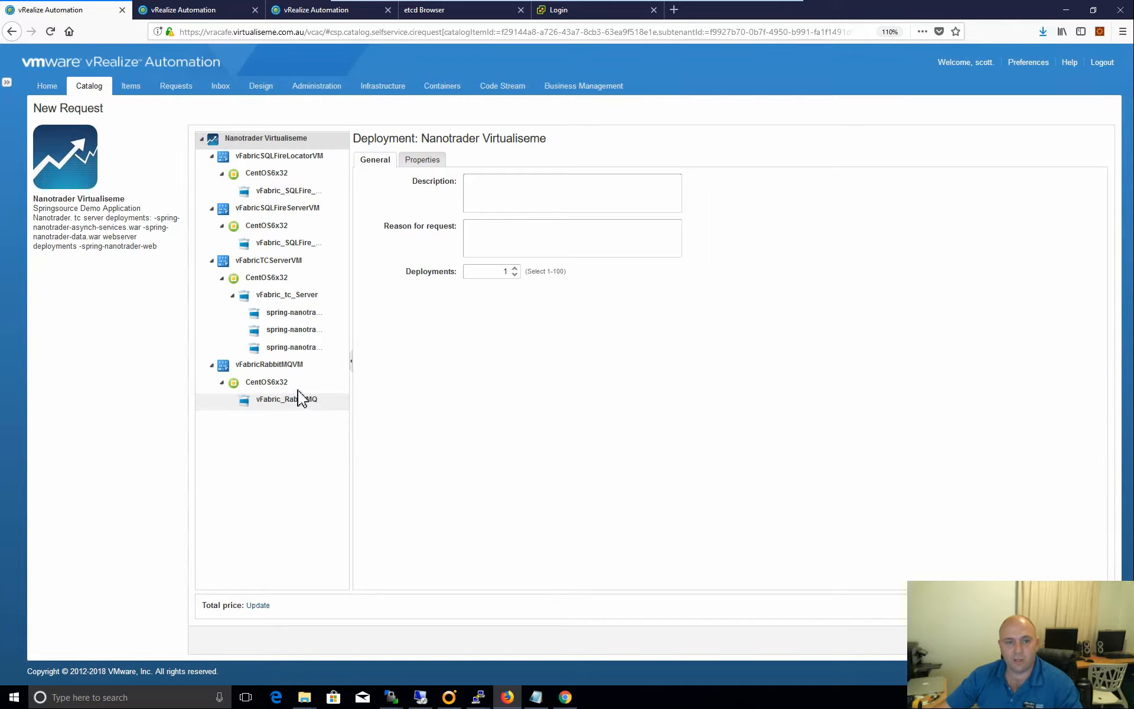
left_click(271, 227)
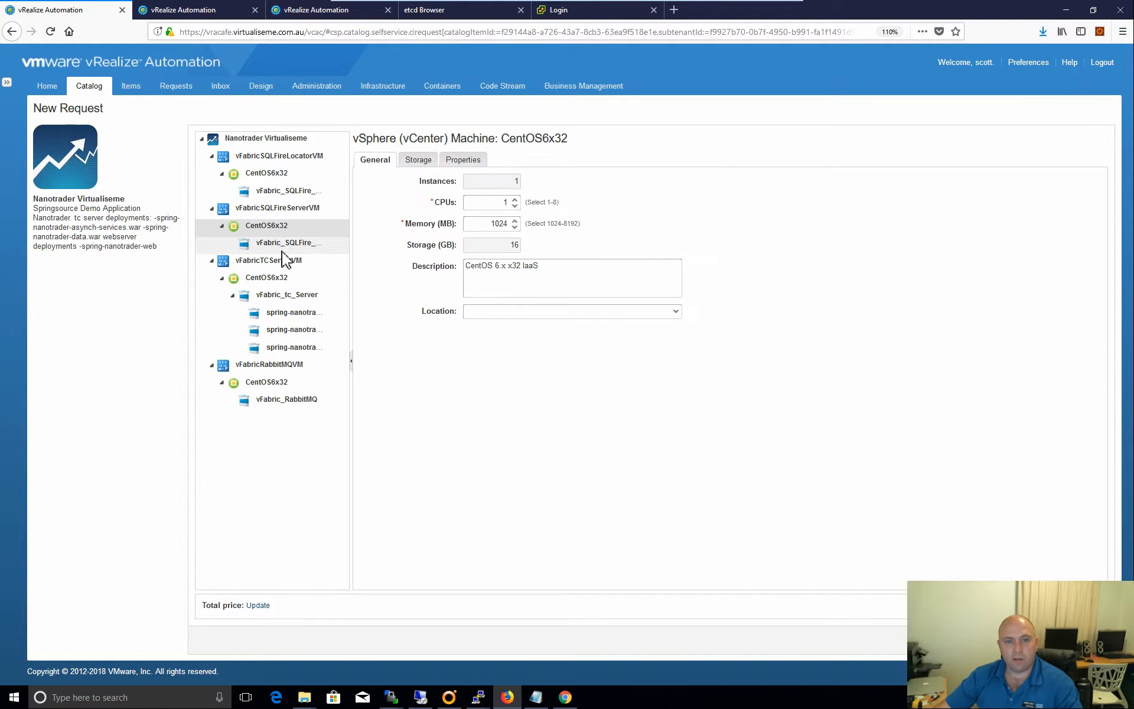
left_click(276, 174)
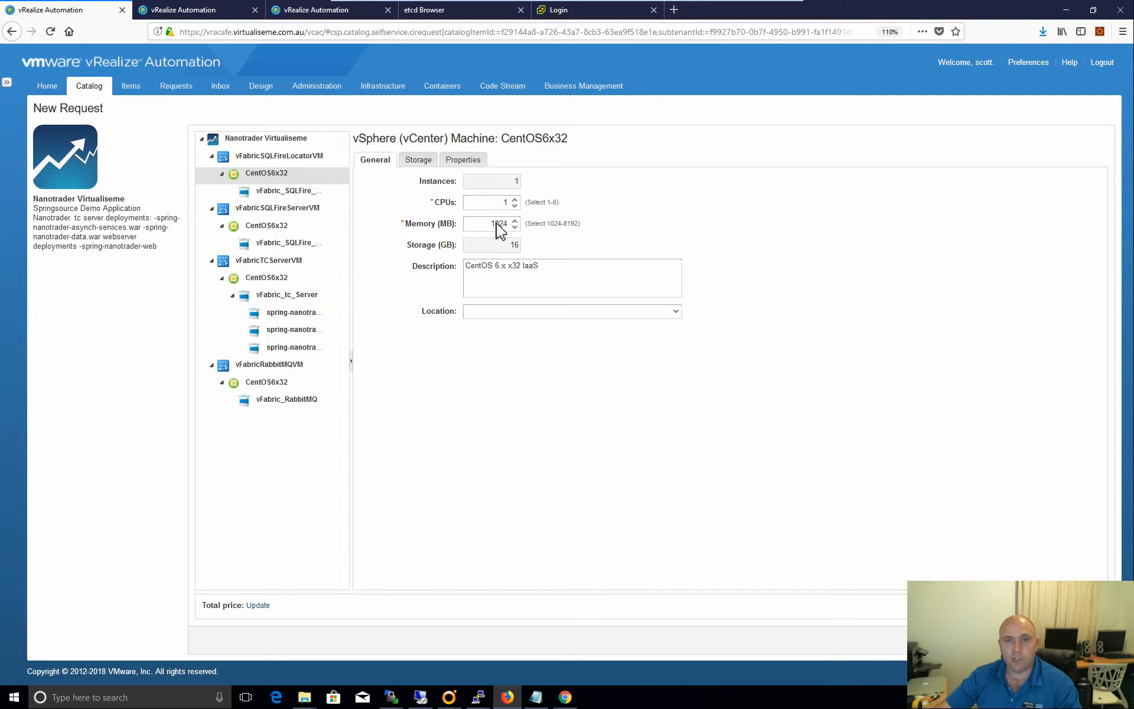
left_click(262, 227)
left_click(282, 242)
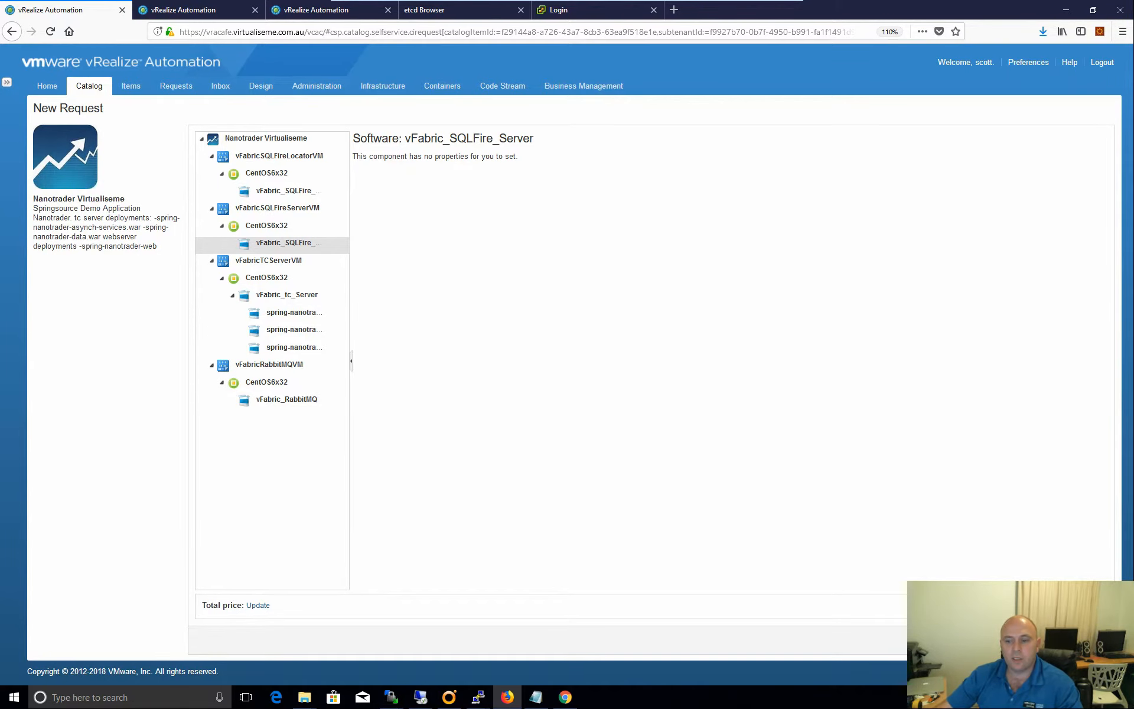
left_click(1088, 640)
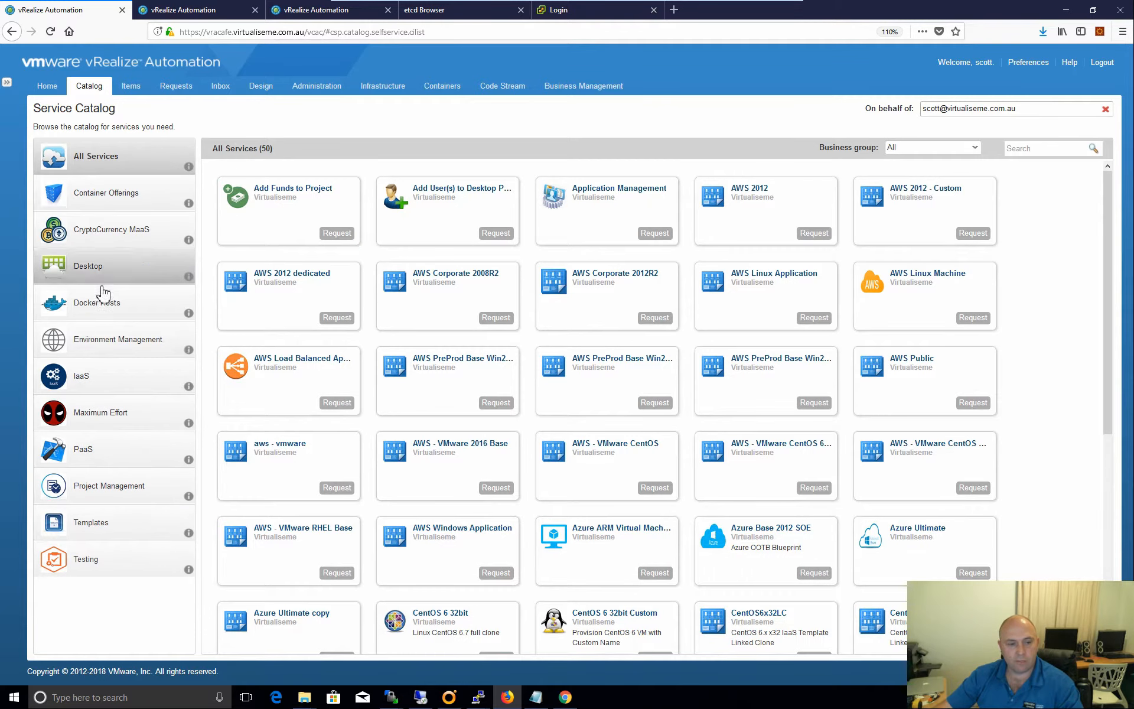
Open the custom form of the Server Deploy - Custom Naming blueprint for editing, with an empty General canvas.
left_click(260, 86)
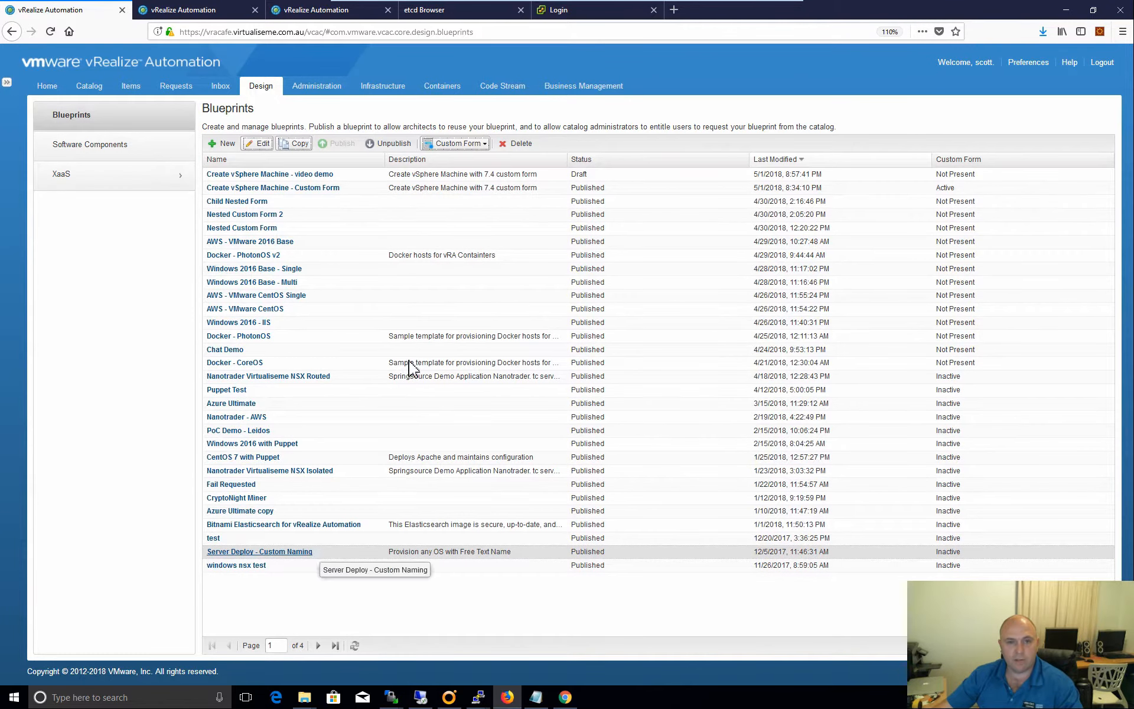
left_click(464, 145)
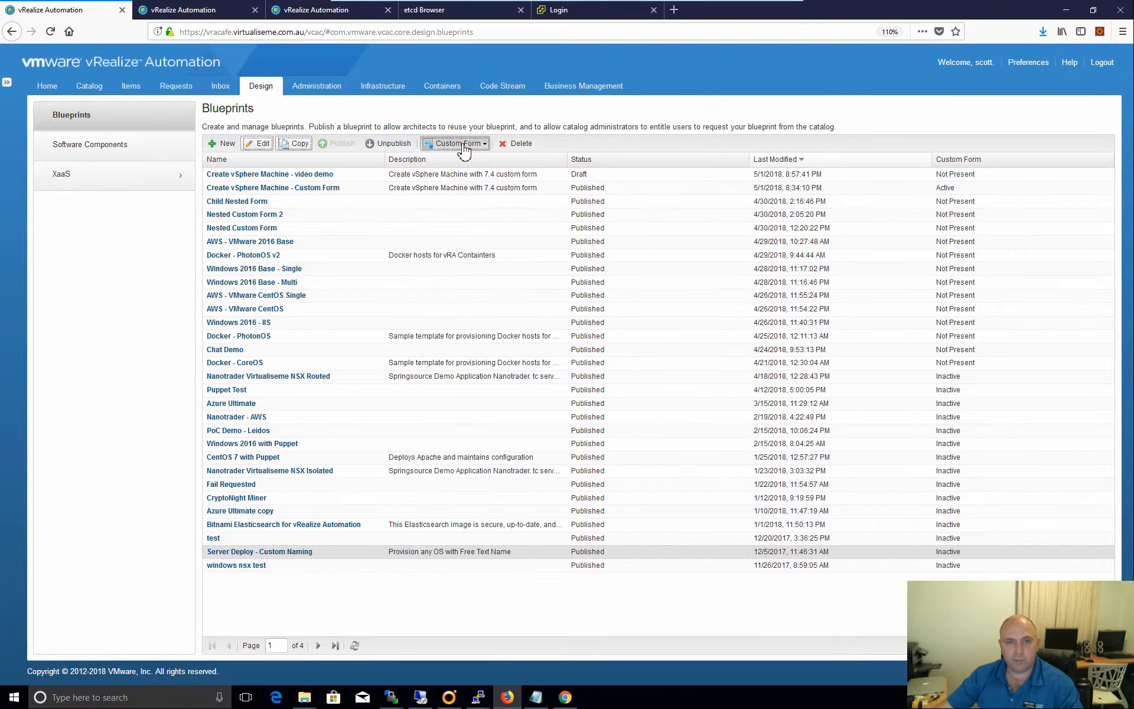
left_click(447, 170)
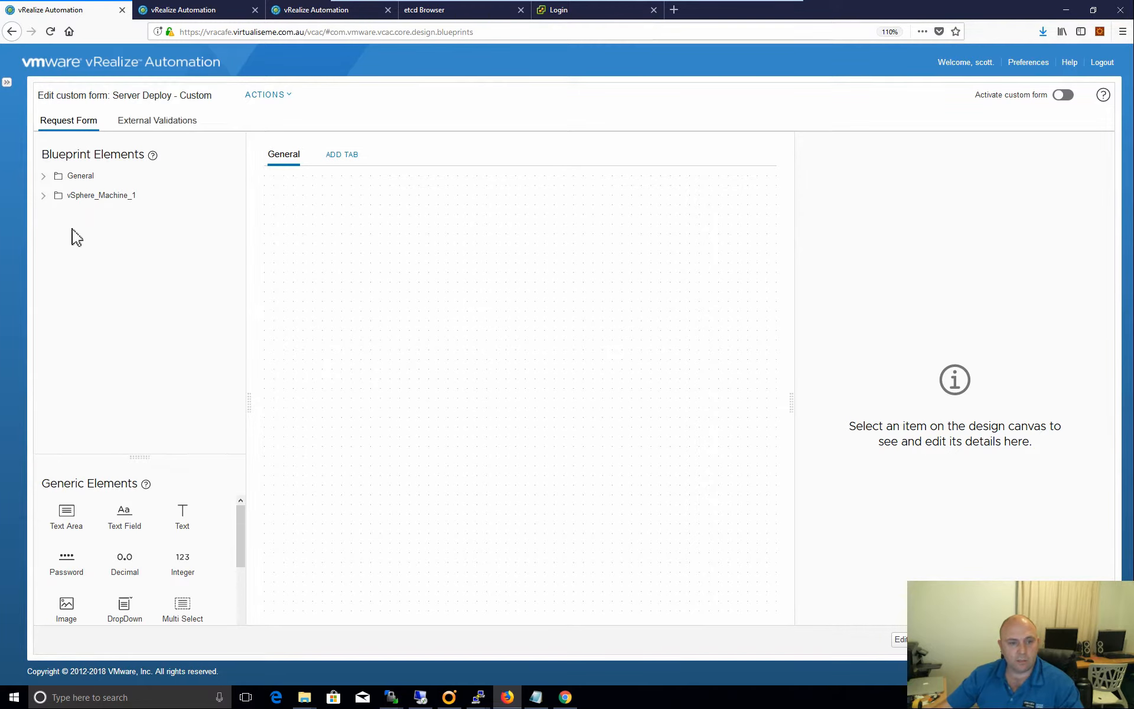
left_click(288, 96)
left_click(321, 127)
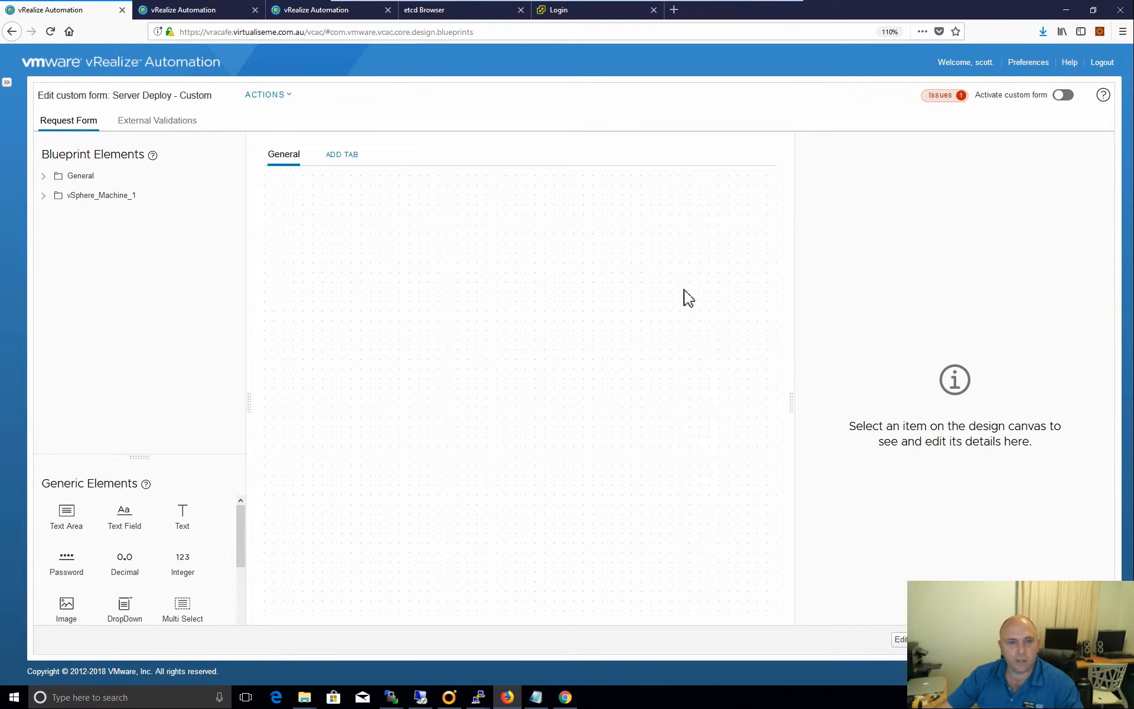
Add the Hostname blueprint element of vSphere_Machine_1 to the General page of the request form.
left_click(43, 176)
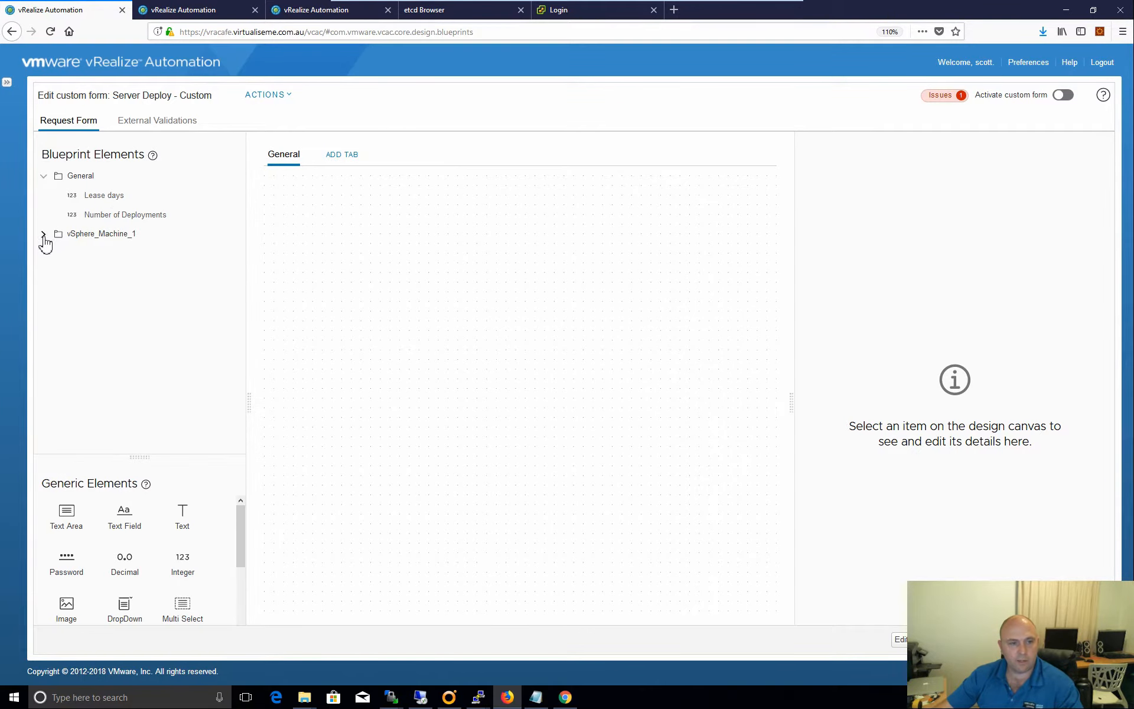
left_click(44, 236)
scroll(80, 235, "down", 3)
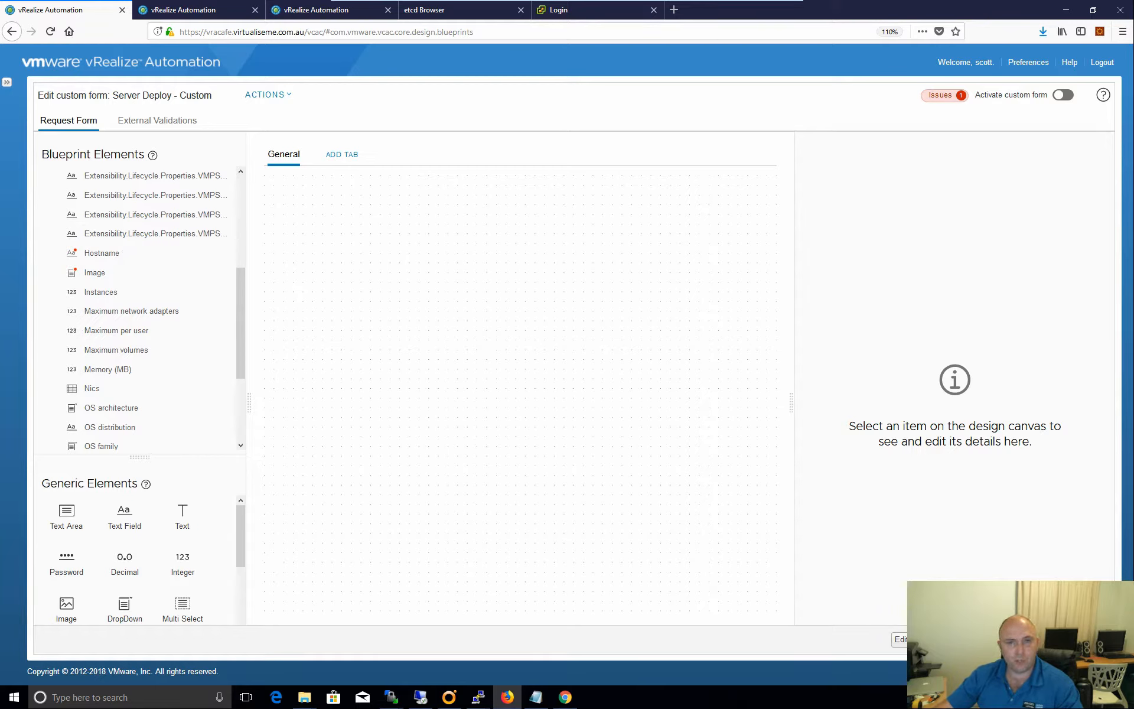
left_click_drag(242, 522, 240, 617)
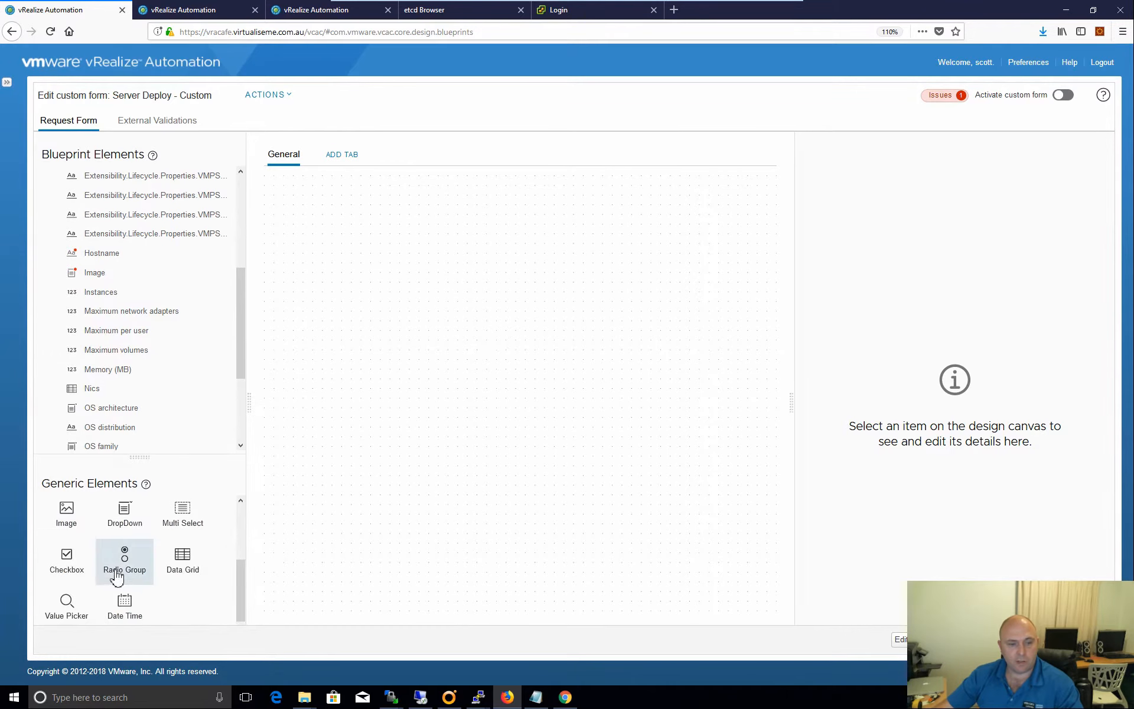
scroll(116, 572, "up", 3)
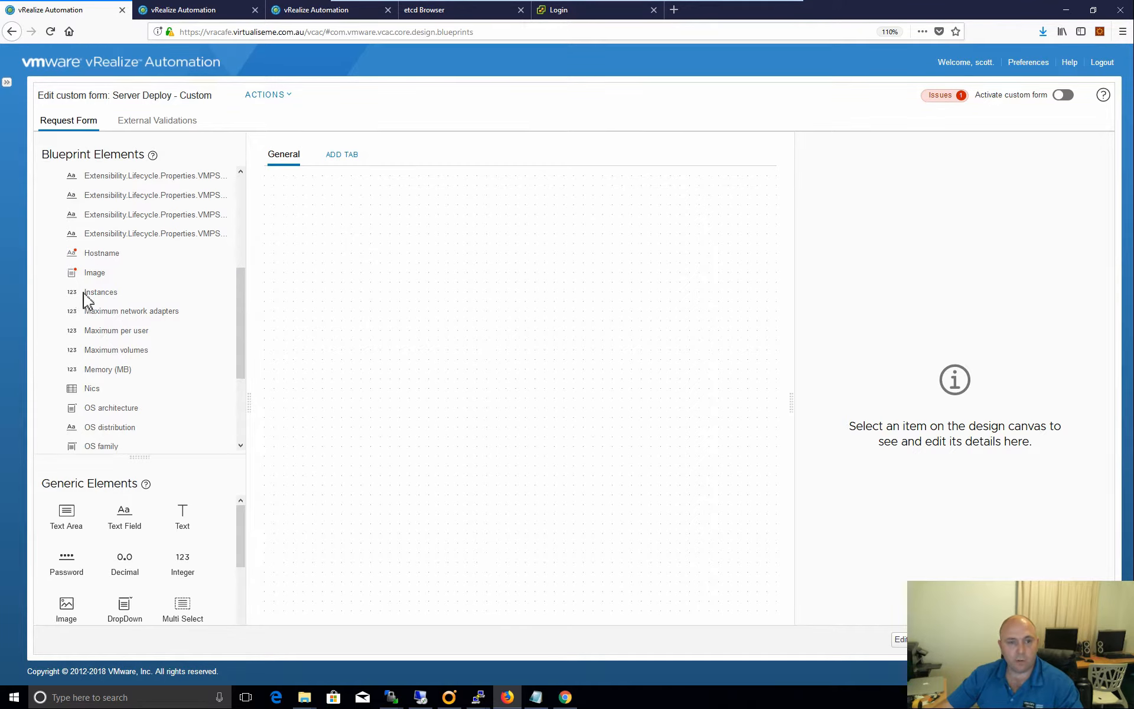
mouse_move(242, 316)
left_mouse_down()
mouse_move(246, 213)
mouse_move(254, 334)
mouse_move(245, 319)
left_mouse_up()
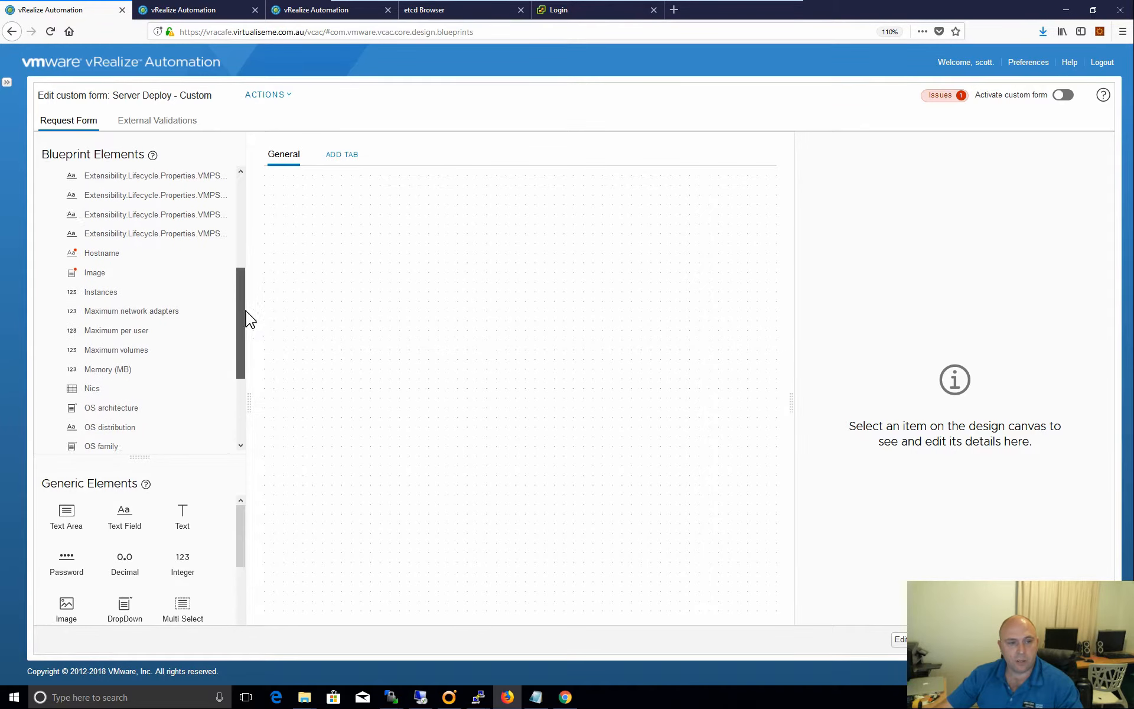
left_click_drag(137, 253, 354, 222)
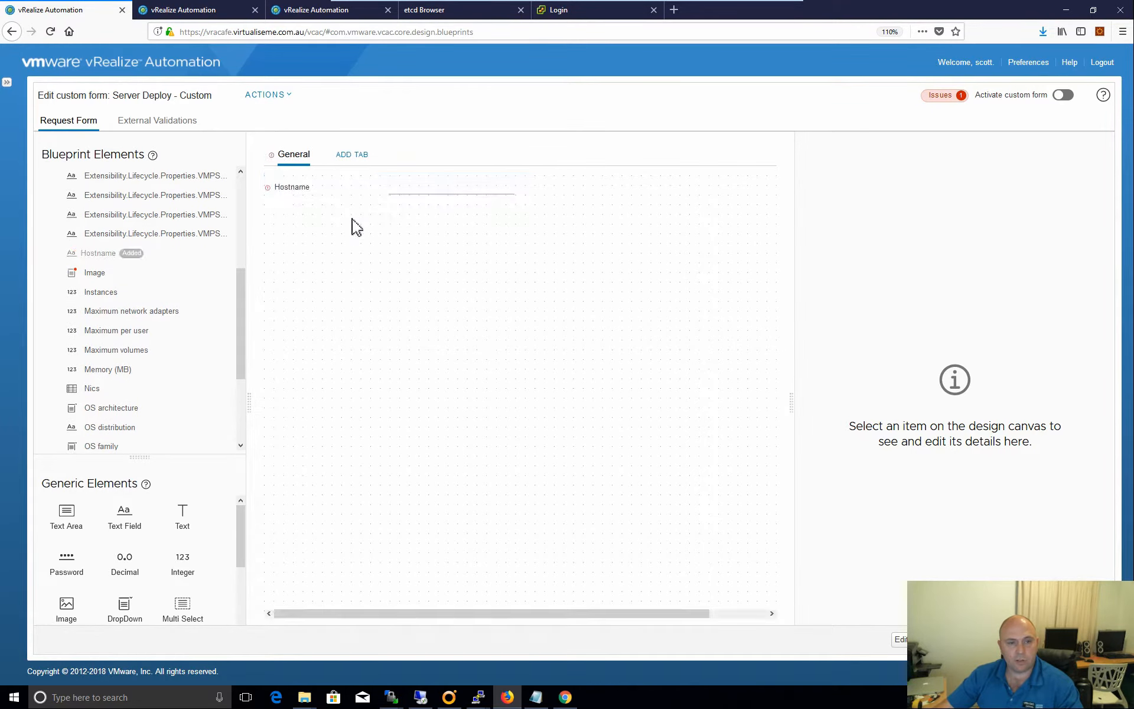
Review the Hostname field's appearance, values and constraints settings.
left_click(423, 193)
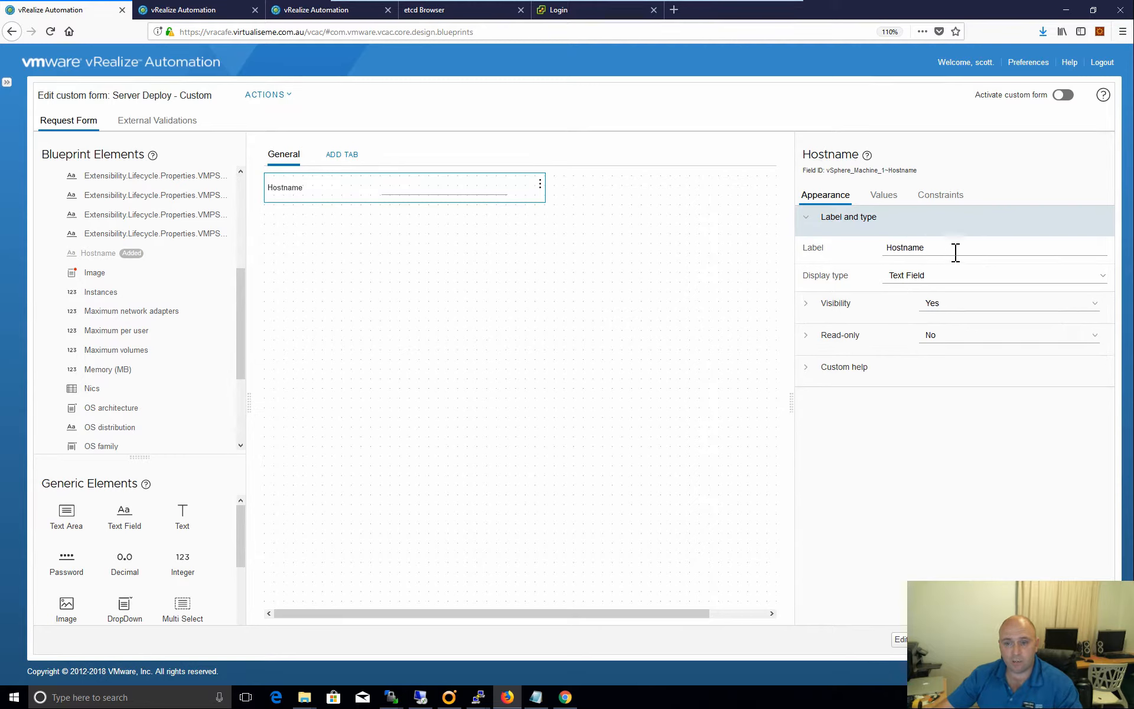
left_click(886, 197)
left_click(948, 197)
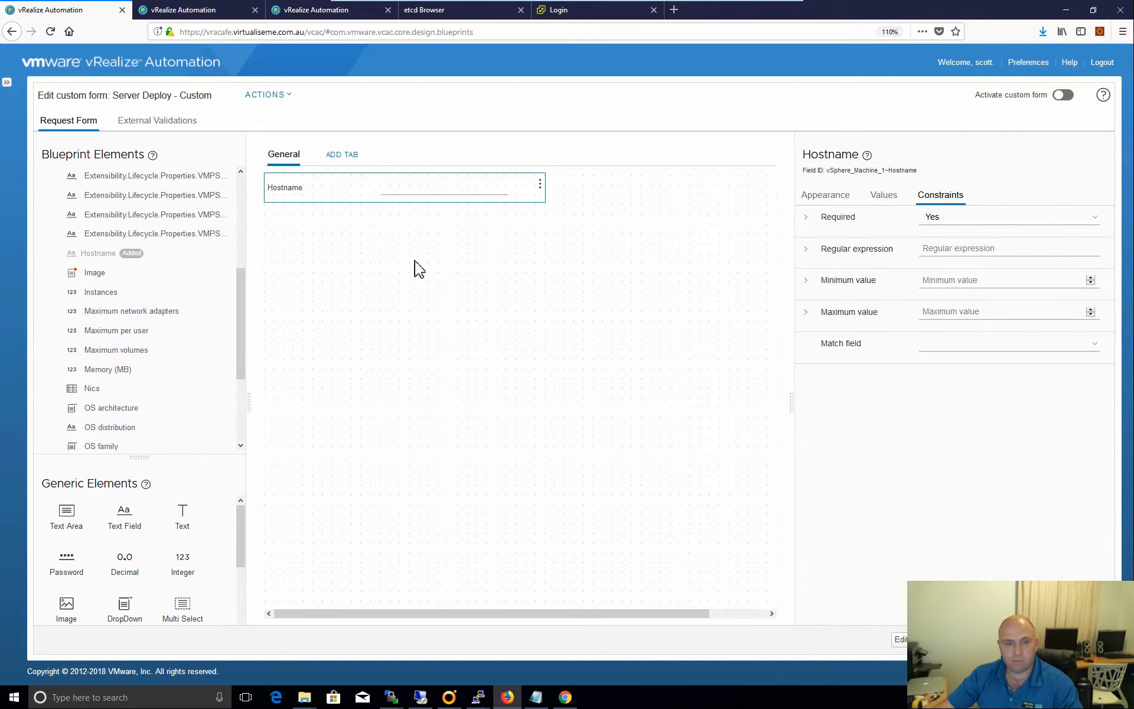
left_click(425, 276)
Add the vSphere_Machine_1 Image blueprint element below Hostname and review its default value settings.
left_click_drag(97, 277, 384, 257)
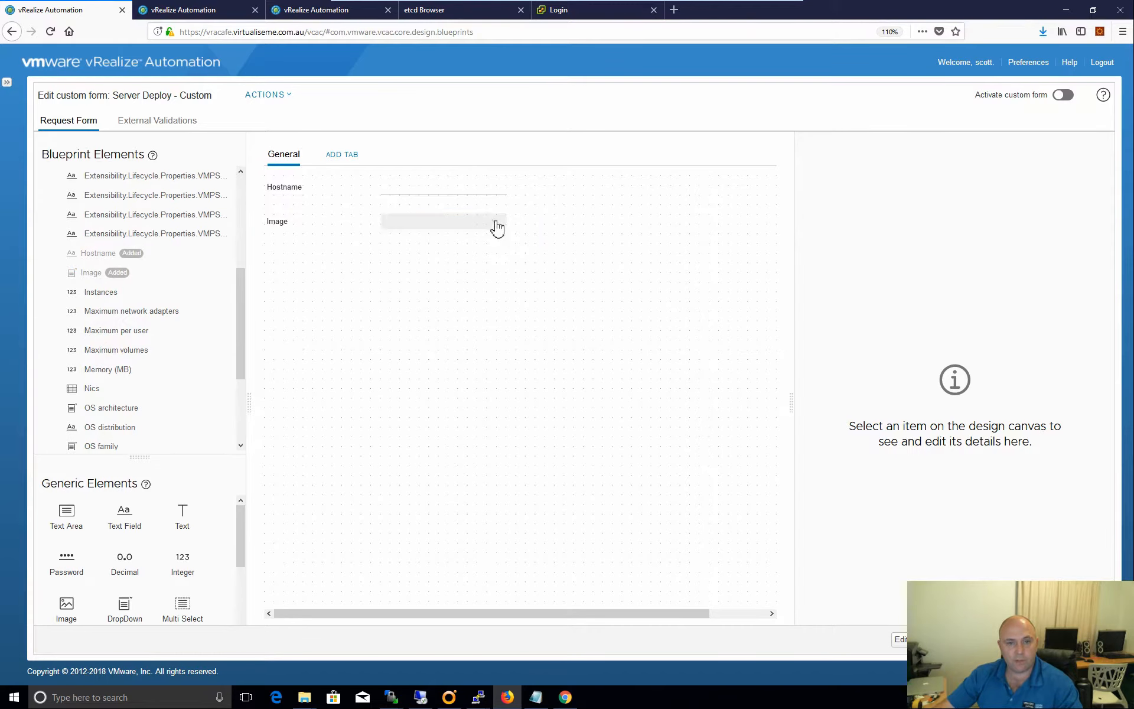
left_click(385, 221)
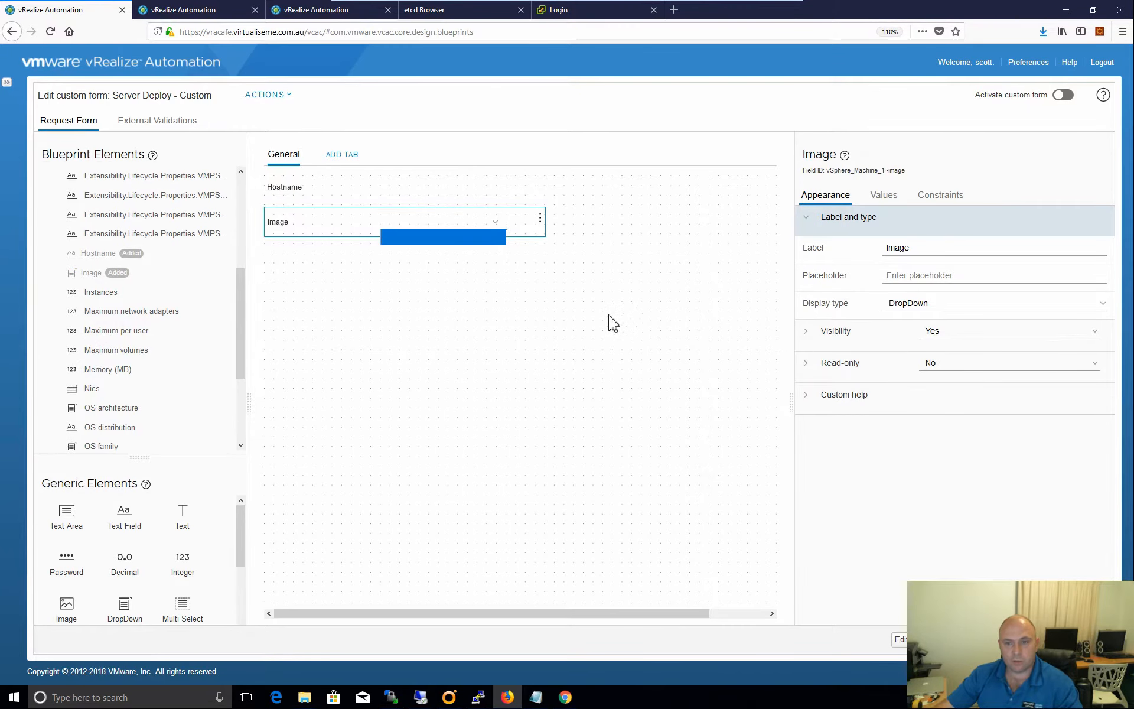
left_click(884, 196)
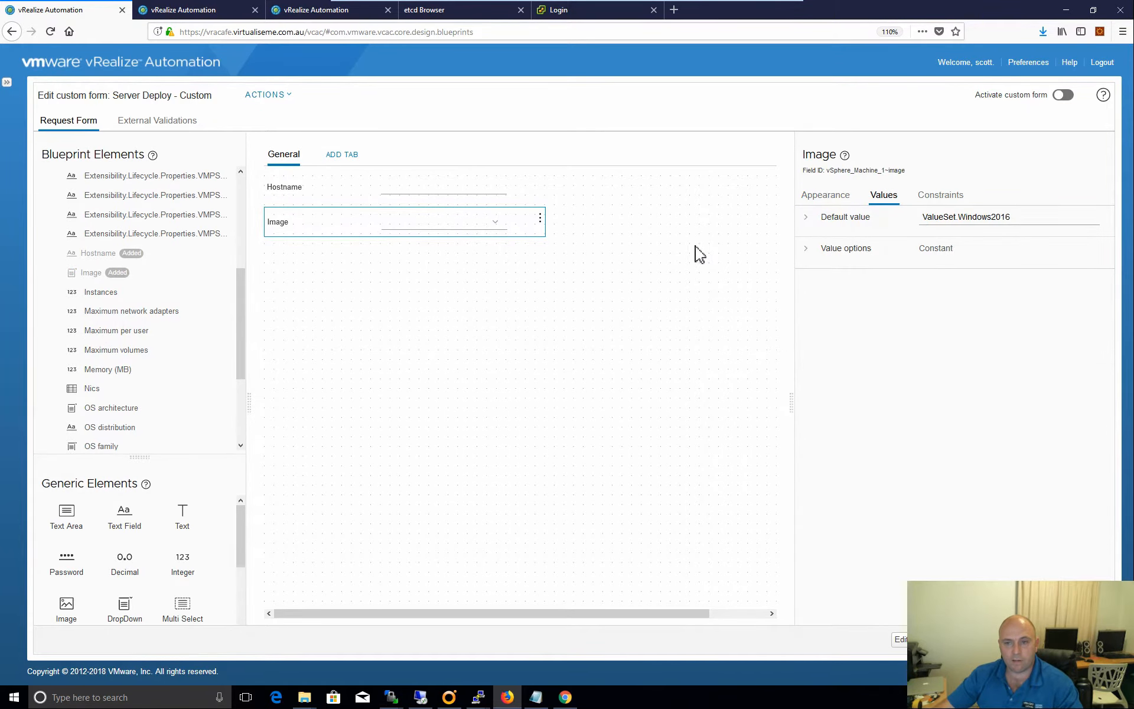
left_click(806, 220)
left_click(806, 220)
left_click(495, 342)
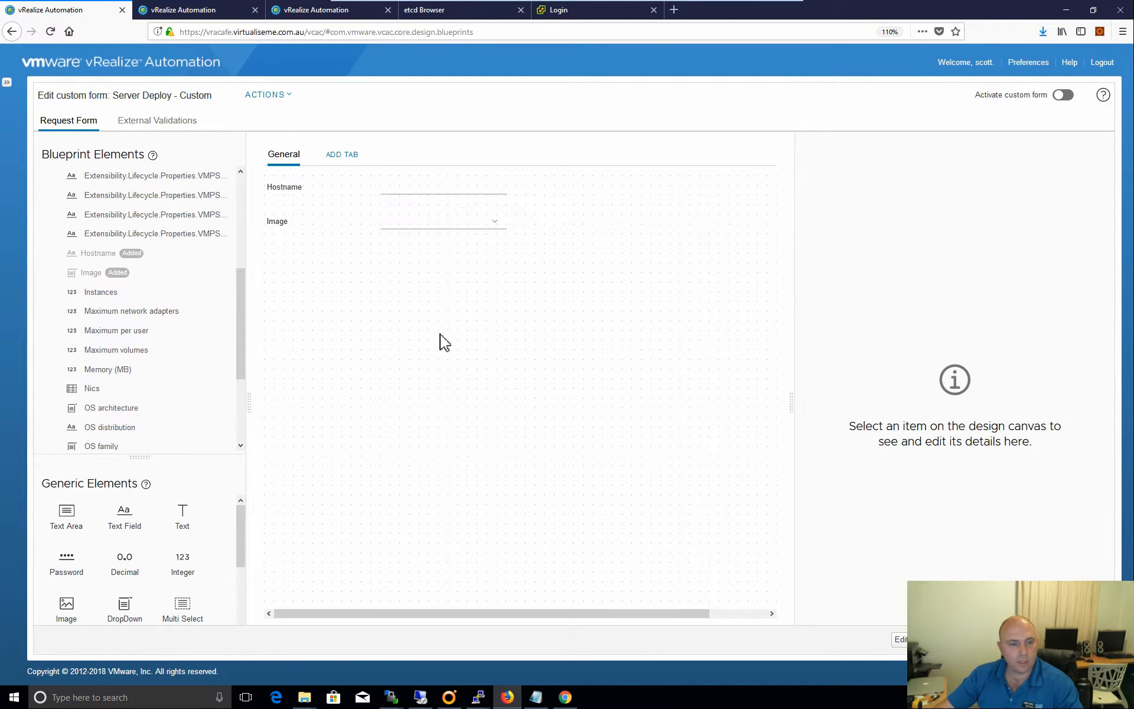
Add the vSphere_Machine_1 Size blueprint element below the Image field on the form.
left_click_drag(239, 307, 236, 199)
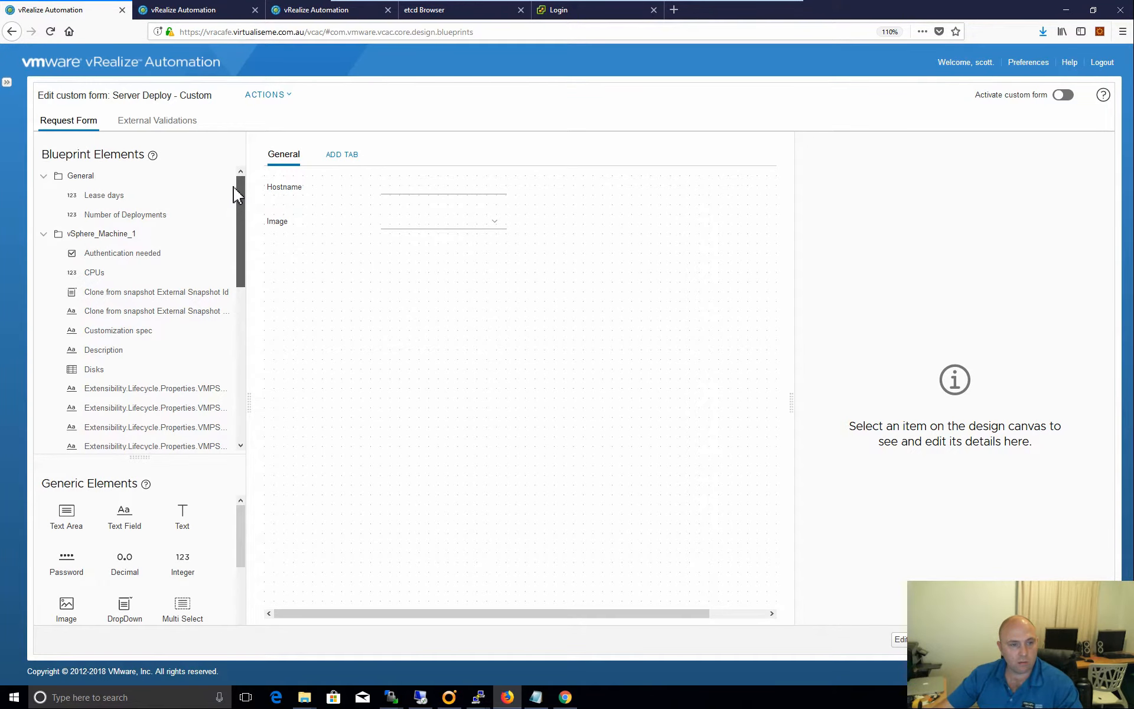
left_click_drag(235, 193, 246, 369)
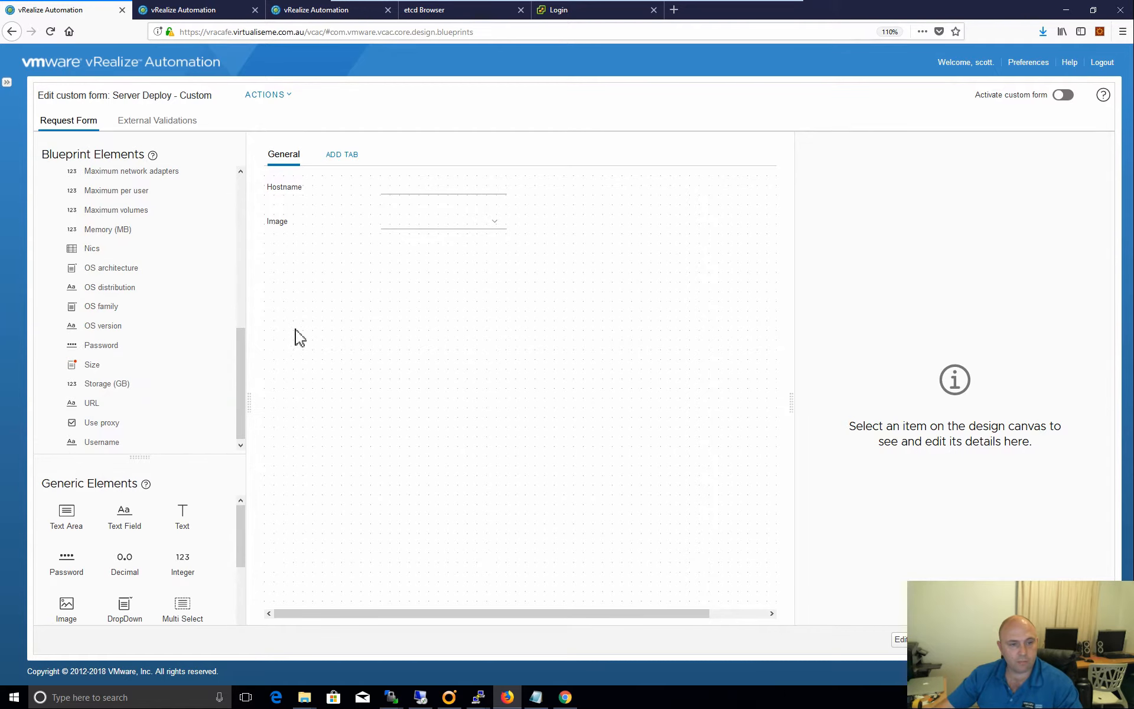
left_click_drag(86, 367, 371, 277)
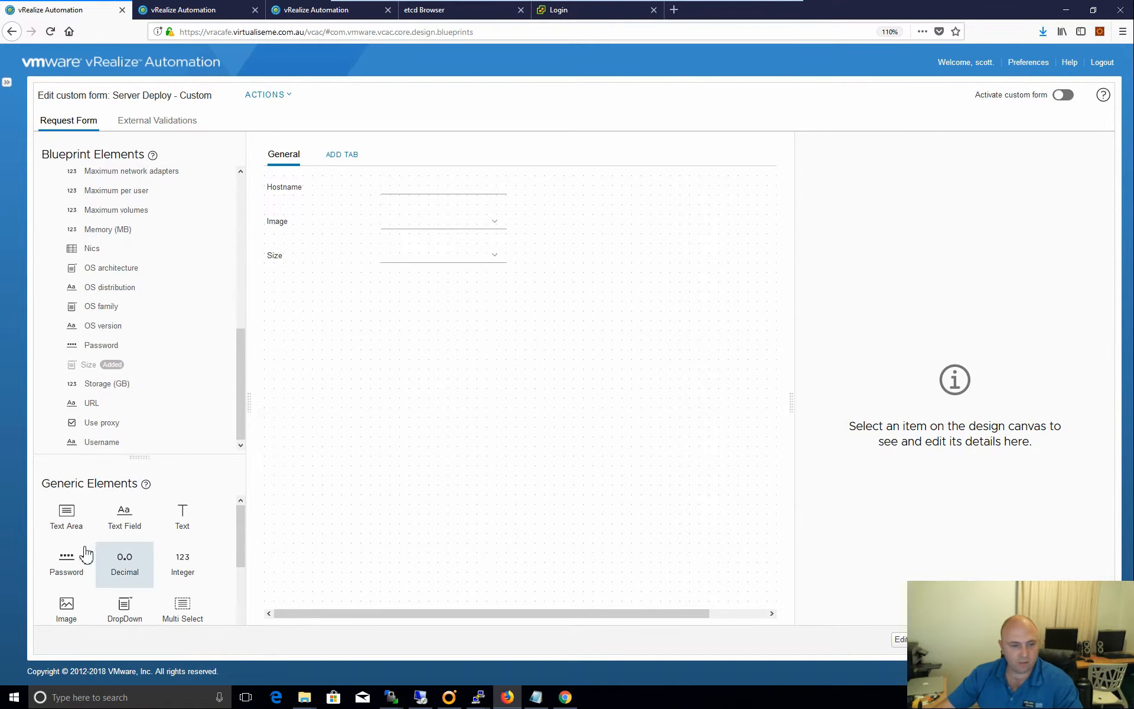
Place a generic Image element beside the Hostname field and open its properties.
scroll(157, 546, "down", 2)
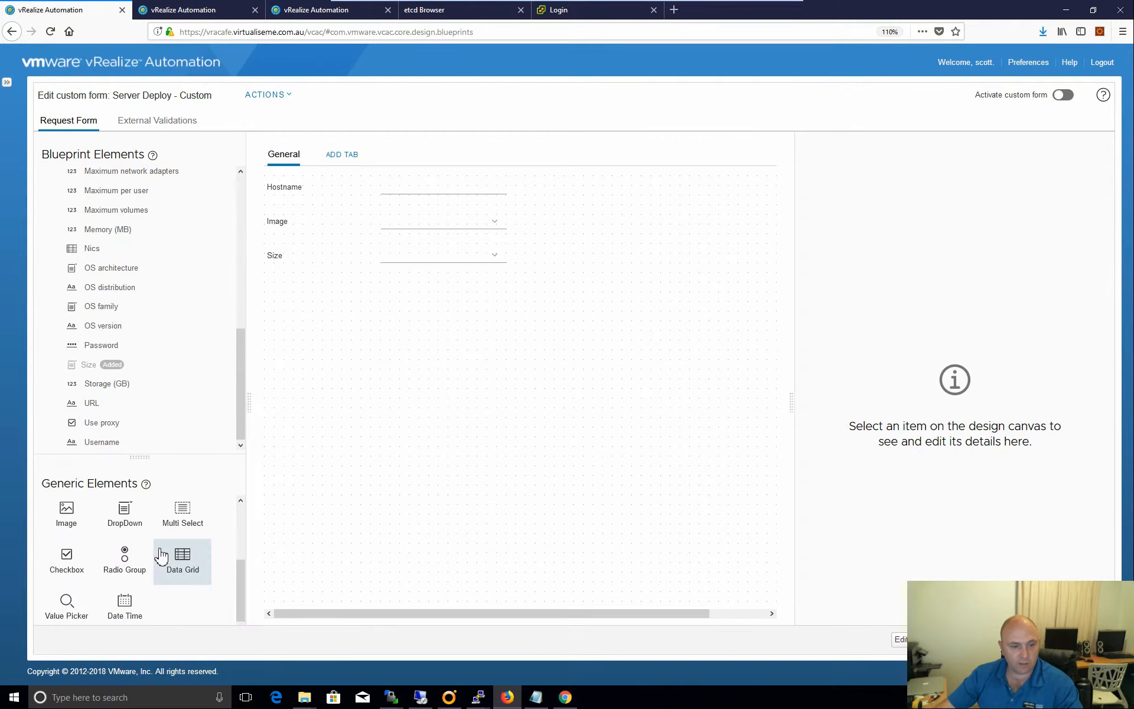
scroll(84, 562, "up", 2)
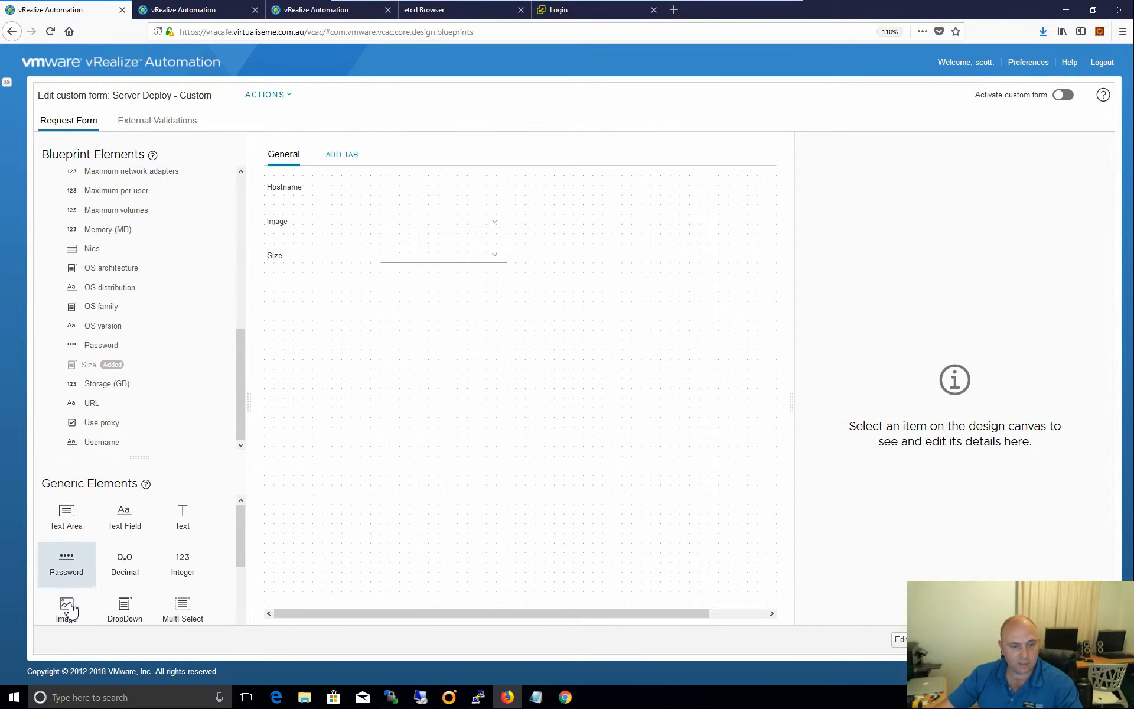
left_click_drag(71, 607, 615, 198)
left_click(581, 202)
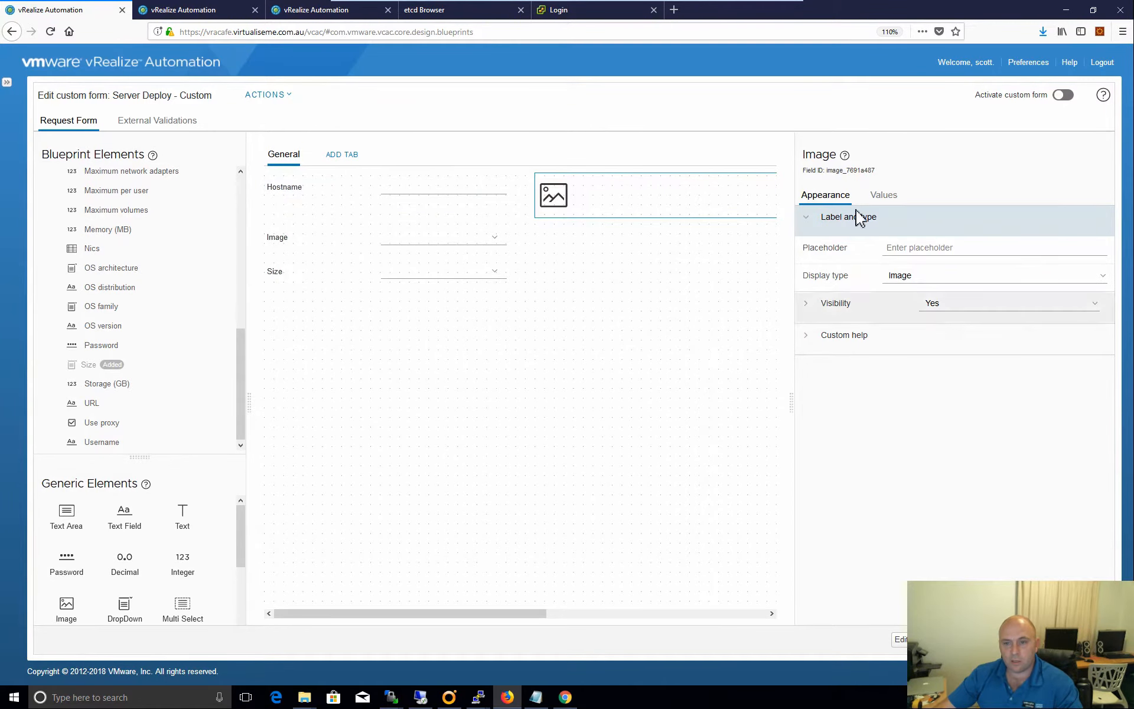
left_click(886, 198)
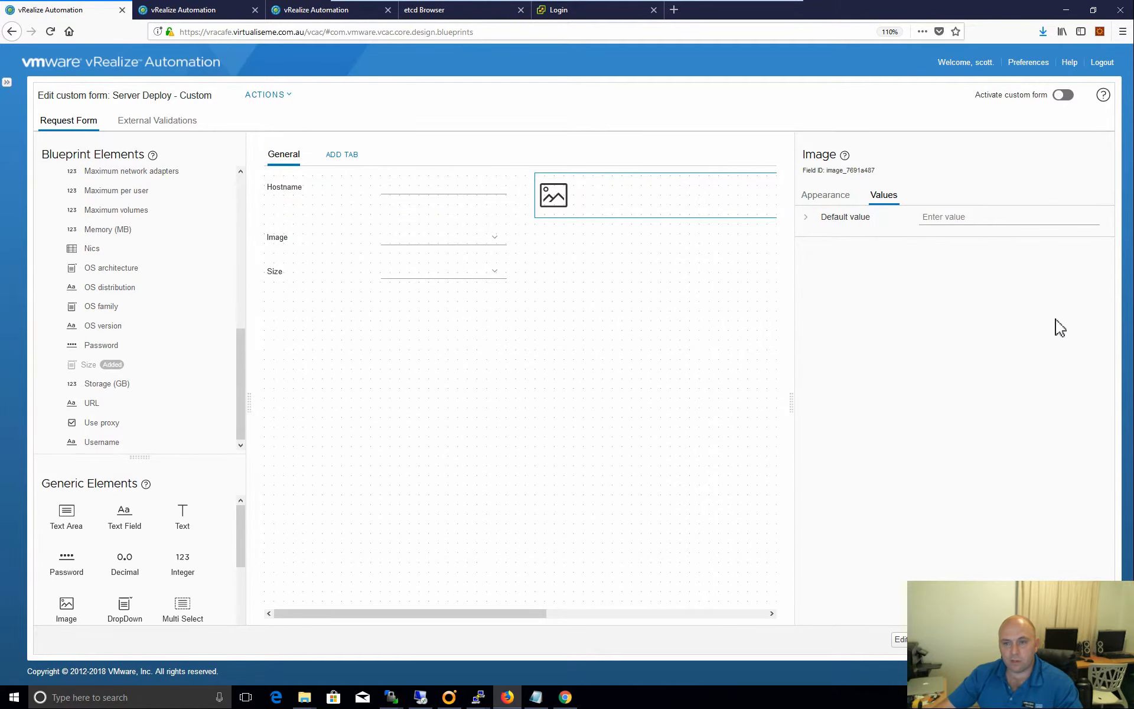
left_click(806, 220)
left_click(937, 251)
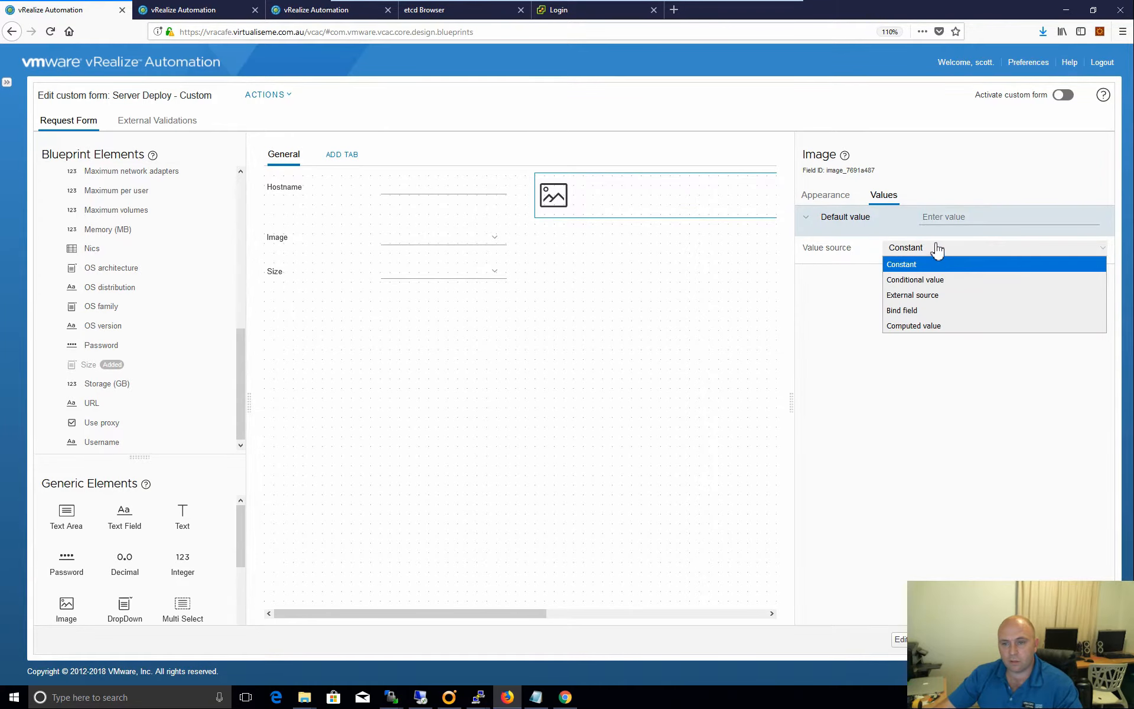
left_click(959, 219)
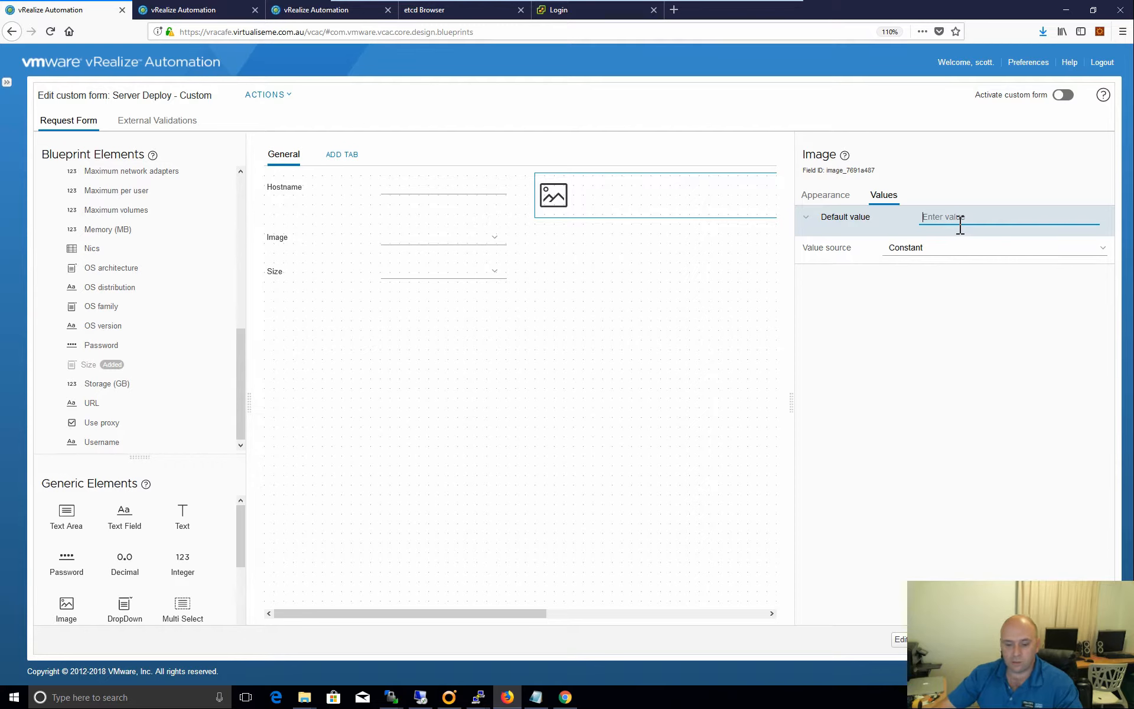
type("http://")
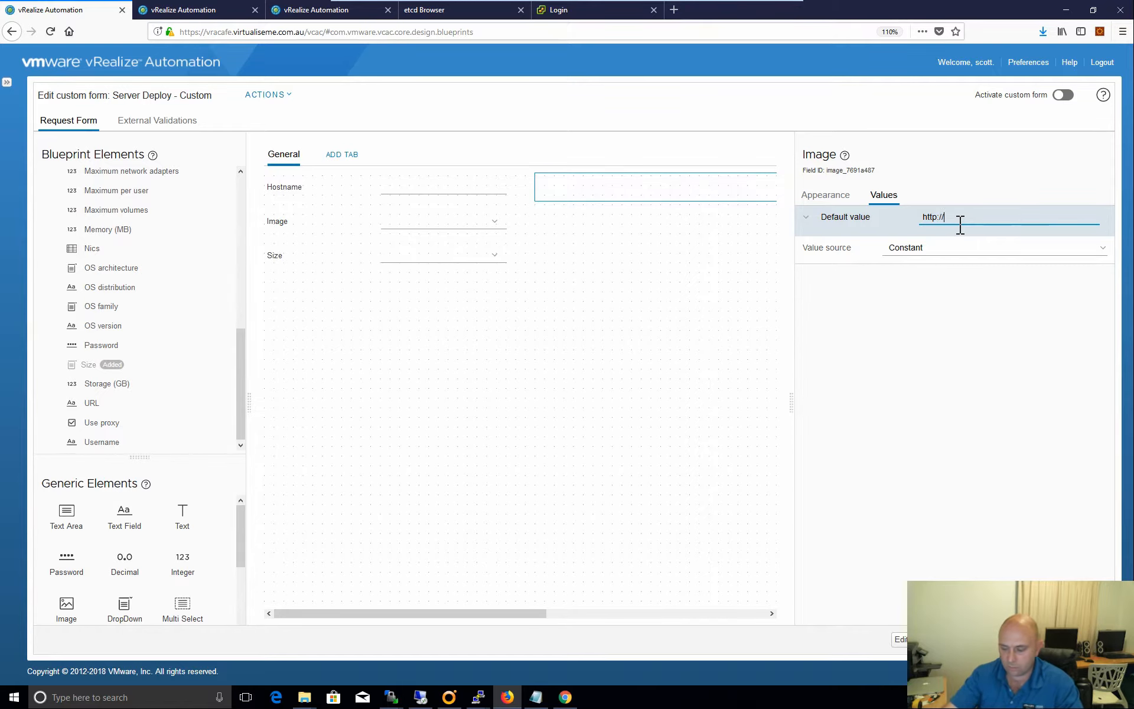
type("192.168.0.240")
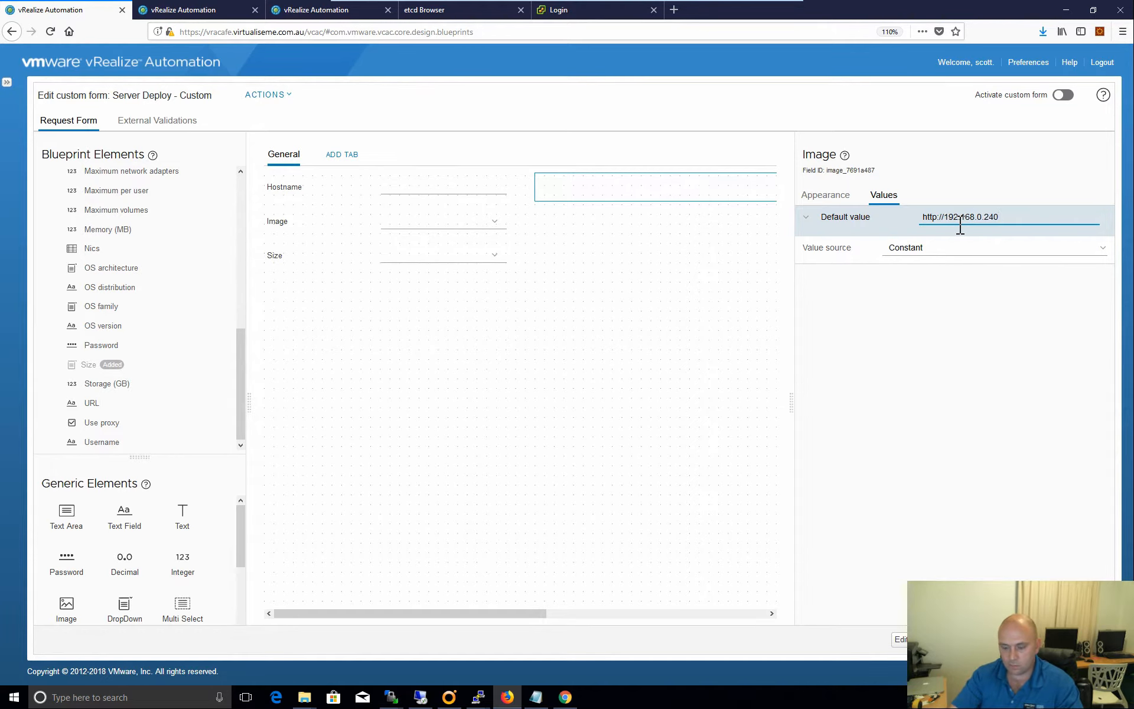
type("/imag")
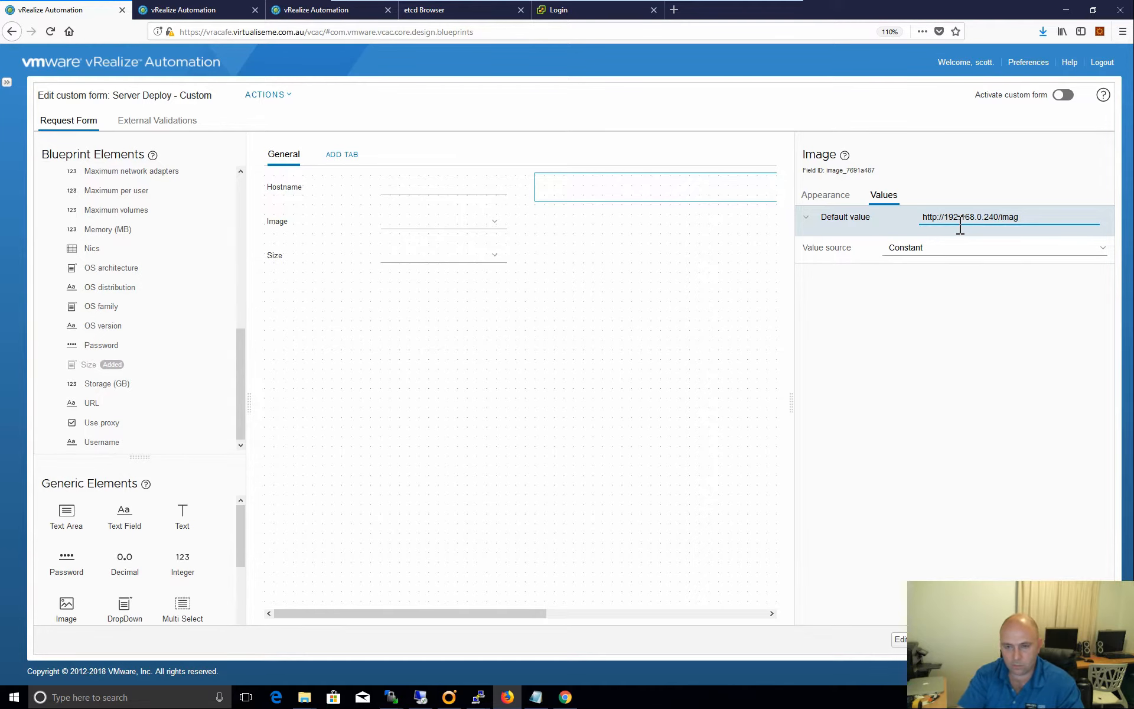
type("es")
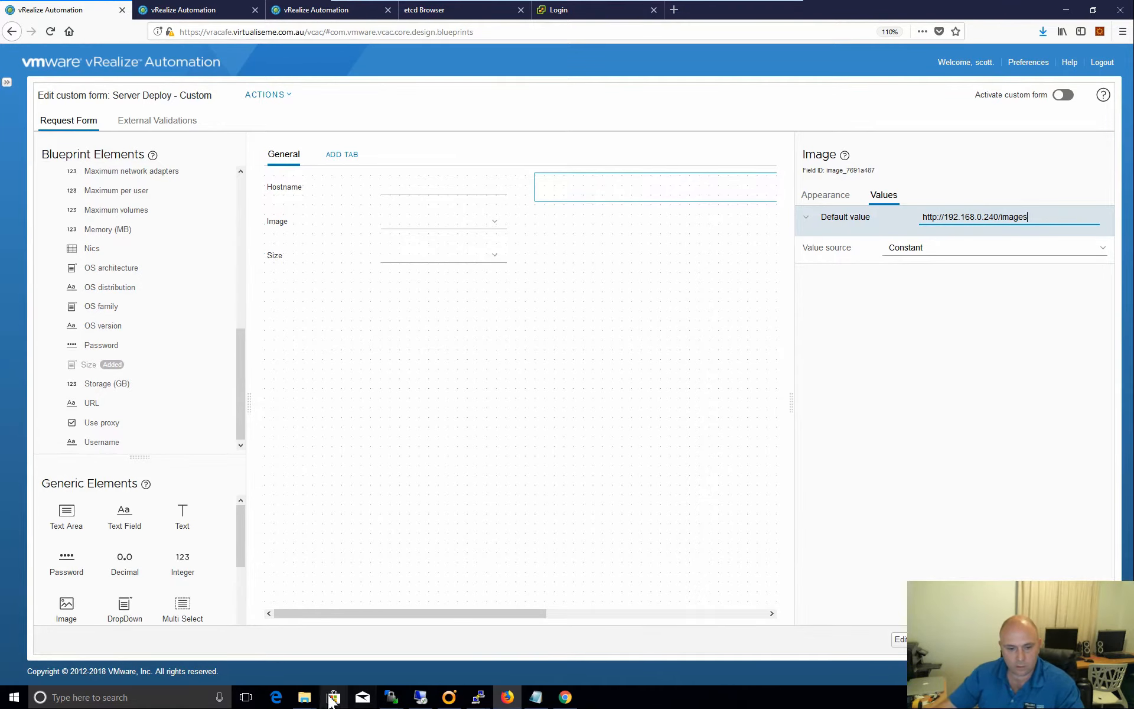
Copy the file name What-is-IaaS.jpg from the images folder in File Explorer and append it after a slash to the picture element's default URL.
mouse_move(304, 702)
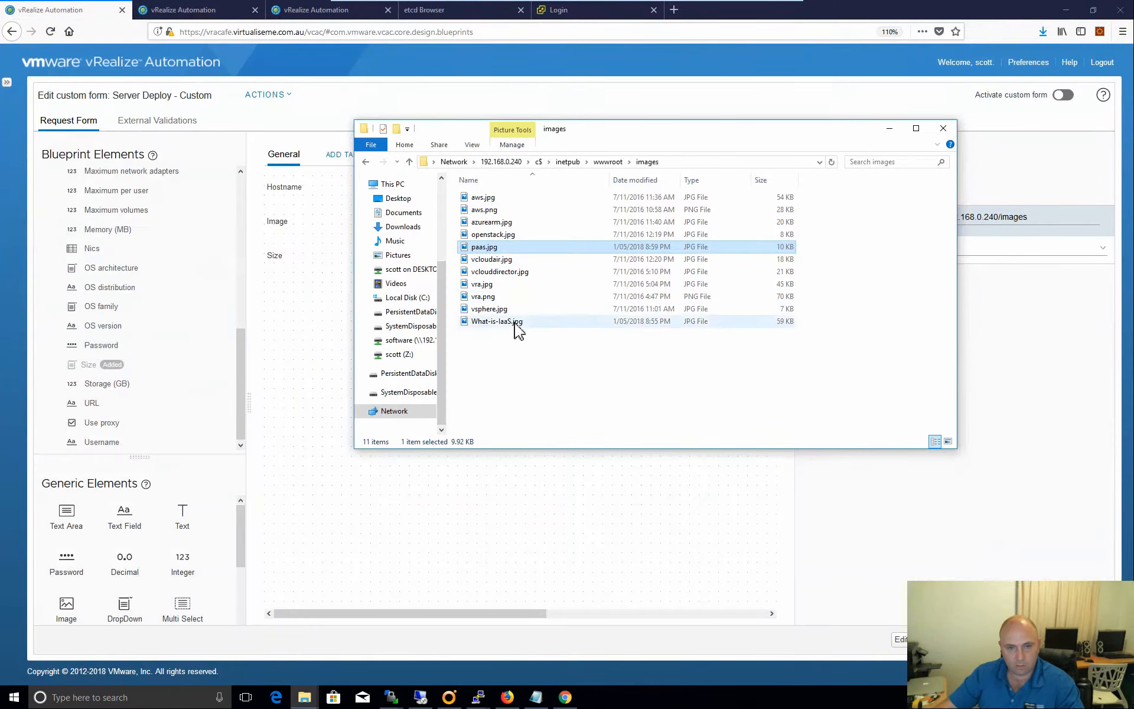
left_click(502, 325)
left_click(499, 322)
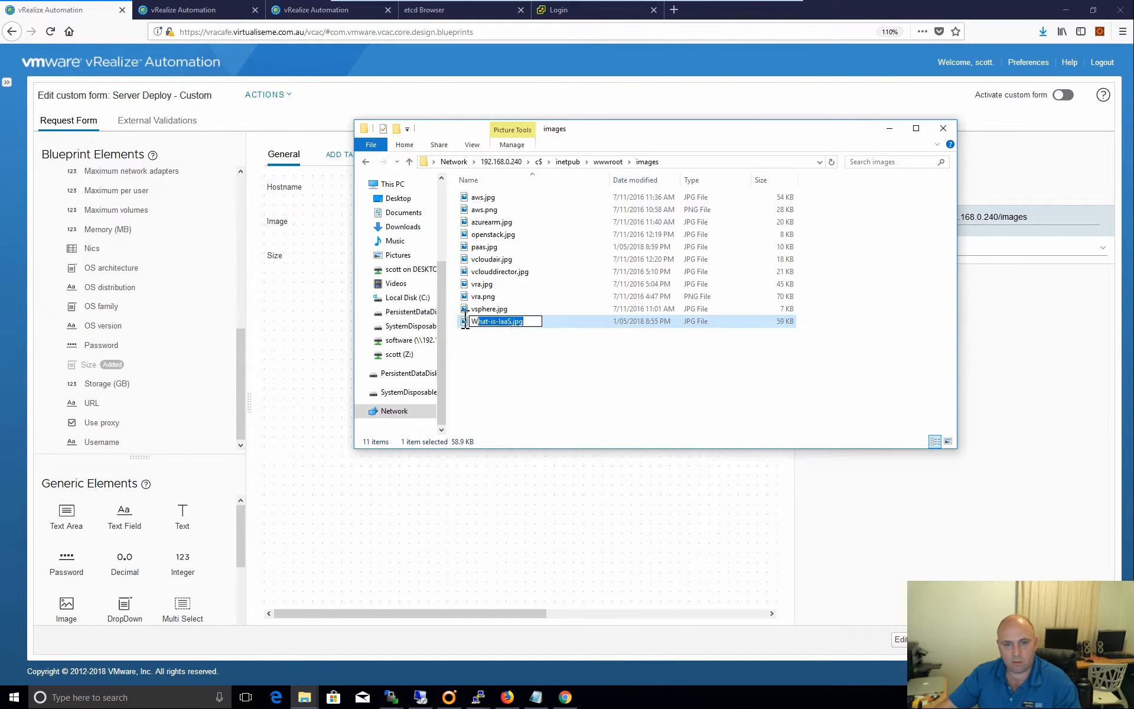
left_click_drag(466, 322, 460, 324)
key("ctrl+c")
left_click(1071, 438)
left_click(1055, 221)
type("/")
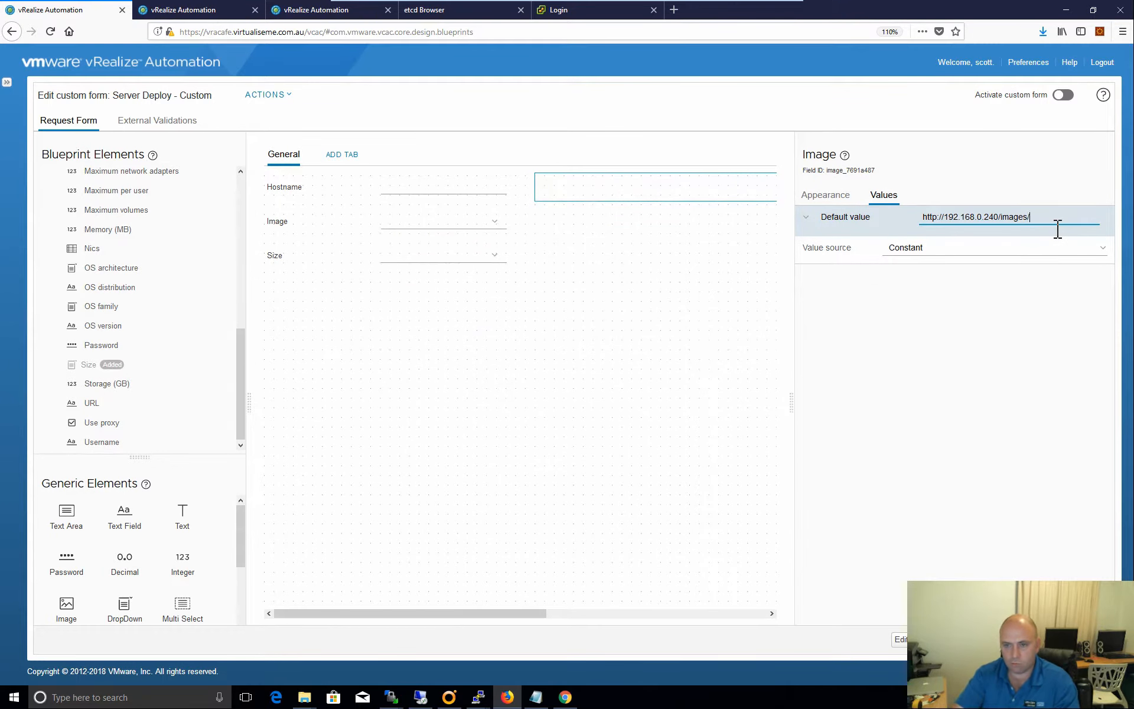
key("ctrl+v")
left_click(580, 468)
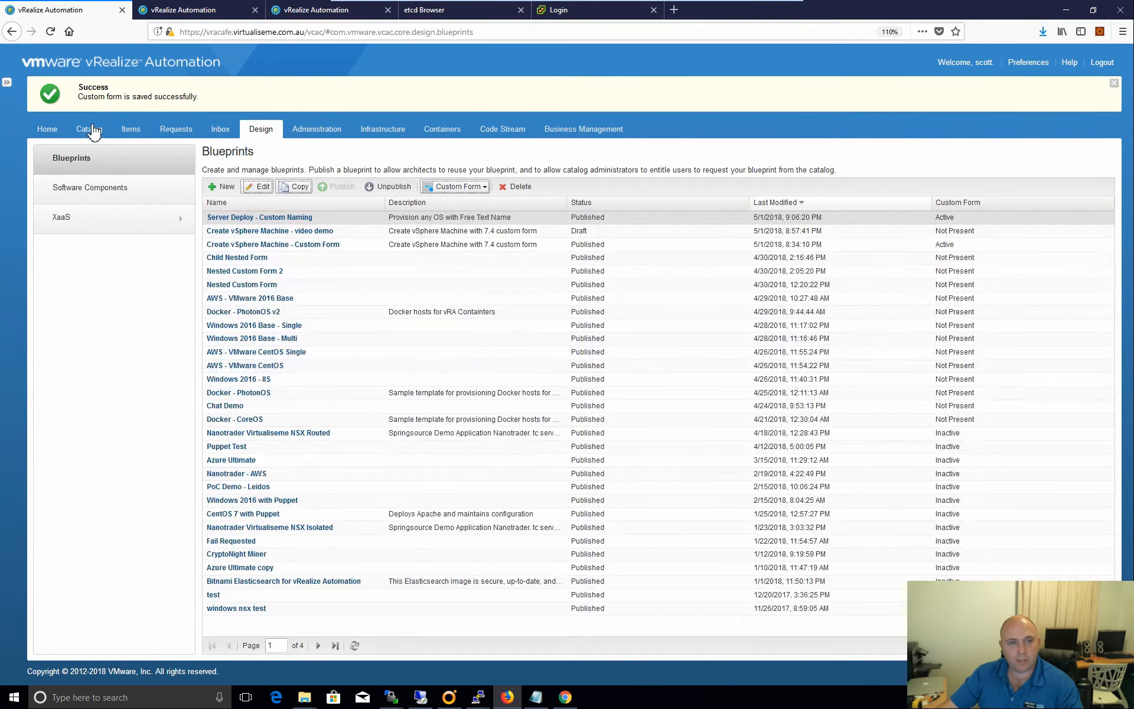
Start a catalog request for Server Deploy - Custom Naming and enter demomachine01 as the hostname.
left_click(88, 129)
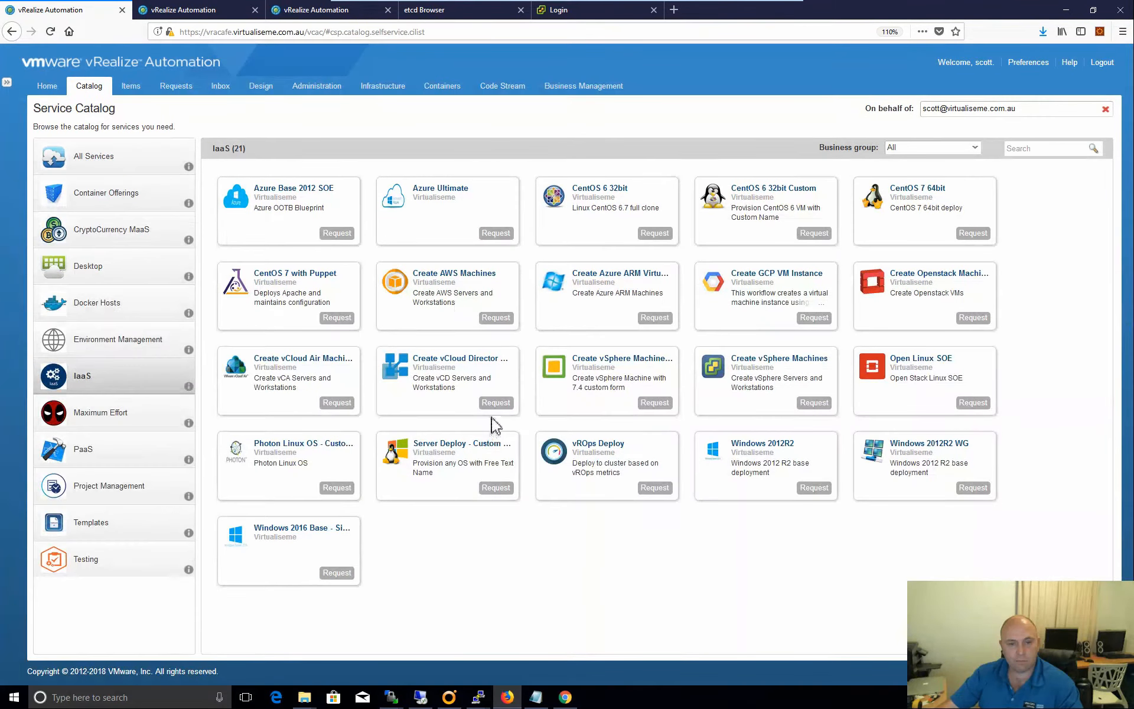
left_click(495, 488)
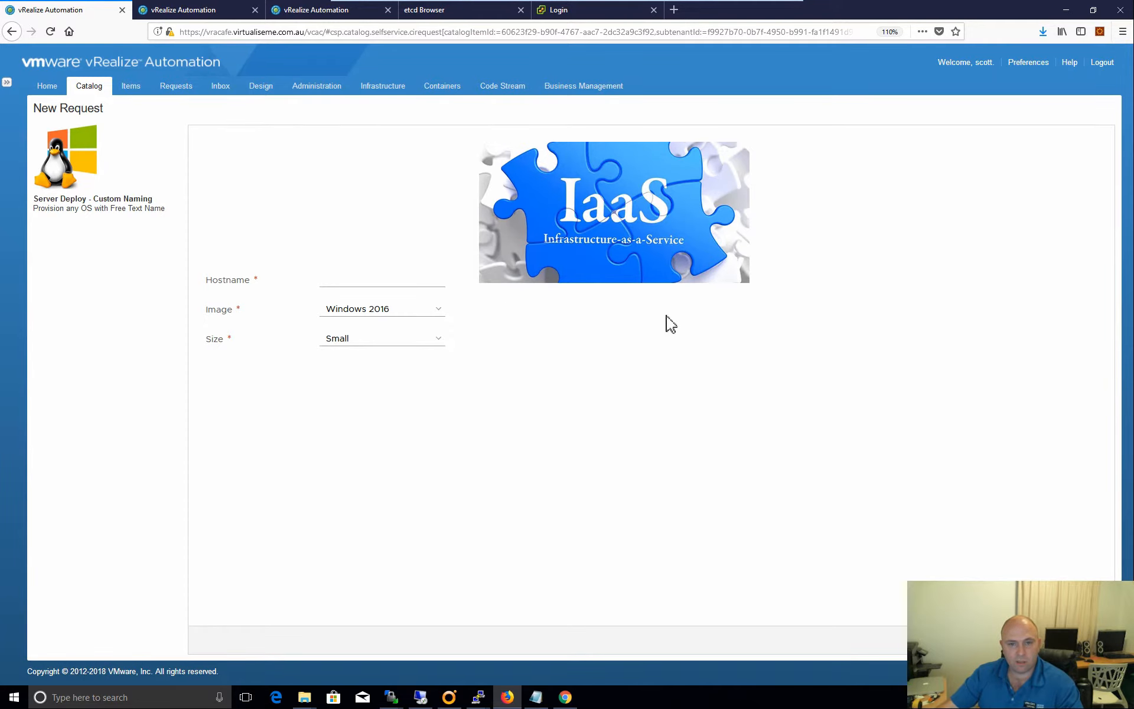
left_click(370, 279)
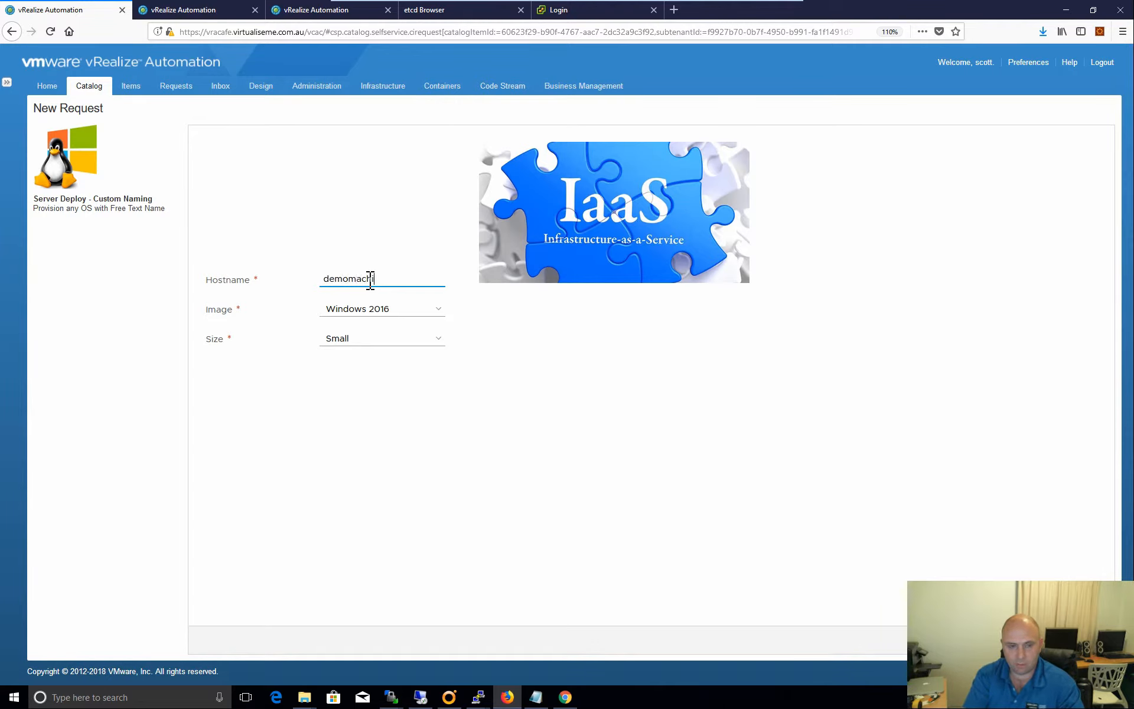
type("demomachine01")
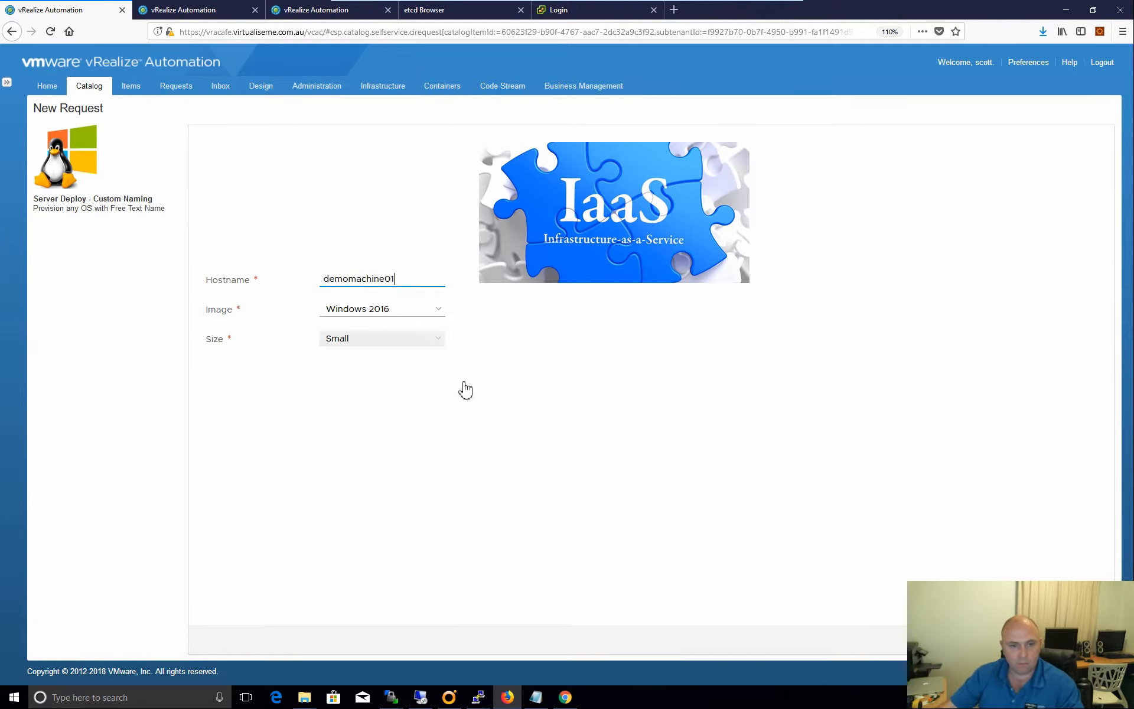
Choose the CentOS 7 64bit image and Small size for the server, then submit the request and acknowledge the confirmation.
left_click(433, 309)
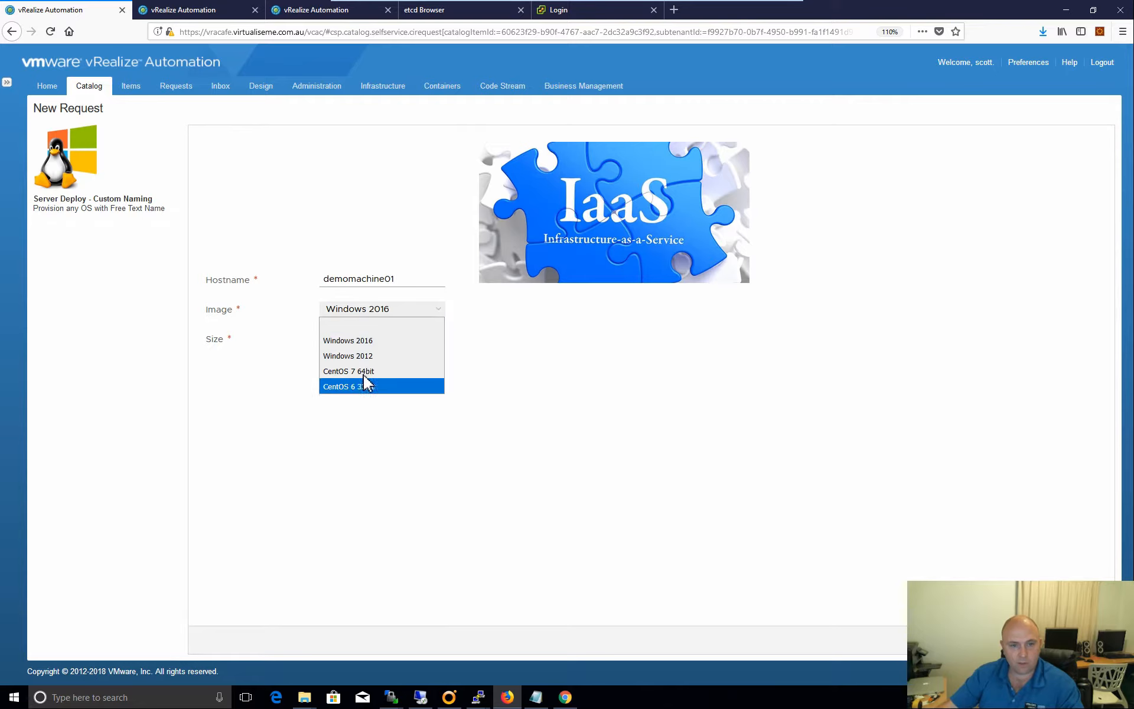
left_click(360, 371)
left_click(402, 342)
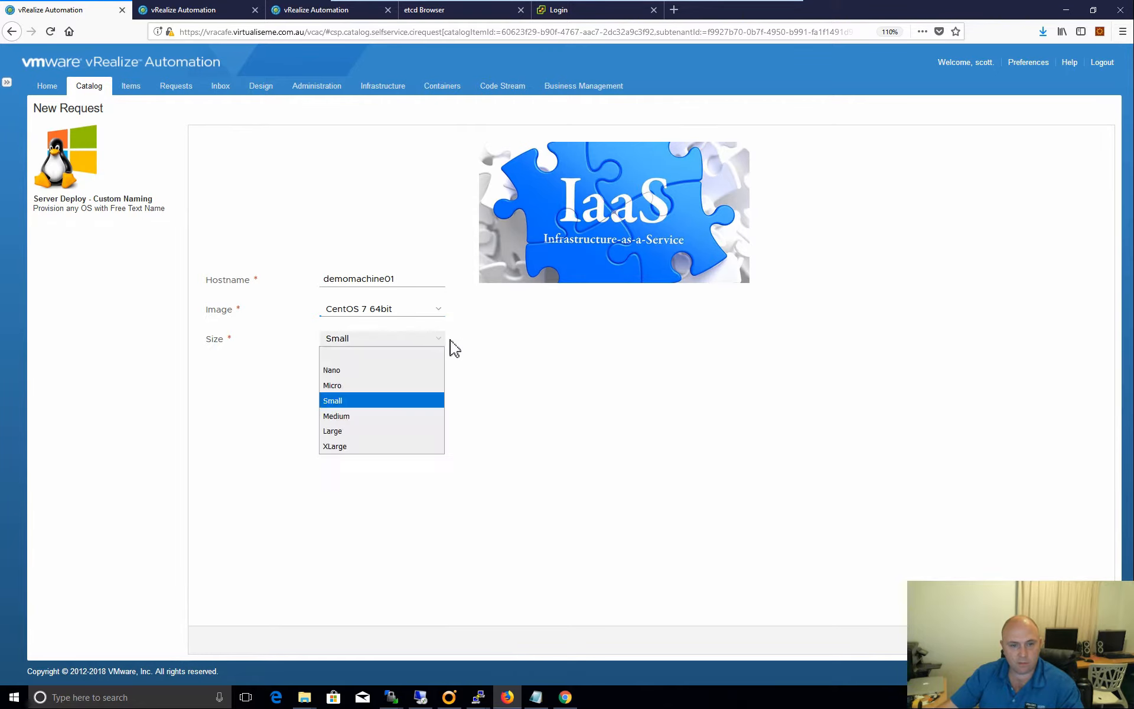
left_click(352, 400)
left_click(620, 396)
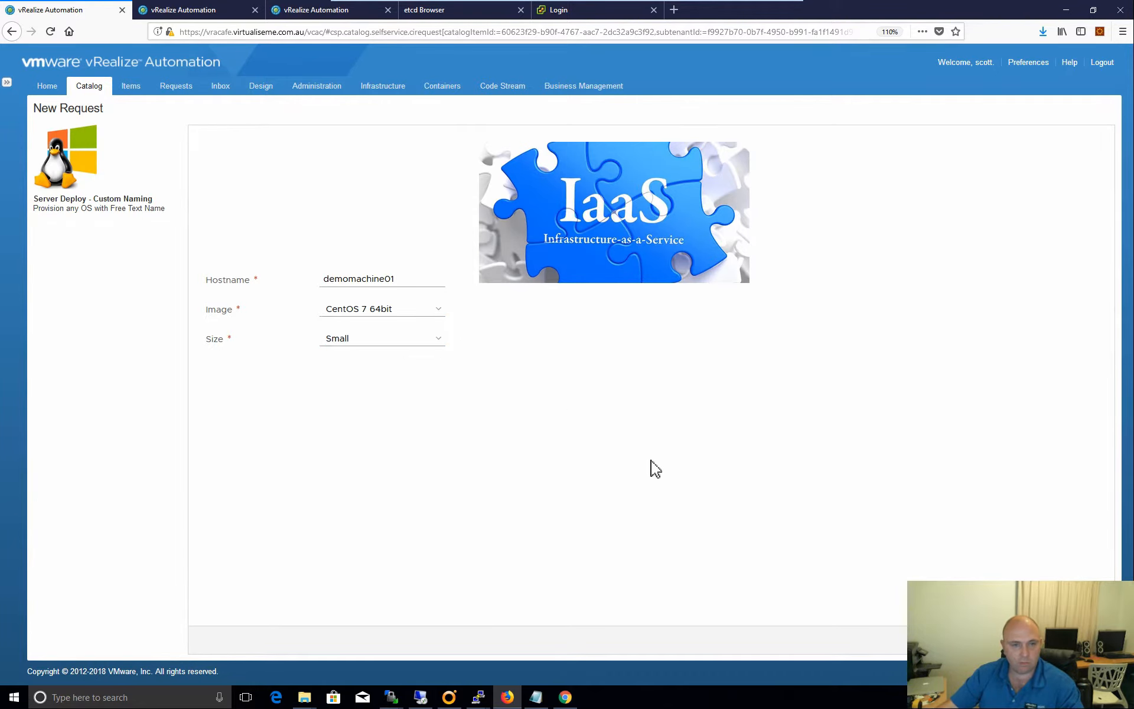
left_click(1035, 640)
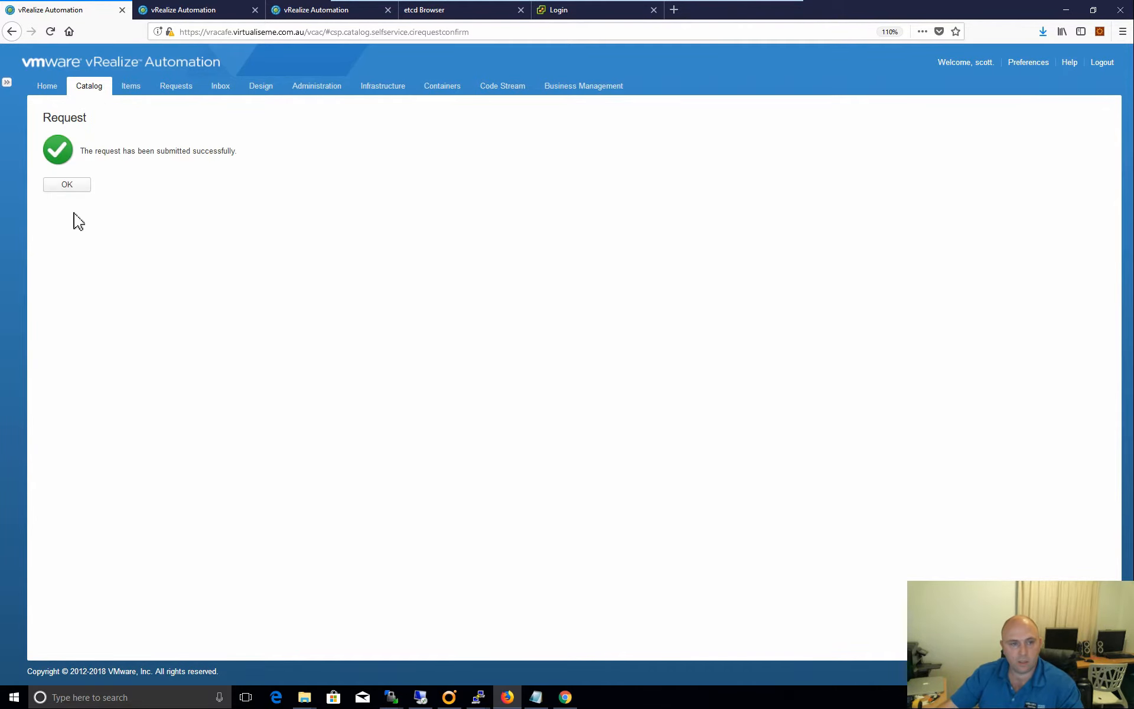
left_click(64, 186)
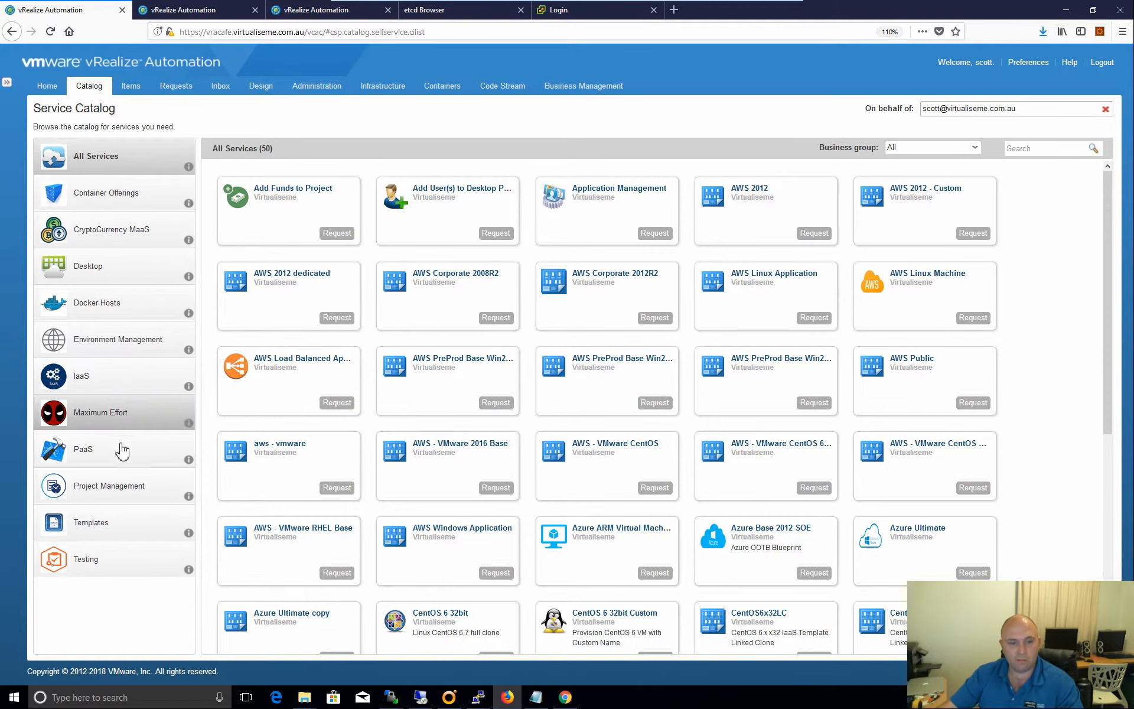
View the blank Server Deploy - Custom Naming request form from the IaaS services and cancel the request.
left_click(83, 375)
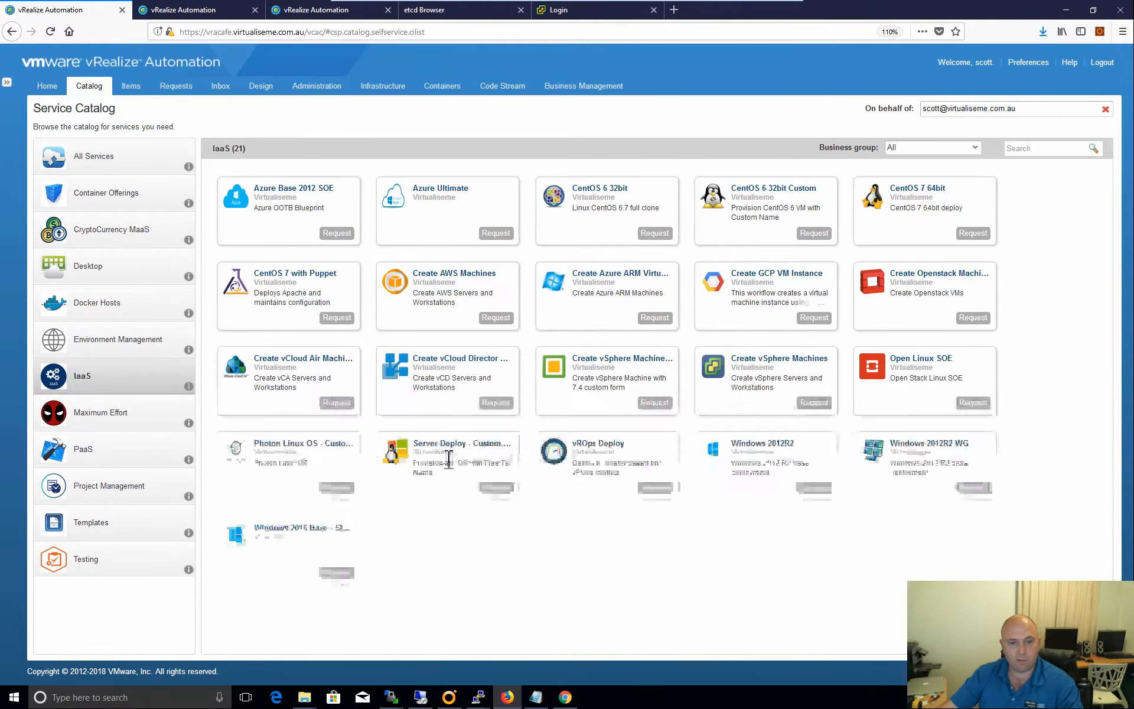
left_click(496, 487)
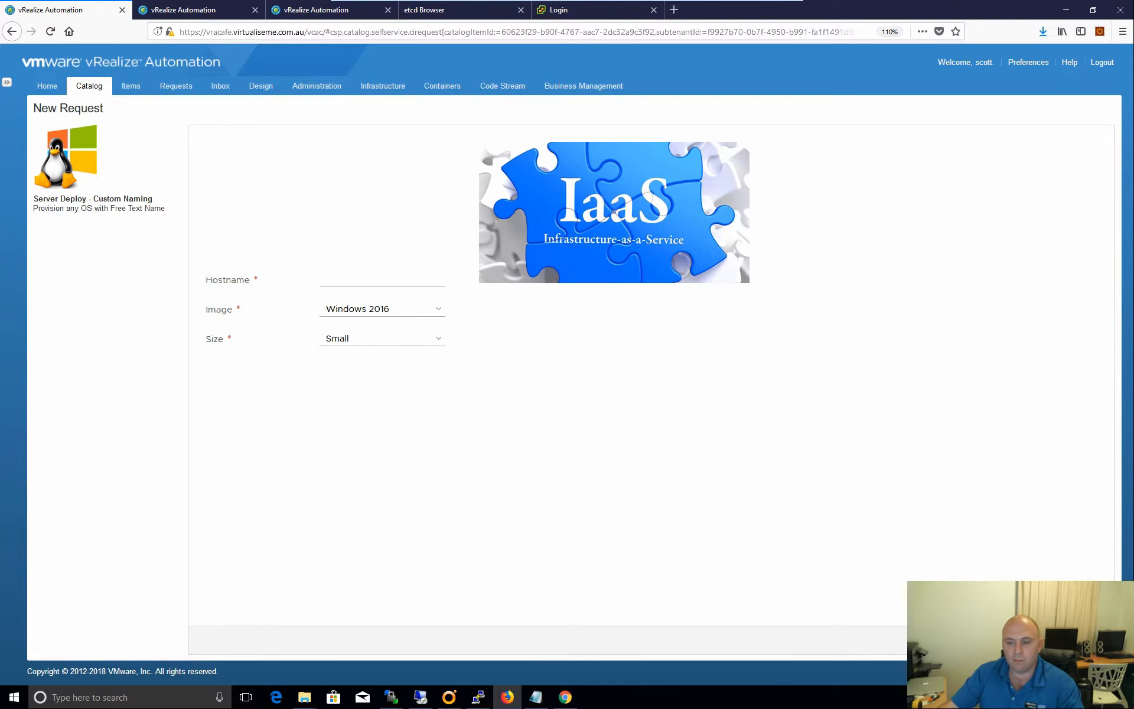
left_click(1090, 639)
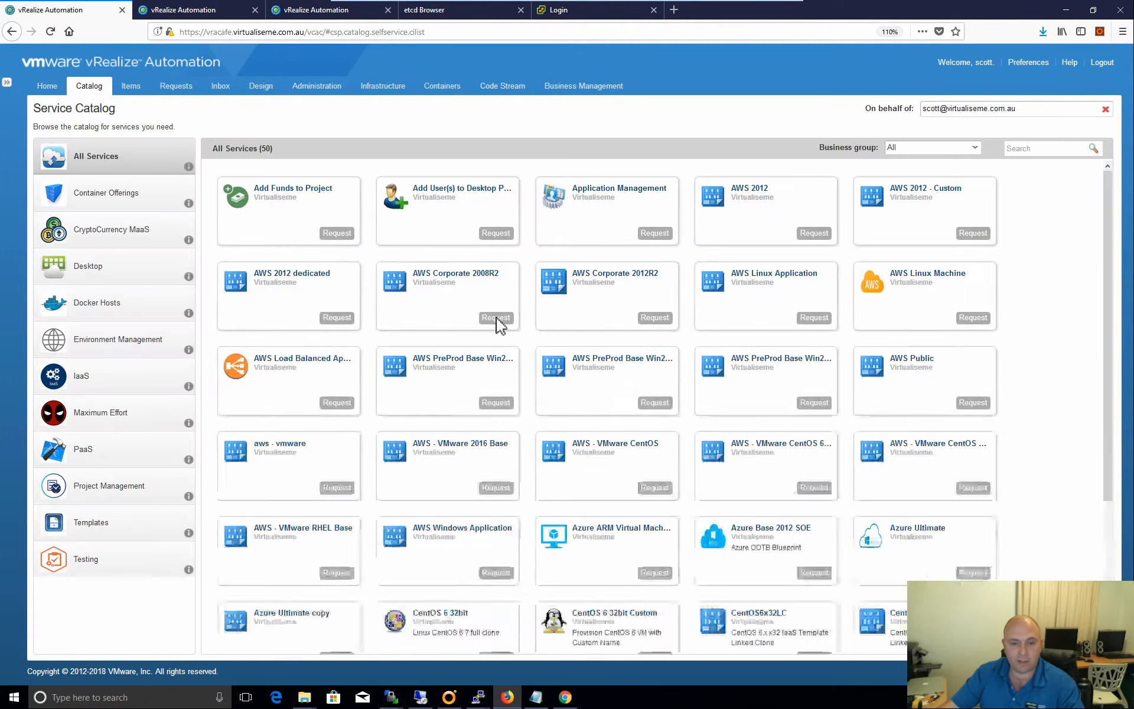
Deactivate the custom form of the Server Deploy - Custom Naming blueprint in the blueprint design list.
left_click(261, 86)
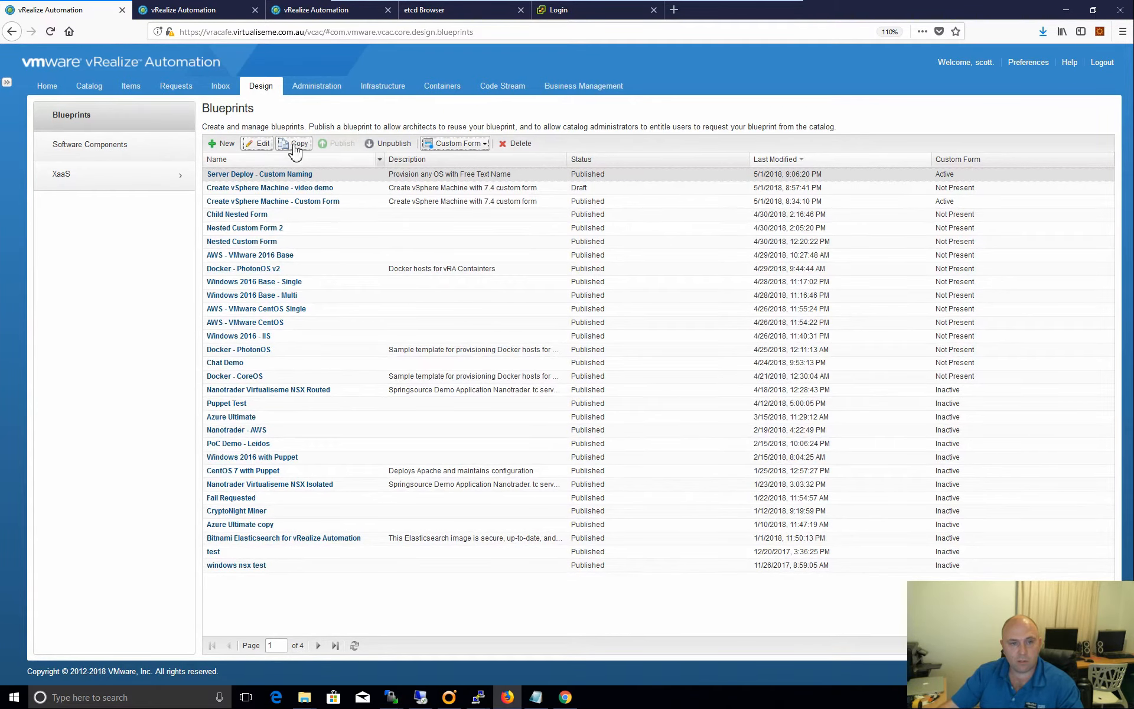
left_click(476, 144)
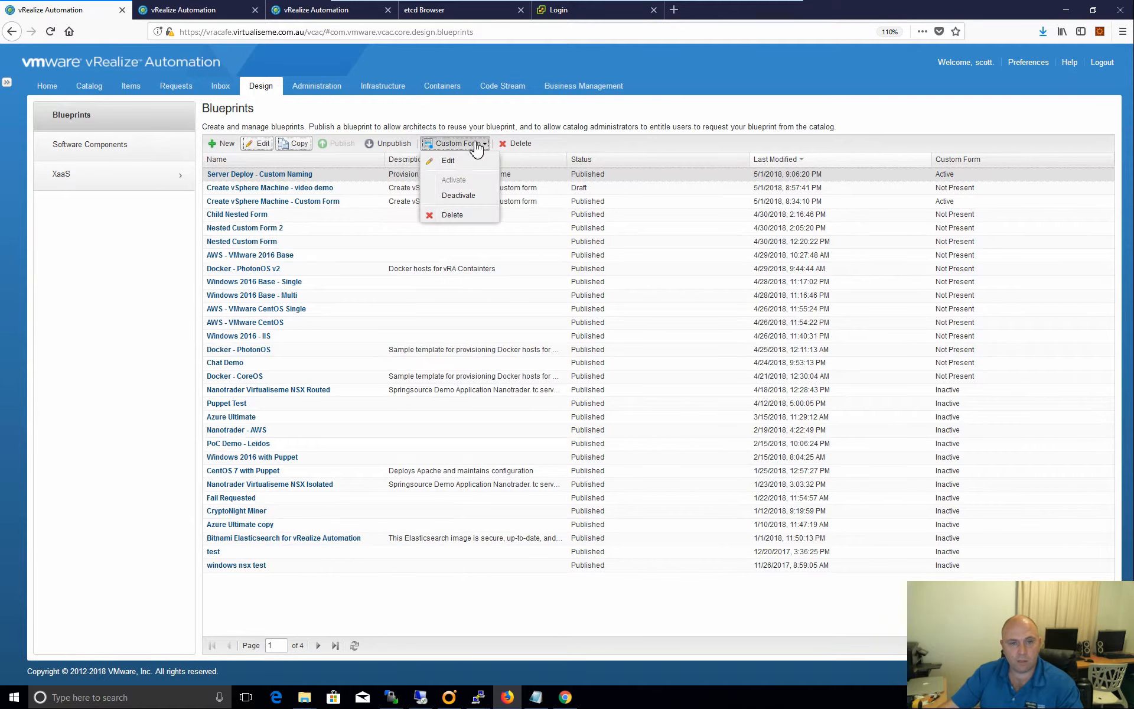
left_click(458, 196)
Examine the built-in Server Deploy - Custom Naming request form from the IaaS catalog, including its vSphere_Machine_1 component.
left_click(89, 129)
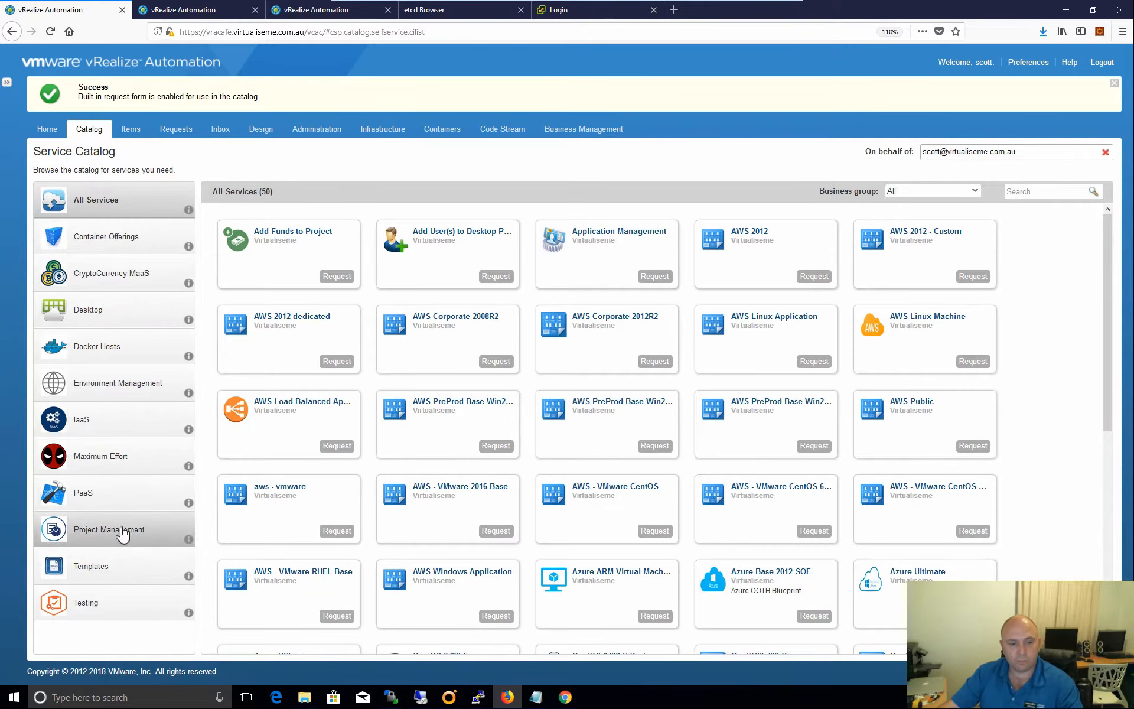
left_click(94, 427)
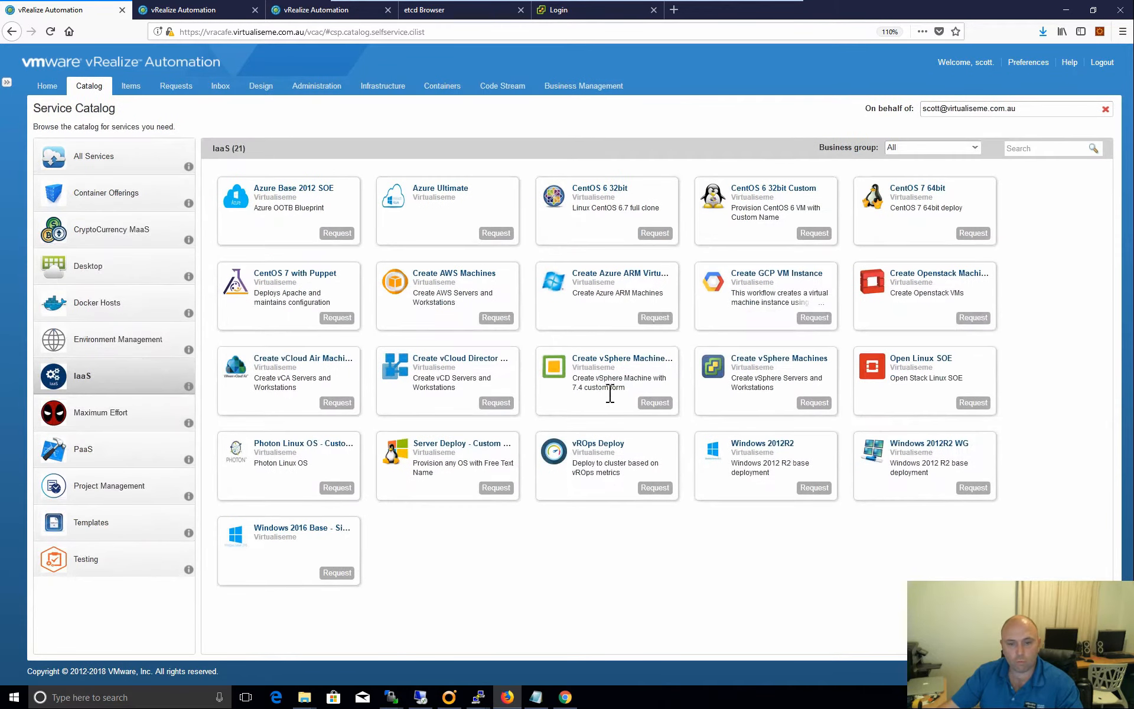
left_click(496, 488)
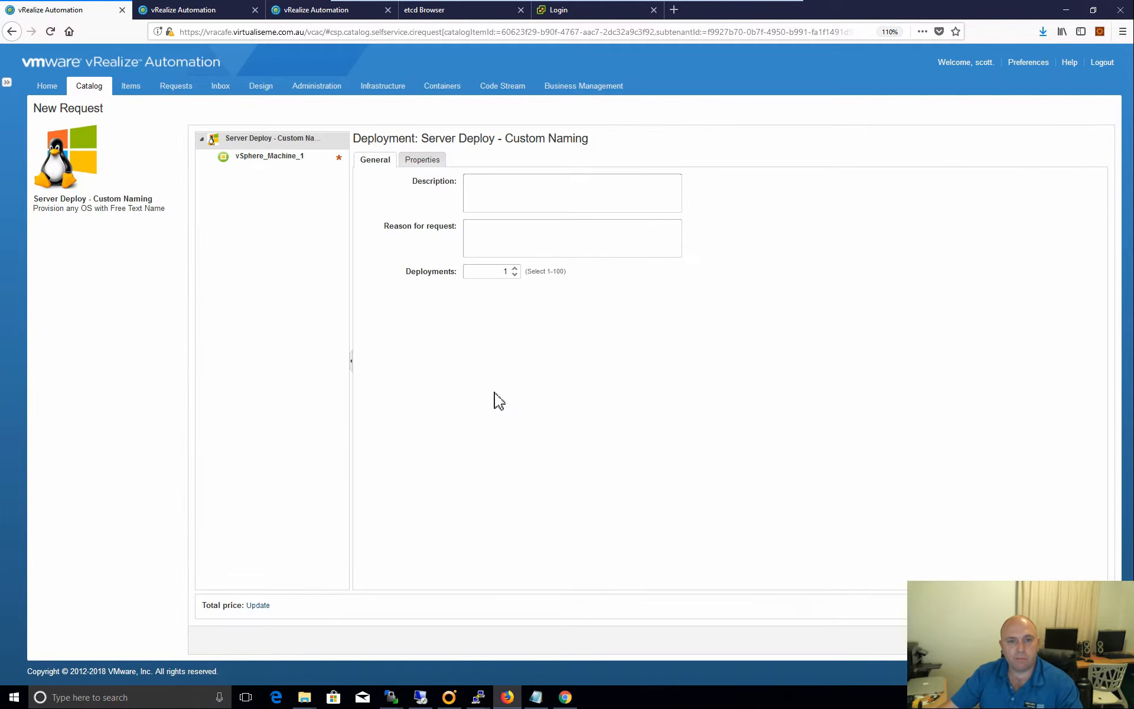
left_click(271, 159)
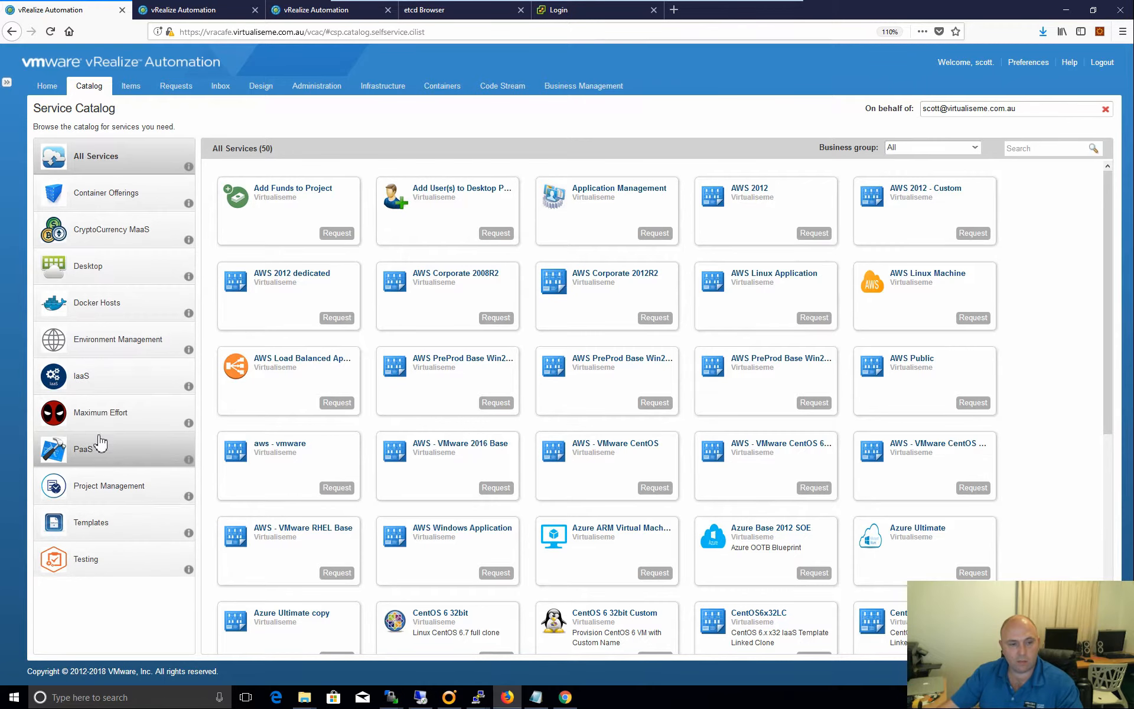
Open the Server Deploy - Custom Naming blueprint's custom form for editing and activate it.
left_click(258, 87)
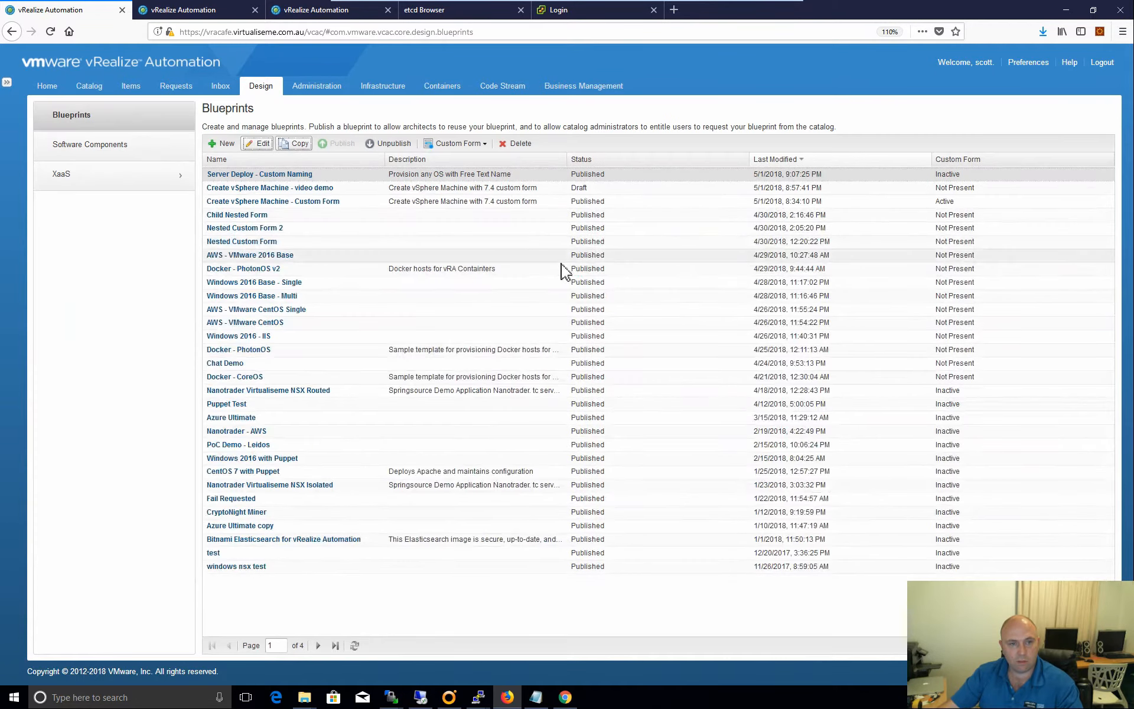
left_click(453, 143)
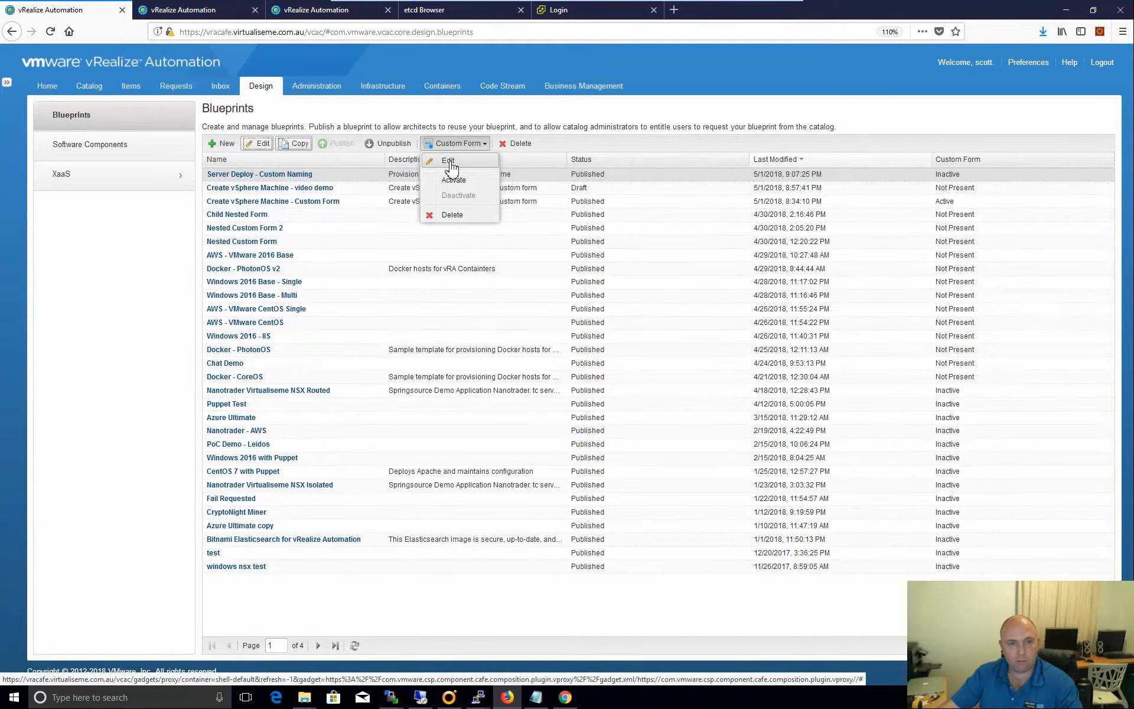
left_click(449, 161)
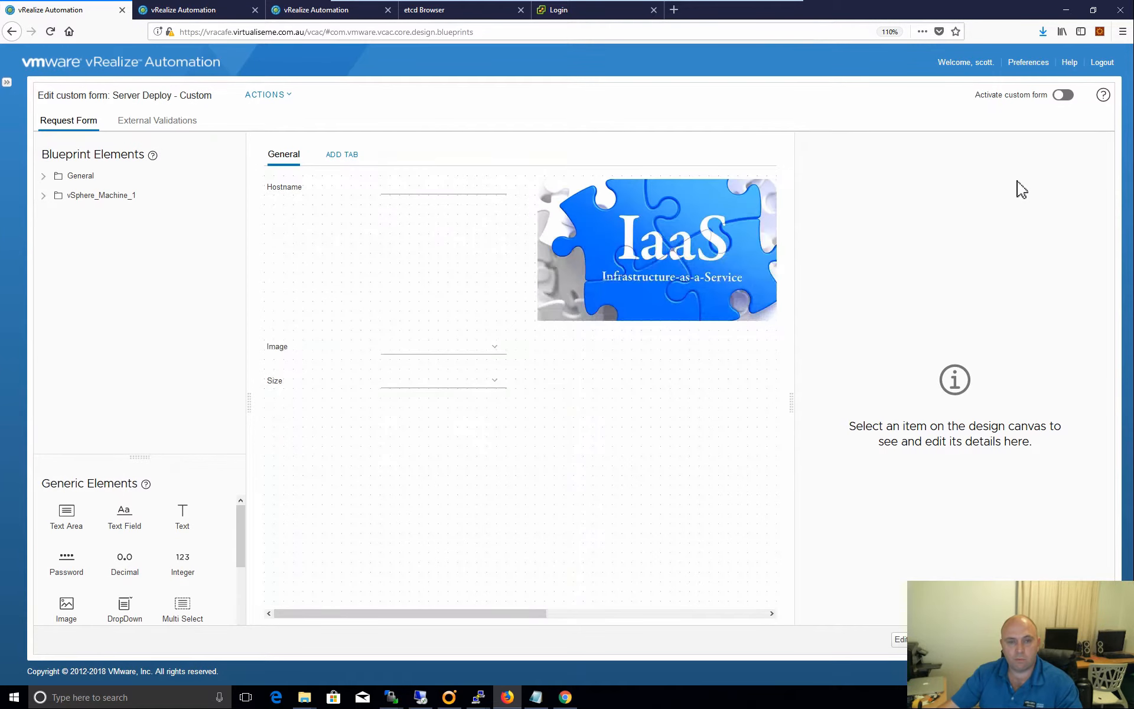
left_click(1063, 96)
Review the form's generate, import and export actions, then save the custom form.
left_click(273, 96)
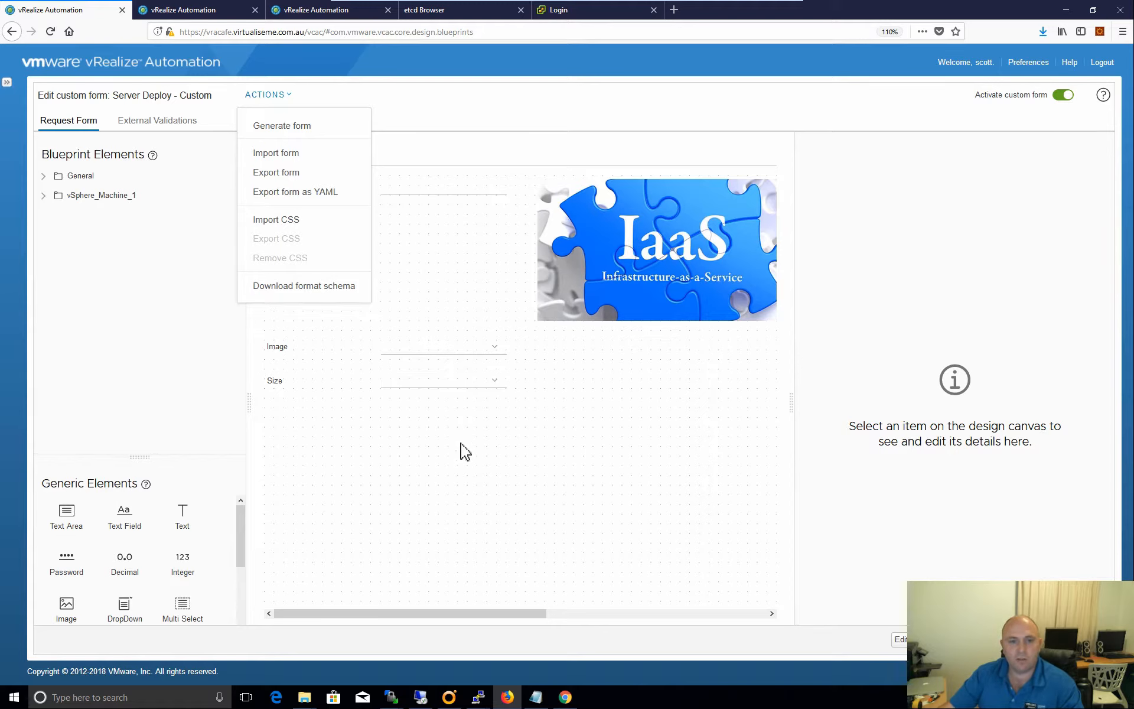
left_click(505, 469)
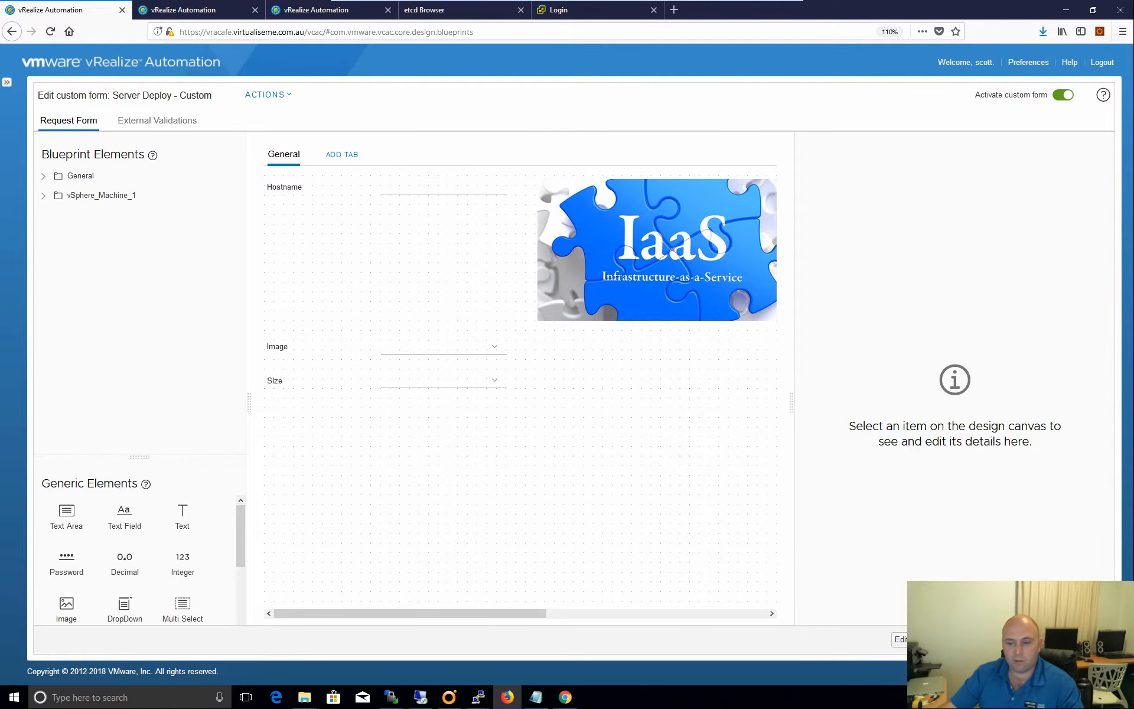
left_click(1048, 640)
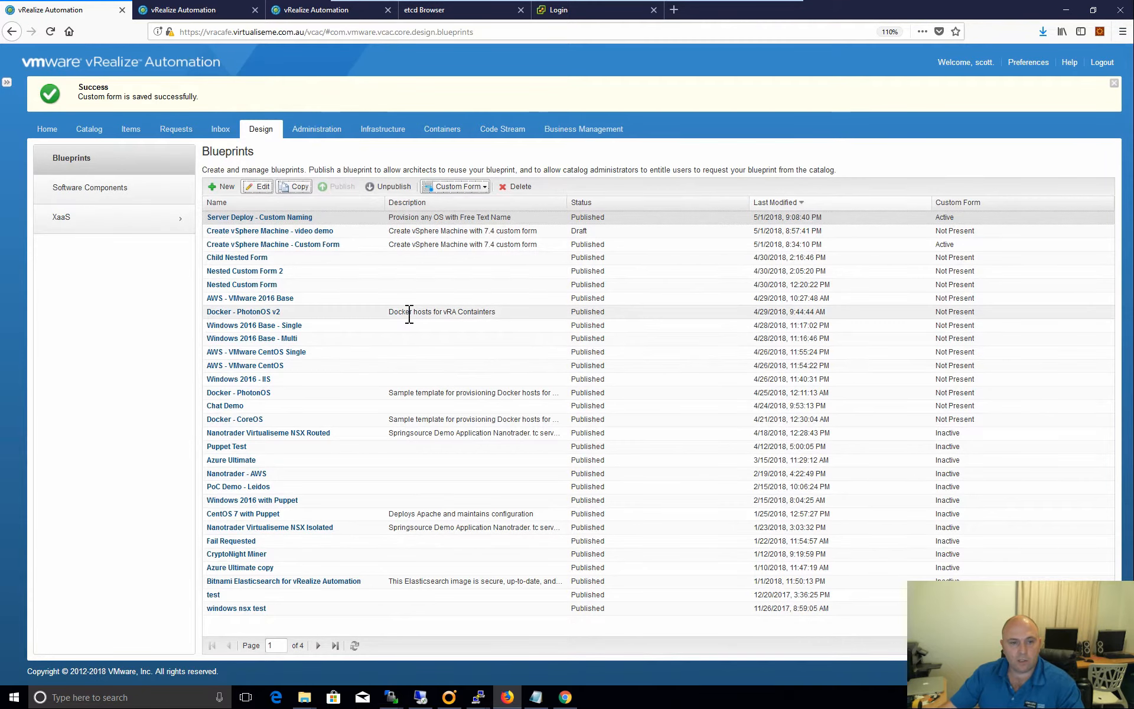
Open the custom form of the Create vSphere Machine - video demo blueprint for editing.
left_click(361, 188)
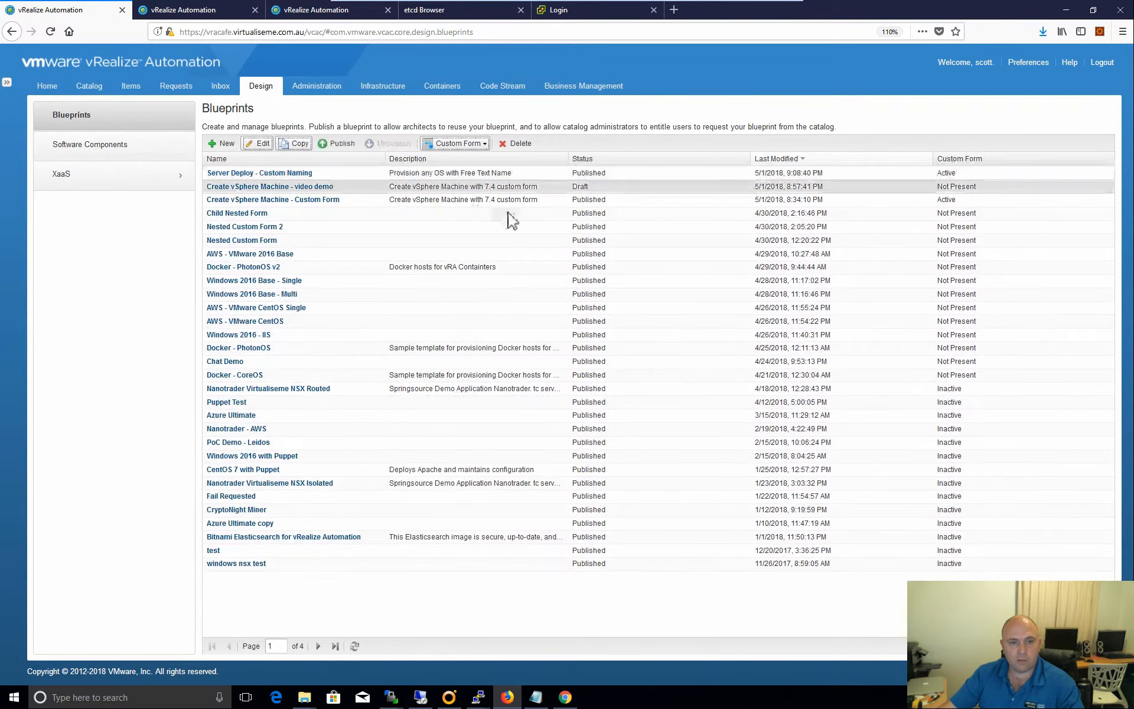
left_click(461, 151)
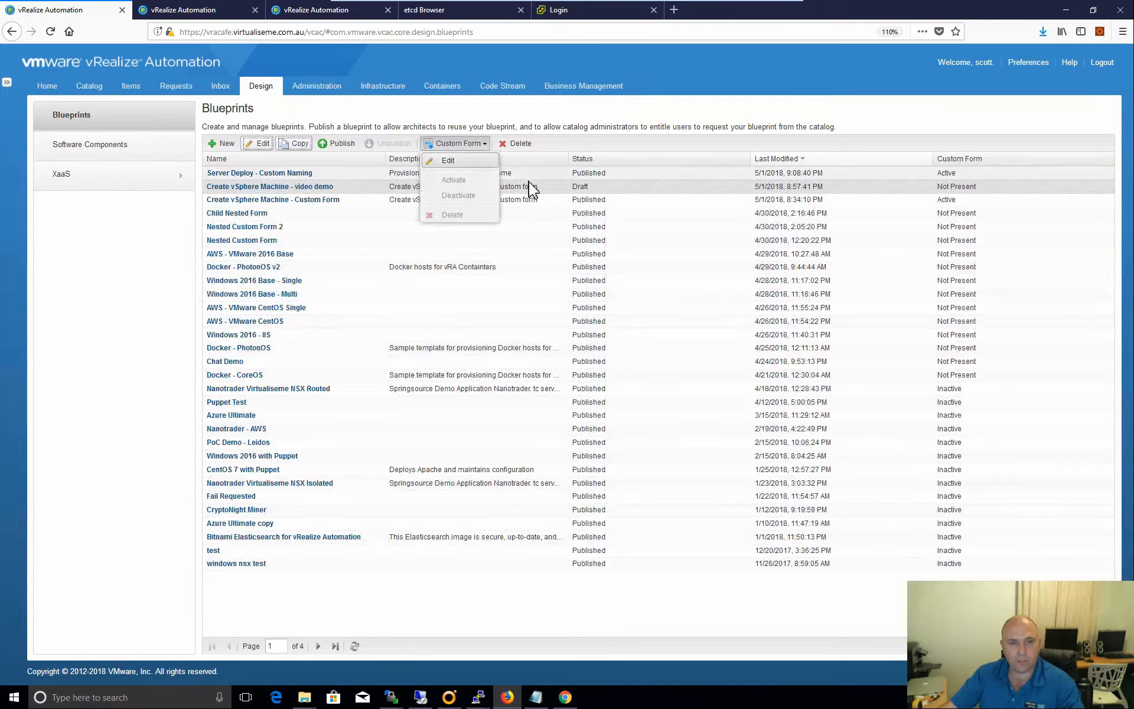
left_click(432, 167)
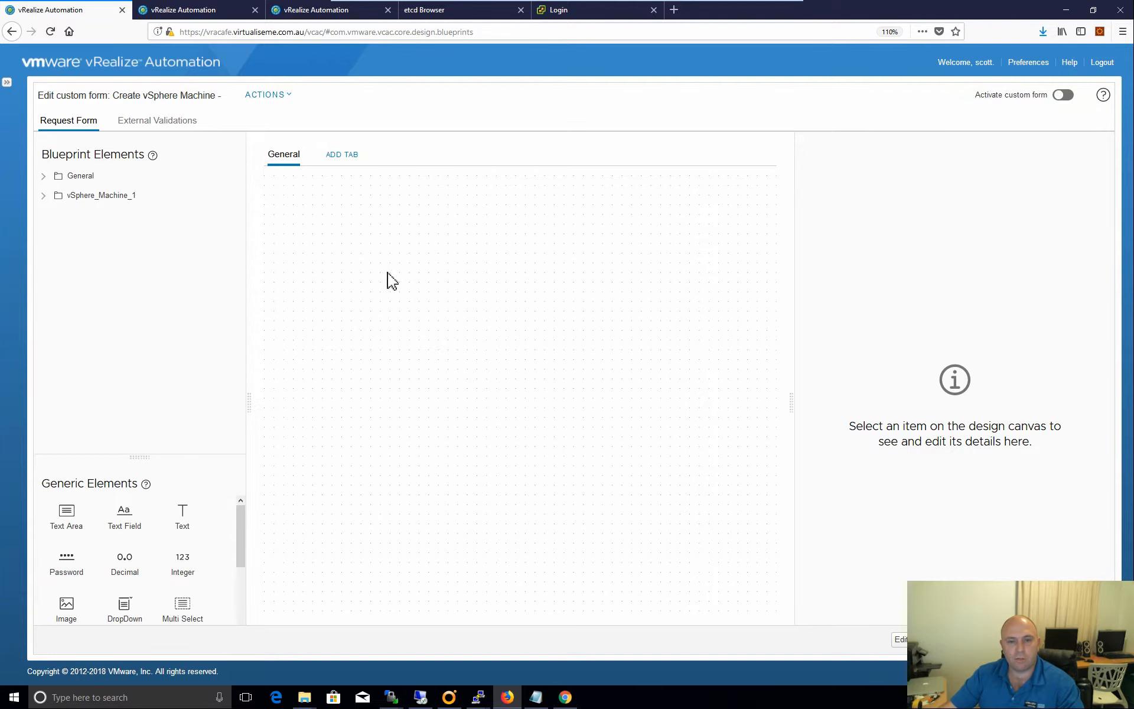
Open the Create vSphere Machines request from the IaaS catalog and examine its Project choices.
left_click(207, 11)
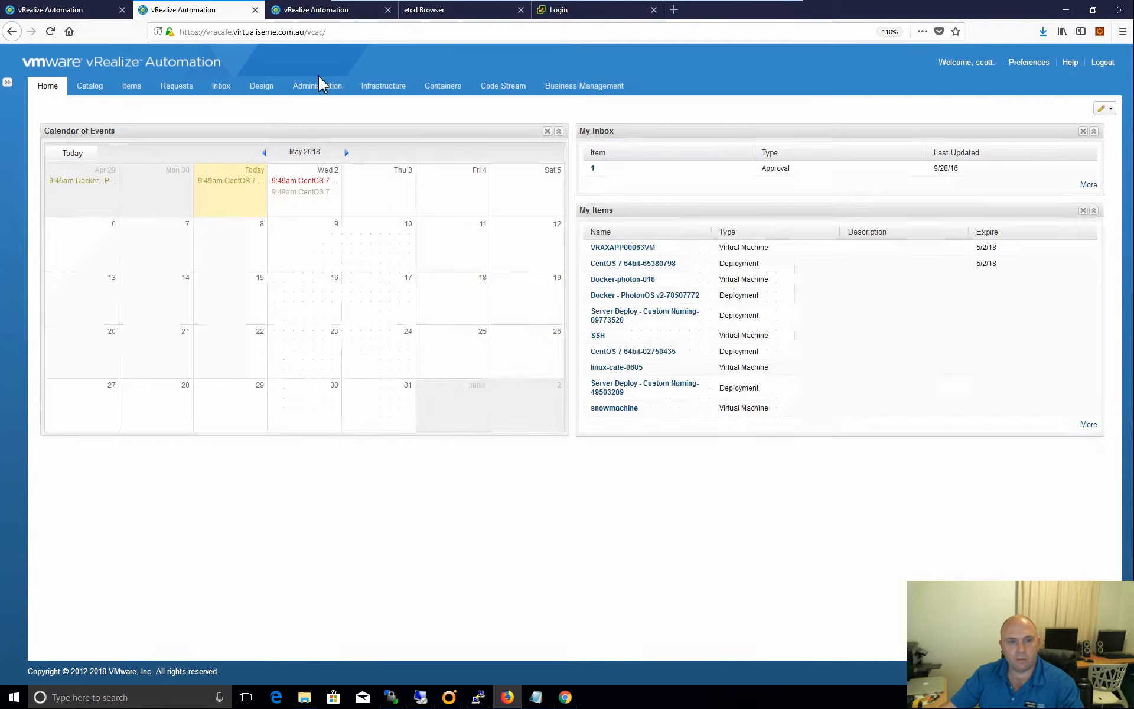
left_click(91, 86)
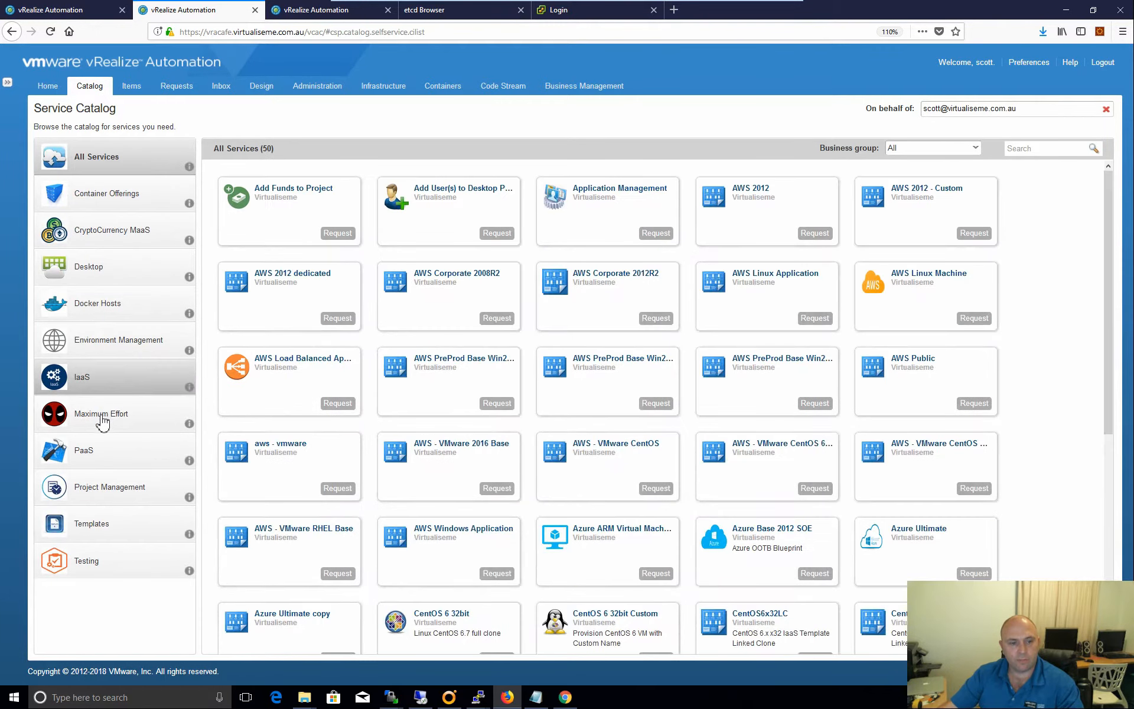
left_click(121, 382)
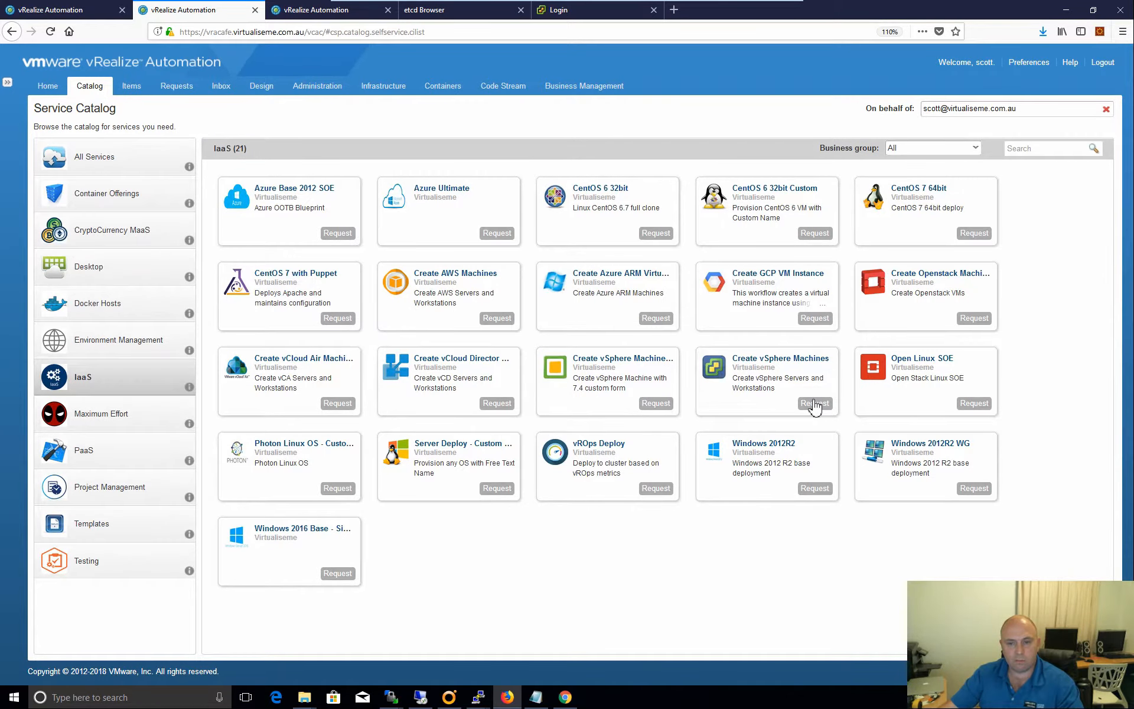
left_click(815, 402)
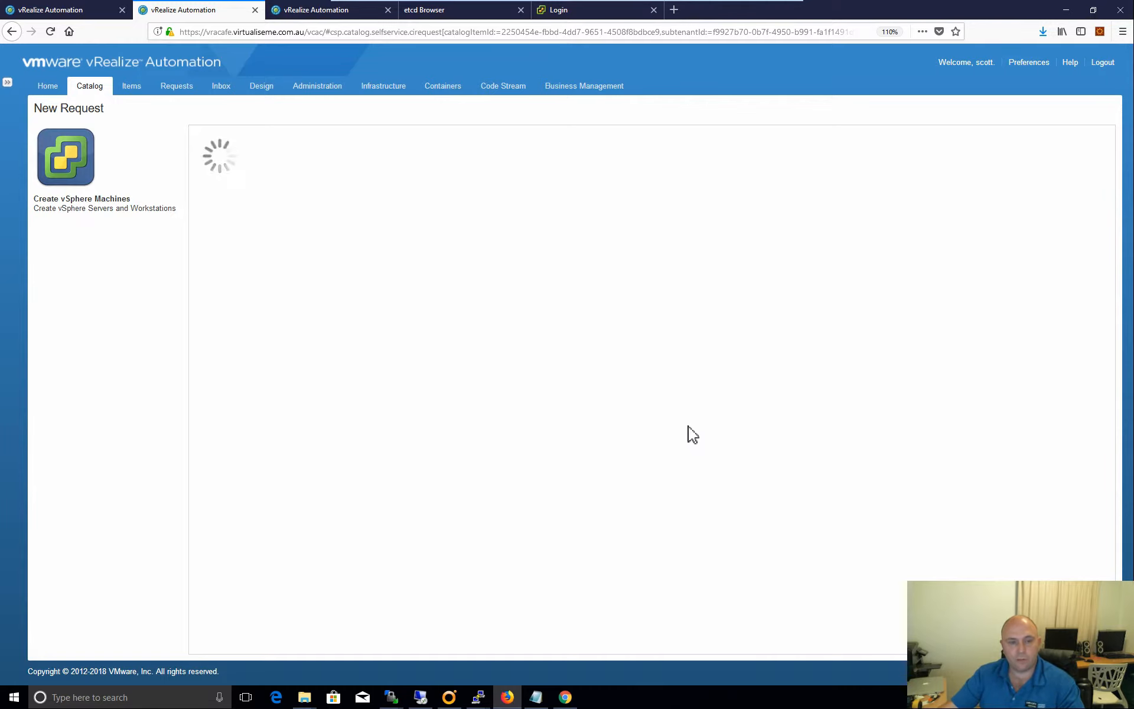
left_click(313, 186)
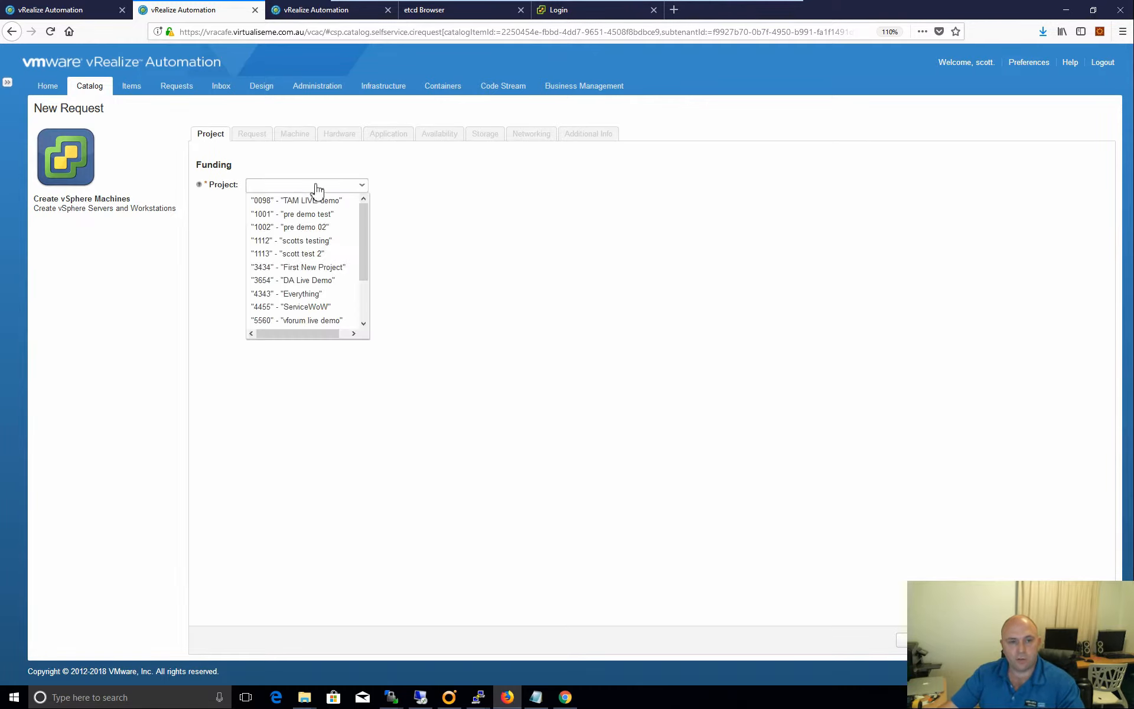
left_click(448, 191)
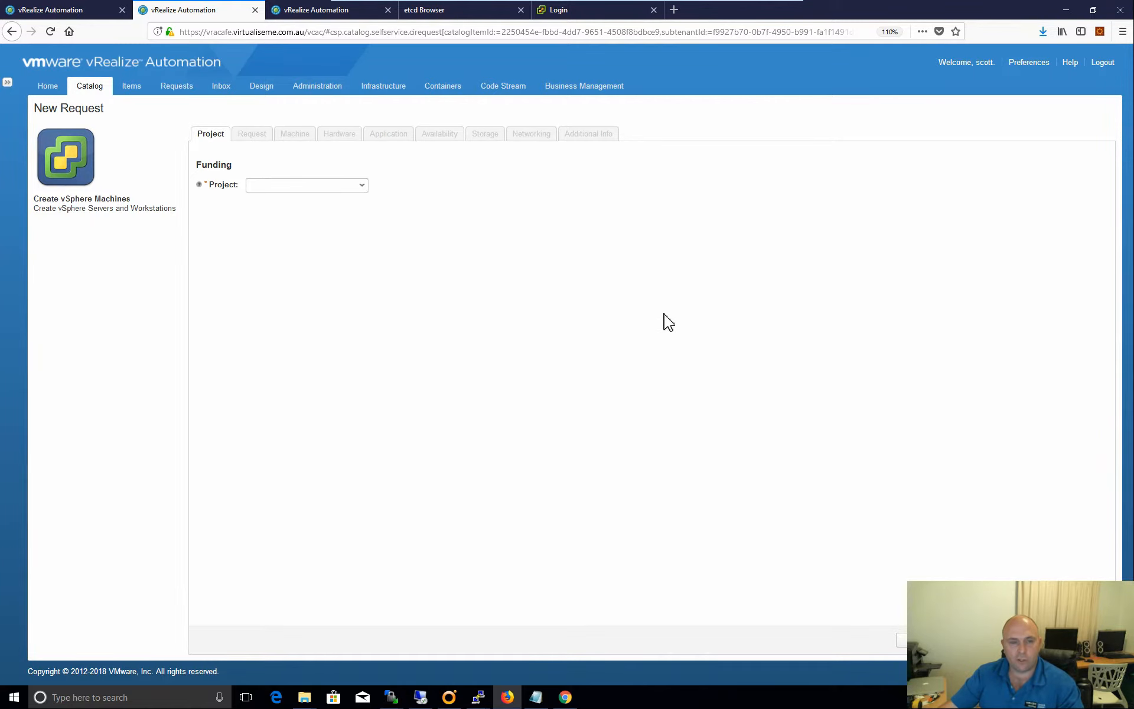
Return to the blank custom form and expand the vSphere_Machine_1 blueprint elements to review them.
left_click(59, 10)
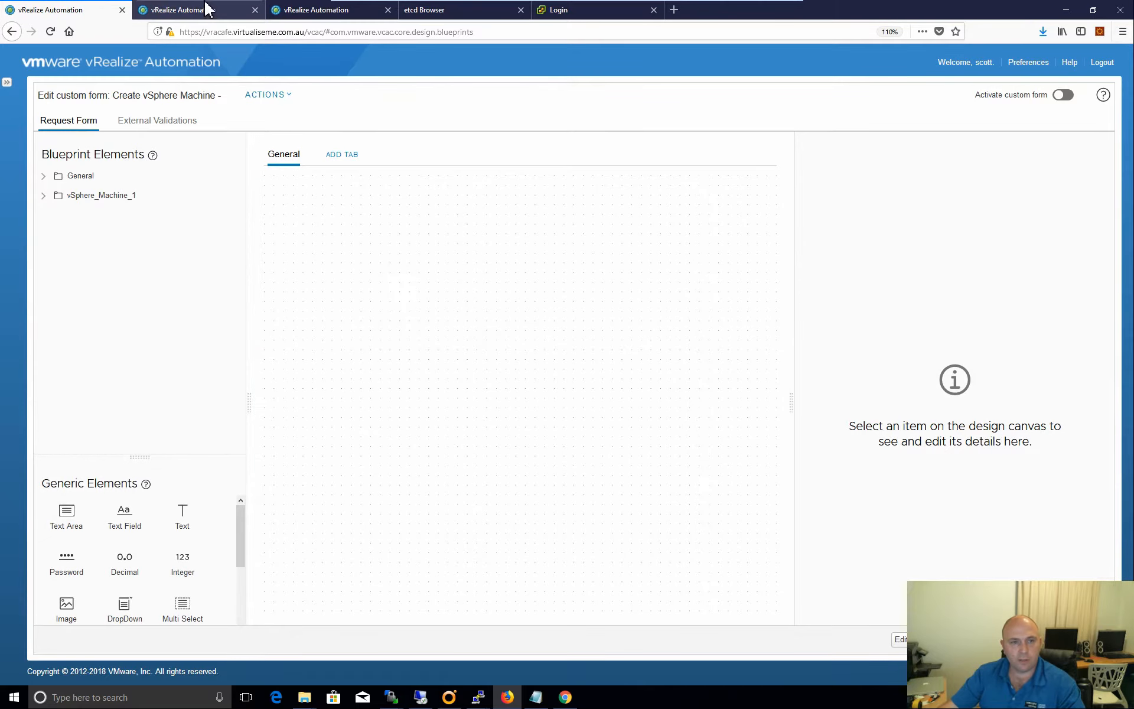
left_click(208, 10)
left_click(62, 11)
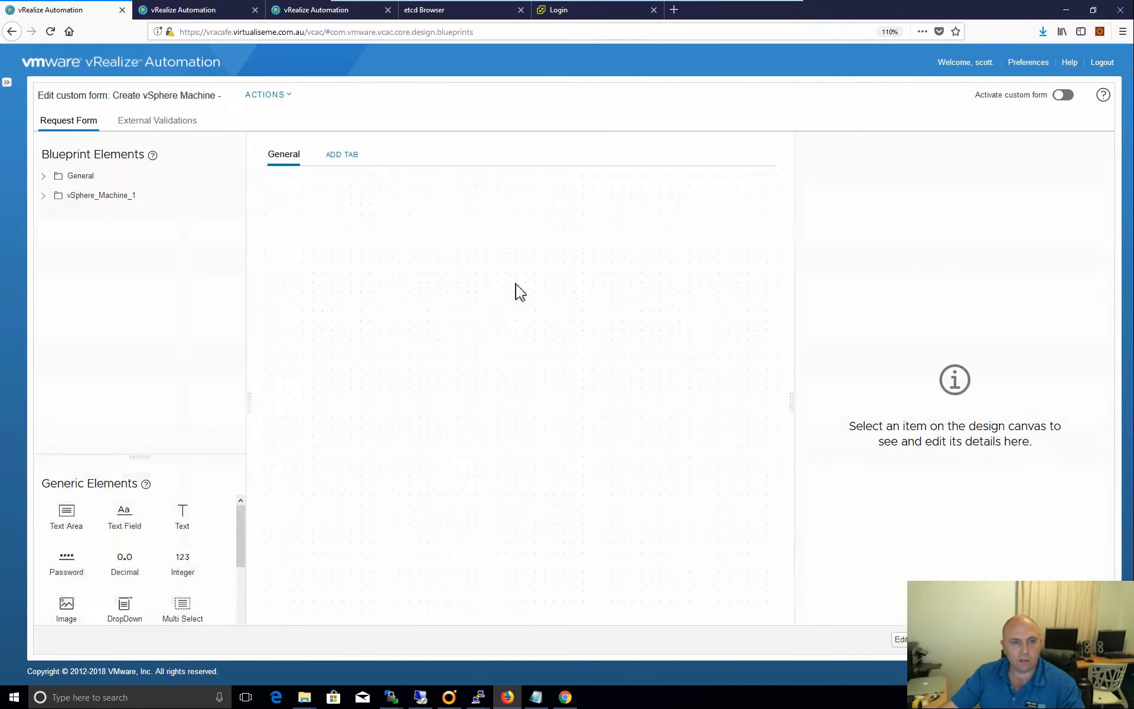
left_click(46, 199)
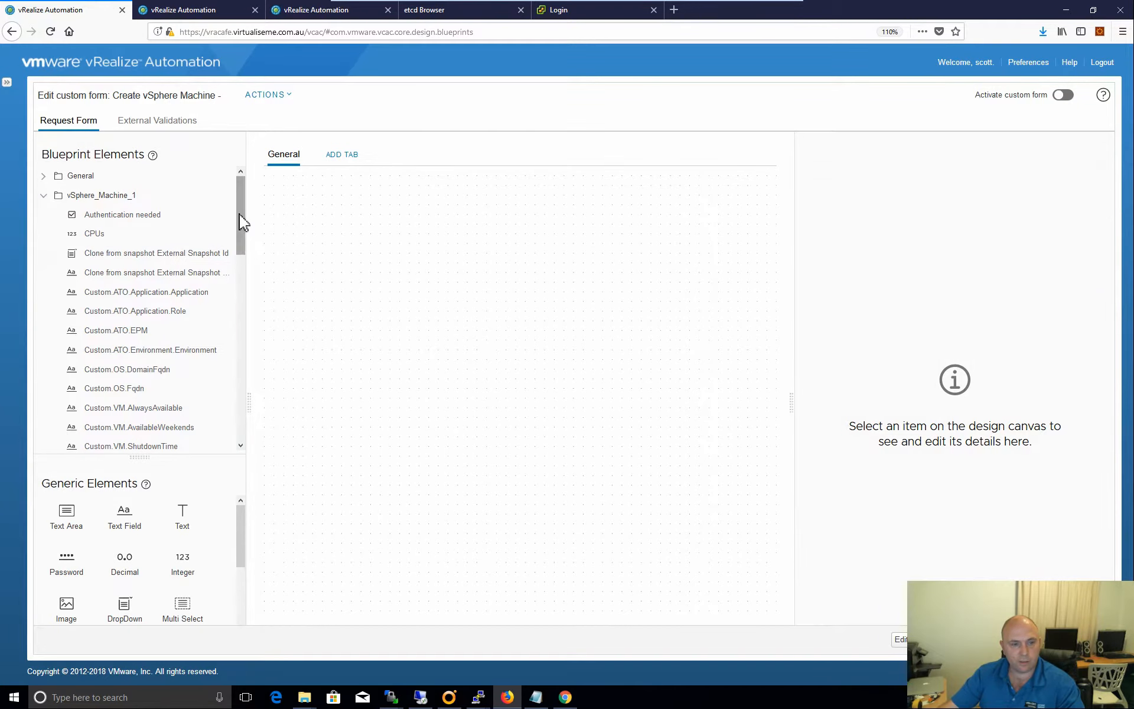
left_click_drag(240, 230, 235, 177)
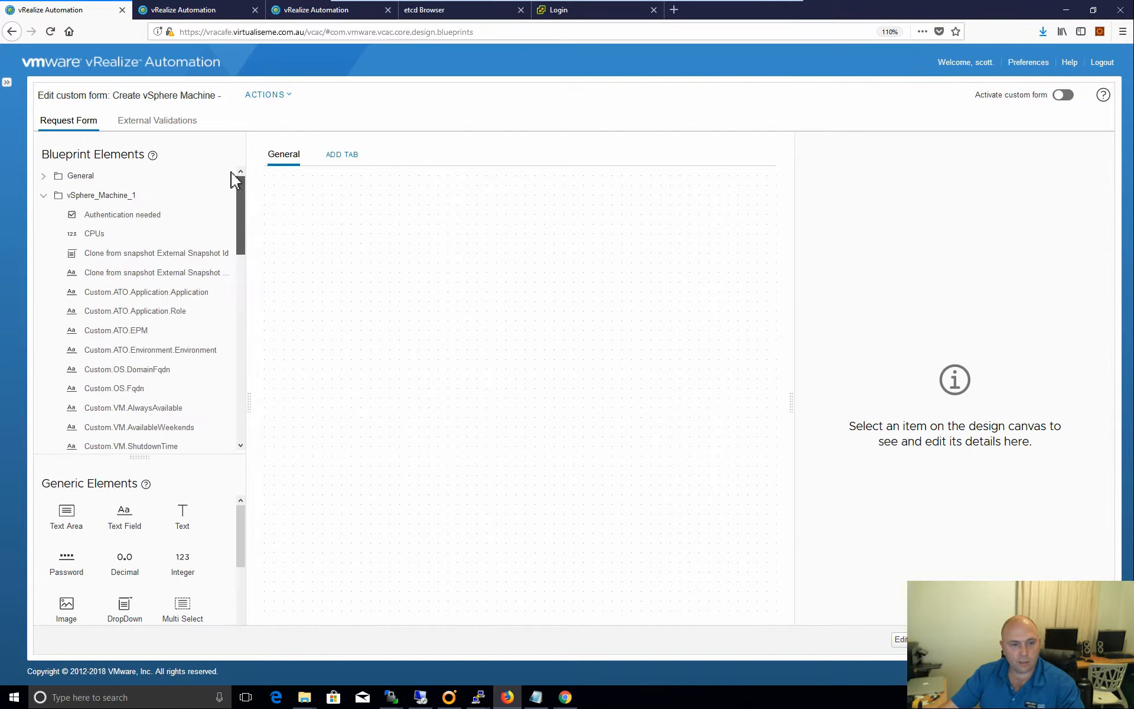
Switch to vRealize Orchestrator and inspect the _project data binding in the Create vSphere Machines workflow presentation.
left_click(449, 697)
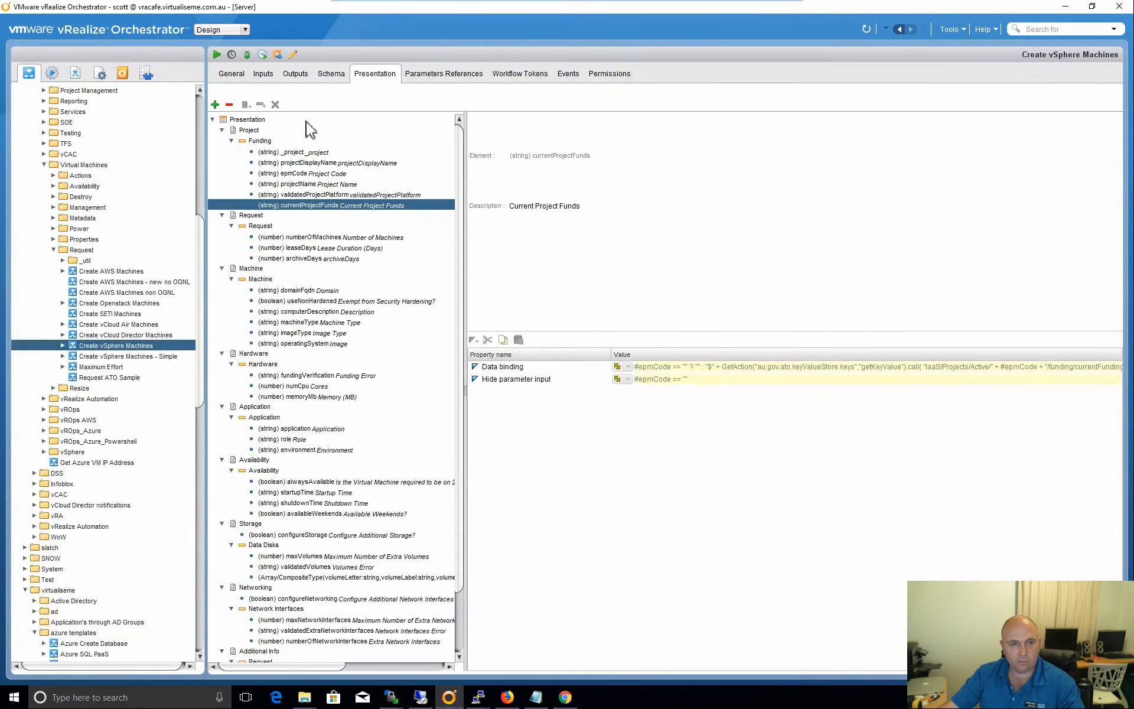
left_click(298, 153)
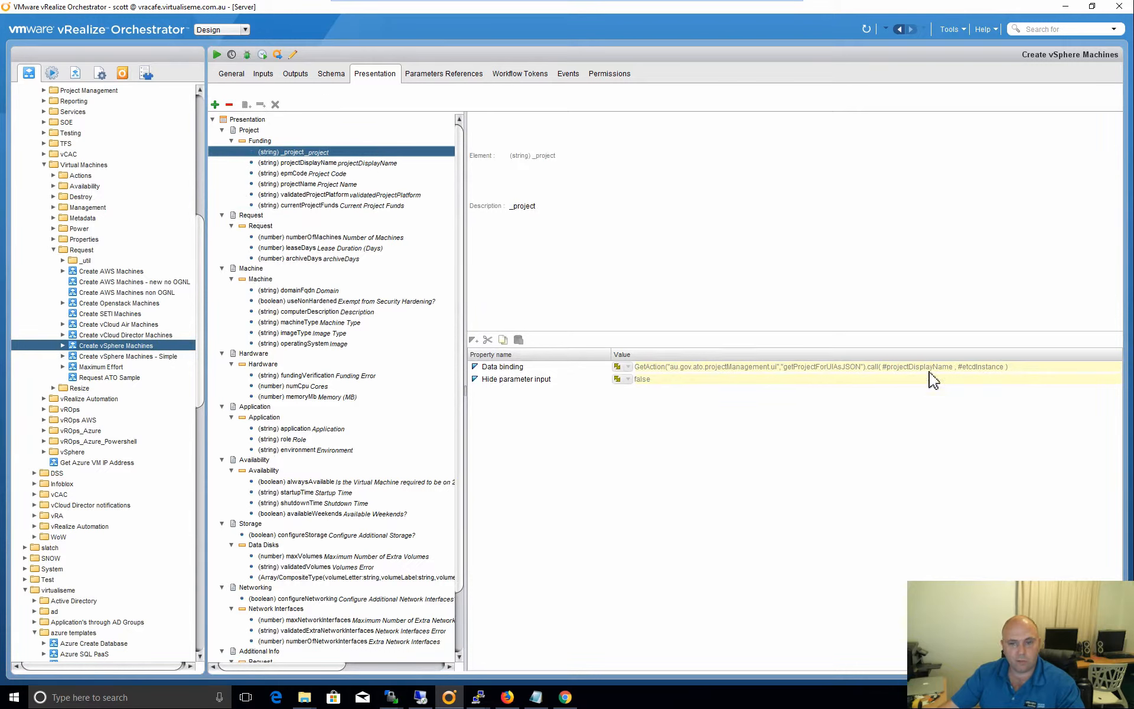
left_click(864, 373)
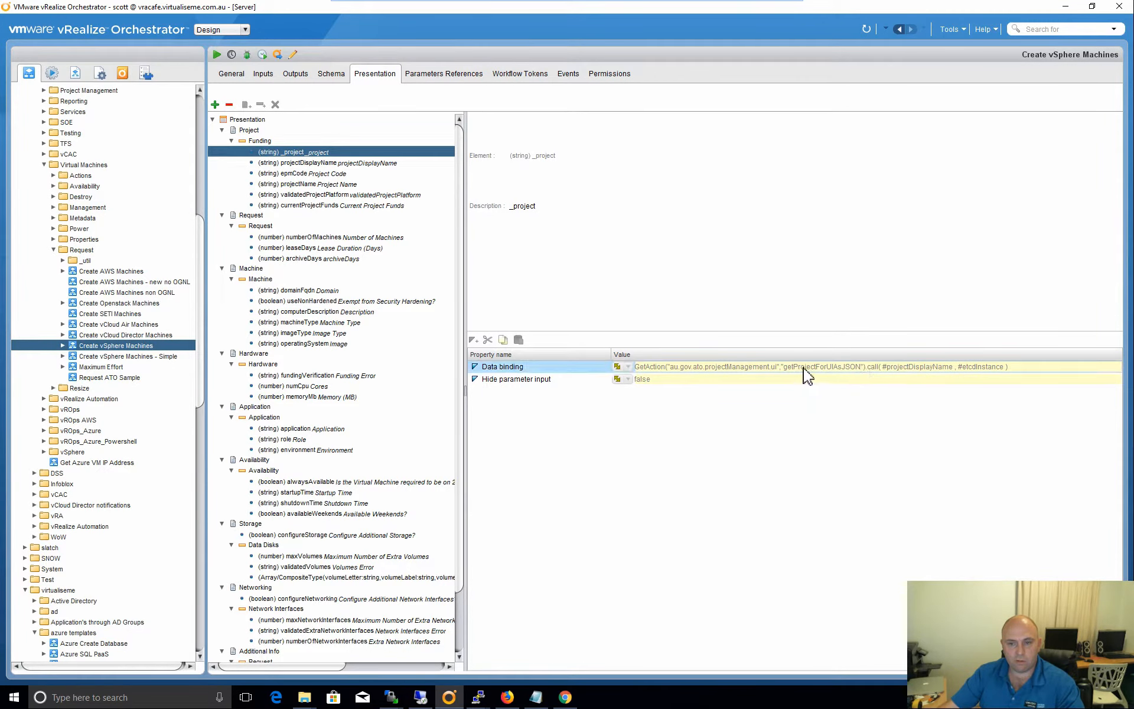
Open the workflow for editing and copy the action name getProjectDisplayNamesForUser from projectDisplayName's predefined list of elements.
left_click(330, 163)
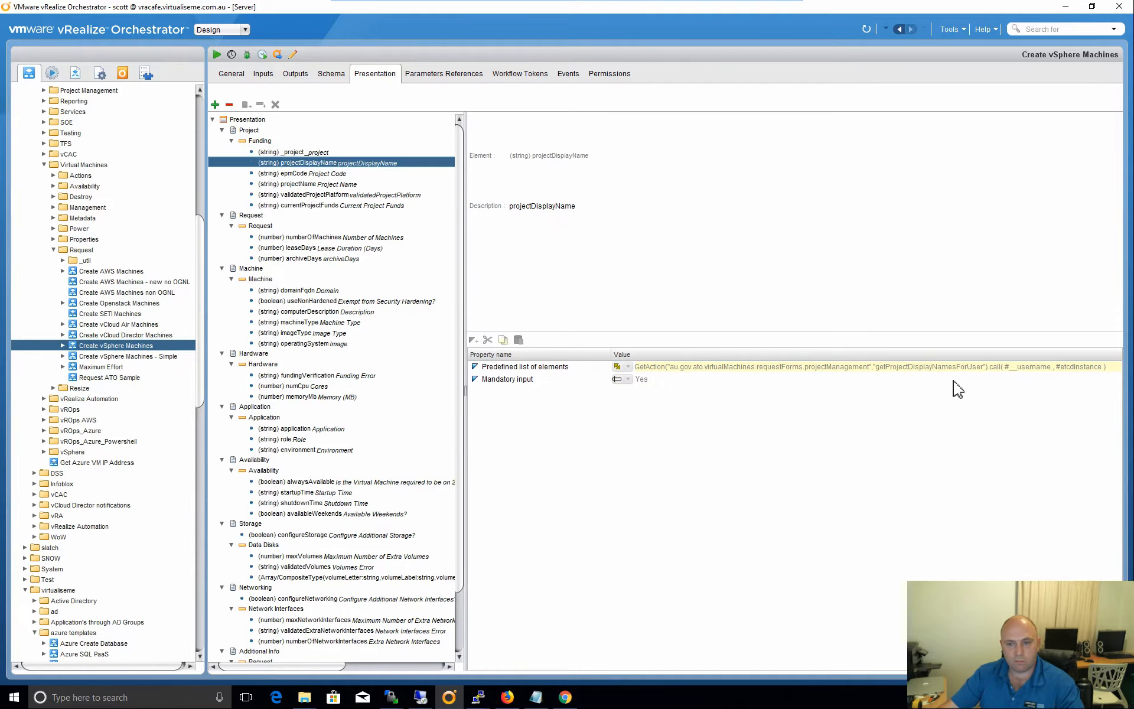
left_click(294, 56)
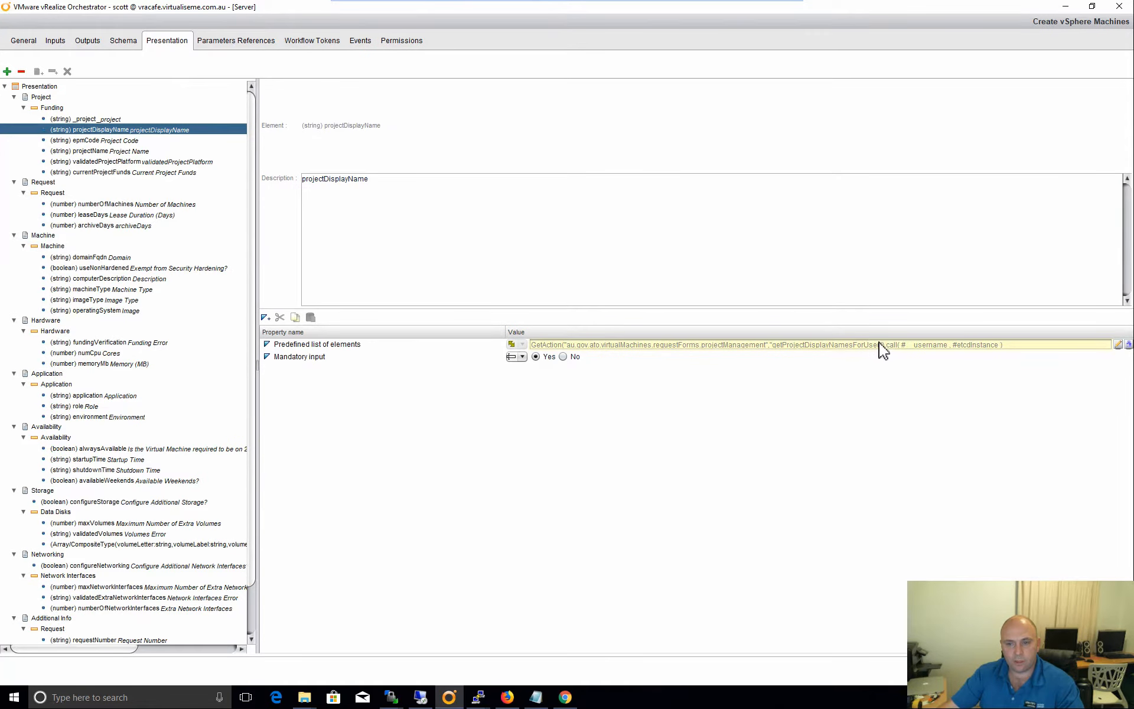
left_click_drag(880, 346, 773, 346)
key("ctrl+c")
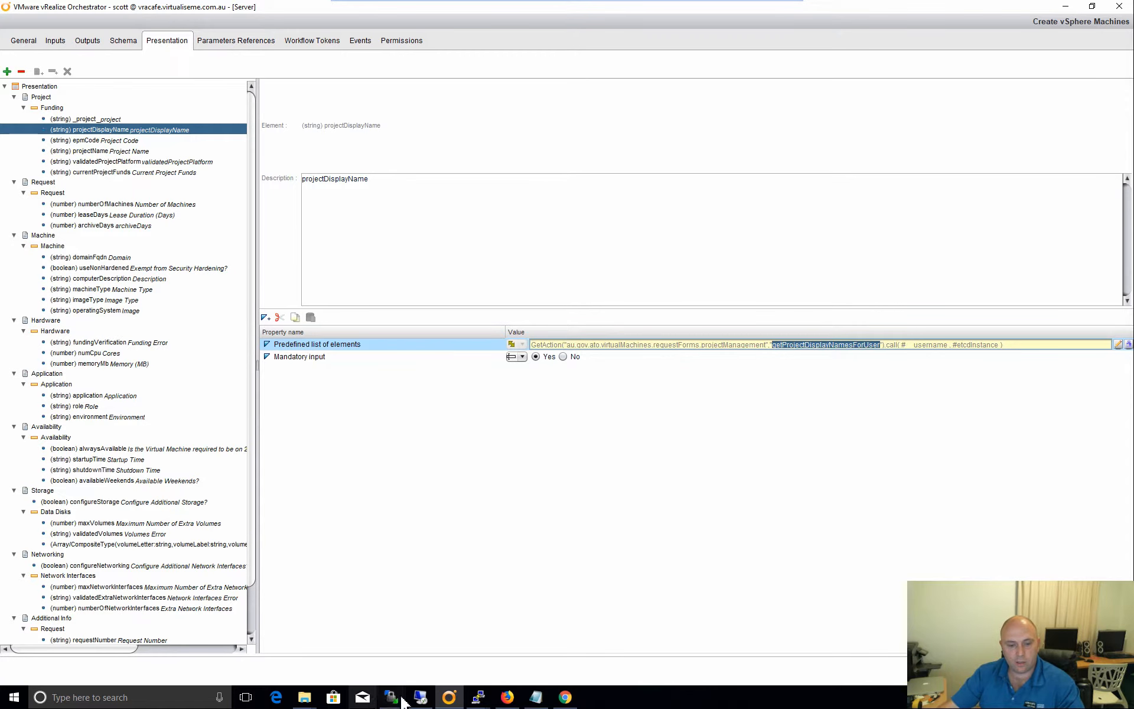
Switch back to the vRealize Automation custom form and add a DropDown element labelled Project to the General page.
left_click(515, 698)
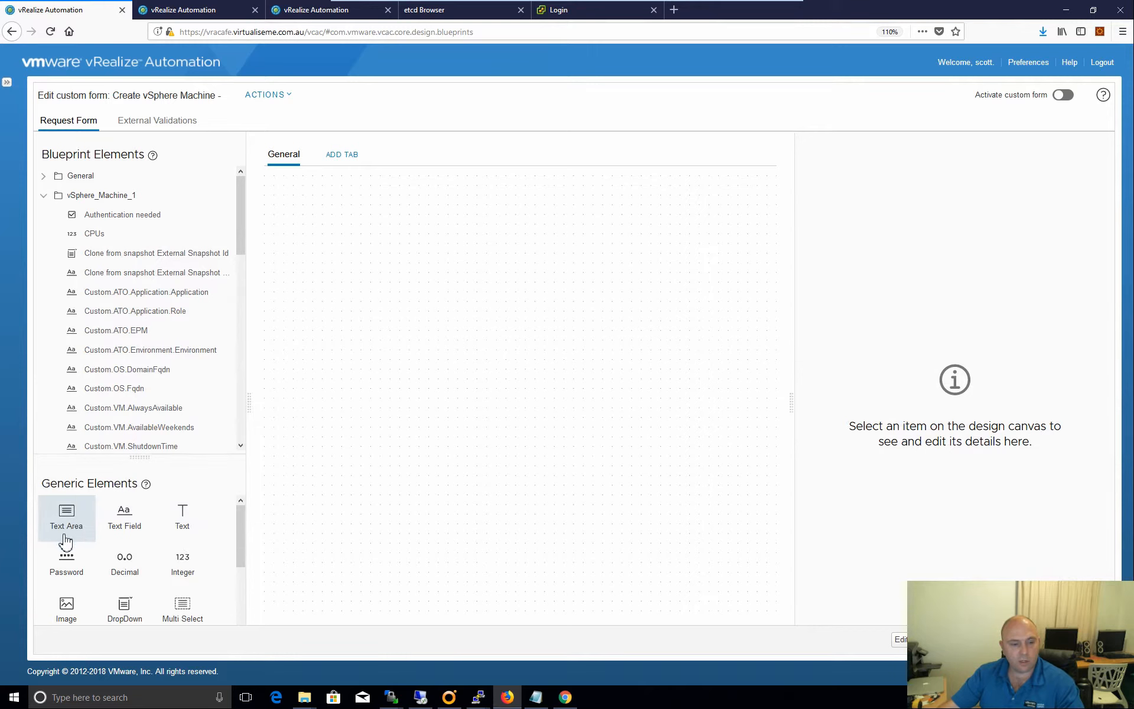
left_click_drag(124, 612, 342, 241)
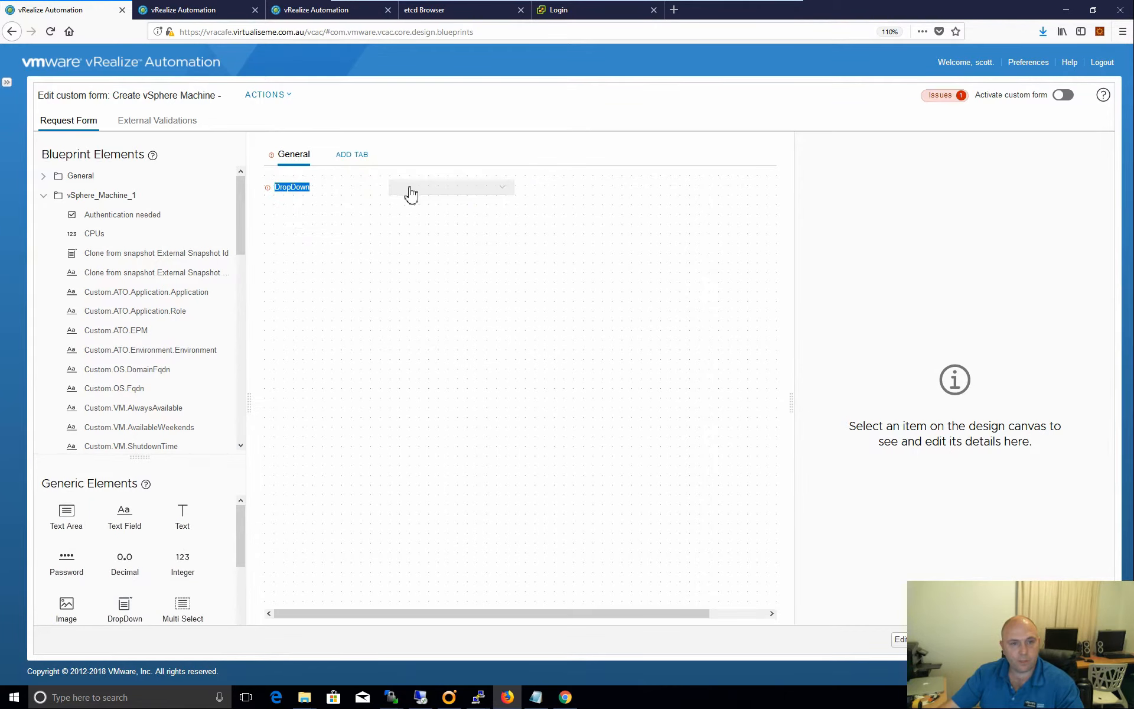
left_click(428, 190)
left_click(461, 189)
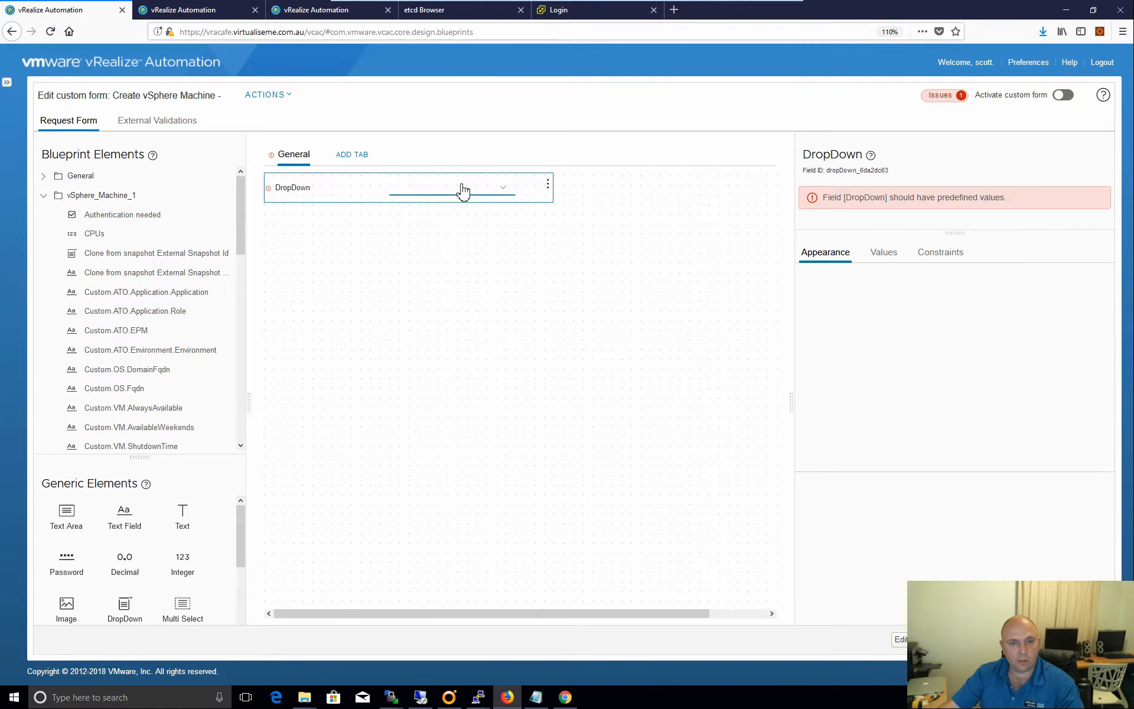
left_click_drag(939, 306, 858, 307)
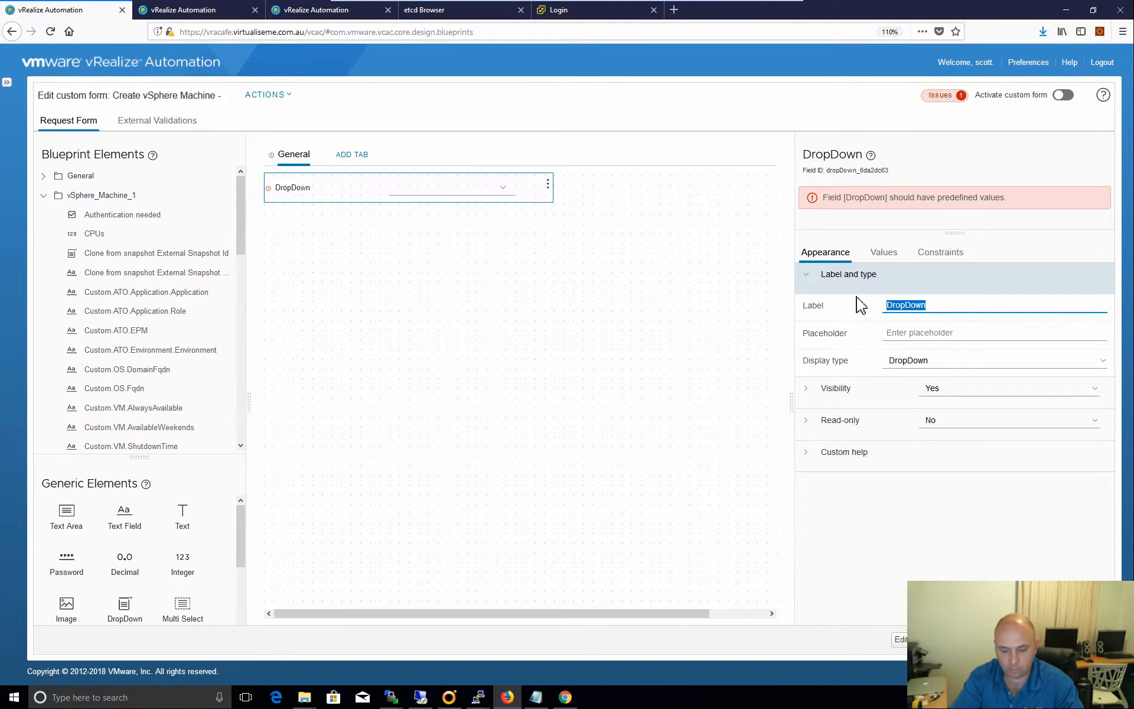
type("Project")
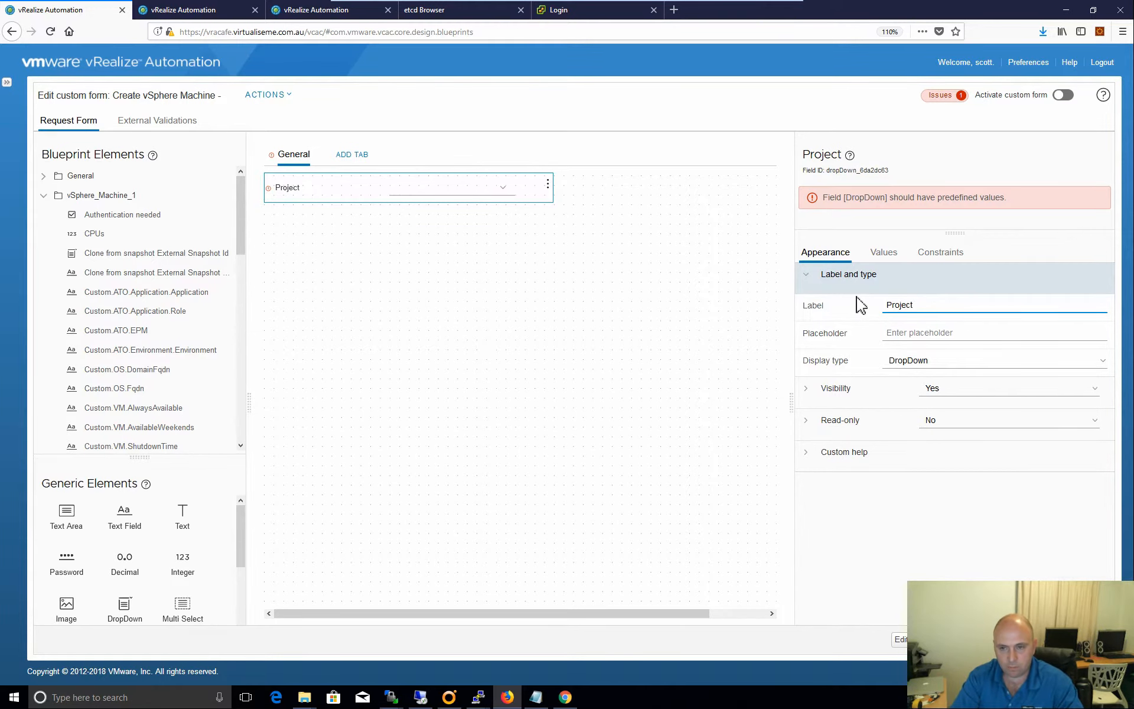
type(" Name")
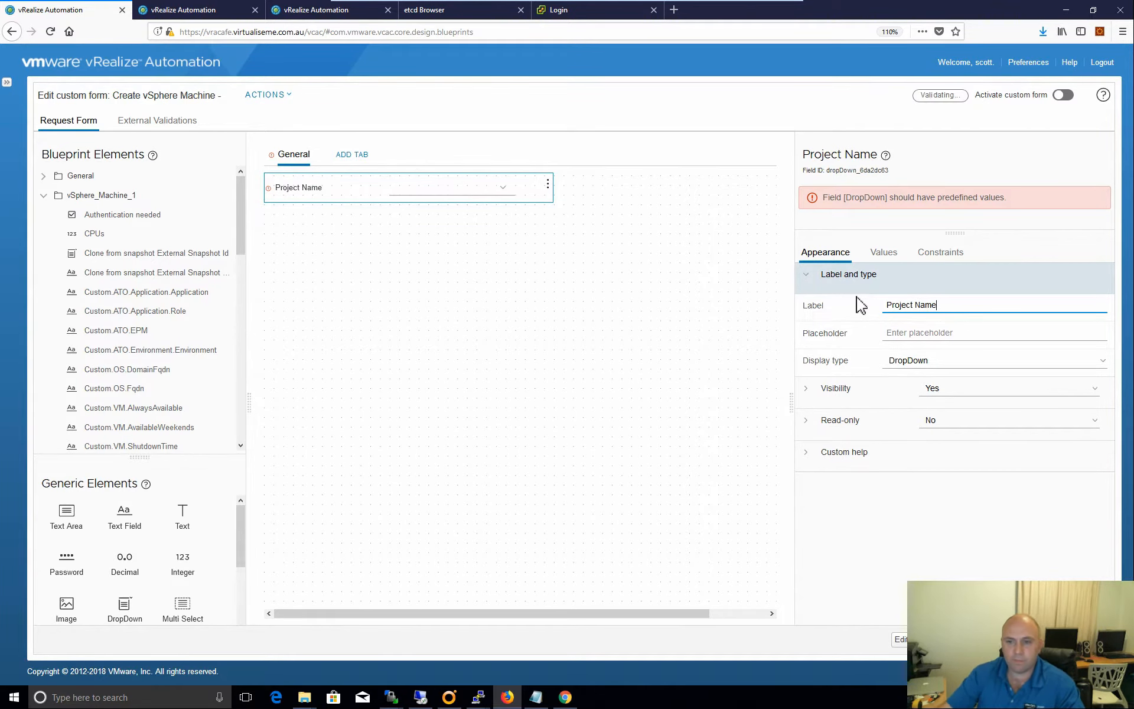
key("BackSpace")
key("BackSpace")
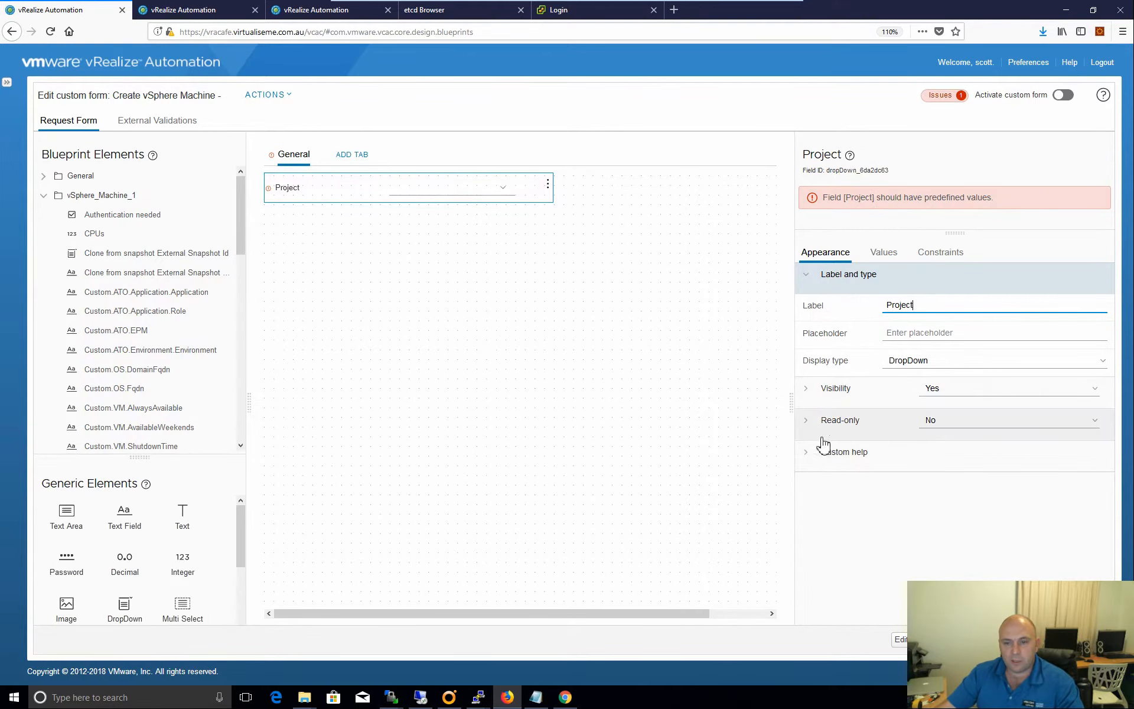
Set the Project field's value source to External source using the getProjectDisplayNamesForUser action.
left_click(888, 260)
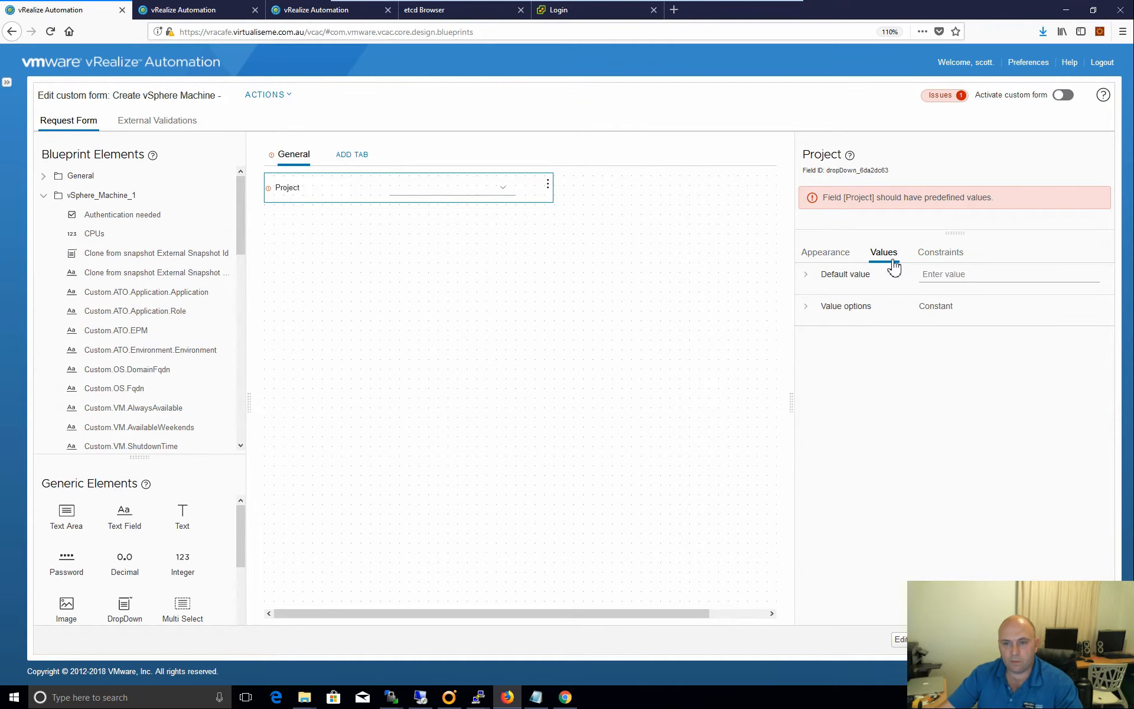
left_click(818, 318)
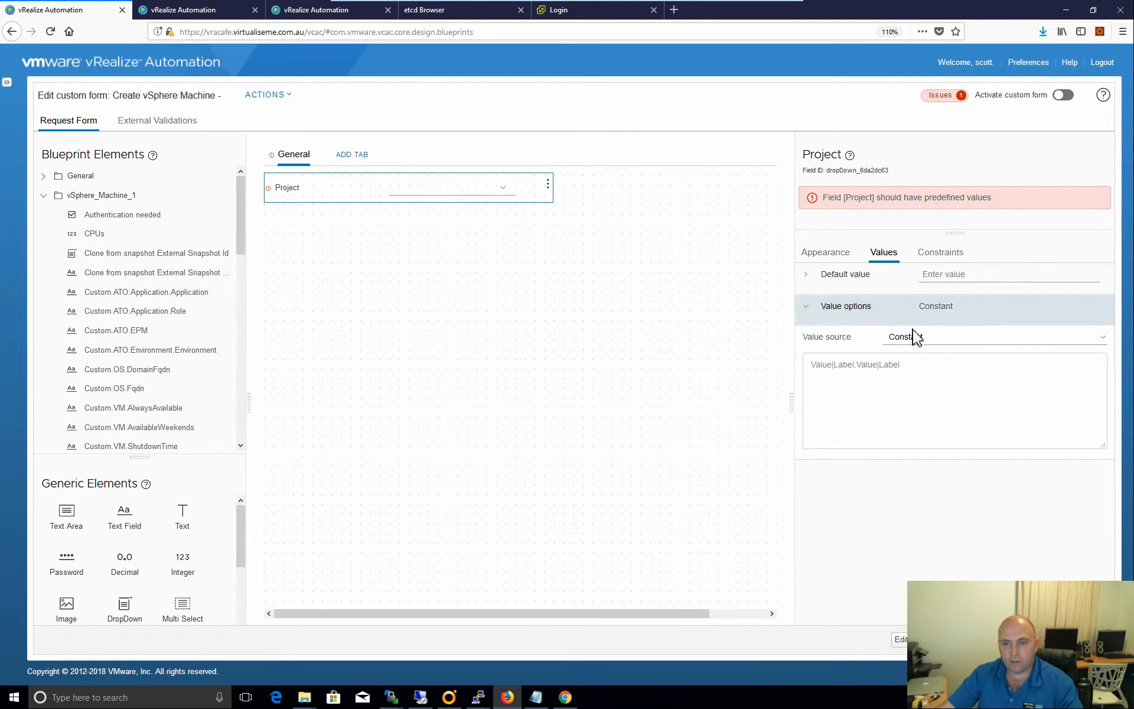
left_click(956, 347)
left_click(944, 332)
left_click(919, 343)
left_click(931, 369)
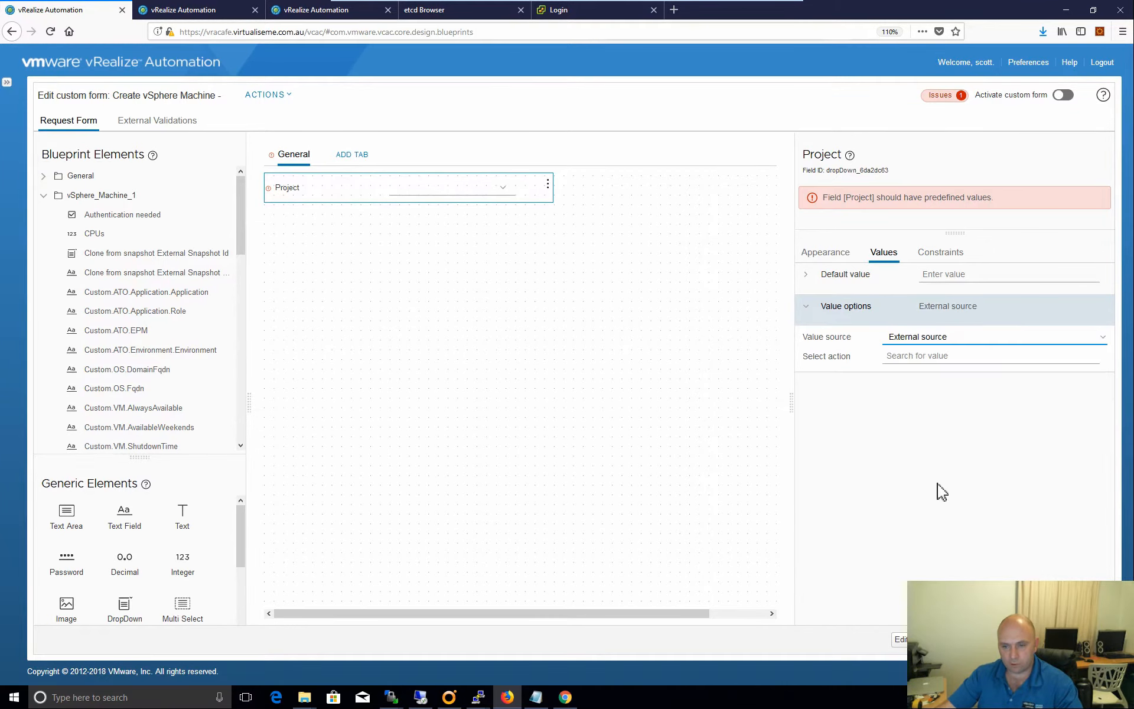
left_click(929, 357)
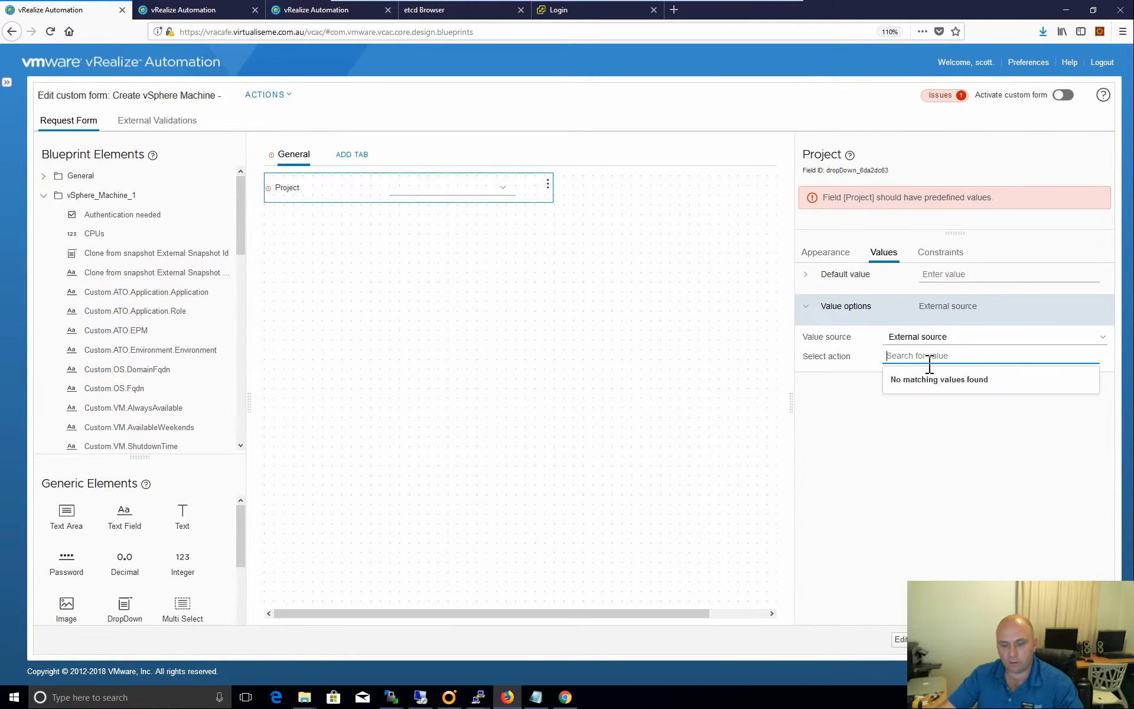
key("ctrl+v")
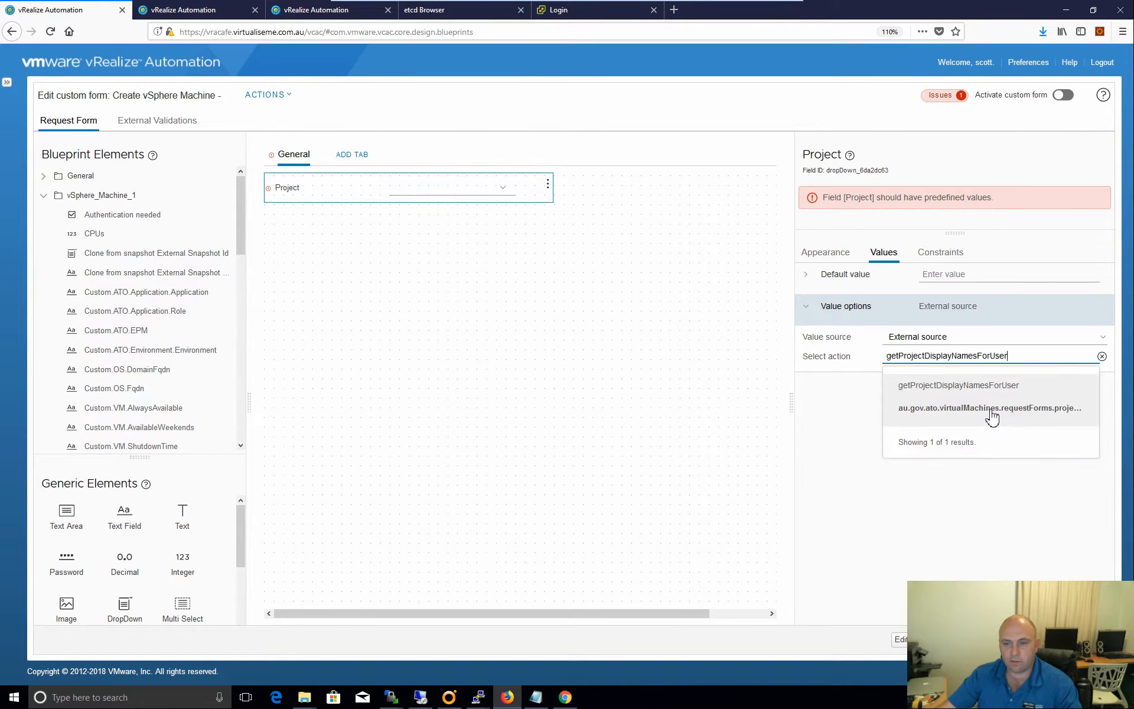
left_click(1028, 413)
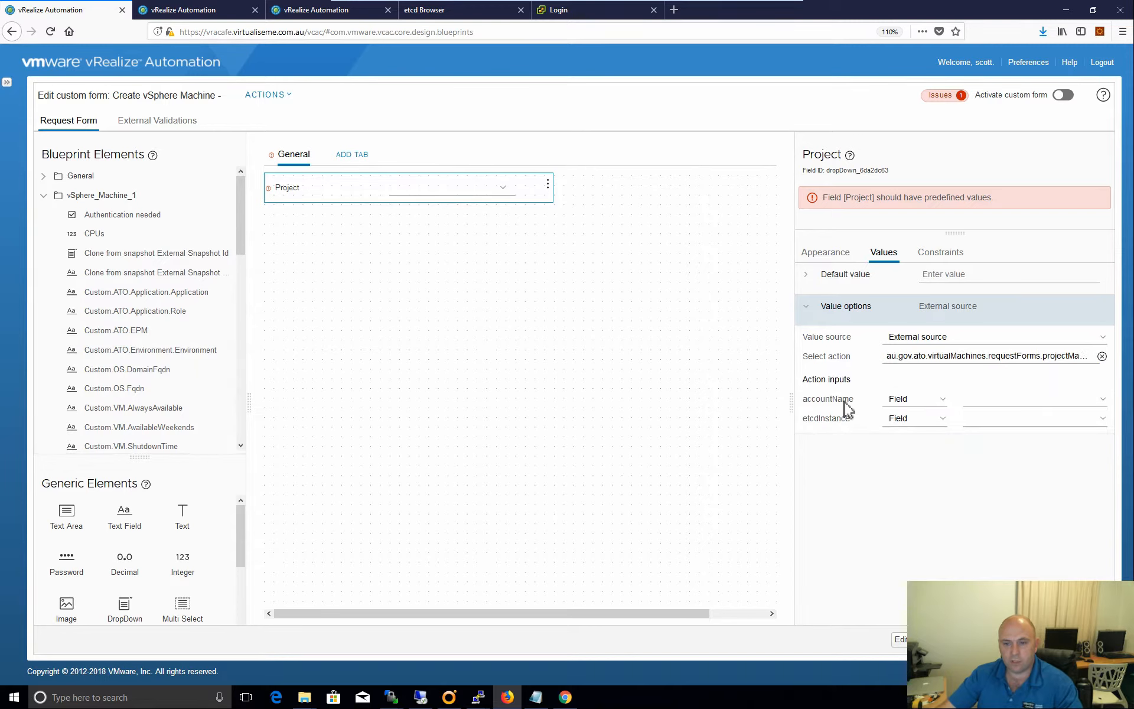
Map the Project field's accountName action input to the Requested for field.
left_click(1013, 403)
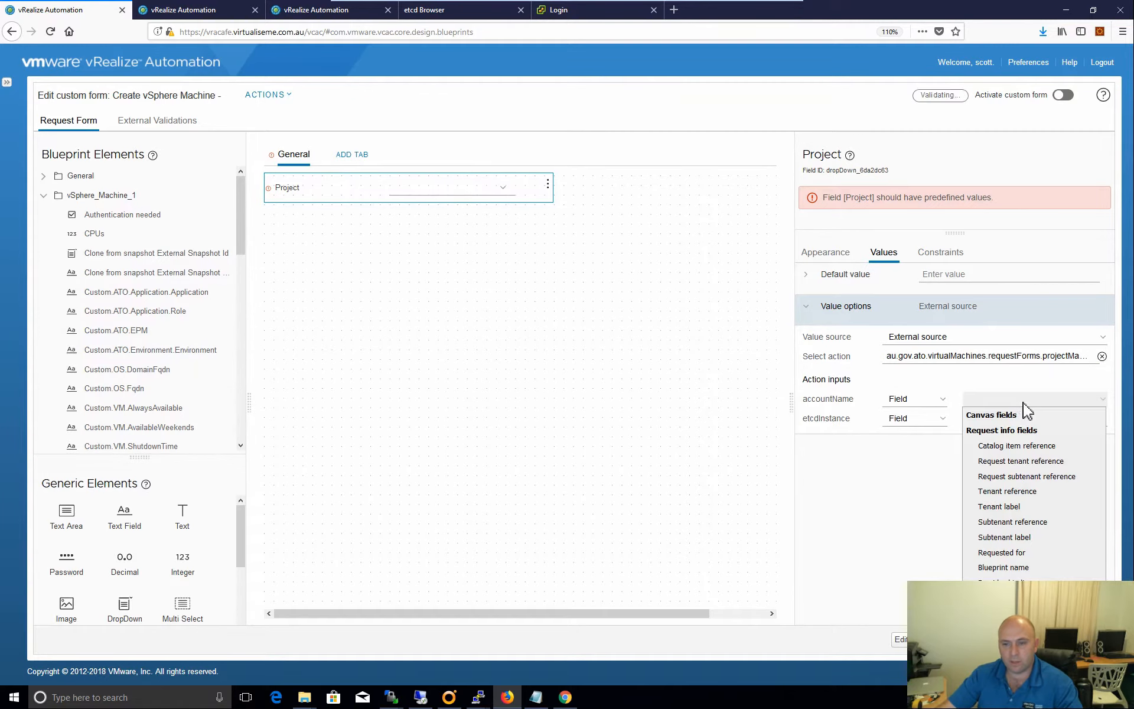
left_click(1012, 558)
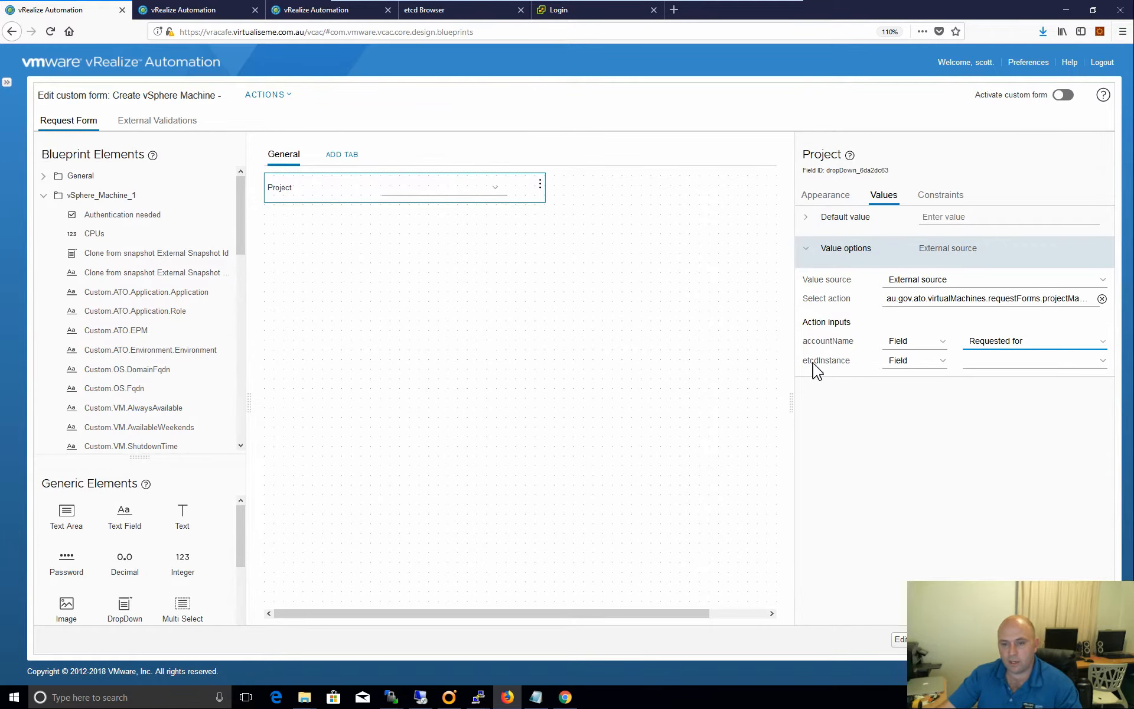
left_click(989, 361)
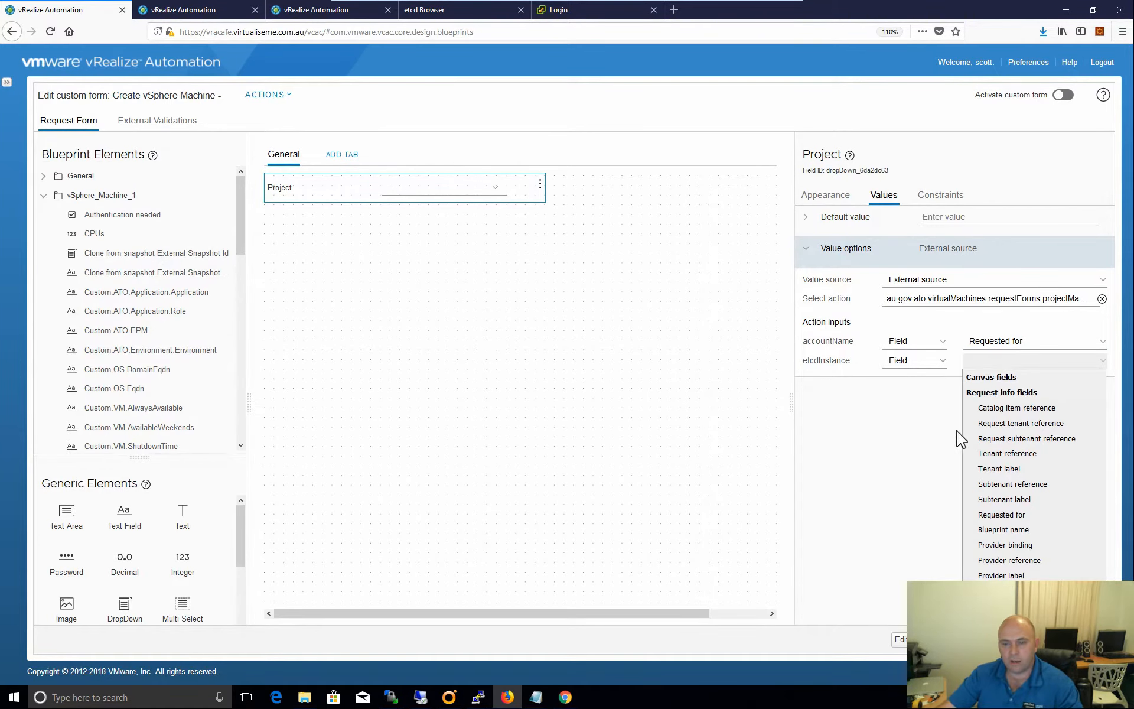
left_click(898, 469)
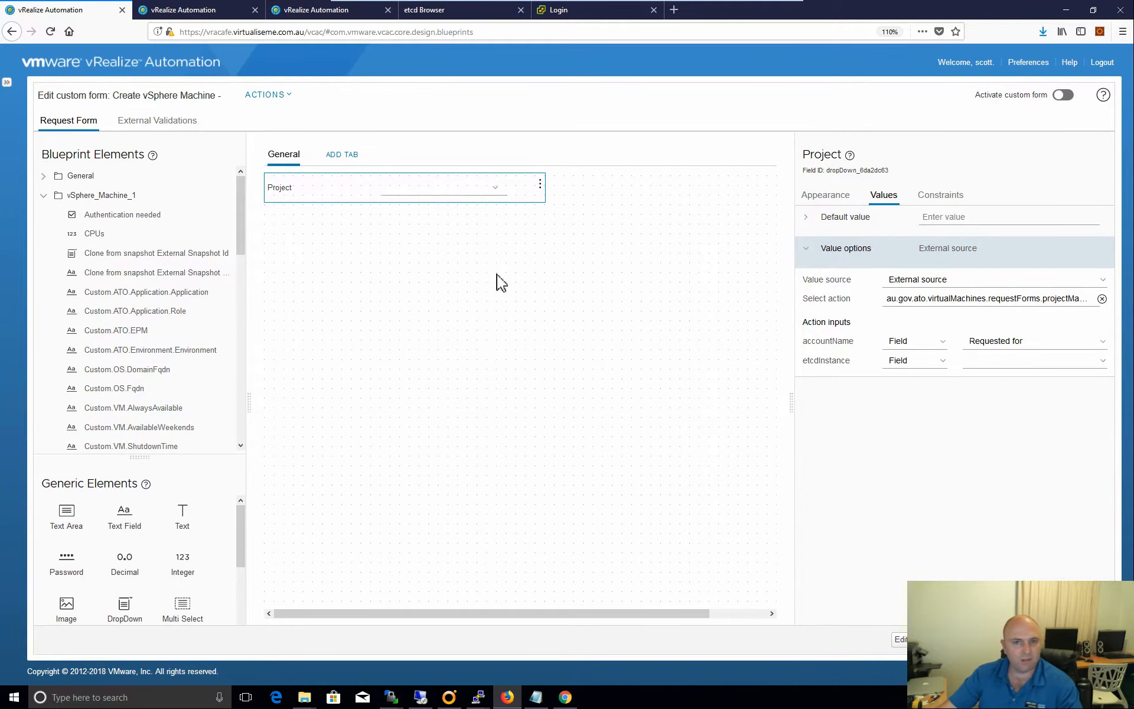
Add a new page to the request form and title it hidden.
left_click(343, 154)
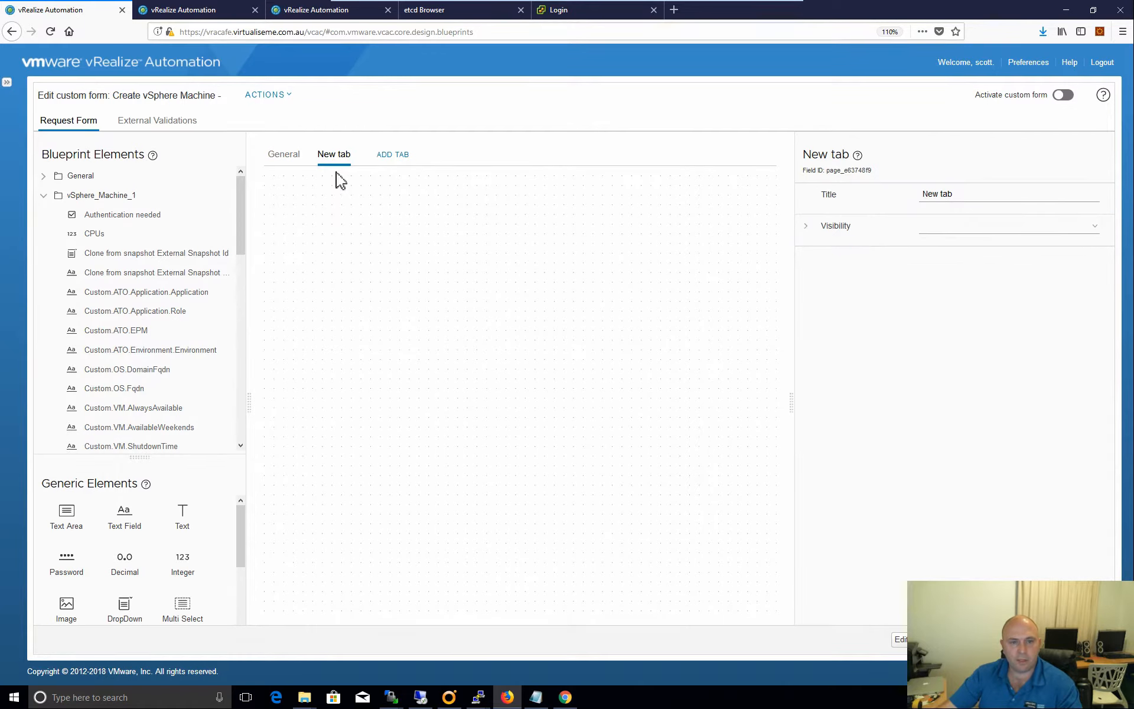
left_click_drag(969, 197, 900, 196)
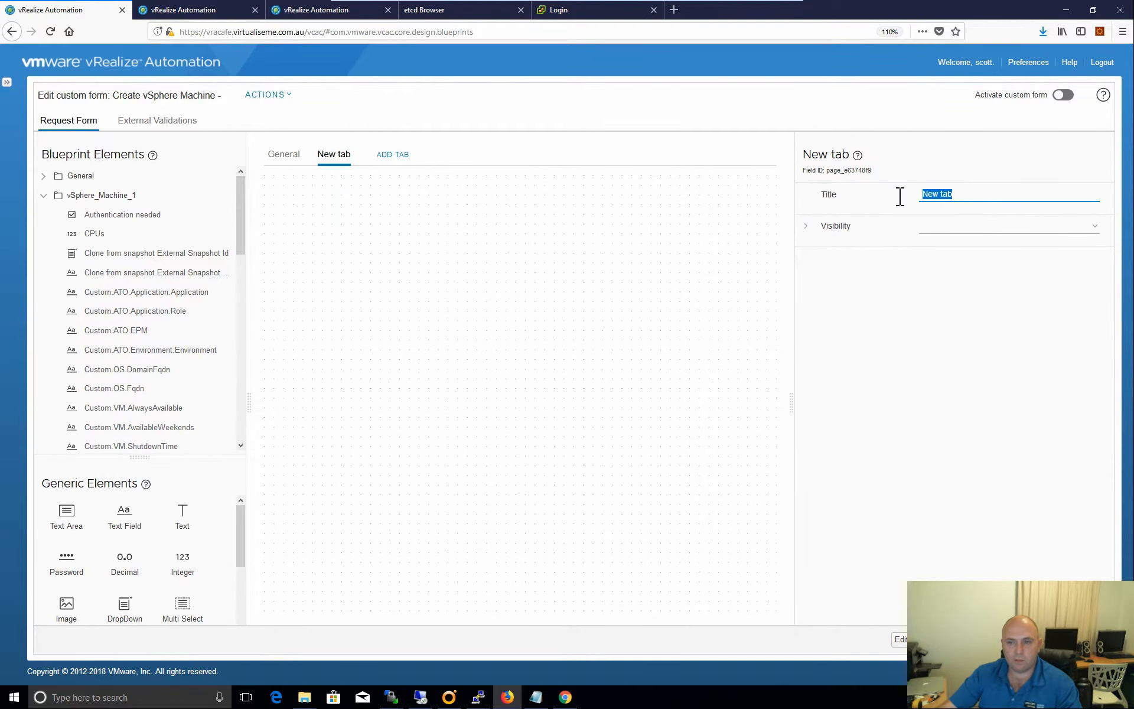
type("hidi")
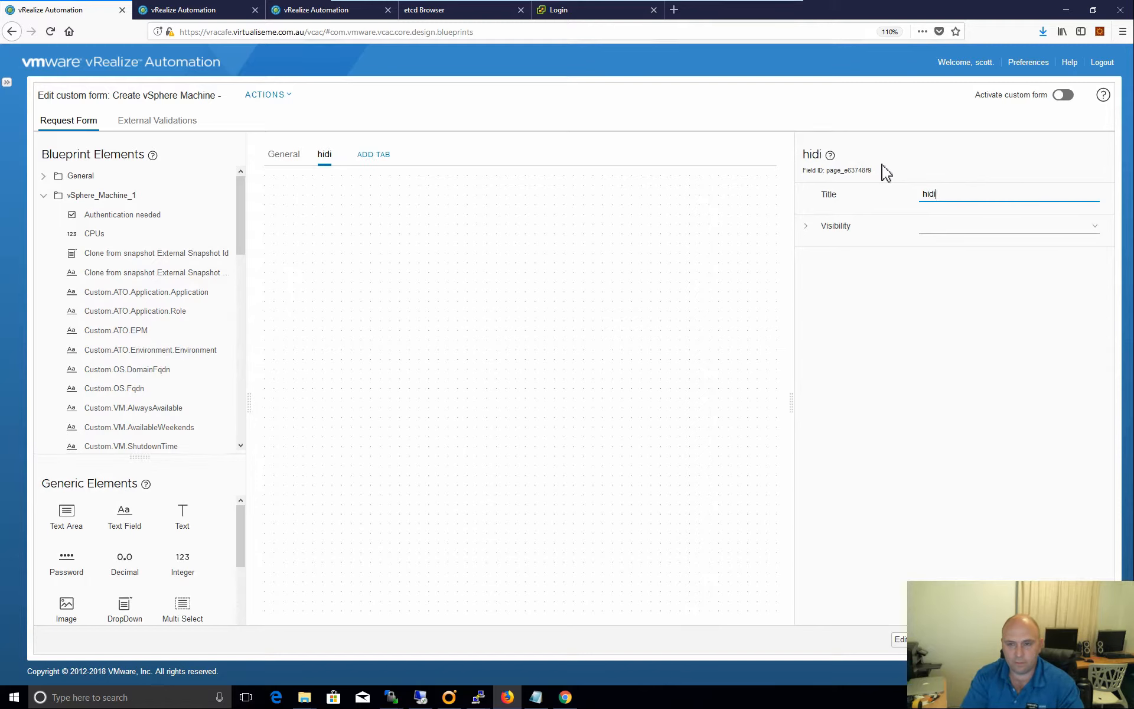
key("BackSpace")
type("din")
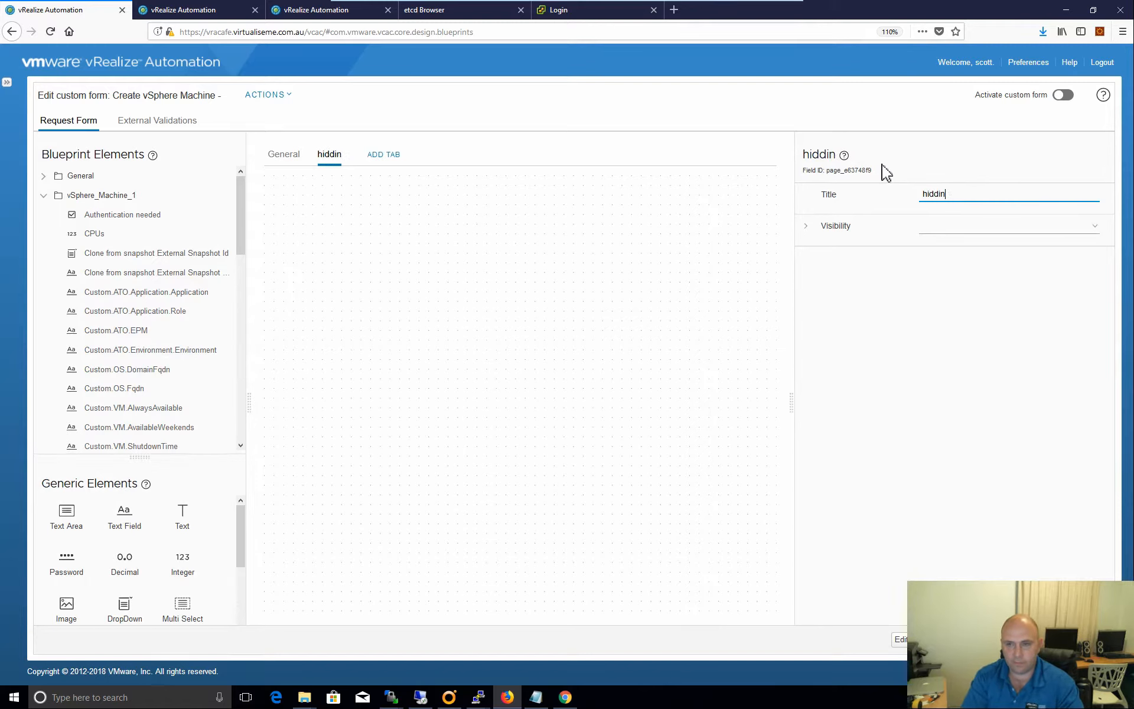
key("BackSpace")
key("BackSpace")
key("BackSpace")
key("BackSpace")
key("BackSpace")
key("BackSpace")
type("hiddi")
key("BackSpace")
type("en")
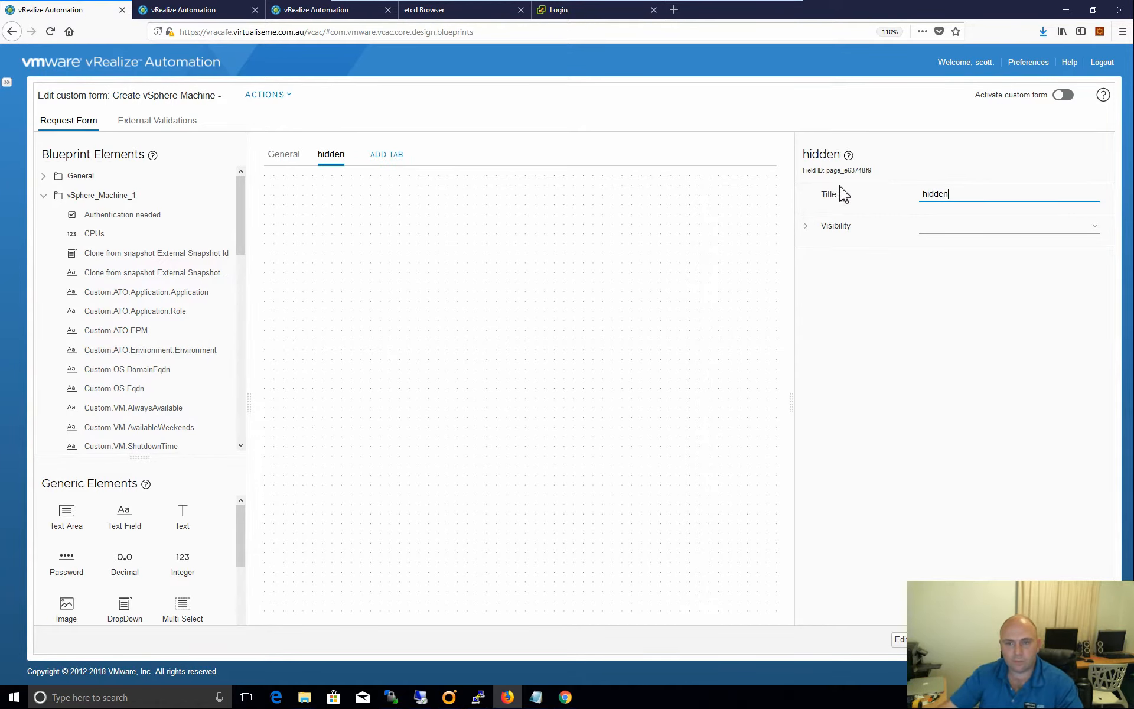
Set the visibility of the hidden page to No.
left_click(969, 233)
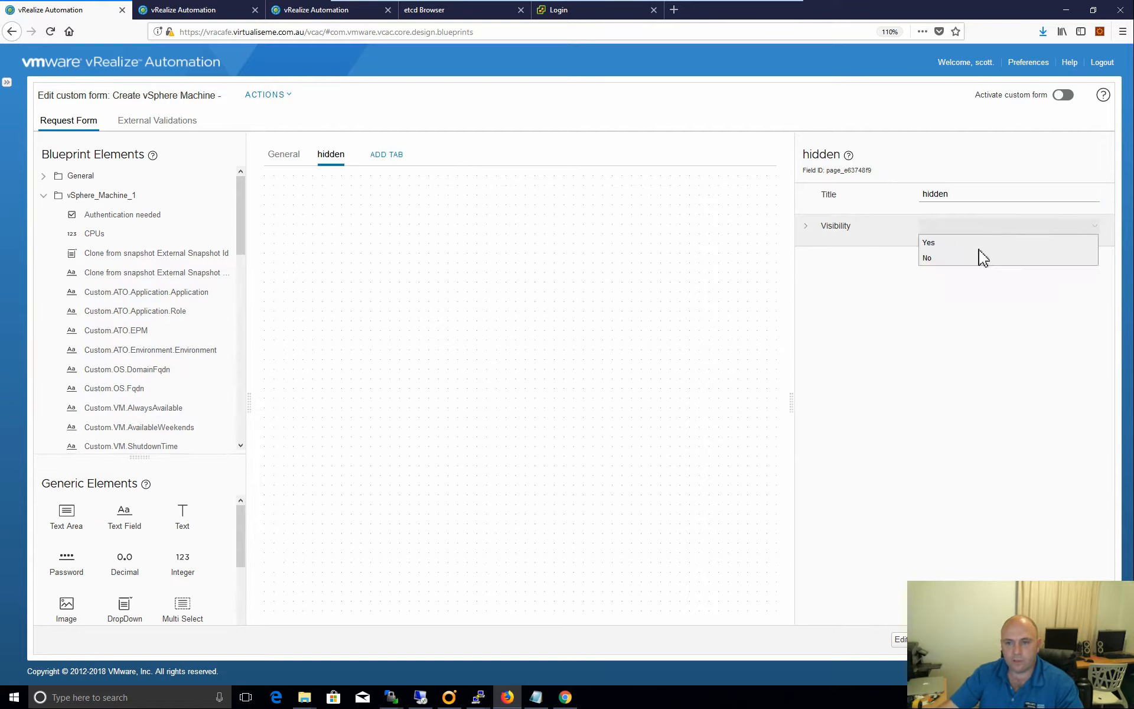
left_click(980, 256)
left_click(515, 304)
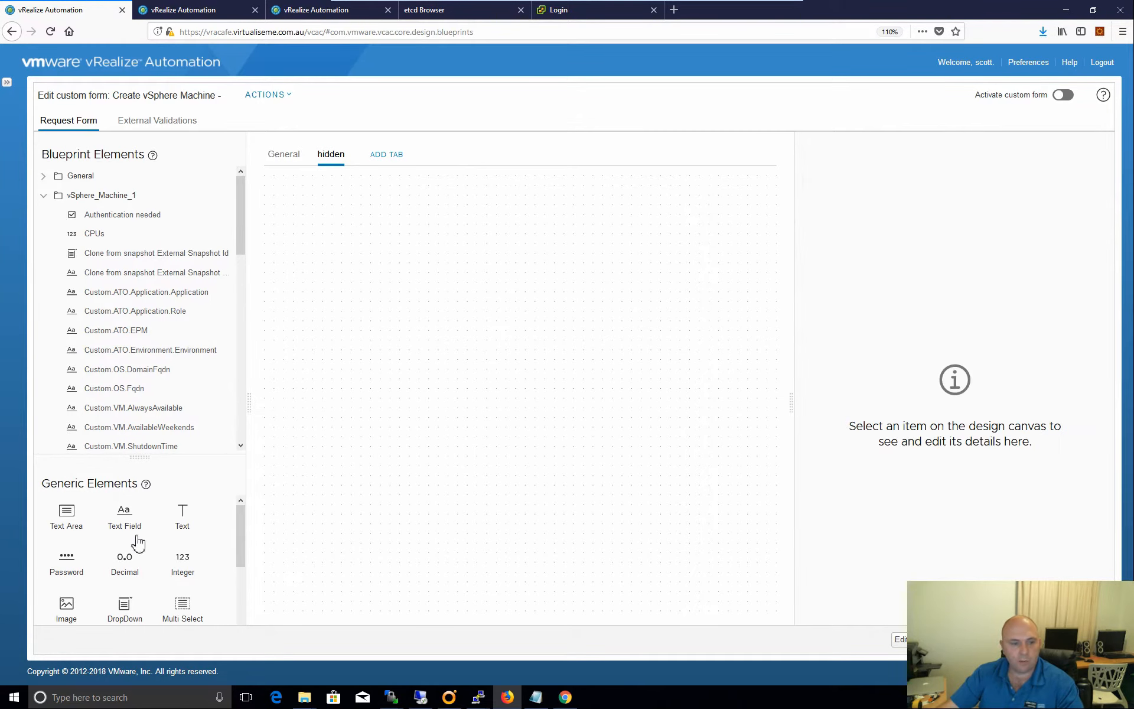
Add a Text Field labelled etcd to the hidden page and give it the default value production.
left_click_drag(124, 526, 407, 267)
left_click(407, 200)
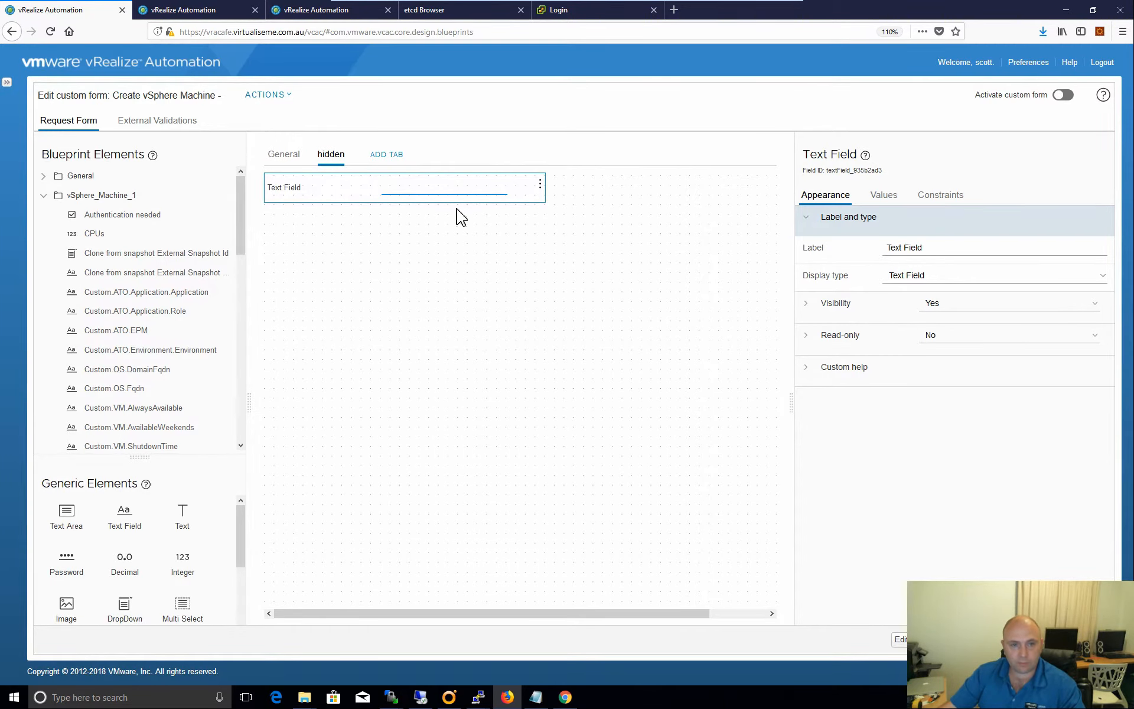
left_click_drag(941, 250, 868, 254)
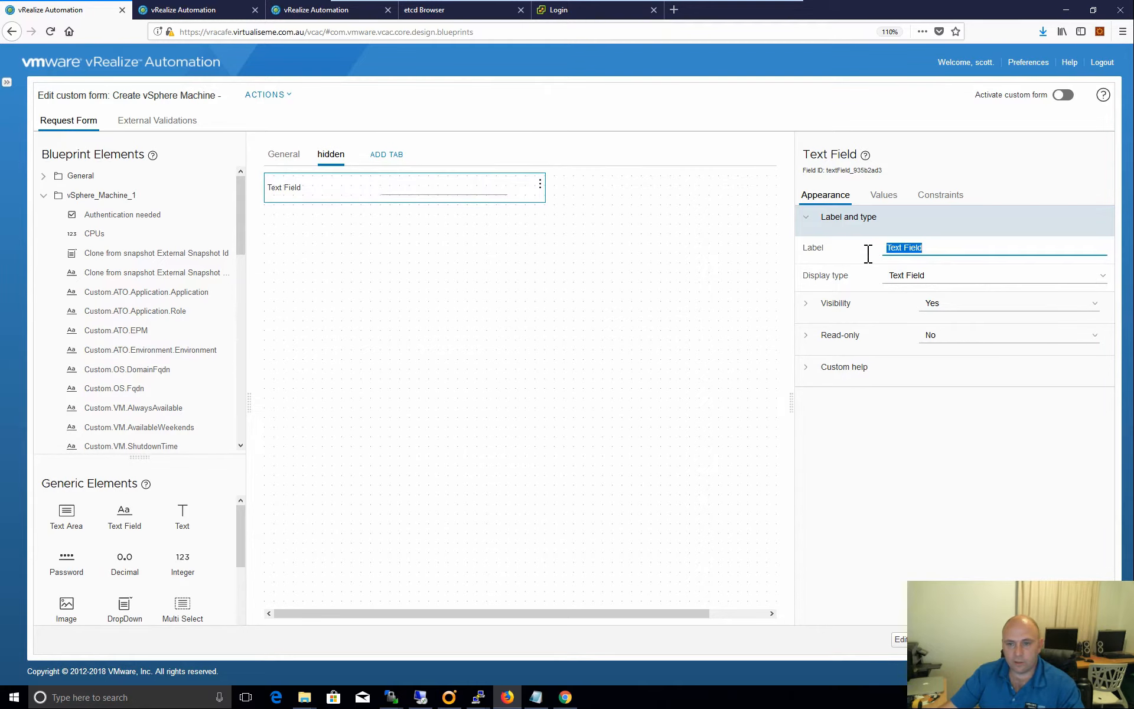
type("etcd")
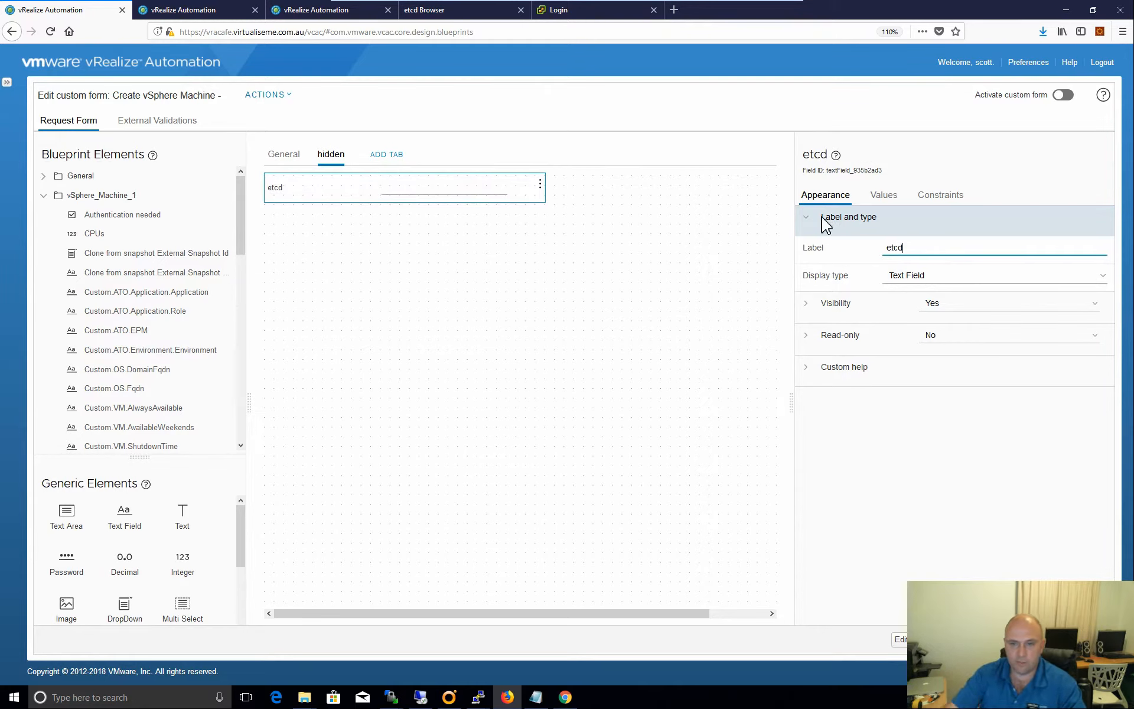
left_click(882, 195)
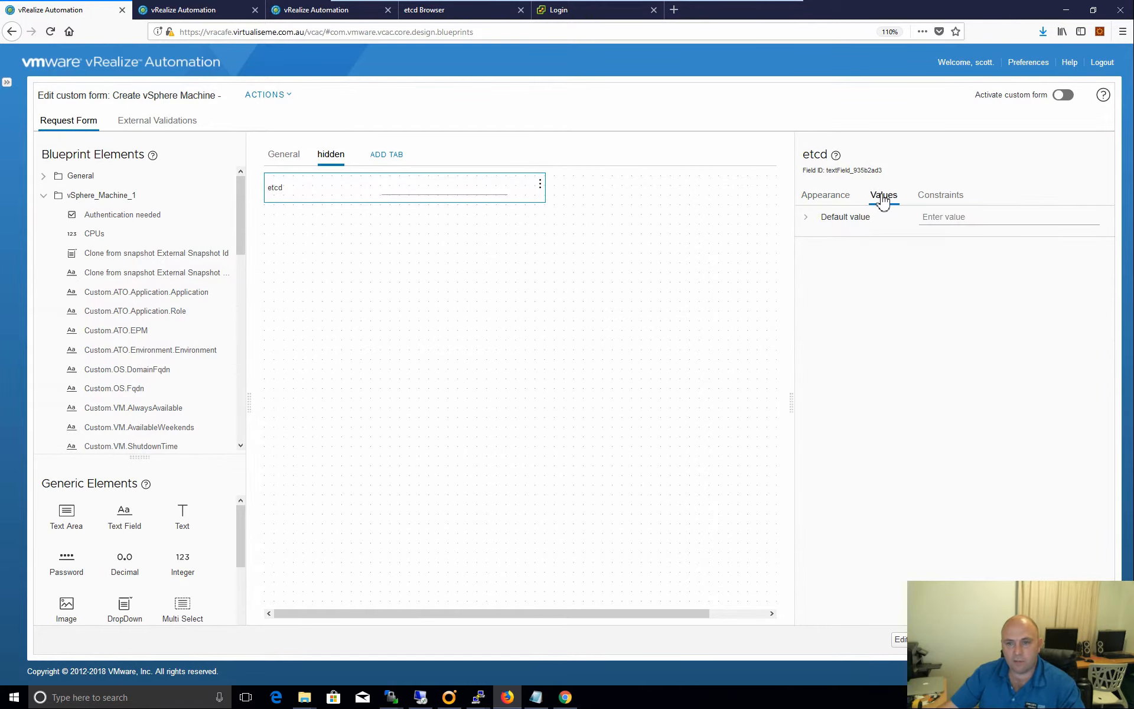
left_click(978, 221)
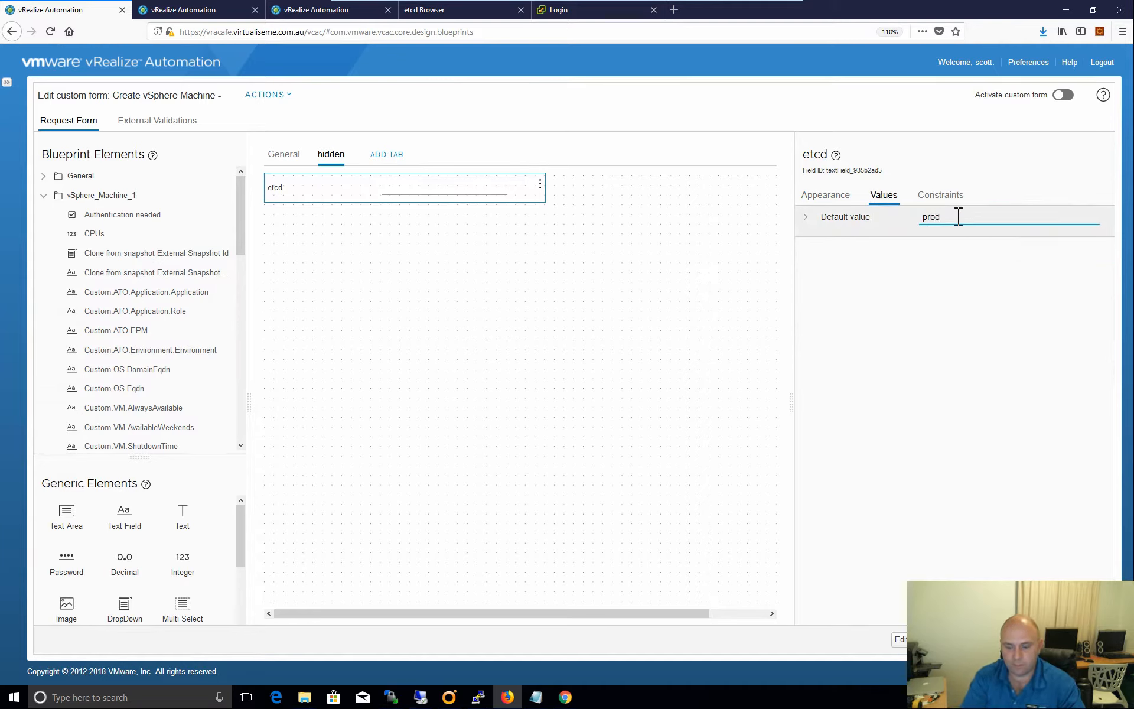
type("production")
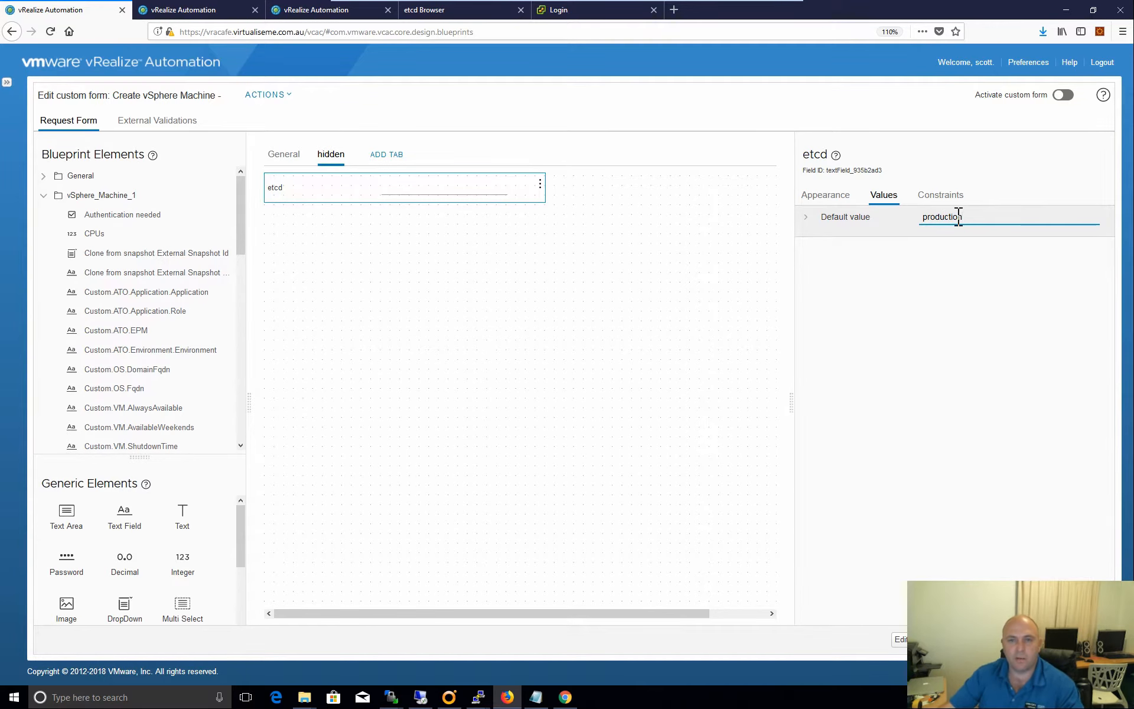
left_click(464, 289)
Map the etcdInstance action input of the General page's Project field to the etcd canvas field.
left_click(285, 154)
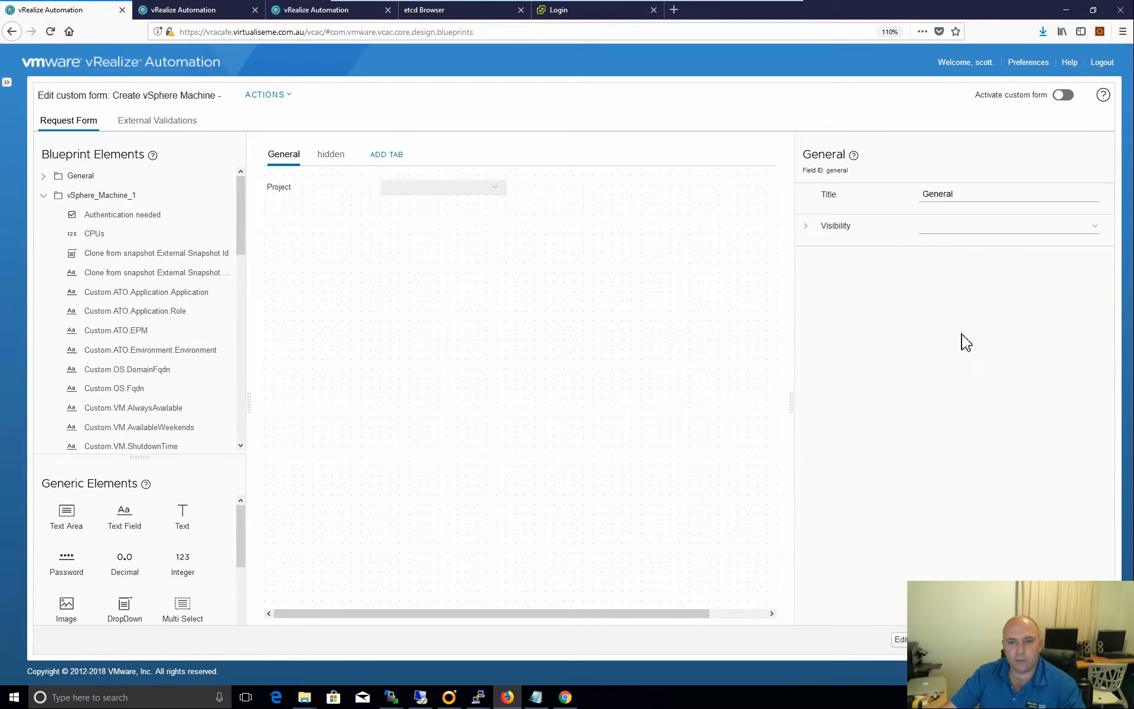
left_click(324, 189)
left_click(883, 195)
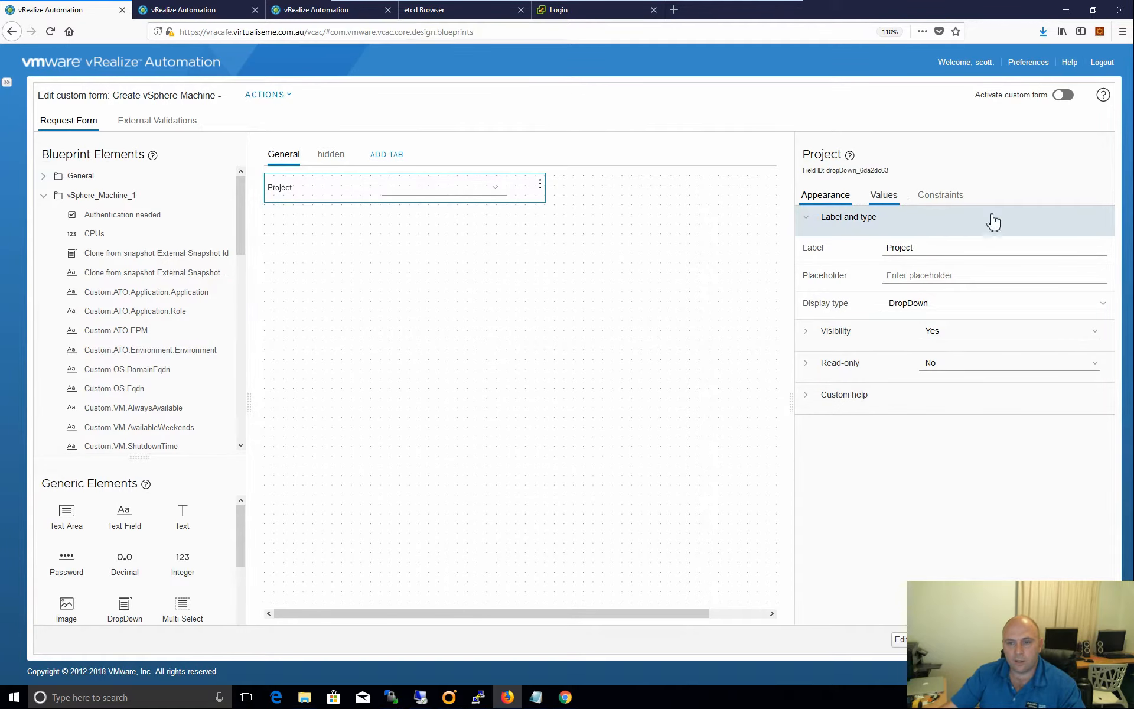
left_click(809, 220)
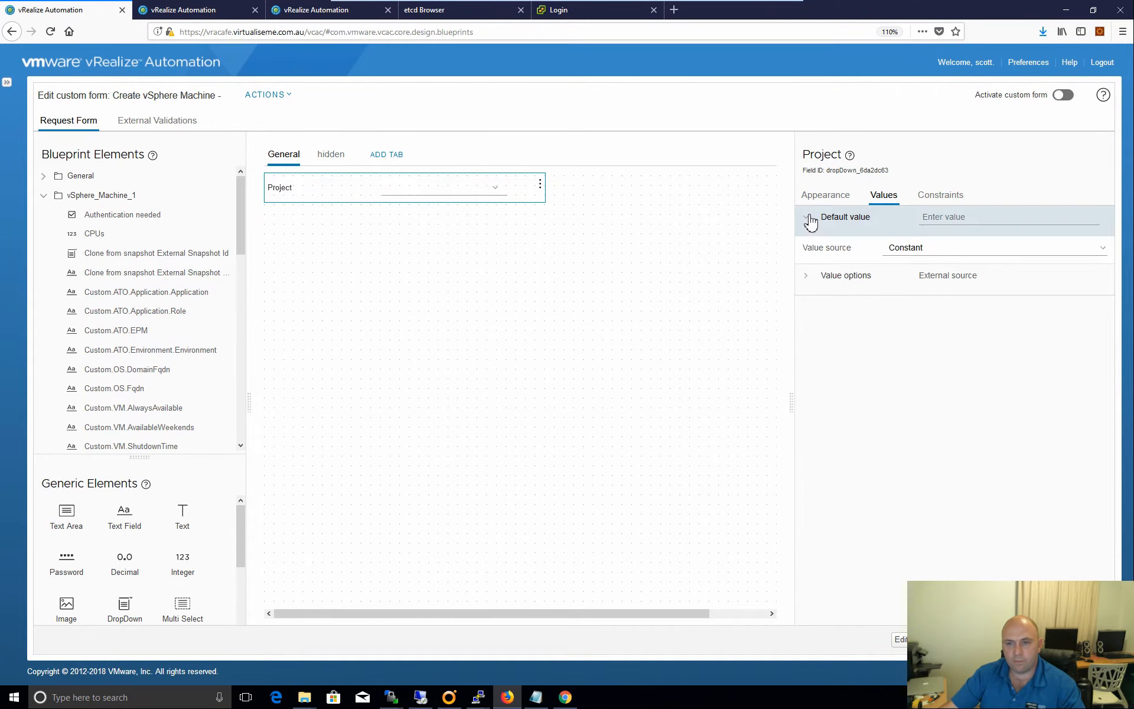
left_click(806, 227)
left_click(810, 258)
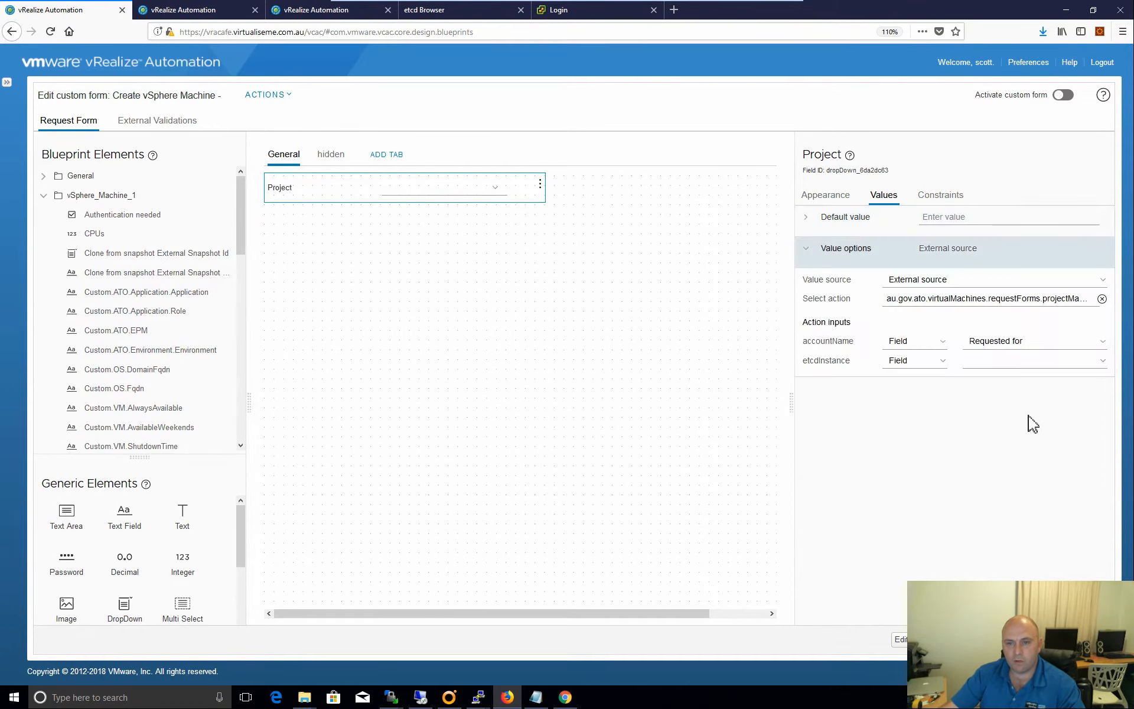
left_click(1005, 365)
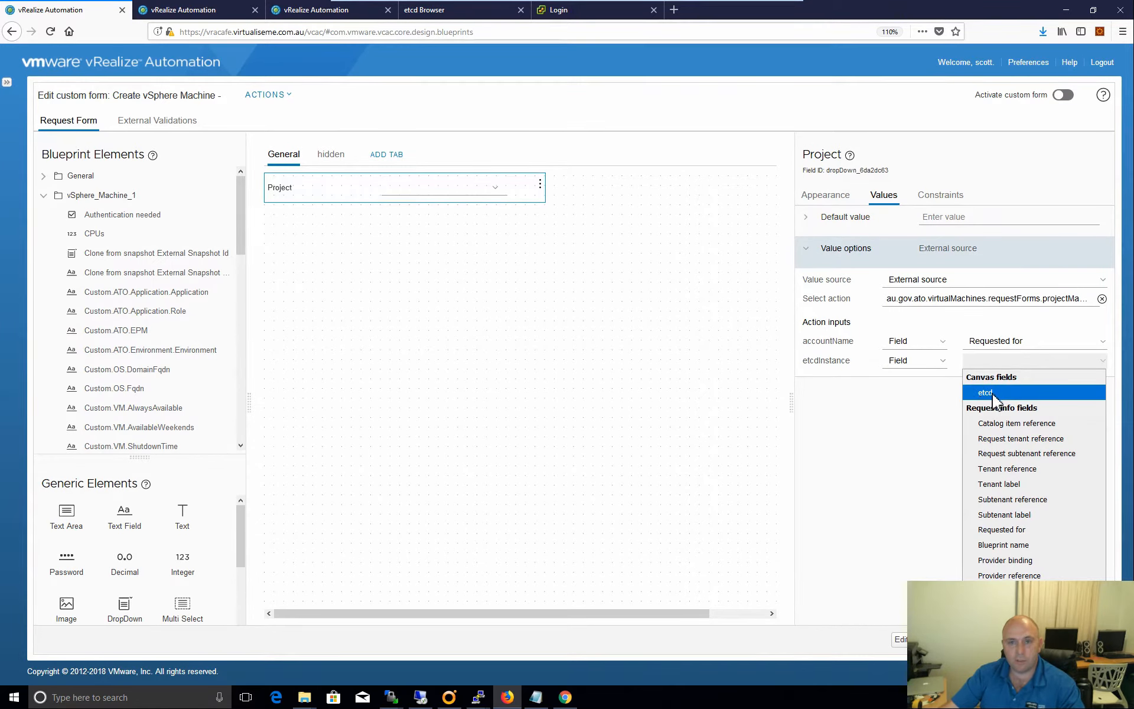
left_click(994, 399)
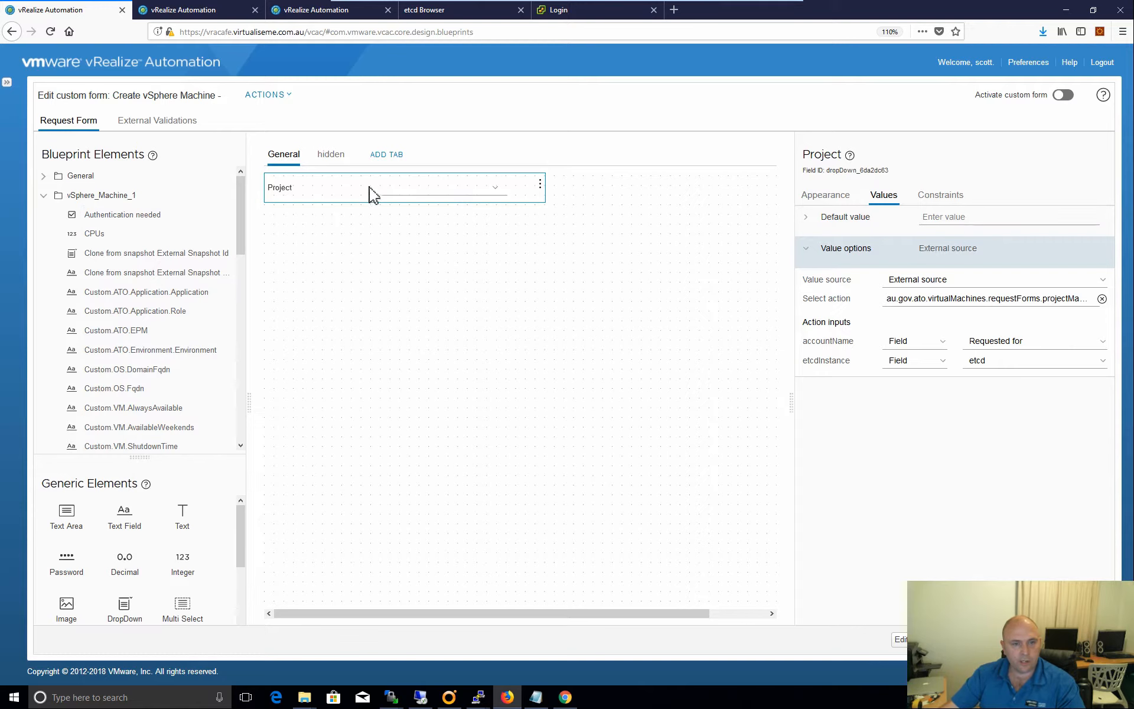
Add a second Text Field to the hidden page, below etcd, and label it _project.
left_click(331, 155)
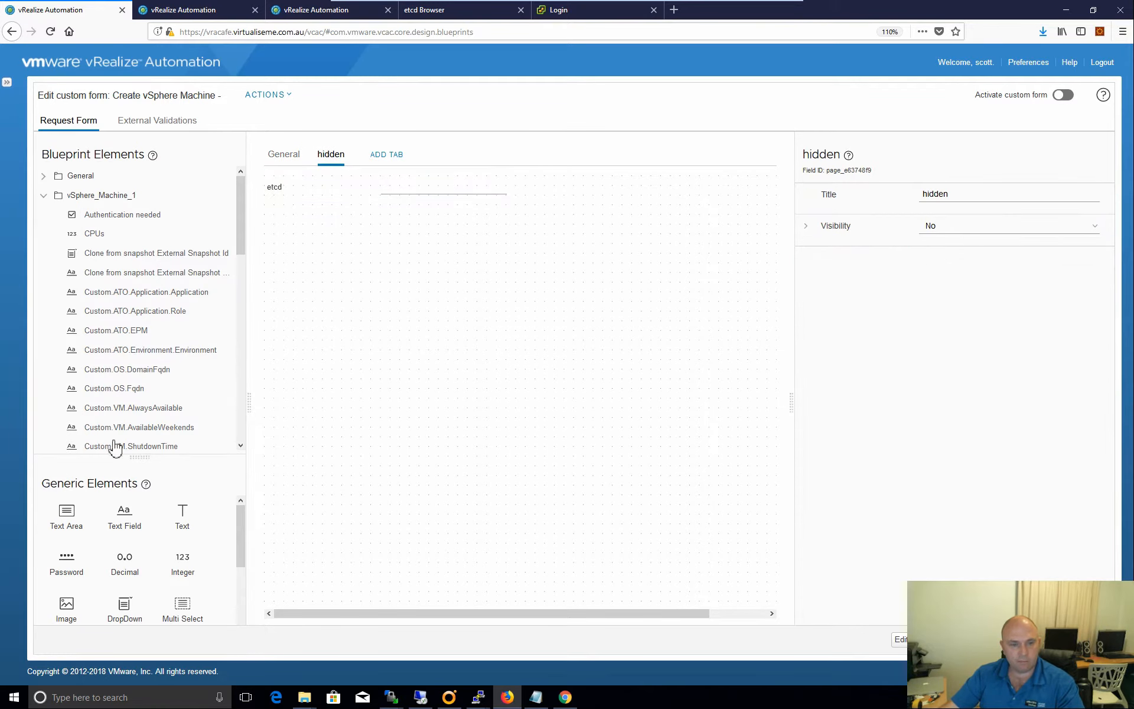
left_click_drag(134, 532, 359, 285)
left_click(286, 228)
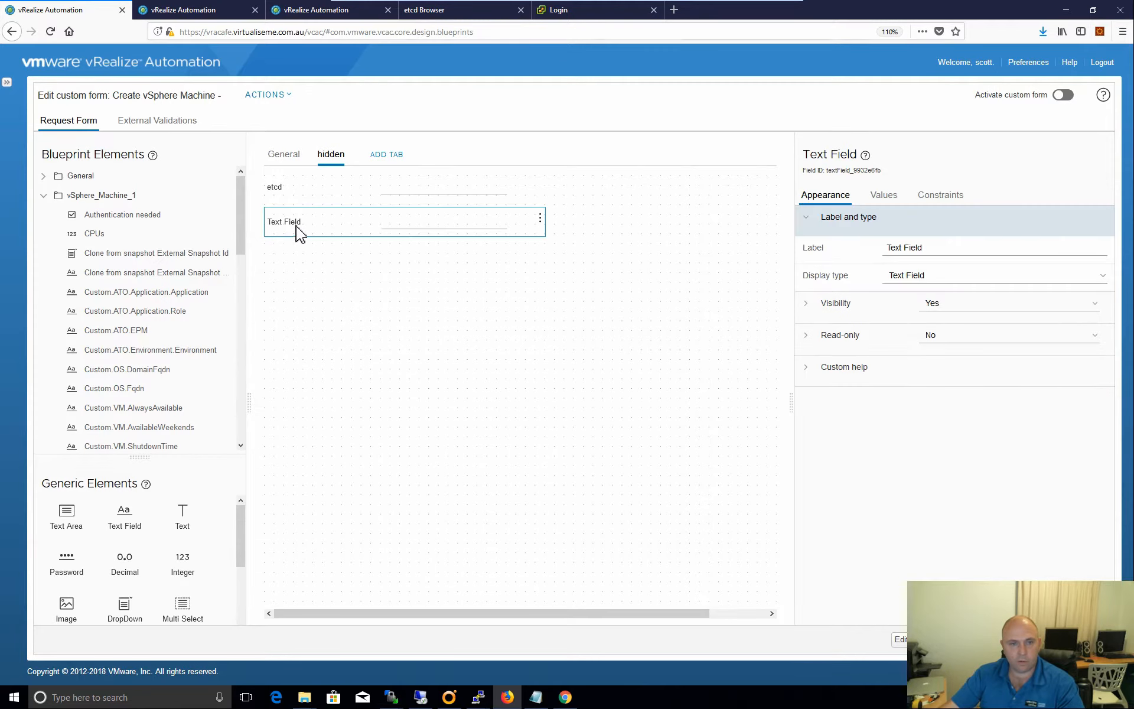
left_click(897, 251)
left_click_drag(935, 255, 849, 247)
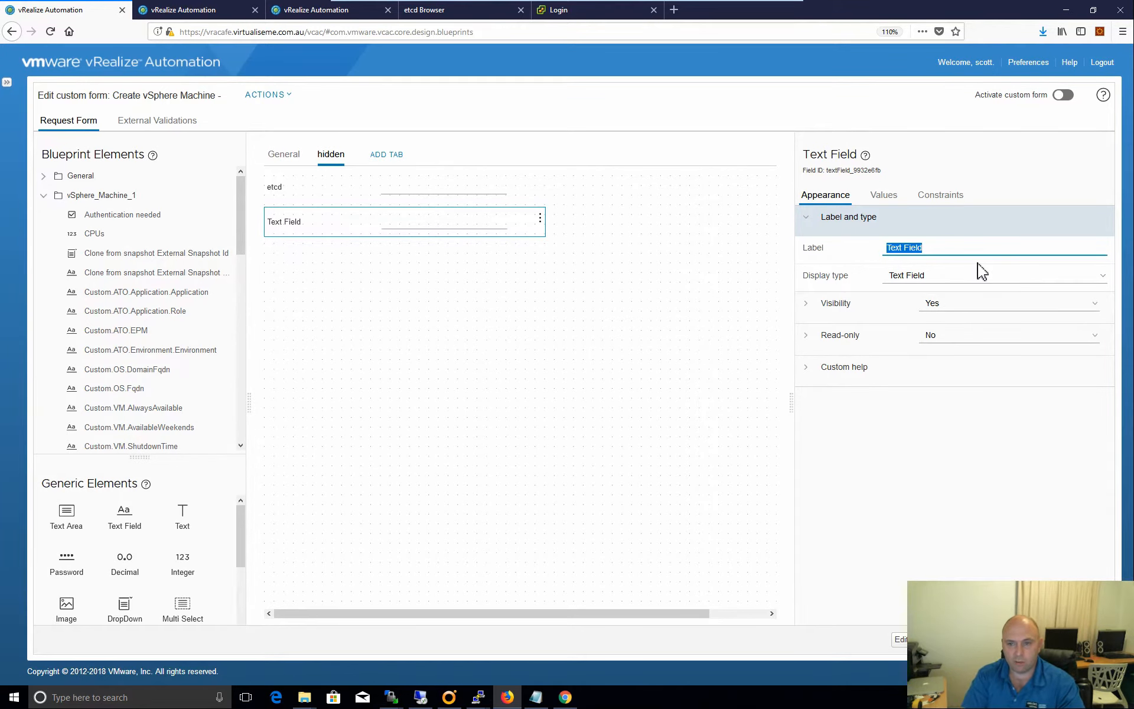
type("_")
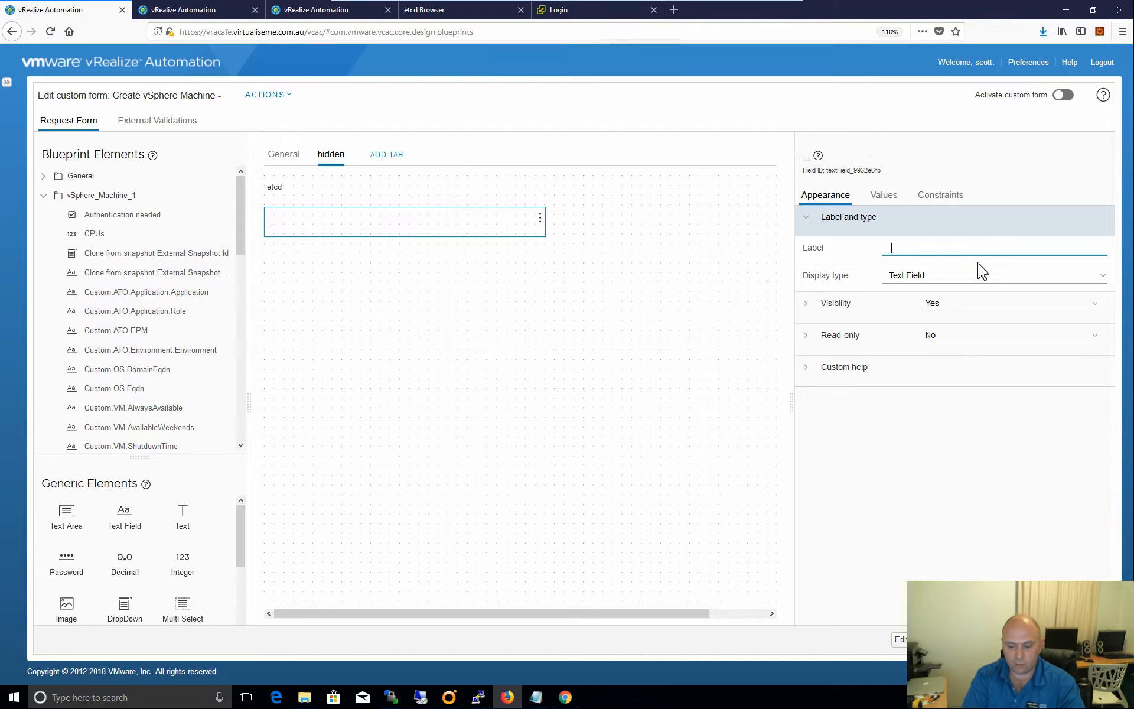
type("project")
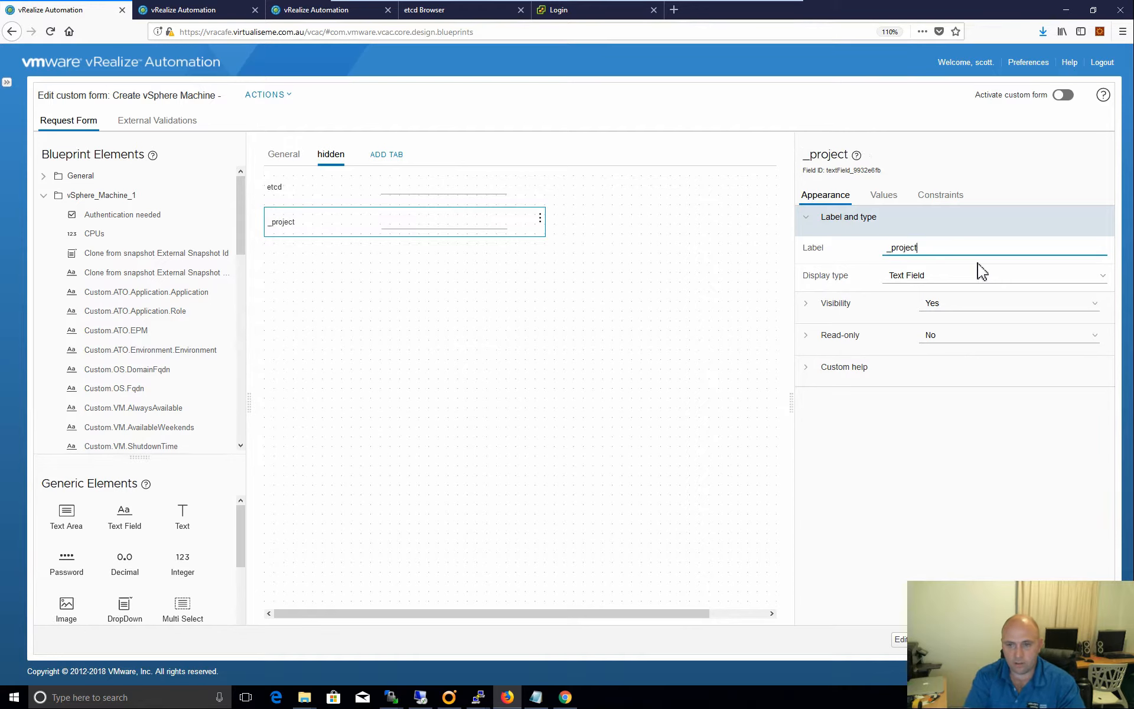
Set the value source of the _project field's default value to External source.
left_click(892, 198)
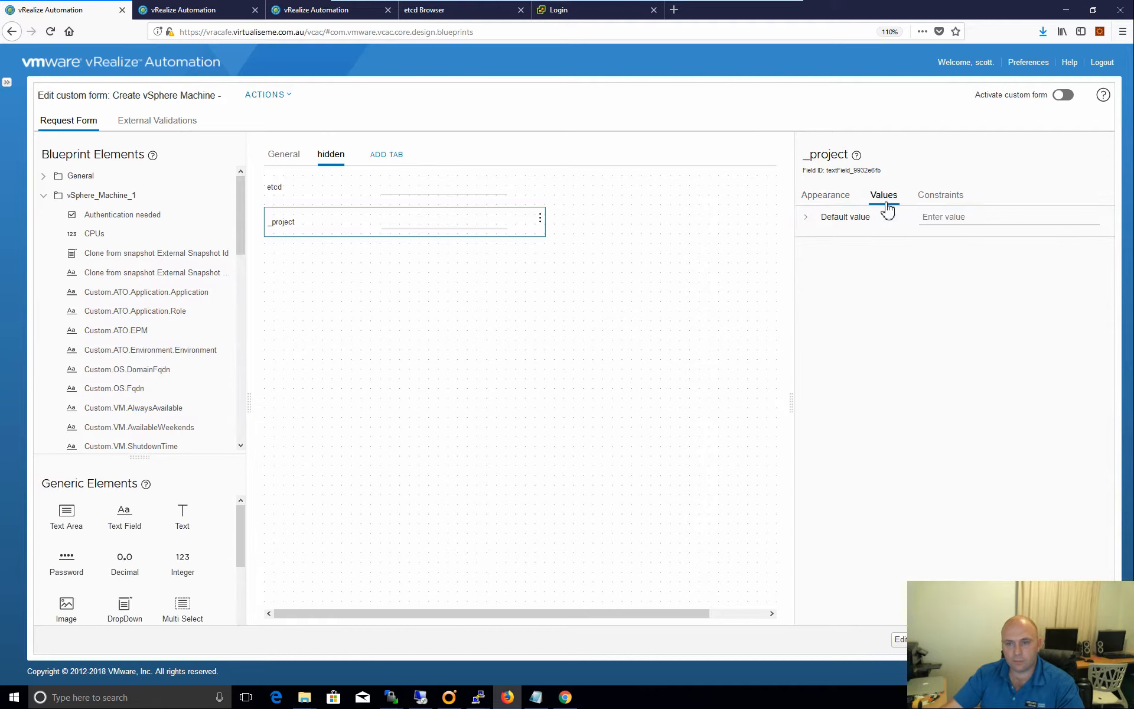
left_click(811, 228)
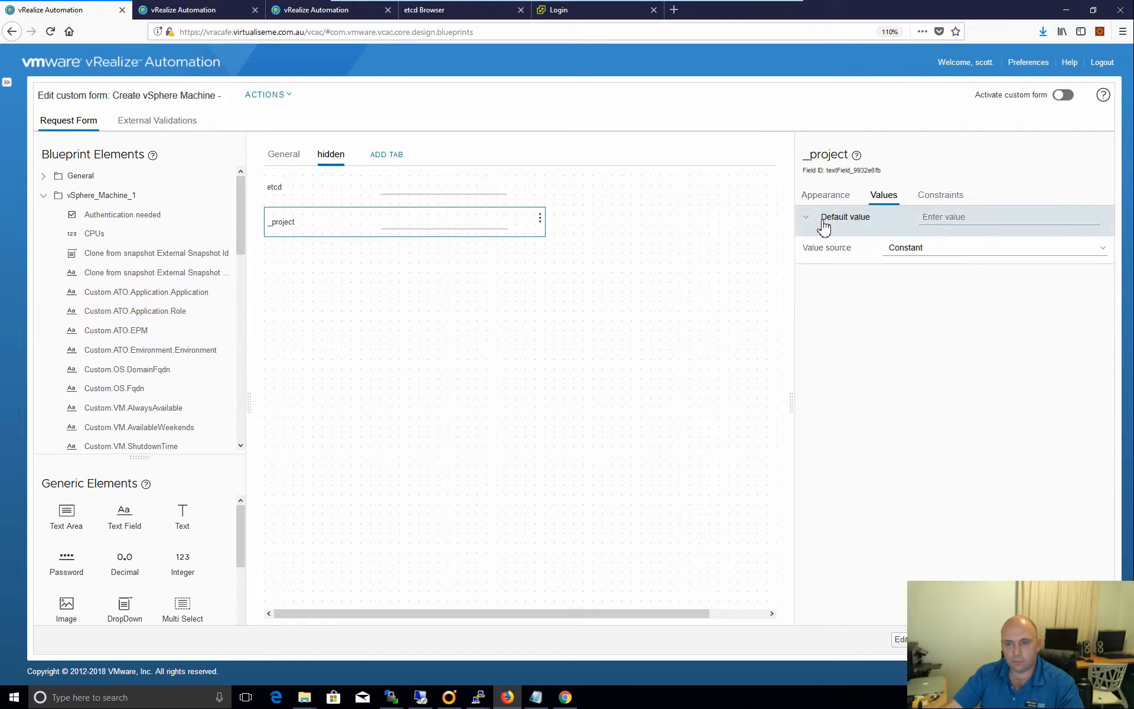
left_click(945, 248)
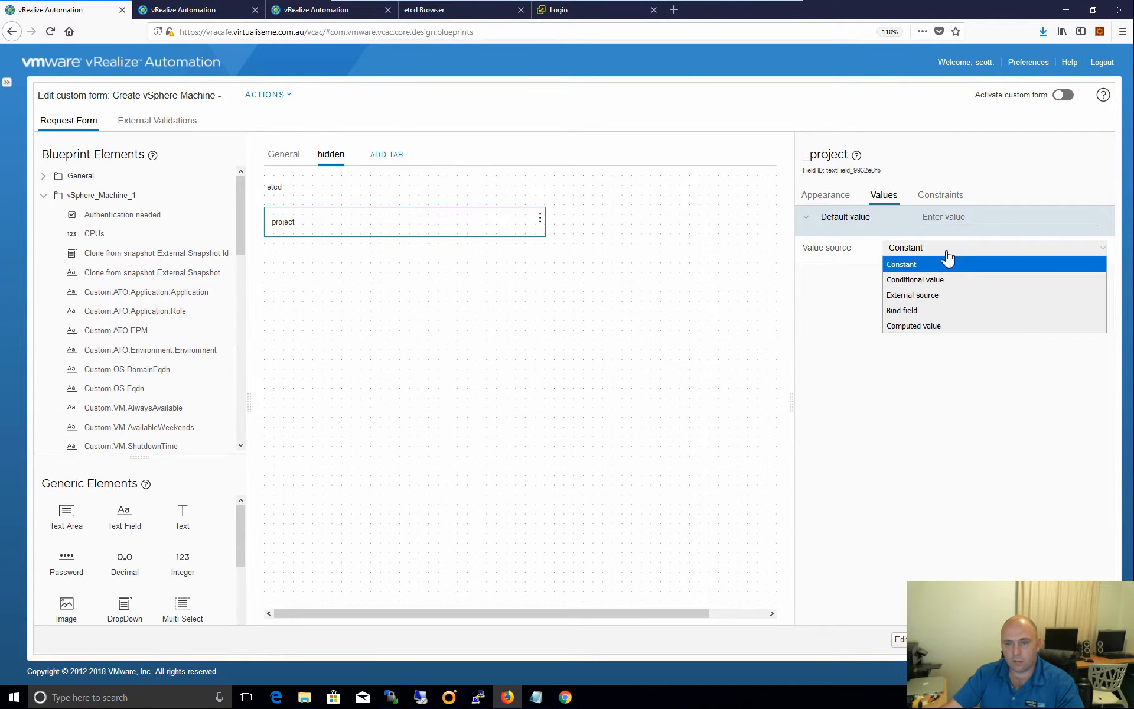
left_click(930, 303)
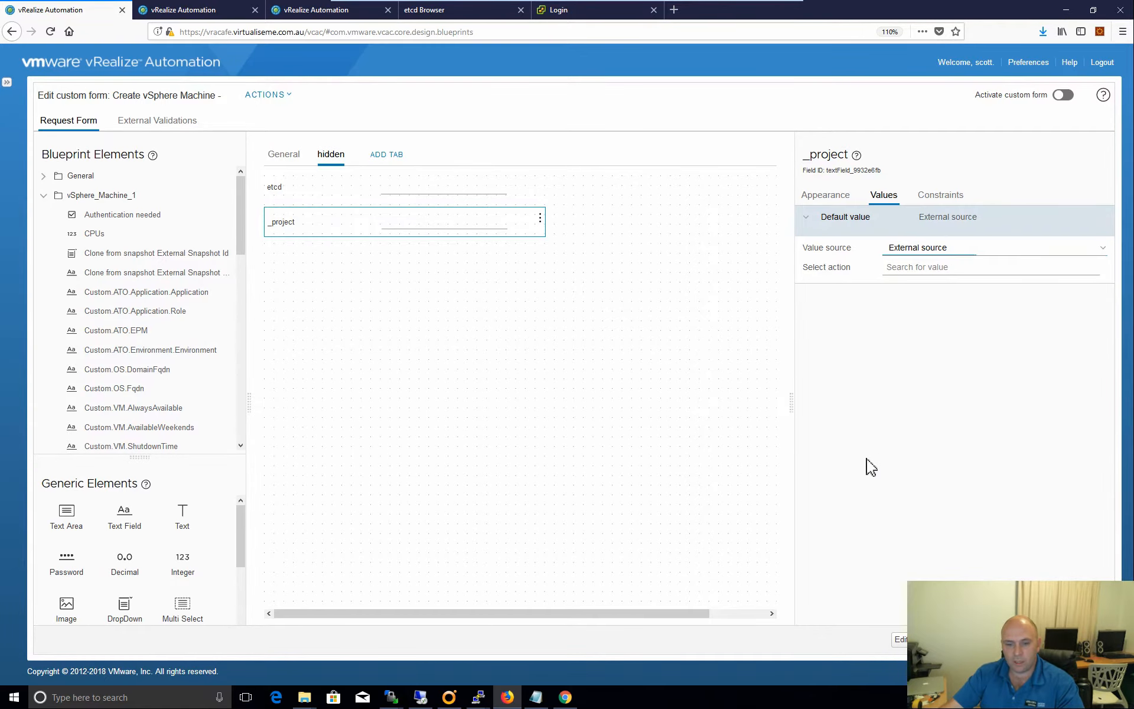
Switch to vRealize Orchestrator and select the action name getProjectForUIAsJSON in the _project element's data binding.
left_click(449, 697)
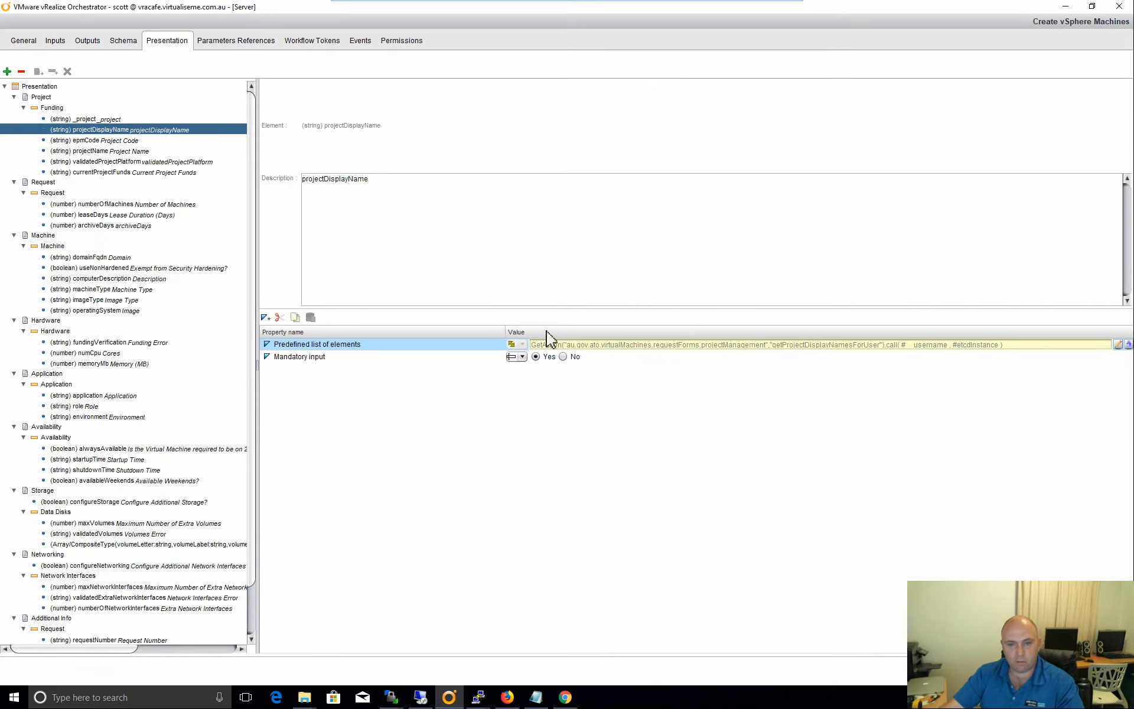
left_click(118, 120)
left_click(789, 346)
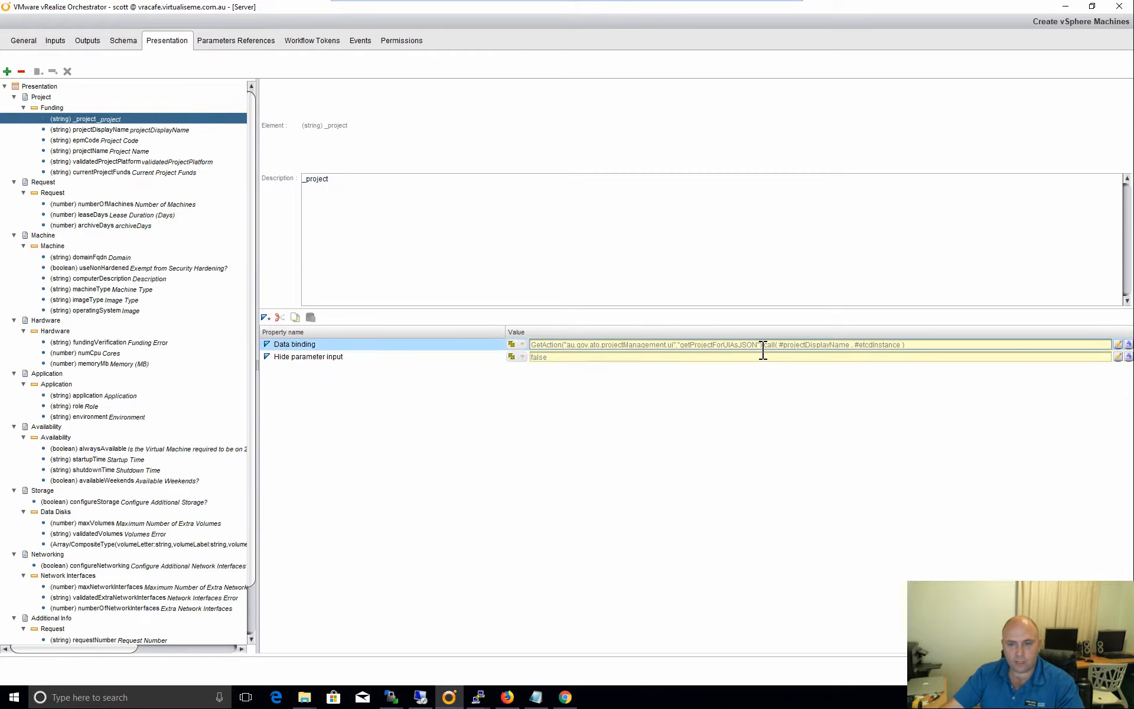
left_click_drag(761, 350, 694, 351)
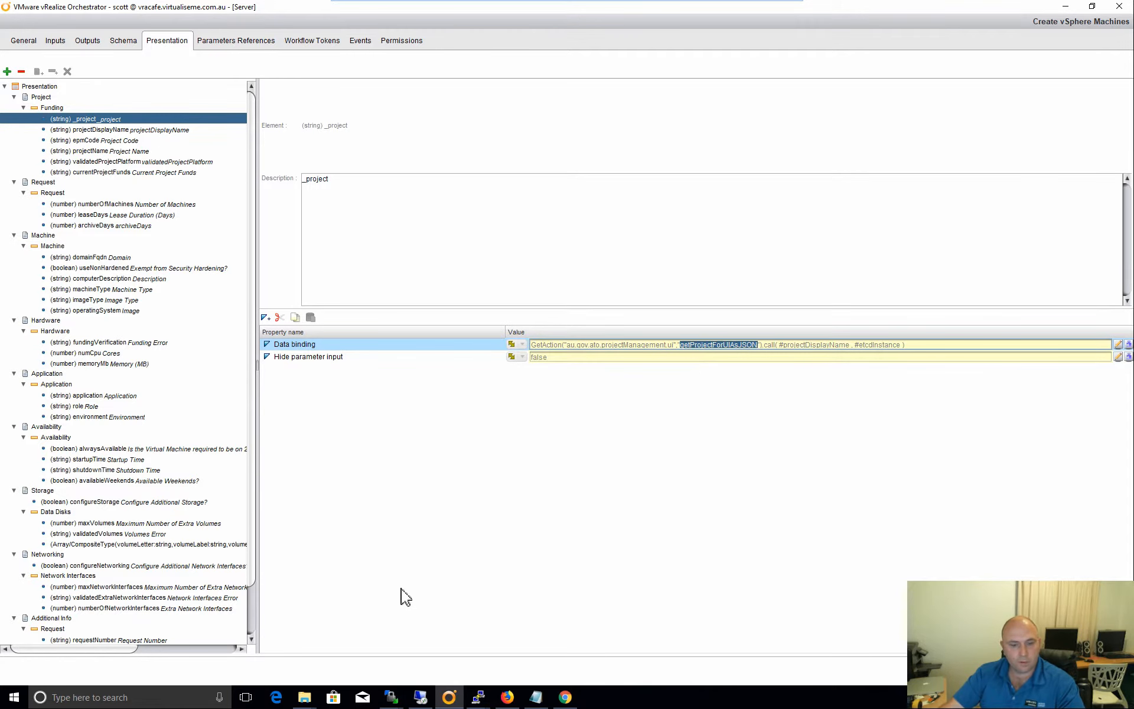
Switch back to vRealize Automation and set the _project field's external source action to getProjectForUIAsJSON from au.gov.ato.projectManagement.ui.
left_click(507, 697)
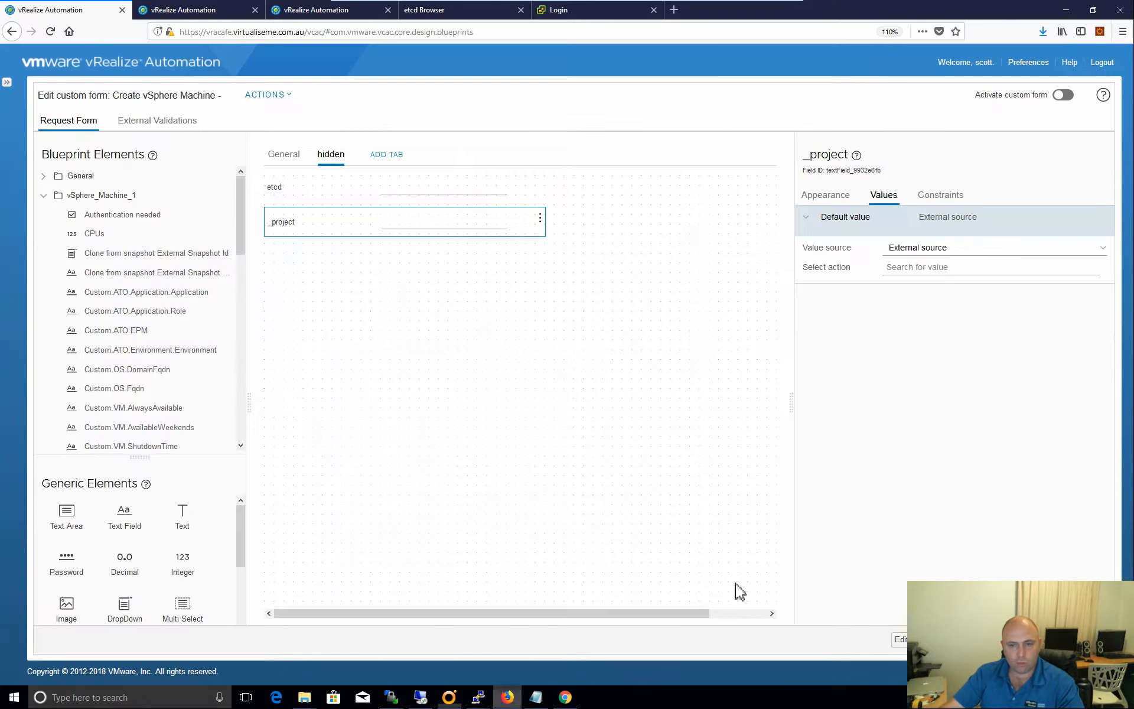
left_click(909, 272)
type("getProjectForUIAsJSON")
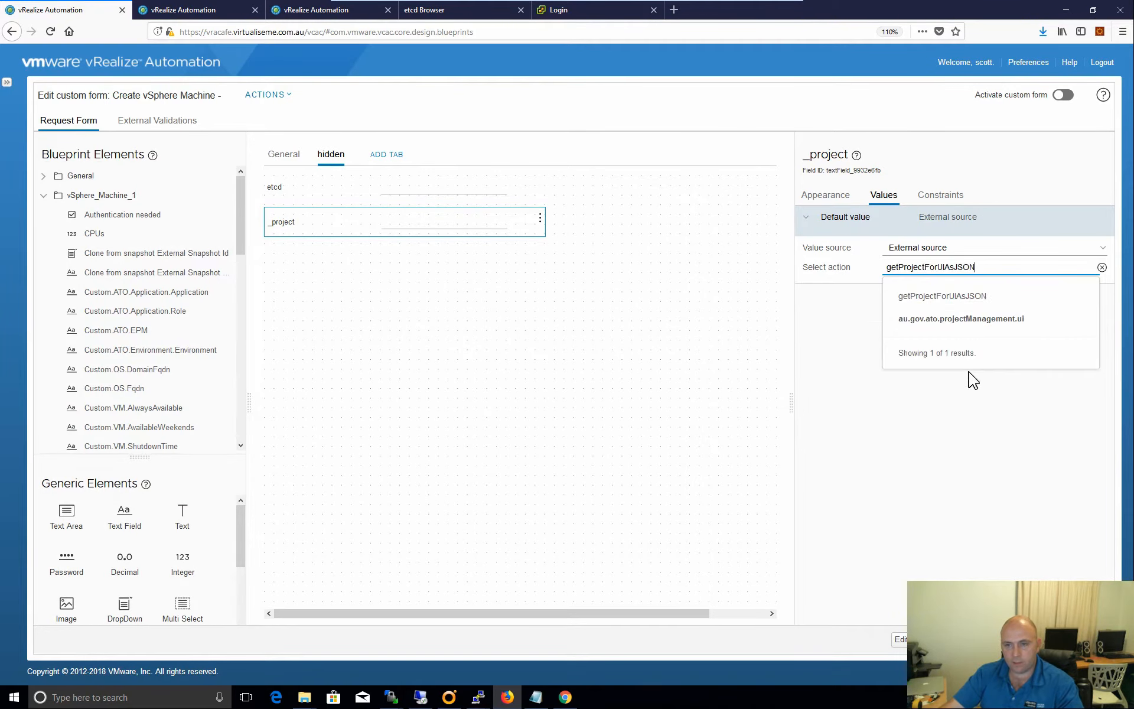
left_click(957, 317)
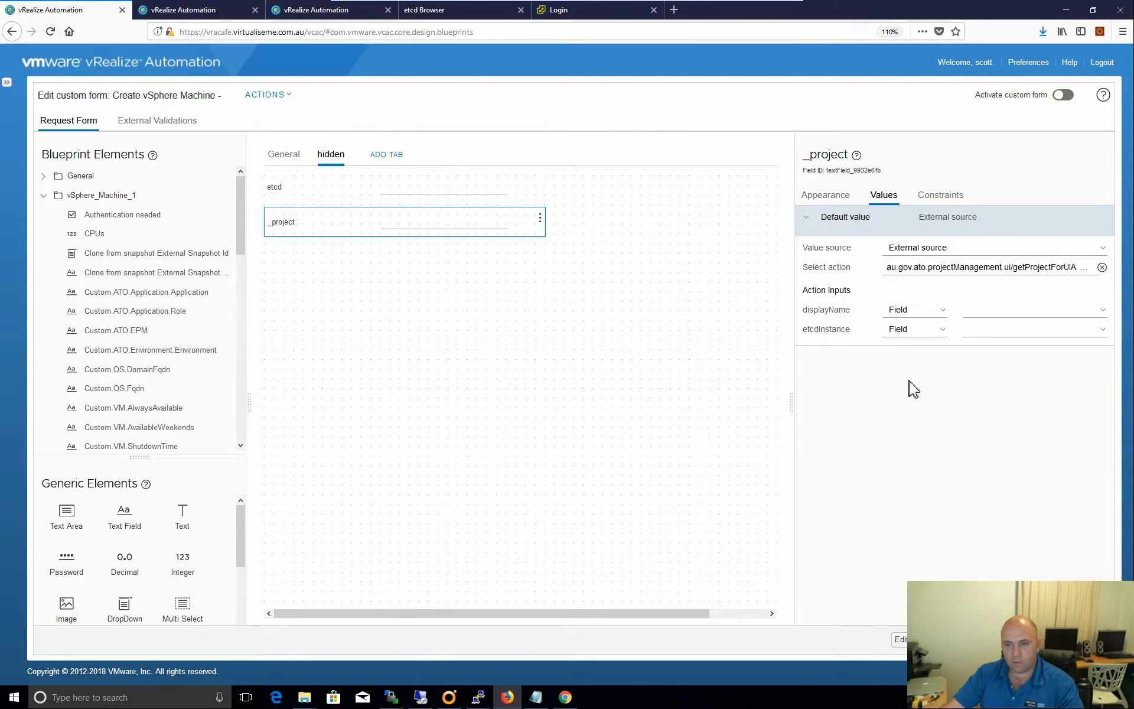
Map the _project action inputs displayName to the Project field and etcdInstance to the etcd field.
left_click(993, 314)
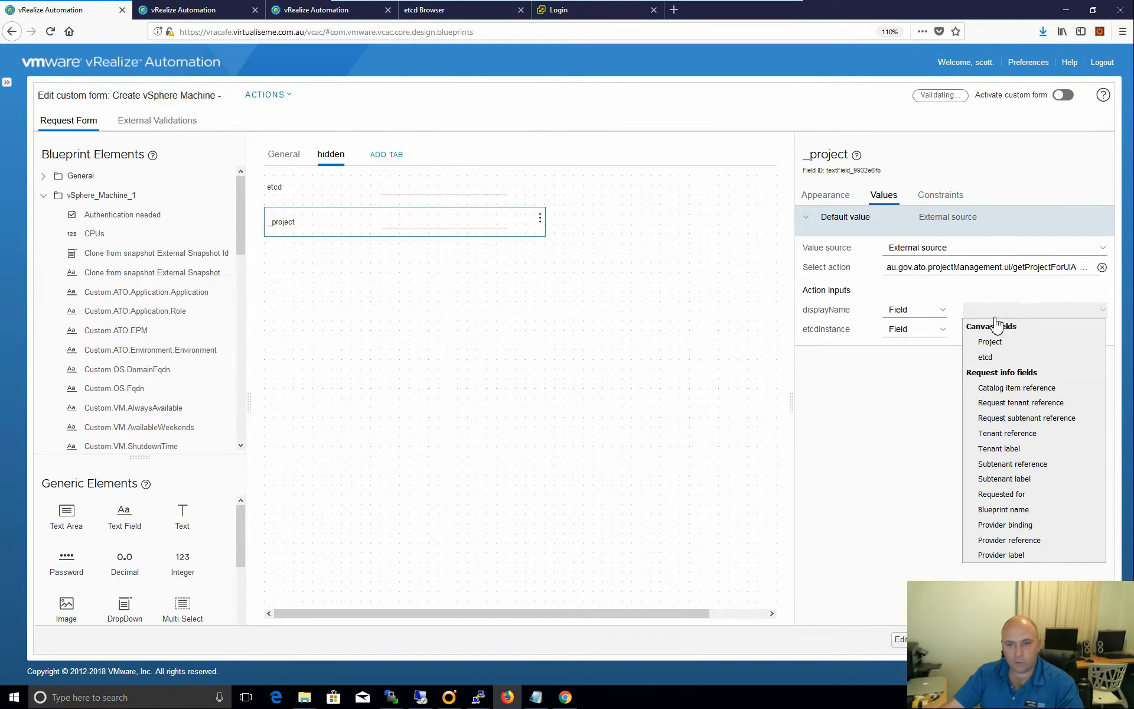
left_click(1002, 348)
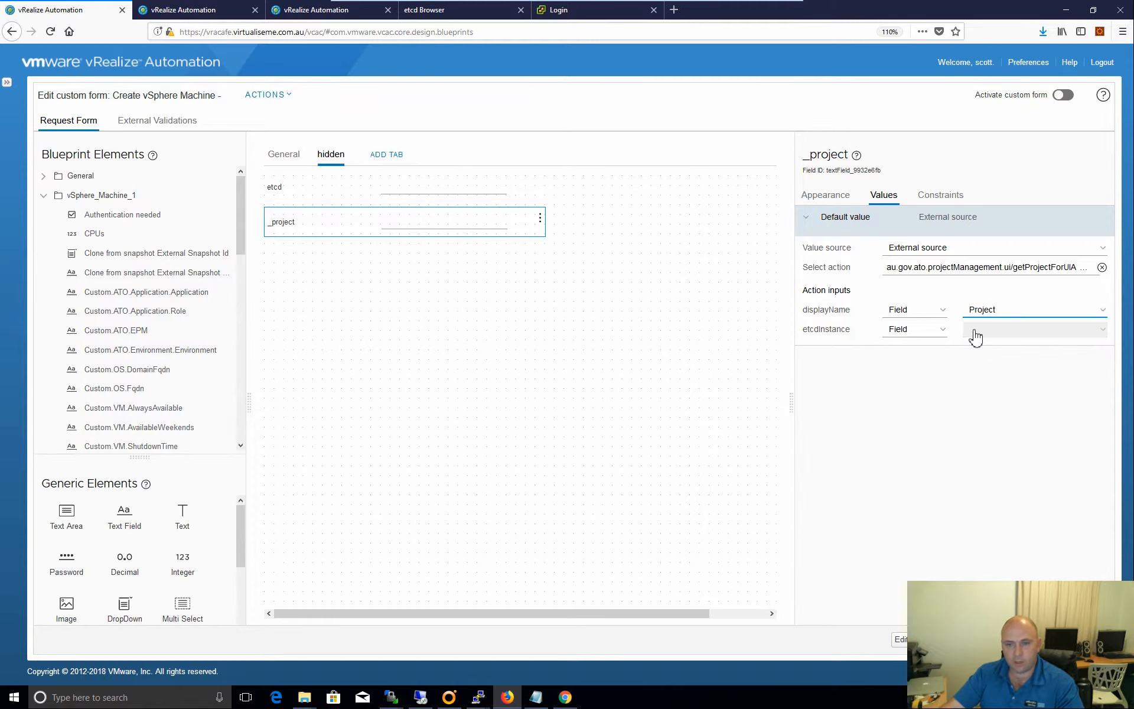
left_click(983, 336)
left_click(988, 380)
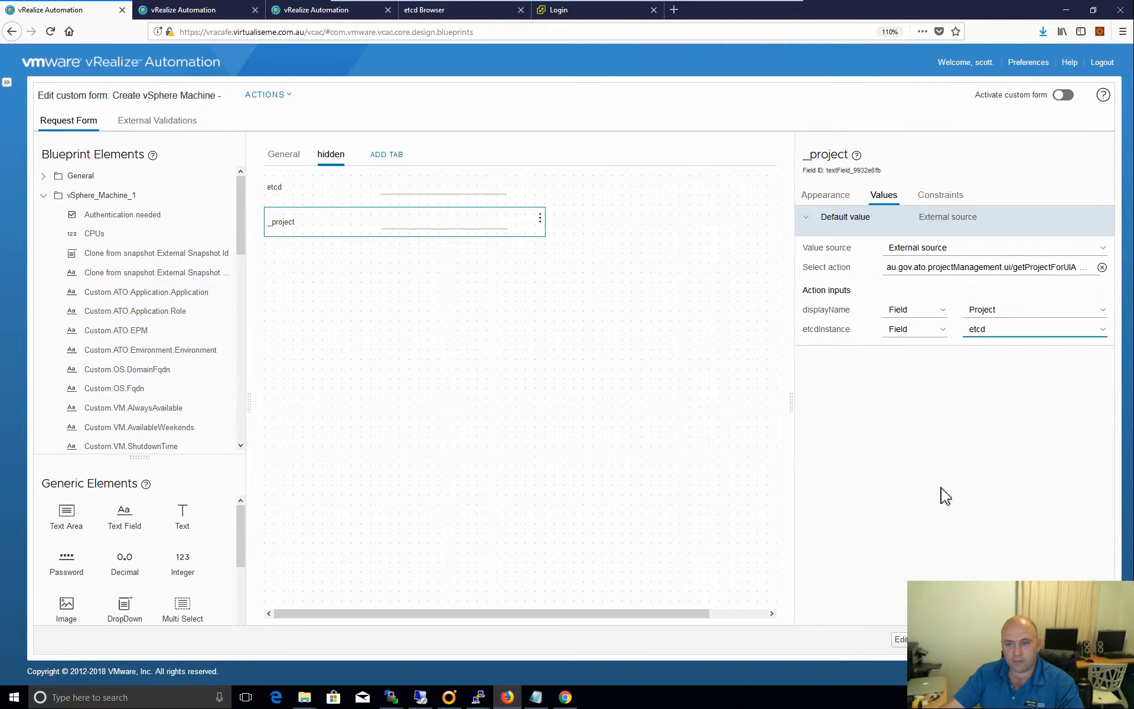
left_click(387, 334)
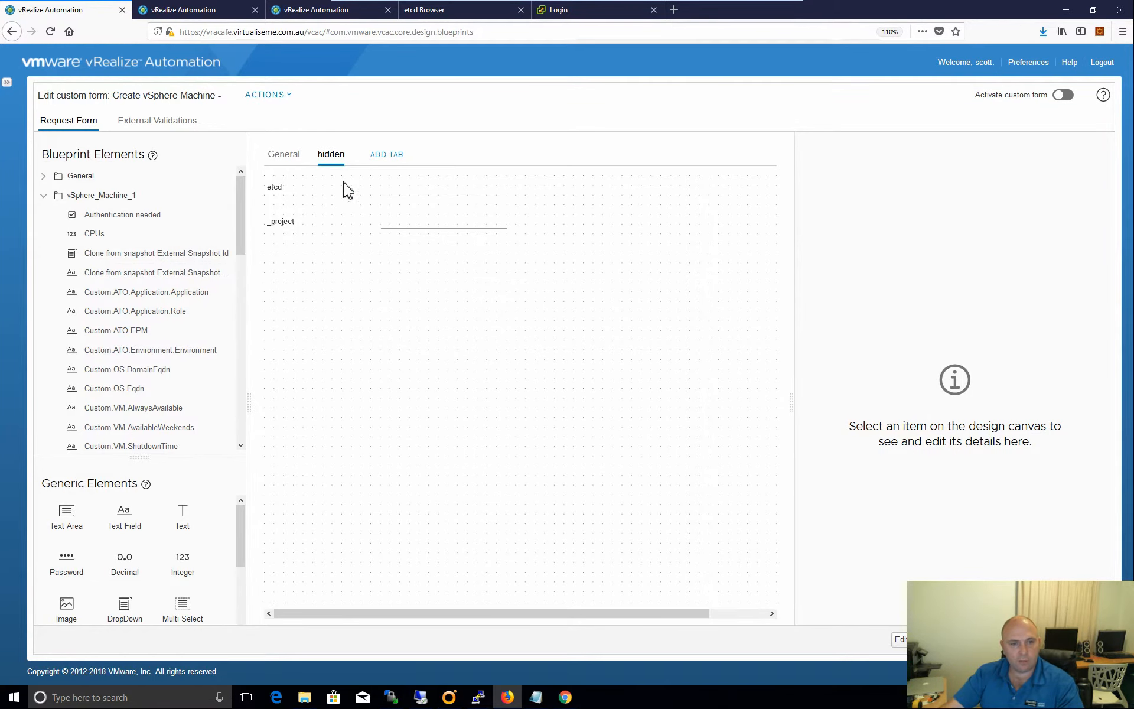
Open the form's General page, and in vRealize Orchestrator examine the properties of the epmCode and projectName elements.
left_click(287, 161)
left_click(448, 697)
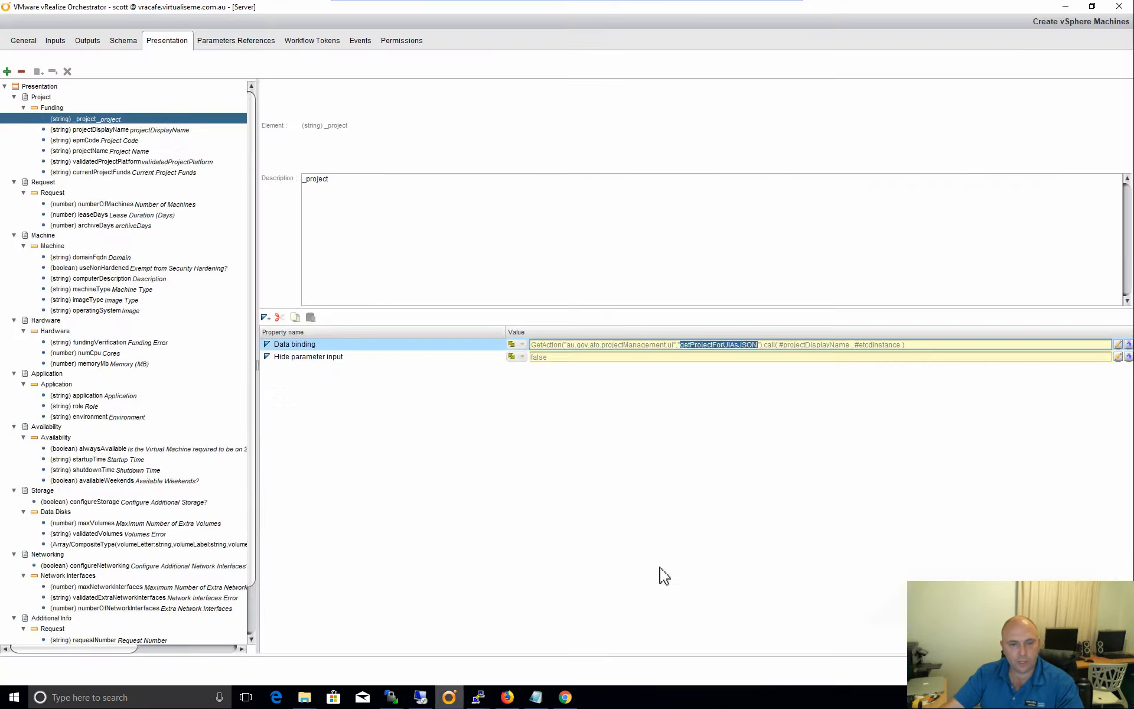
left_click(119, 143)
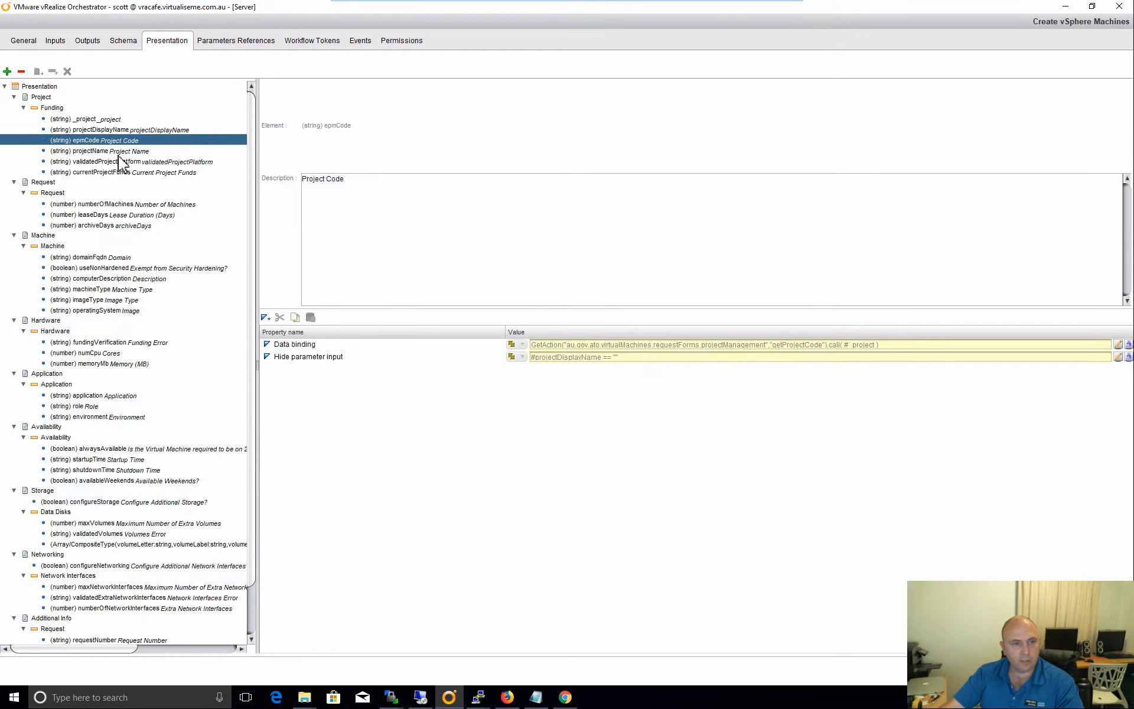
left_click(124, 151)
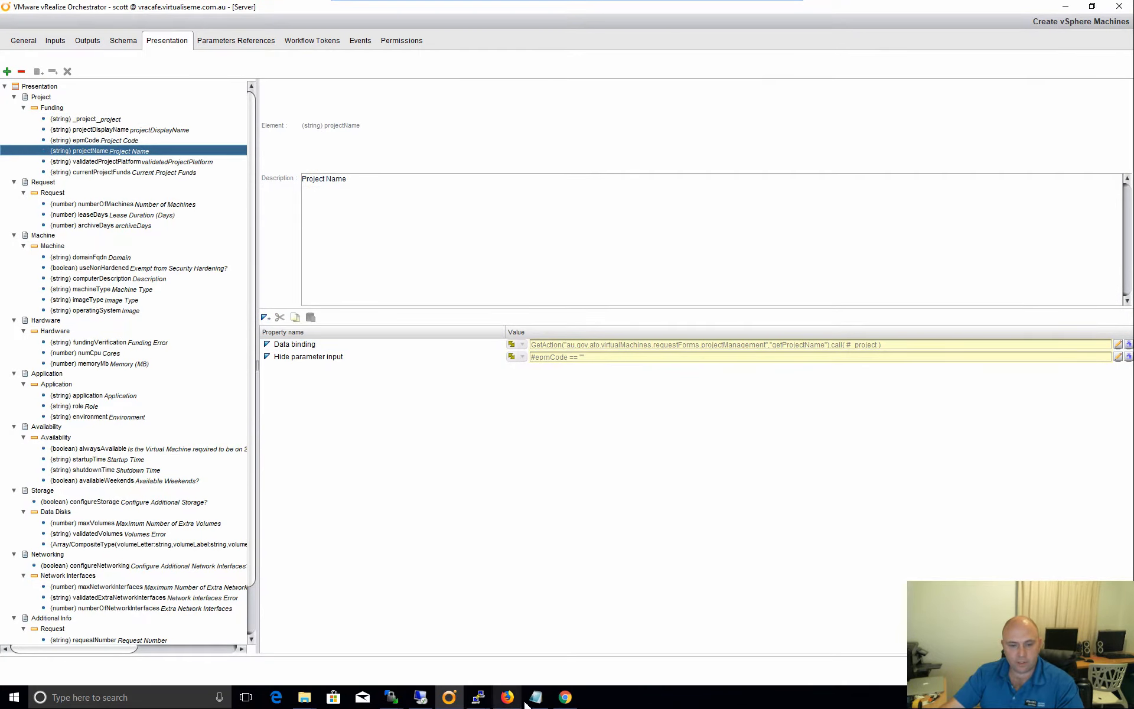
Back in vRealize Automation, add the Custom.ATO.EPM blueprint element below Project on the General page and label it Project Code.
left_click(506, 697)
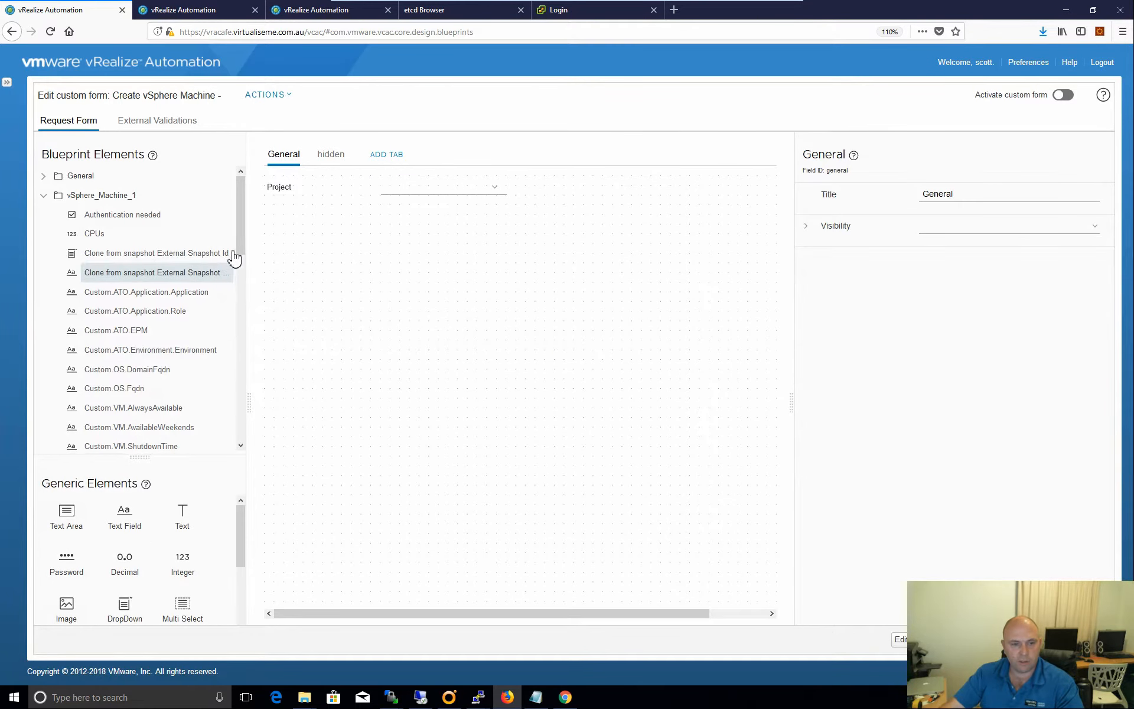
mouse_move(244, 228)
left_mouse_down()
mouse_move(245, 300)
mouse_move(245, 243)
left_mouse_up()
scroll(245, 300, "down", 1)
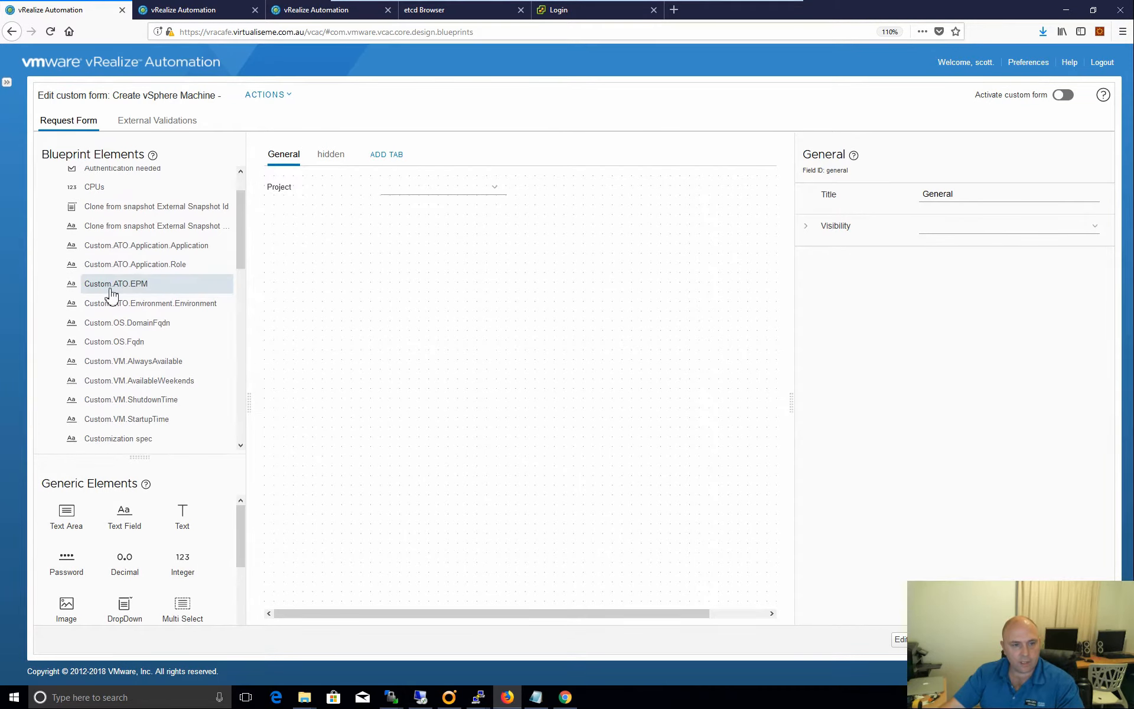
left_click_drag(111, 294, 349, 232)
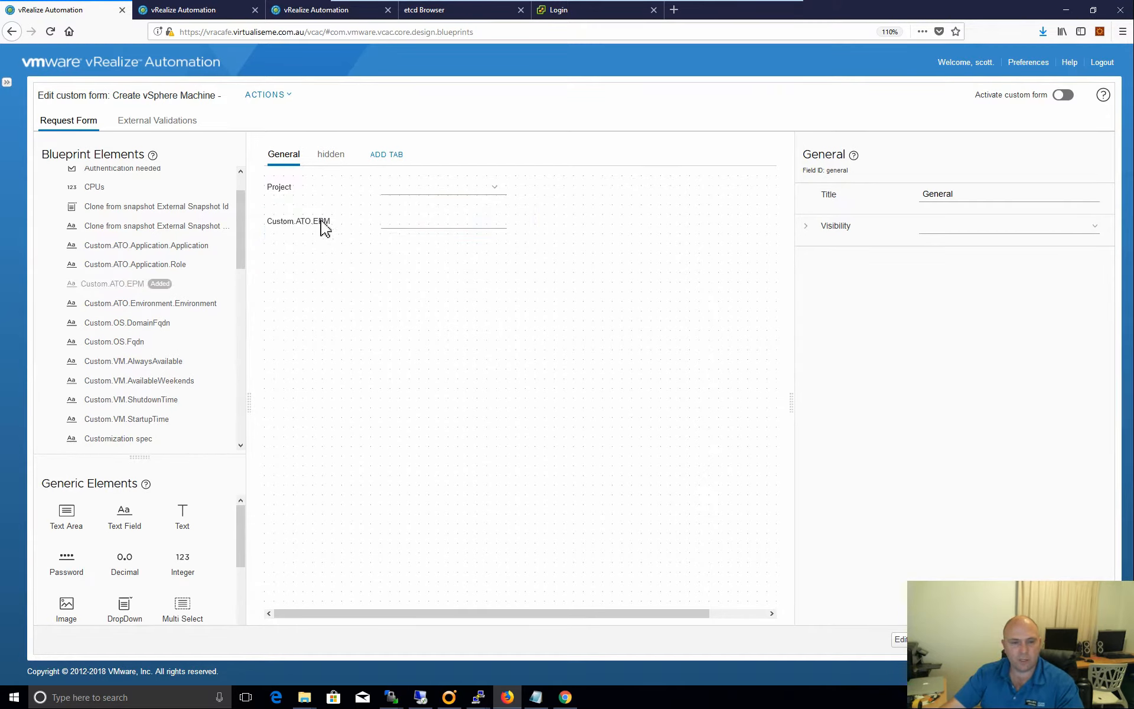
left_click(325, 229)
left_click_drag(960, 260, 845, 239)
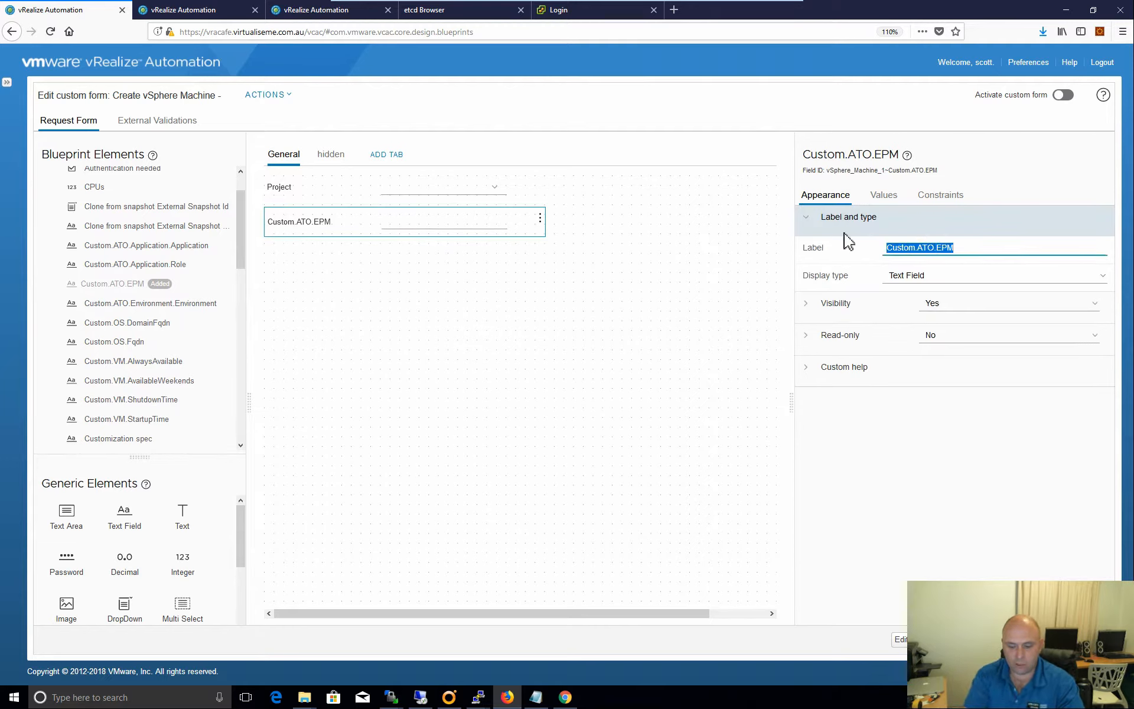
type("Project Code")
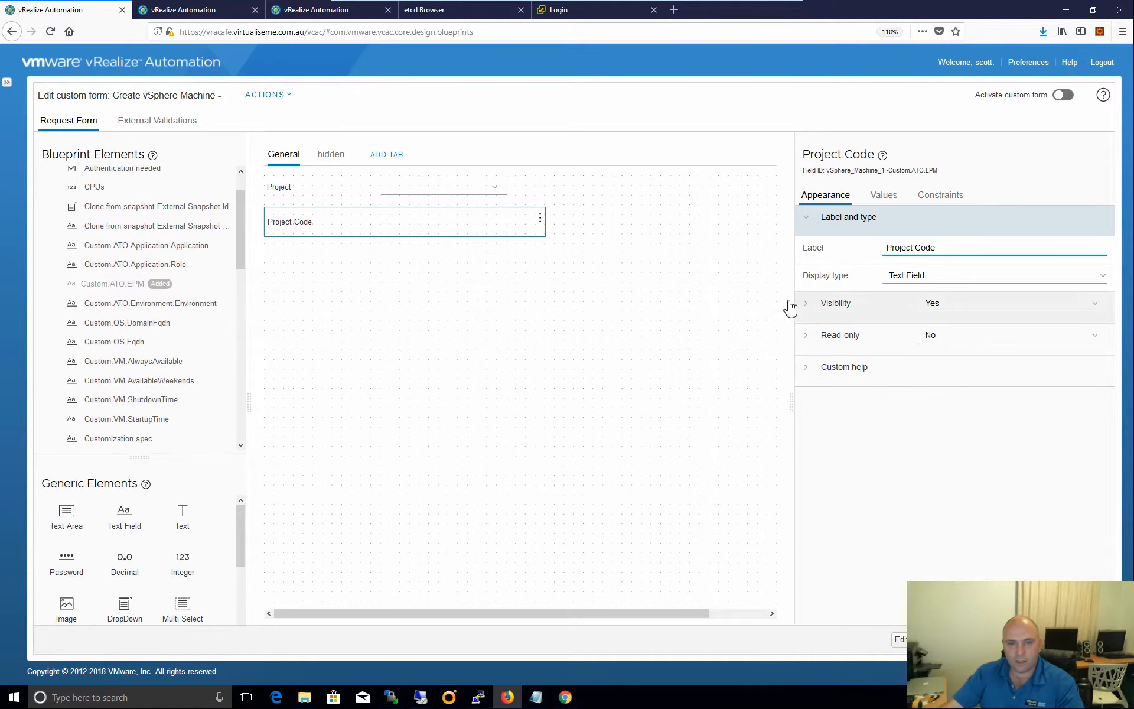
Give the Project Code field a conditional visibility of Yes if Project is Not equal to "".
left_click(811, 310)
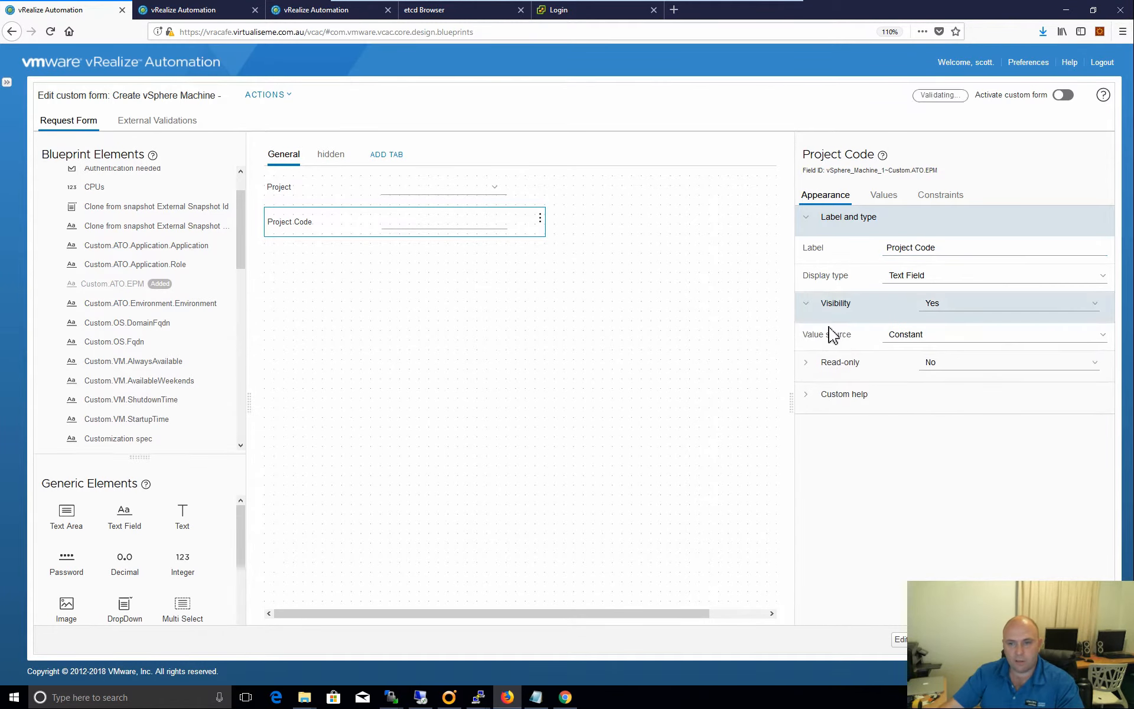
left_click(957, 336)
left_click(938, 369)
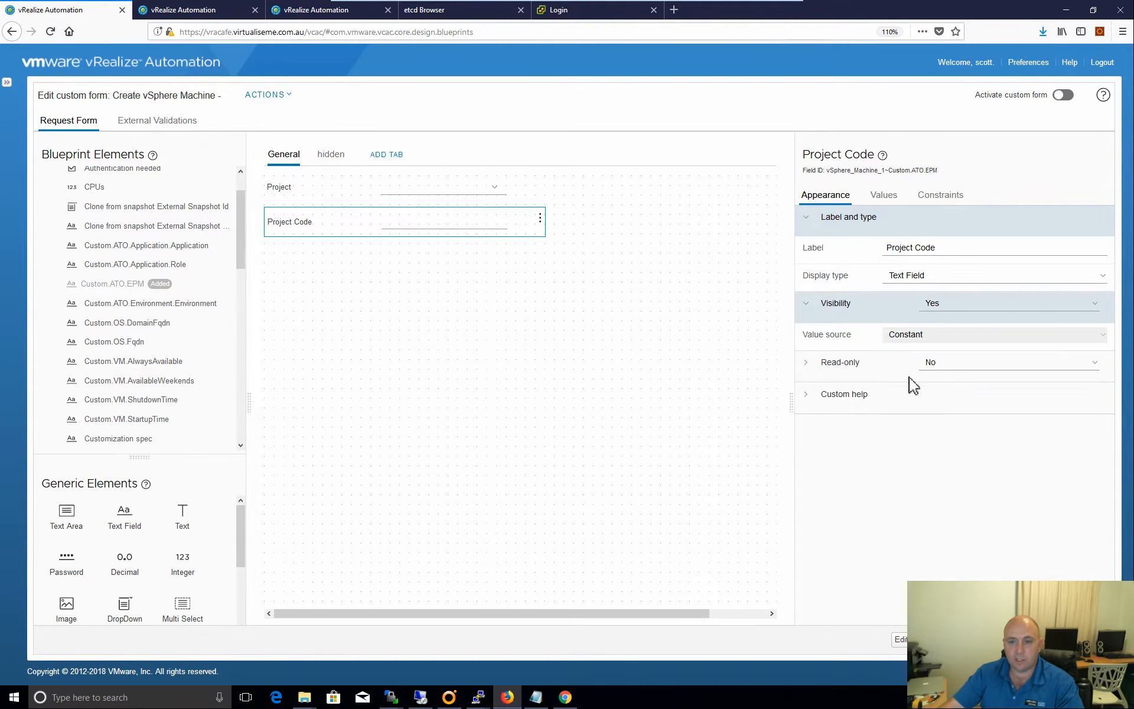
left_click(923, 397)
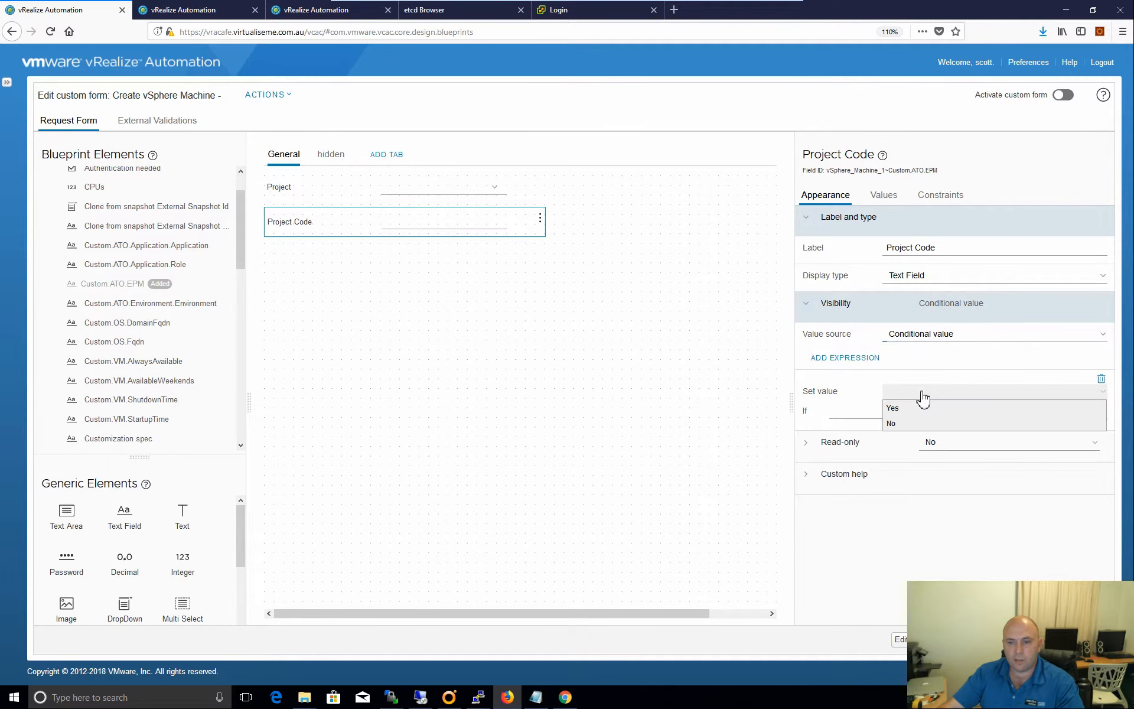
left_click(909, 410)
left_click(868, 412)
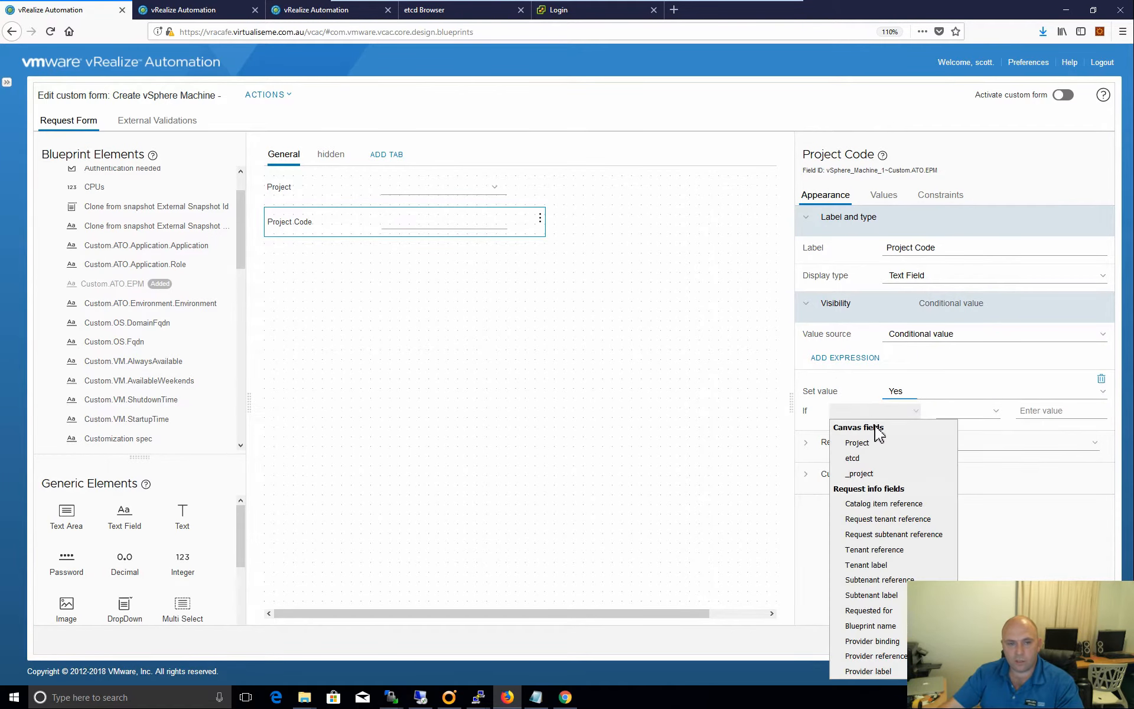
left_click(874, 444)
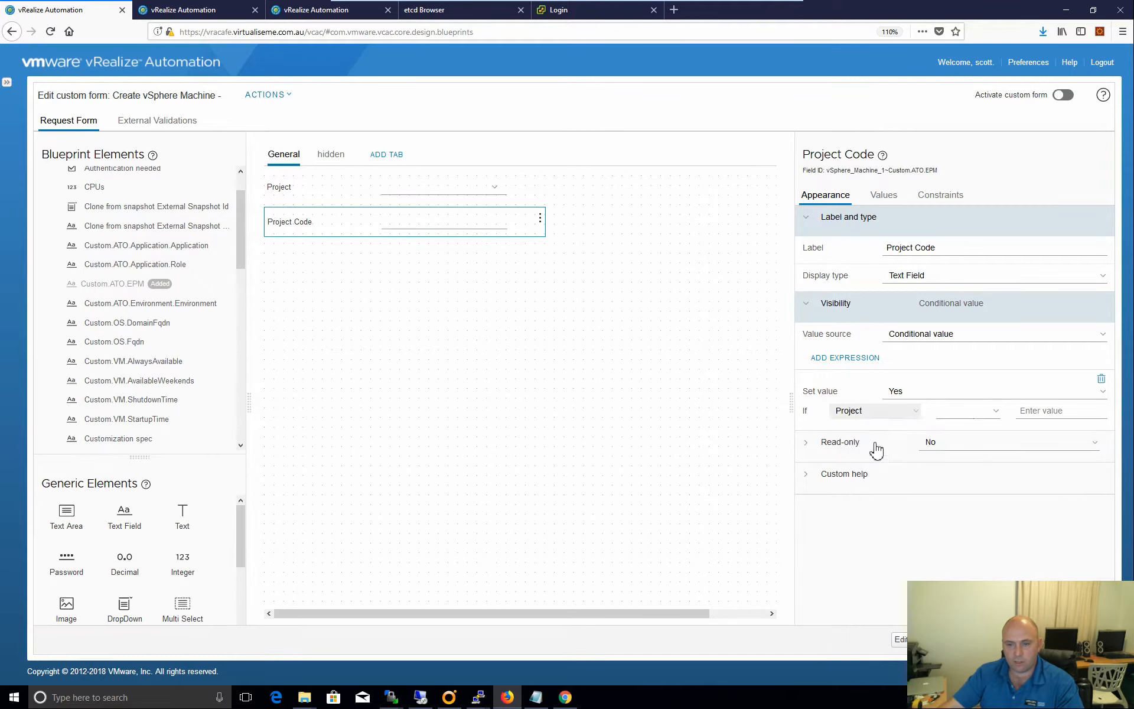
left_click(997, 415)
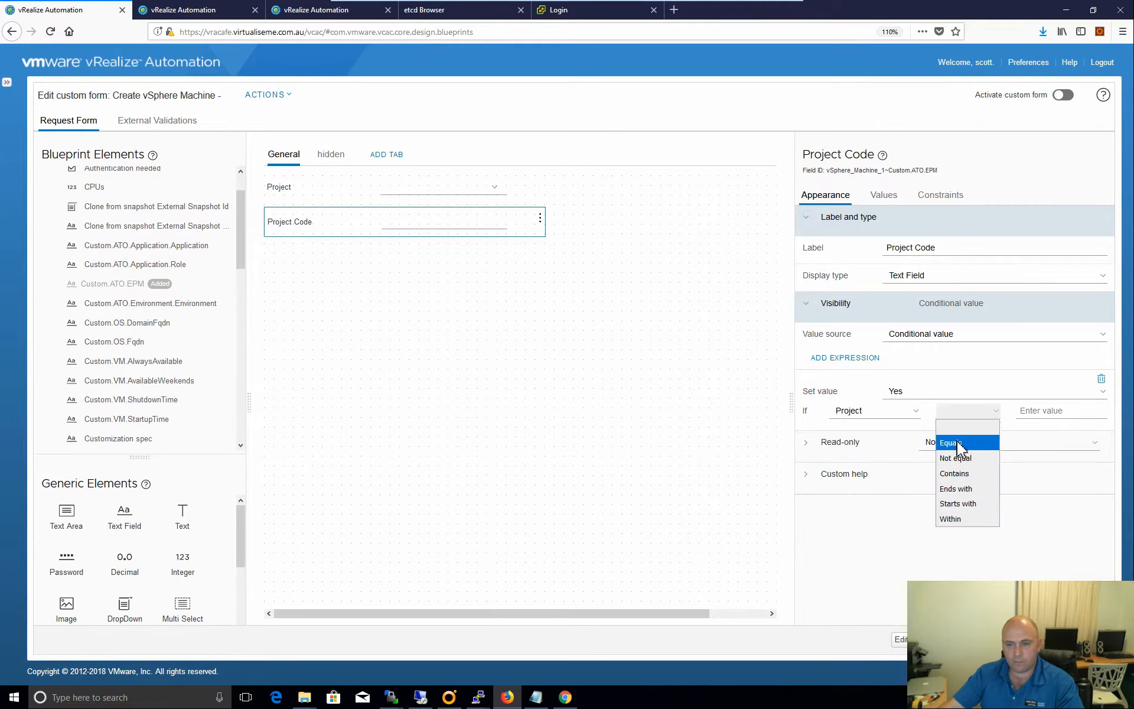
left_click(954, 458)
left_click(1048, 410)
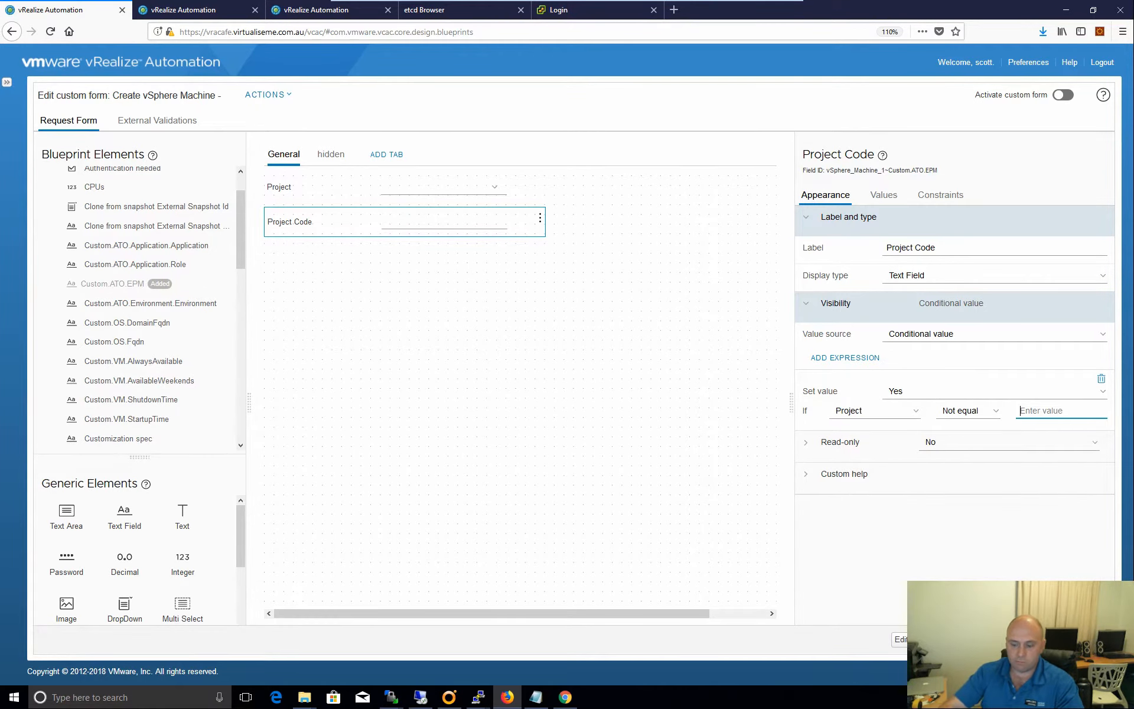
type("\"\"")
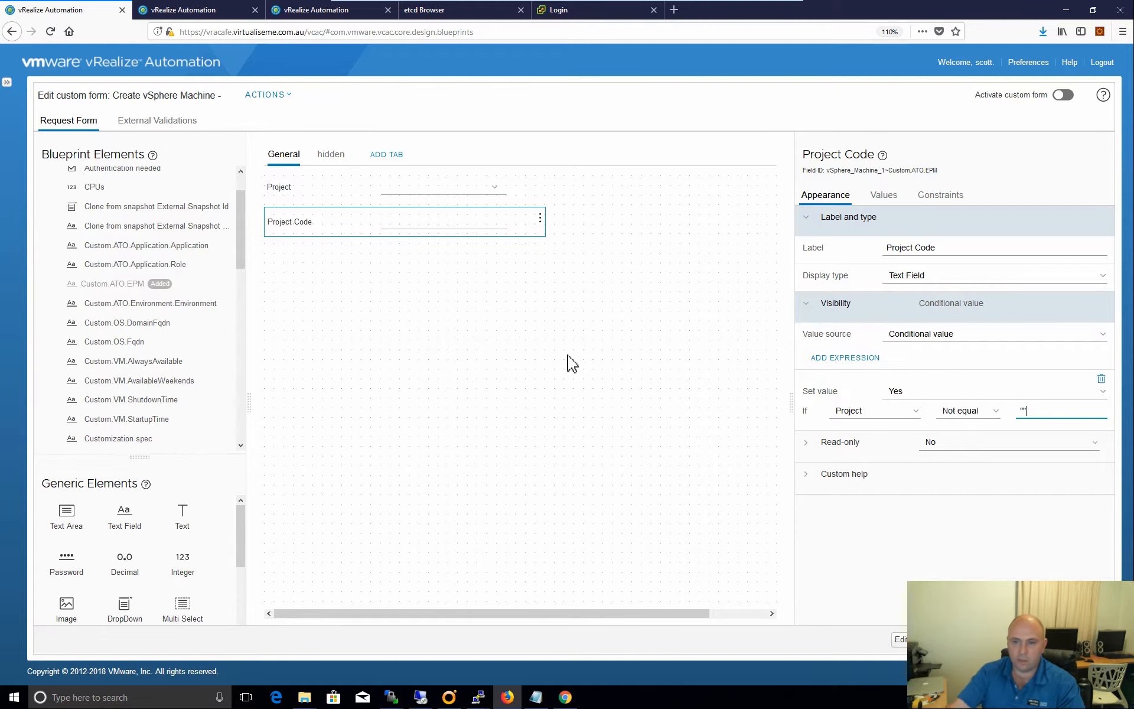
Add a second visibility expression to Project Code that sets No if Project Equals "".
left_click(866, 357)
left_click(903, 455)
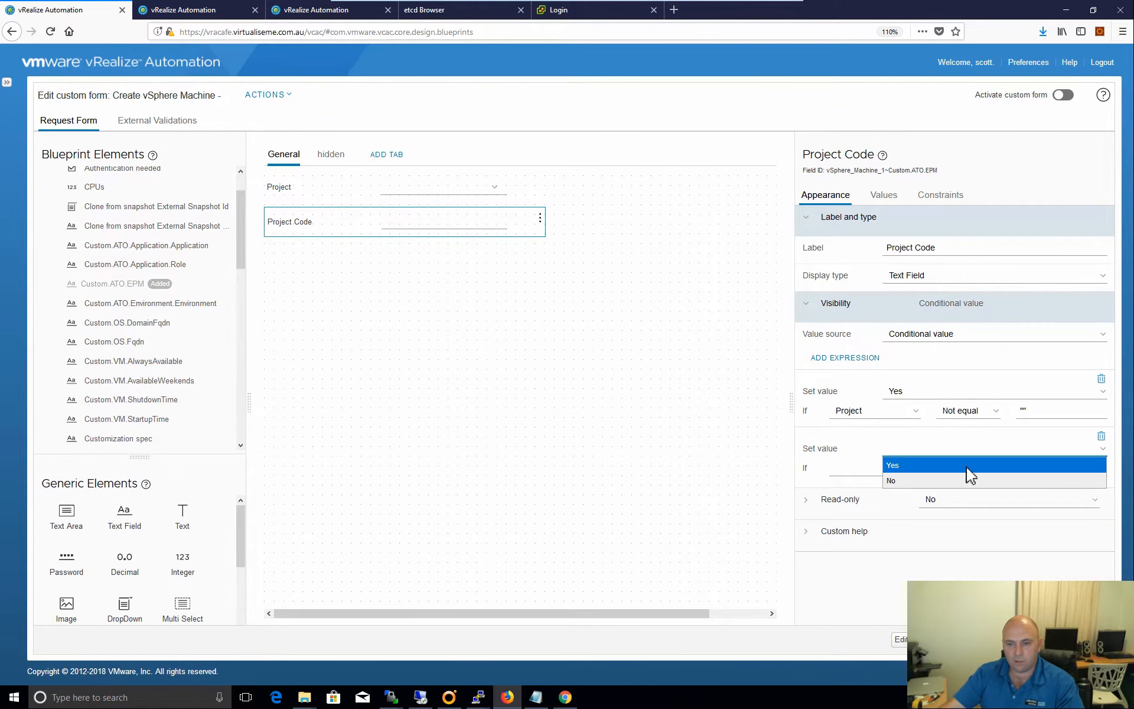
left_click(897, 482)
left_click(863, 468)
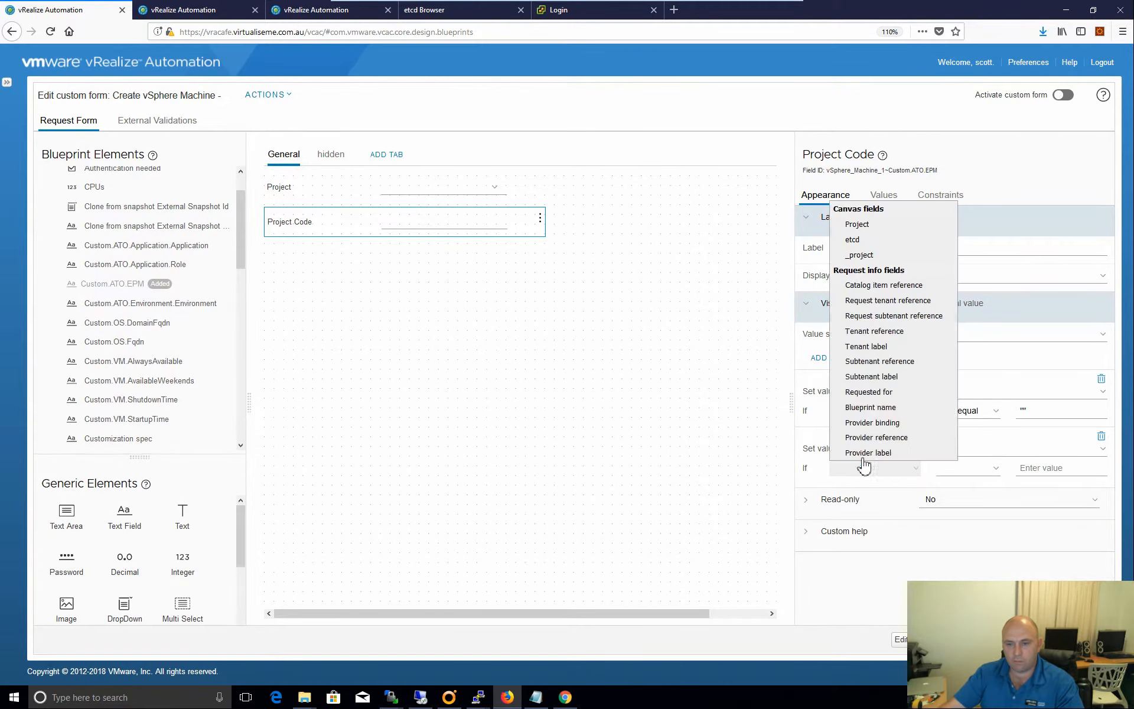
left_click(851, 229)
left_click(977, 469)
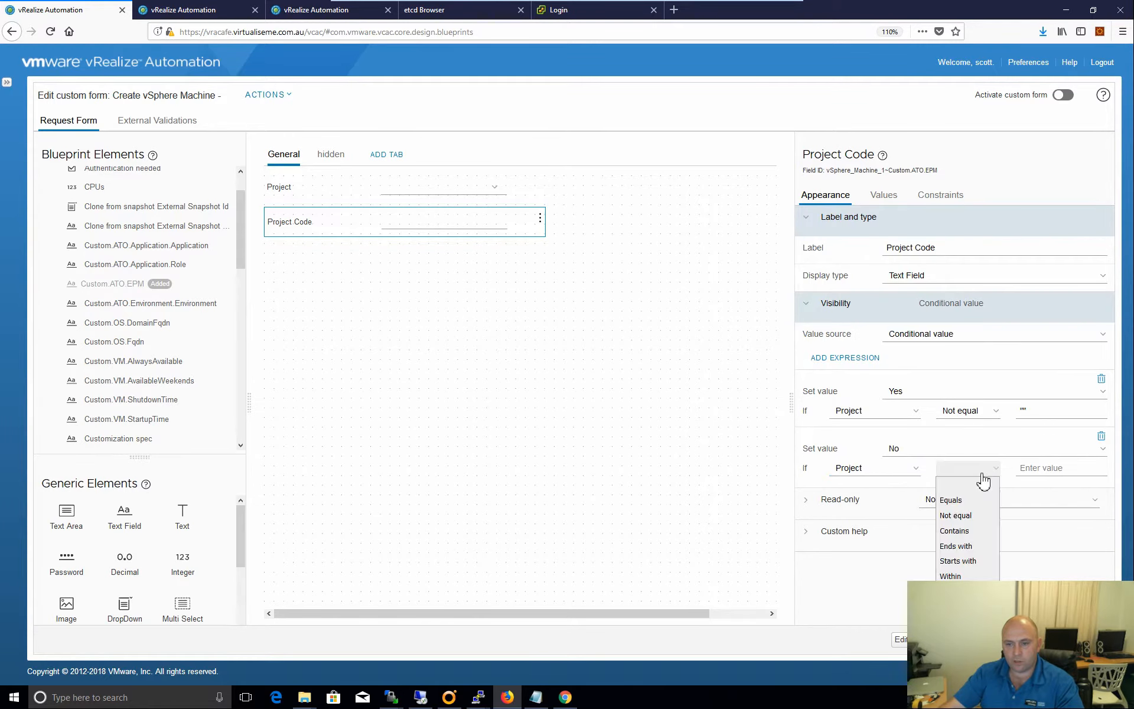
left_click(960, 503)
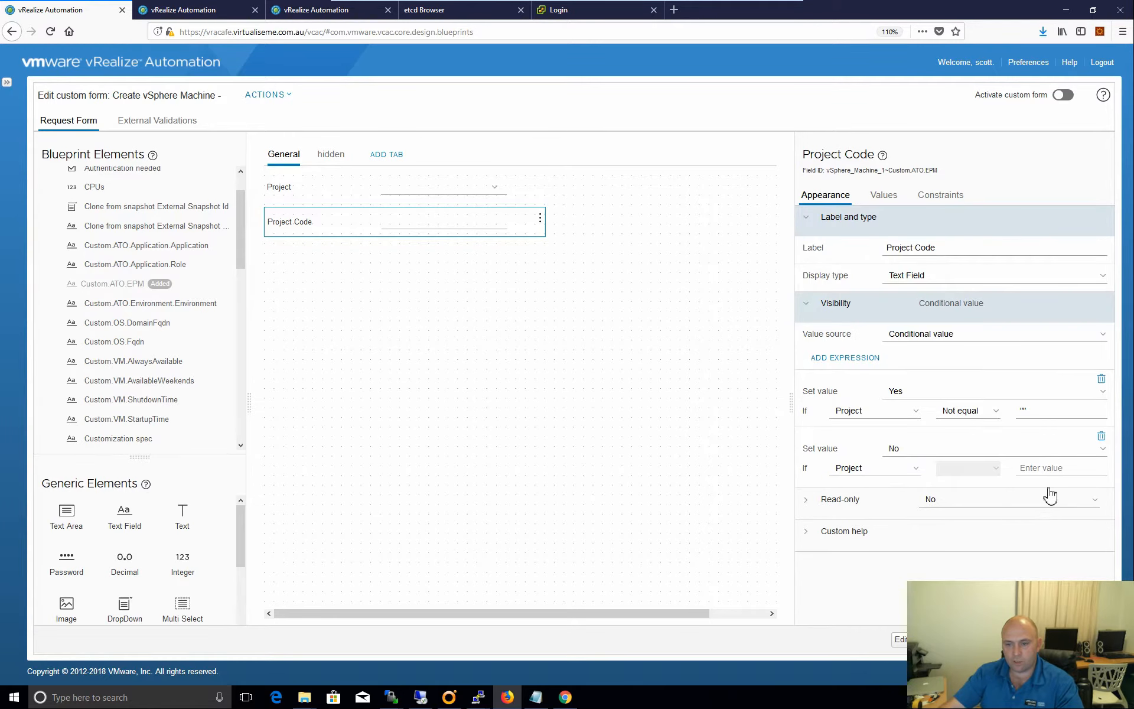
left_click(1092, 471)
type("\"\"")
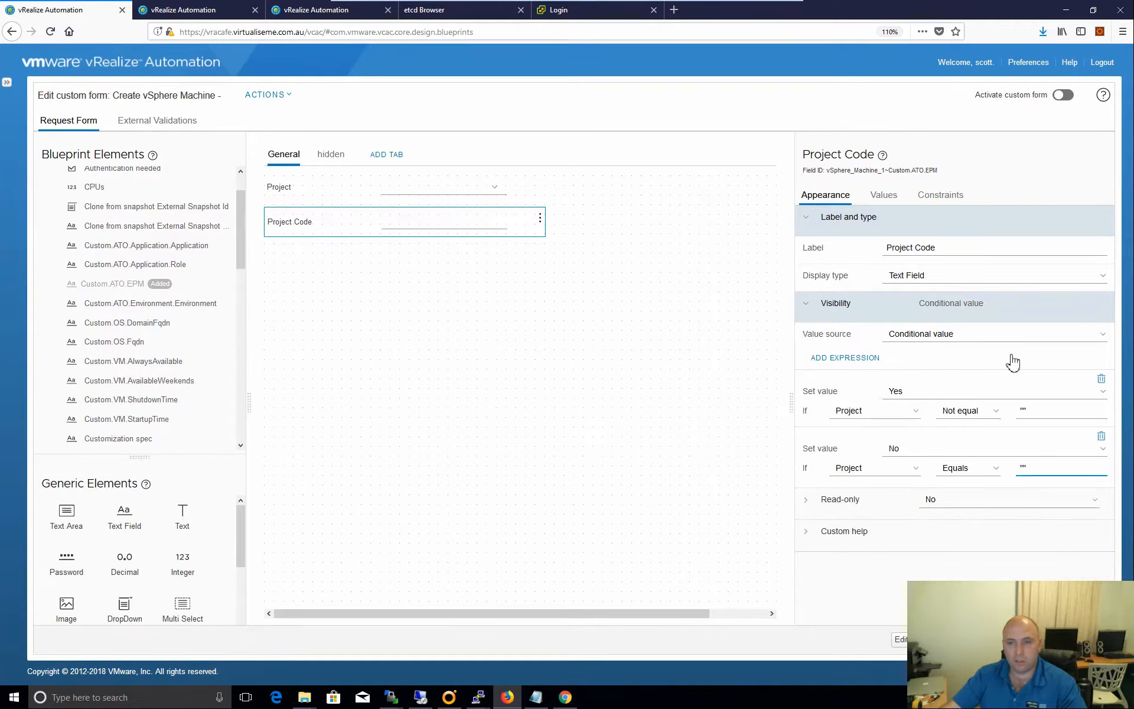
Set the value source of the Project Code field's default value to External source.
left_click(885, 196)
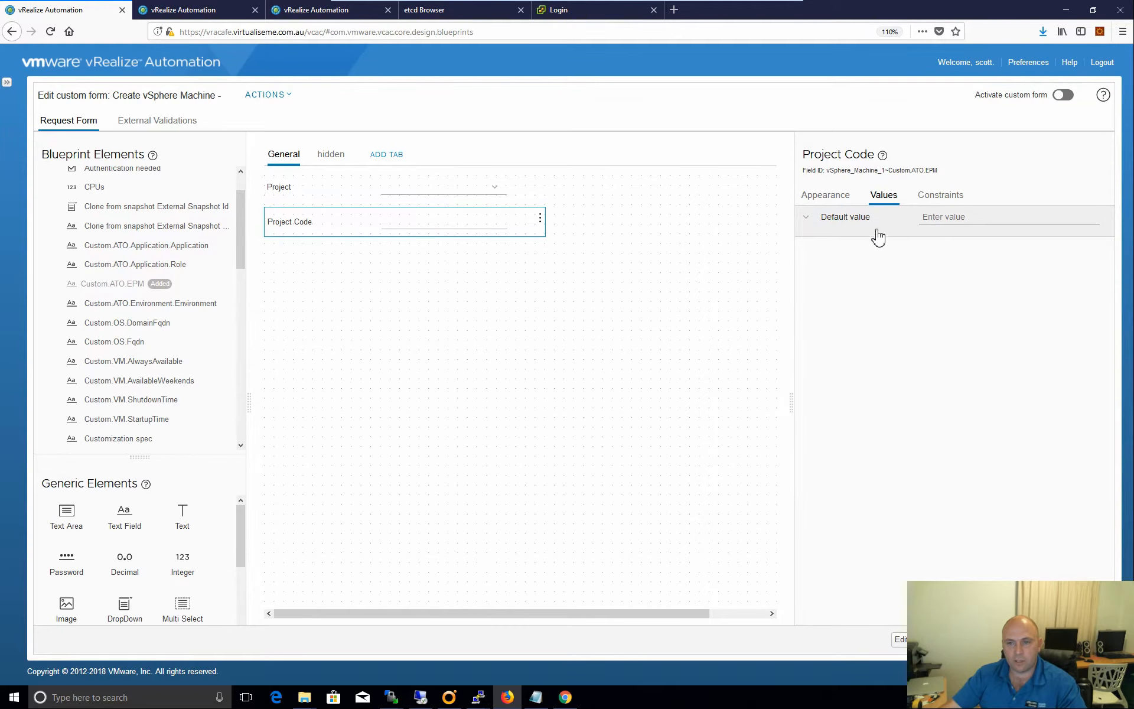
left_click(818, 216)
left_click(934, 248)
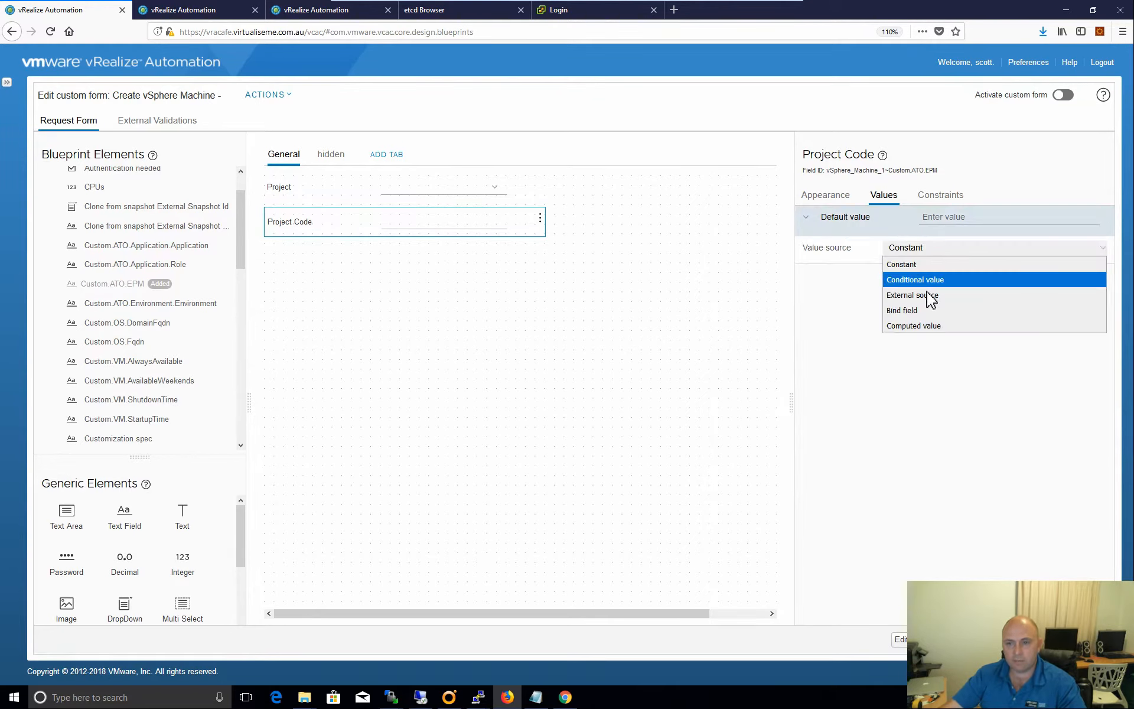
left_click(921, 295)
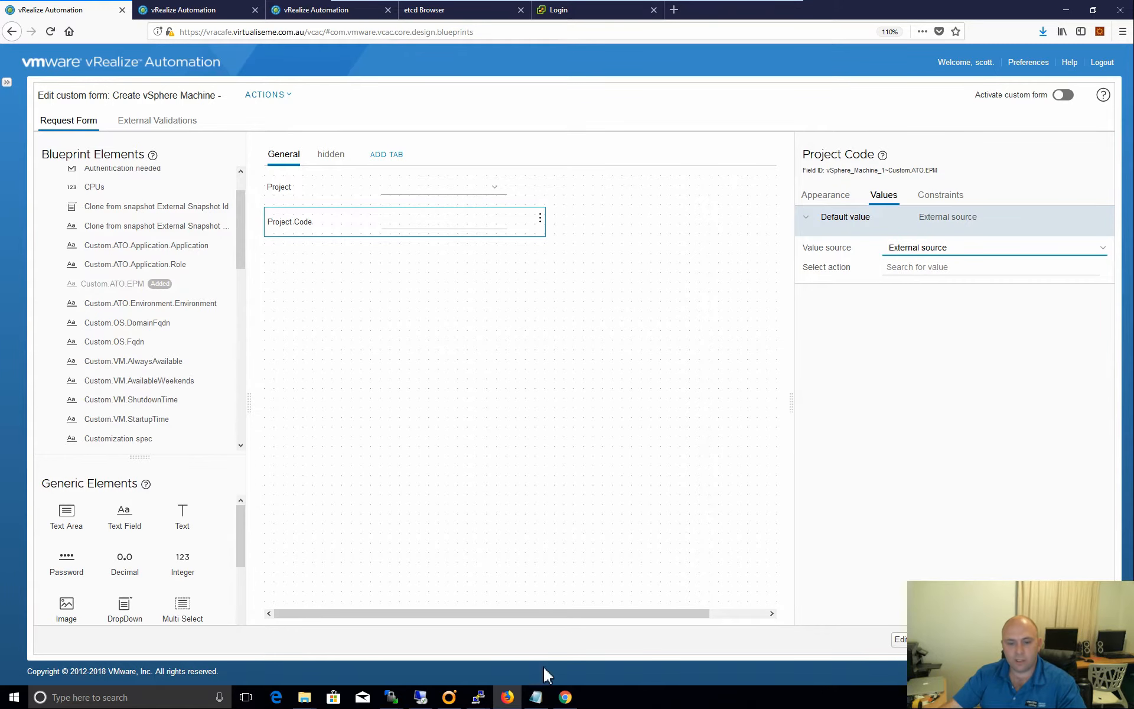
Switch to vRealize Orchestrator and select the action name getProjectCode in the epmCode element's data binding.
left_click(448, 697)
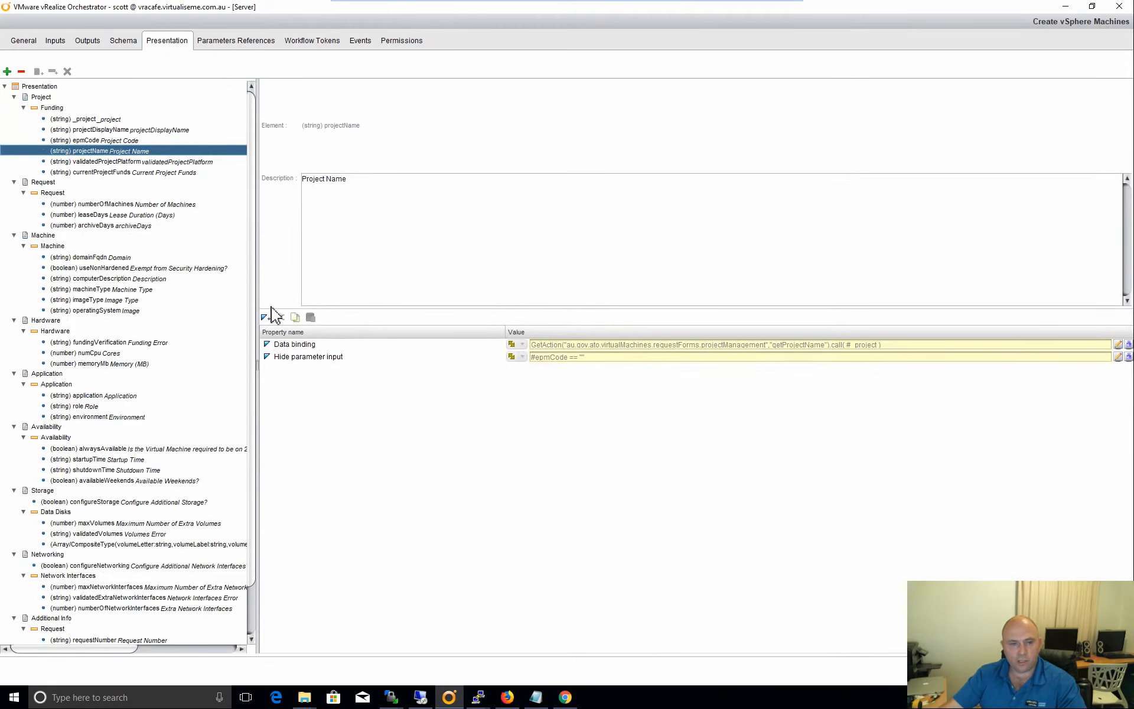
left_click(97, 140)
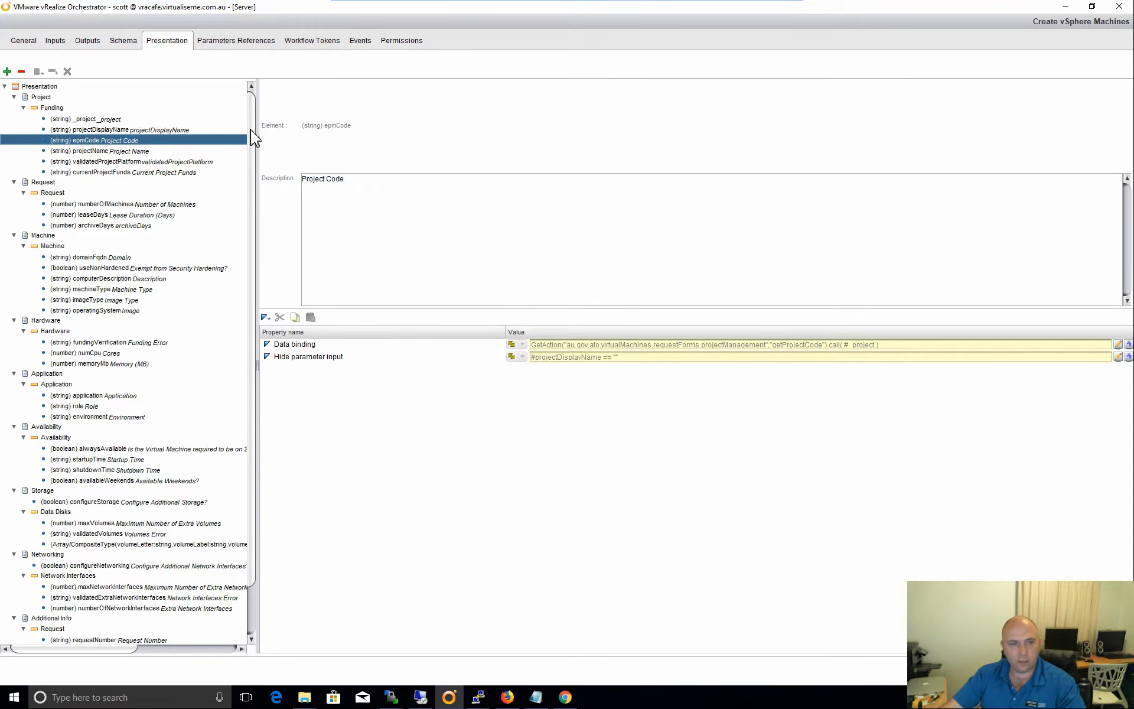
left_click(812, 359)
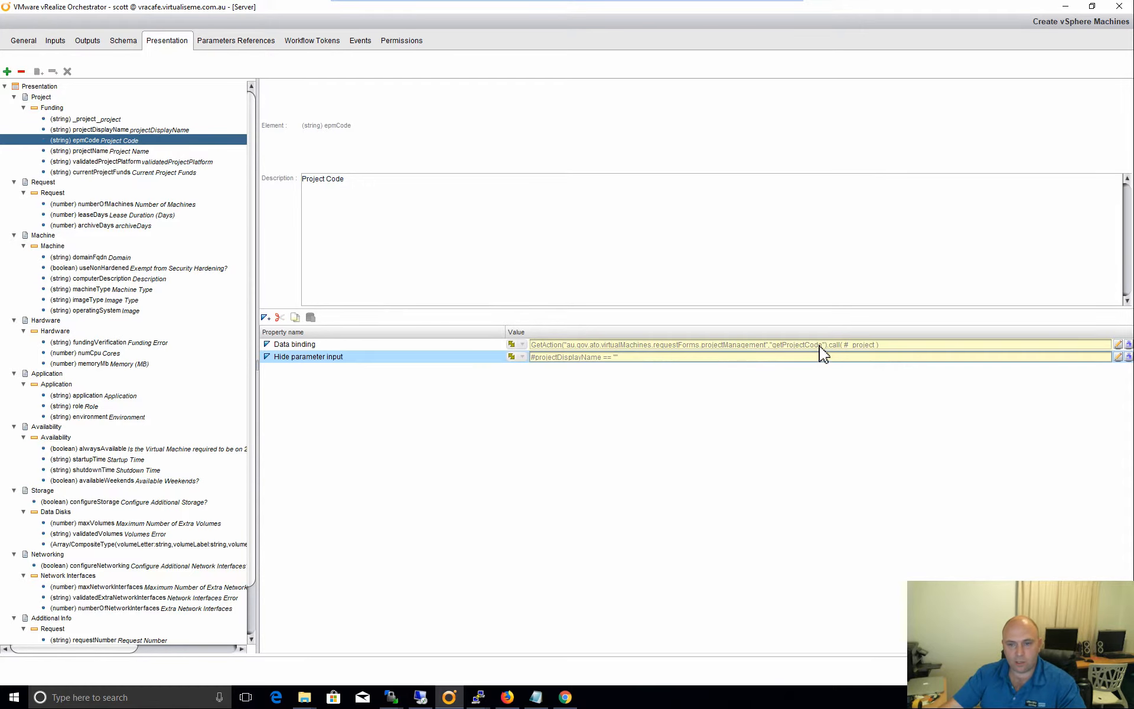
left_click_drag(823, 345, 794, 346)
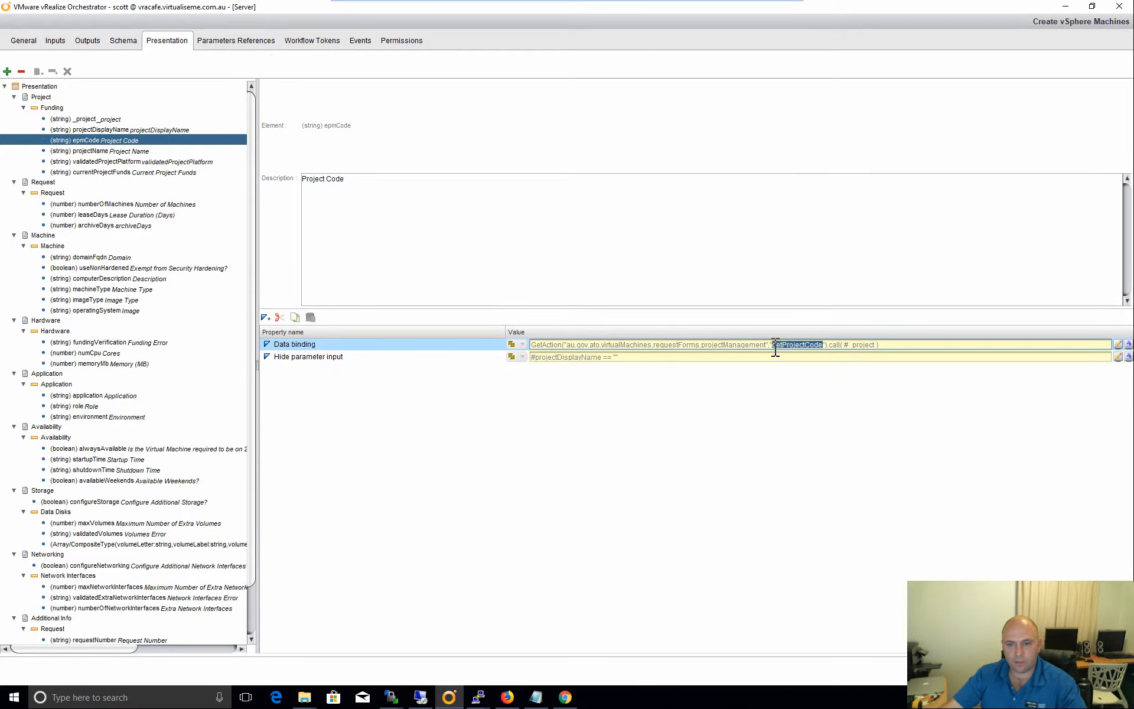
Switch to vRealize Automation and choose getProjectCode from au.gov.ato.virtualMachines.requestForms.projectManagement as the Project Code field's default value action.
left_click(563, 700)
left_click(508, 699)
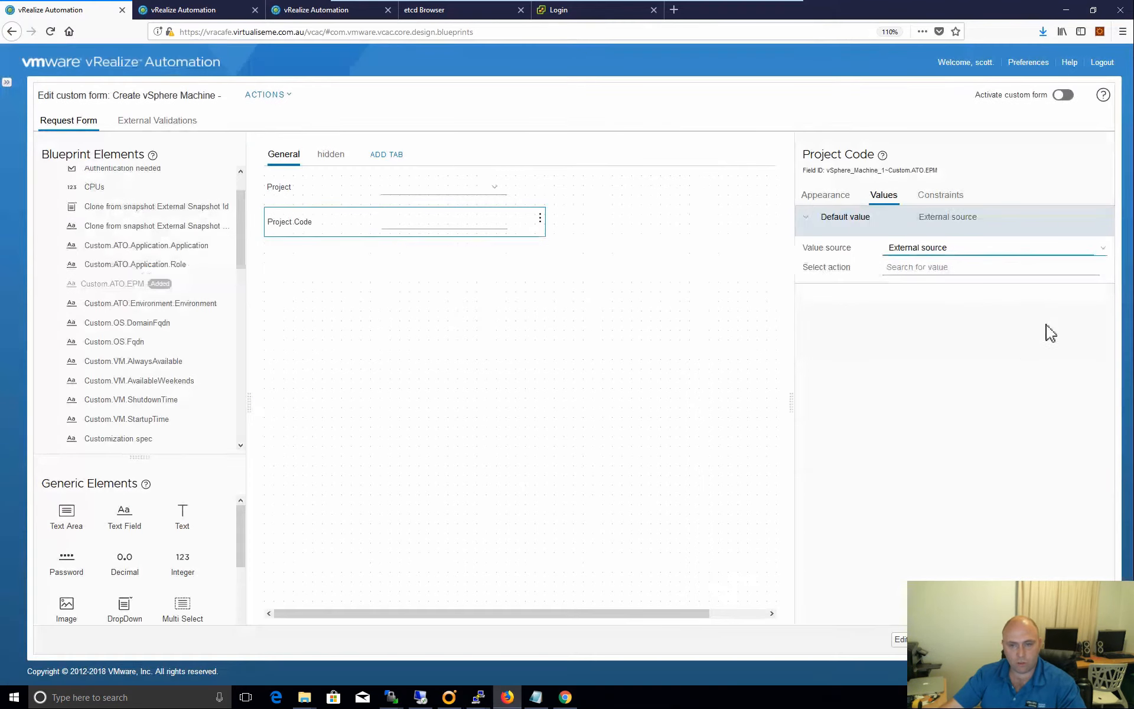
left_click(907, 267)
type("getProjectCode")
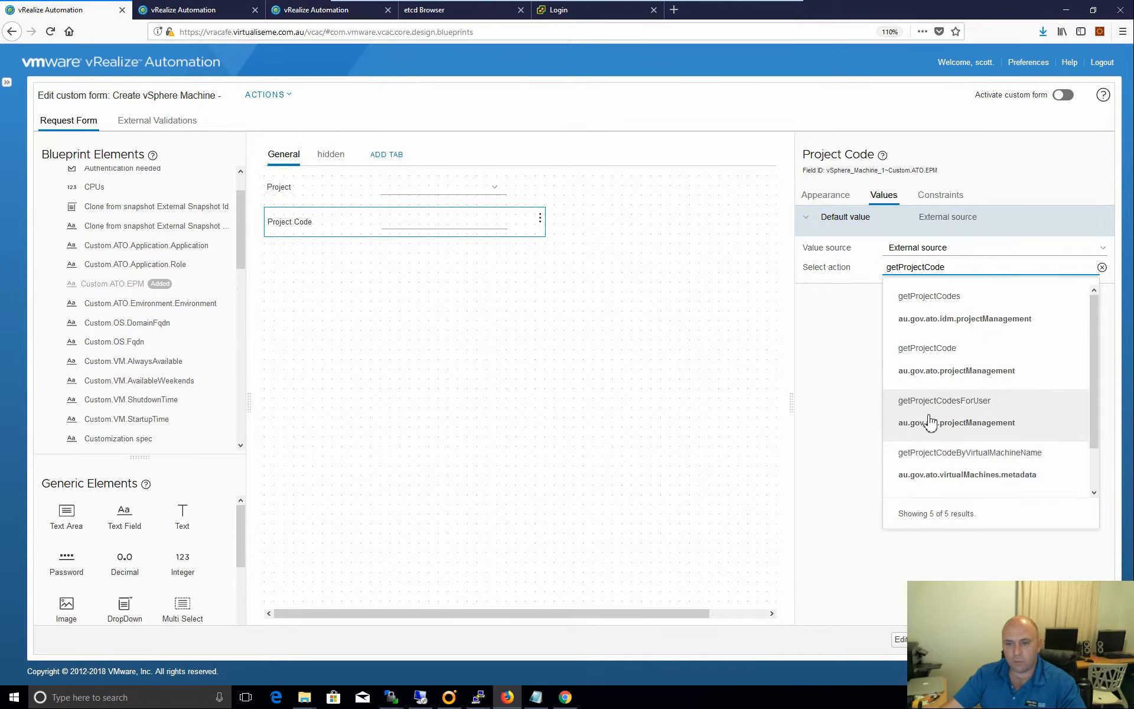
scroll(1004, 437, "down", 1)
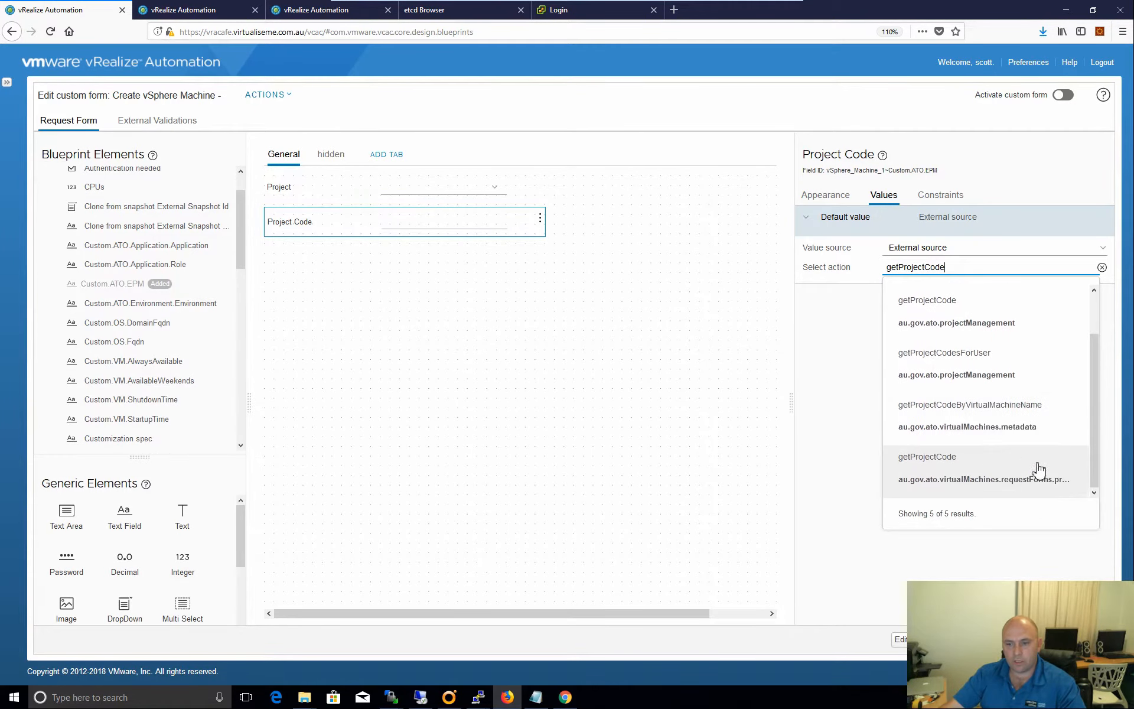
left_click(951, 478)
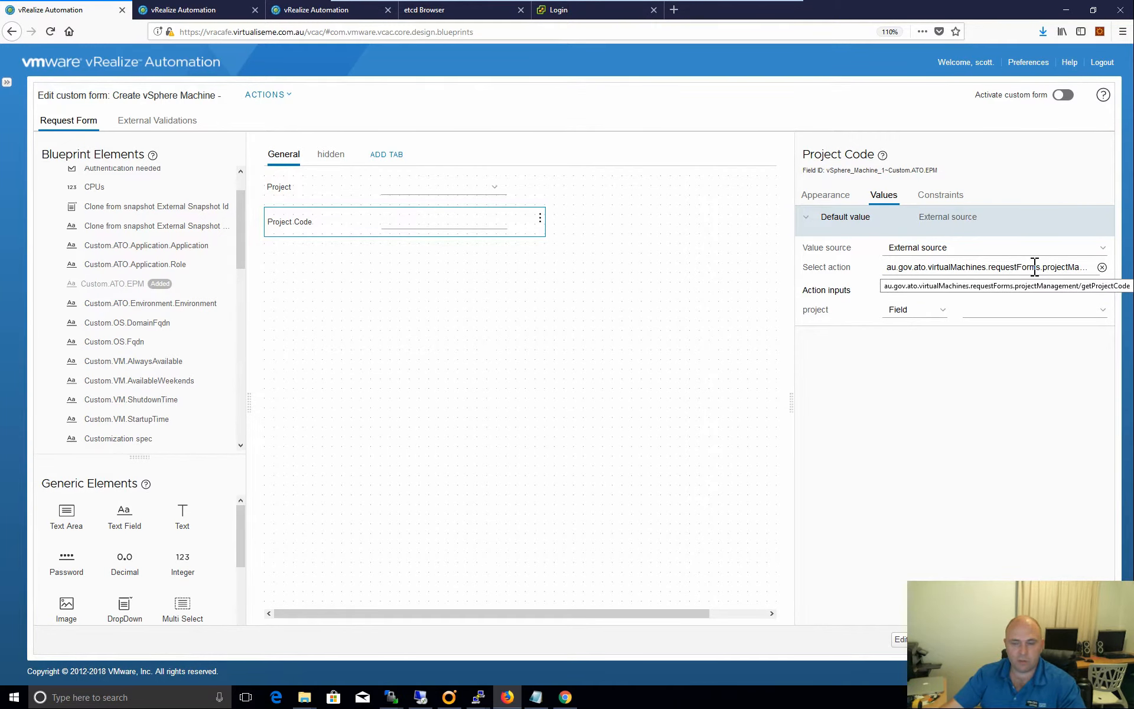
Check the full path of Project Code's selected action and reopen the field's default value settings.
left_click(961, 267)
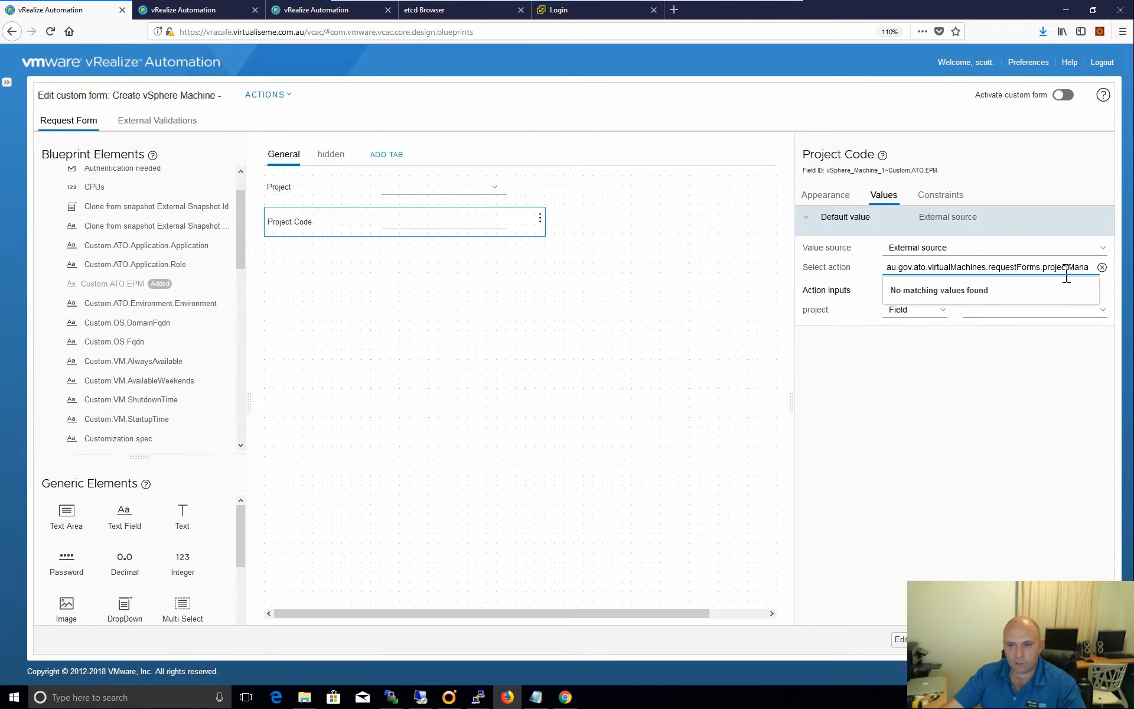
left_click_drag(1067, 274, 1121, 278)
left_click(1002, 384)
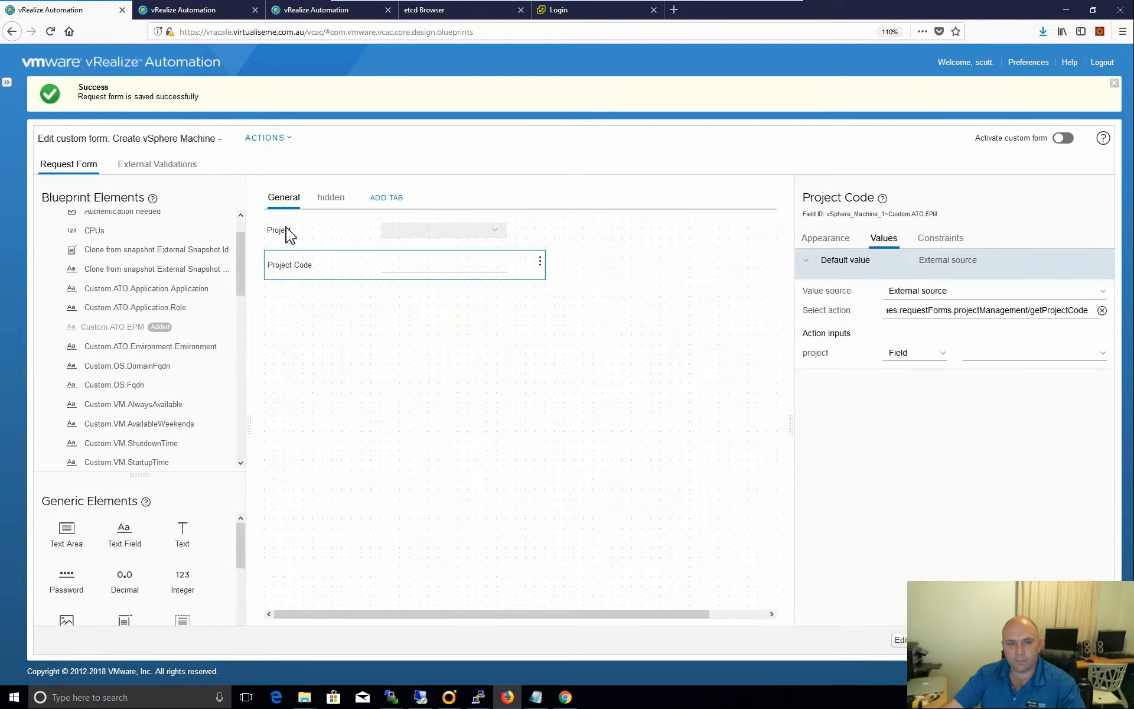
left_click(287, 227)
left_click(310, 277)
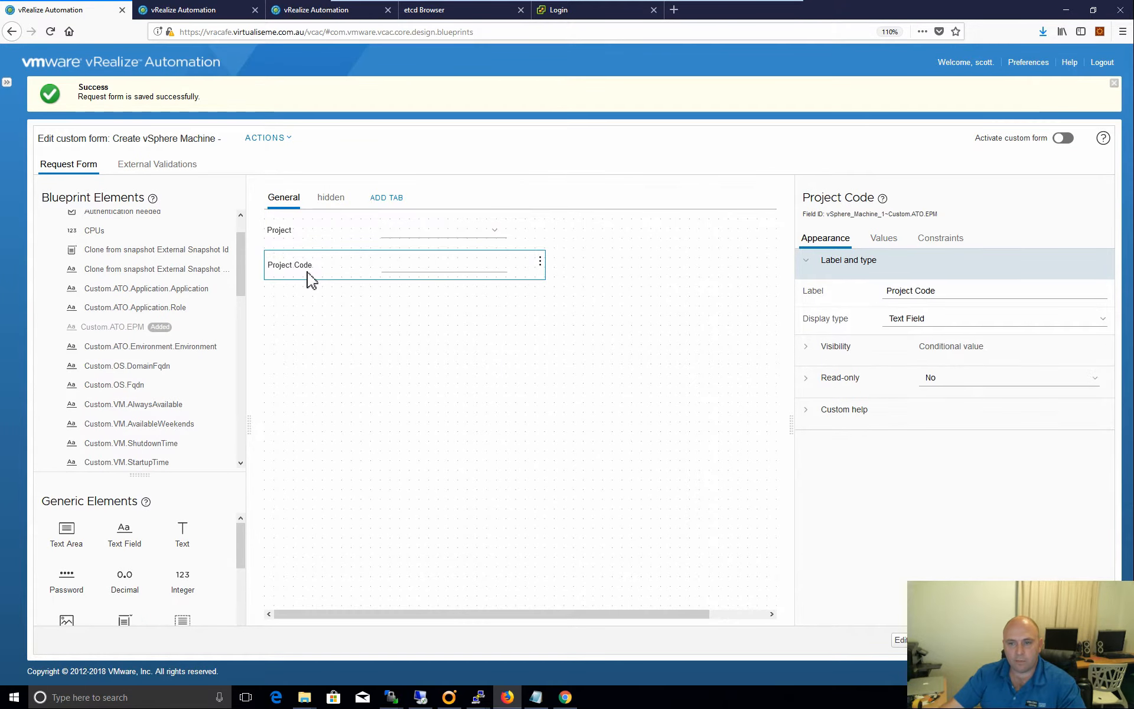
left_click(884, 237)
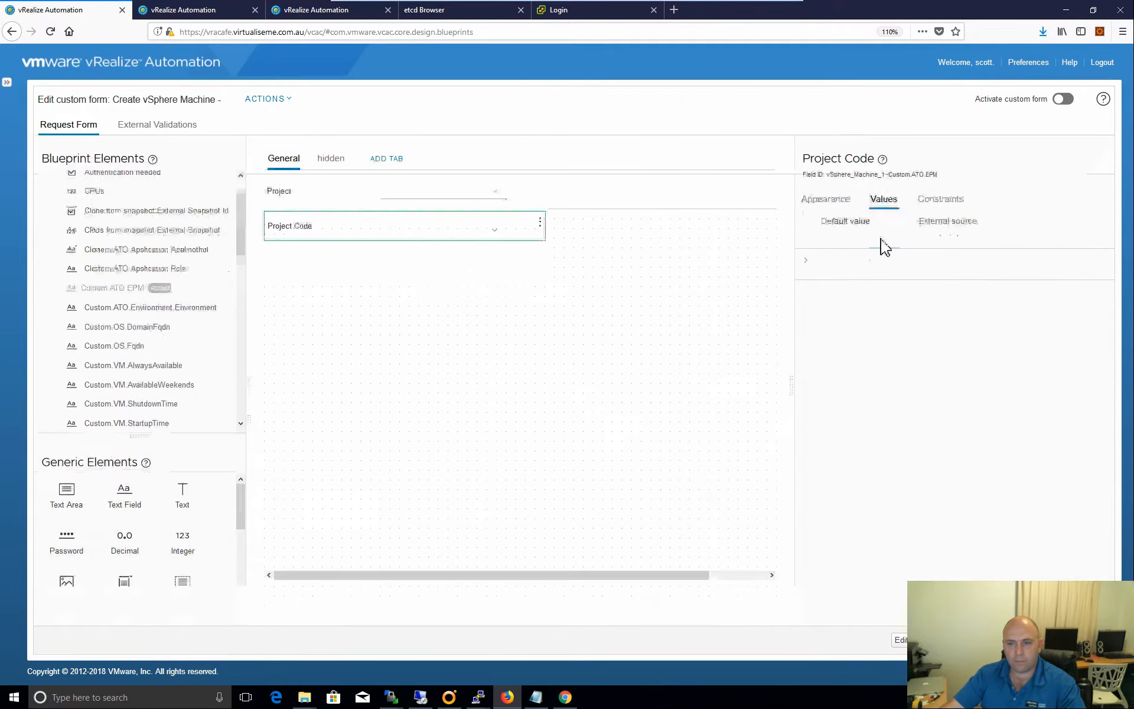
left_click(809, 222)
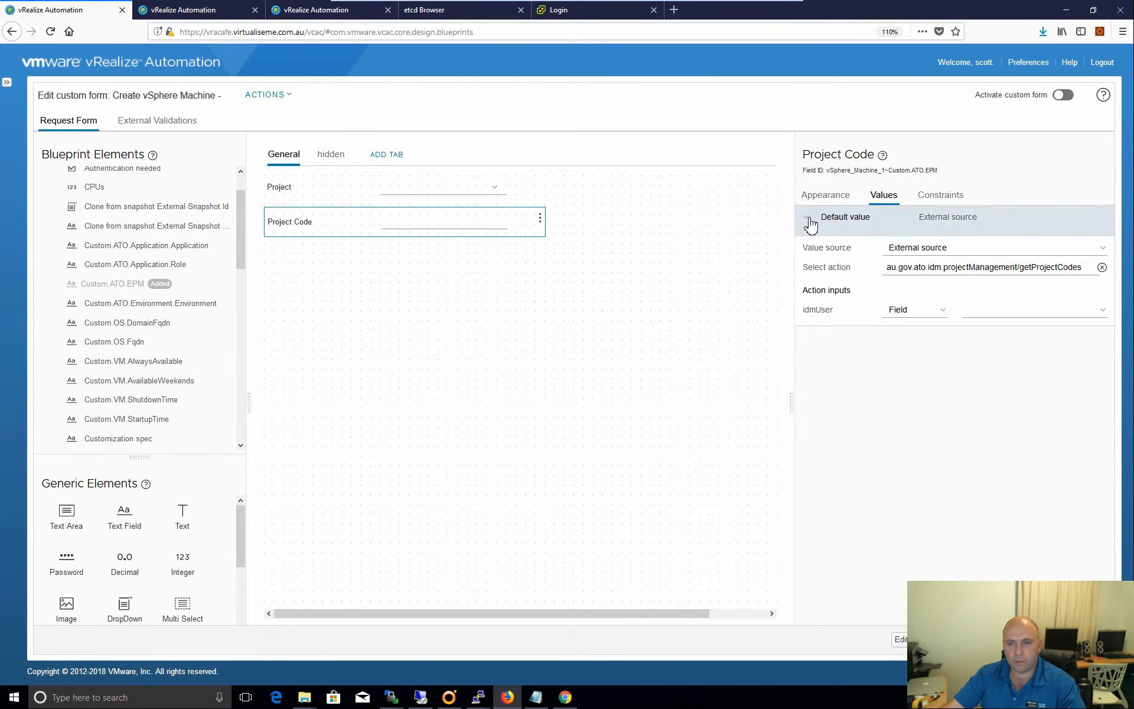
Replace Project Code's default value action with getProjectCode from the au.gov.ato.virtualMachines.requestForms.projectManagement module.
double_click(932, 267)
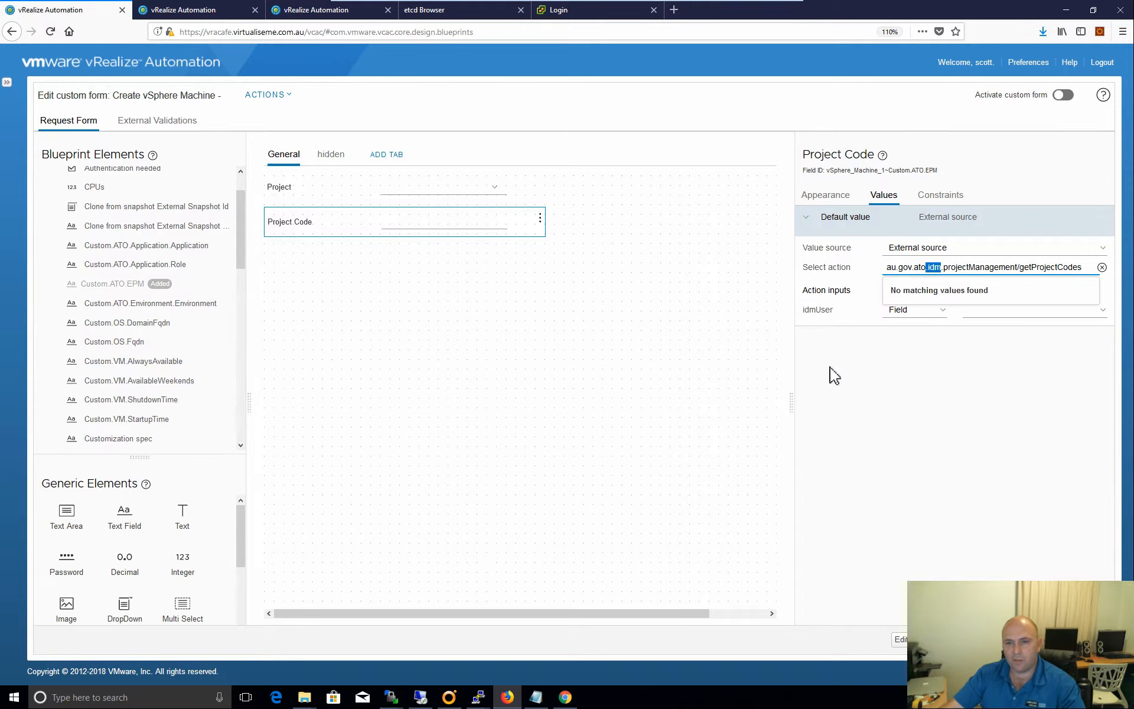
left_click(1028, 275)
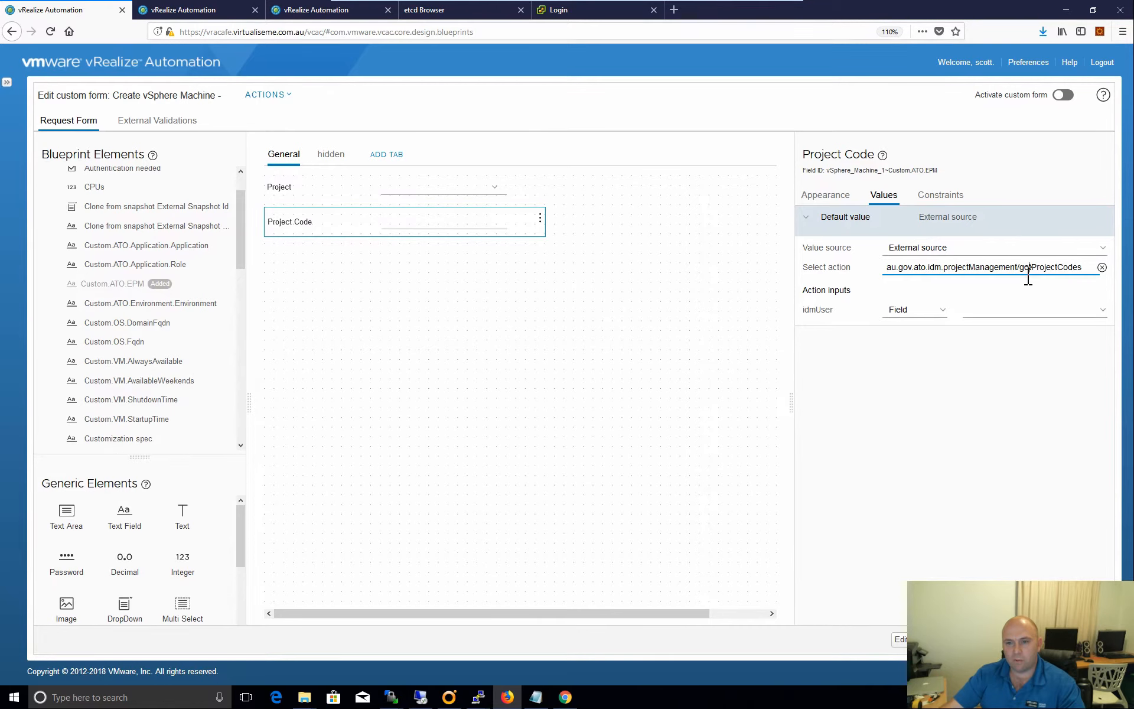
left_click_drag(1023, 276, 886, 267)
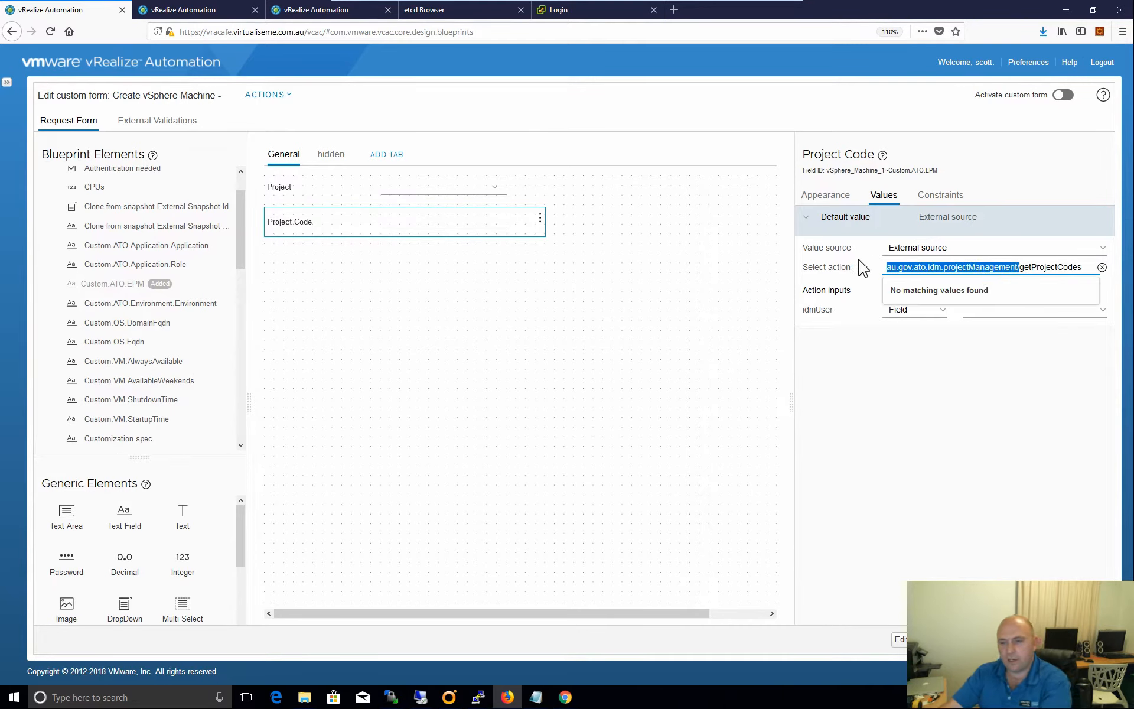
key("BackSpace")
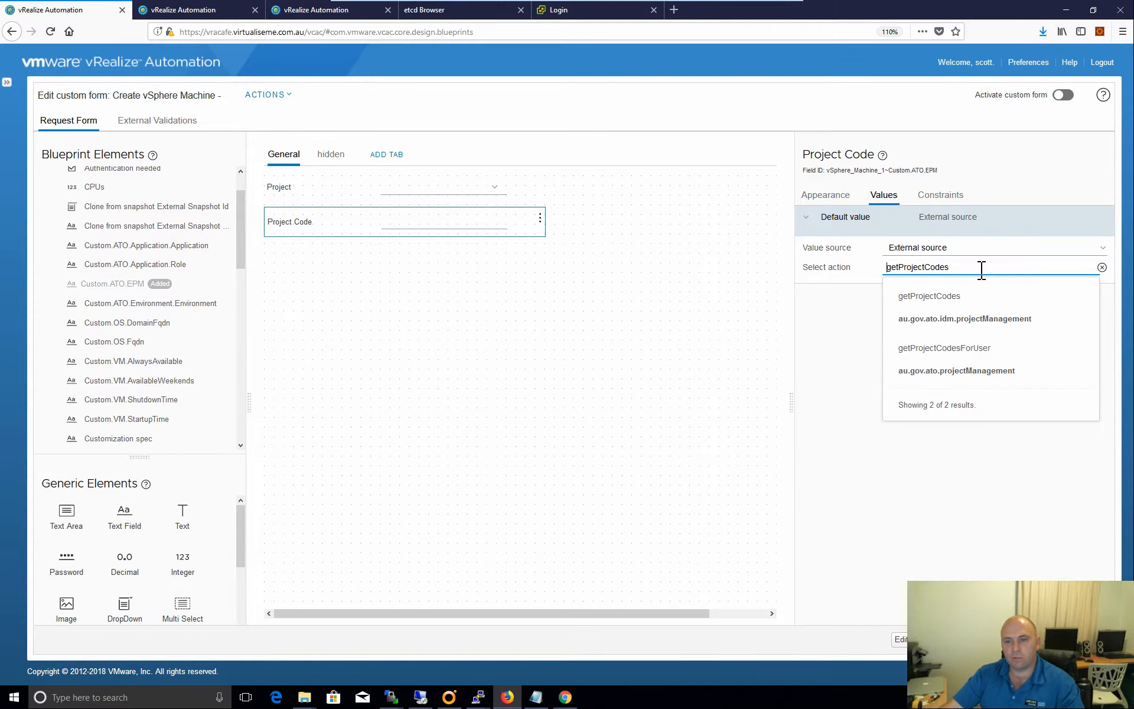
left_click(981, 269)
key("BackSpace")
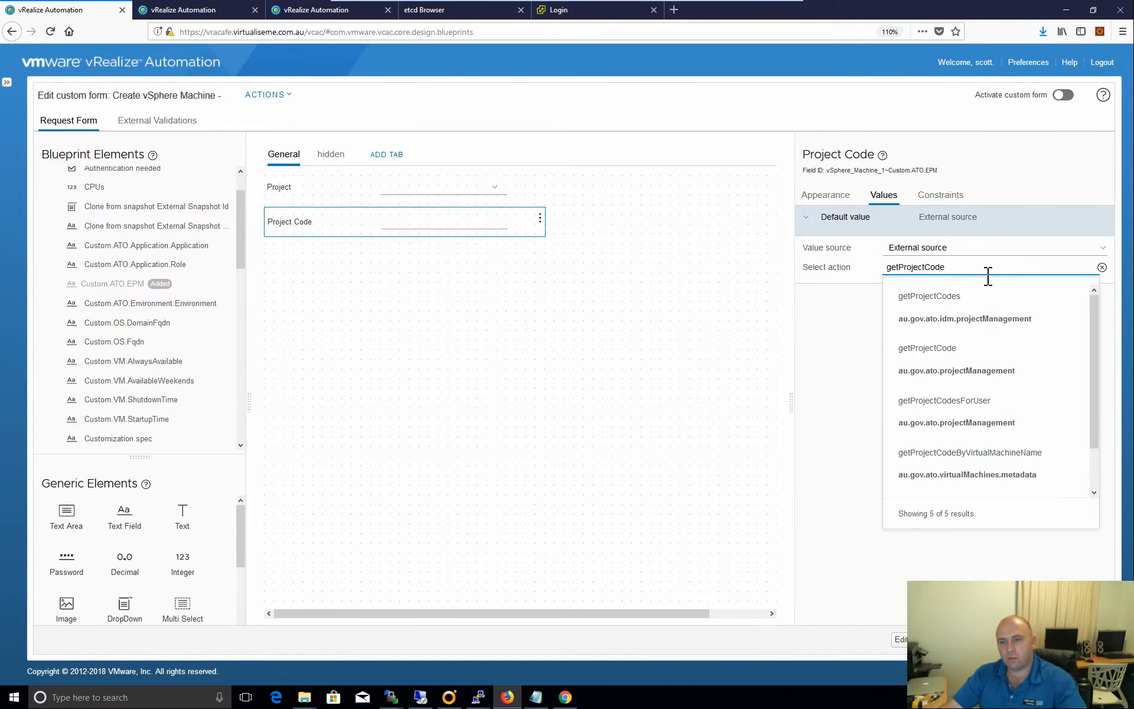
scroll(1007, 408, "down", 1)
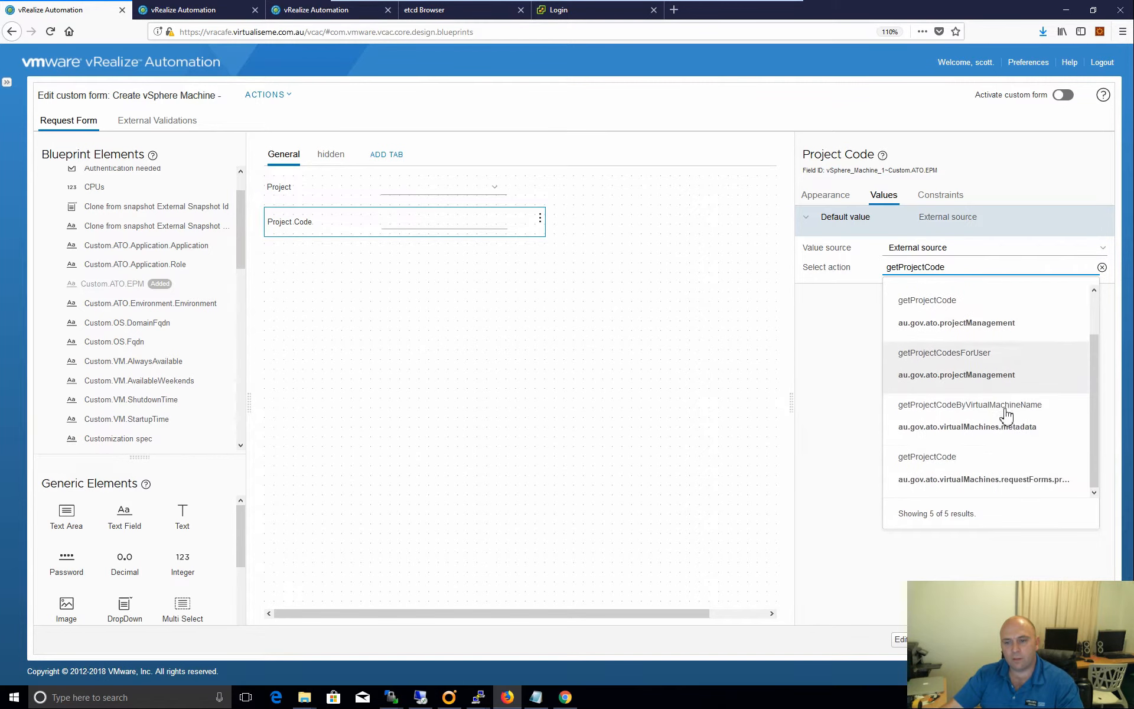
left_click(1002, 483)
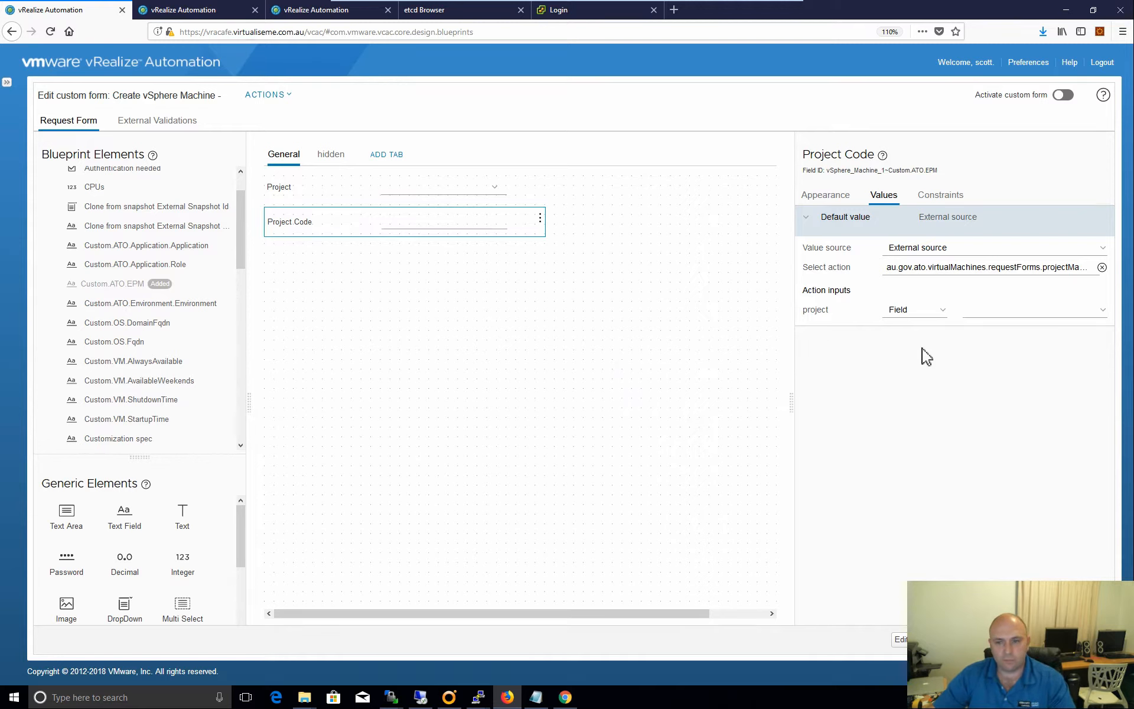
Bind the getProjectCode action's project input to the _project canvas field.
left_click(1035, 316)
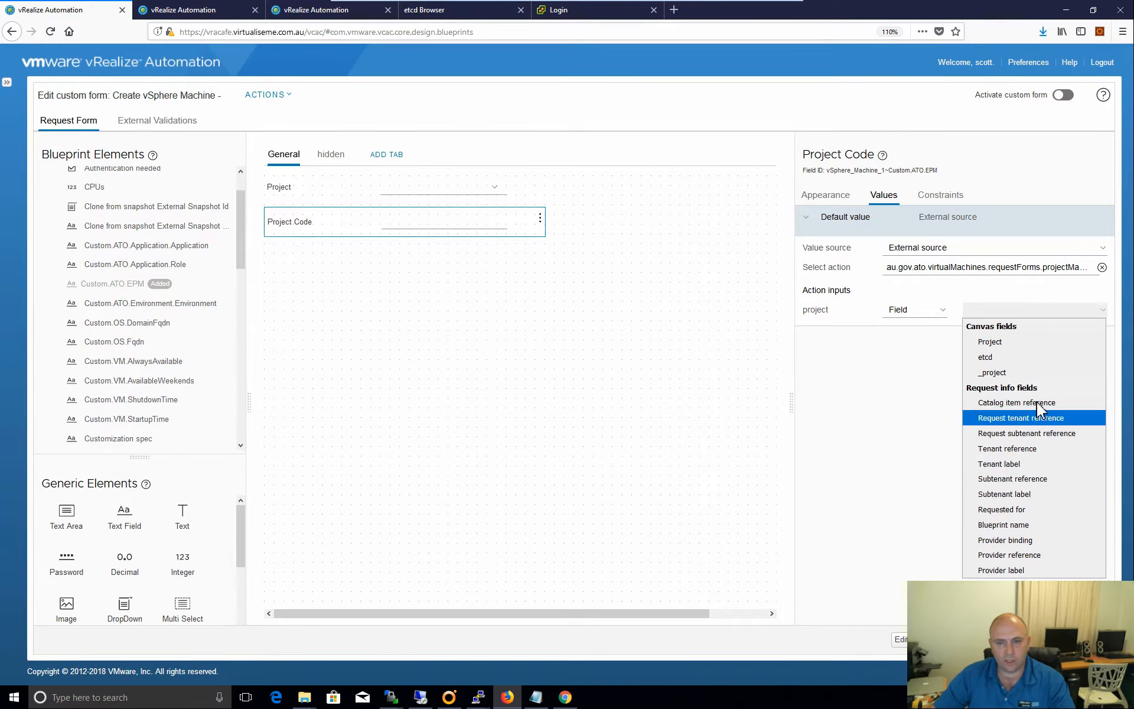
left_click(990, 342)
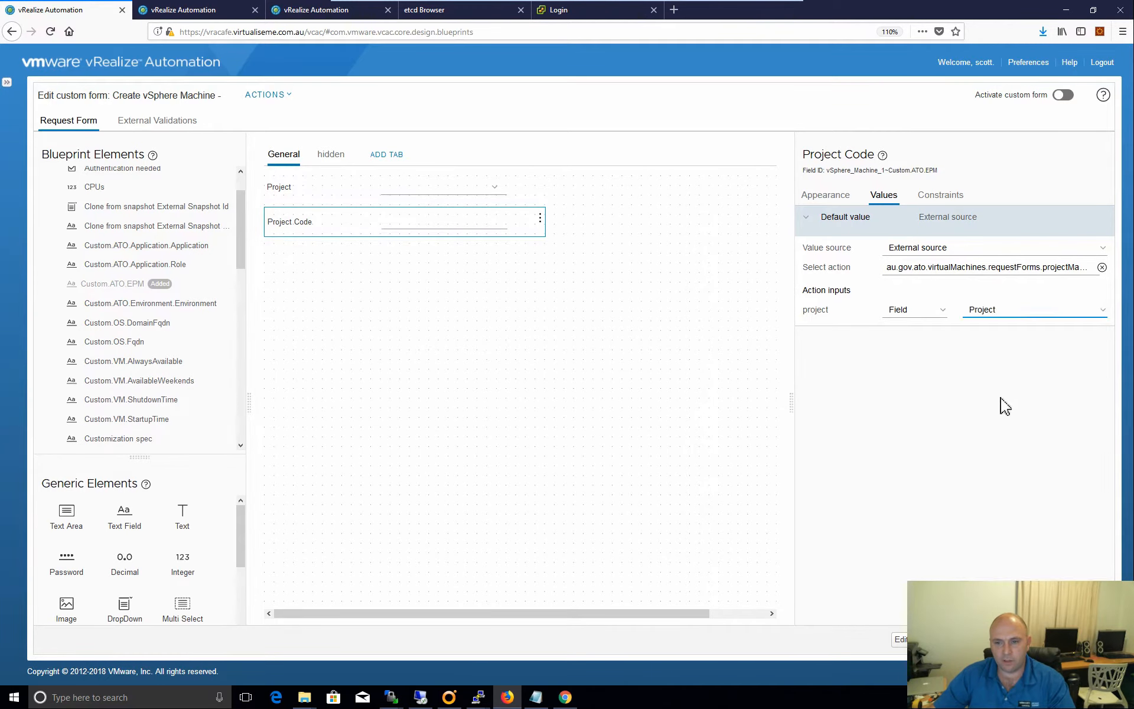
left_click(1014, 316)
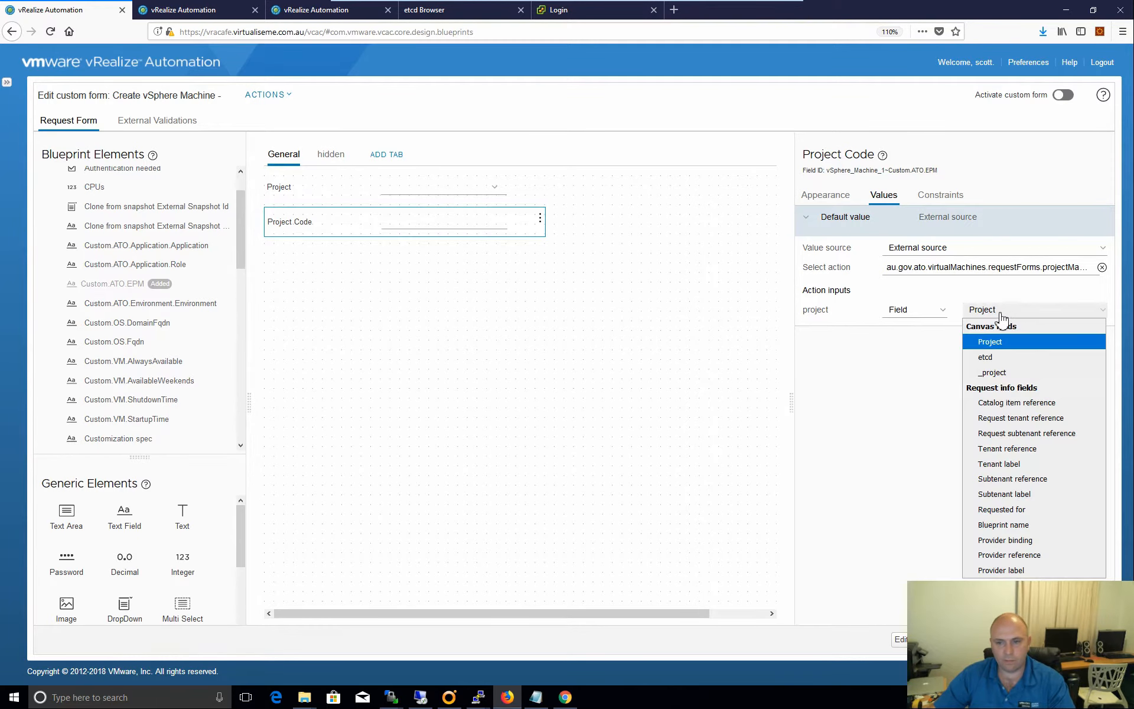
left_click(1003, 373)
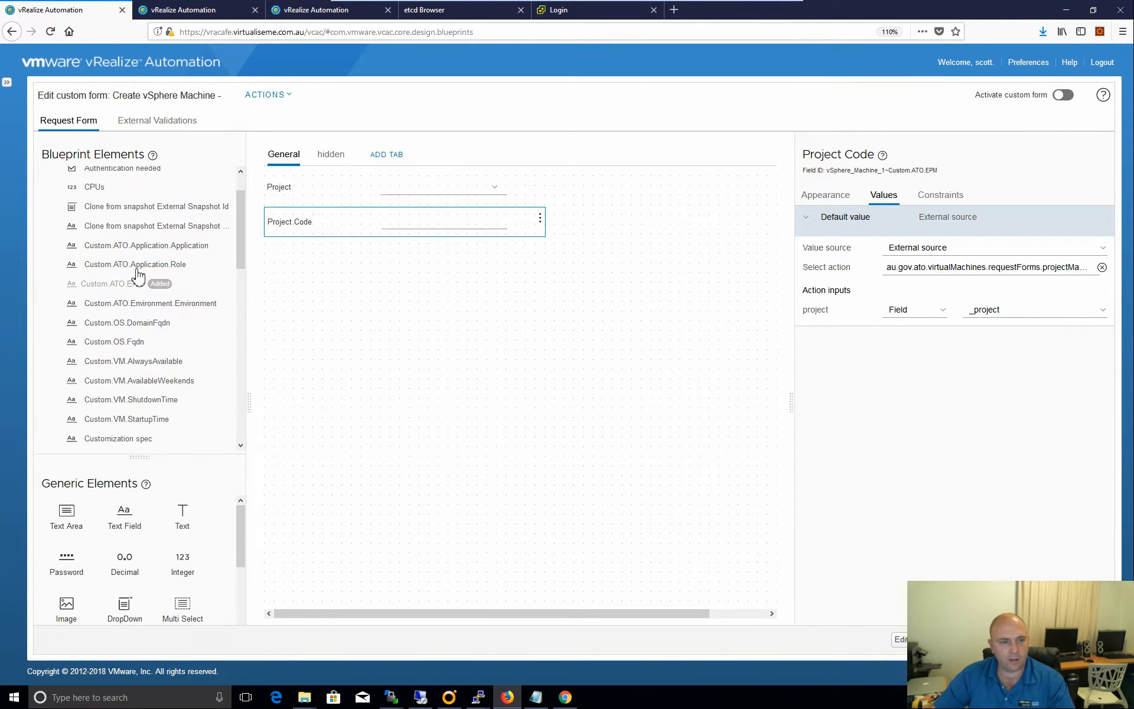
Add a generic Text Field below Project Code on the General page and label it Project Name.
scroll(181, 372, "down", 2)
scroll(180, 373, "down", 8)
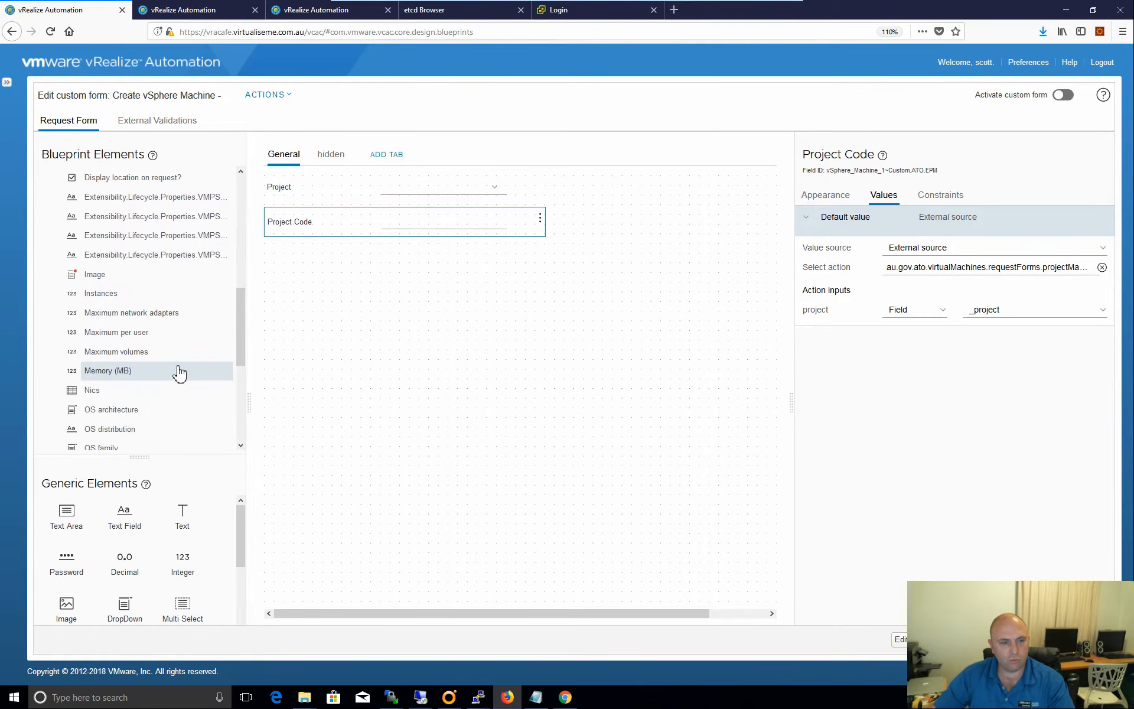
scroll(179, 370, "down", 2)
scroll(179, 368, "down", 7)
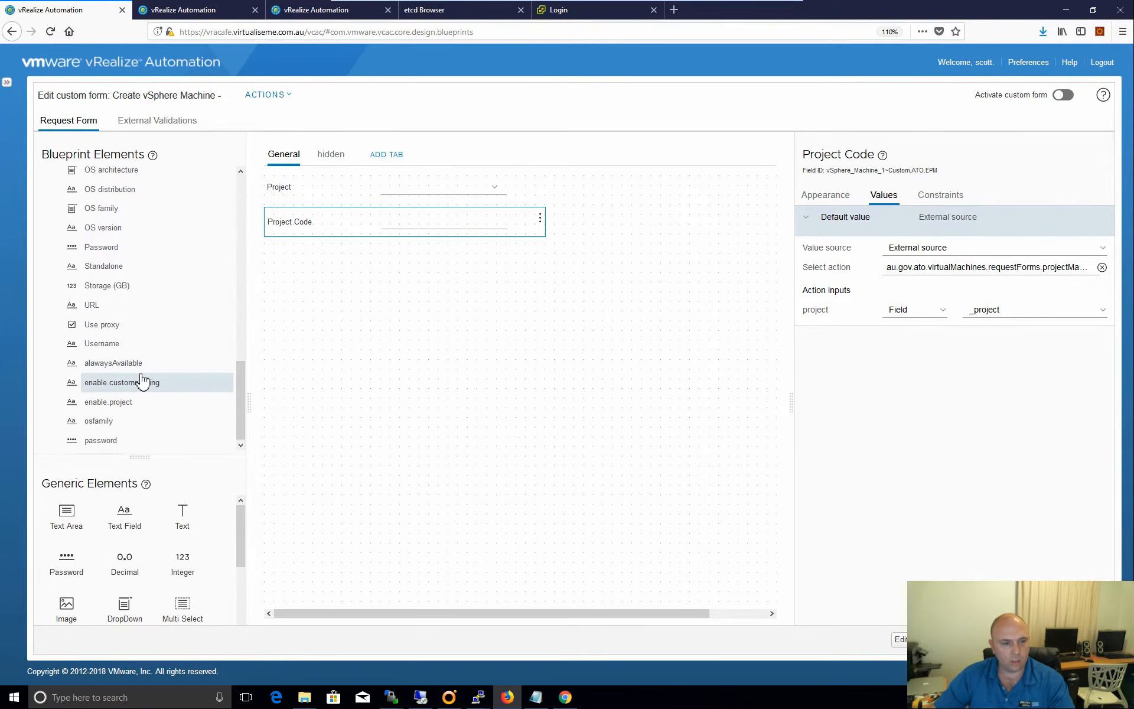
scroll(142, 375, "up", 12)
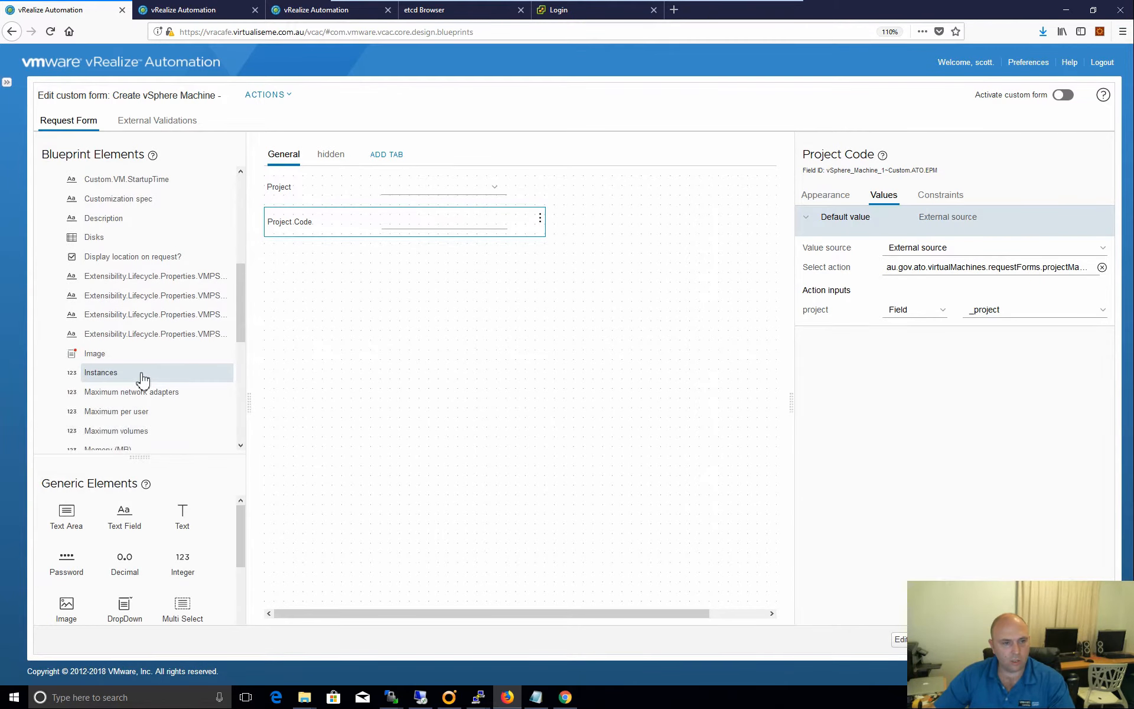
scroll(142, 378, "up", 10)
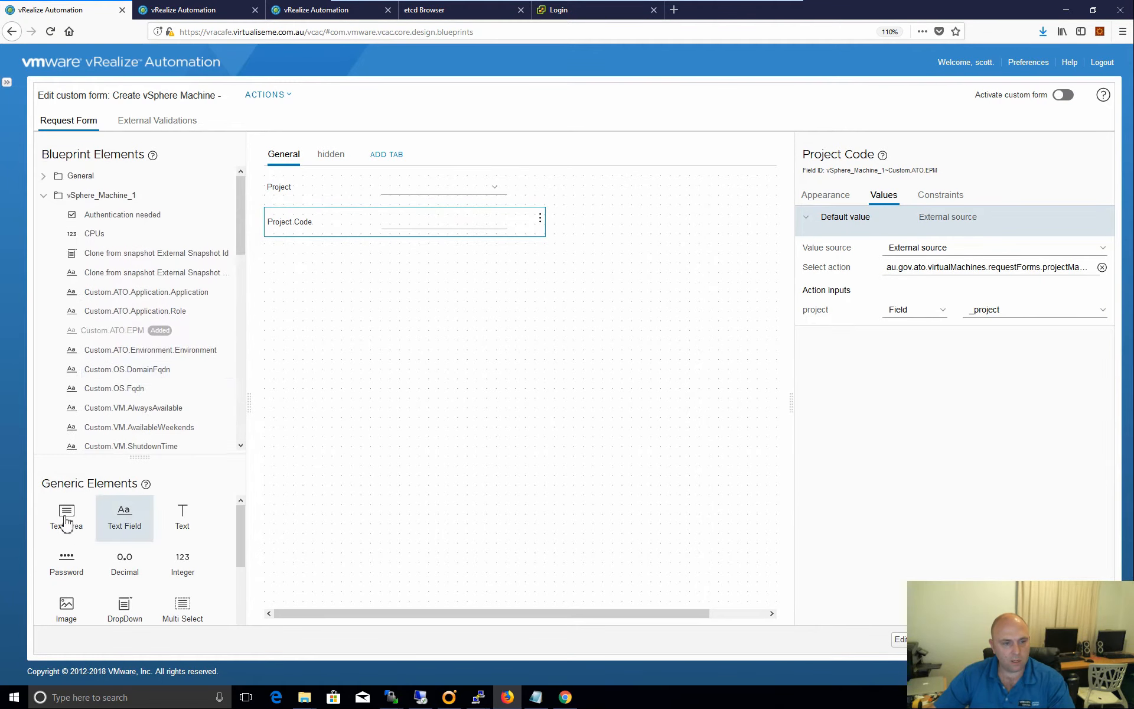
left_click_drag(123, 523, 316, 254)
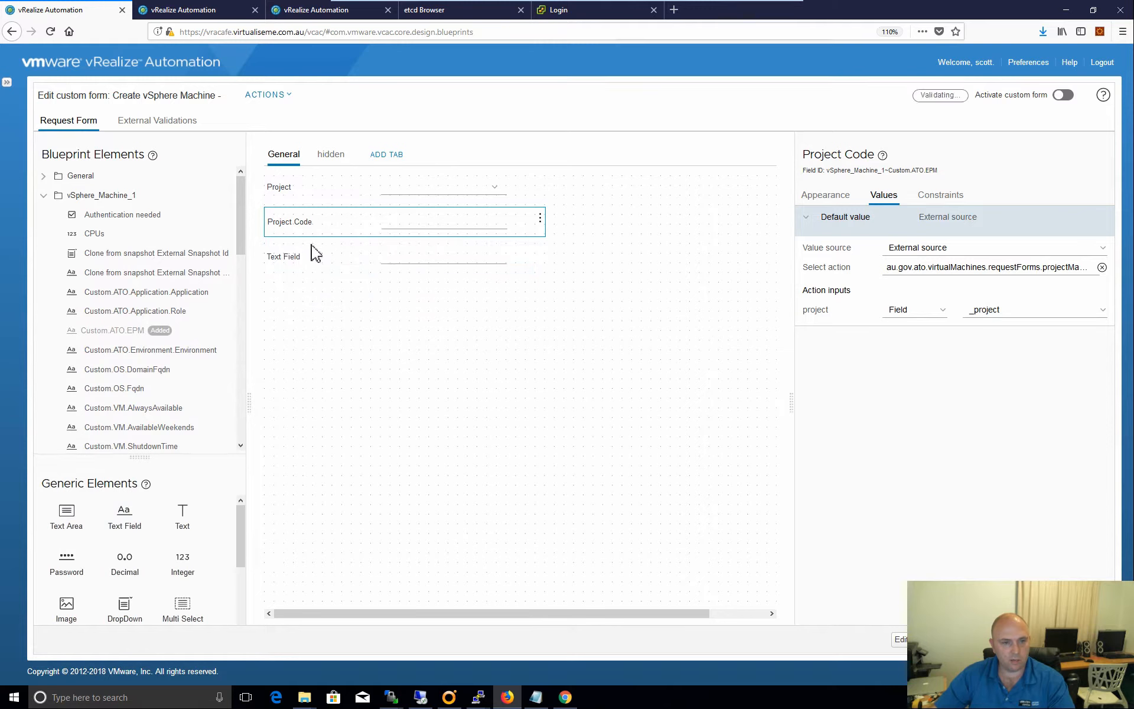
left_click(303, 261)
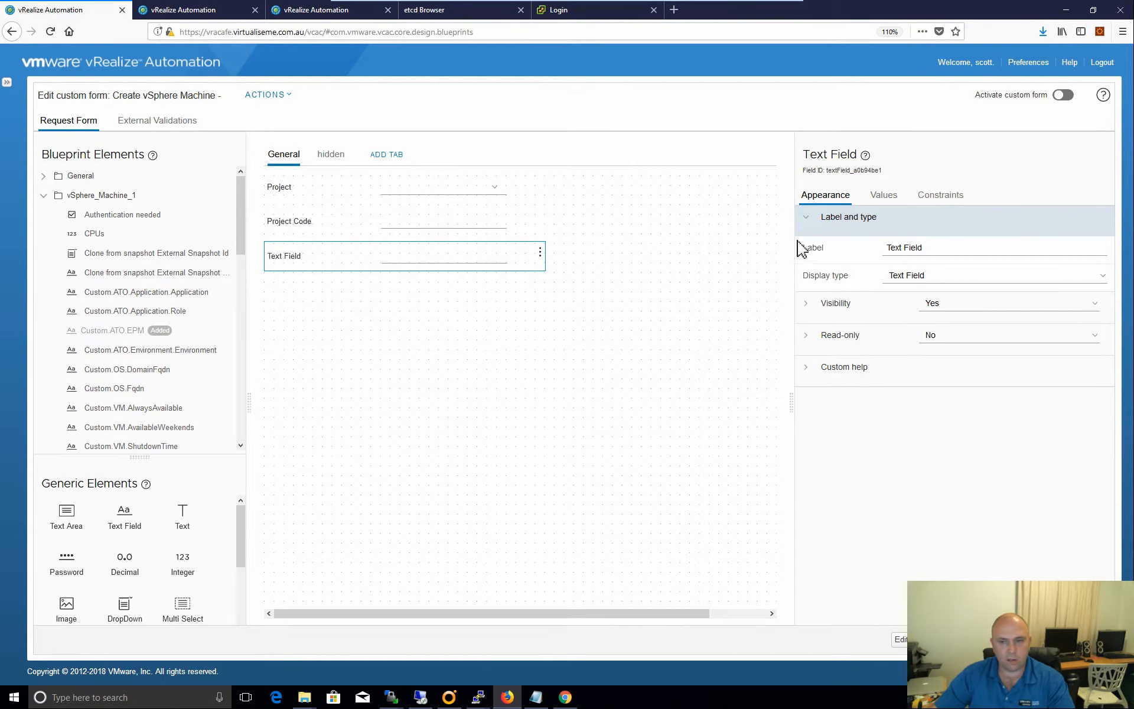
left_click(947, 250)
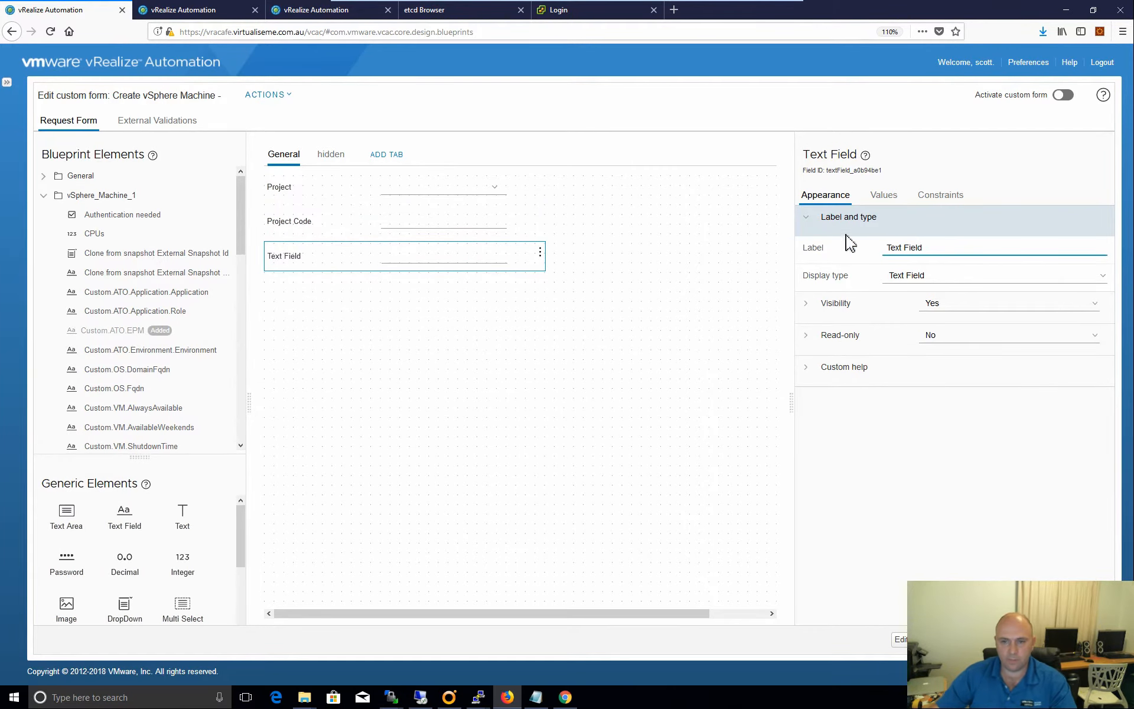
key("ctrl+a")
type("Project Name")
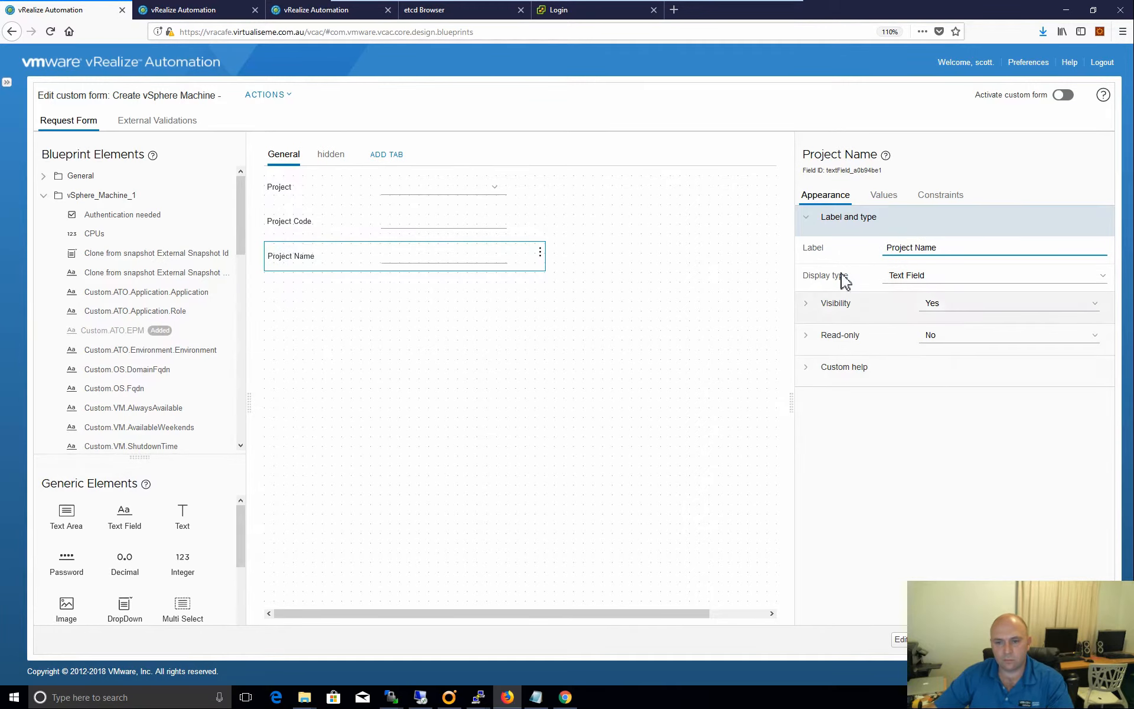
Make Project Name's visibility a conditional value set to Yes if Project is not equal to "".
left_click(805, 305)
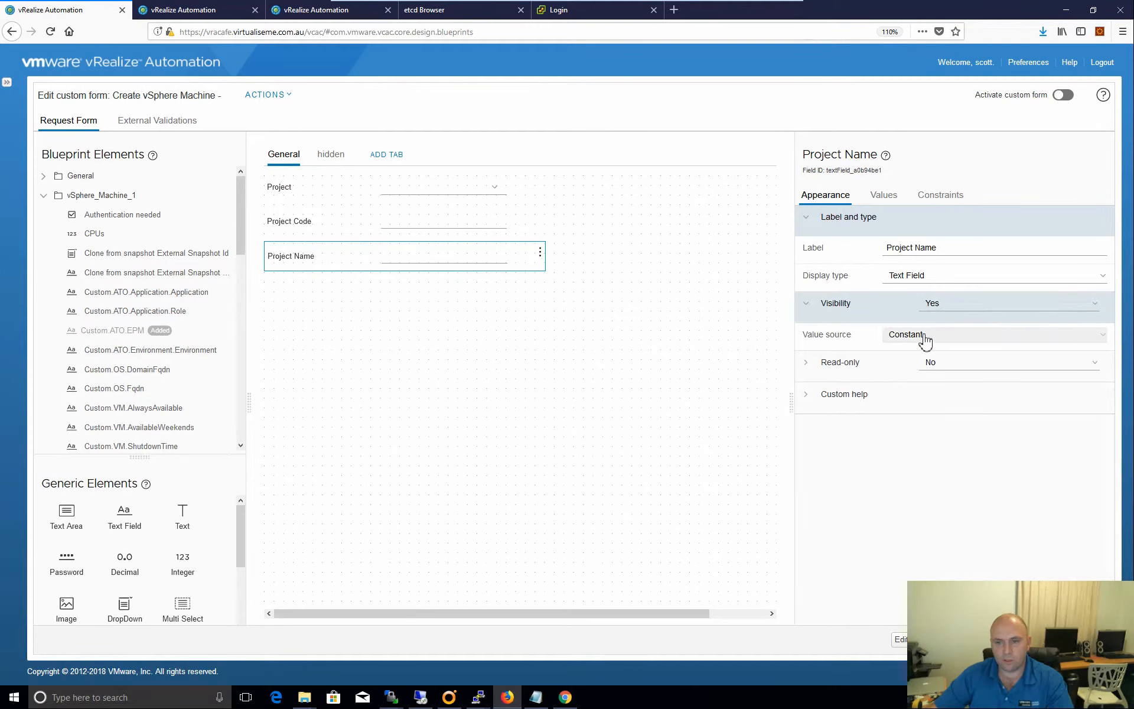
left_click(927, 334)
left_click(922, 365)
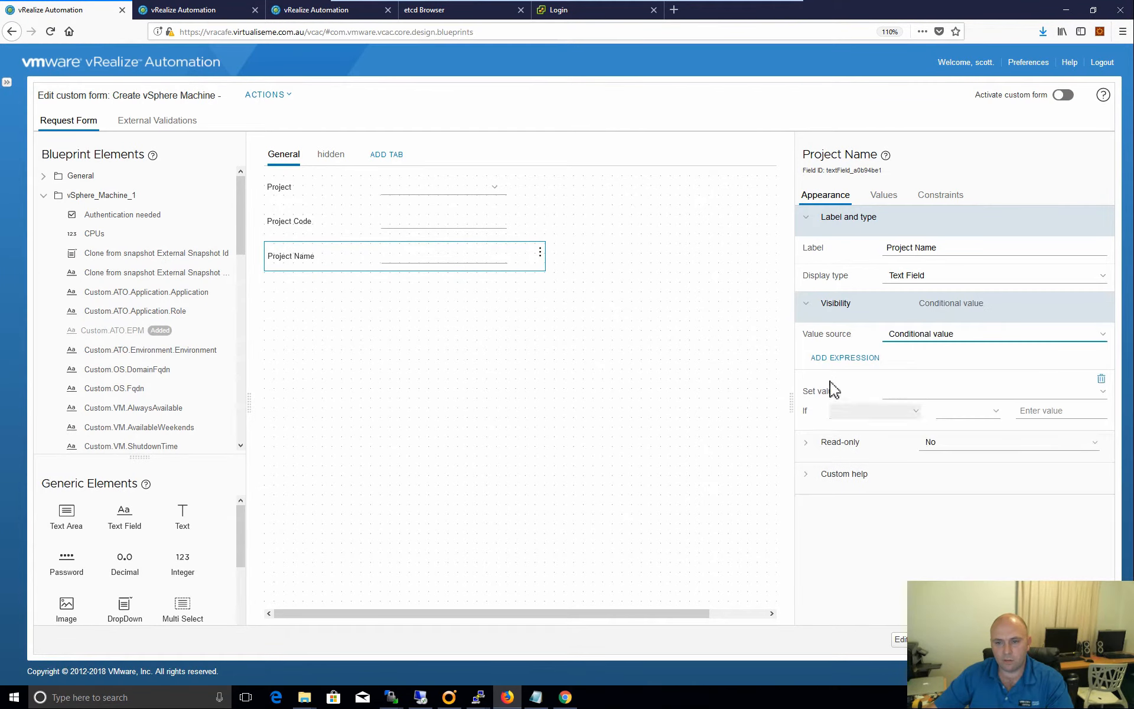
left_click(932, 395)
left_click(922, 410)
left_click(889, 413)
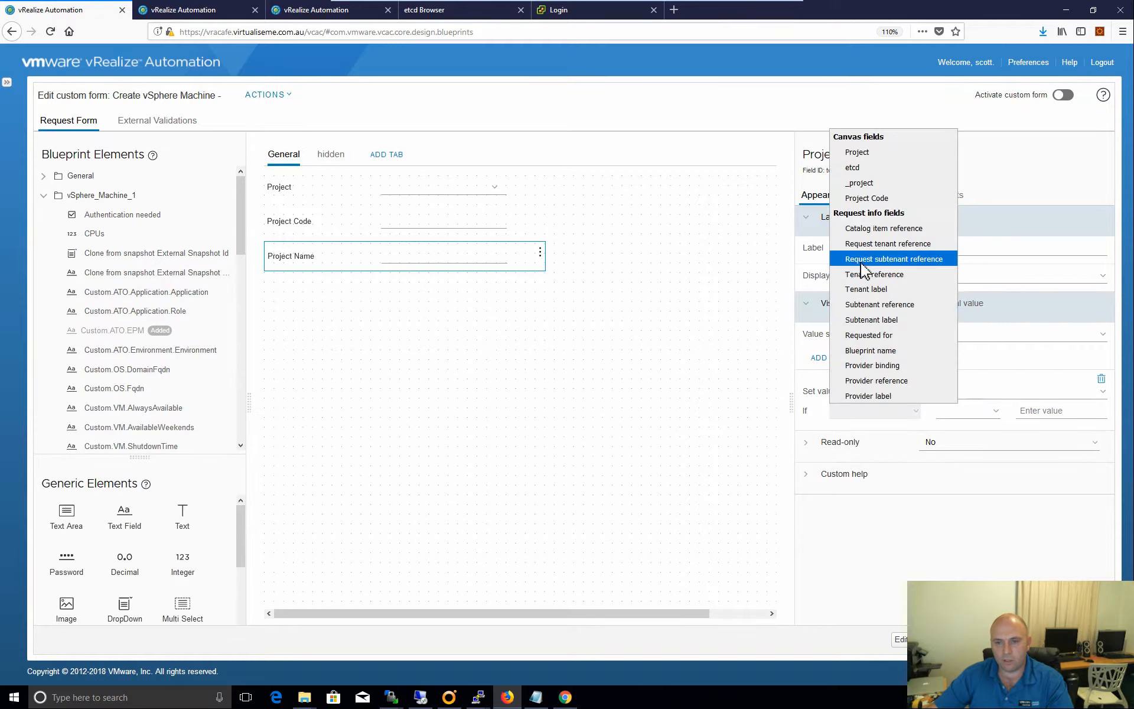
left_click(879, 154)
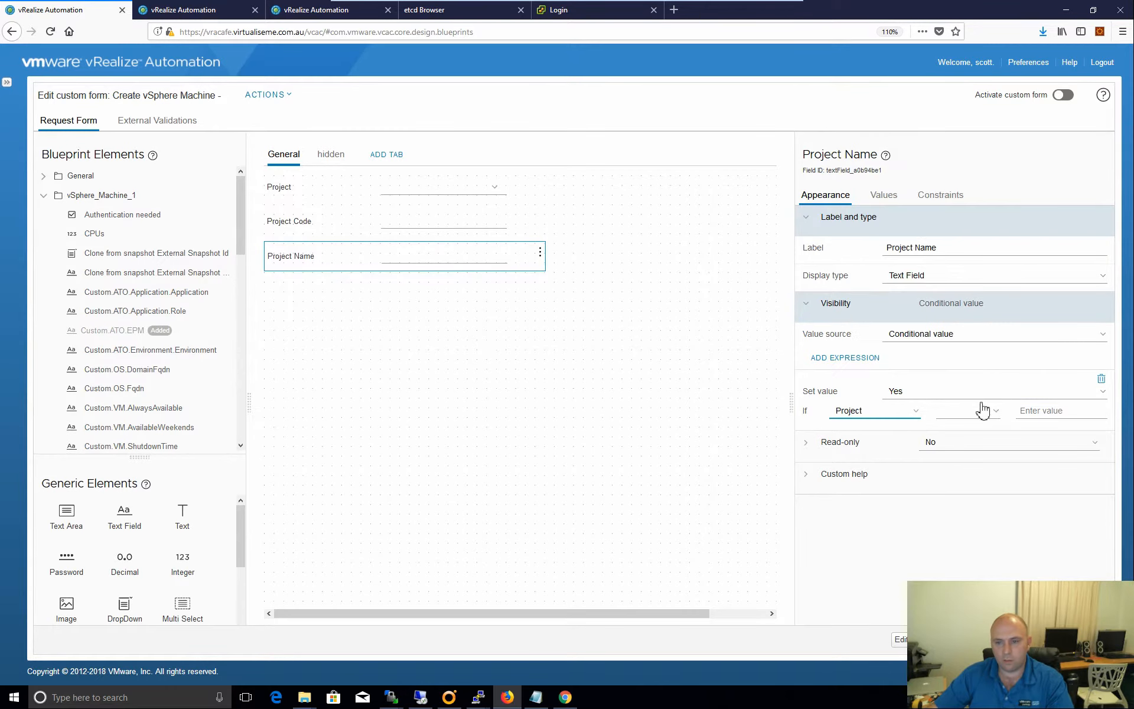
left_click(978, 411)
left_click(955, 448)
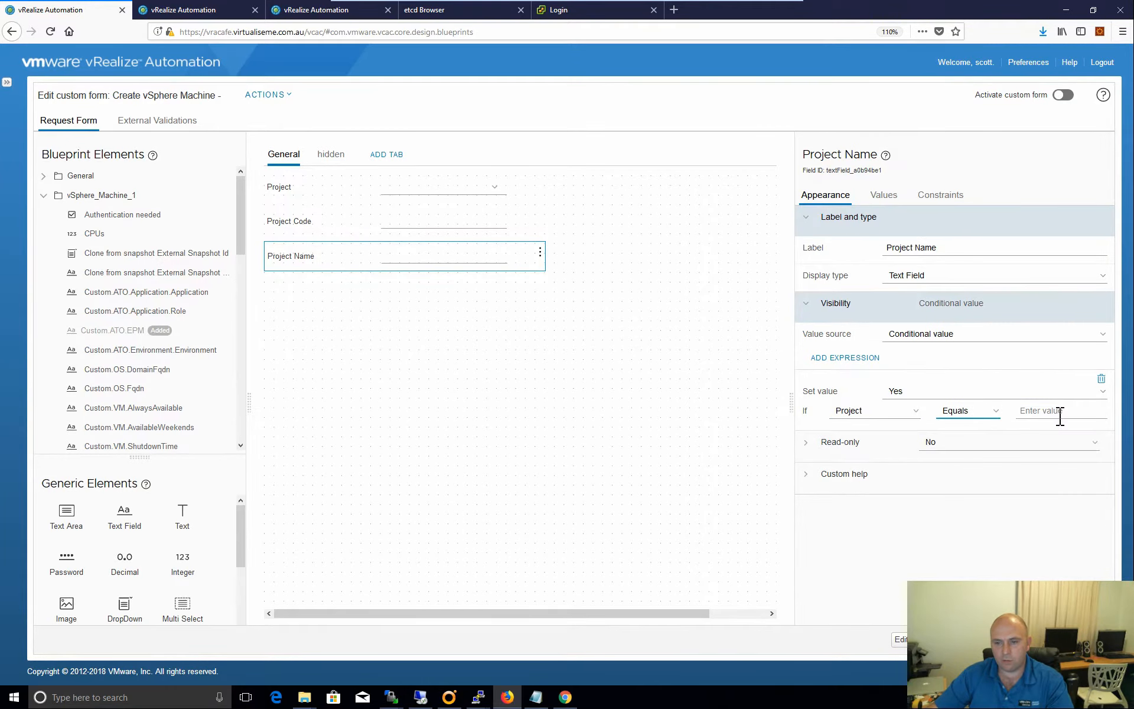
left_click(1061, 414)
left_click(999, 412)
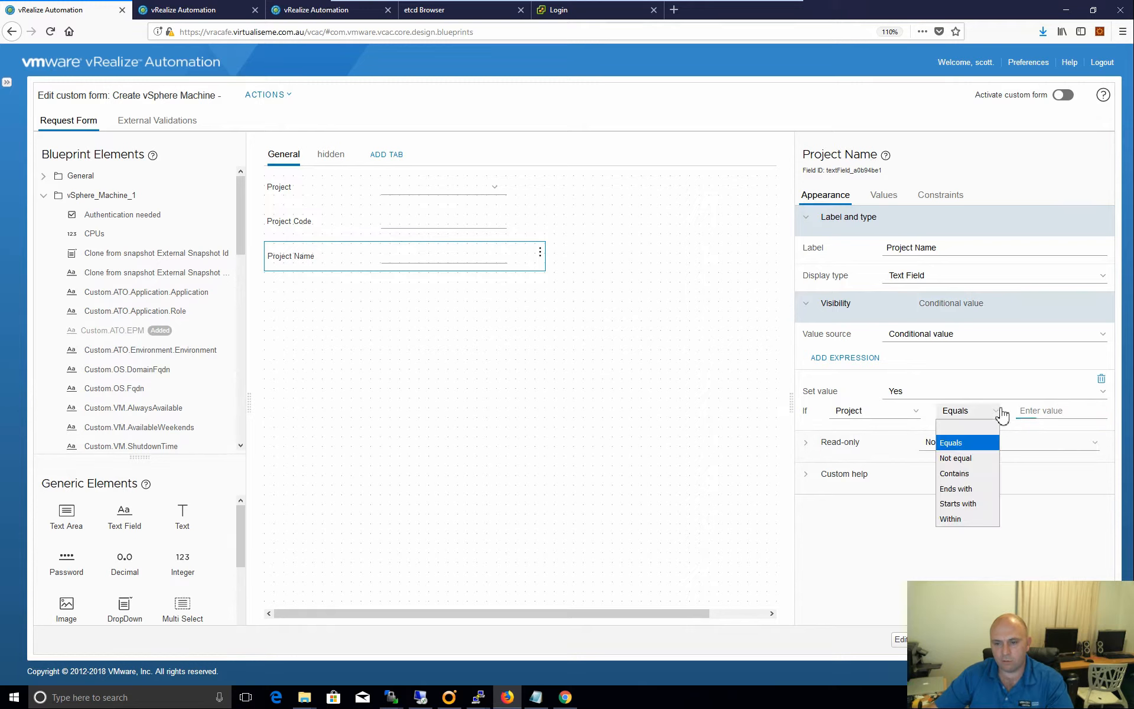
left_click(955, 458)
left_click(1032, 411)
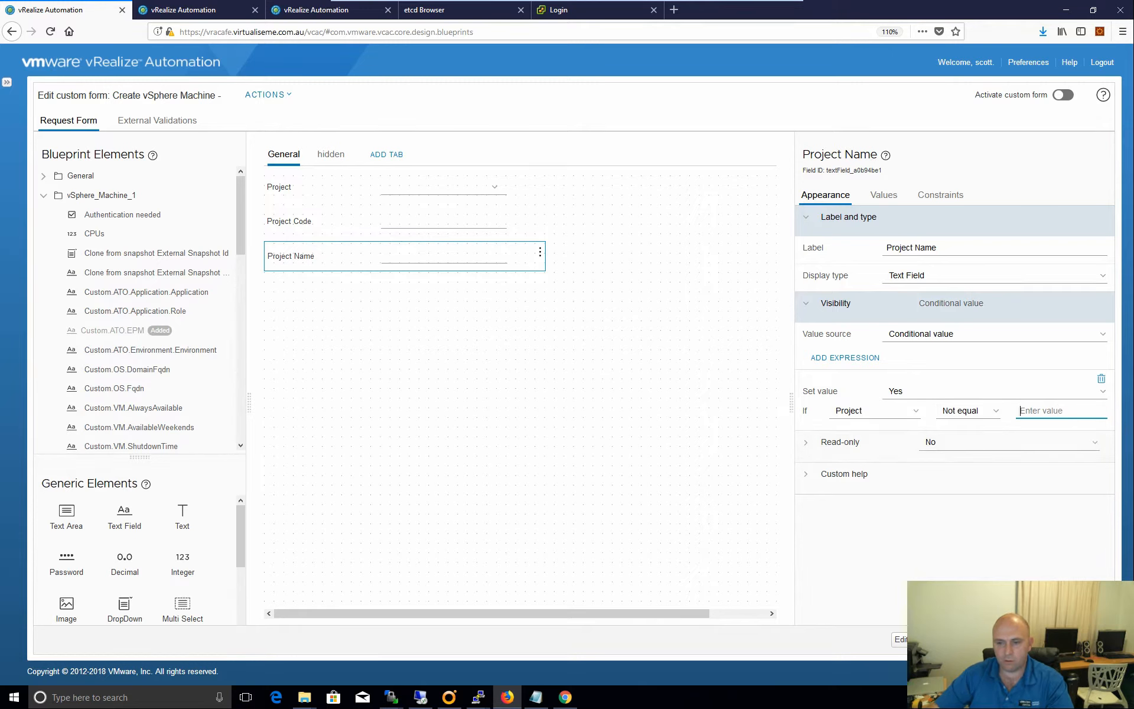
type("\"\"")
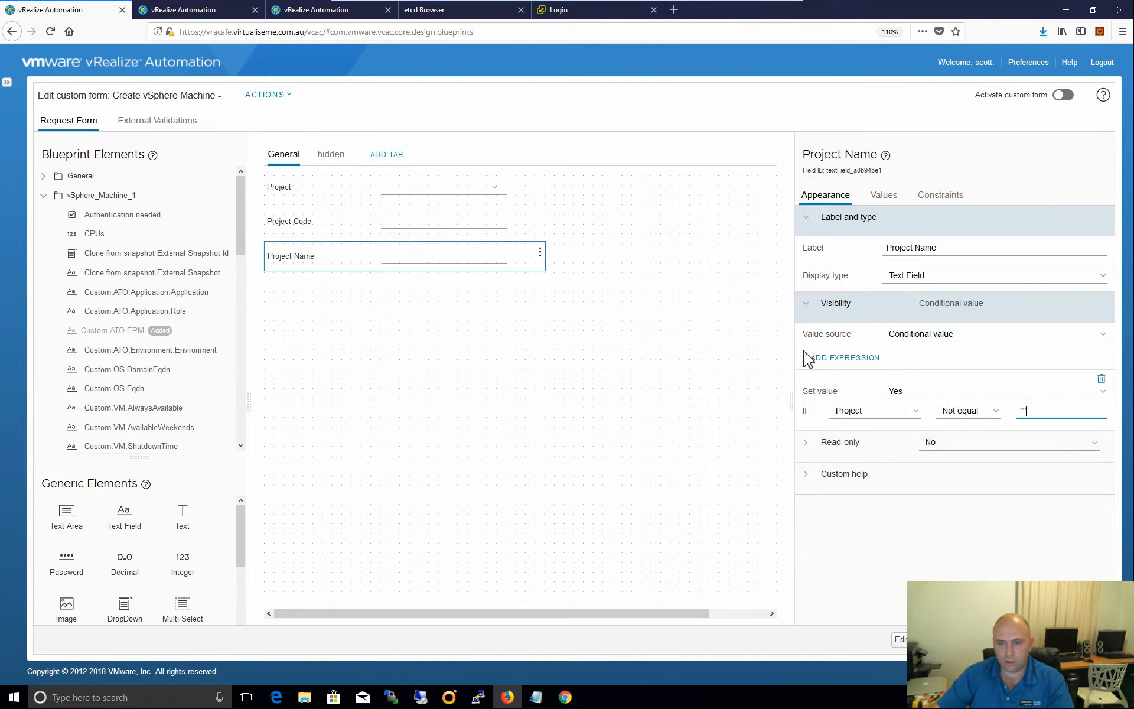
Add a second visibility expression to Project Name that sets No if Project equals "".
left_click(862, 362)
left_click(859, 362)
left_click(919, 449)
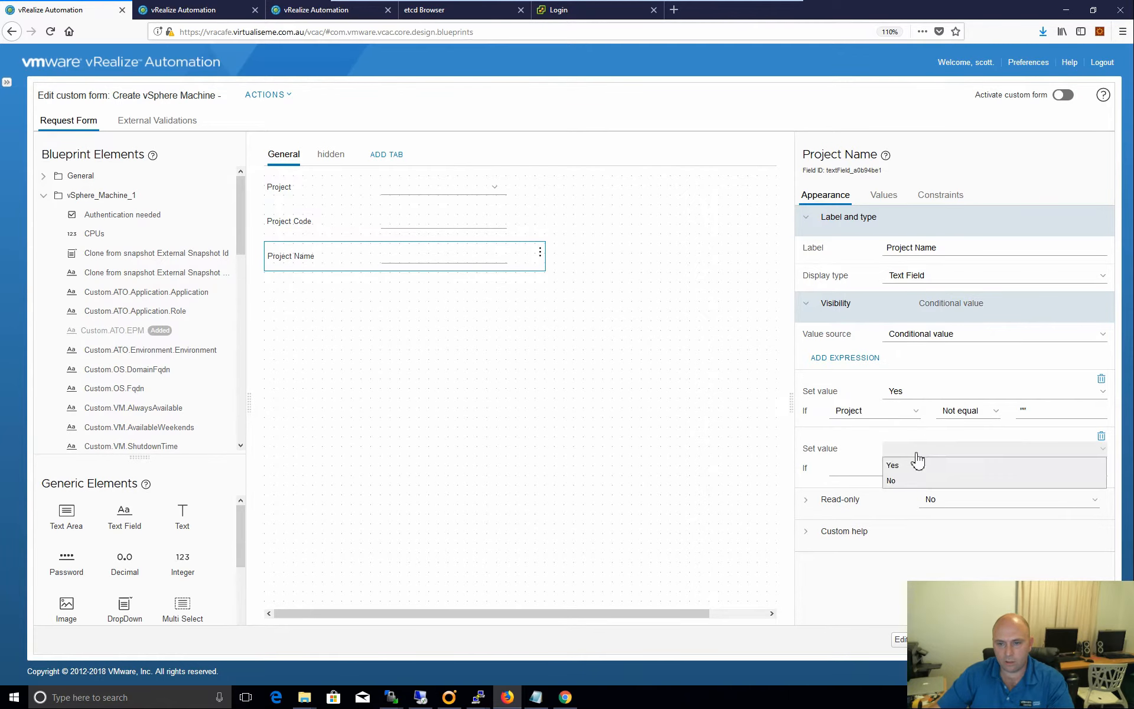
left_click(883, 480)
left_click(880, 472)
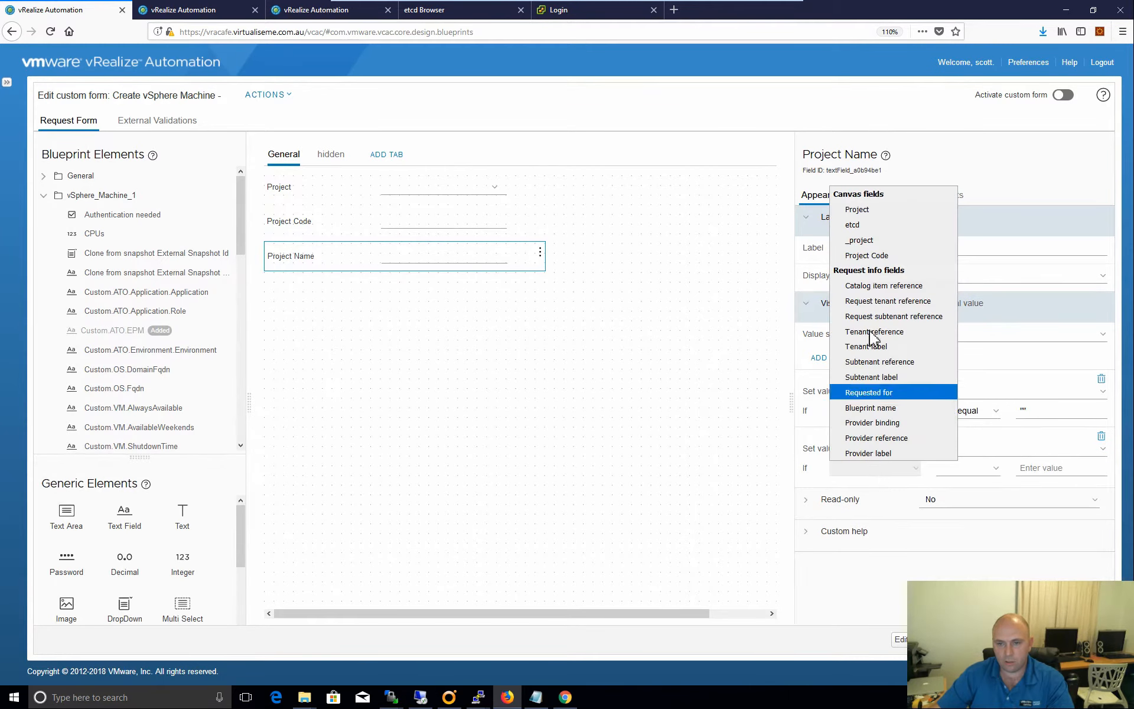
left_click(851, 211)
left_click(969, 473)
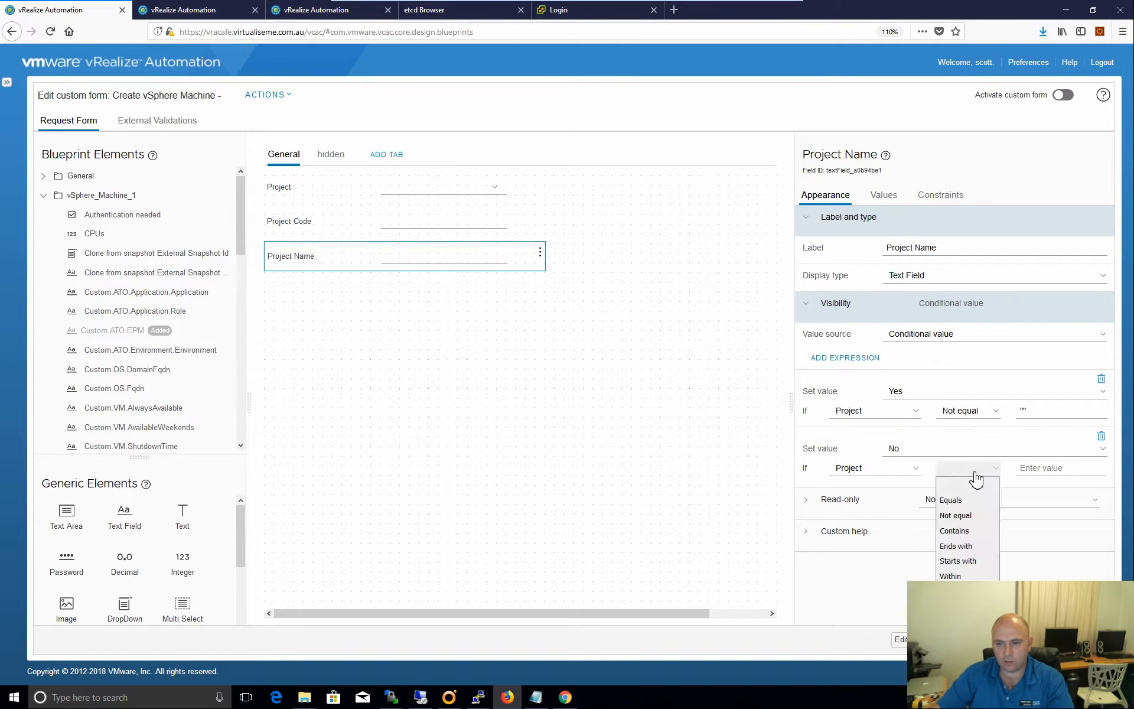
left_click(974, 500)
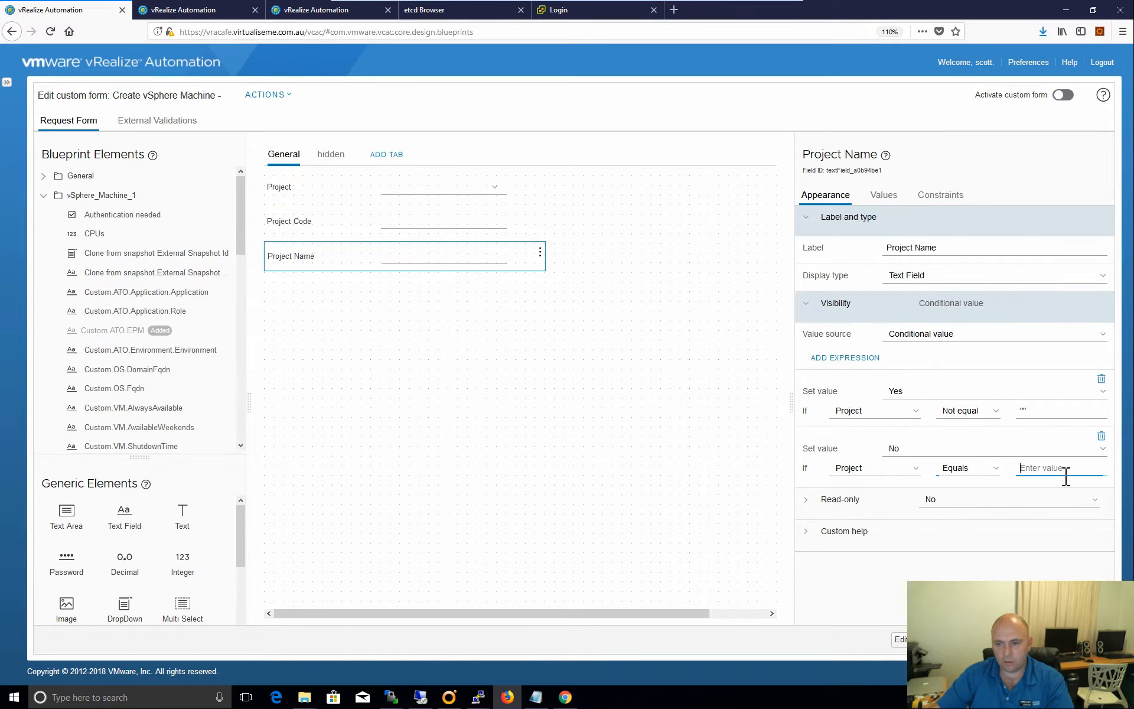
type("\"\"")
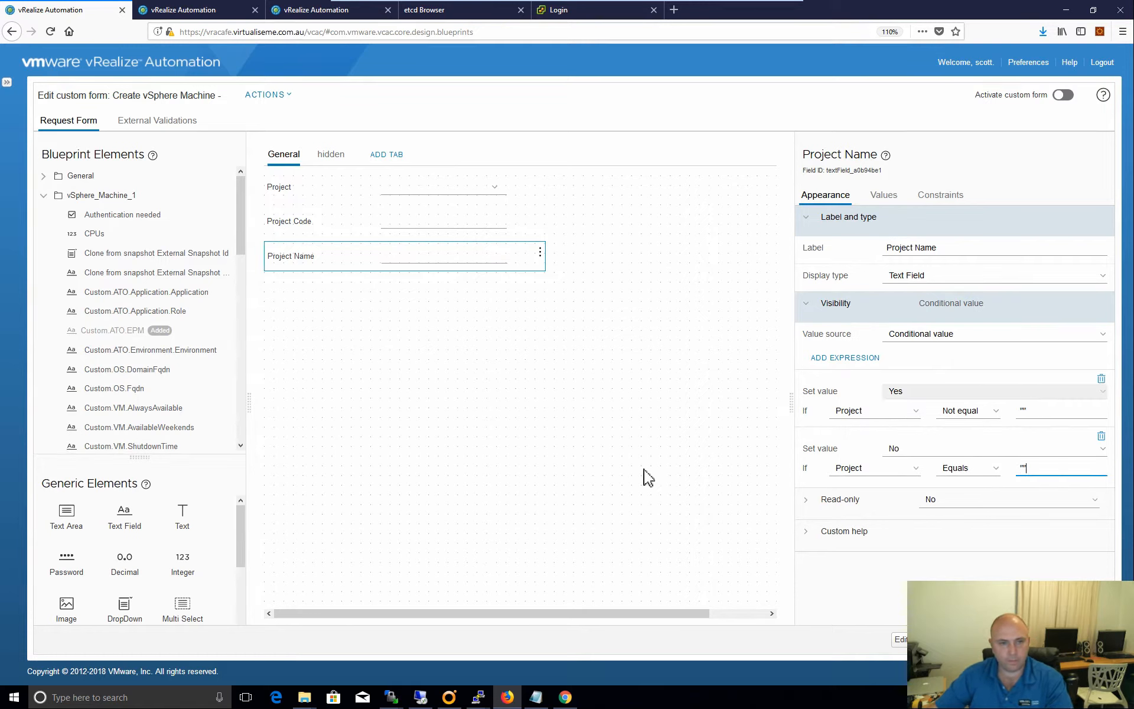
Activate and save the custom form, and publish the Create vSphere Machine - video demo blueprint.
left_click(484, 401)
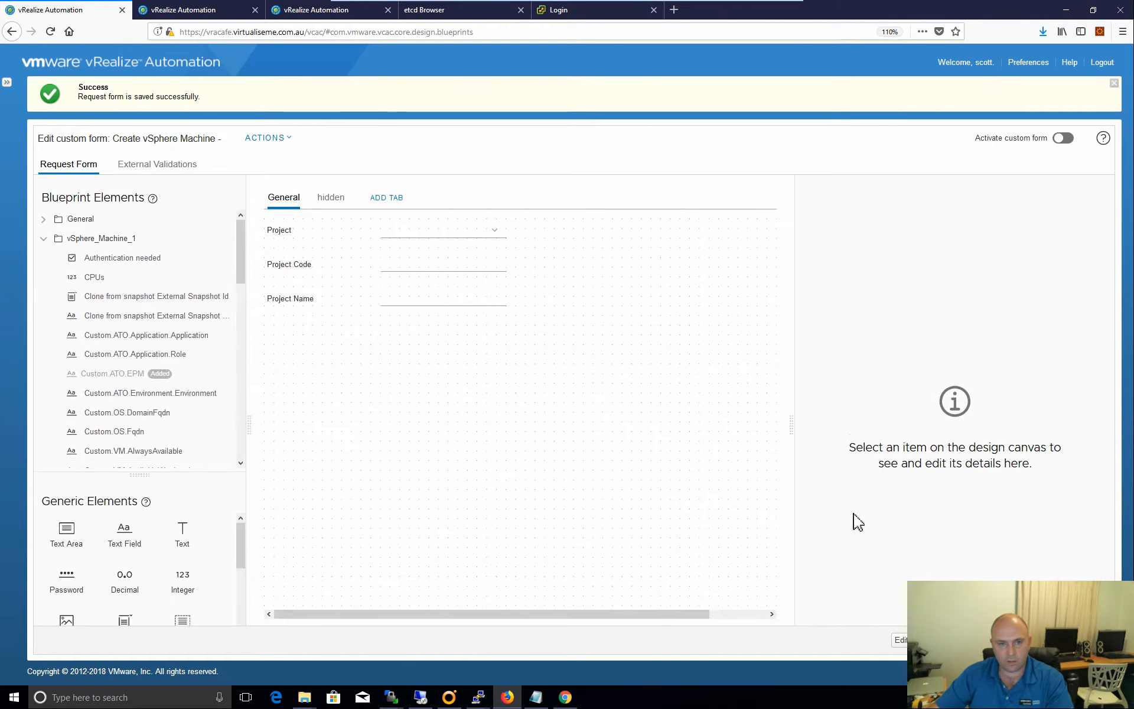
left_click(1032, 640)
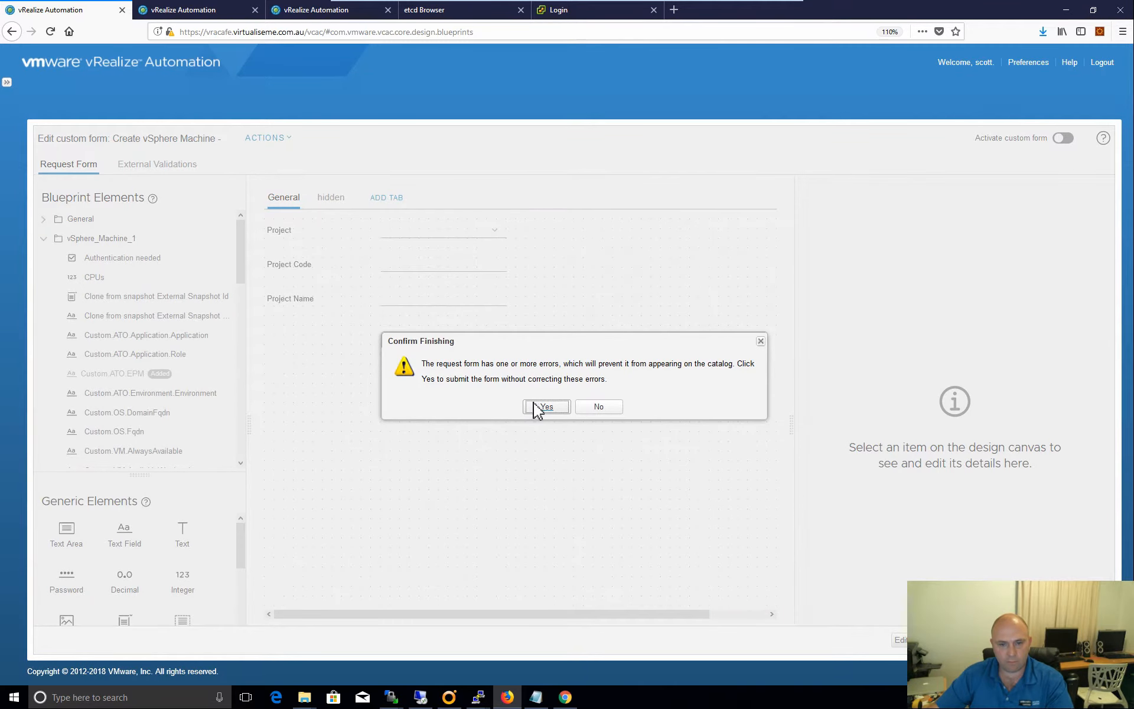
left_click(593, 363)
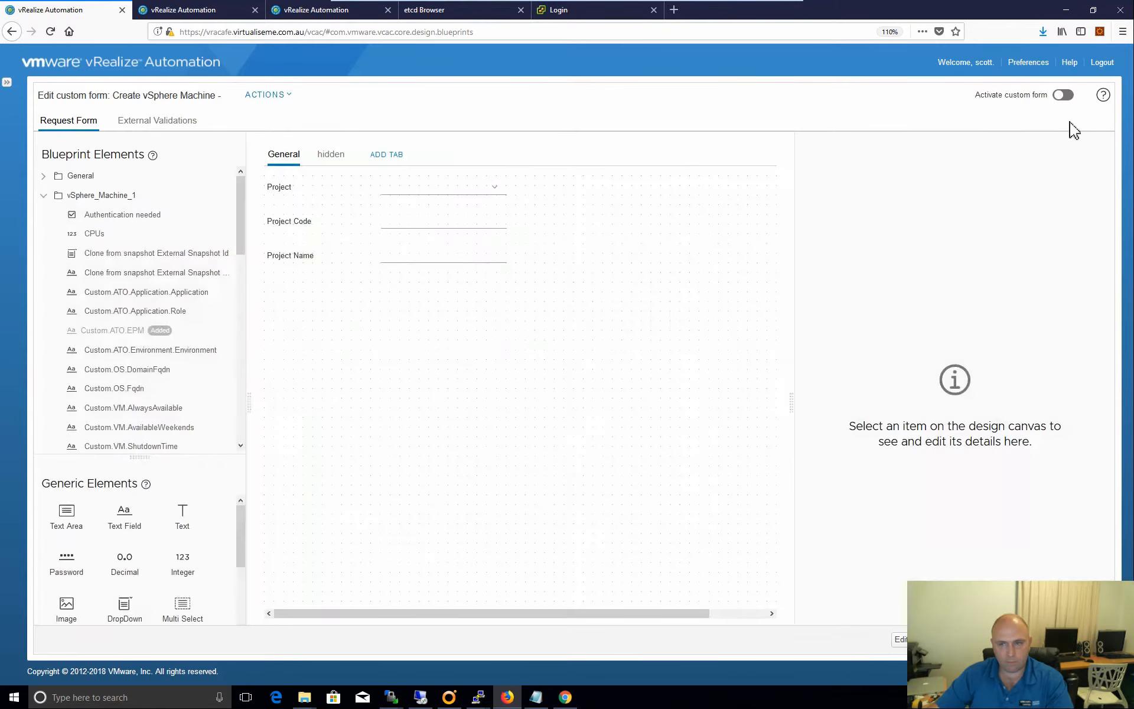
left_click(1066, 97)
left_click(941, 96)
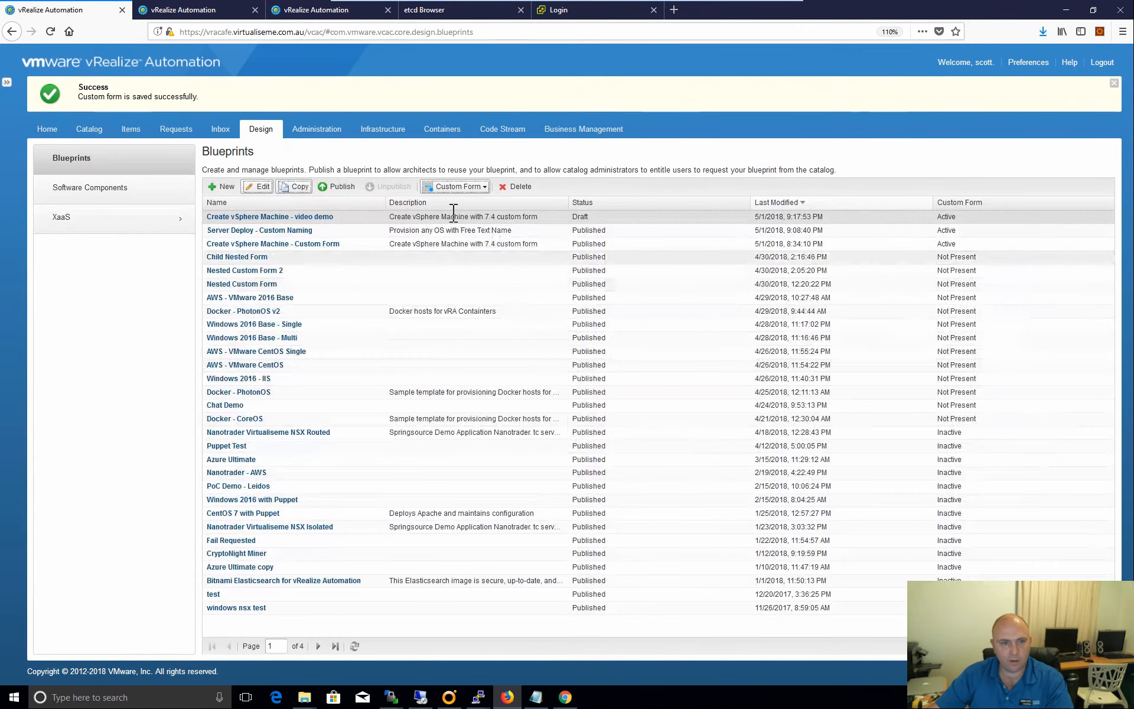
left_click(337, 186)
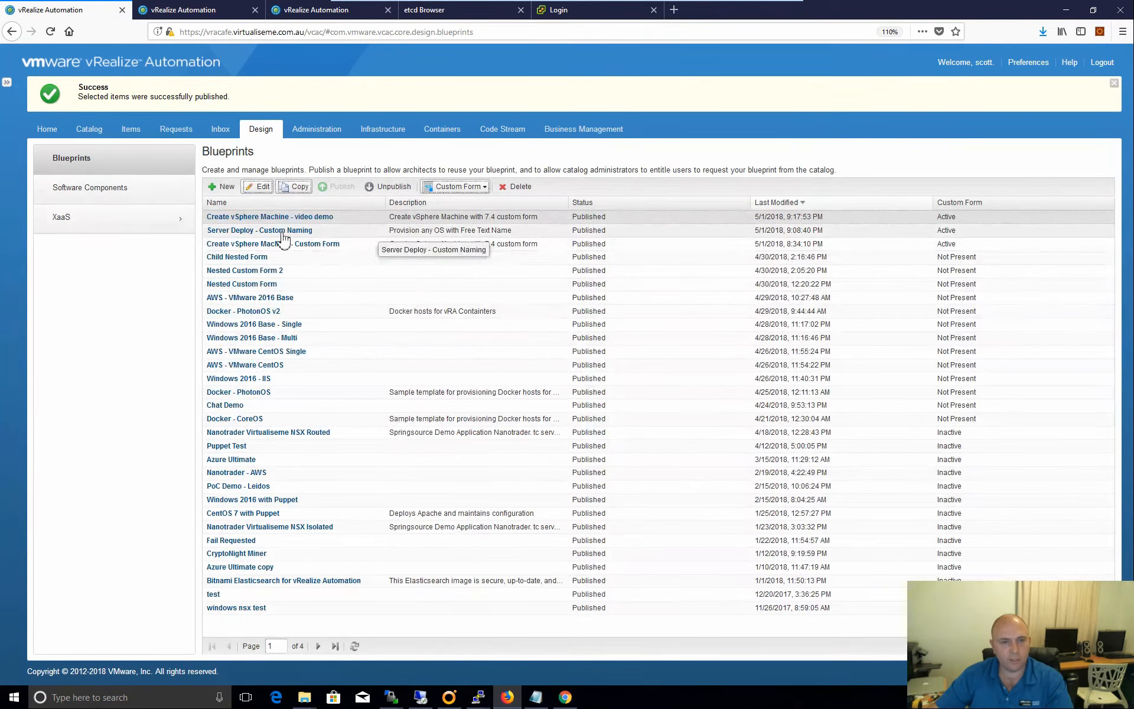
Configure the Create vSphere Machine - video demo catalog item to belong to the Testing service.
left_click(317, 128)
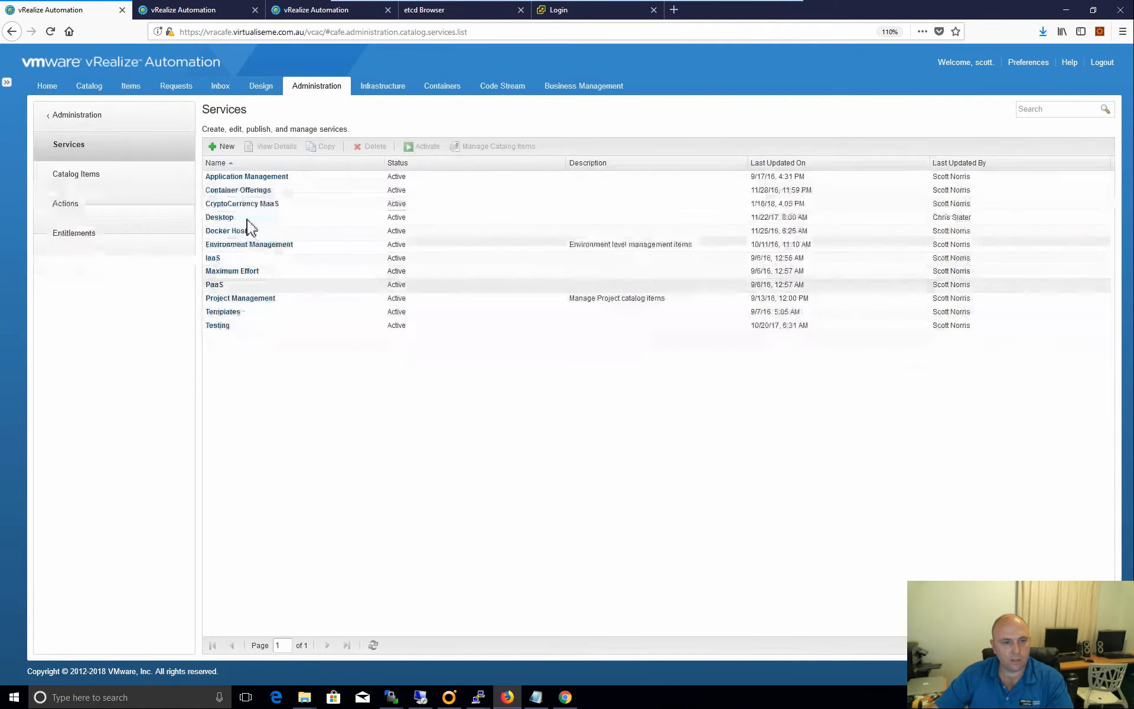
left_click(89, 175)
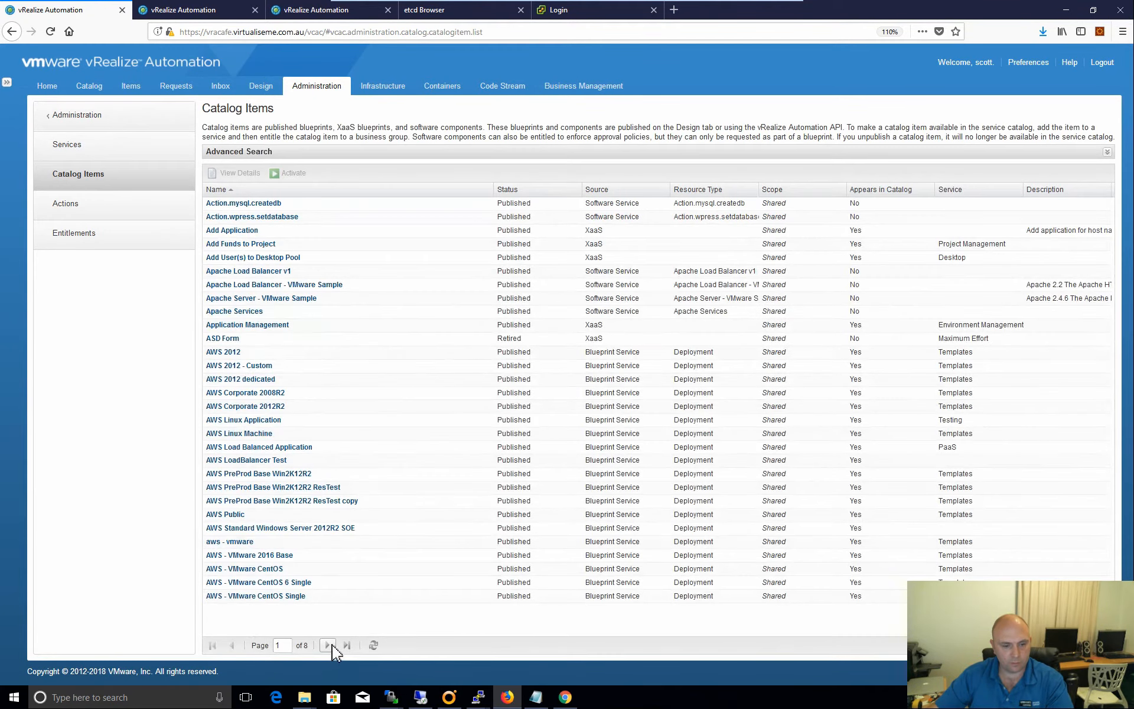
left_click(328, 645)
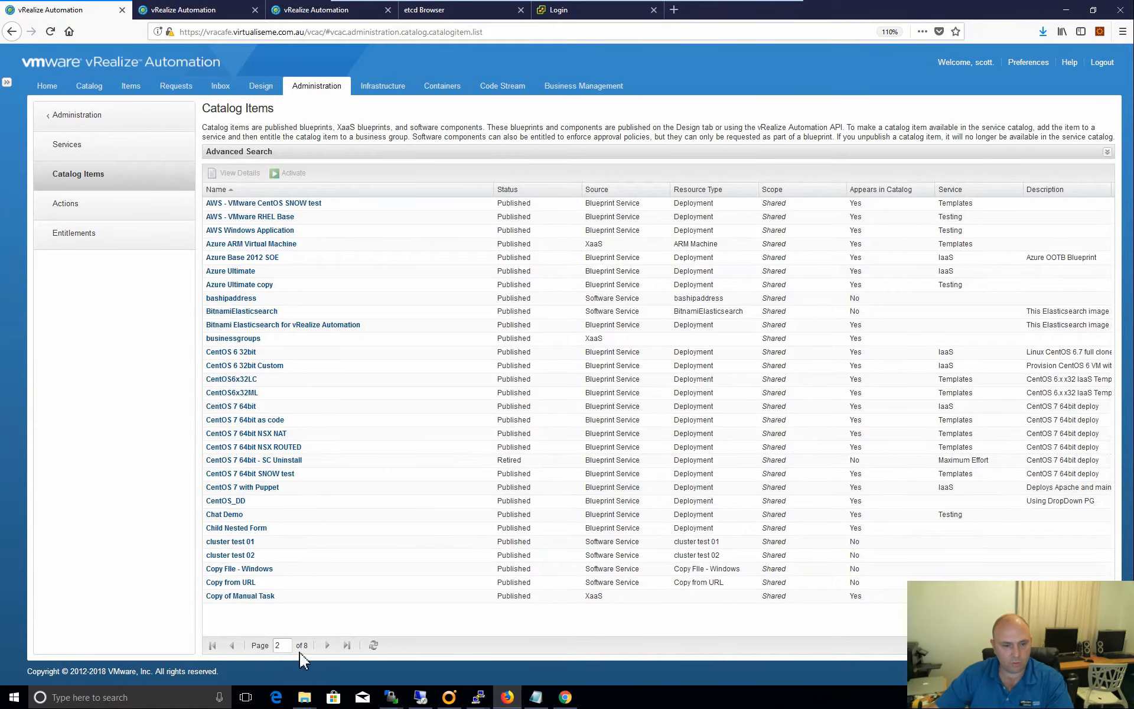
left_click(328, 645)
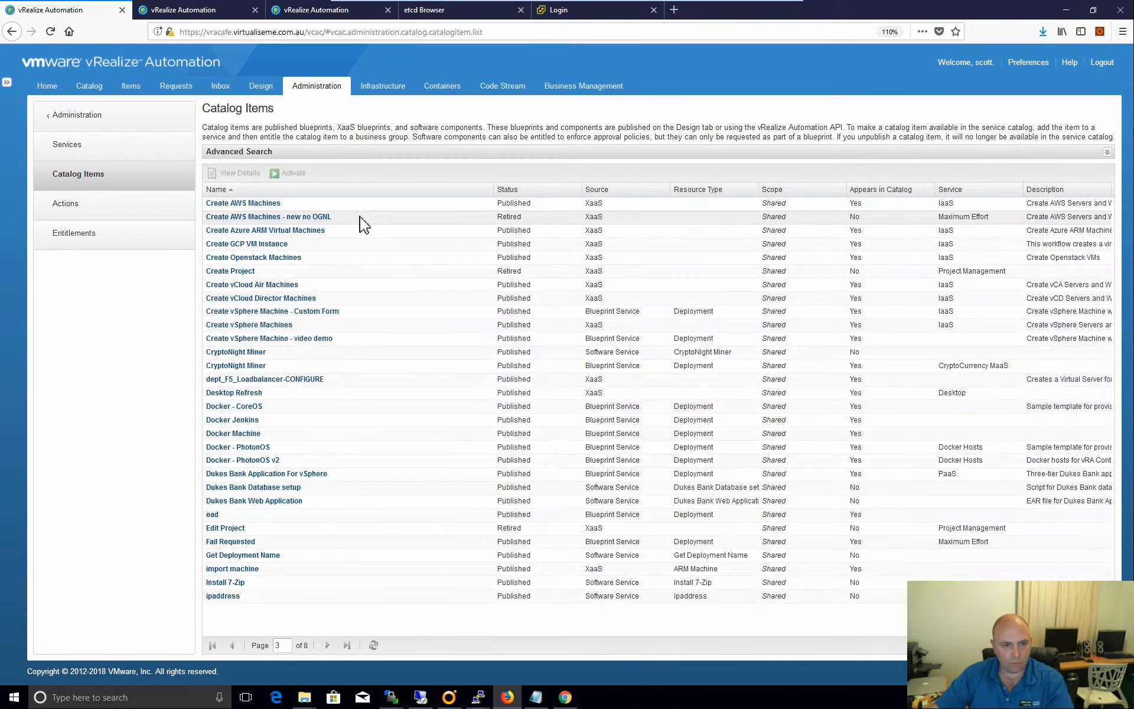
left_click(361, 341)
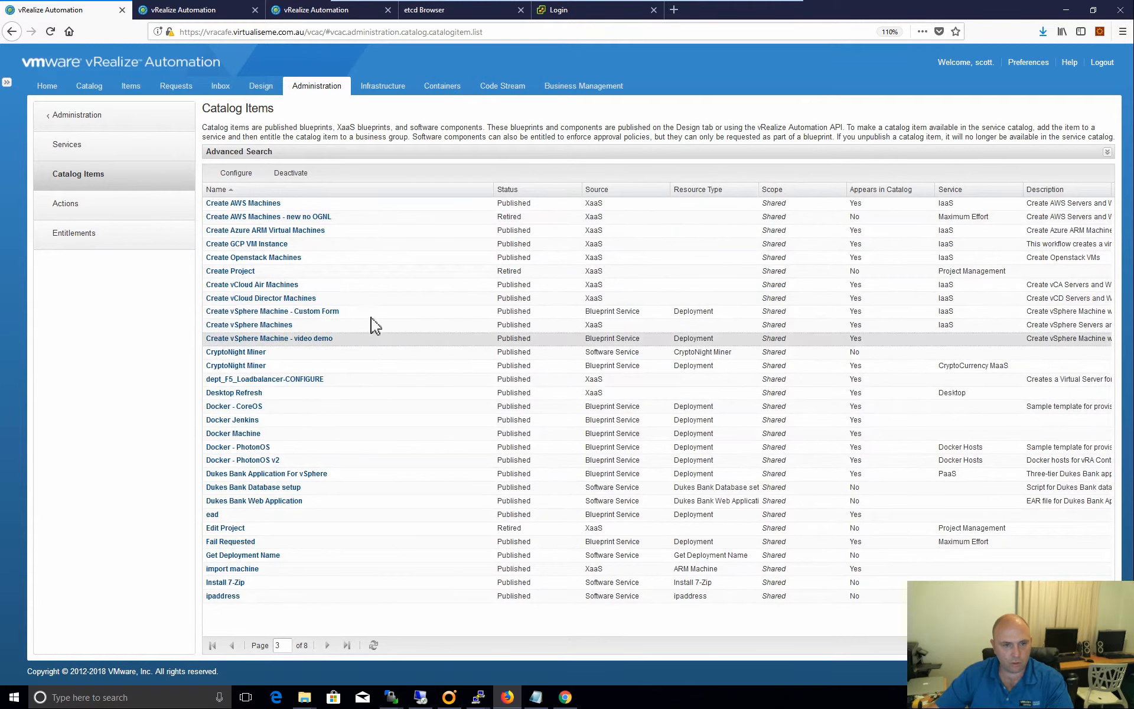
left_click(239, 173)
left_click(353, 454)
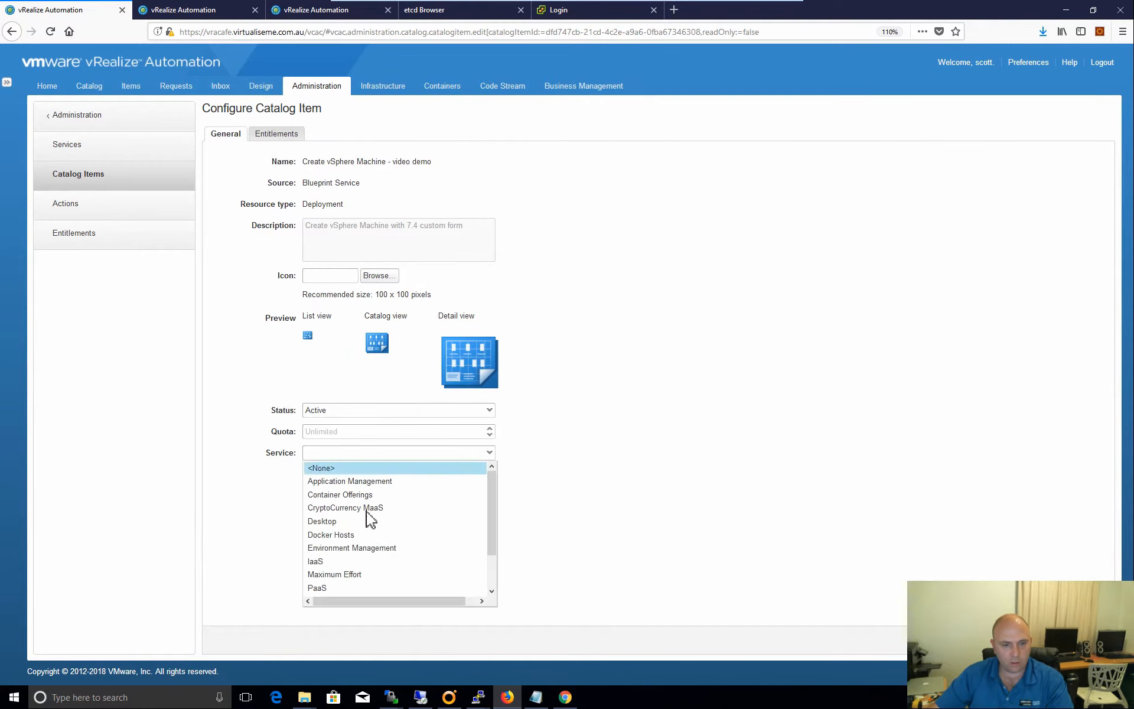
scroll(376, 532, "down", 3)
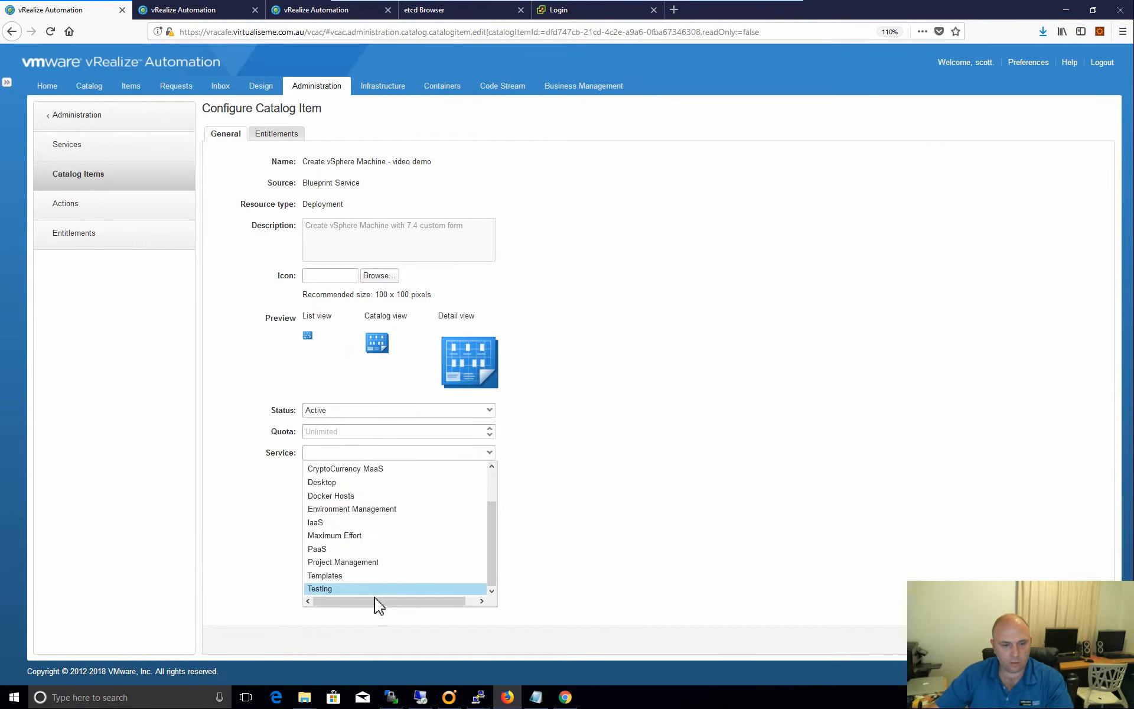
left_click(320, 589)
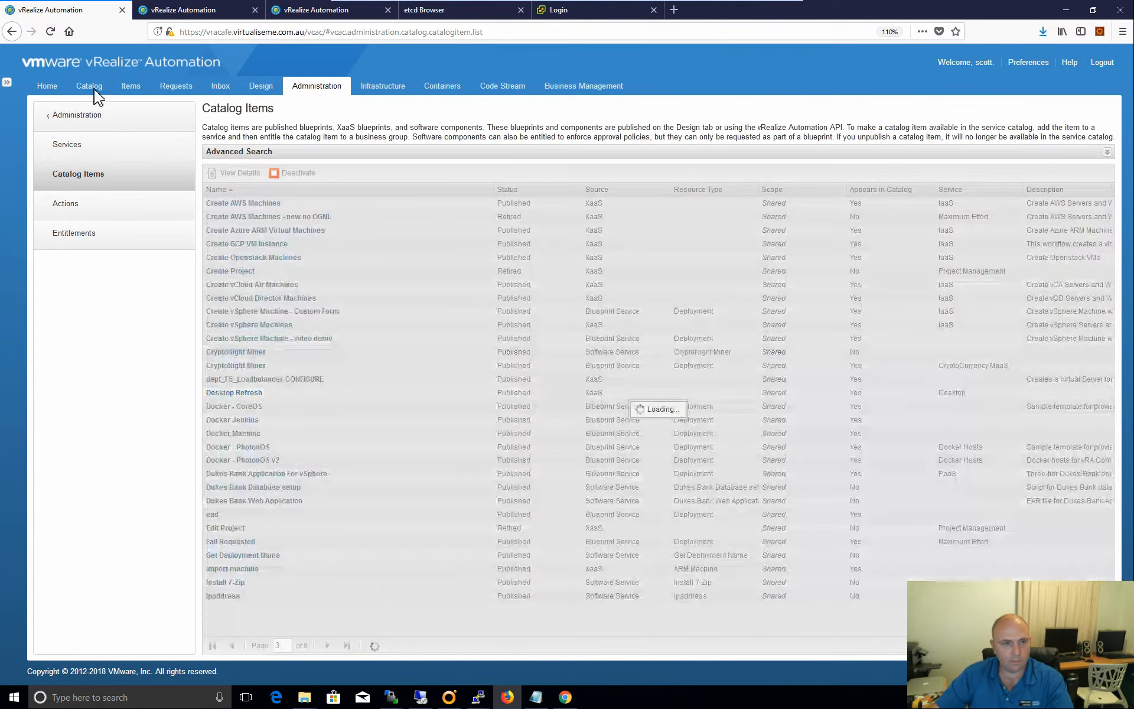
Open a new request for Create vSphere Machine - video demo from the catalog's Testing service.
left_click(89, 87)
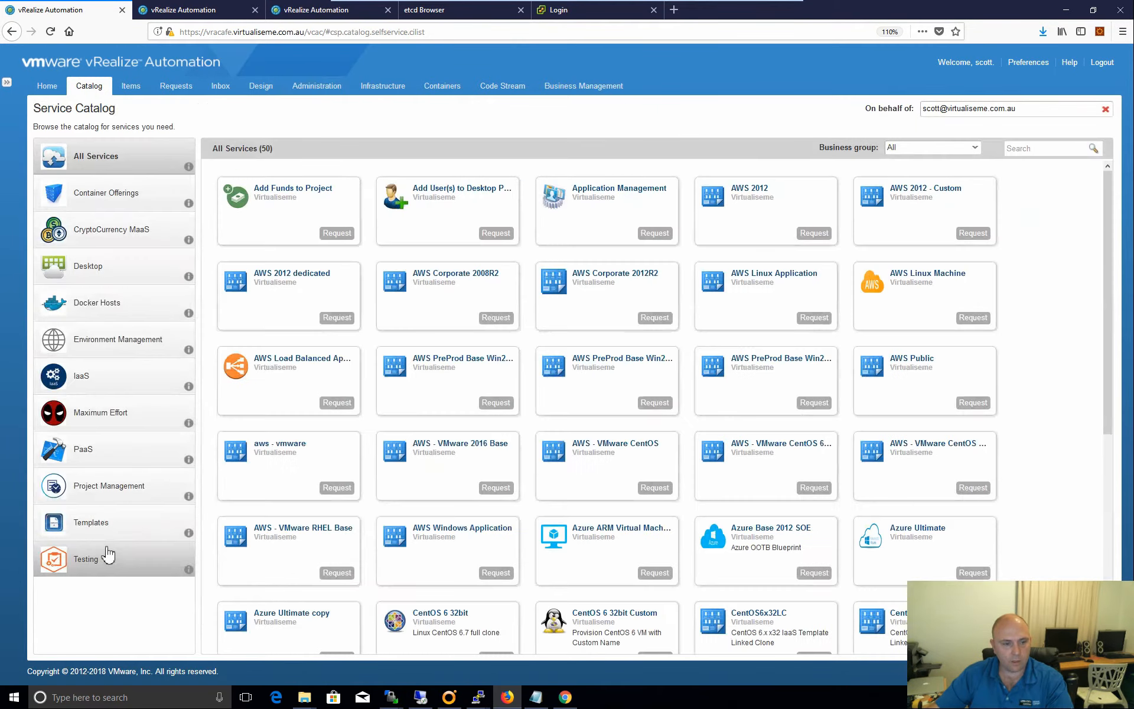
left_click(104, 559)
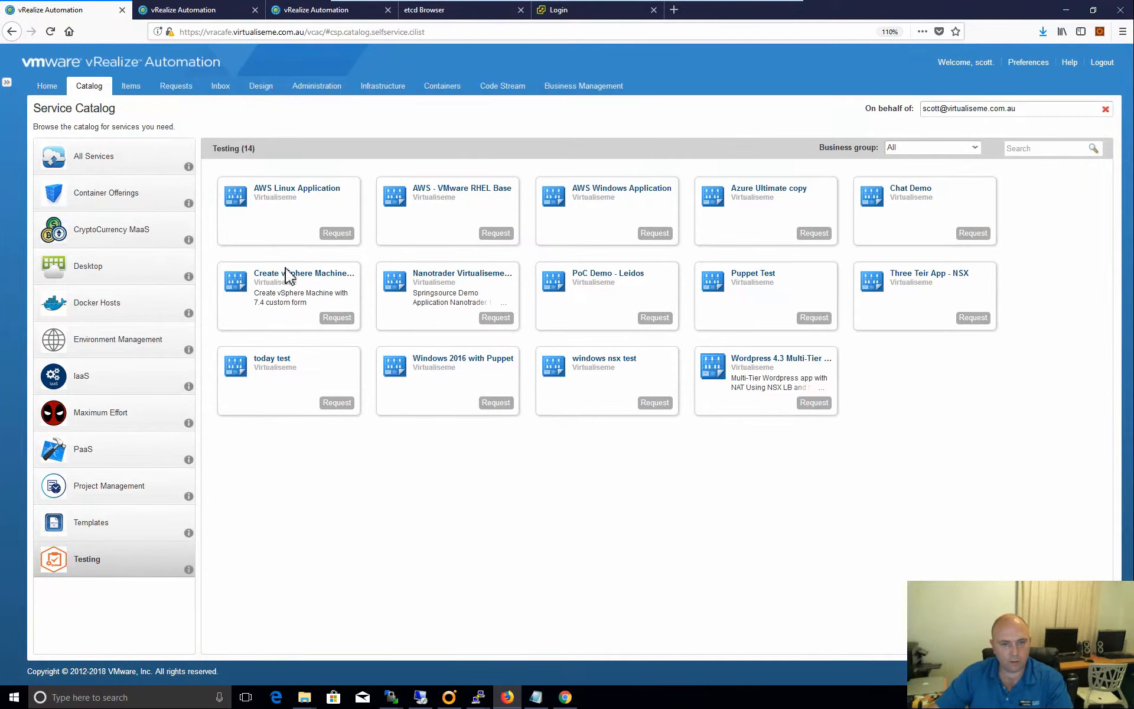
left_click(338, 319)
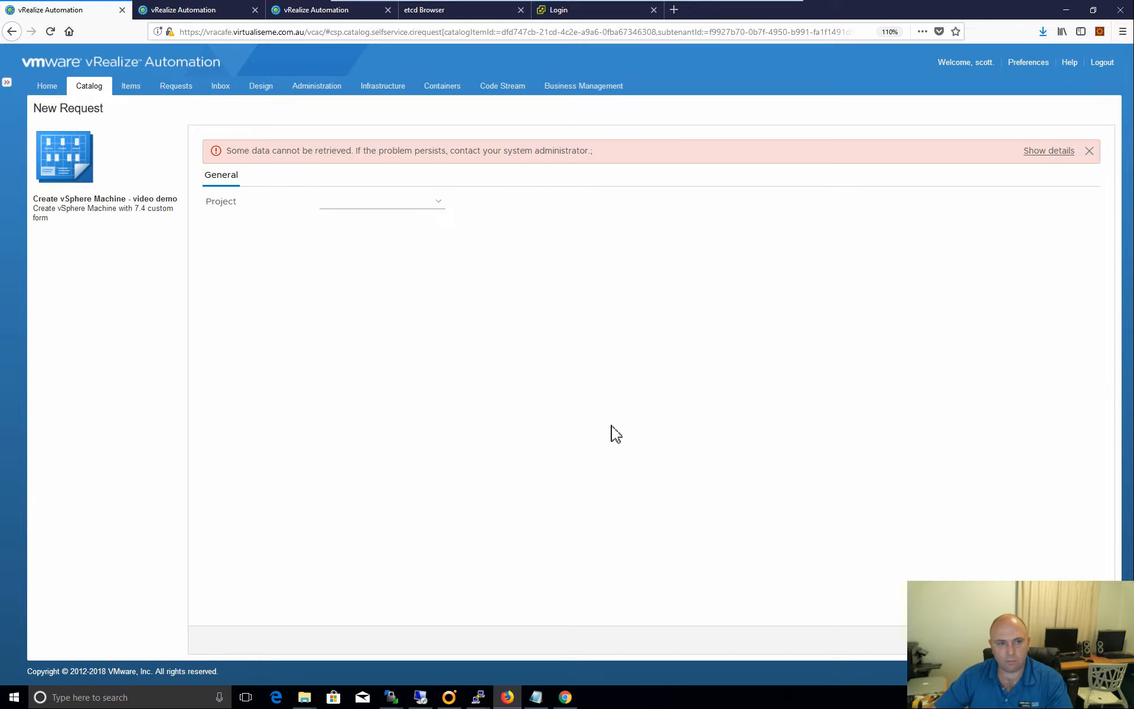
Show the request form's error details and test the form with project "5560" - "vforum live demo".
left_click(1048, 152)
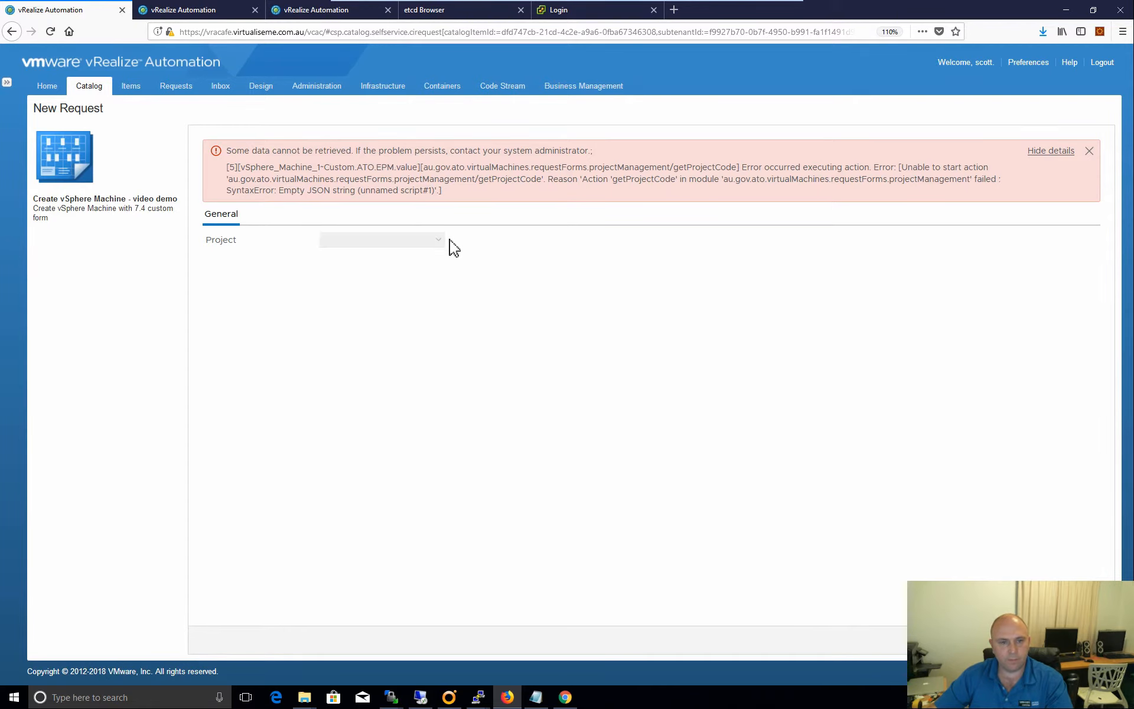
left_click(437, 244)
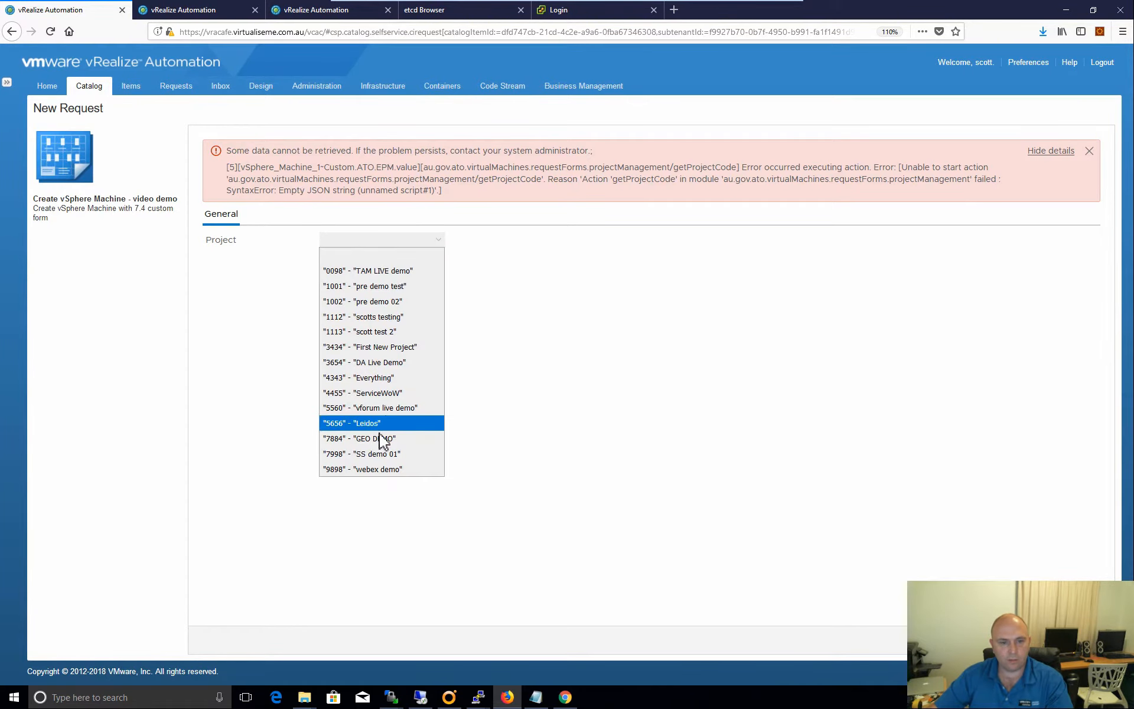
left_click(387, 409)
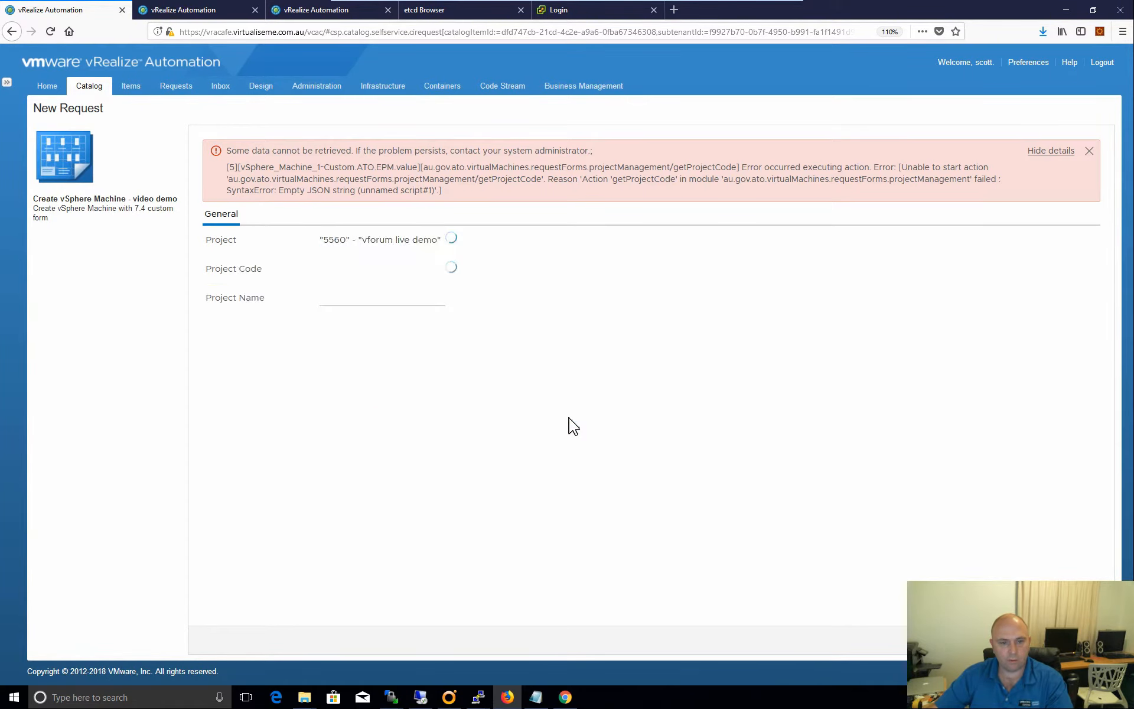
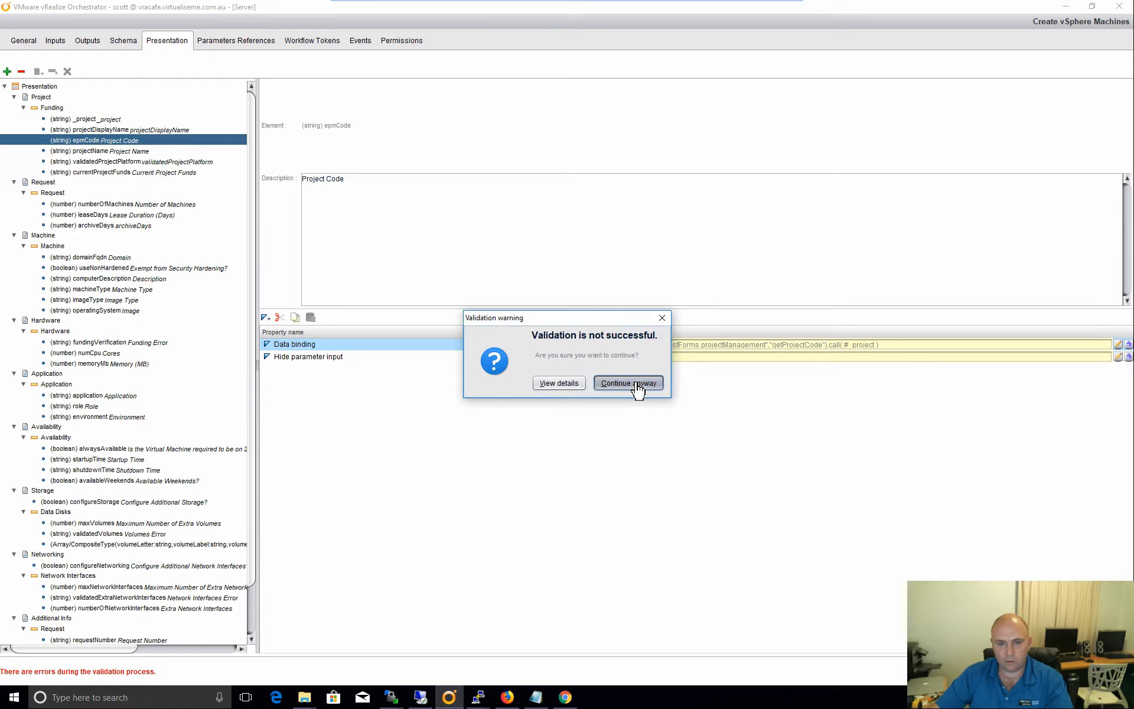
Switch to vRealize Orchestrator and close the validation warning and validation details of the Create vSphere Machines workflow.
left_click(662, 317)
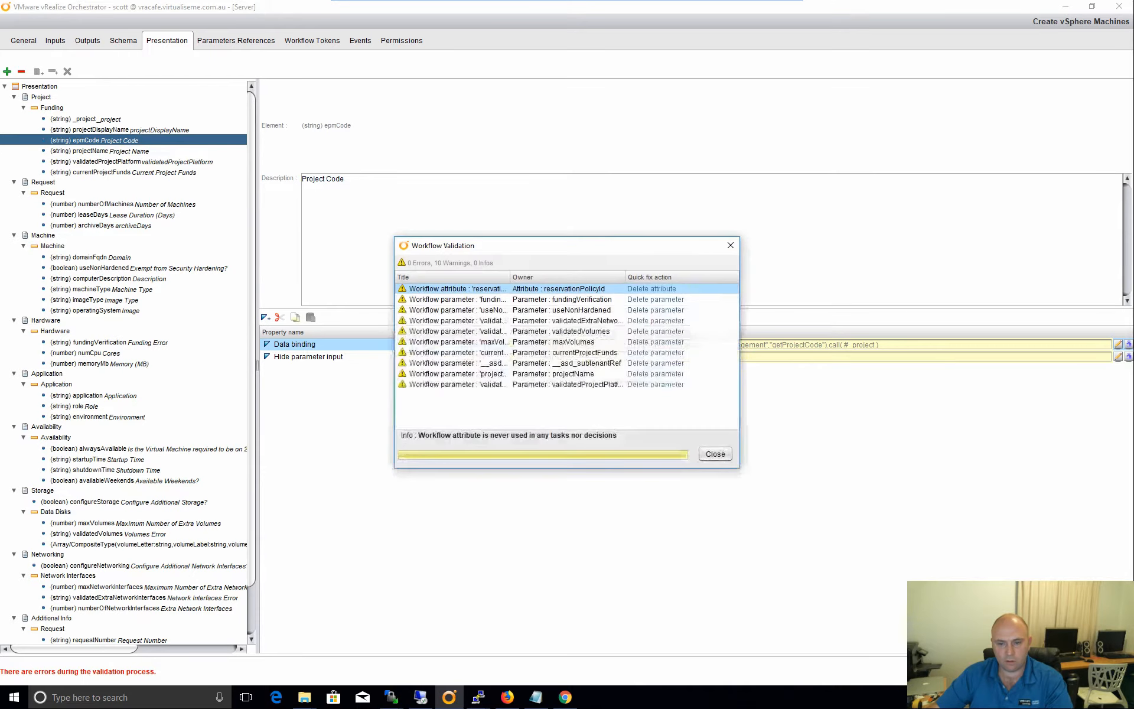
left_click(714, 454)
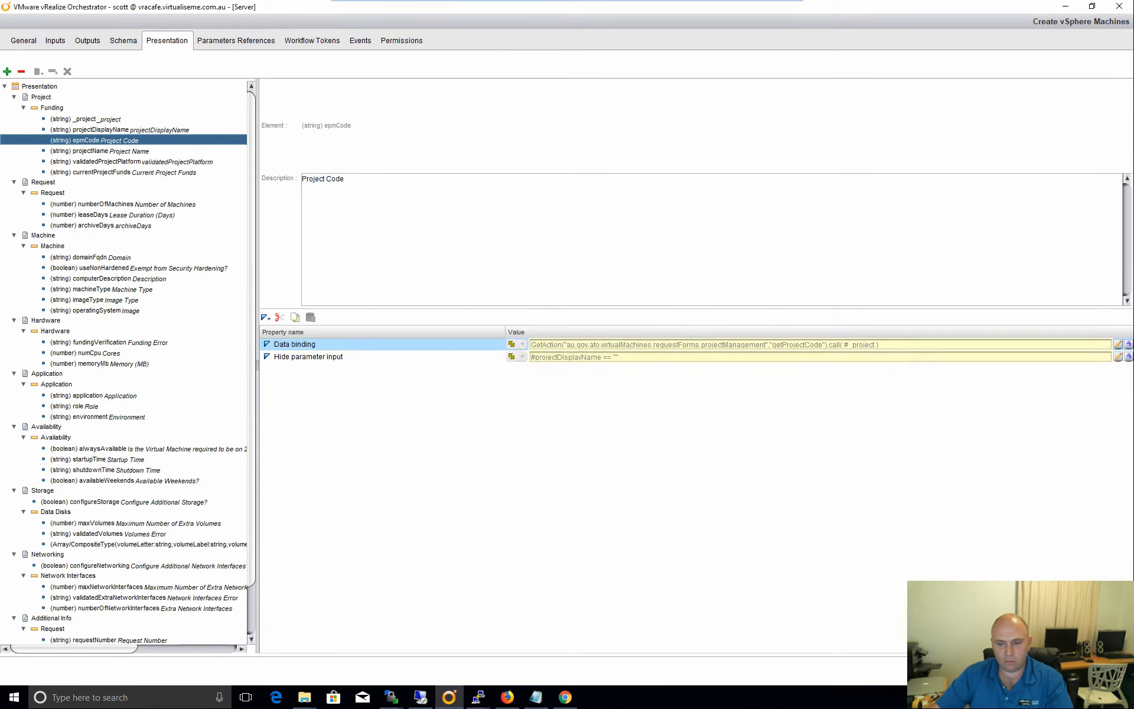
Leave the workflow editor and open the getProjectCode action in the au.gov.ato.virtualMachines.requestForms.projectManagement module.
left_click(684, 392)
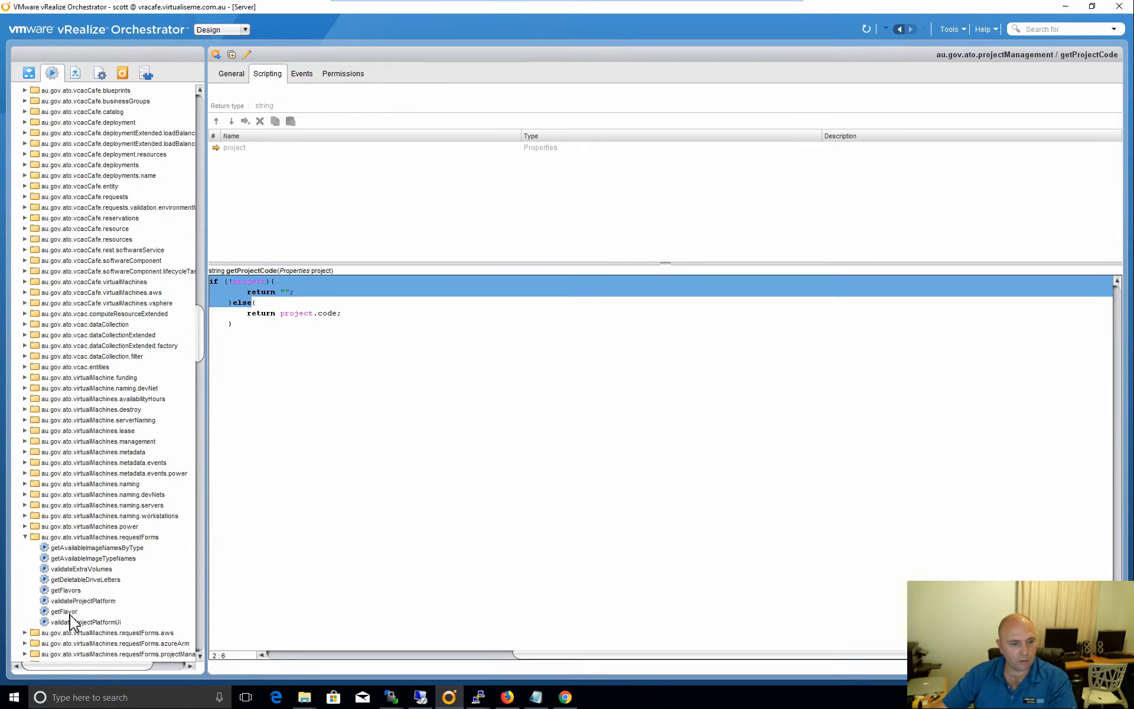
scroll(75, 631, "down", 2)
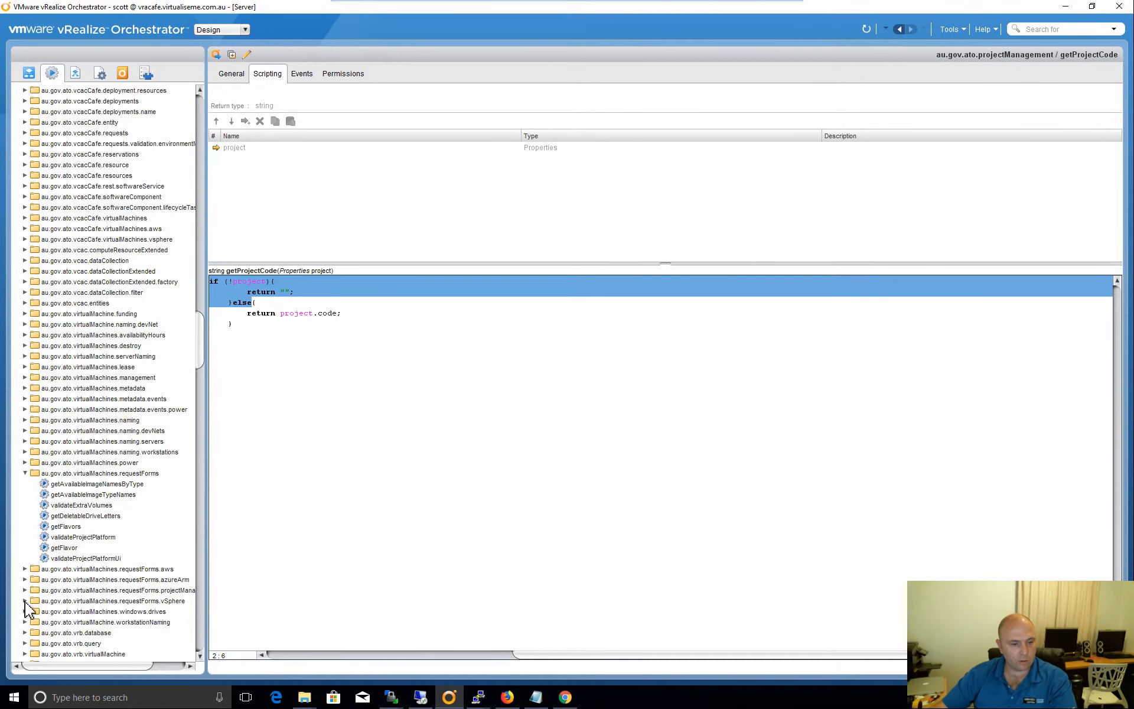
left_click(25, 601)
left_click(25, 601)
left_click(137, 589)
left_click(25, 590)
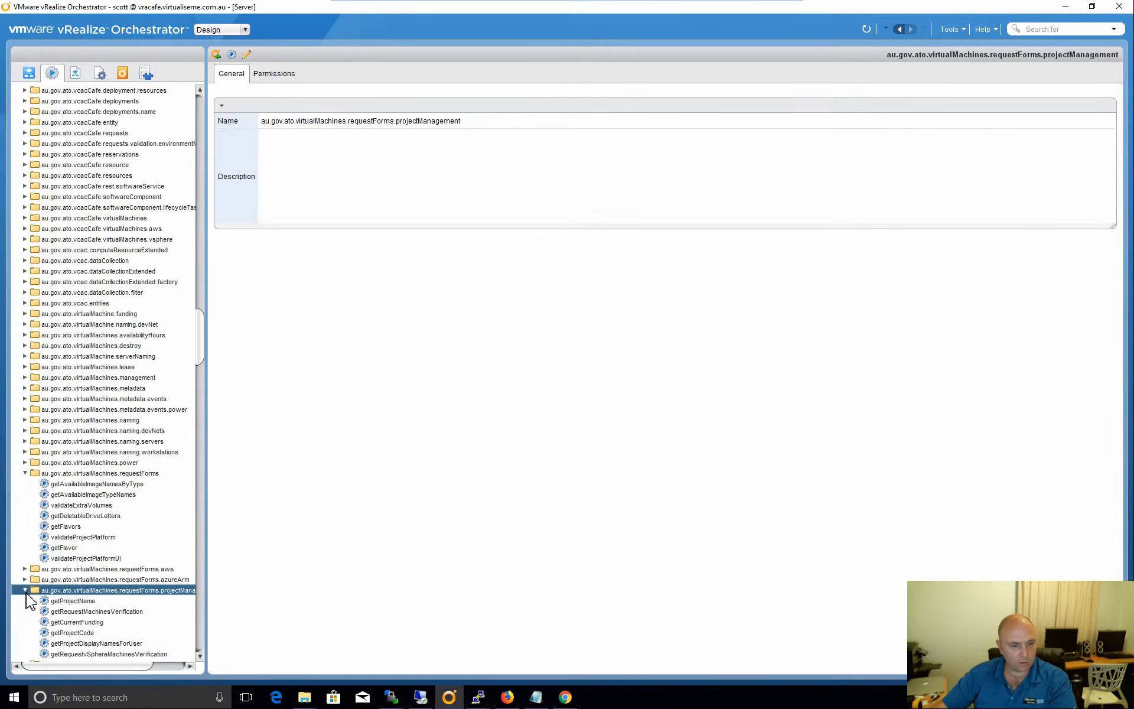
scroll(82, 617, "down", 2)
left_click(86, 568)
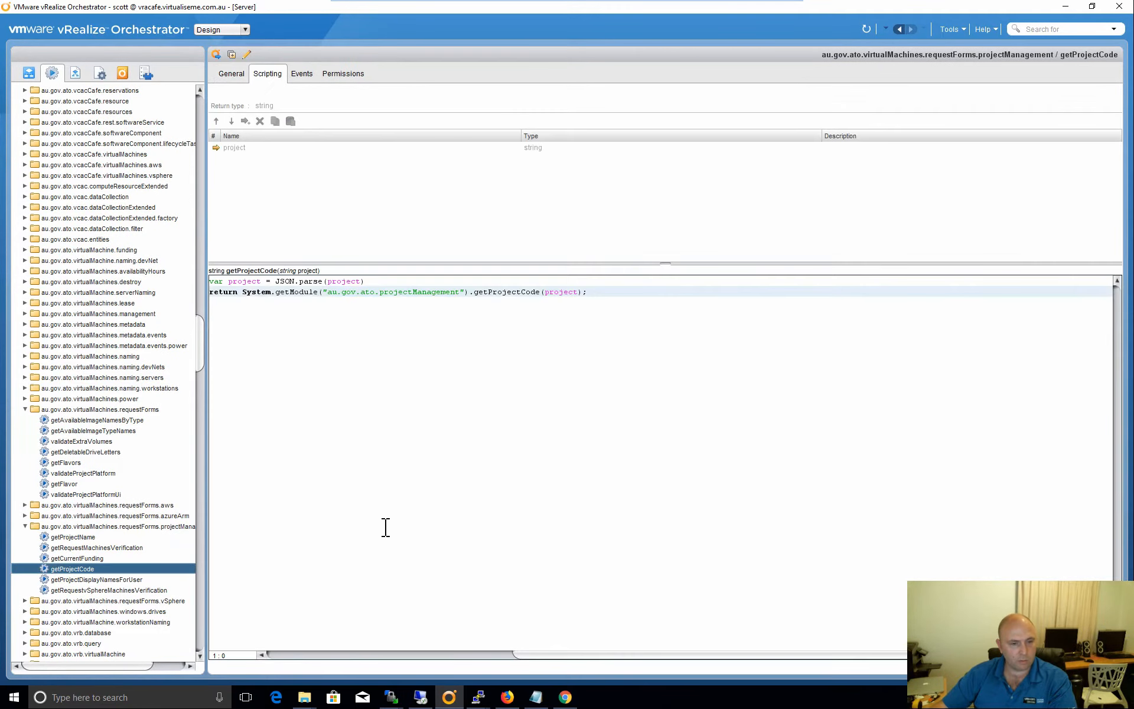
left_click(216, 282)
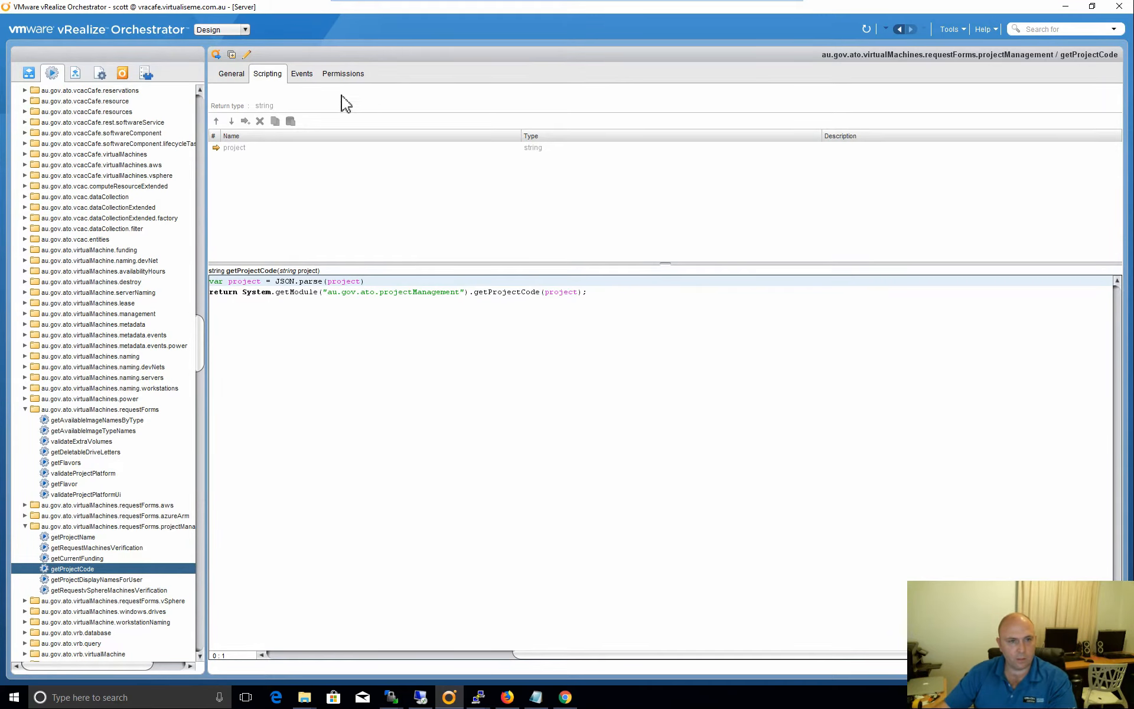
Edit the getProjectCode action and add an if(!project){ check with a return line and an }else{ line above the existing code.
left_click(246, 54)
left_click(288, 260)
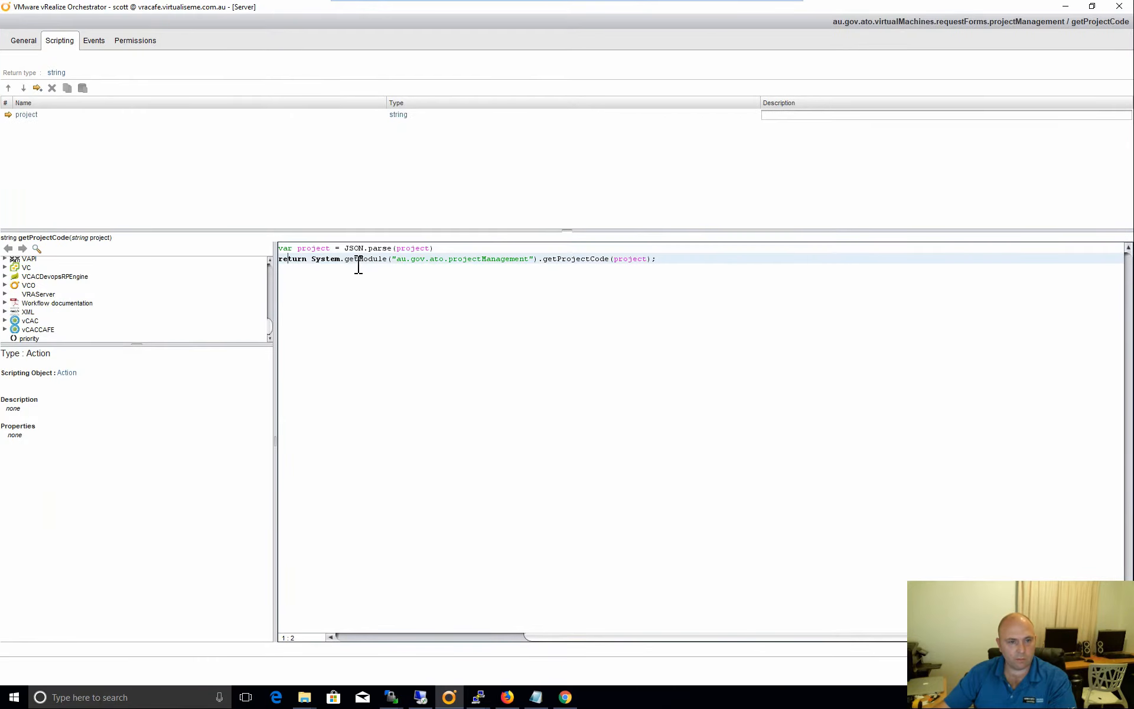
key("Left")
key("Up")
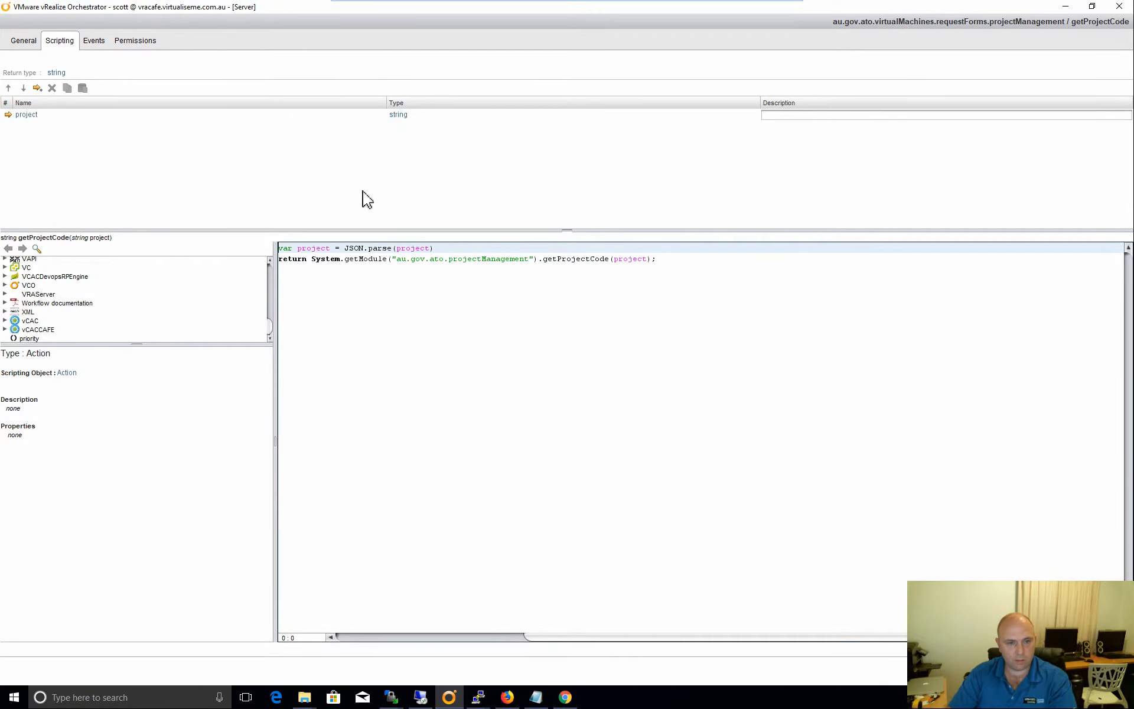
key("Return")
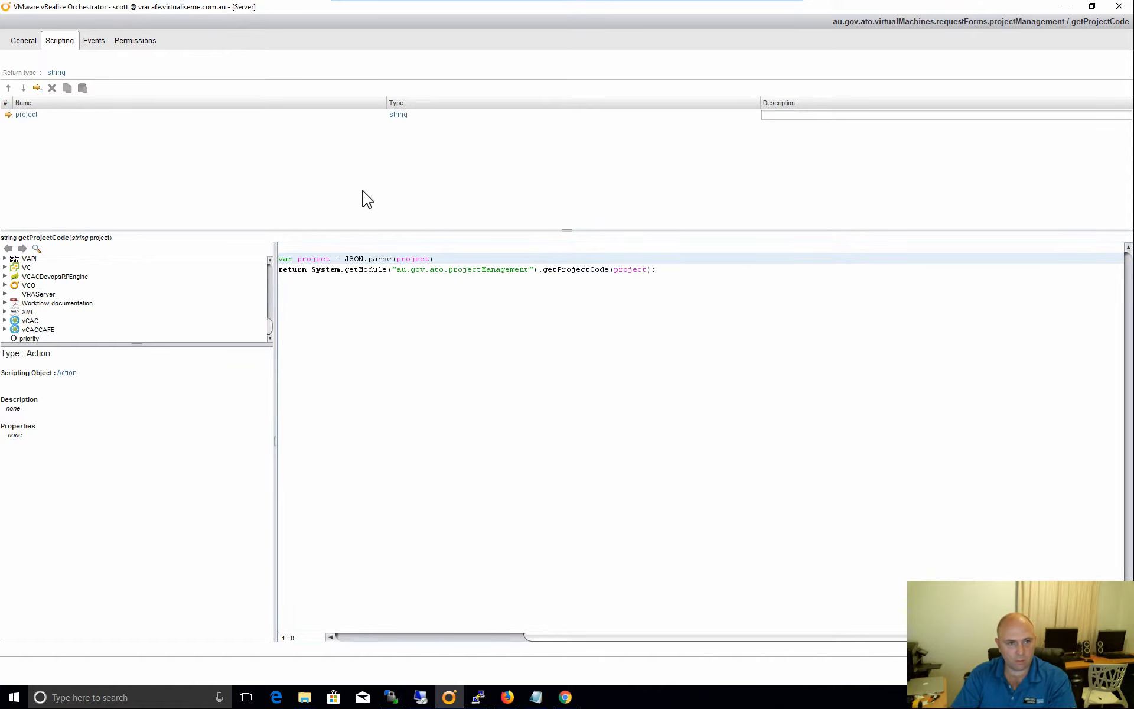
key("Up")
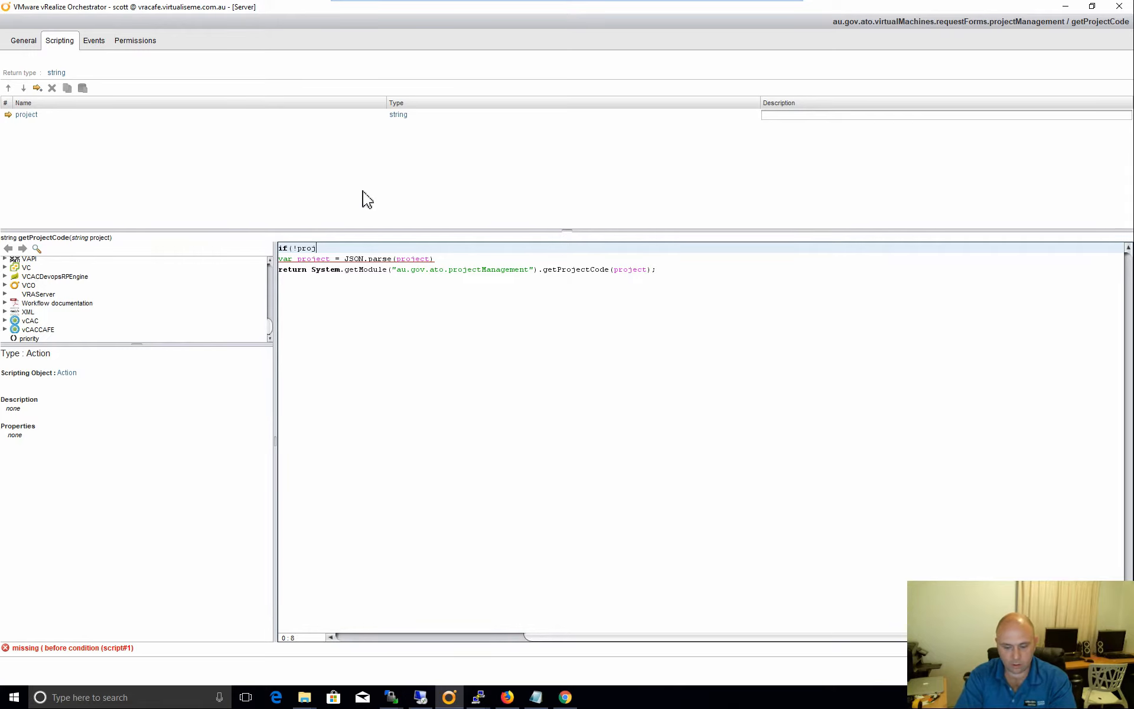
type("ect){")
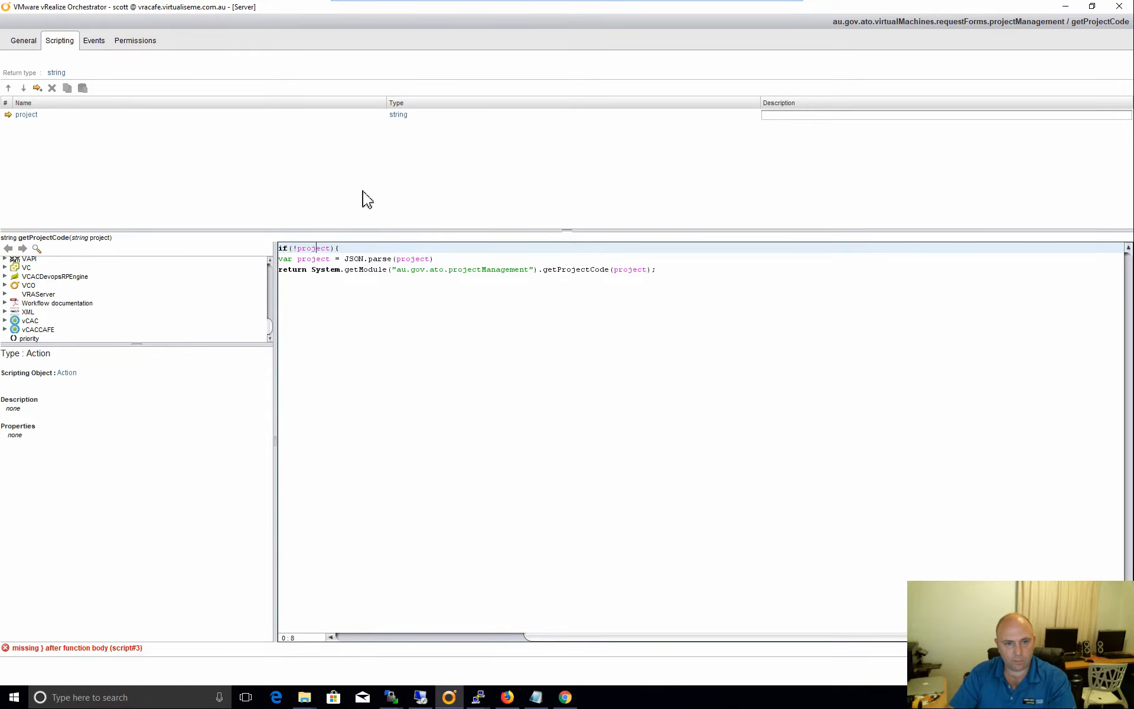
key("Return")
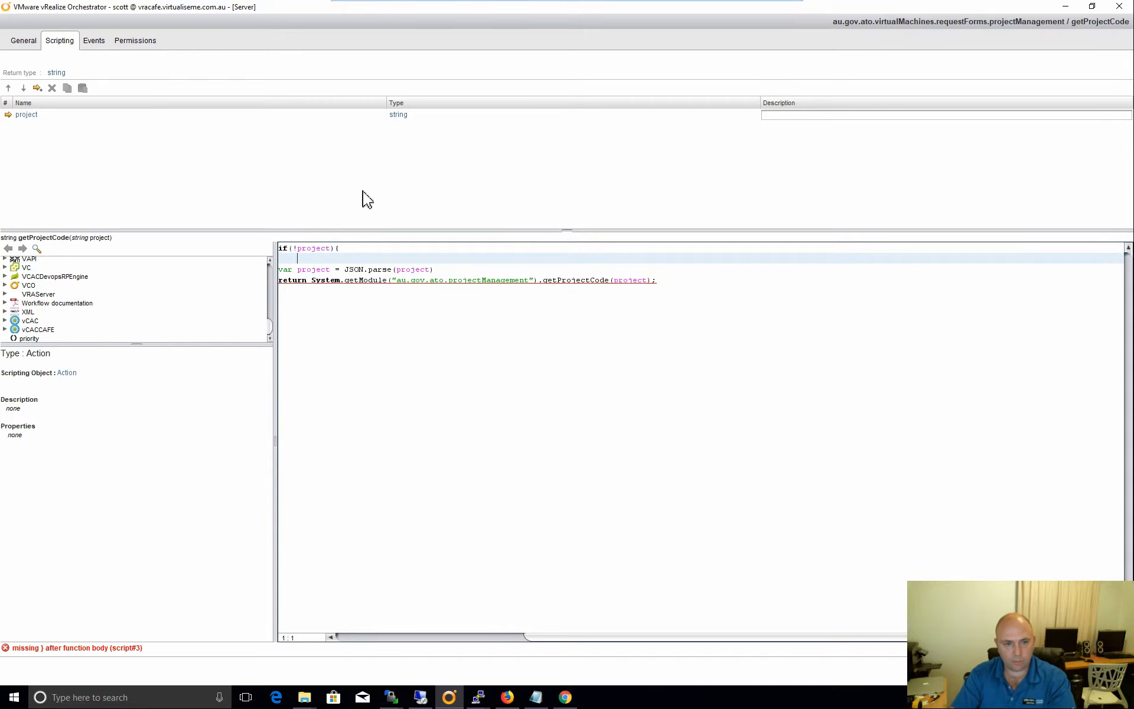
type("return ::'")
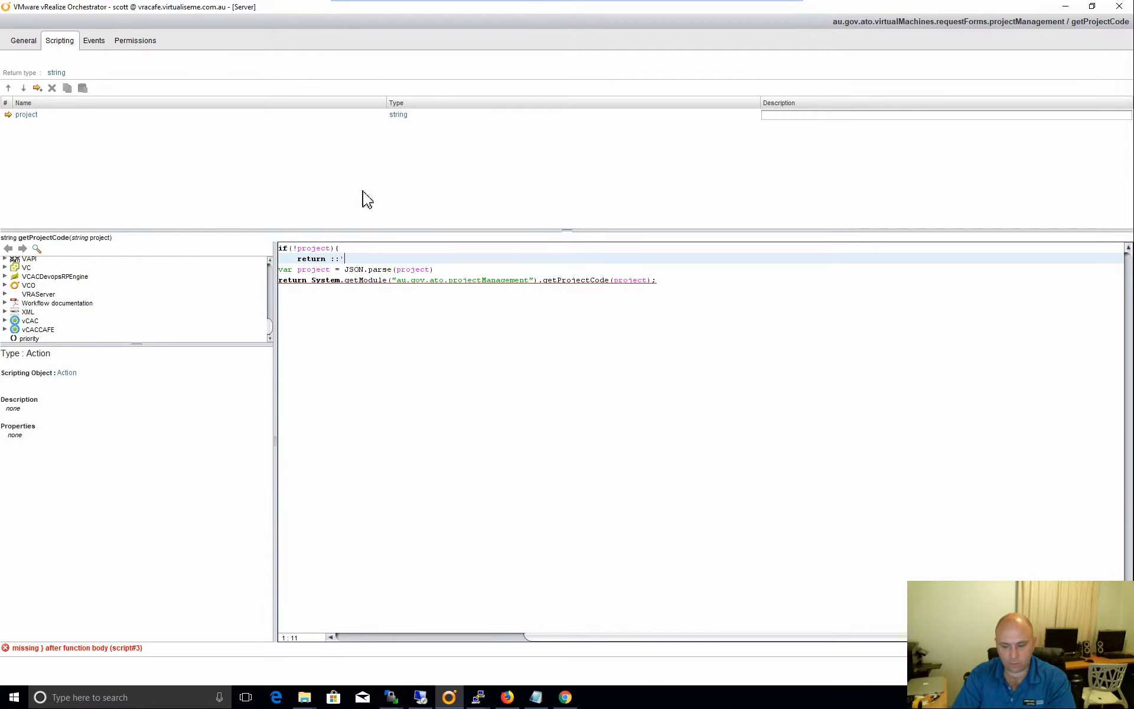
key("Return")
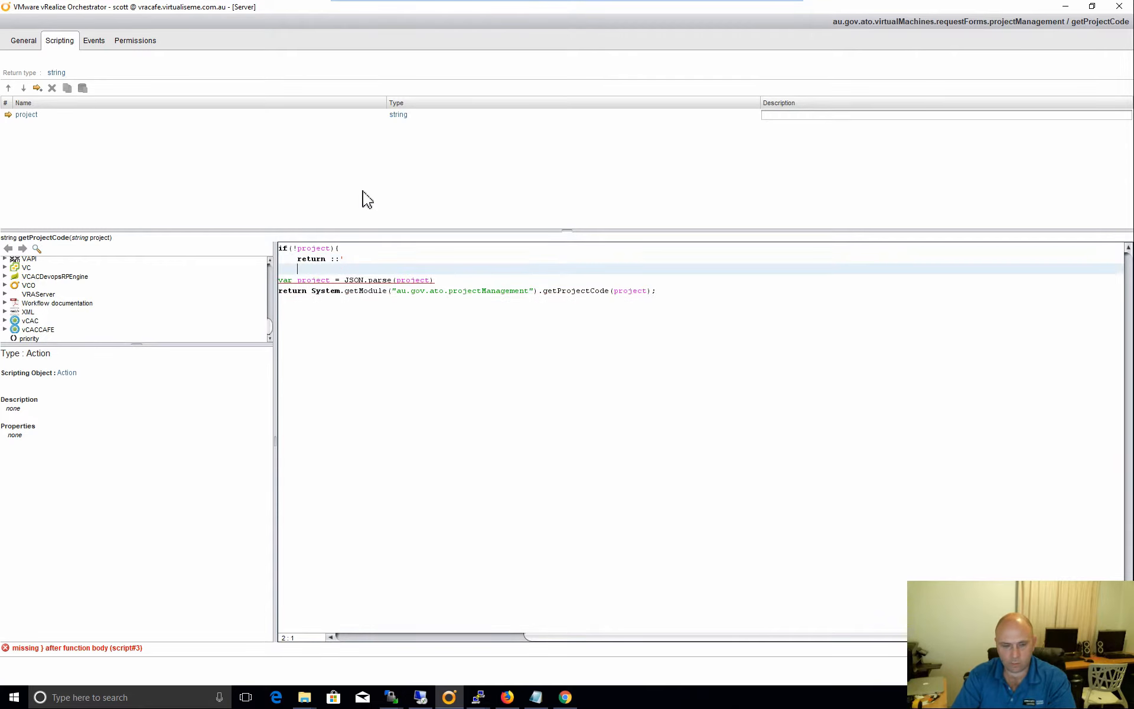
type("}else {")
key("Return")
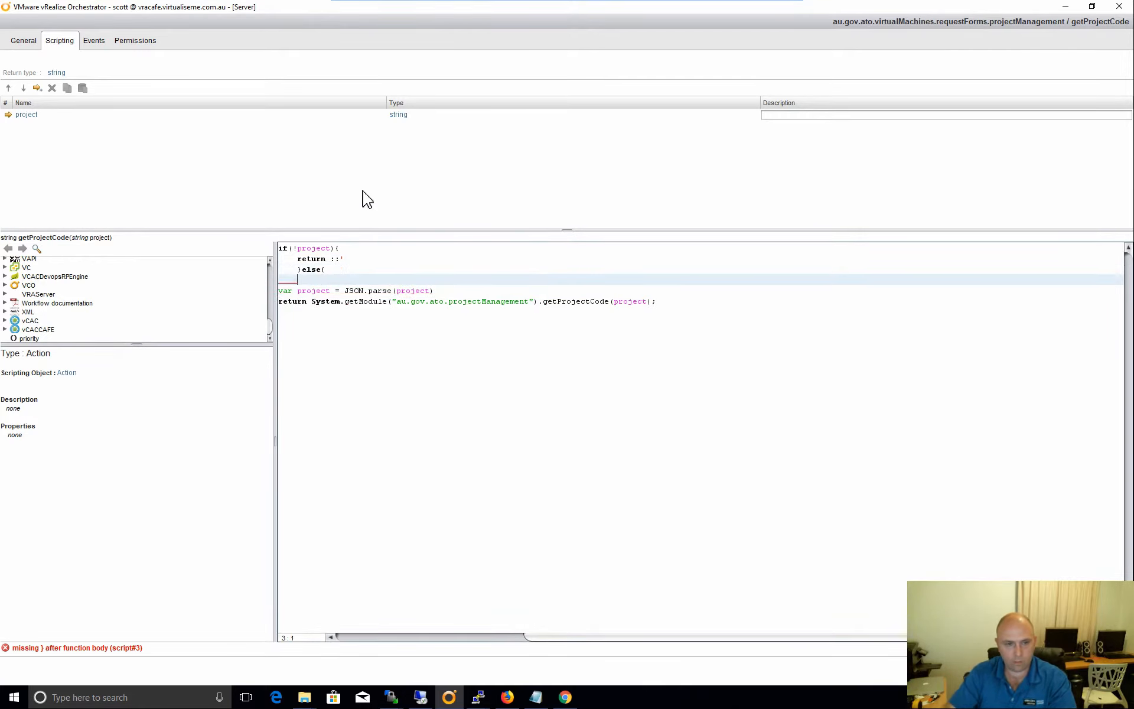
Indent the JSON.parse and getModule return lines inside the else branch, align }else{ with the if, and remove the blank line.
key("Down")
key("Tab")
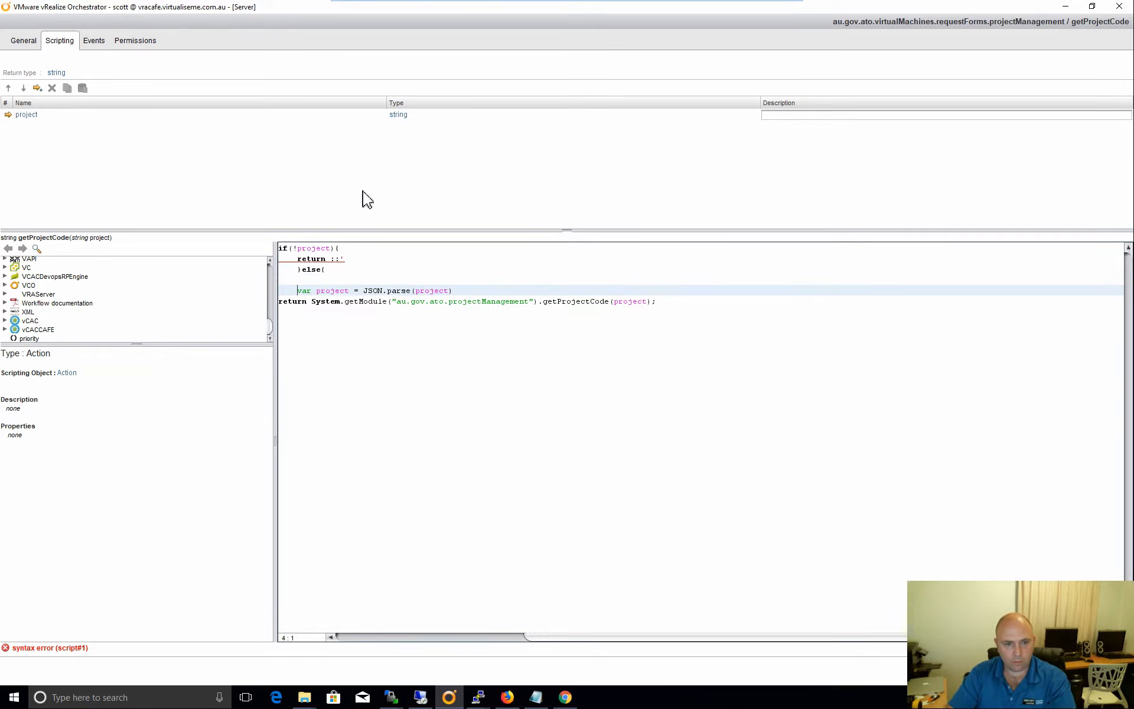
key("Down")
key("Up")
key("Up")
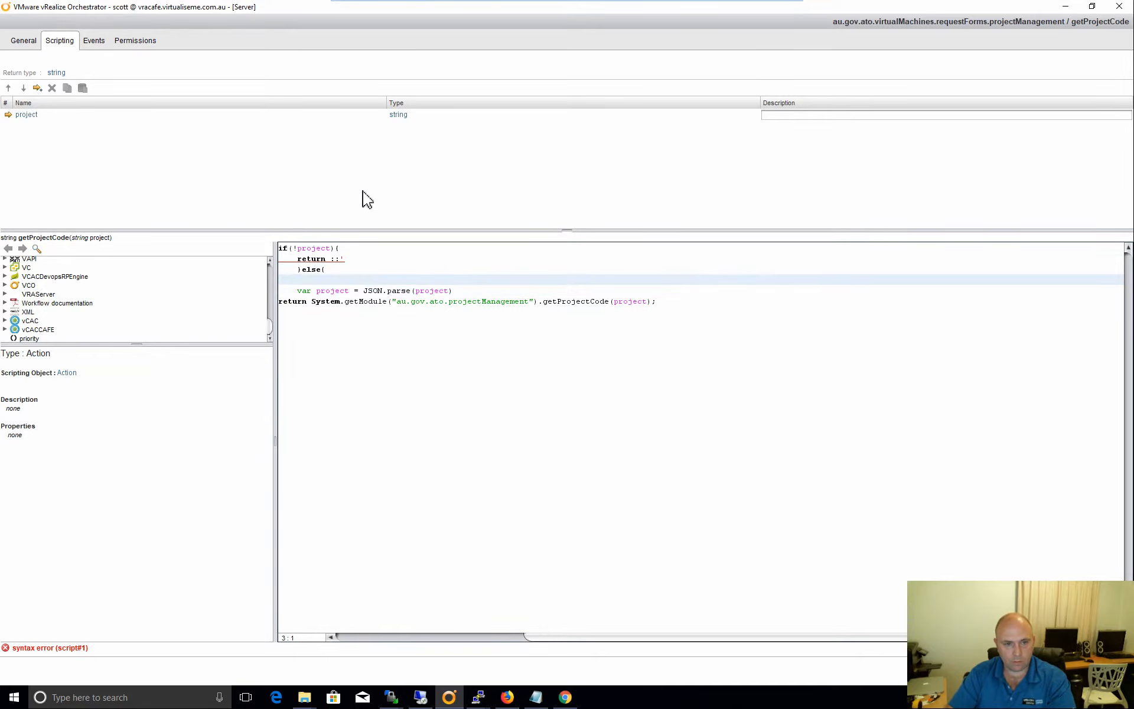
key("Down")
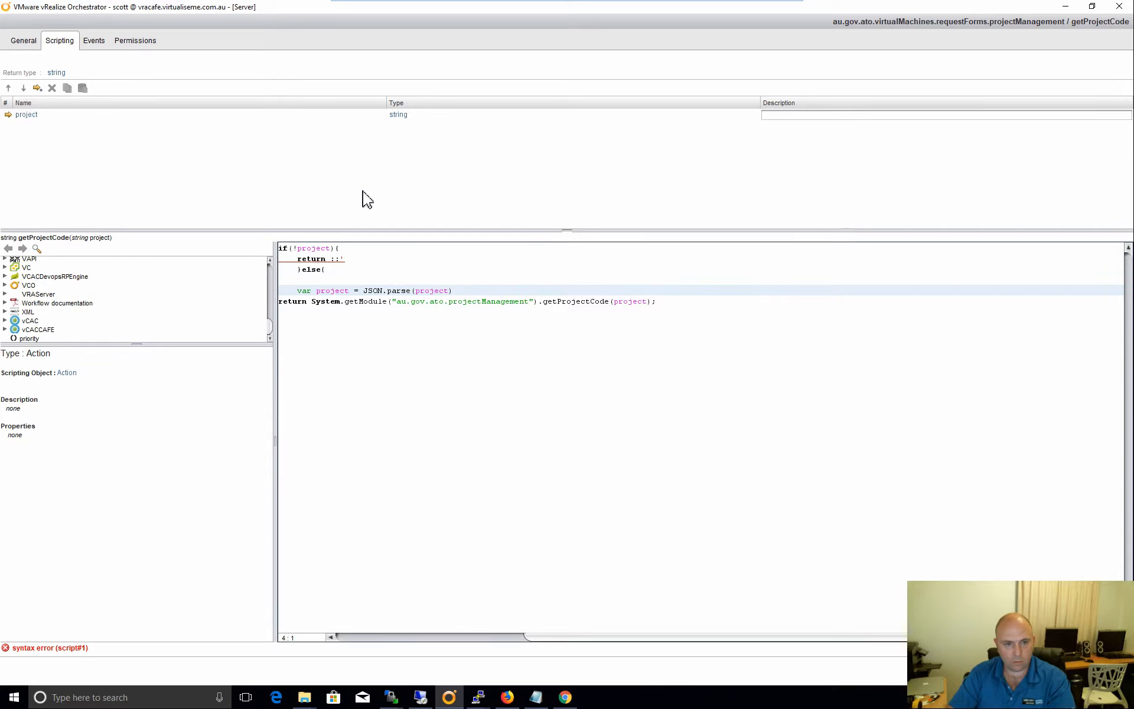
key("Up")
key("Up")
key("Up")
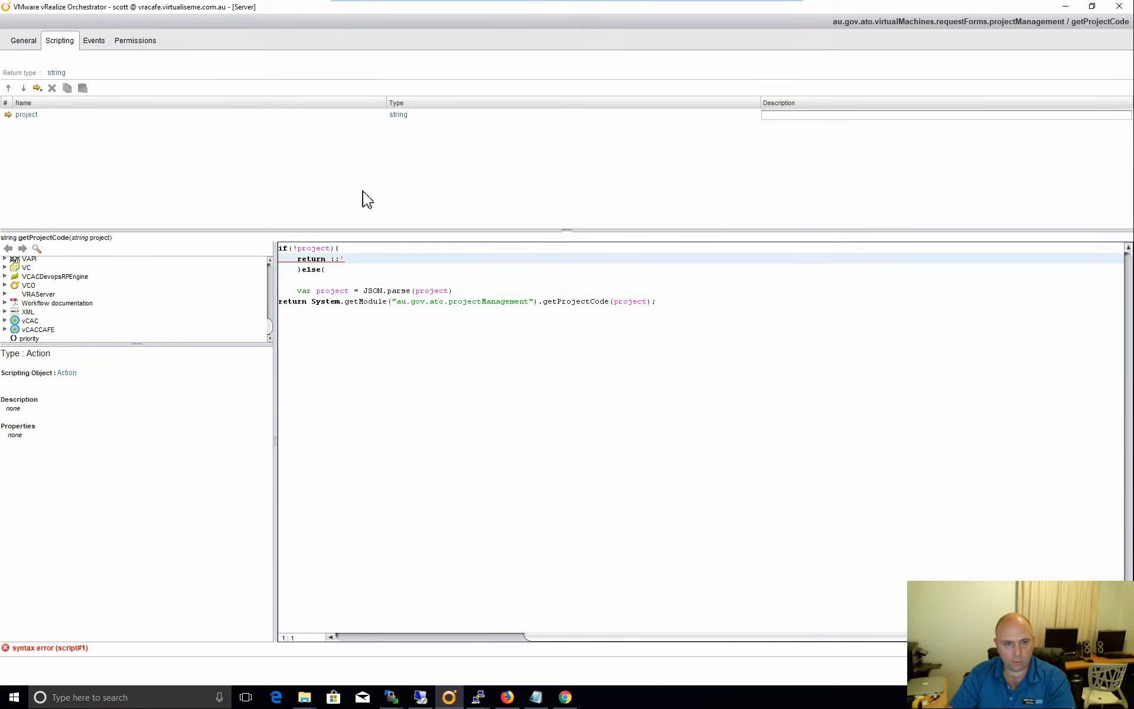
key("Down")
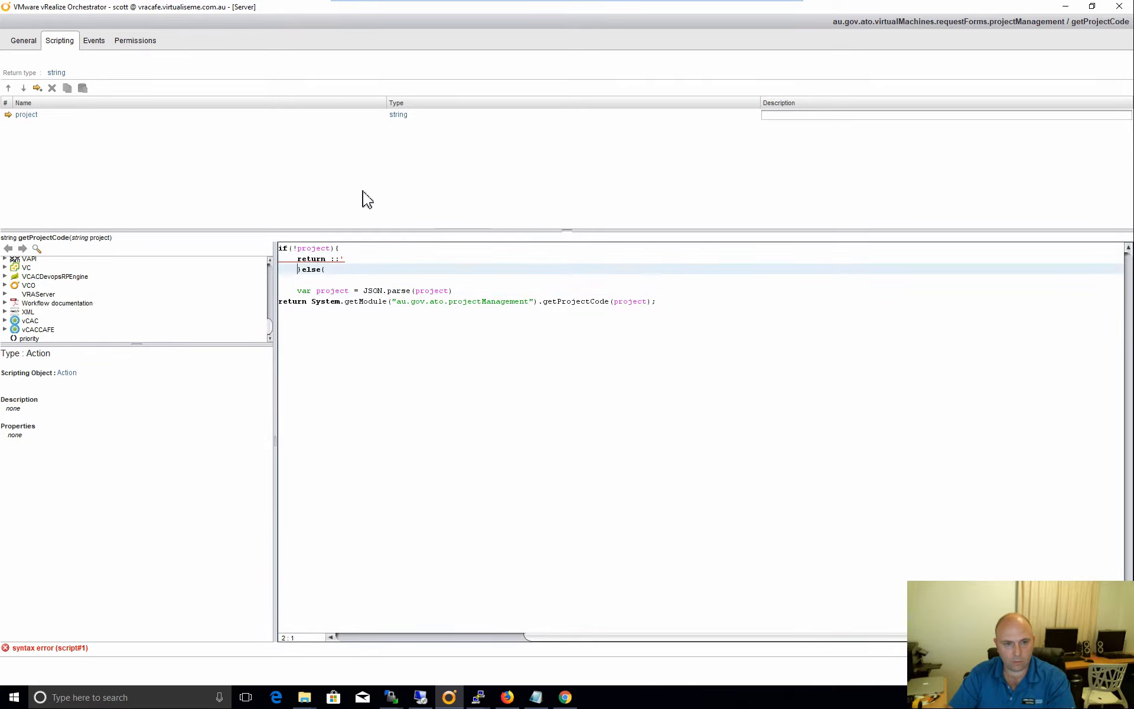
key("BackSpace")
key("Down")
key("Down")
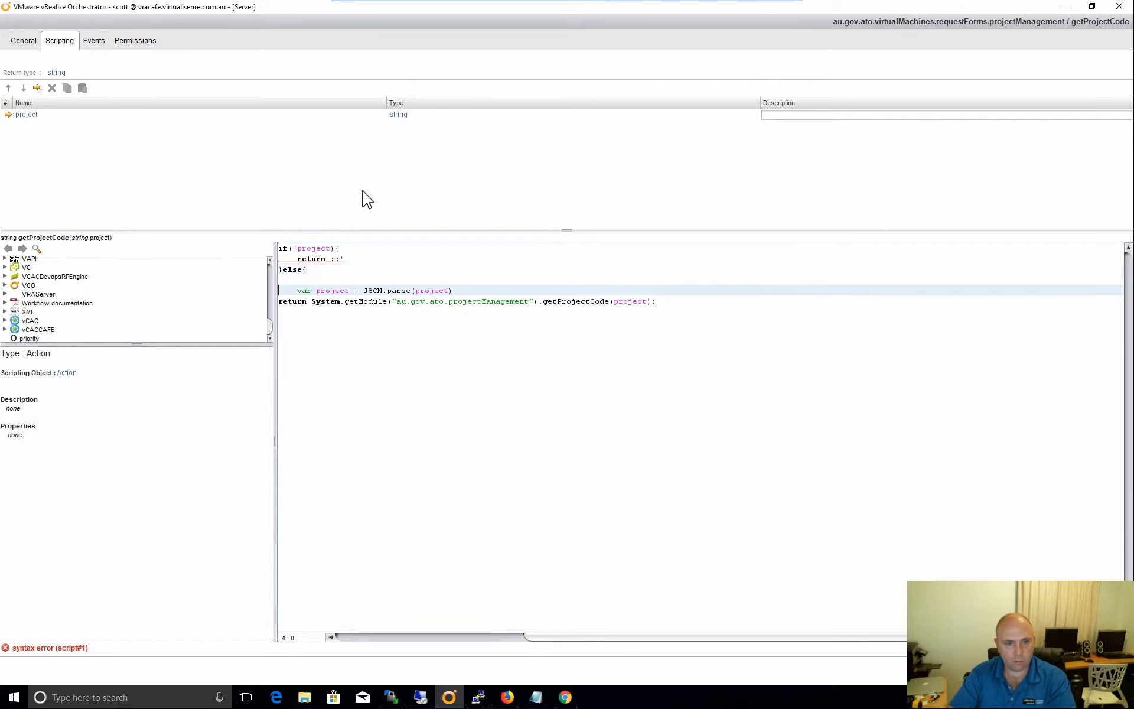
key("Down")
key("Tab")
key("Up")
key("Up")
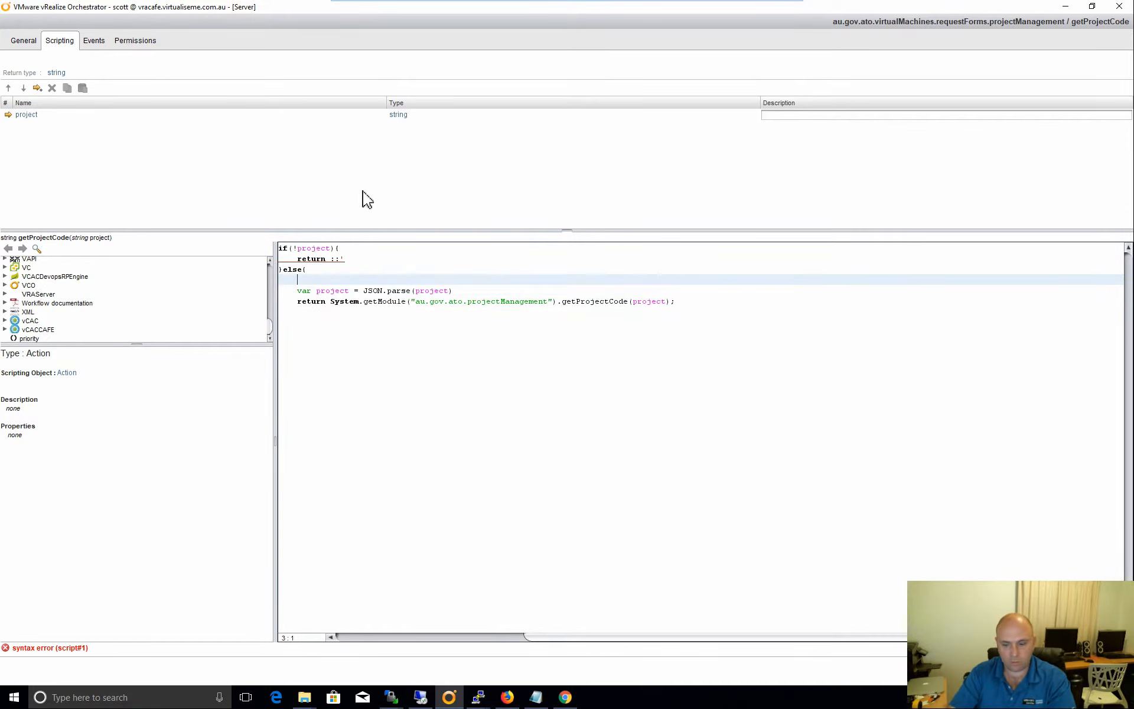
key("BackSpace")
key("Down")
key("Down")
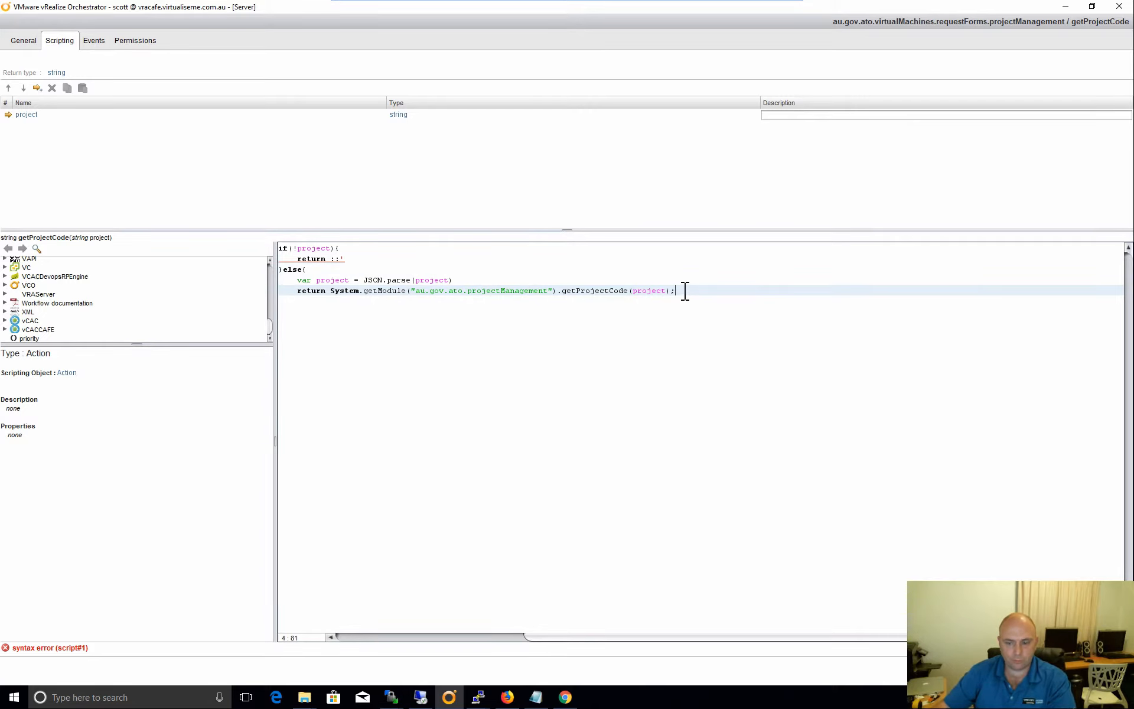
Close the else block with a brace, make the if branch return "", and save the action.
key("End")
key("Return")
type("}")
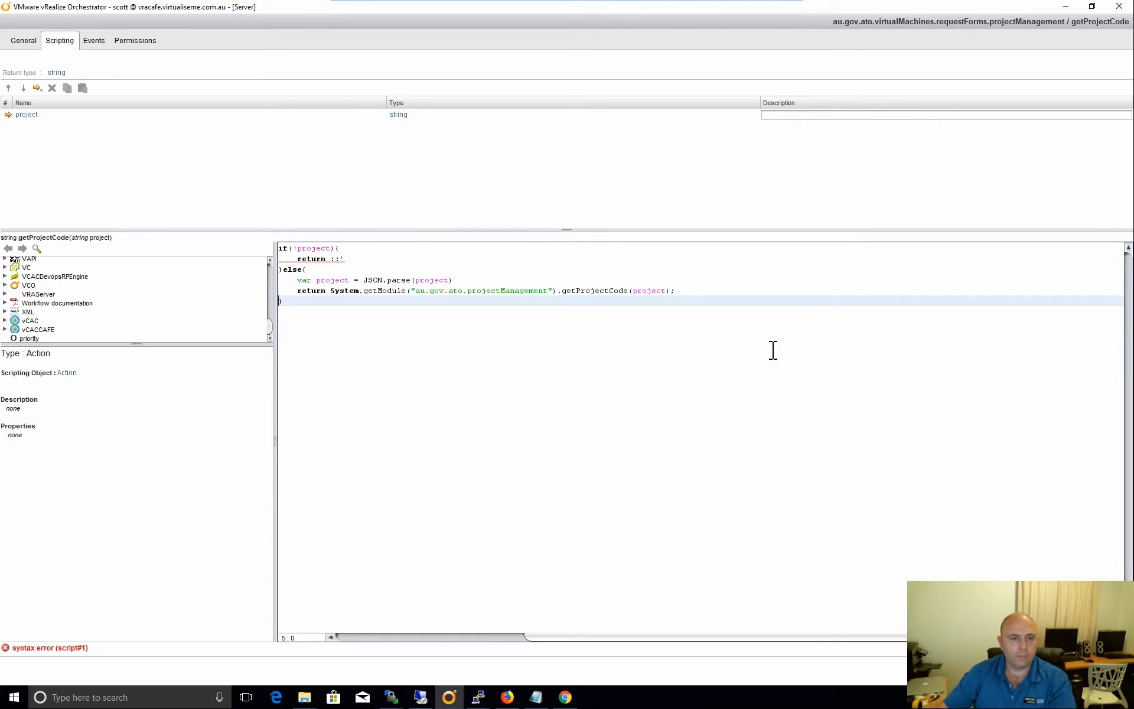
left_click(341, 261)
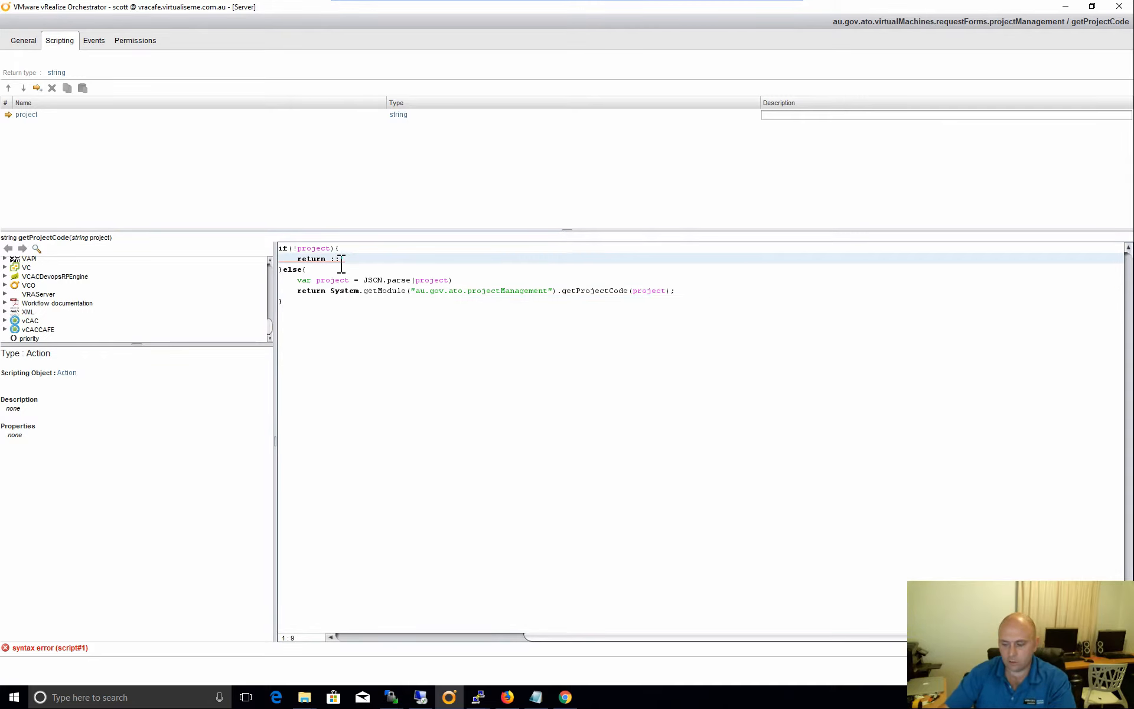
type("\"\"")
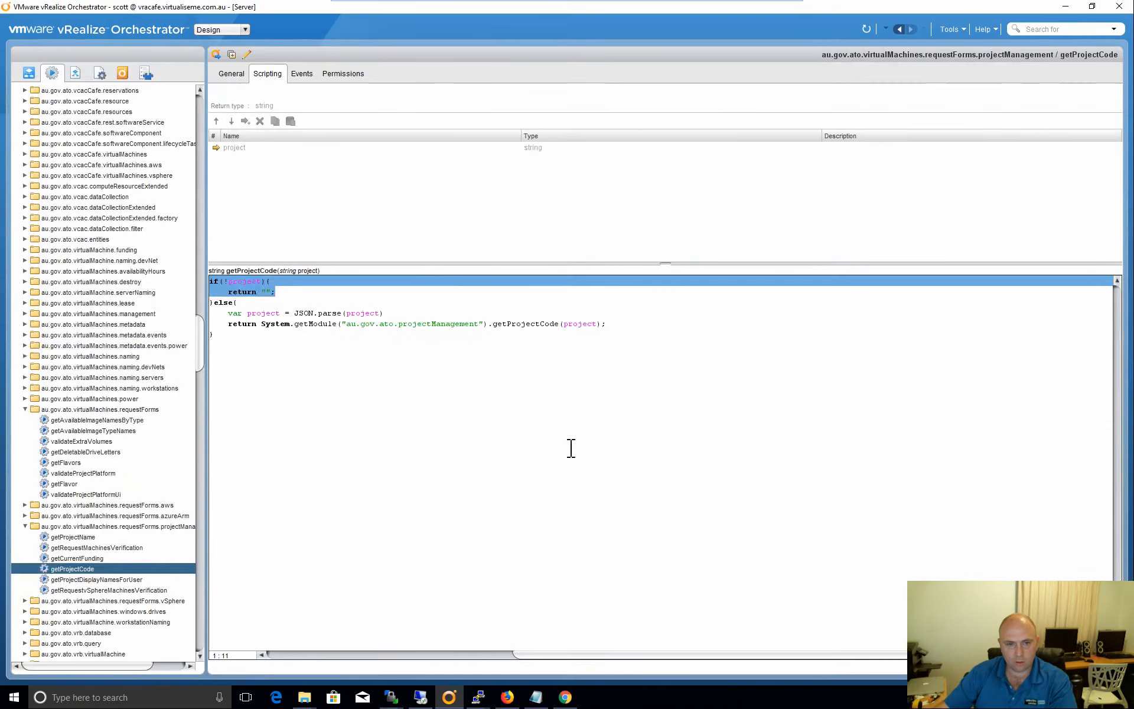
Switch to vRealize Automation in Firefox, cancel the open request, and start a new Create vSphere Machine - video demo request from the Testing service.
left_click(508, 698)
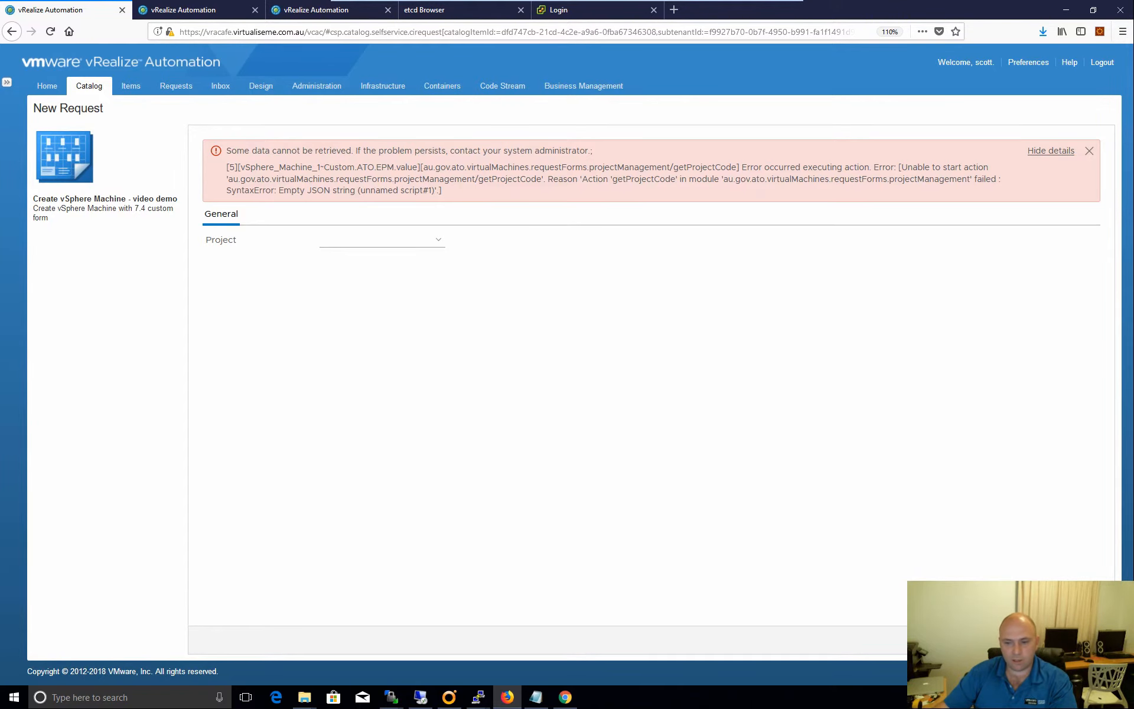
left_click(1089, 640)
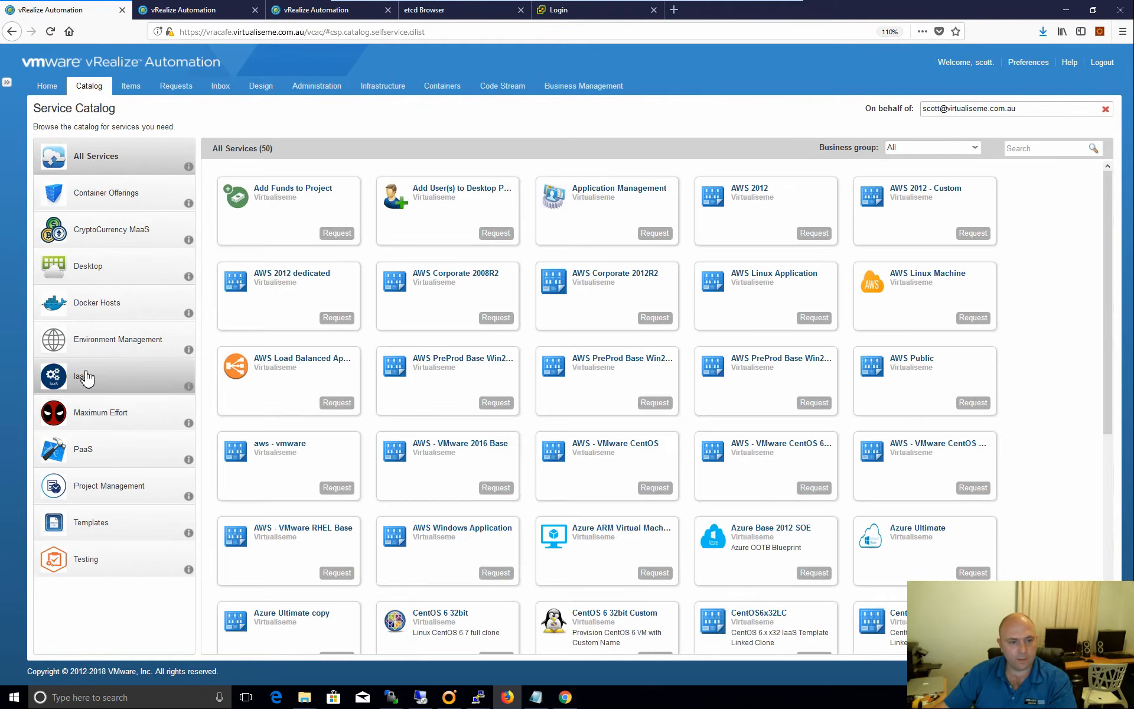
left_click(84, 377)
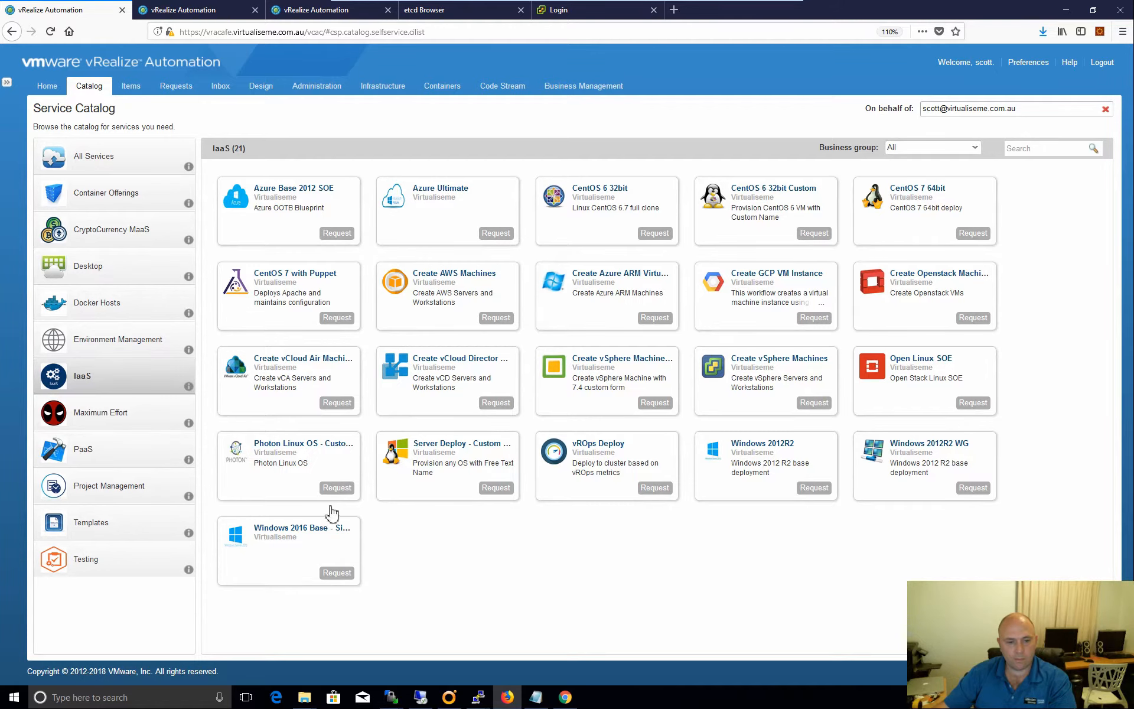
left_click(90, 560)
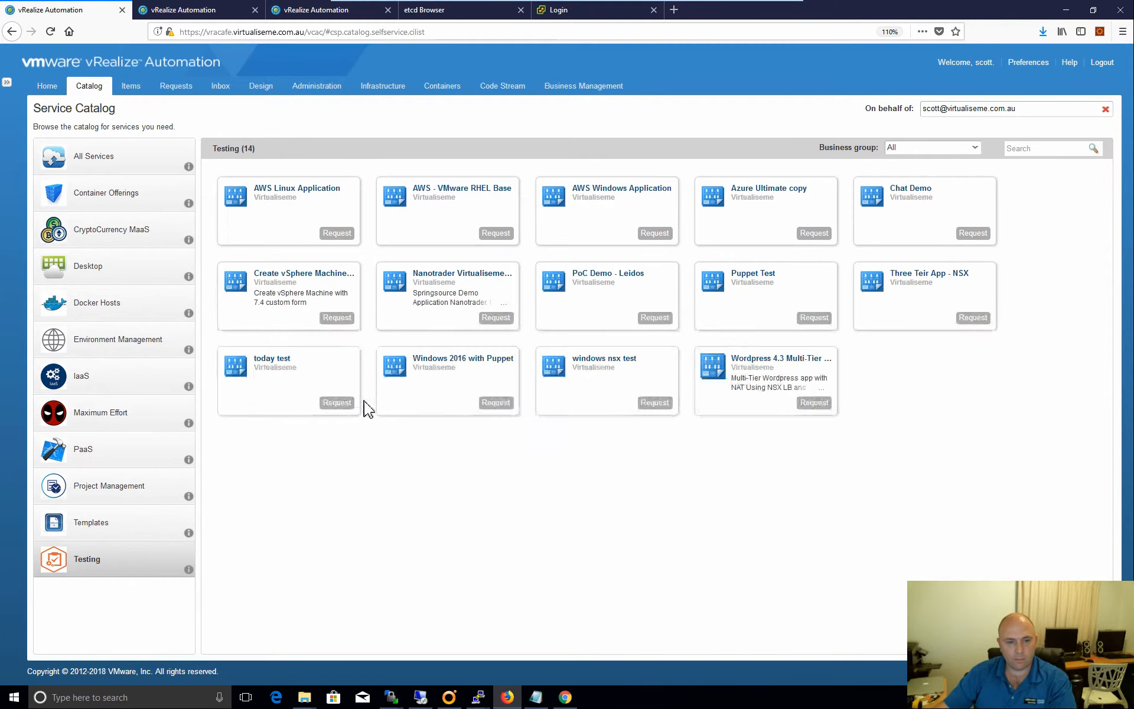
left_click(343, 319)
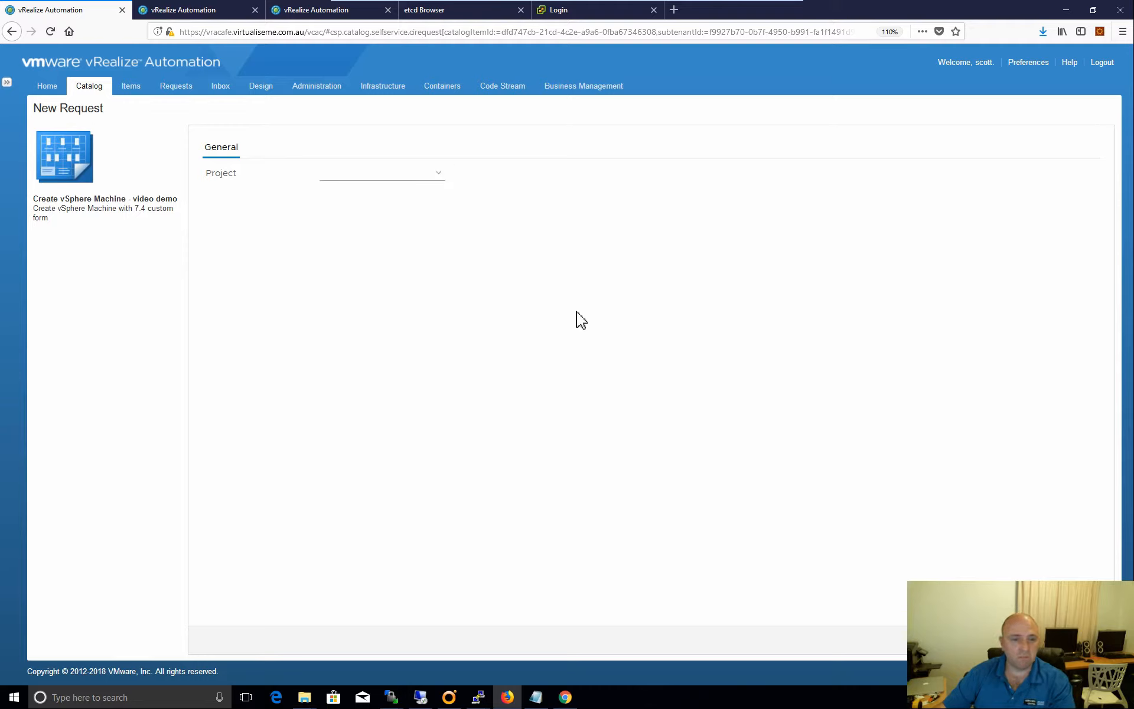
Test the request form with project "5560" - "vforum live demo" and cancel the request.
left_click(437, 173)
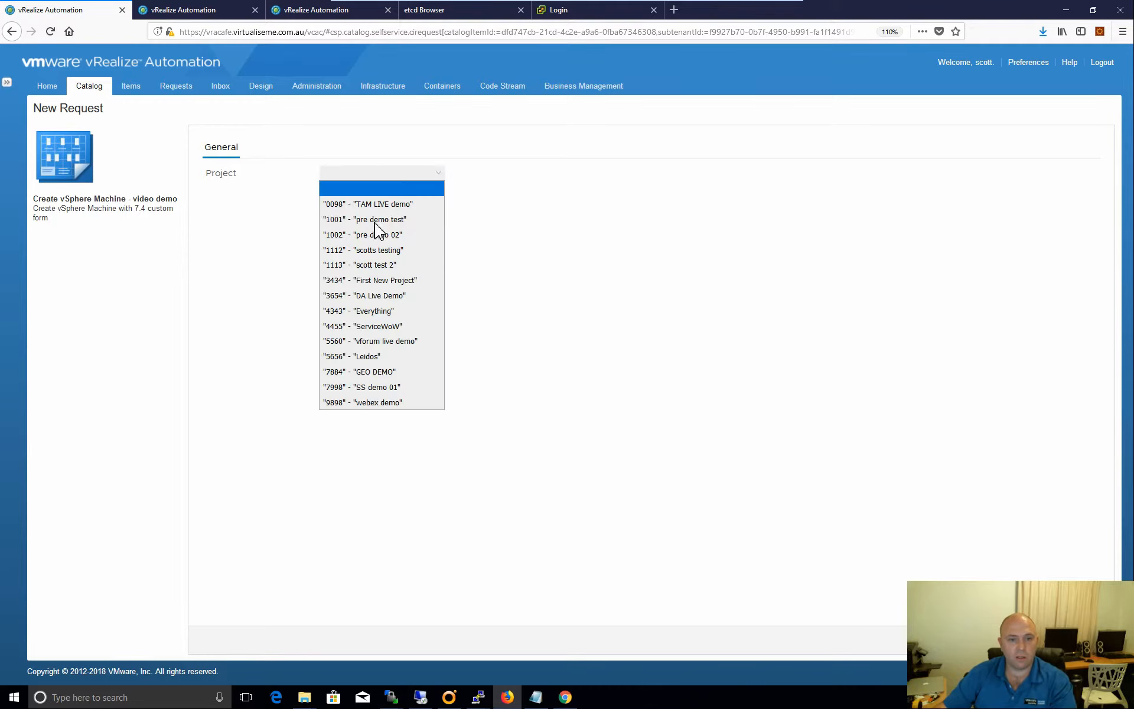
left_click(411, 342)
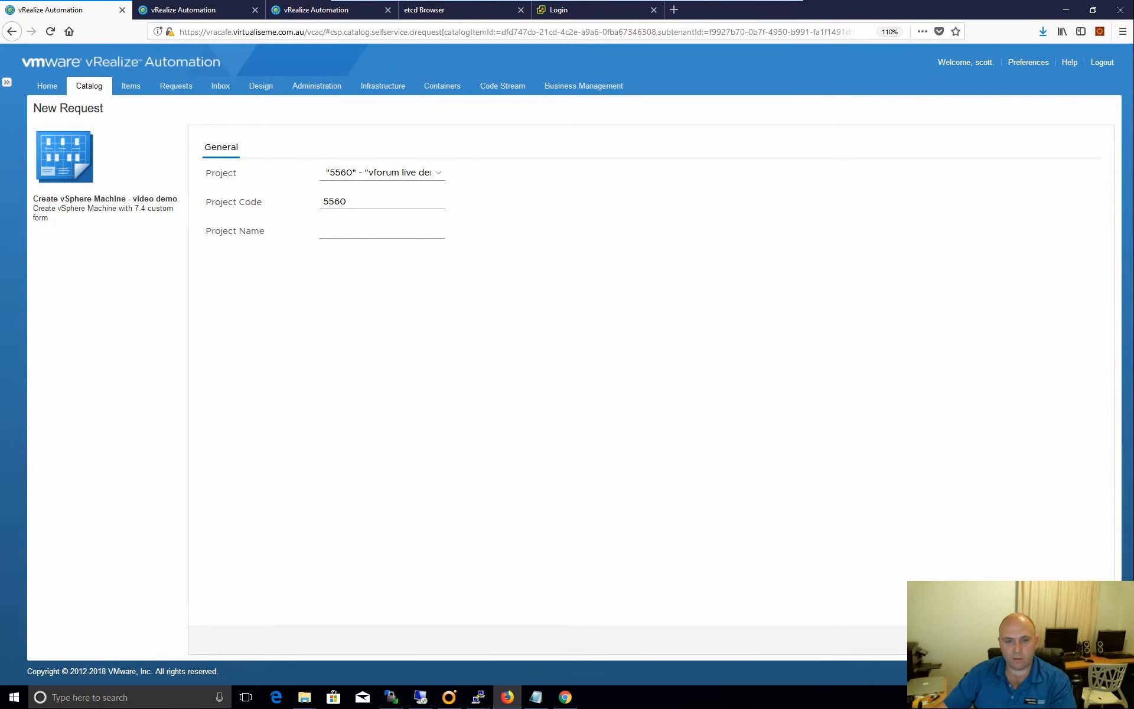
left_click(1090, 640)
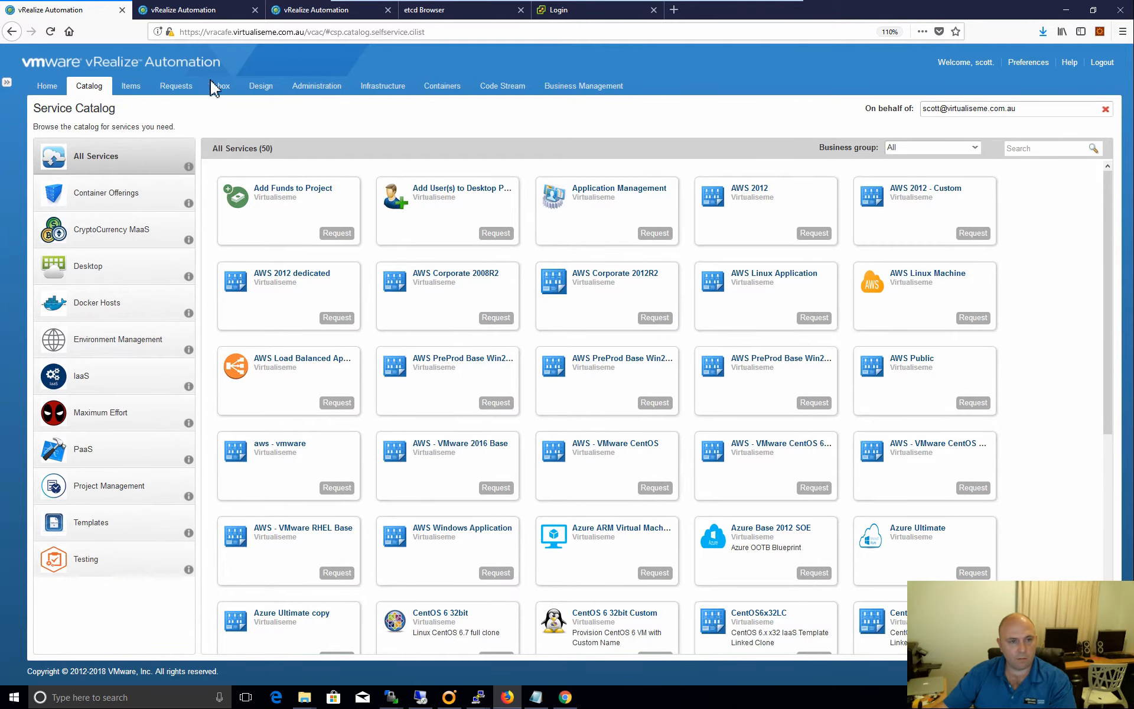
Open the custom form of the Create vSphere Machine - video demo blueprint for editing.
left_click(272, 91)
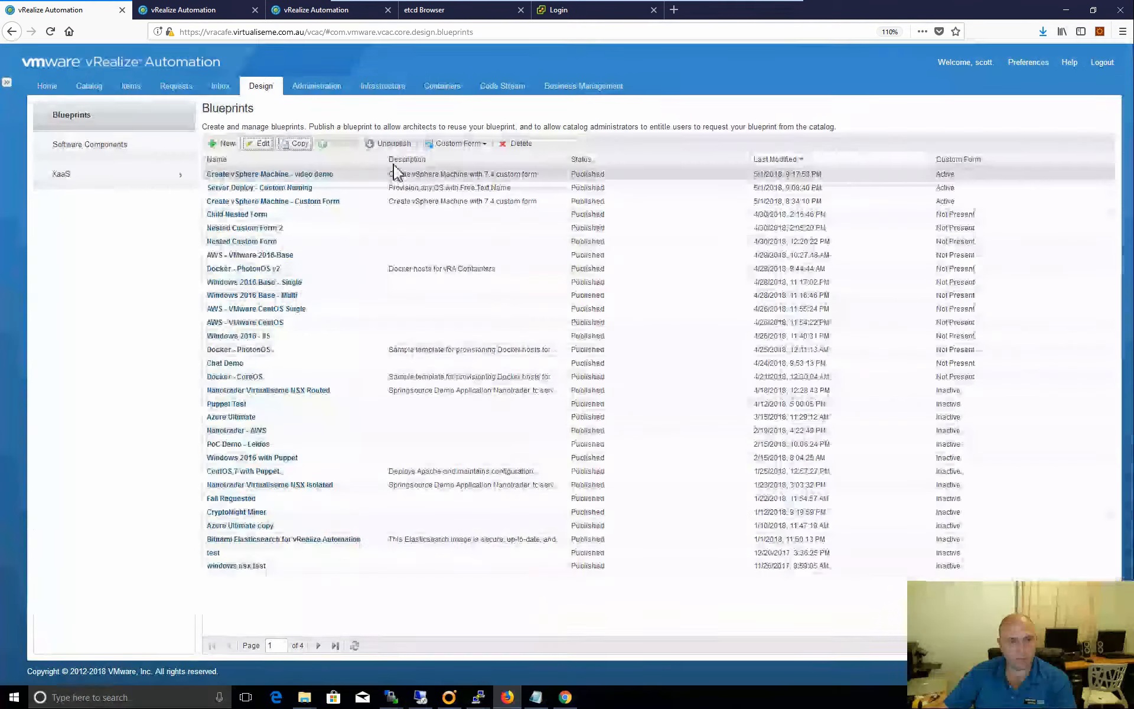
left_click(458, 143)
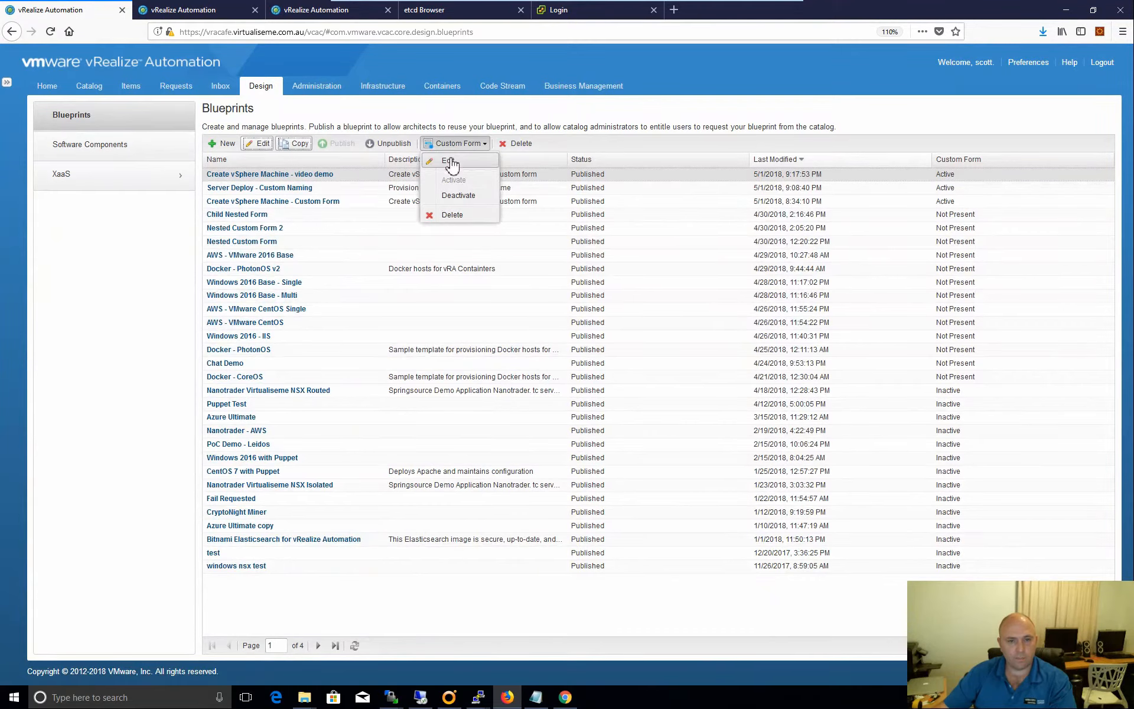
left_click(448, 161)
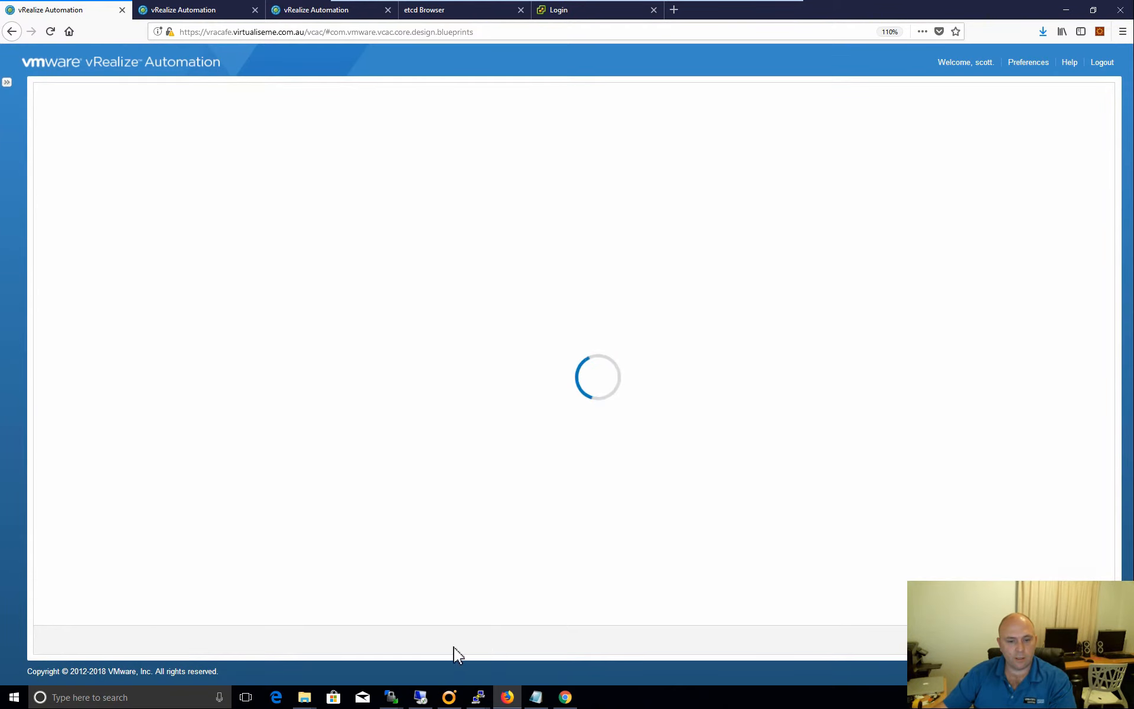
Switch to vRealize Orchestrator and examine the projectName properties in the Create vSphere Machines workflow's presentation.
left_click(449, 697)
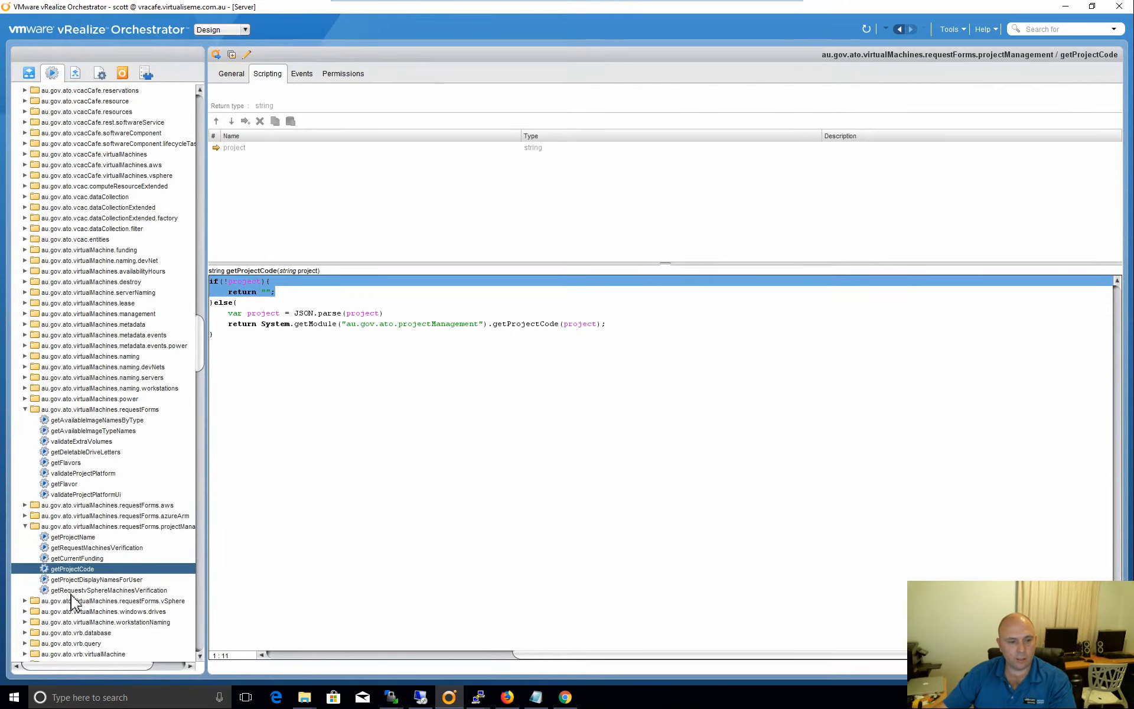
left_click(28, 72)
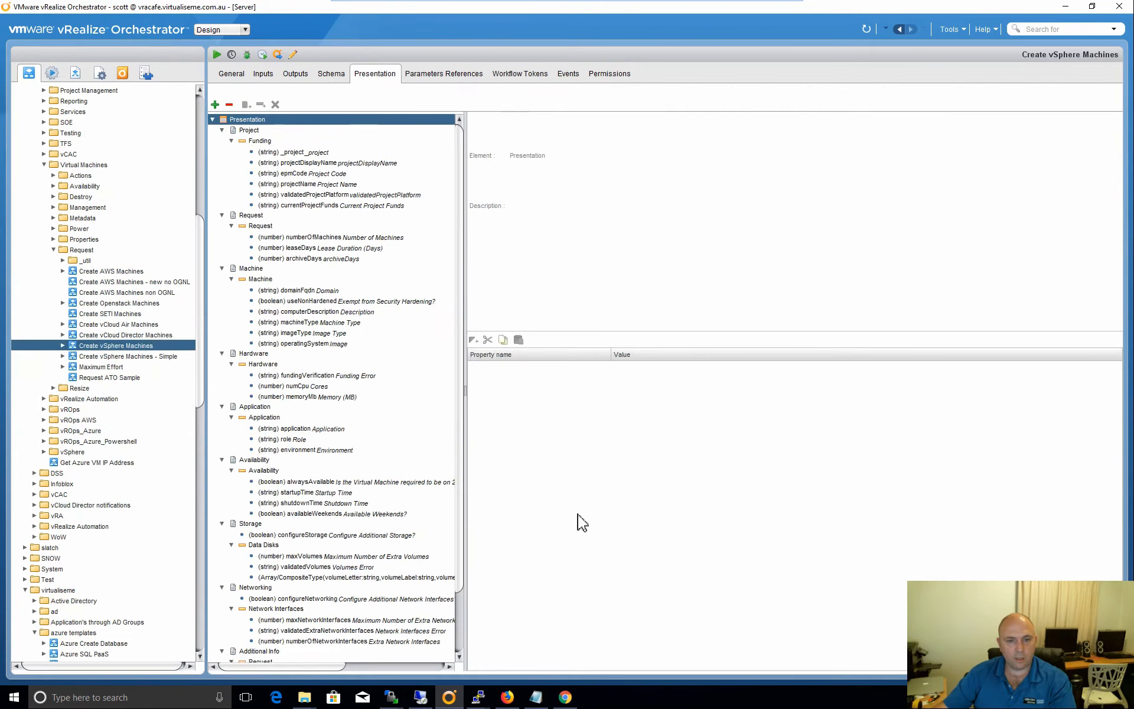
left_click(322, 184)
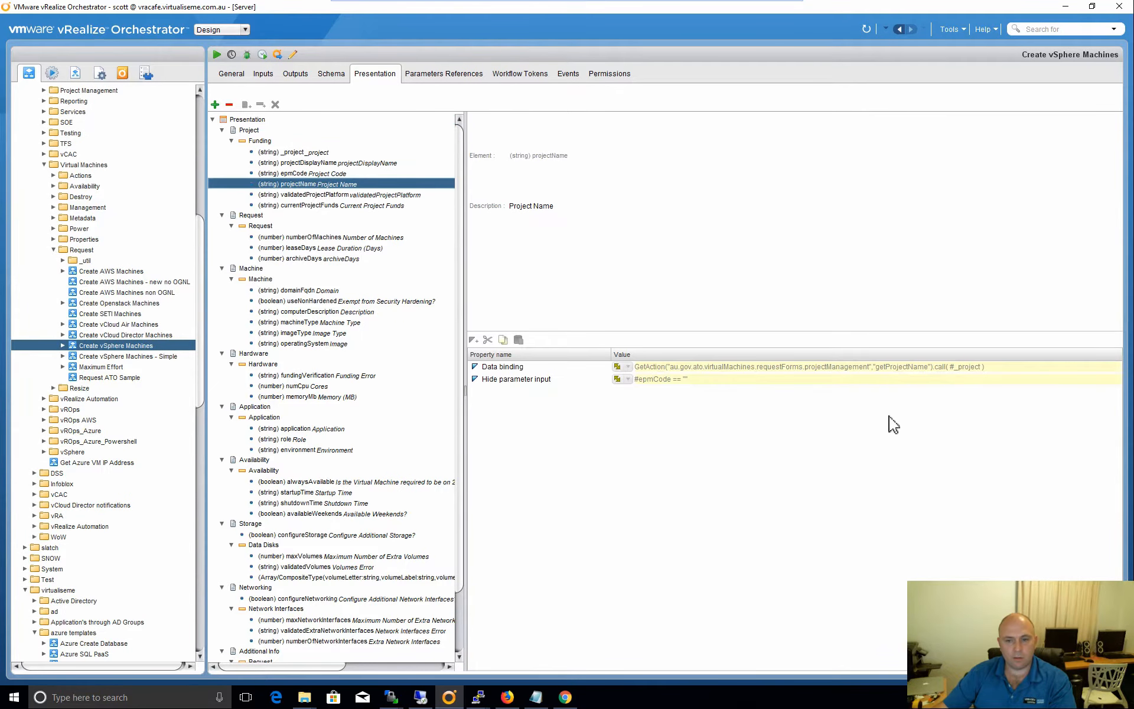
Switch back to vRealize Automation in Firefox and set the Project Code field's Read-only option to Yes.
left_click(507, 697)
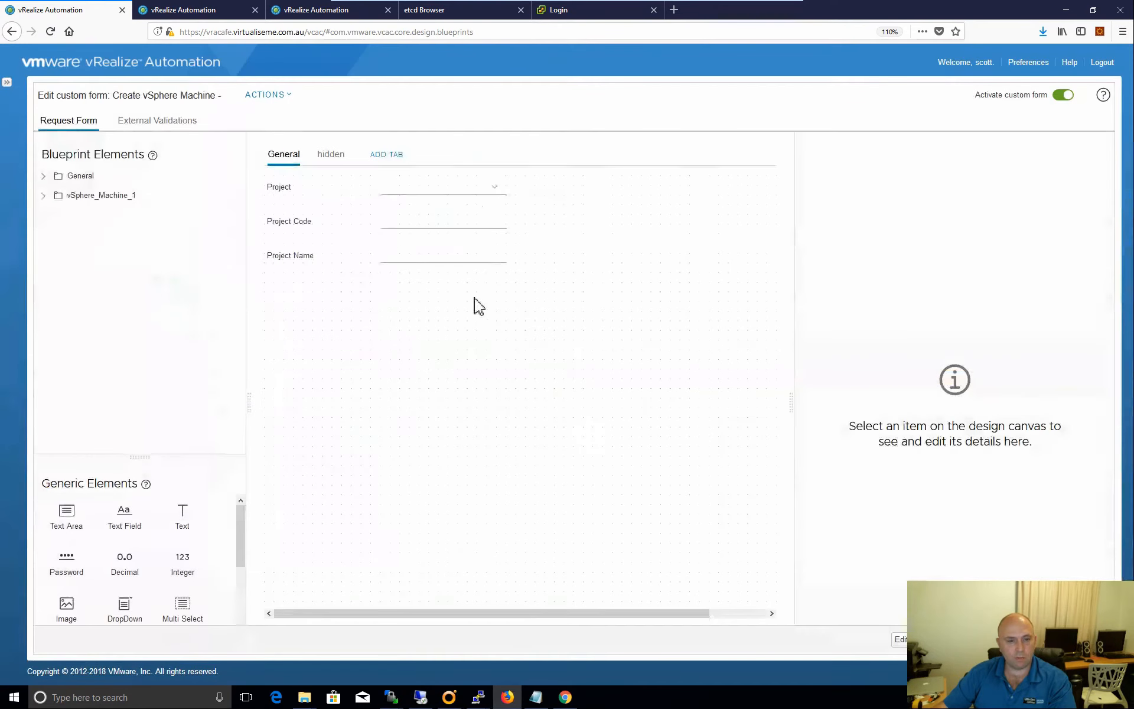
left_click(347, 223)
left_click(806, 338)
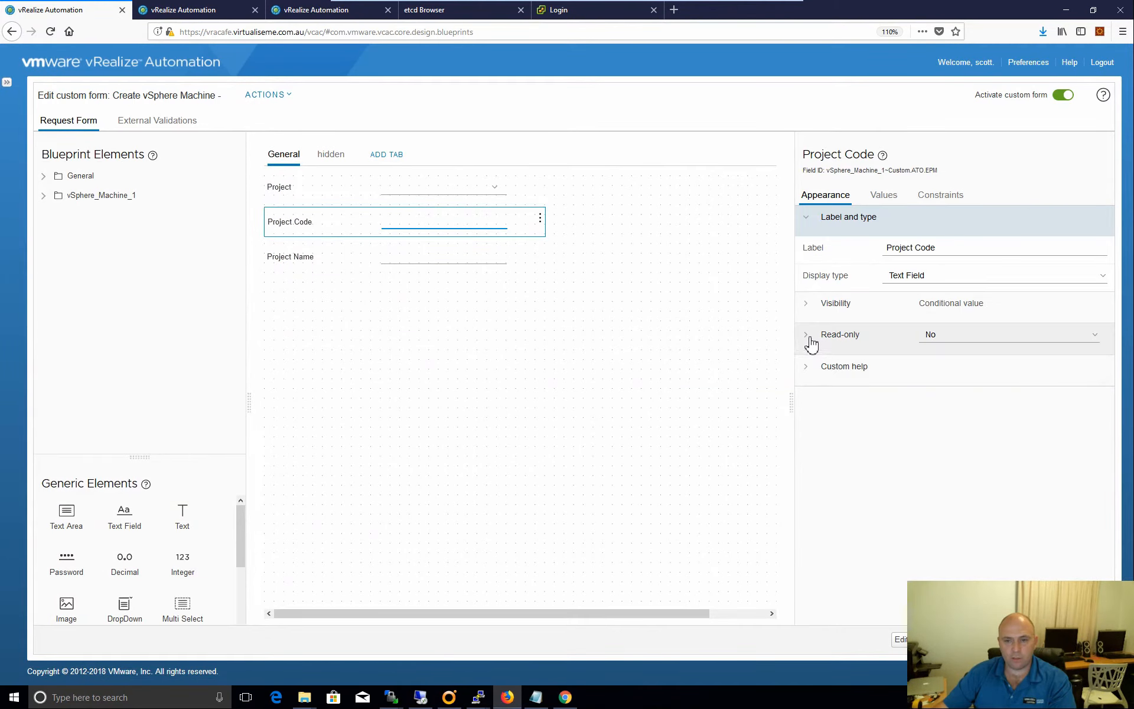
left_click(1015, 341)
left_click(974, 353)
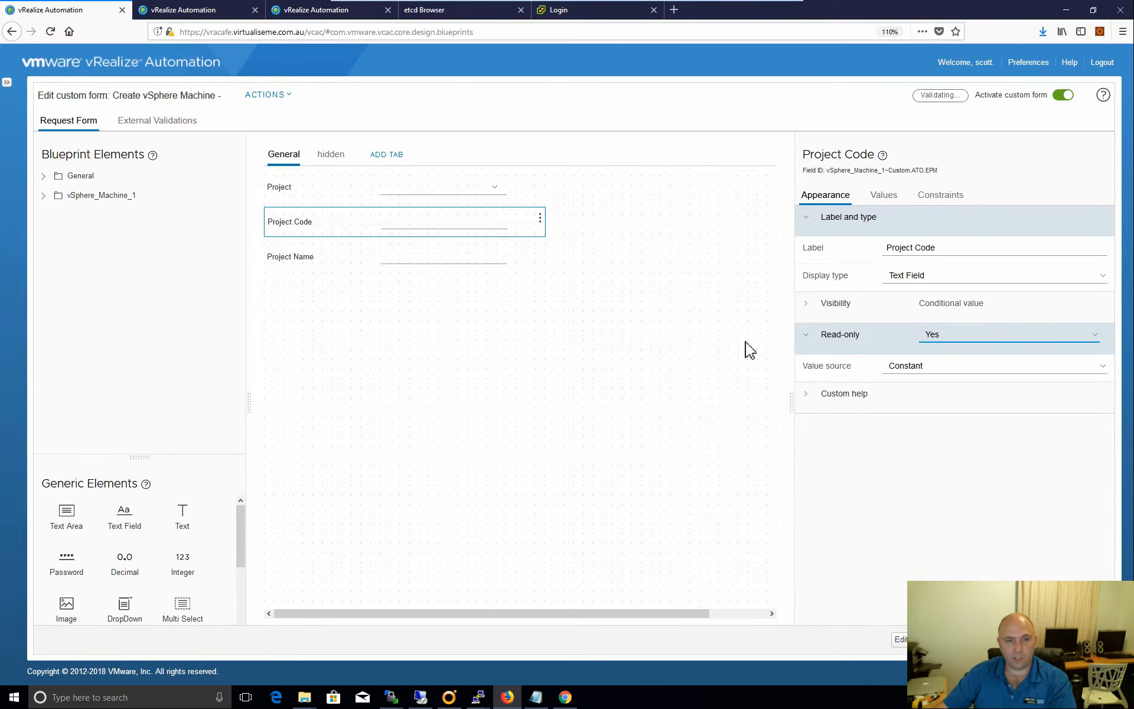
Set the Project Name field's Read-only option to Yes.
left_click(292, 261)
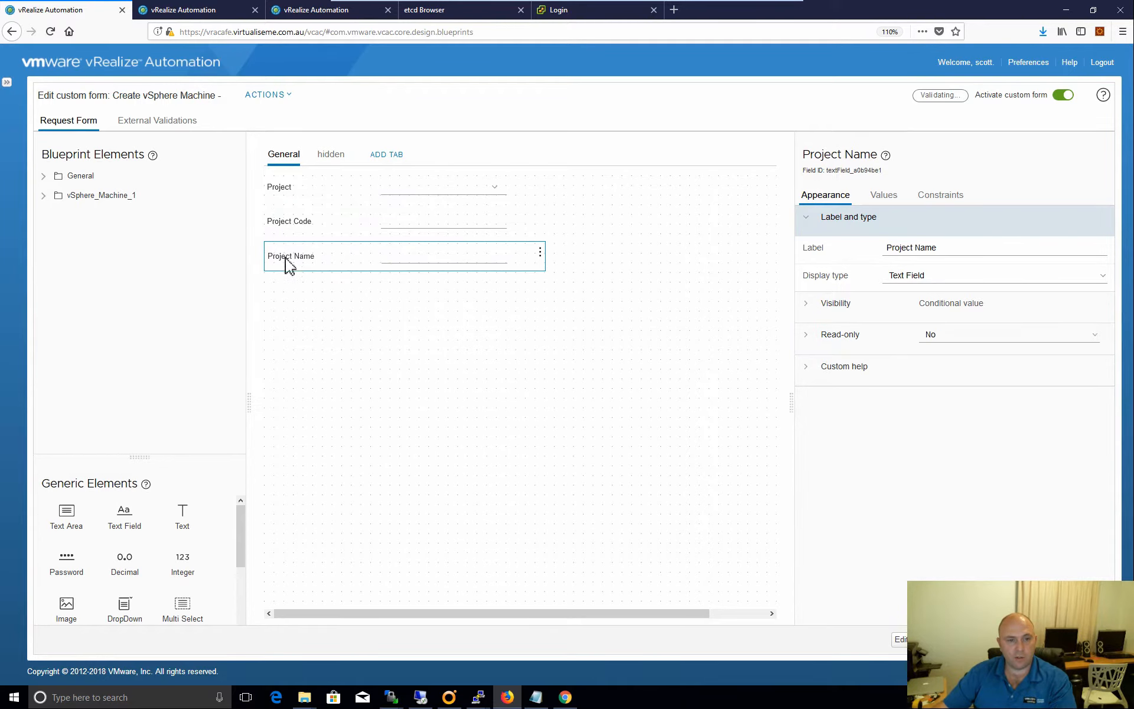
left_click(945, 336)
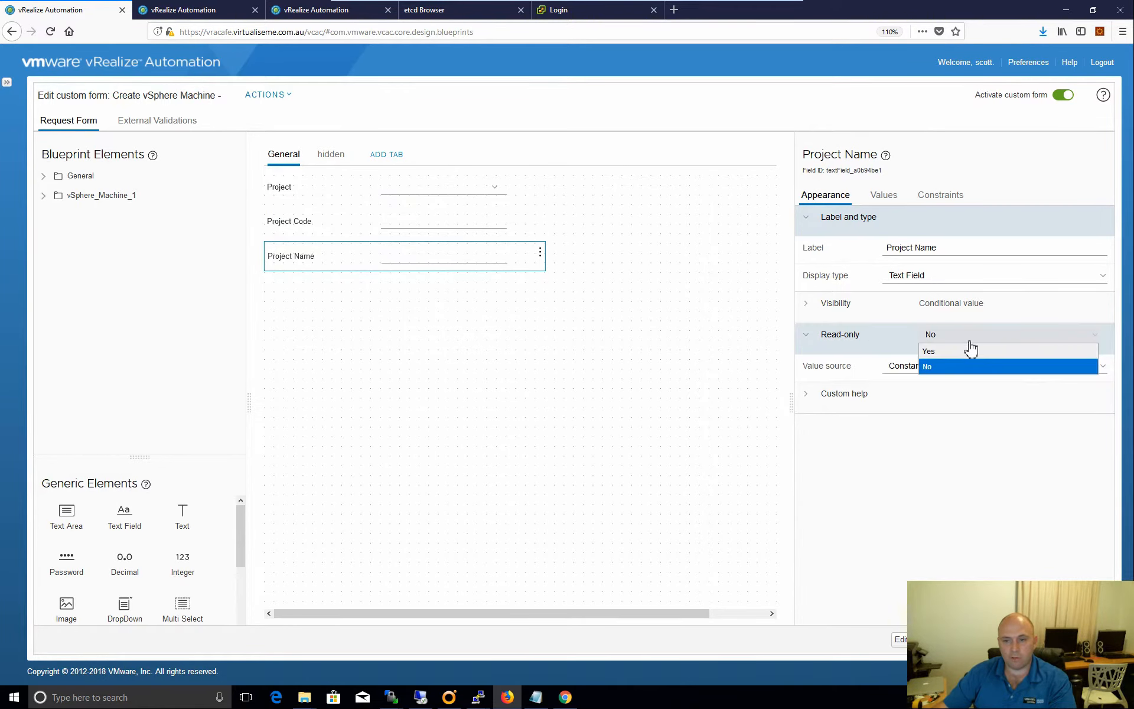
left_click(928, 352)
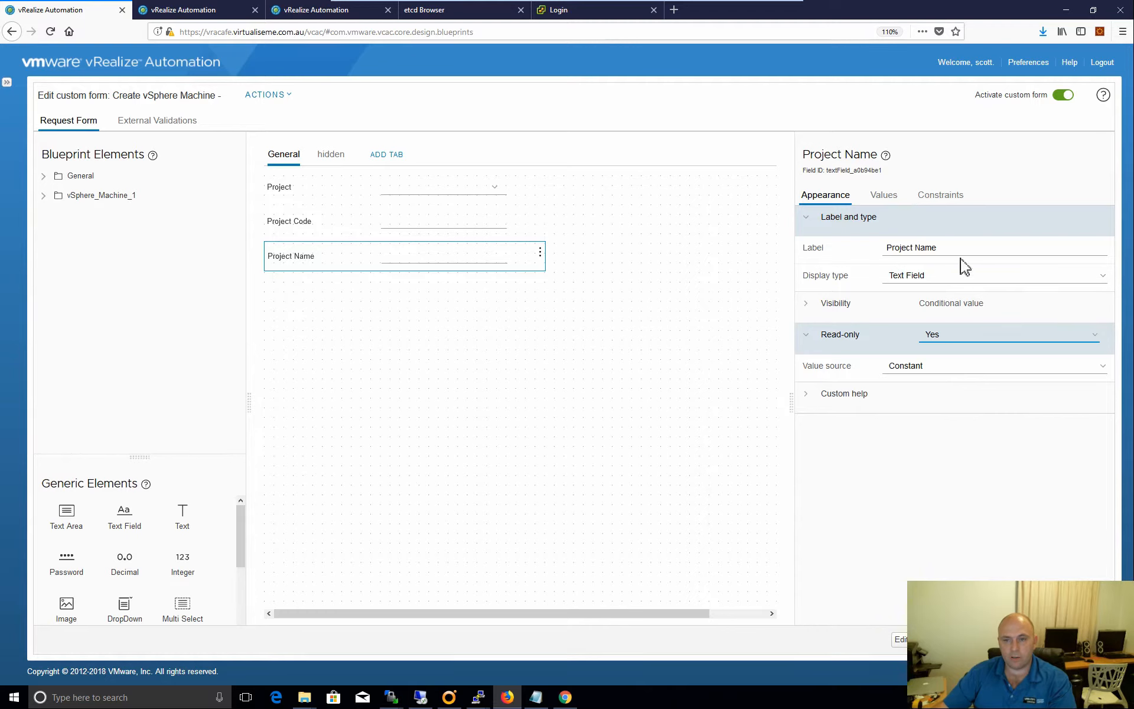
Source Project Name's default value externally from the requestForms.projectManagement getProjectName action, with the _project field as its project input.
left_click(892, 200)
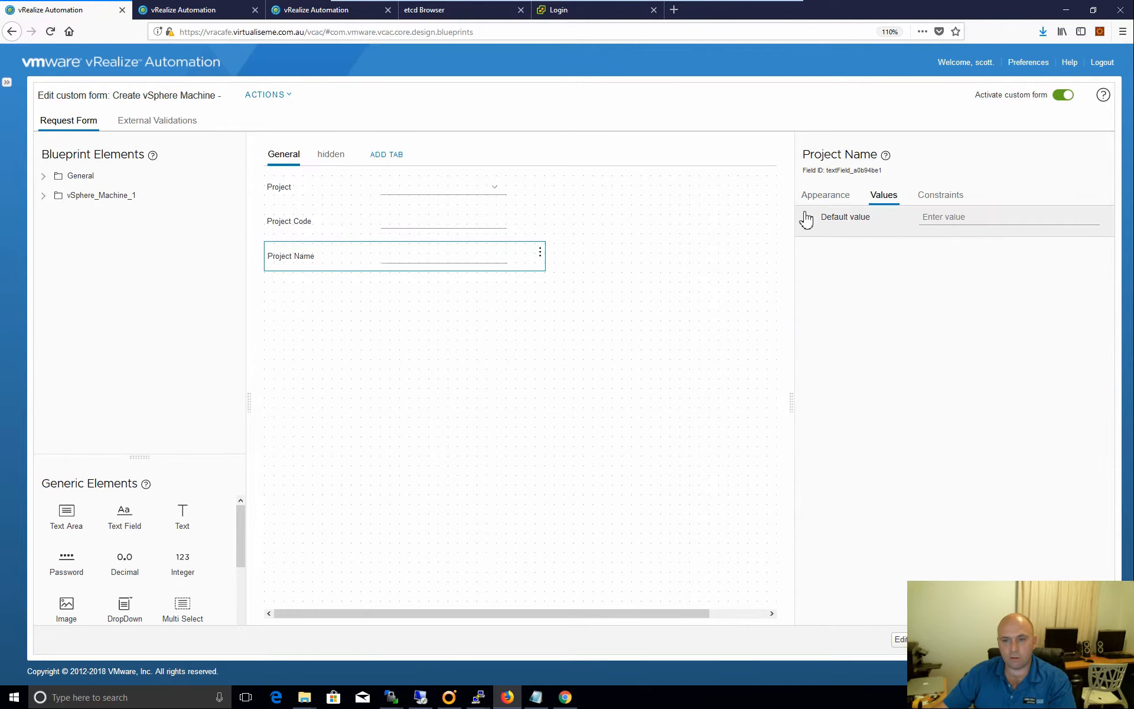
left_click(980, 253)
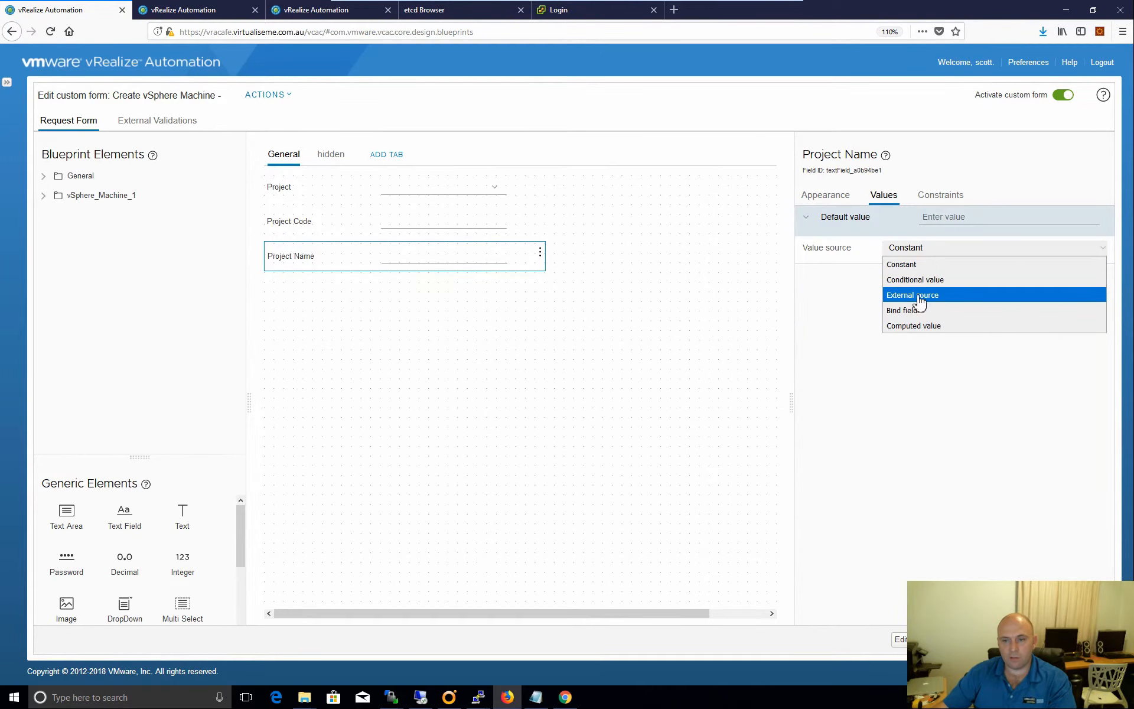
left_click(1011, 400)
left_click(932, 286)
left_click(940, 267)
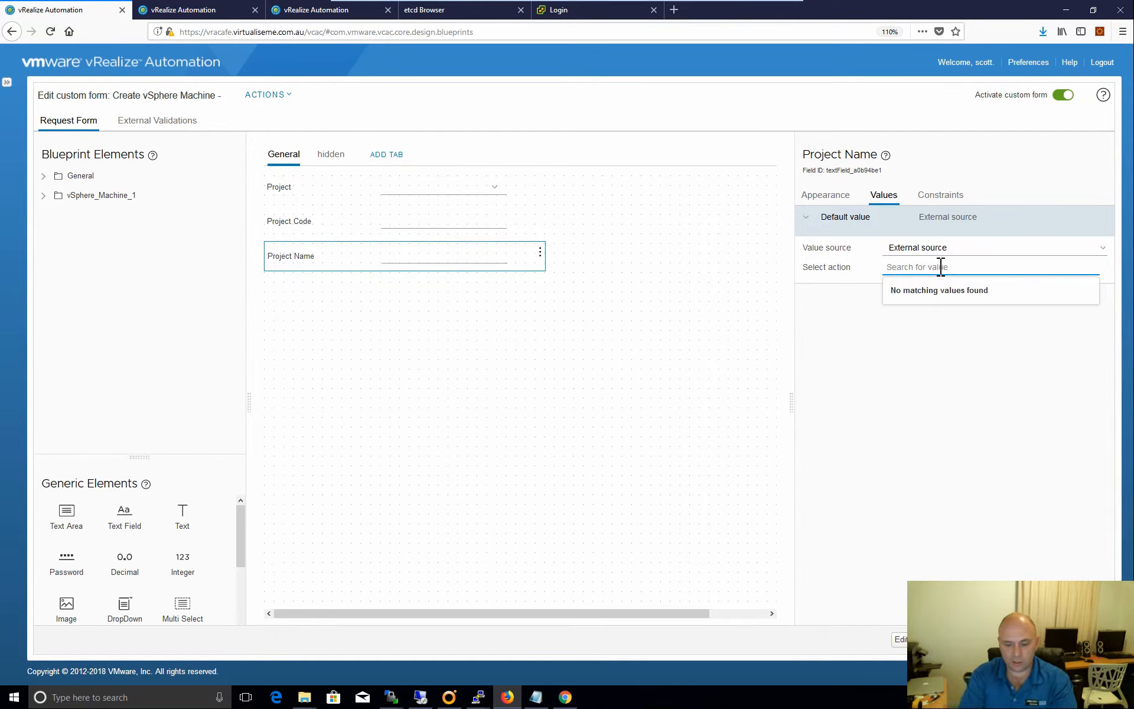
type("getPro")
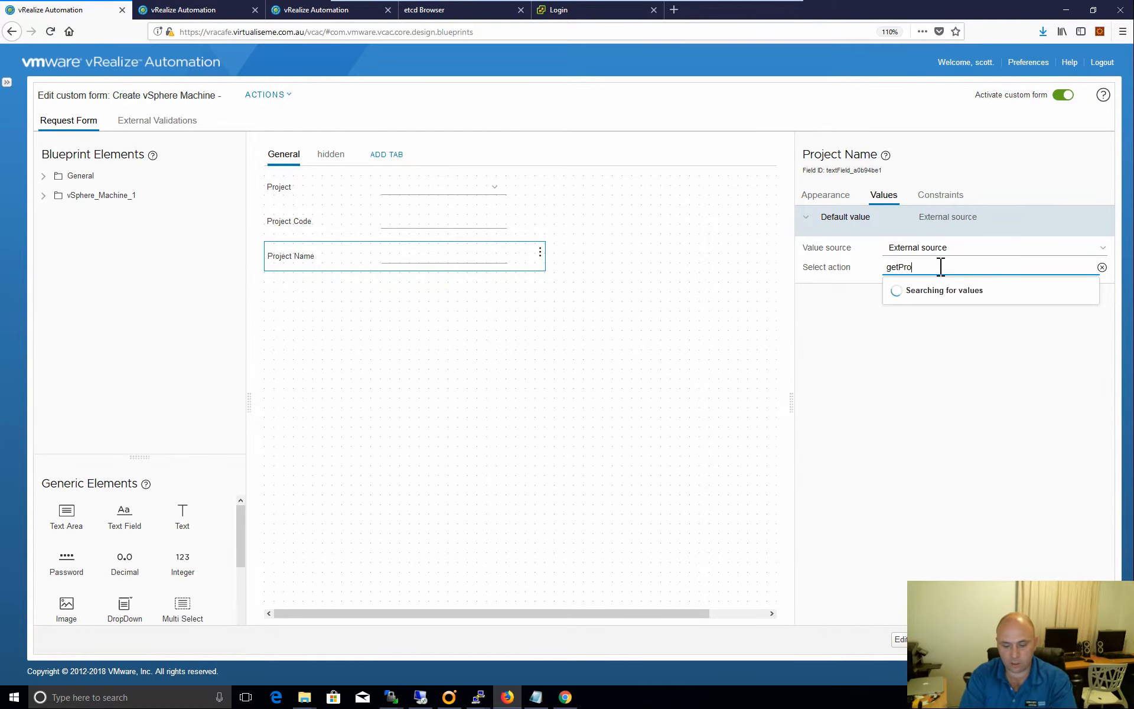
type("jectName")
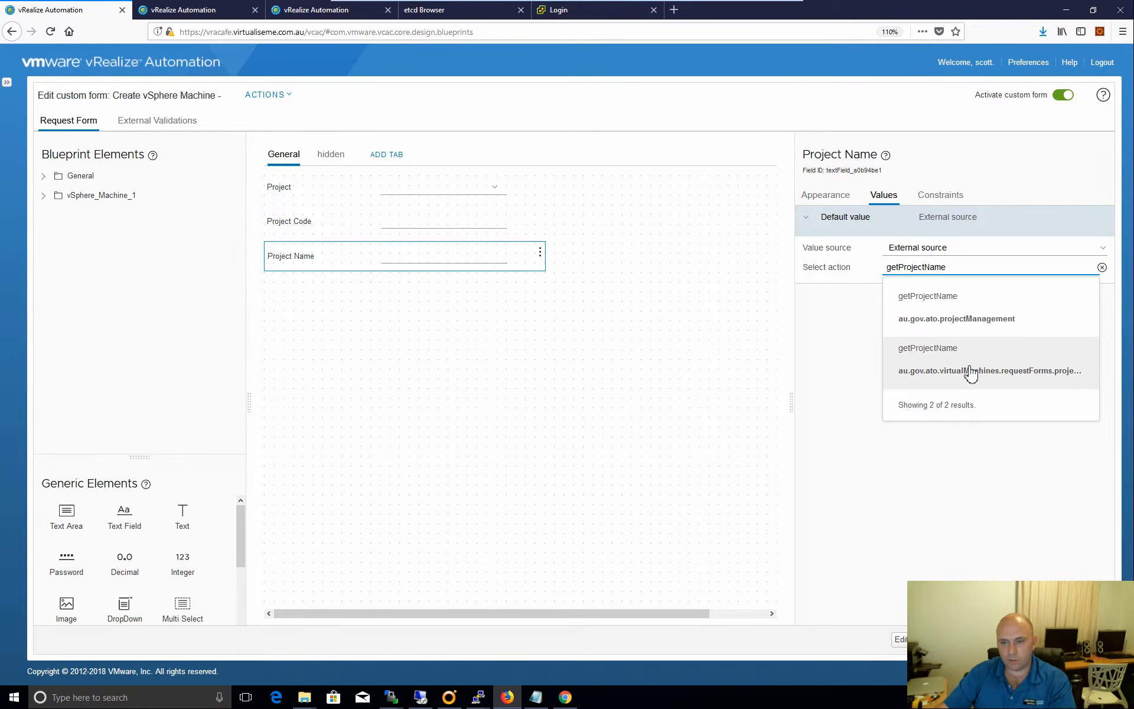
left_click(970, 374)
left_click(1007, 313)
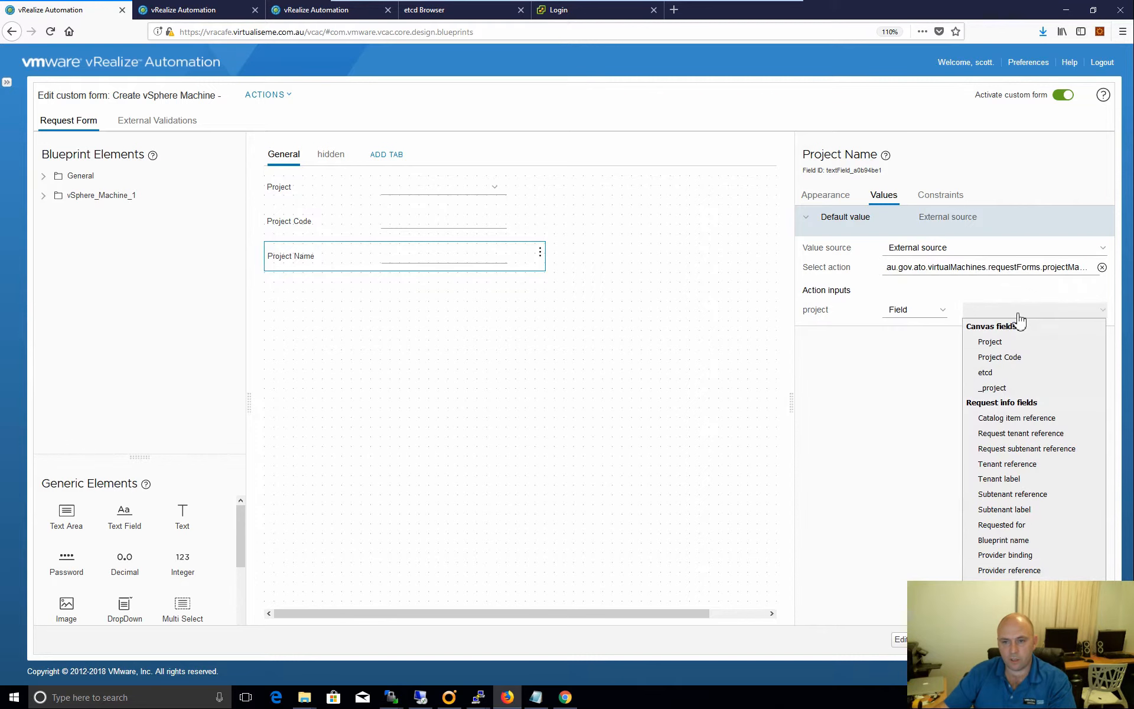
left_click(1011, 388)
left_click(947, 487)
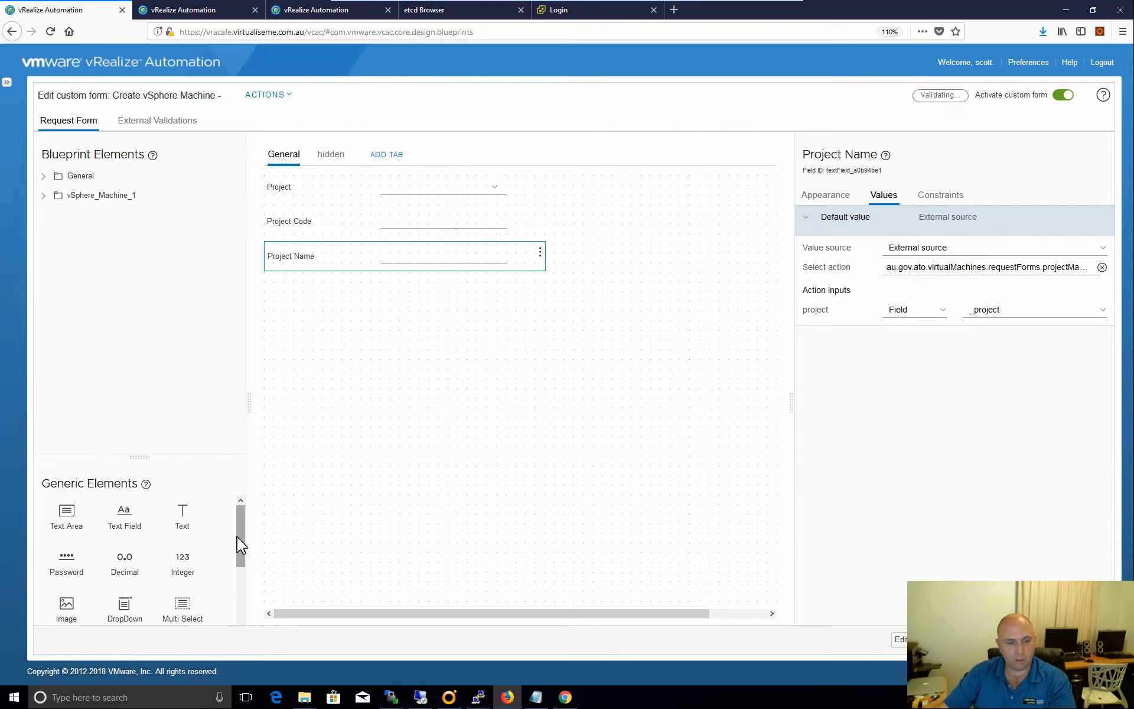
Add a text field below Project Name on the General page and label it "Current Funds".
left_click_drag(121, 519, 316, 288)
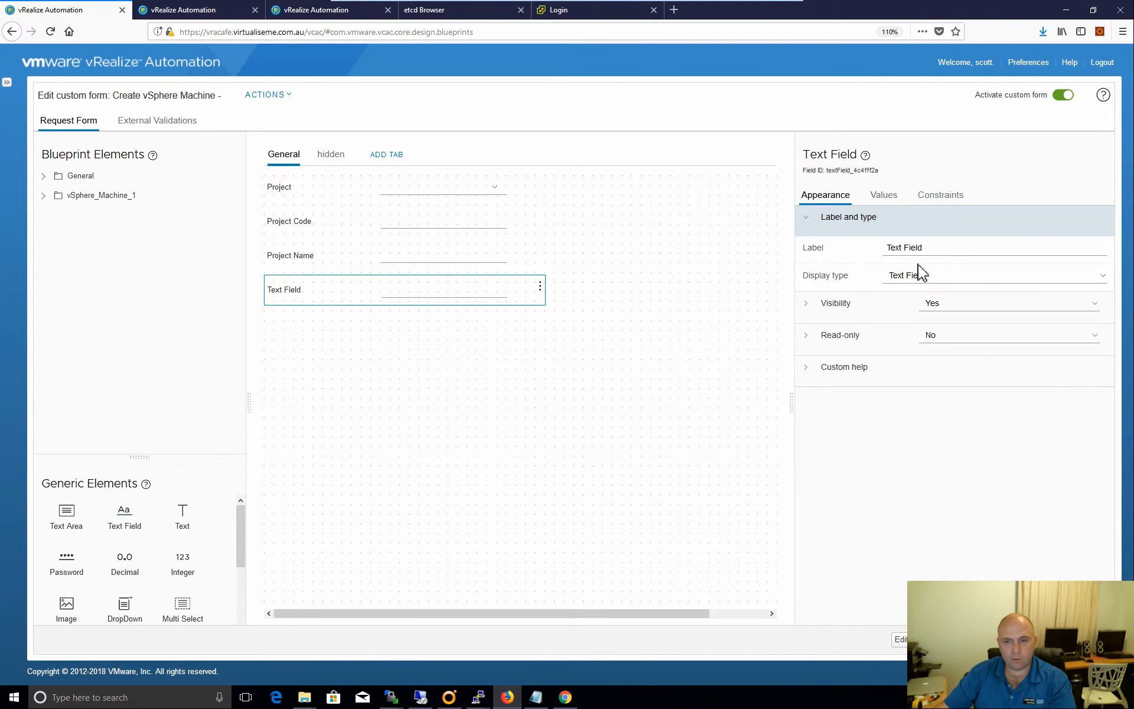
left_click_drag(931, 248, 862, 248)
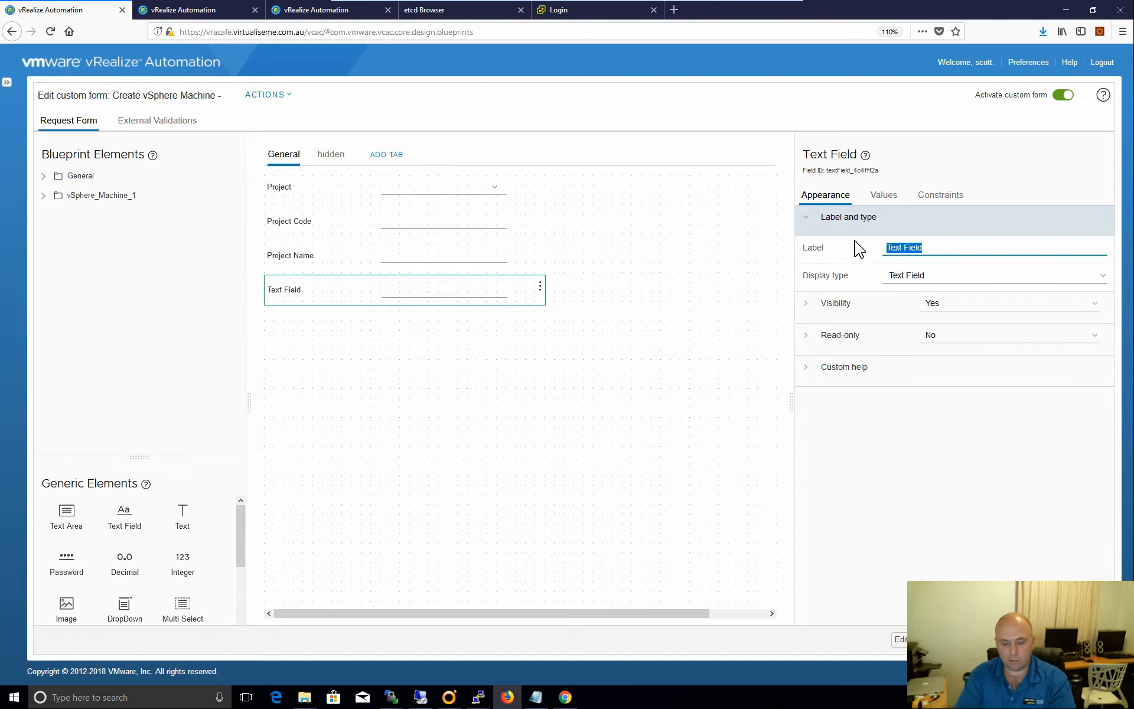
type("Curr")
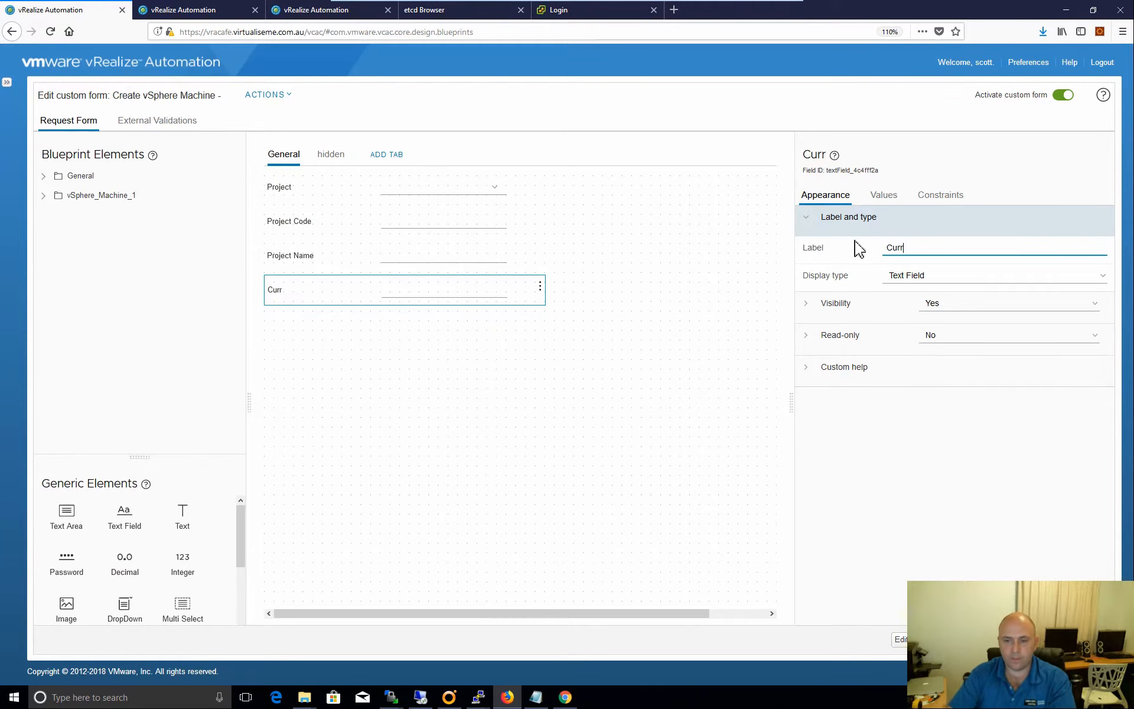
type("ent F")
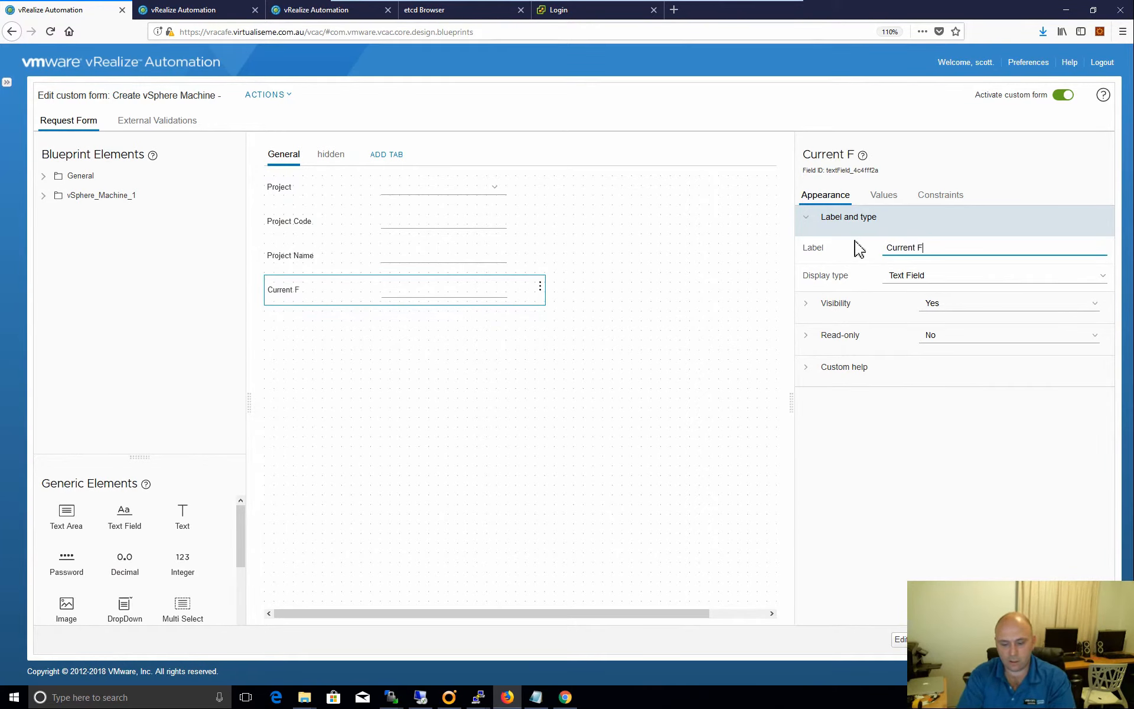
type("Unds")
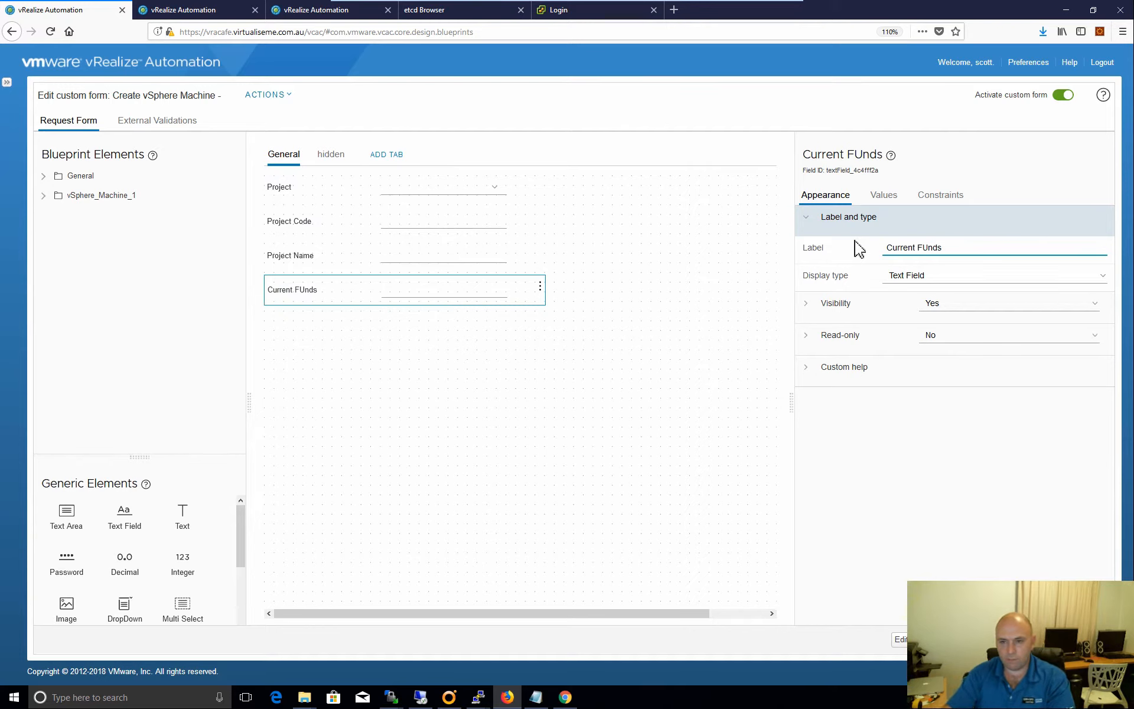
key("Left")
key("Left")
key("Left")
key("BackSpace")
type("u")
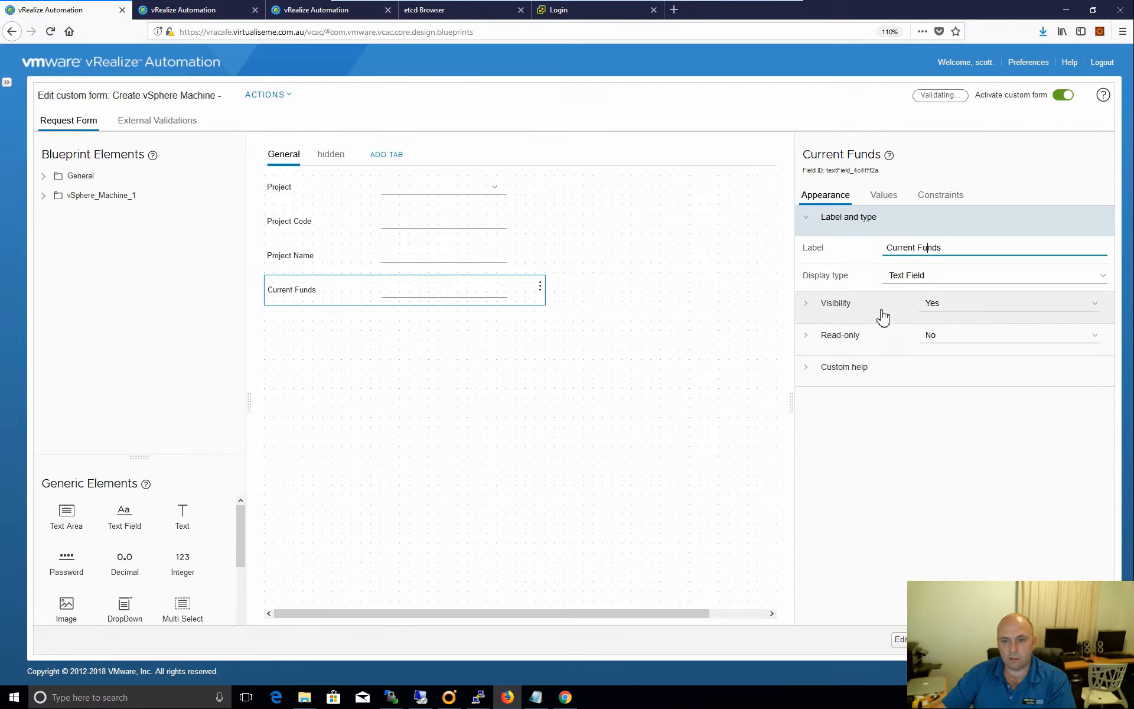
Set the Current Funds field's Read-only option to Yes.
left_click(888, 341)
left_click(997, 339)
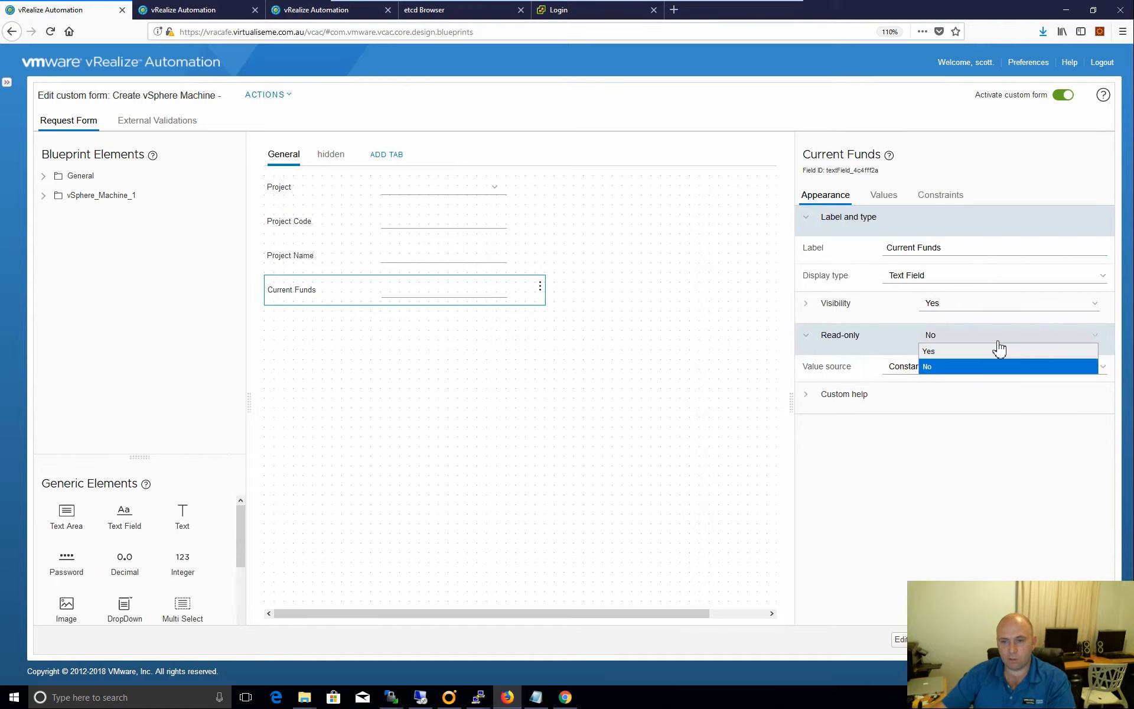
left_click(964, 354)
Set the Current Funds default value to an external source and search its actions for "getFun".
left_click(878, 196)
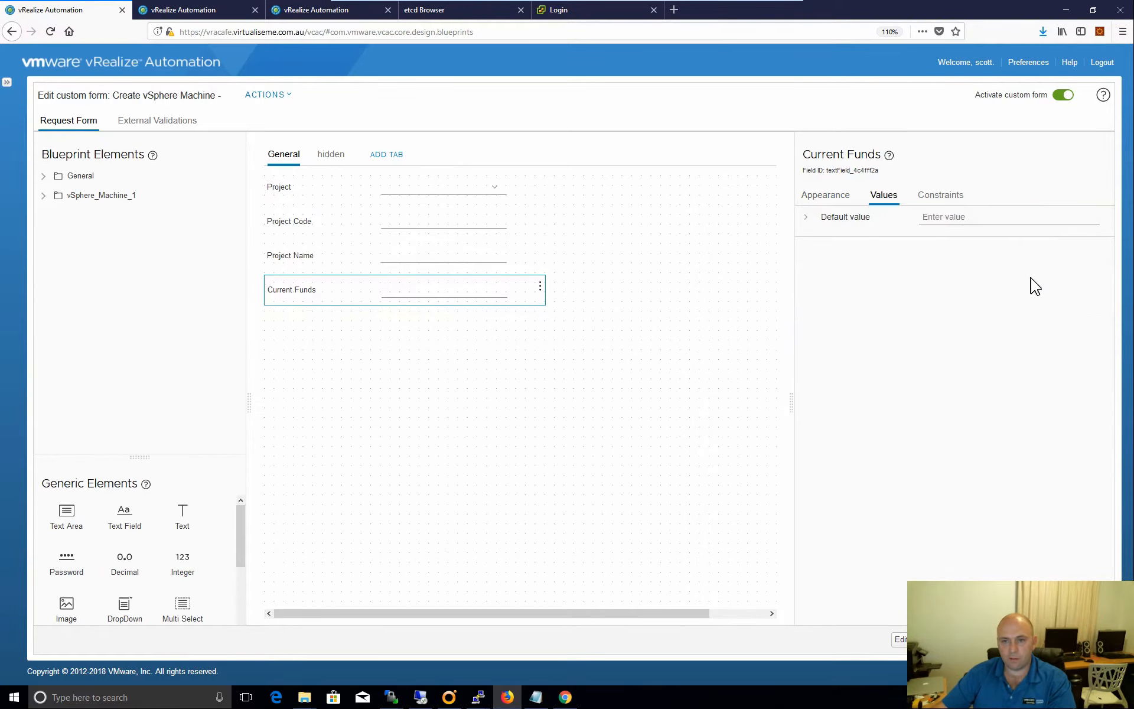
left_click(806, 216)
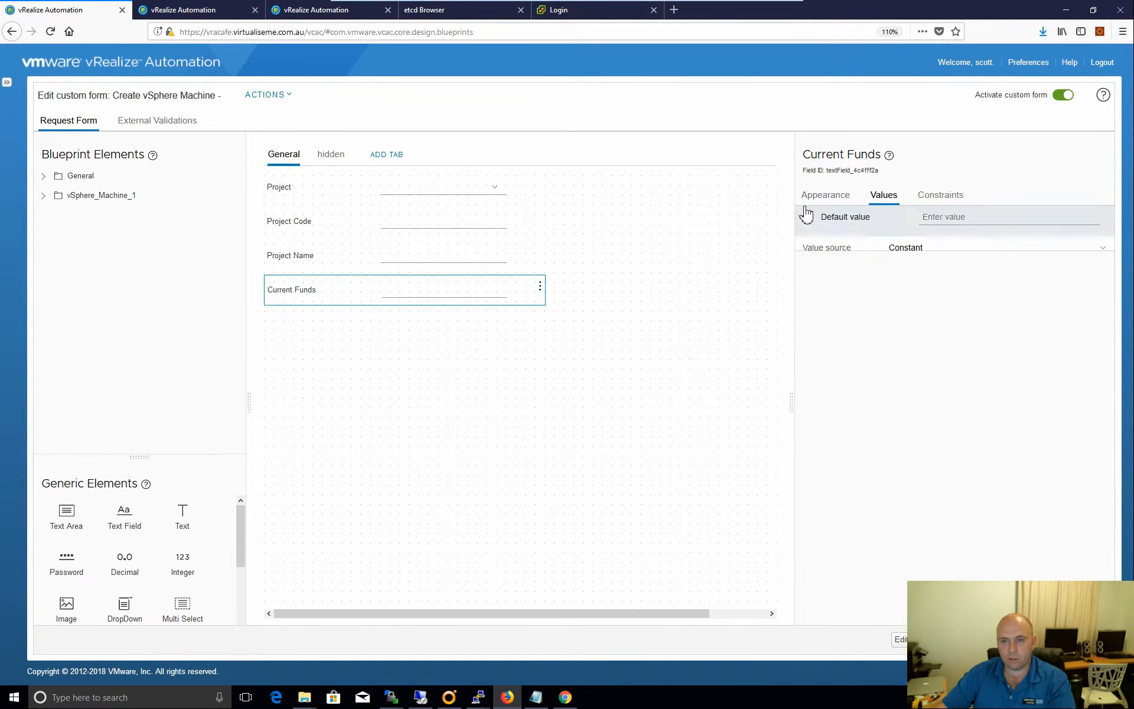
left_click(984, 248)
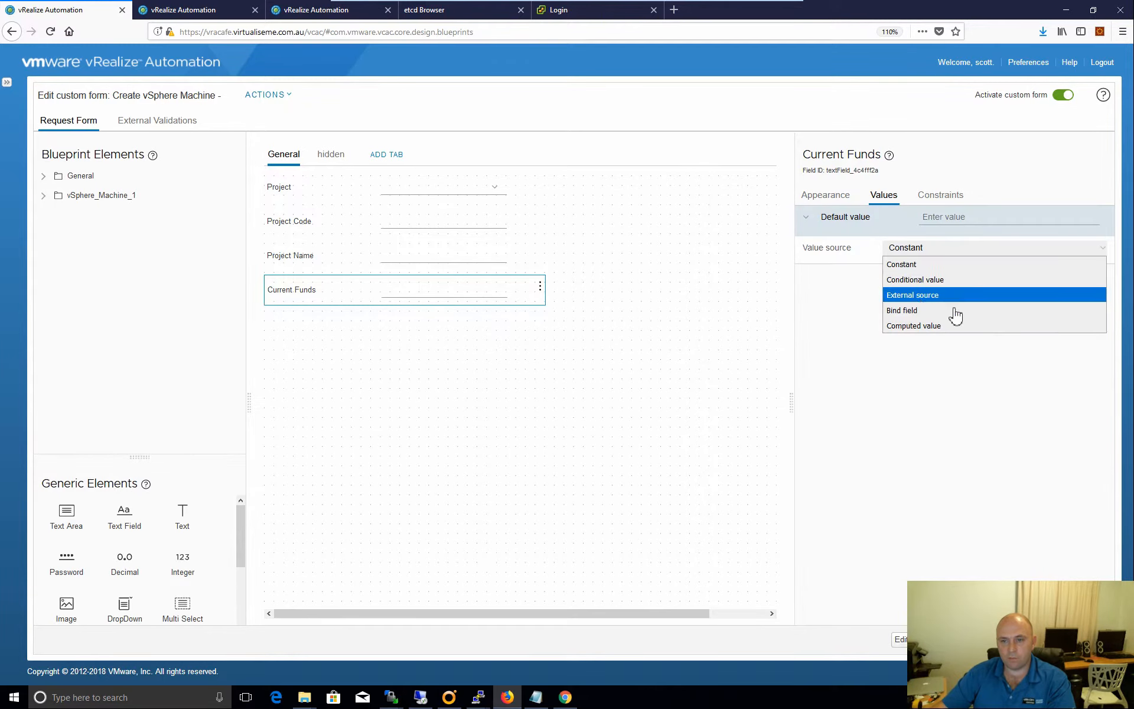
left_click(936, 295)
left_click(920, 270)
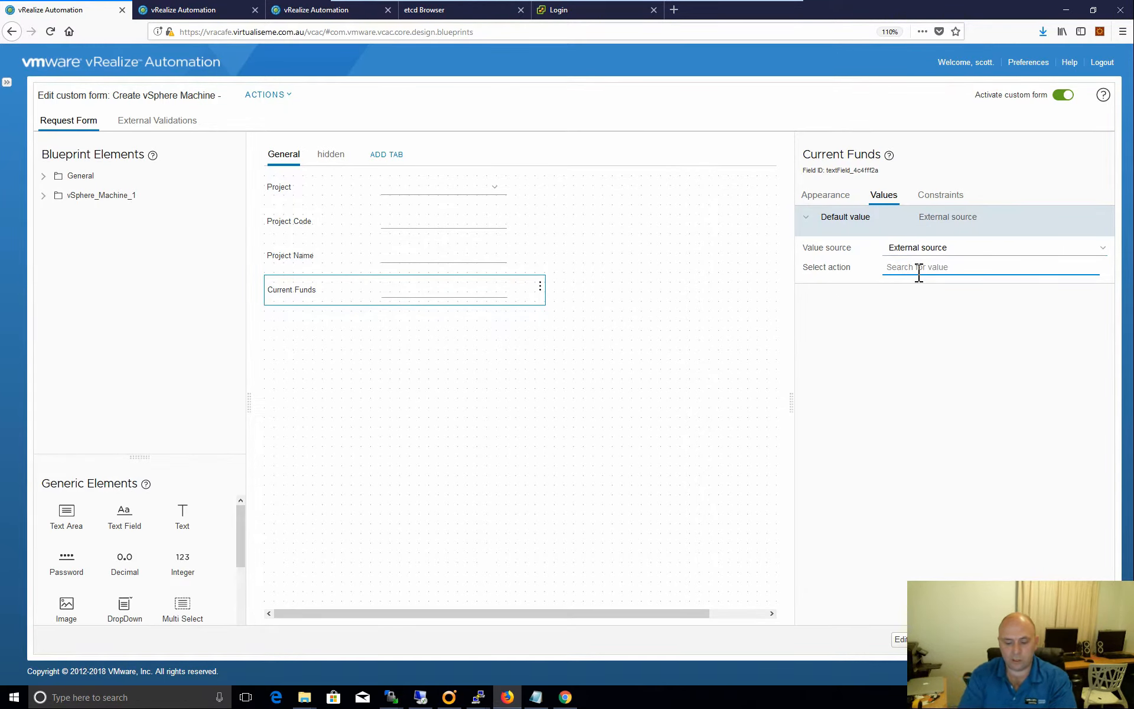
type("egt")
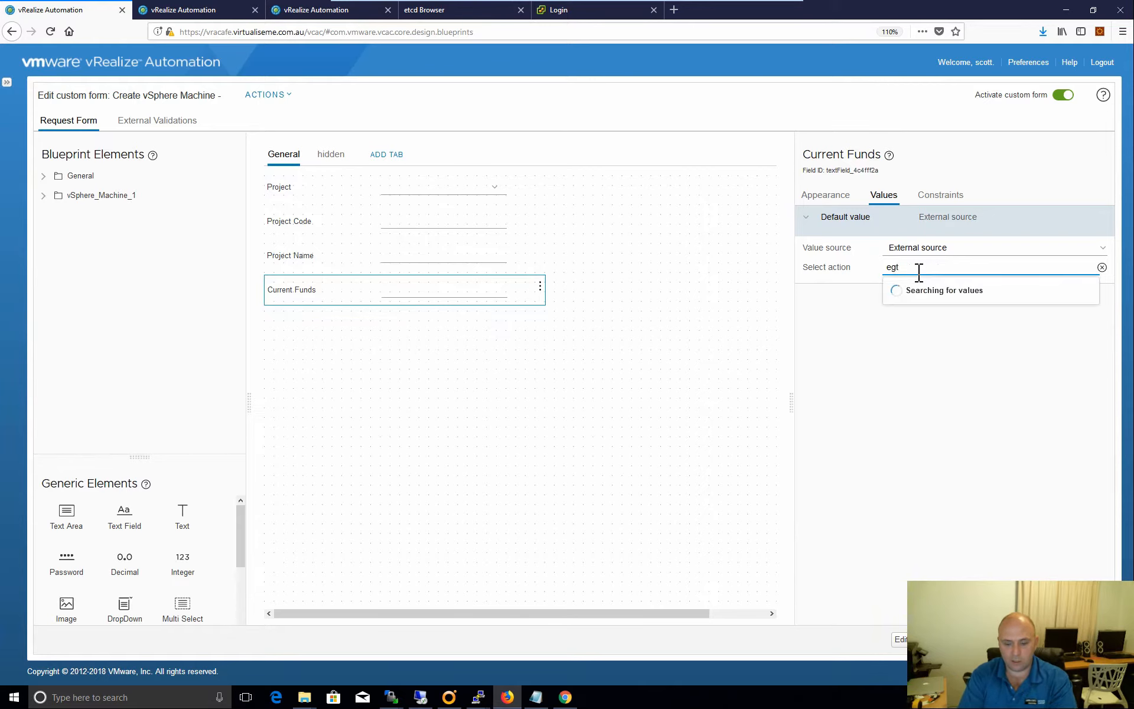
key("BackSpace")
key("BackSpace")
key("BackSpace")
type("getFun")
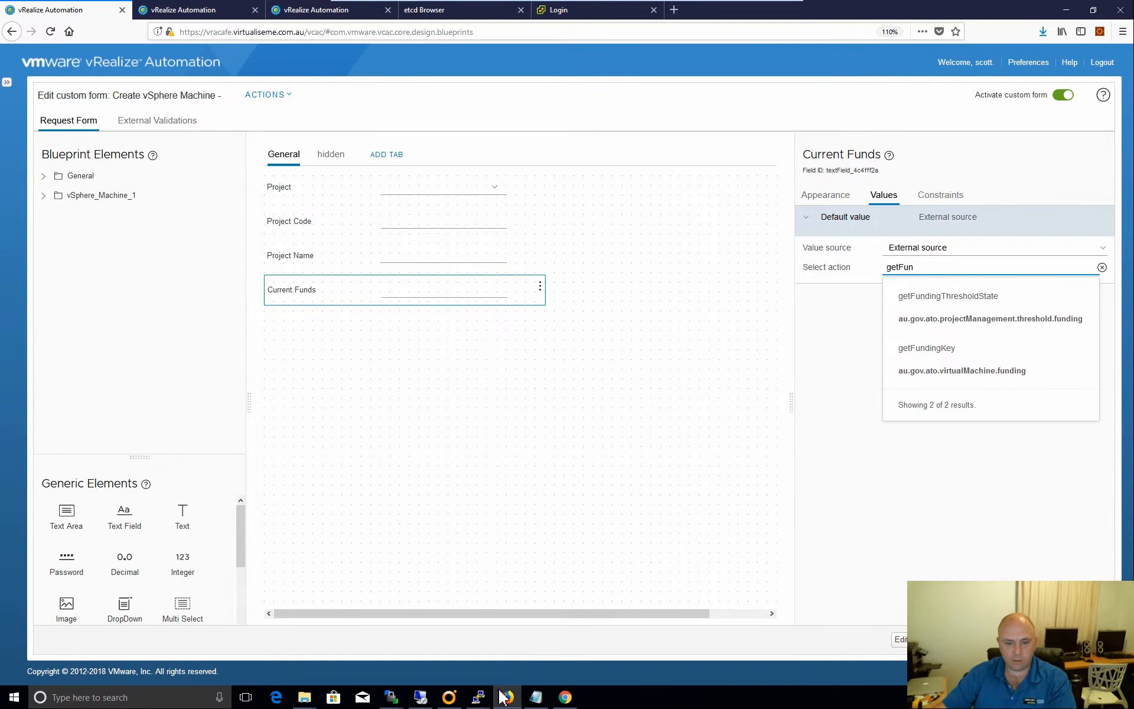
Switch to vRealize Orchestrator and examine the data binding of currentProjectFunds in the workflow's presentation.
mouse_move(449, 699)
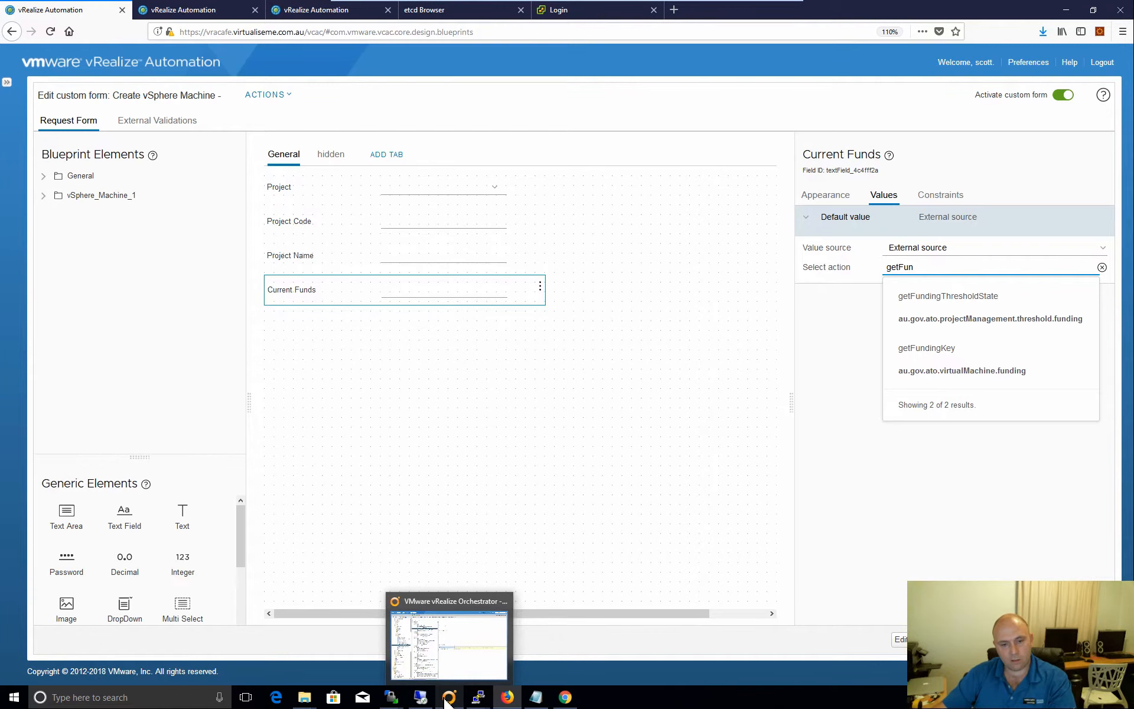
left_click(449, 614)
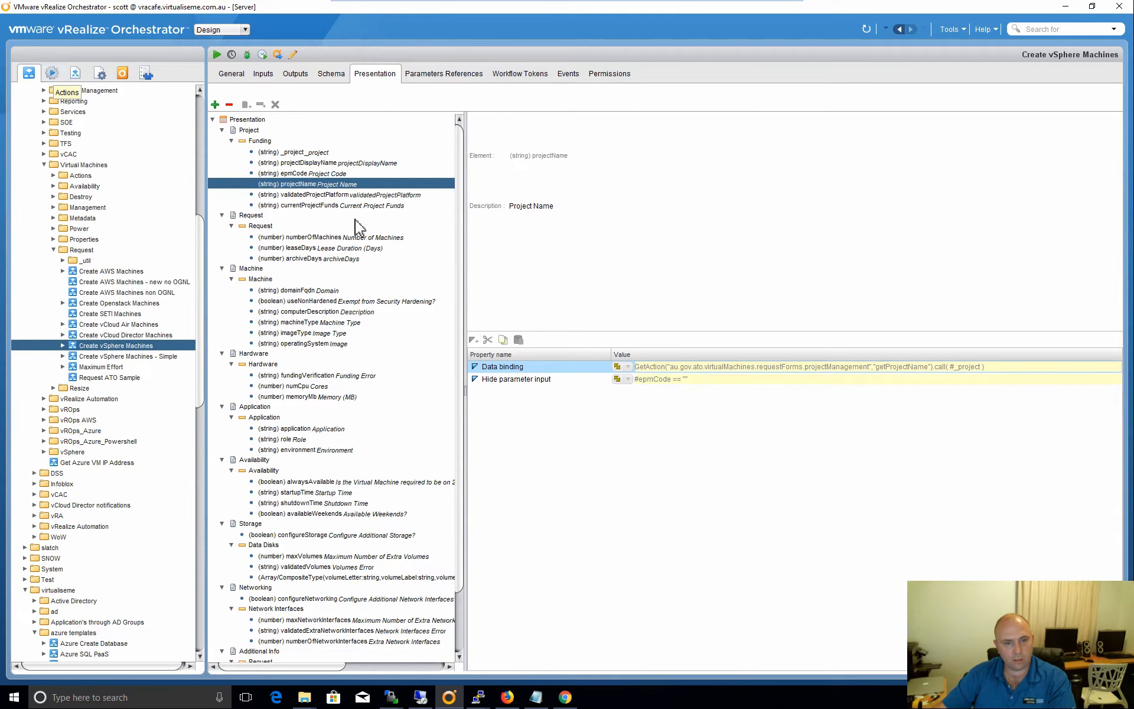
left_click(320, 206)
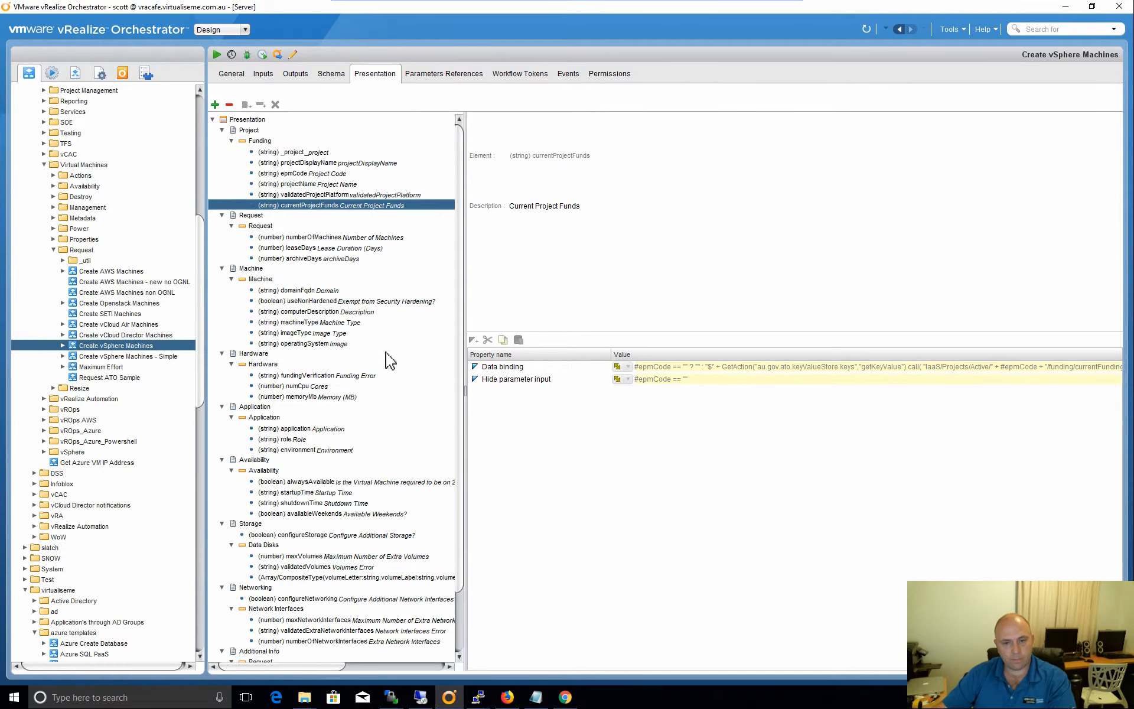
Look through the Orchestrator action library for the project funds action in the au.com.virtualiseme.project module.
left_click(52, 72)
scroll(89, 524, "down", 10)
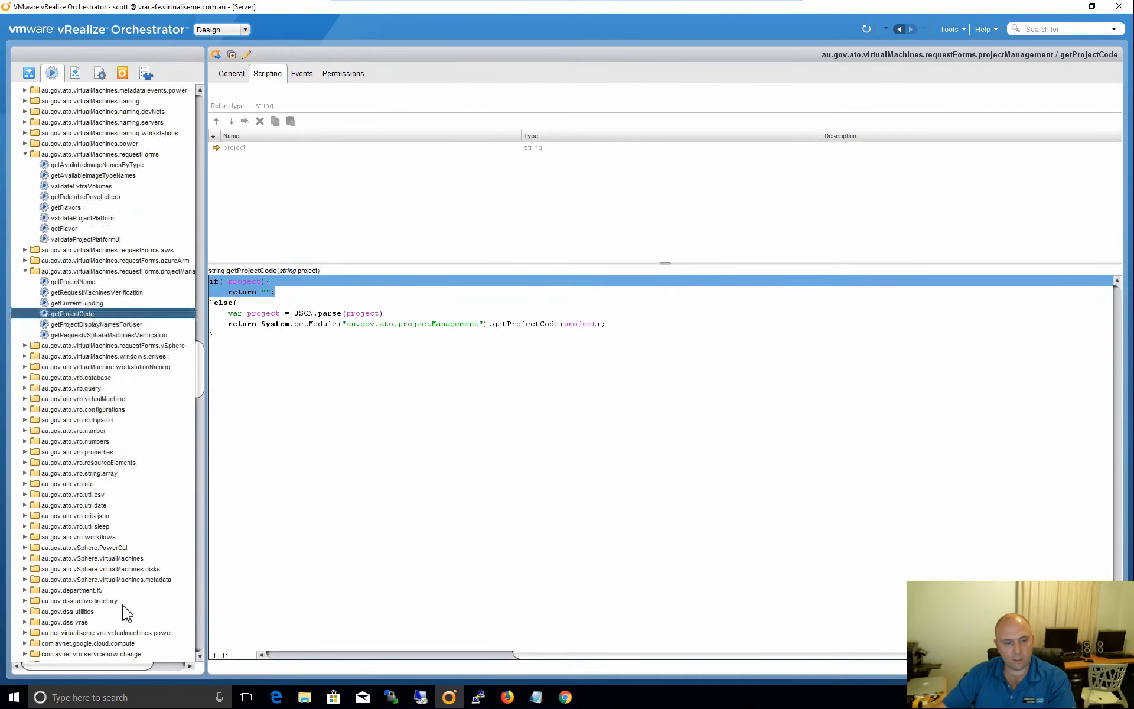
left_click_drag(201, 412, 205, 667)
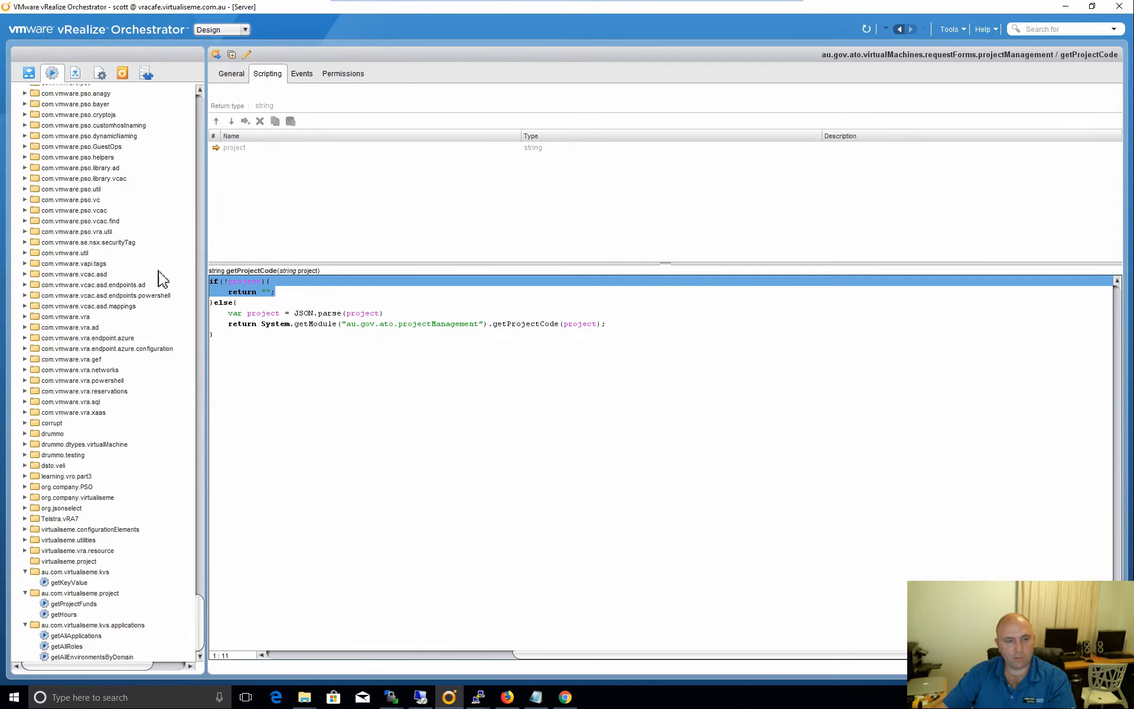
Back in vRealize Automation, source the Current Funds default from au.com.virtualiseme.project/getProjectFunds, with projectCode bound to the Project Code field, and save the form.
left_click(506, 697)
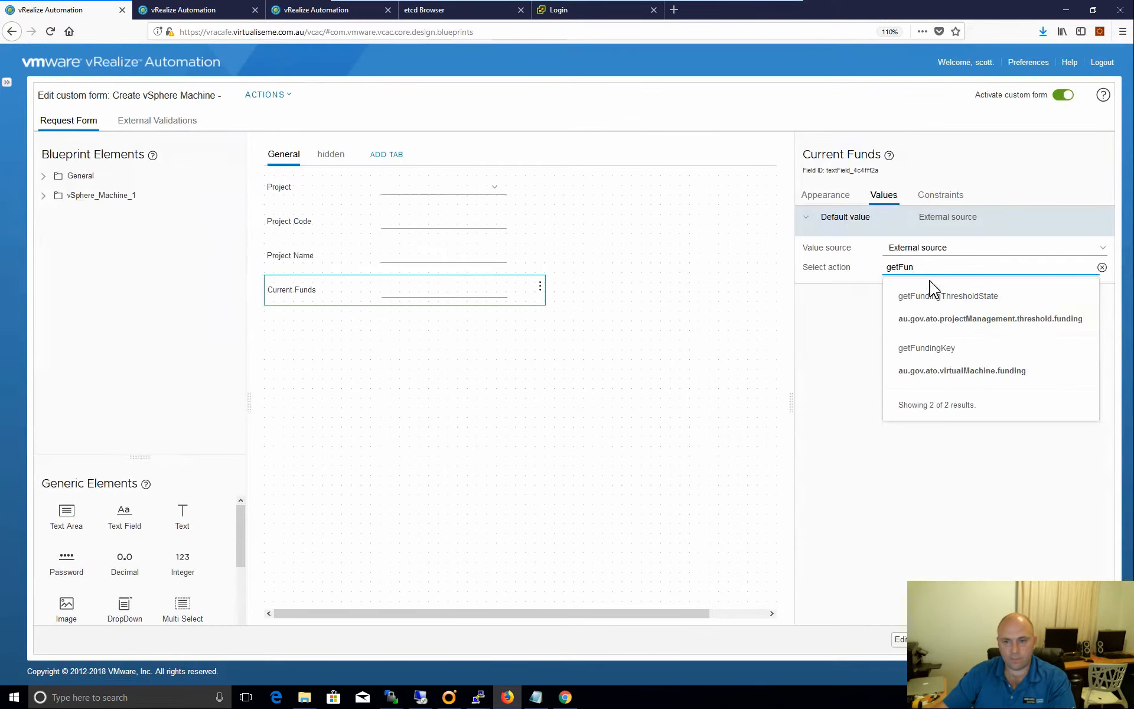
key("BackSpace")
key("BackSpace")
key("BackSpace")
type("P")
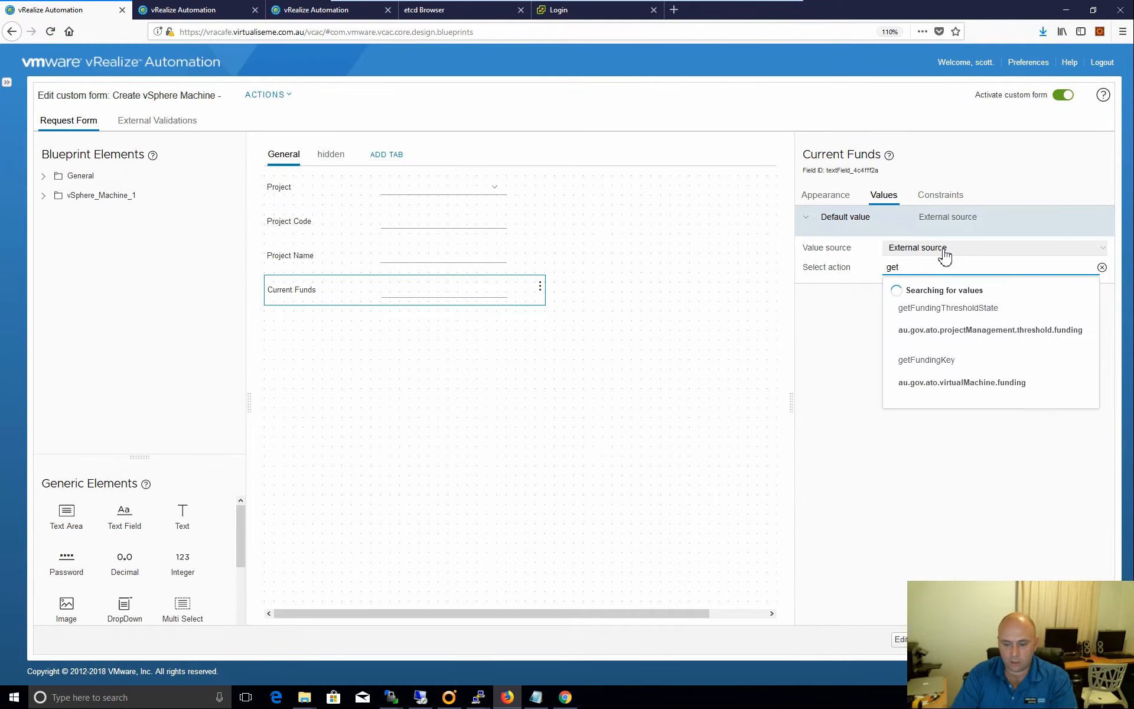
type("rojectFun")
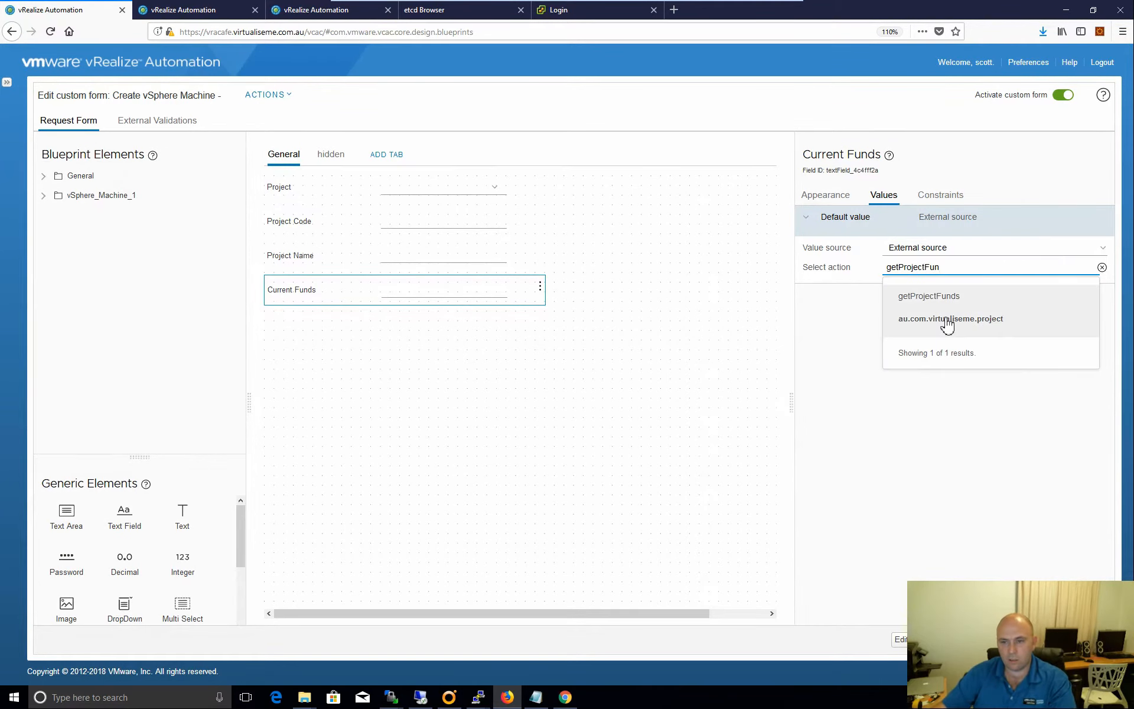
left_click(947, 321)
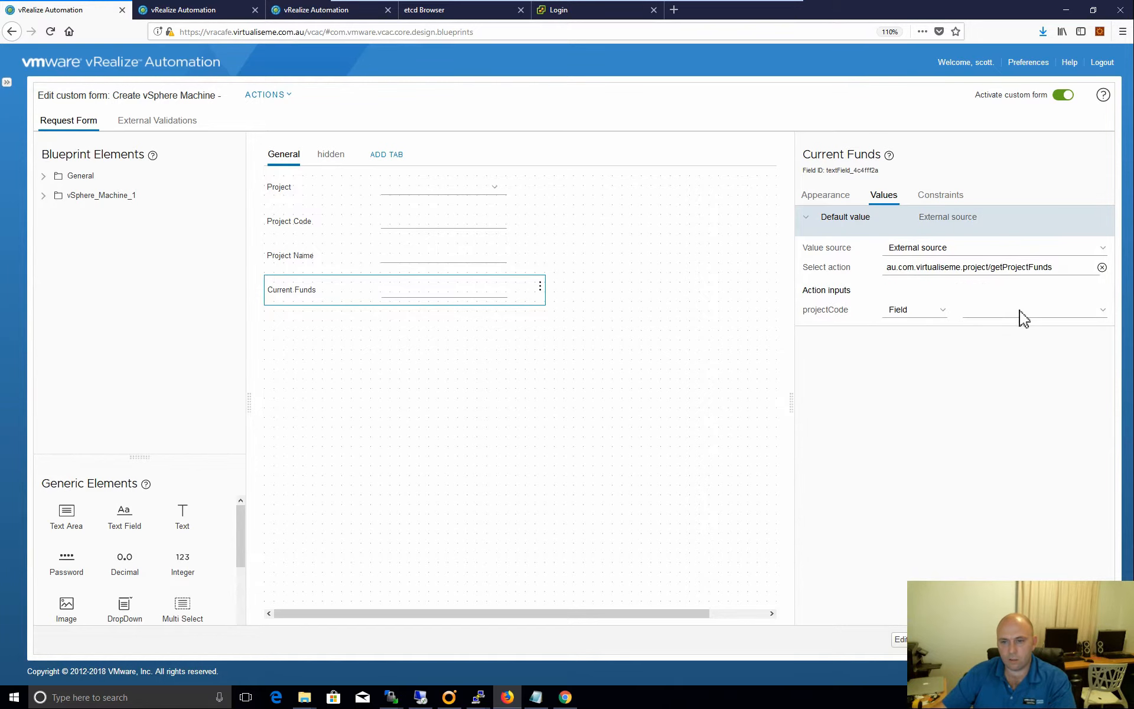
left_click(1055, 321)
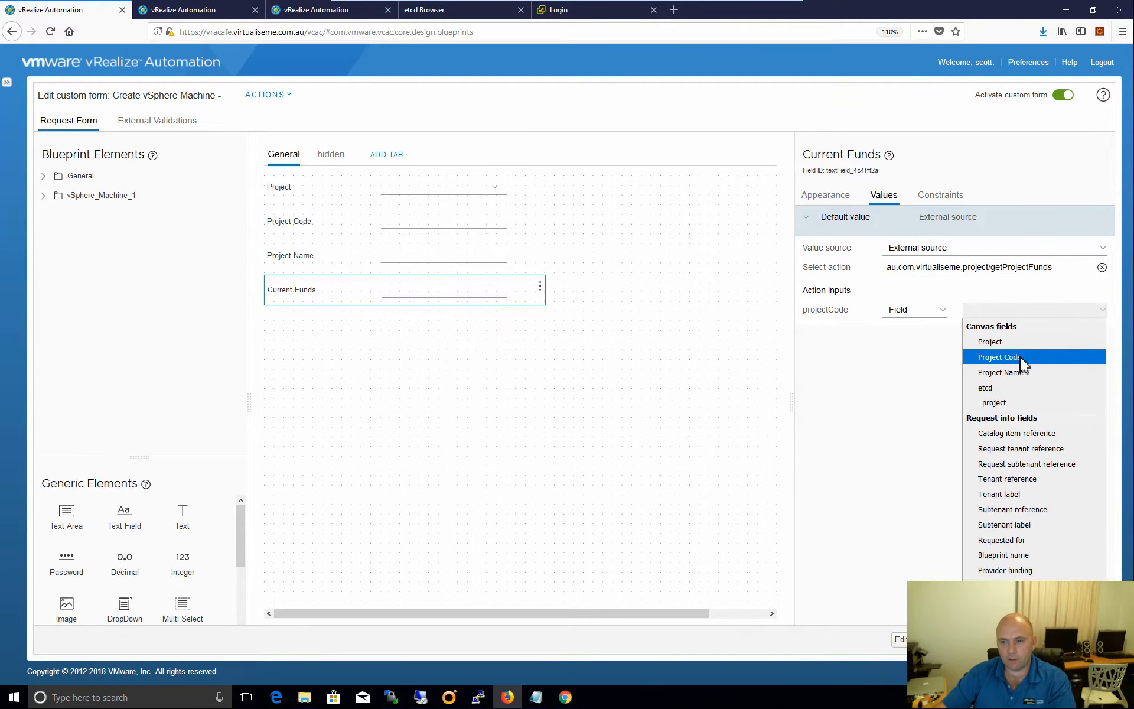
left_click(1047, 359)
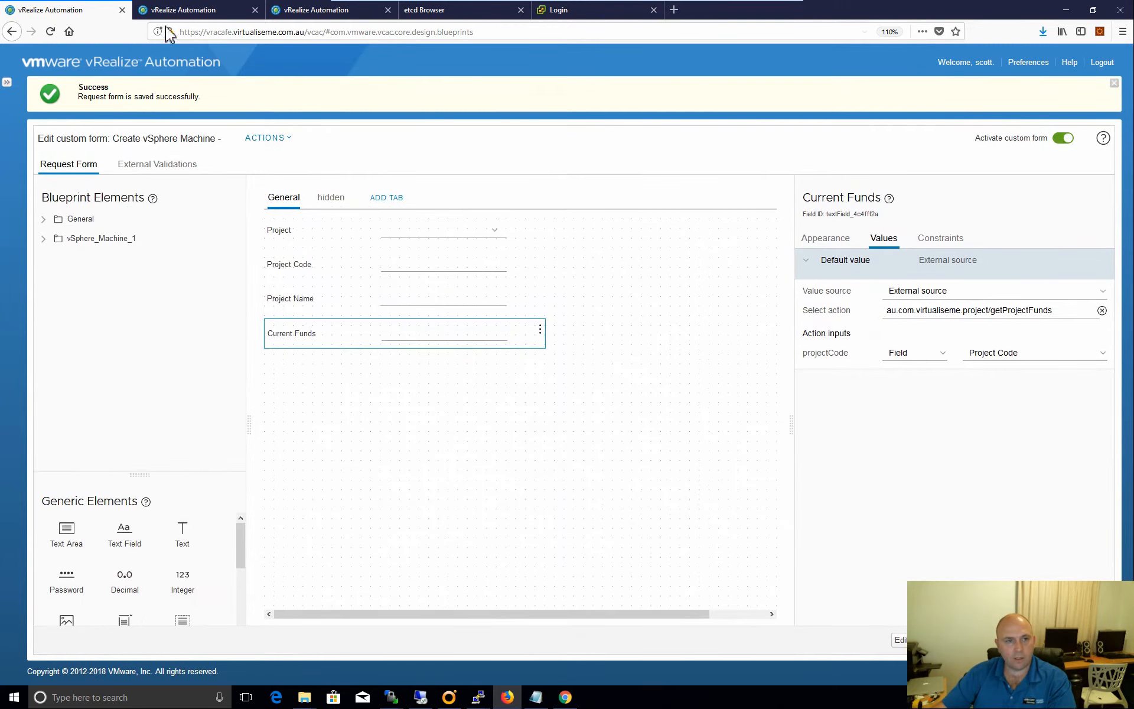
Test the form by requesting Create vSphere Machine - video demo from the Testing catalog service, and examine the error details.
left_click(183, 10)
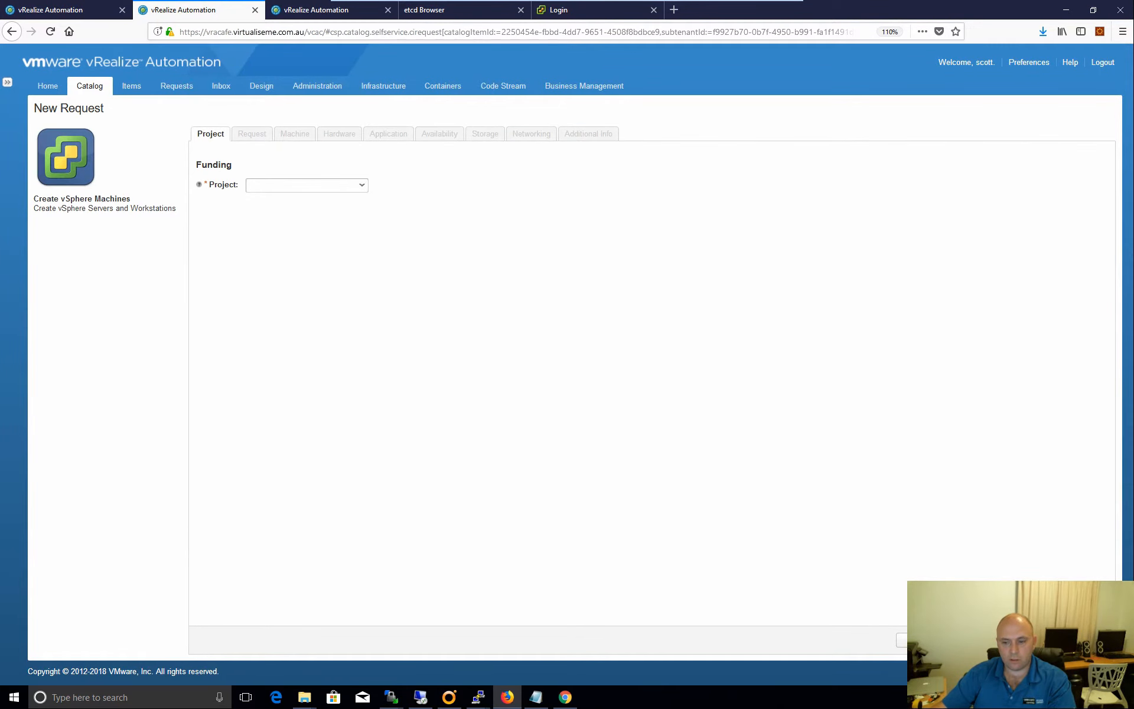
left_click(90, 86)
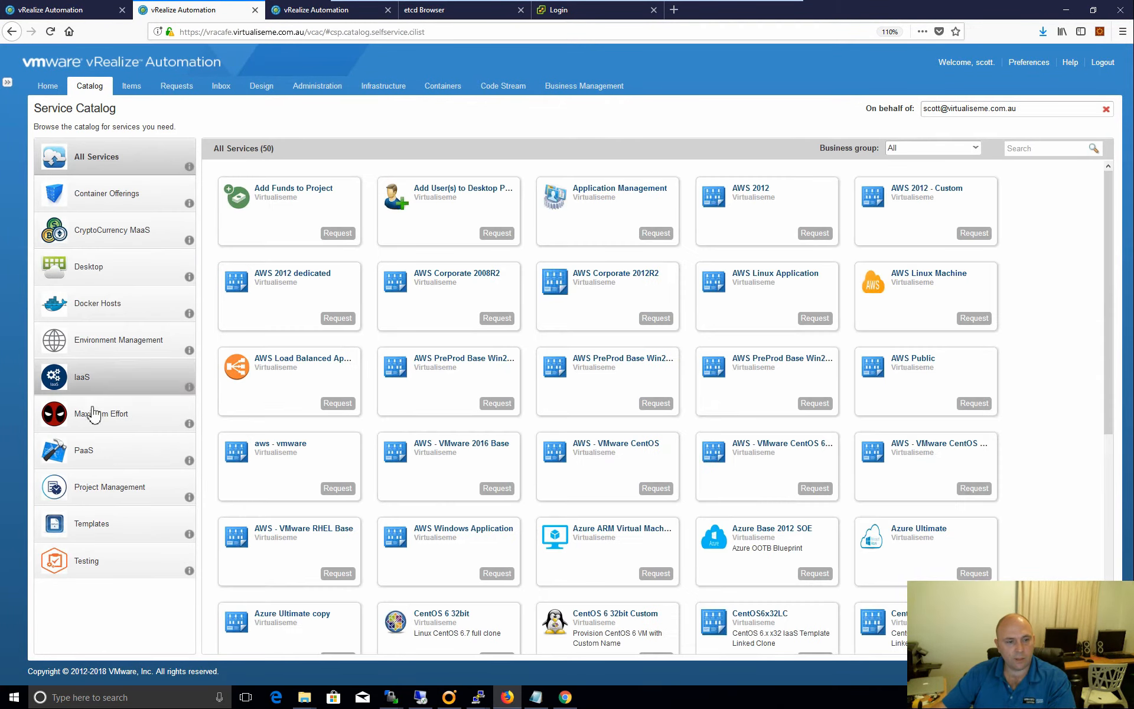
left_click(88, 564)
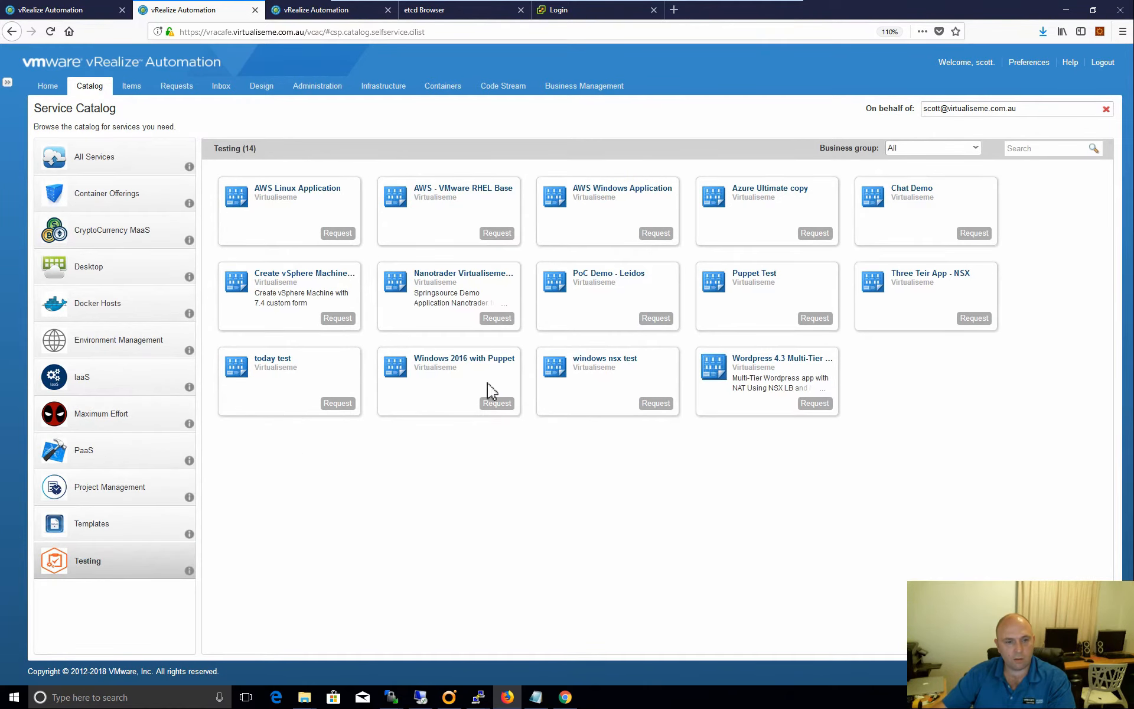
left_click(338, 318)
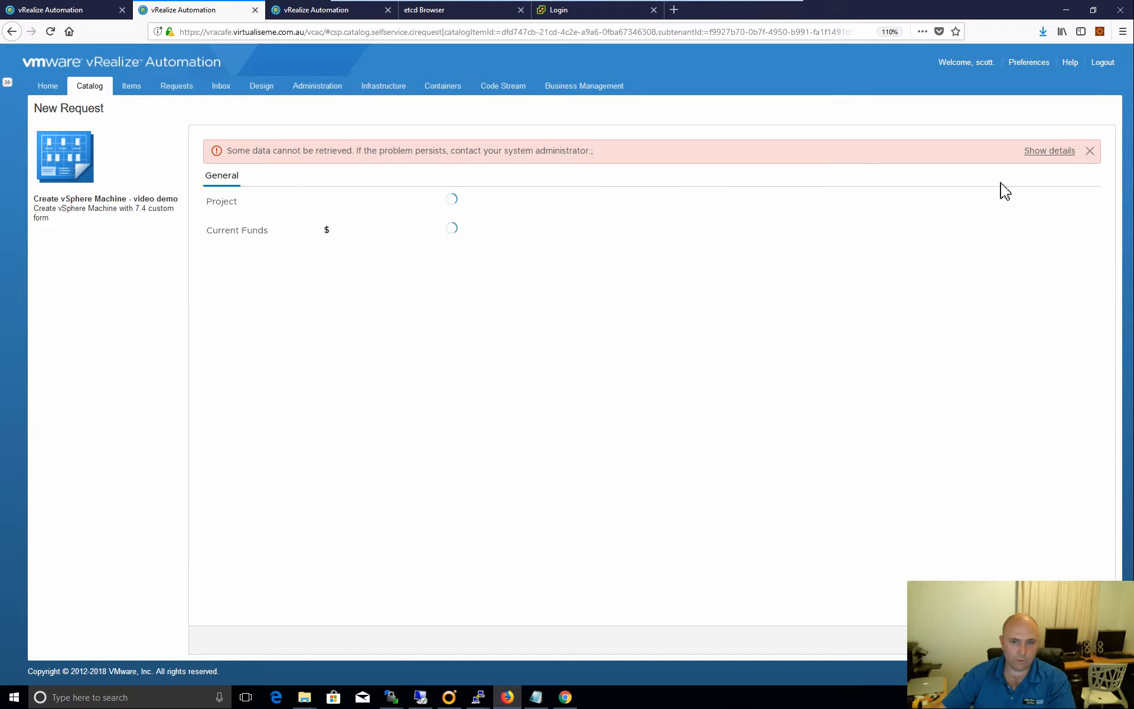
left_click(1051, 151)
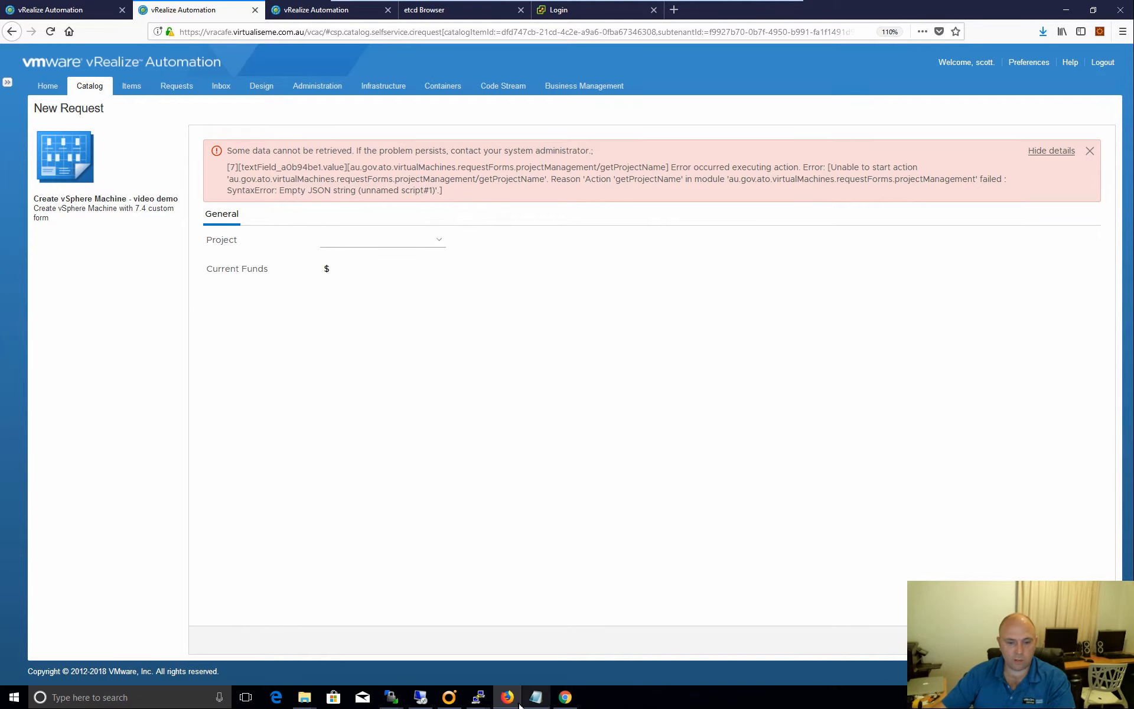
Switch to vRealize Orchestrator and open getProjectName in the au.gov.ato.virtualMachines.requestForms.projectManagement module for editing.
left_click(449, 697)
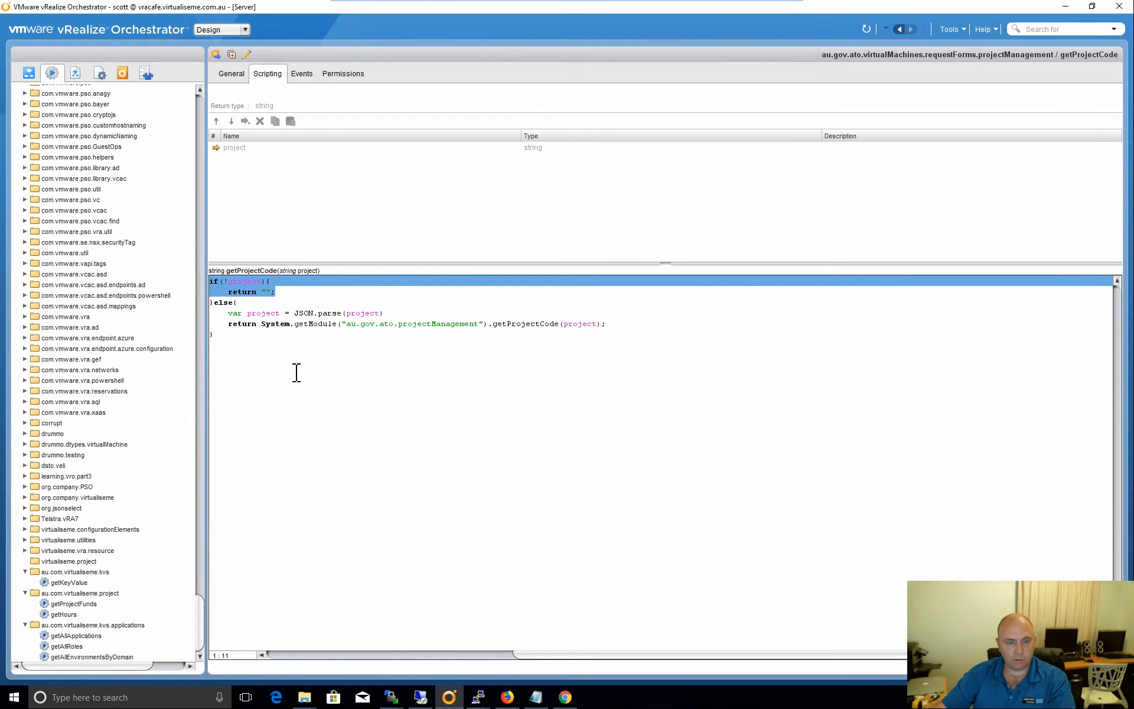
scroll(95, 462, "up", 20)
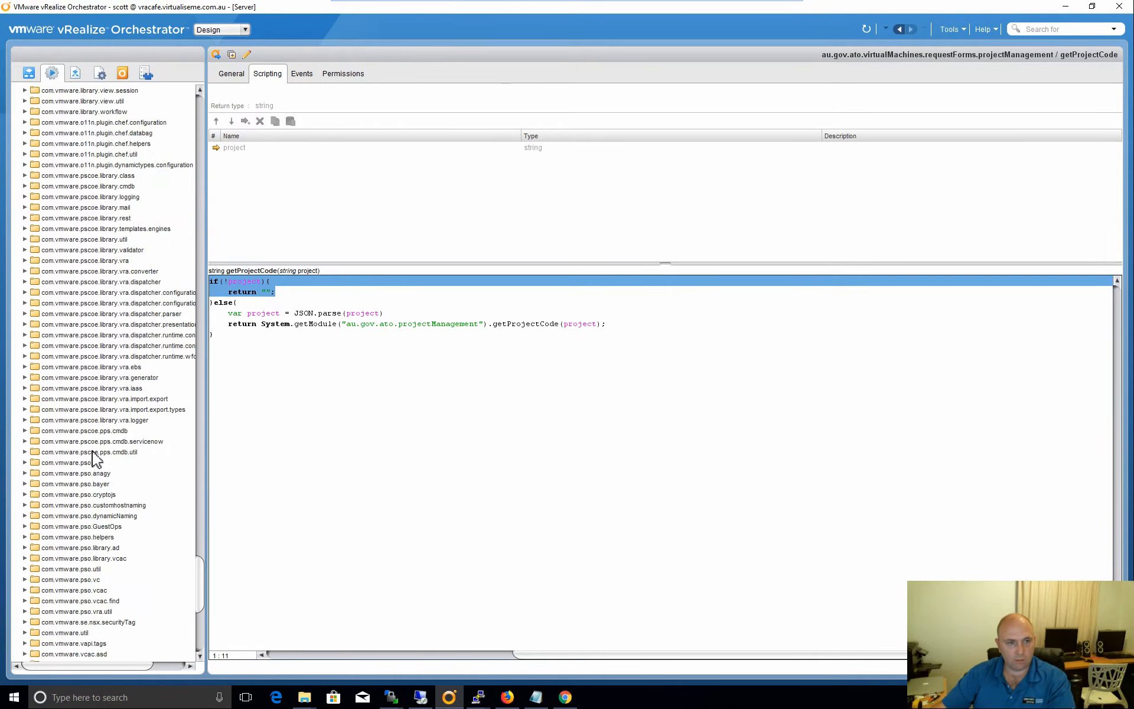
scroll(96, 455, "up", 20)
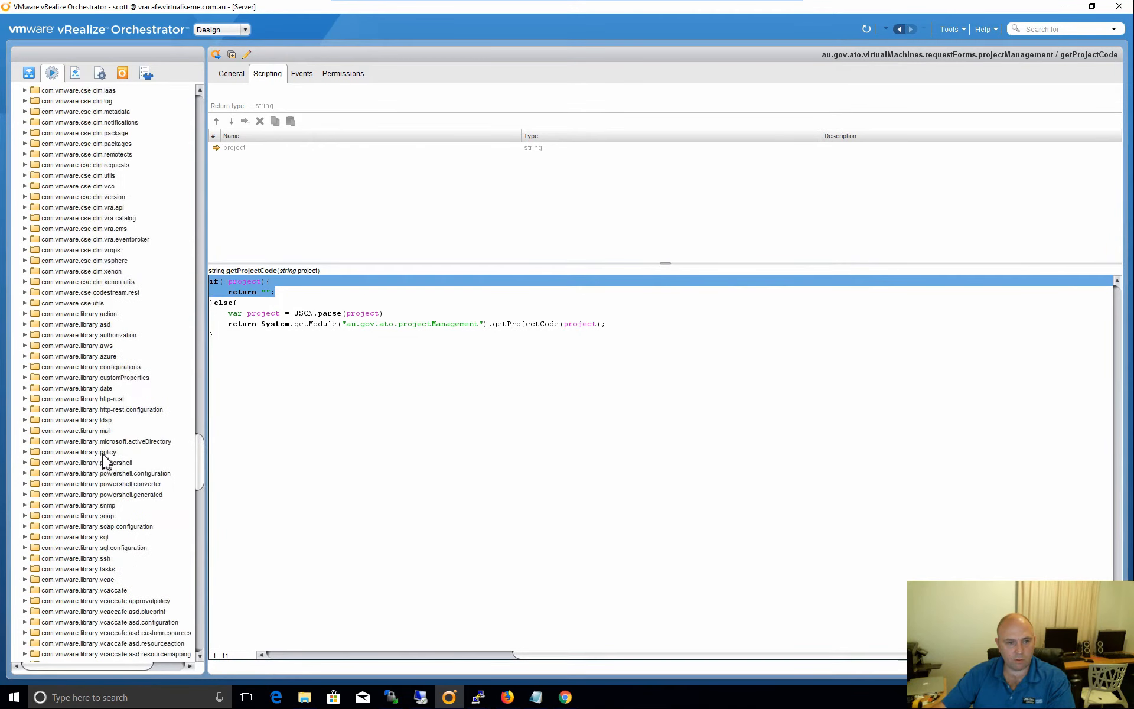
scroll(101, 457, "up", 11)
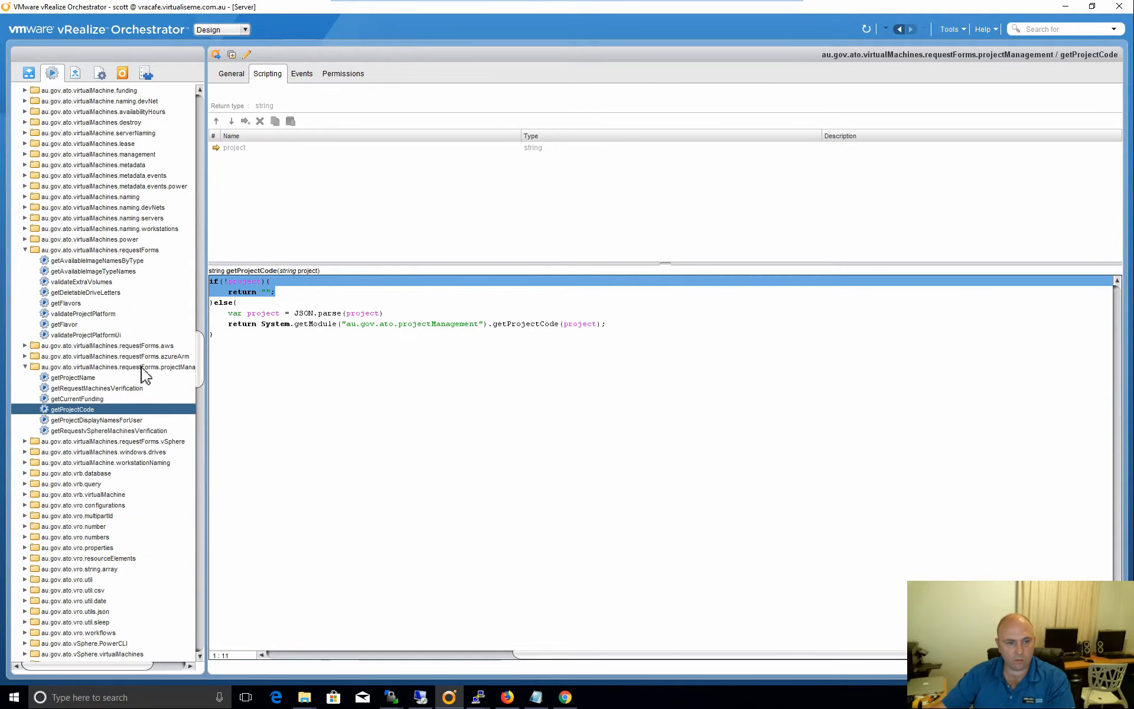
left_click(76, 381)
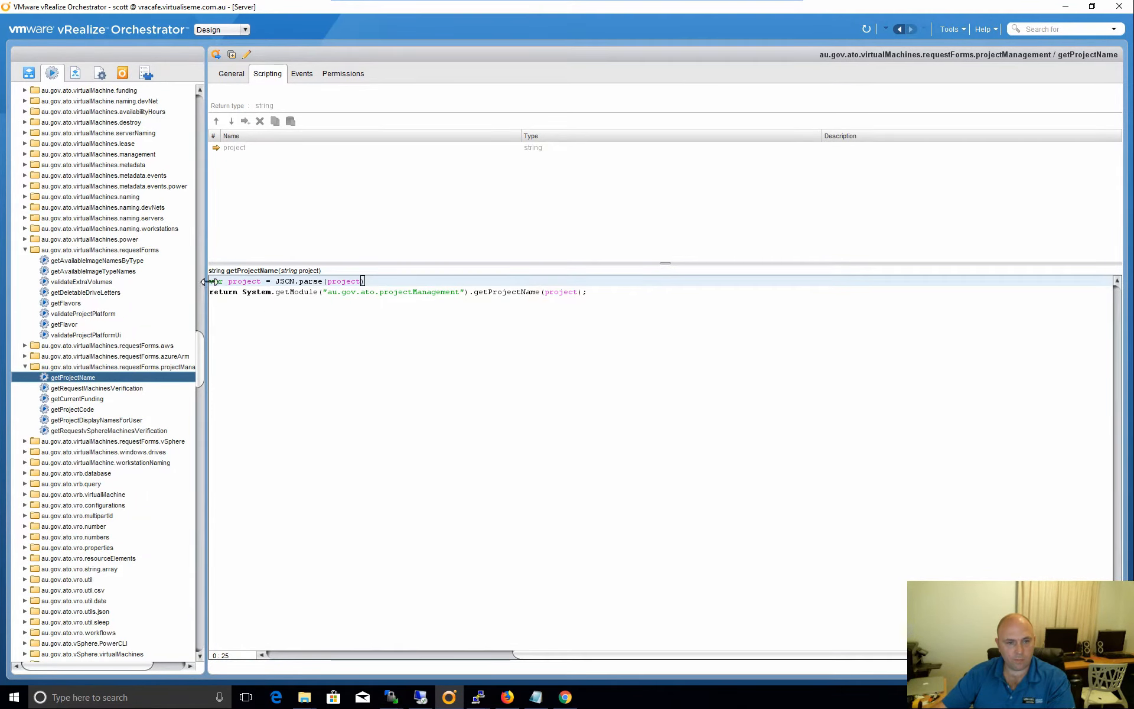
left_click(247, 54)
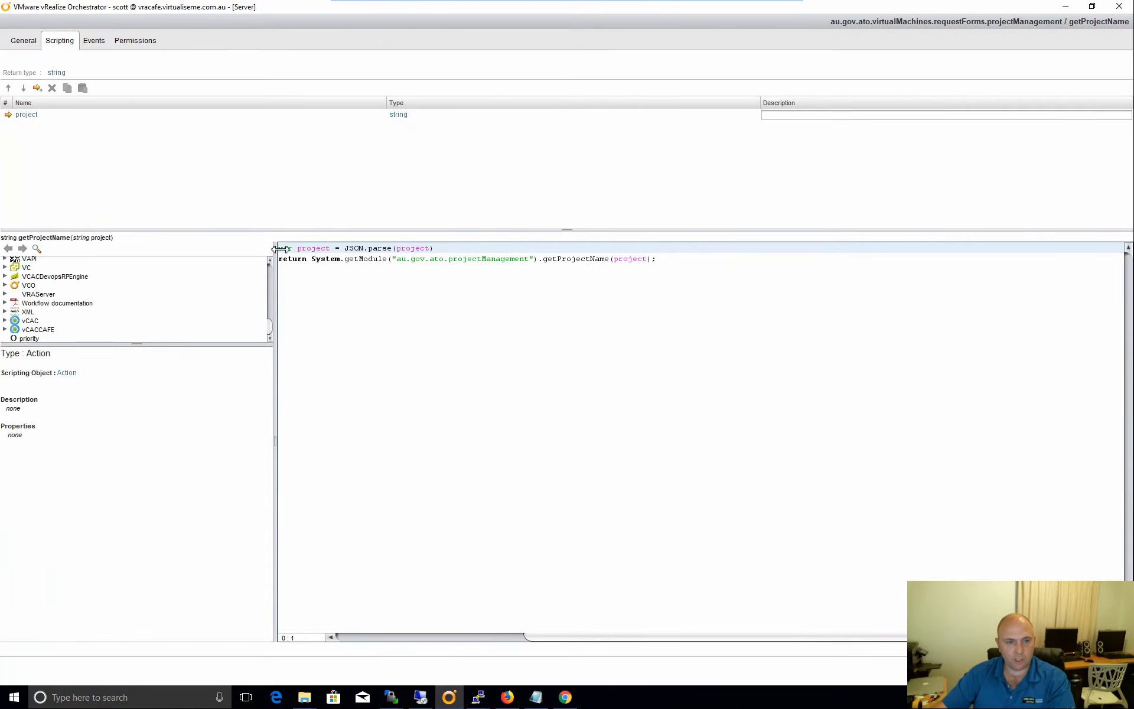
Add an if(!project) check at the start of the getProjectName script that returns an empty string.
key("Return")
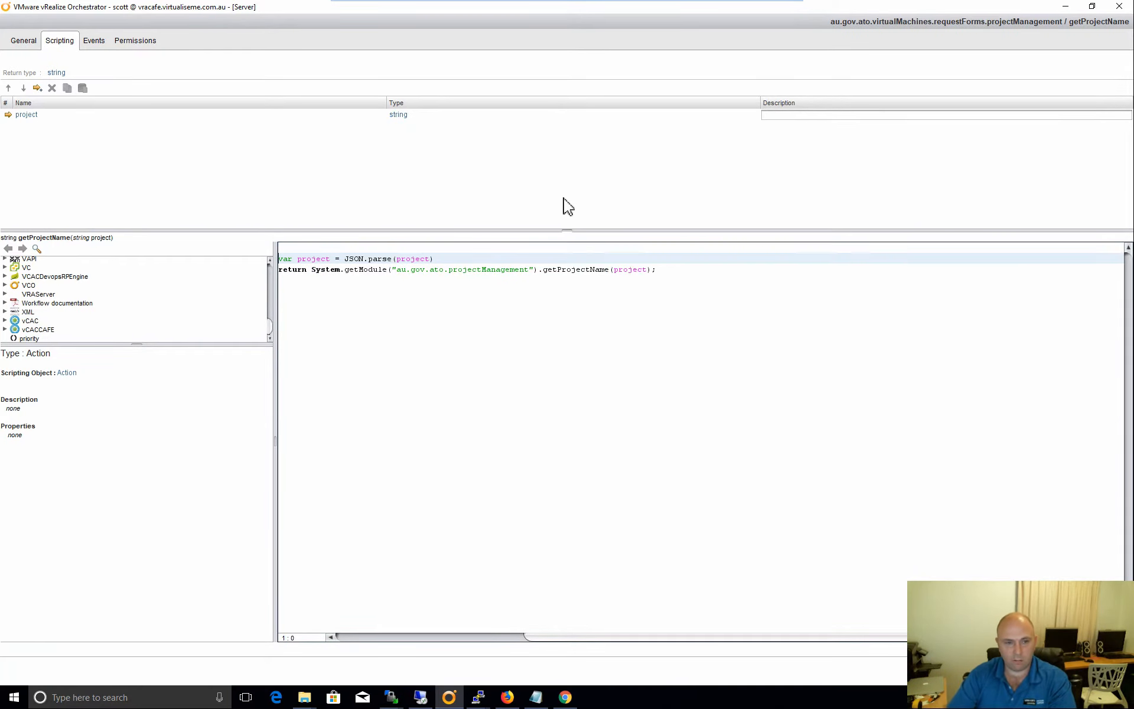
key("Up")
type("if(")
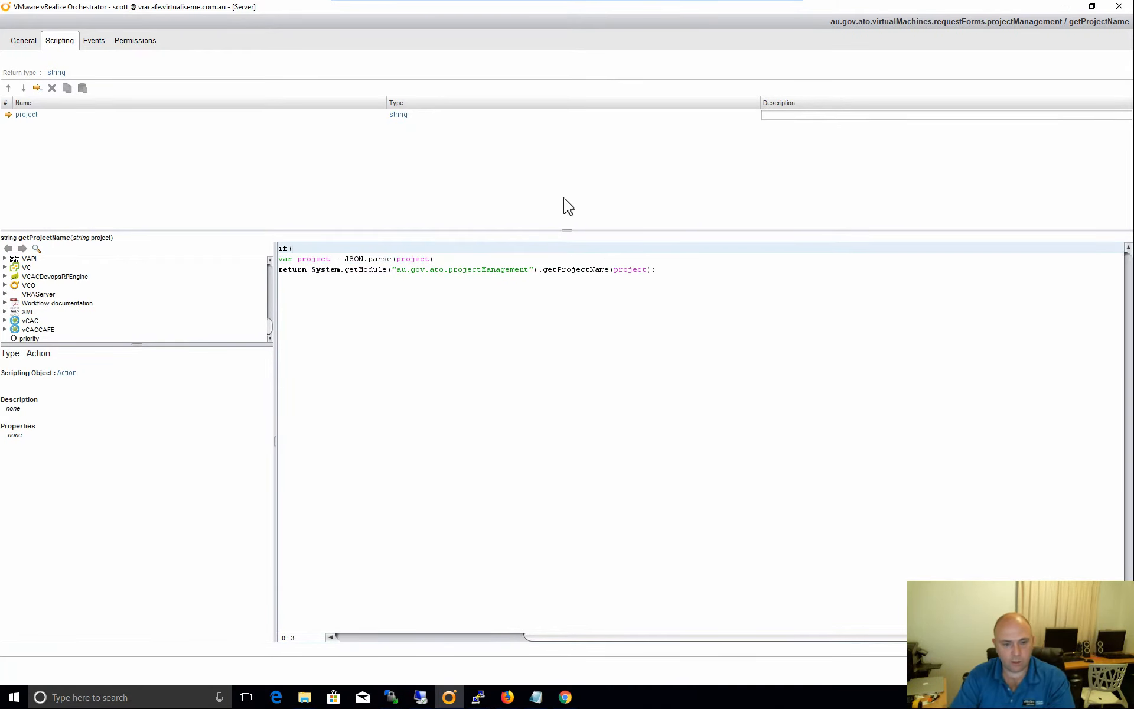
type("!")
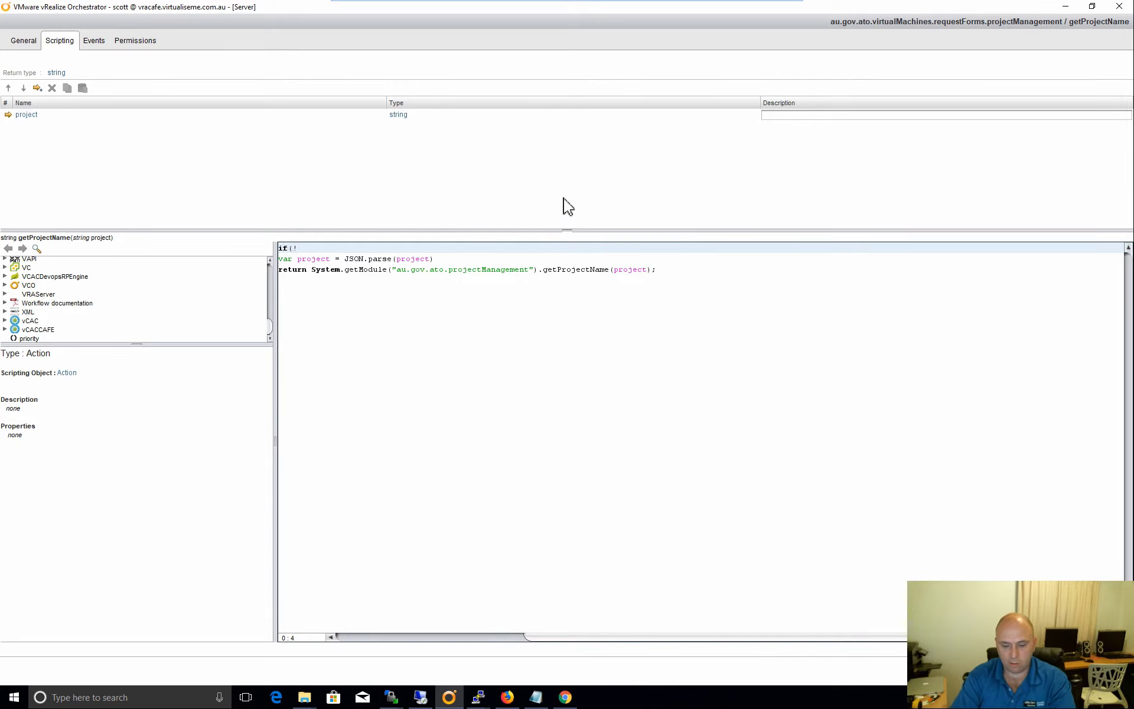
type("project){")
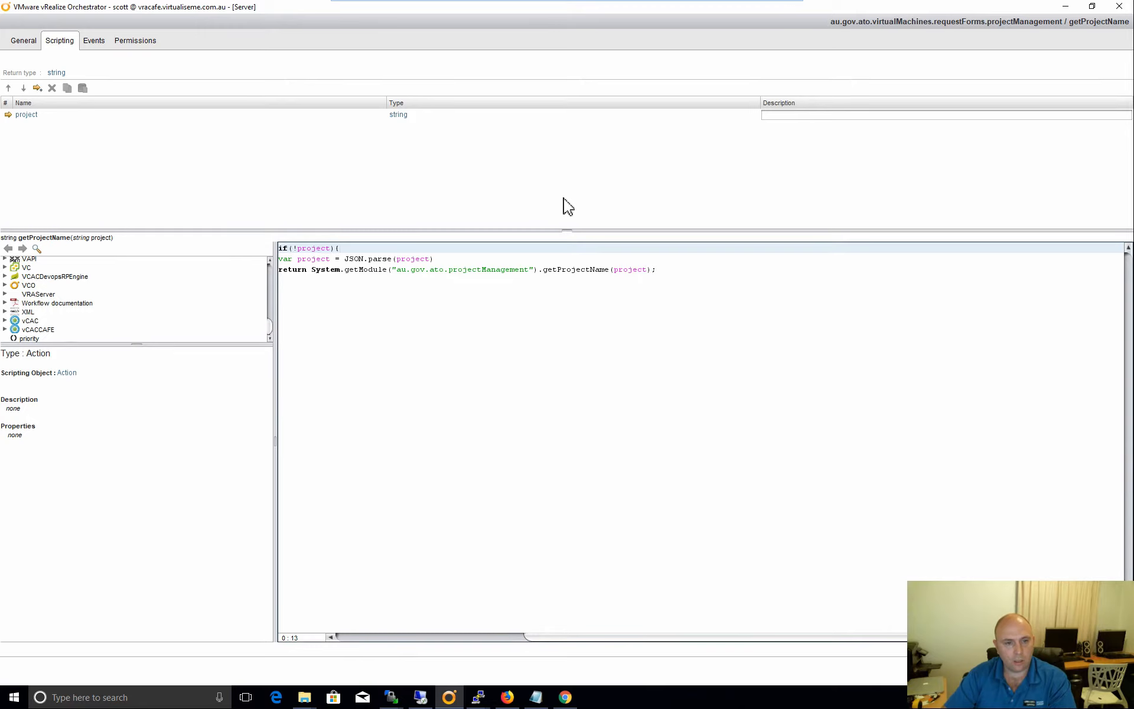
key("Down")
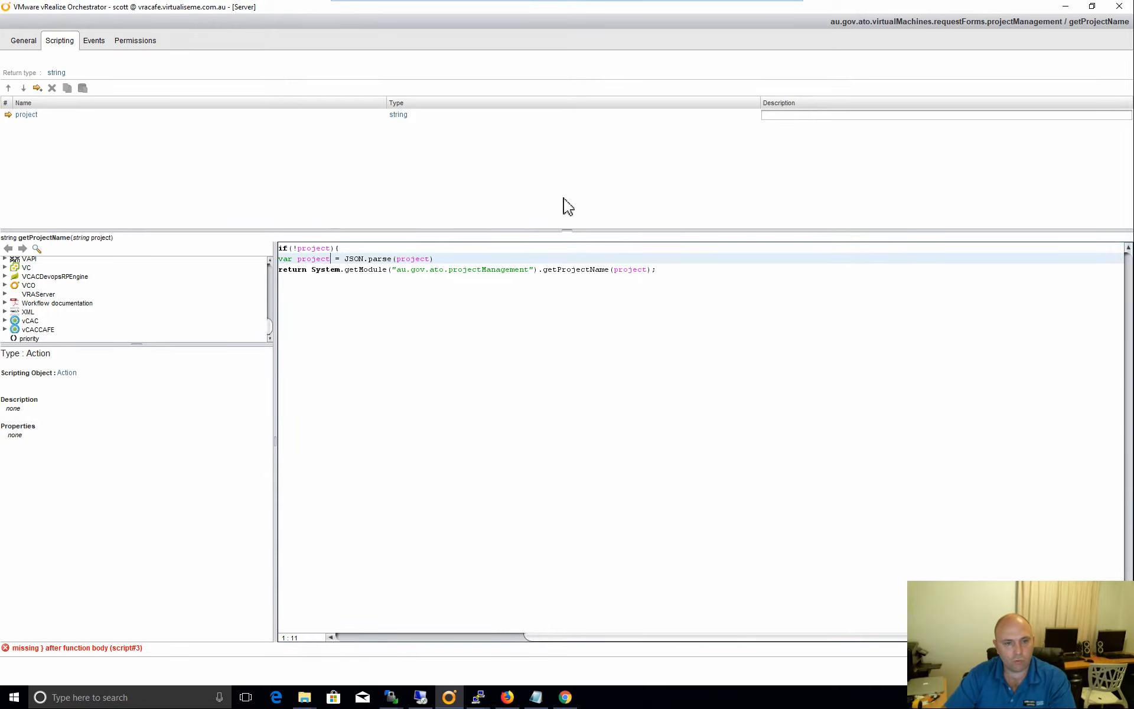
key("Up")
key("End")
key("Return")
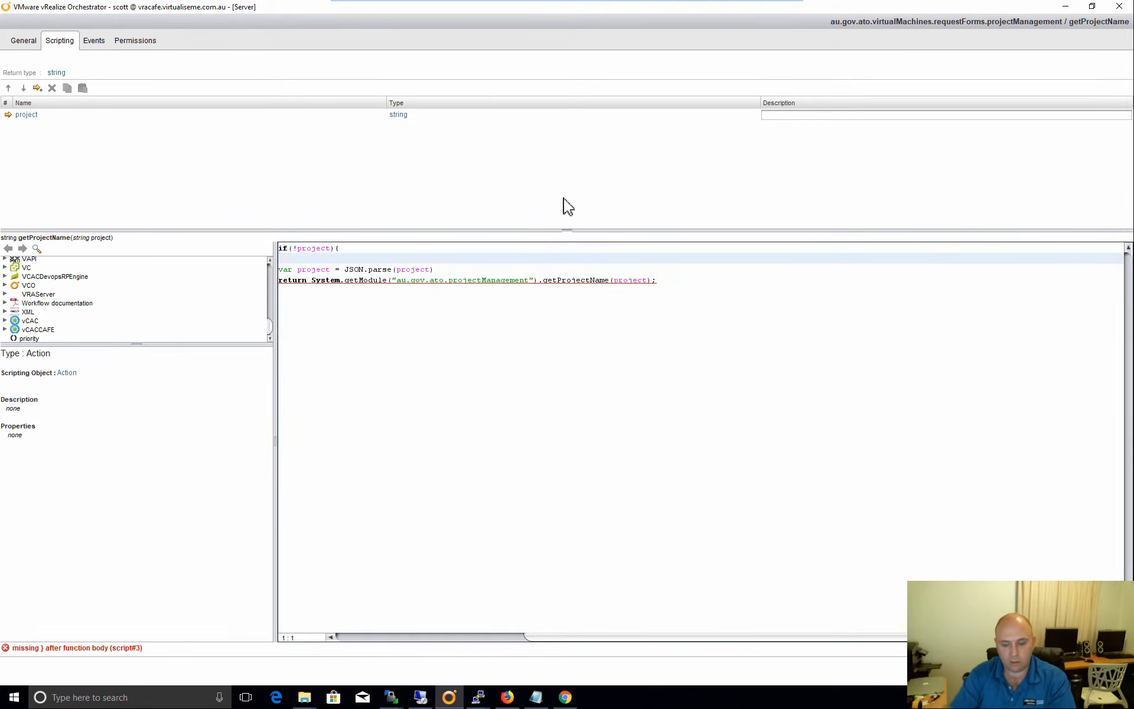
type("return \"\";")
key("Return")
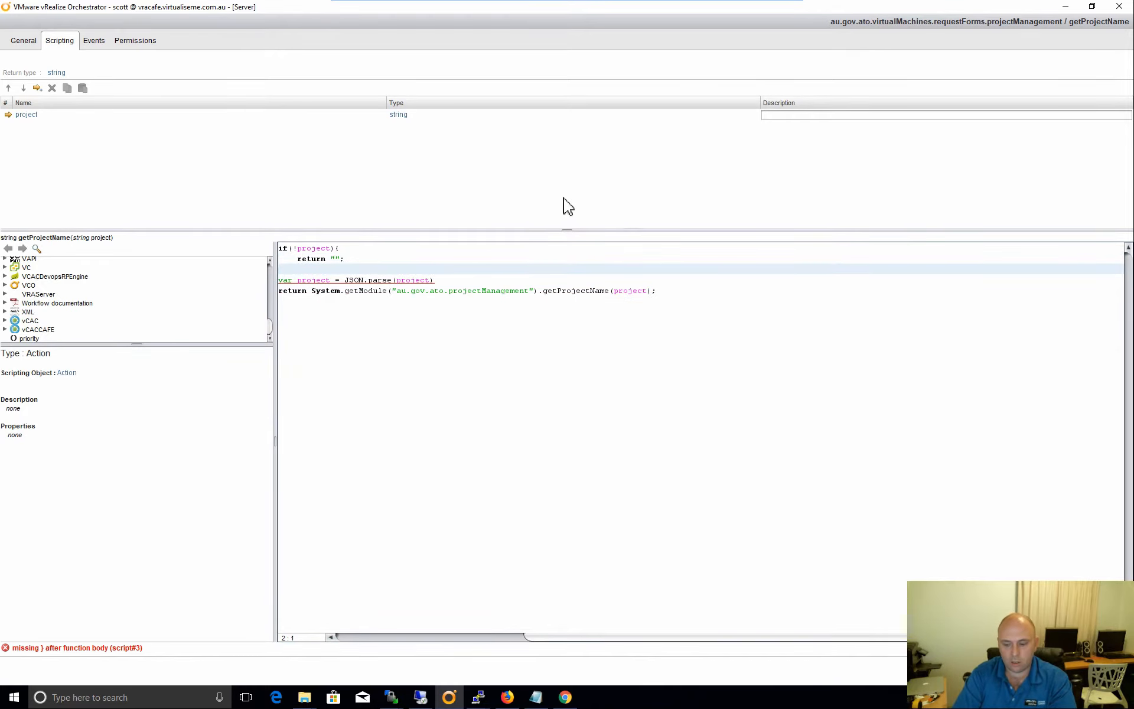
Wrap the existing JSON.parse and getProjectName return lines in an indented else block, and save the action.
key("BackSpace")
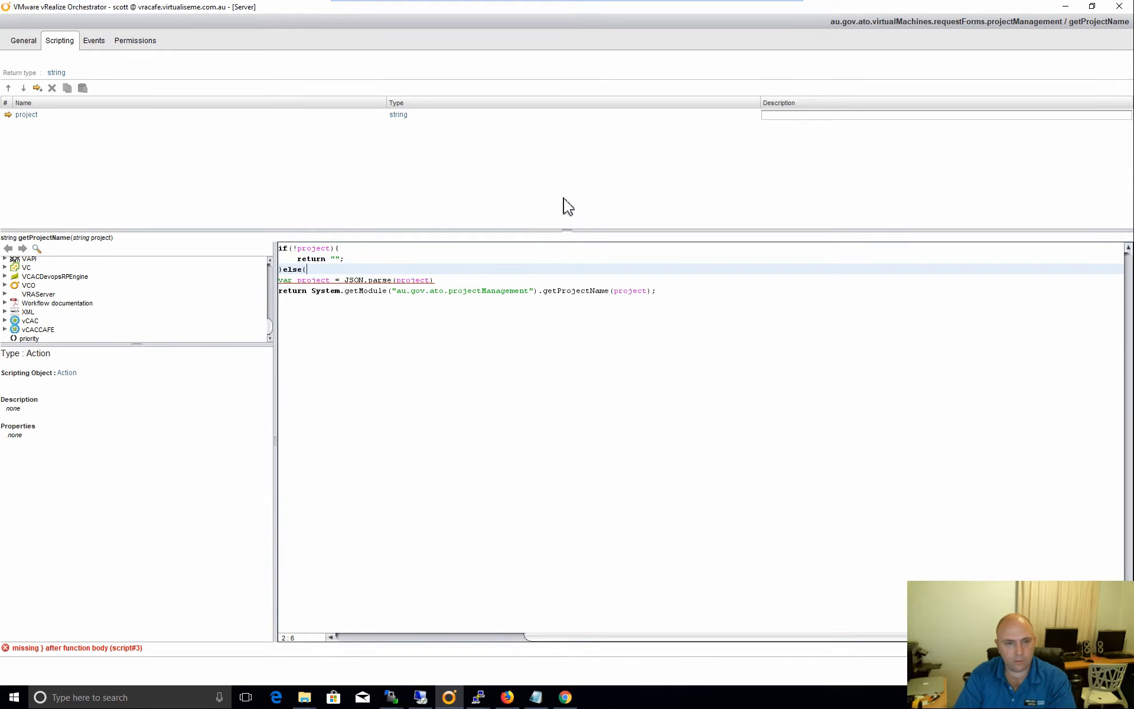
key("Return")
key("Down")
key("Tab")
key("Down")
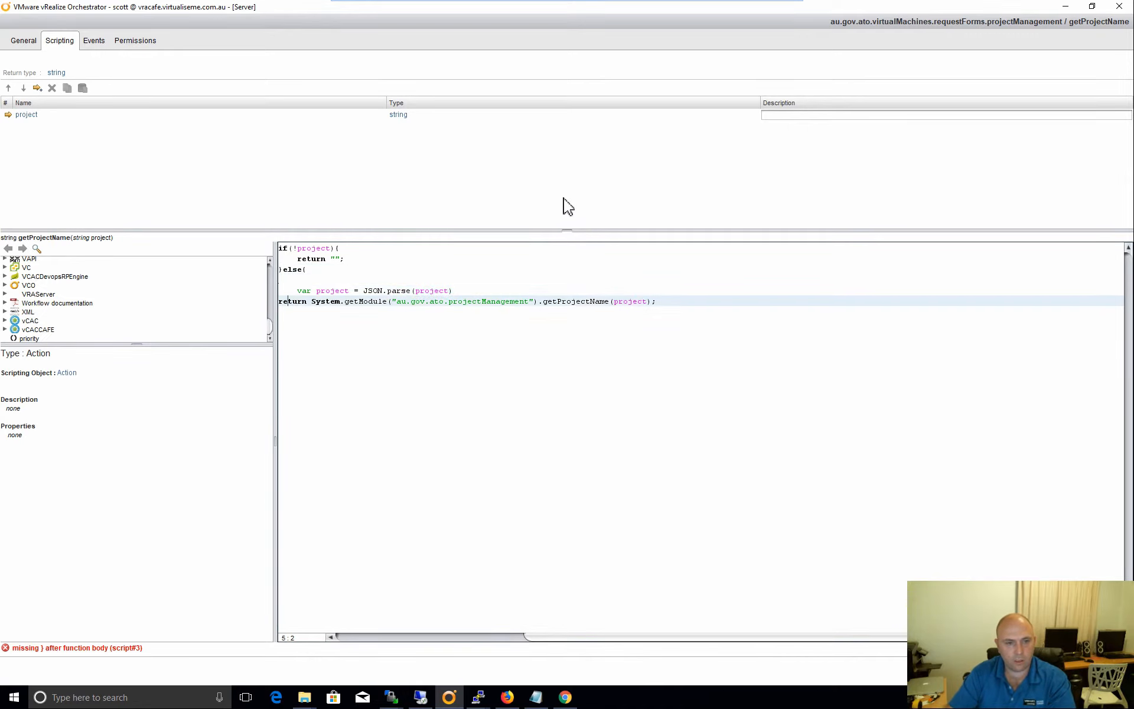
key("Home")
key("Tab")
key("Up")
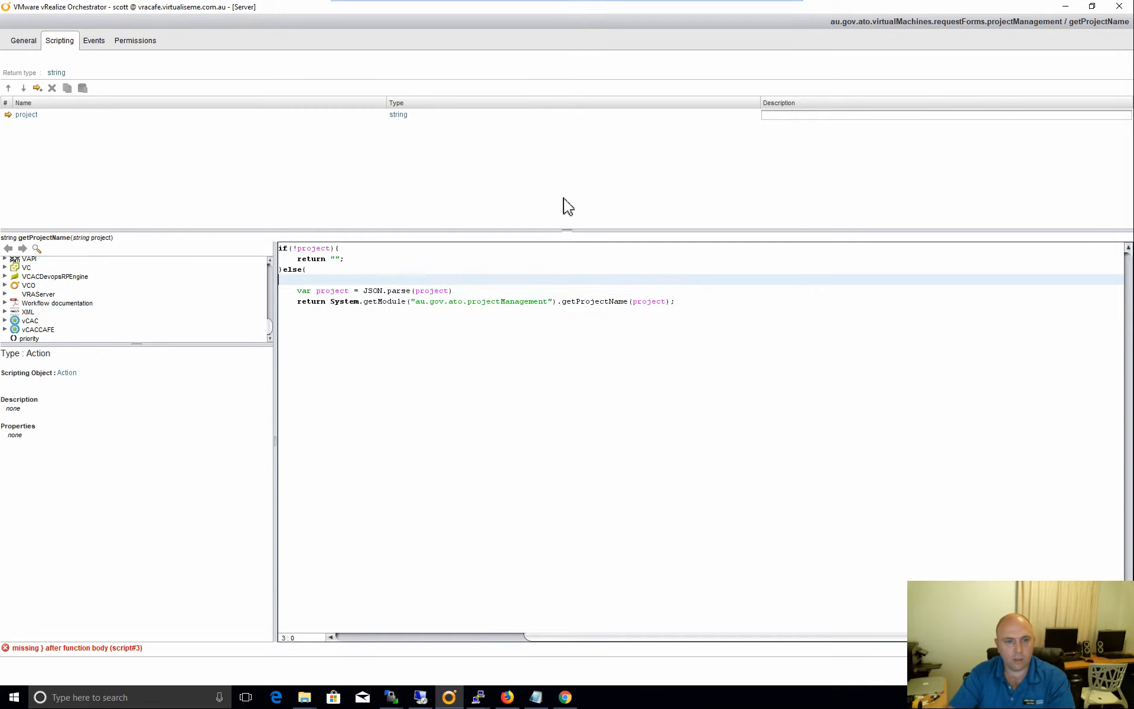
key("BackSpace")
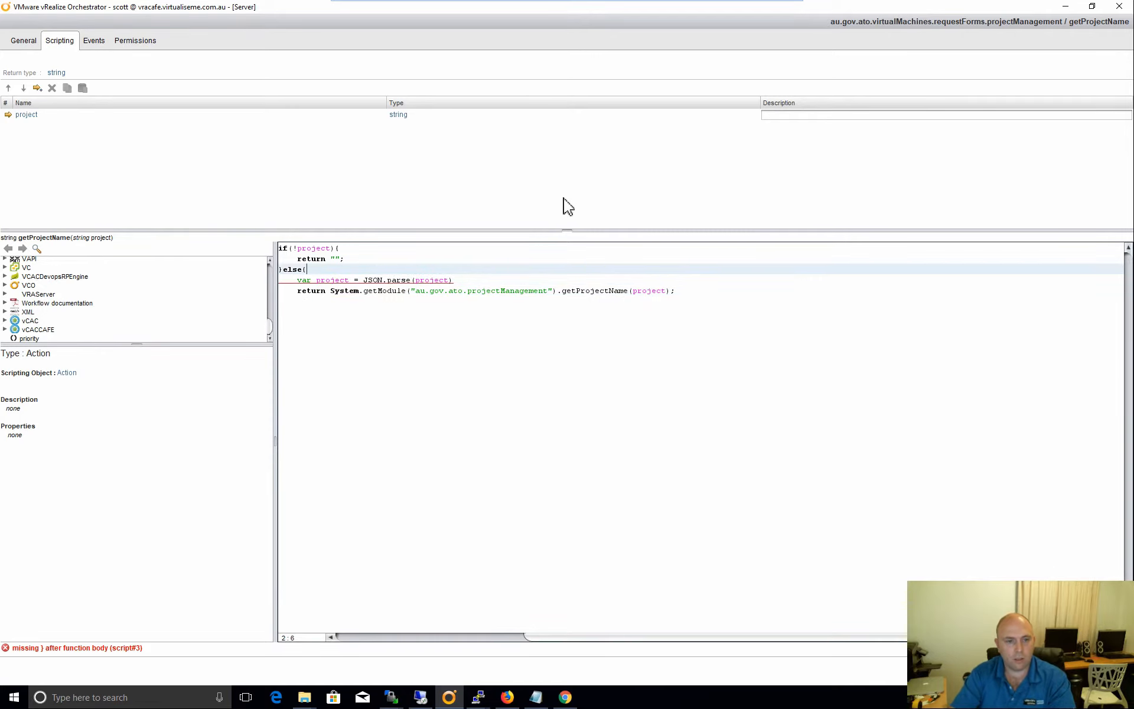
left_click(726, 301)
key("Return")
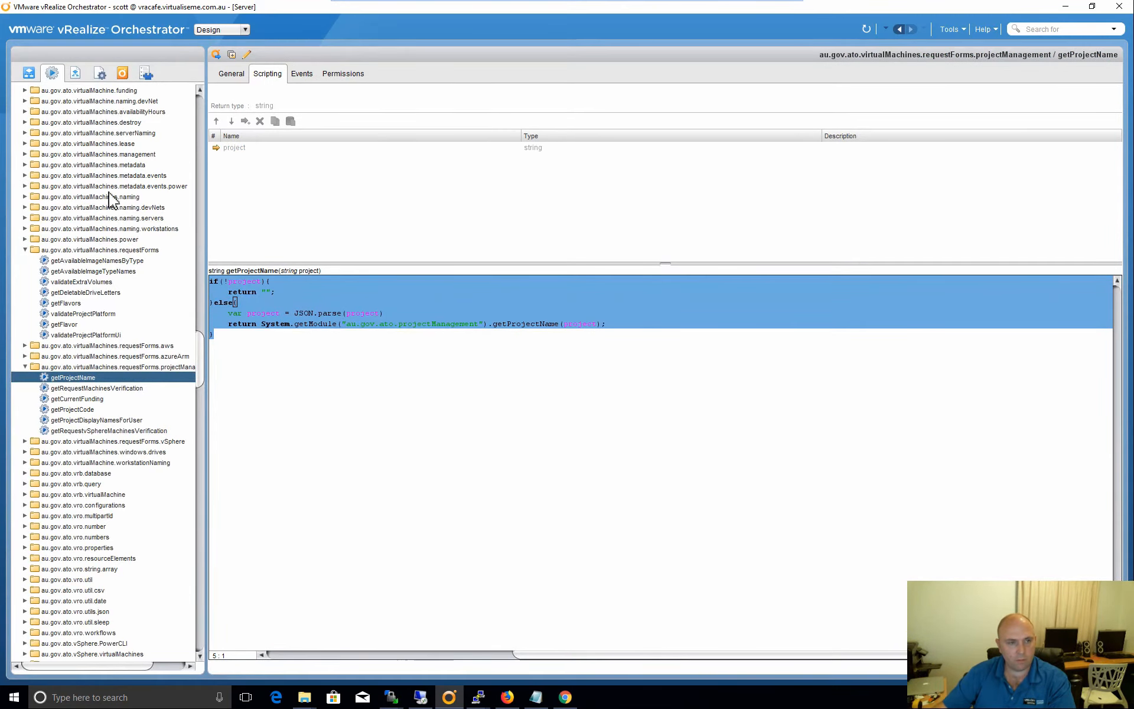
Return to the custom form editor in vRealize Automation and set the Current Funds visibility value source to Conditional value.
left_click(508, 698)
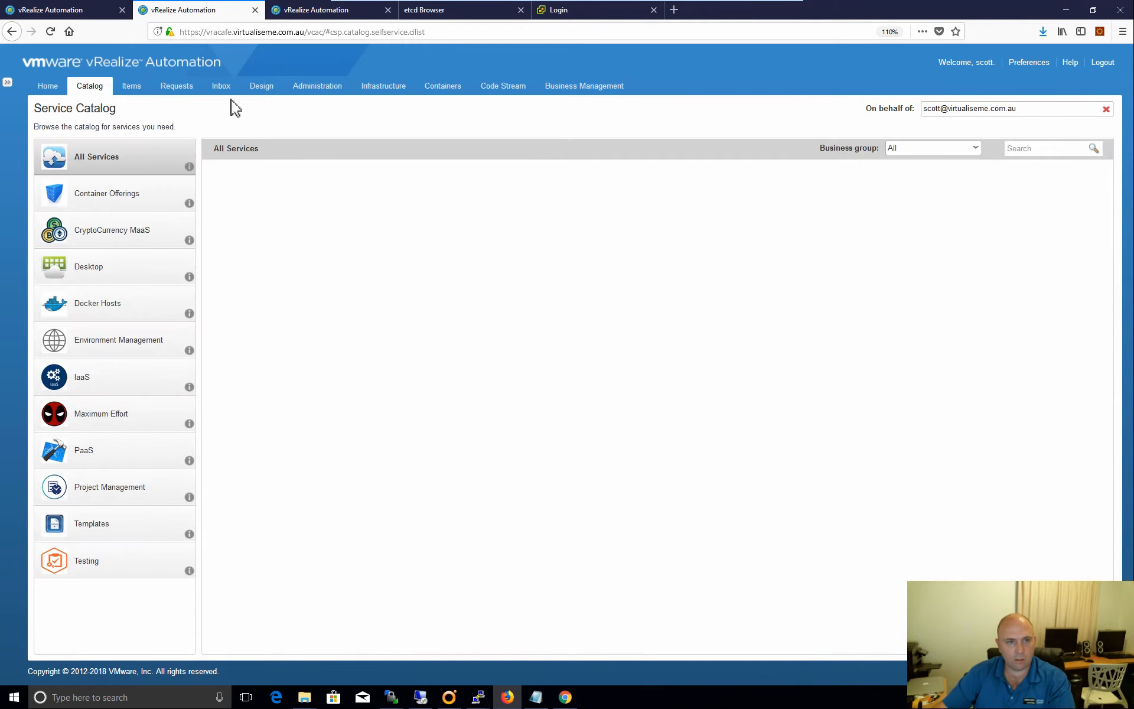
left_click(56, 12)
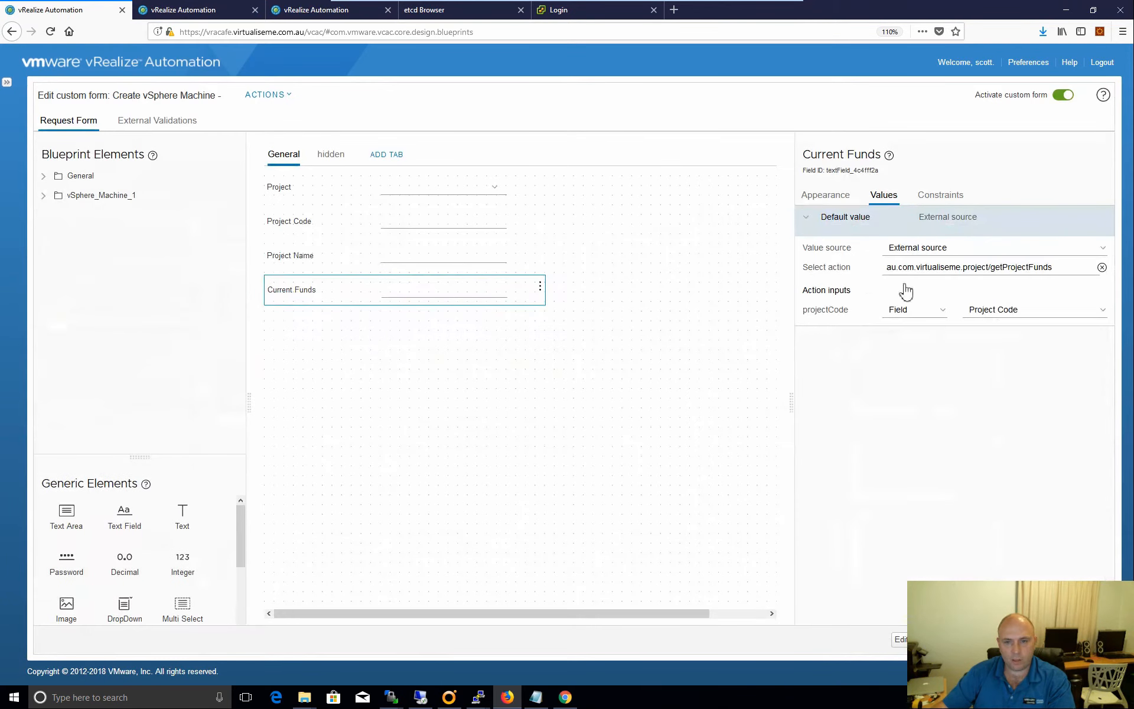
left_click(825, 197)
left_click(814, 307)
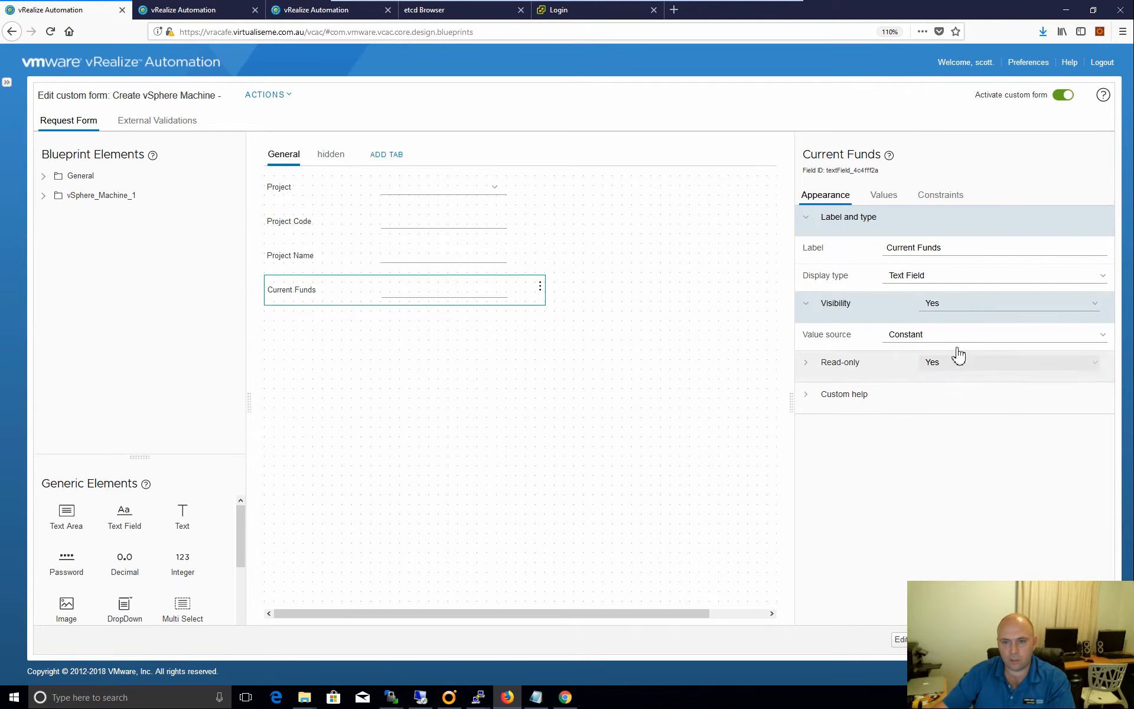
left_click(962, 333)
left_click(980, 366)
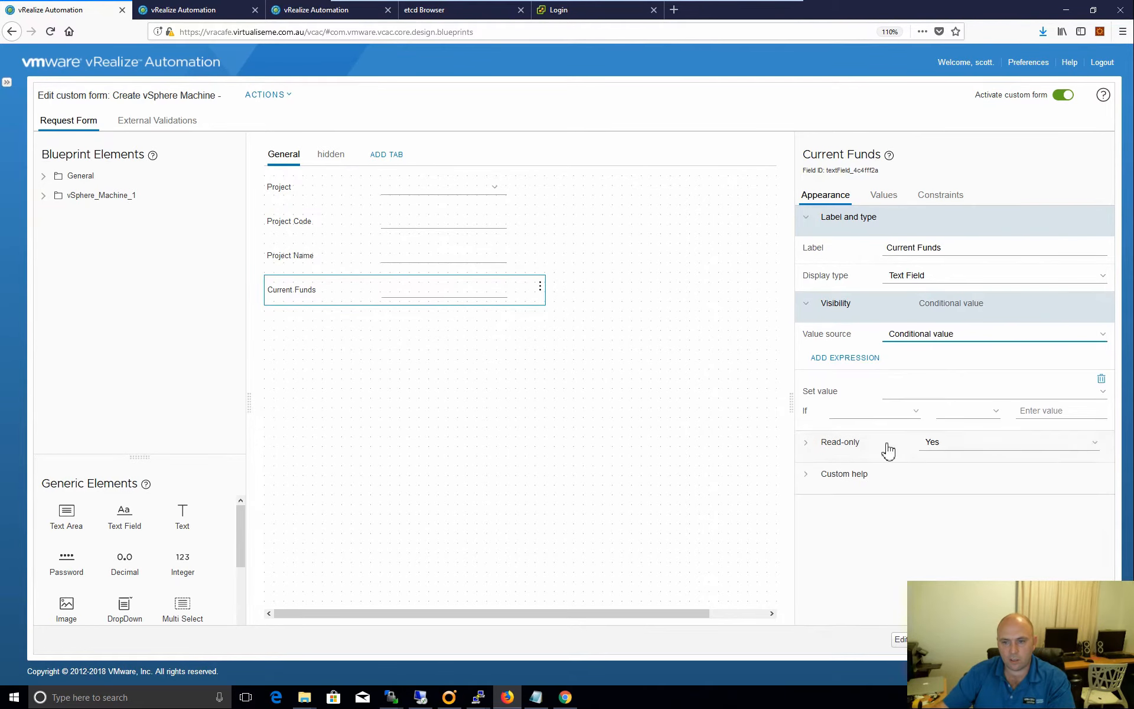
Add a Current Funds visibility condition that sets the value to Yes if Project is Not equal to "".
left_click(888, 391)
left_click(903, 407)
left_click(874, 412)
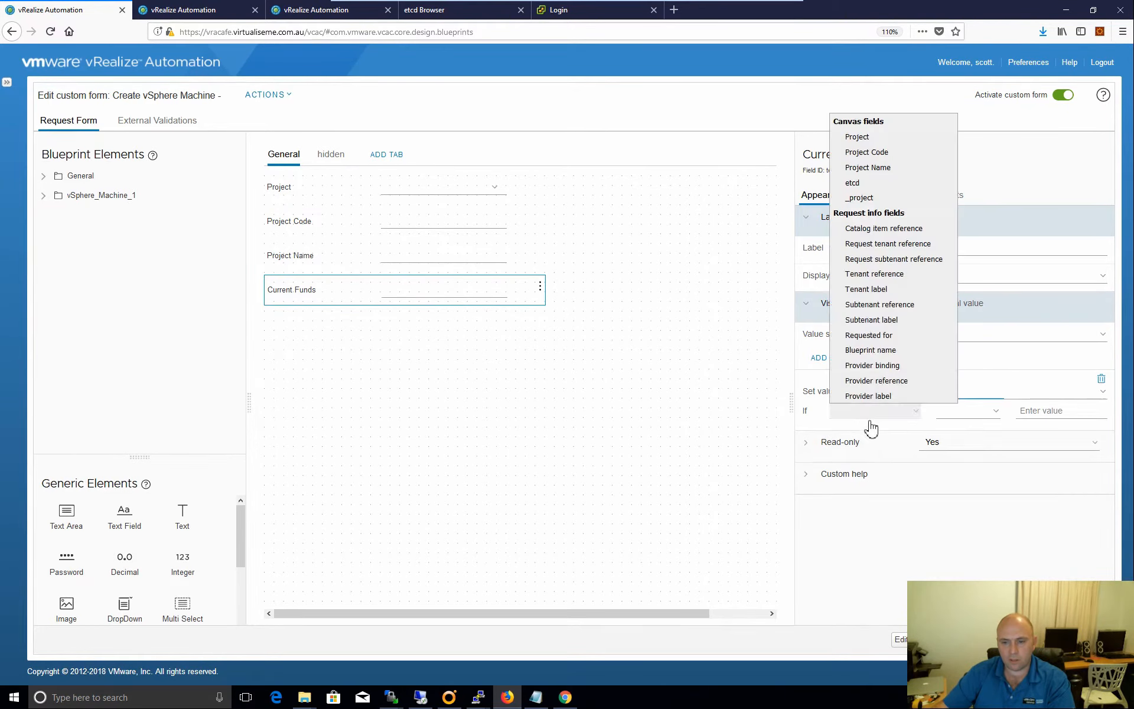
left_click(886, 141)
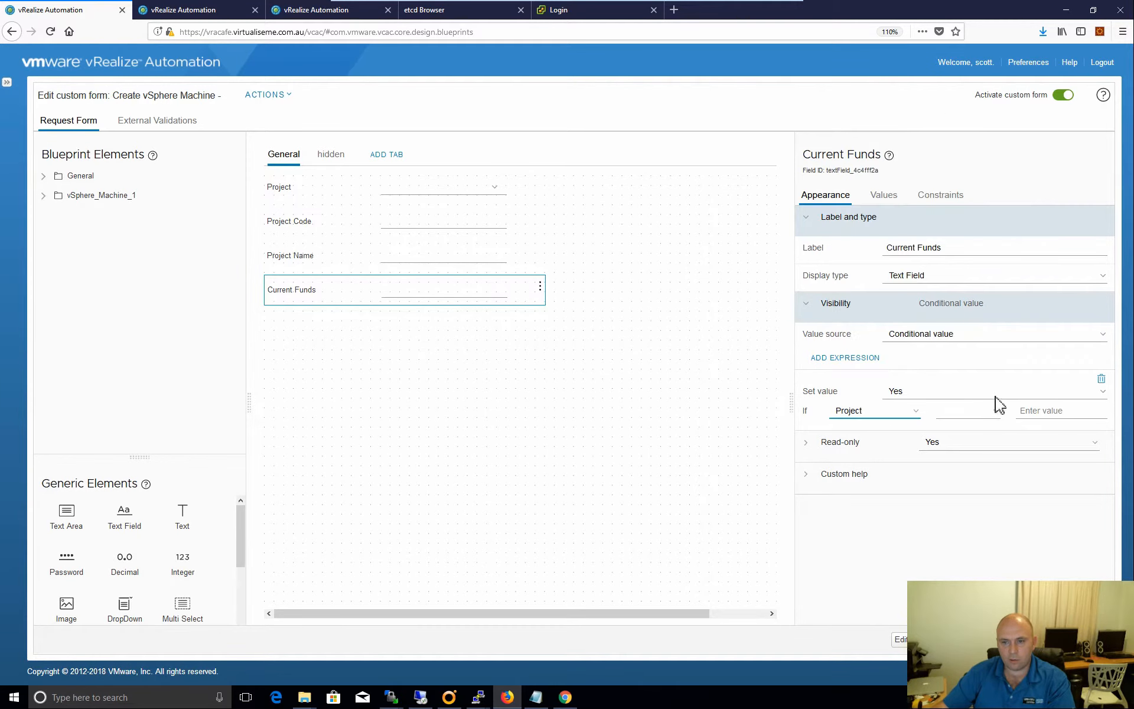
left_click(984, 411)
left_click(956, 458)
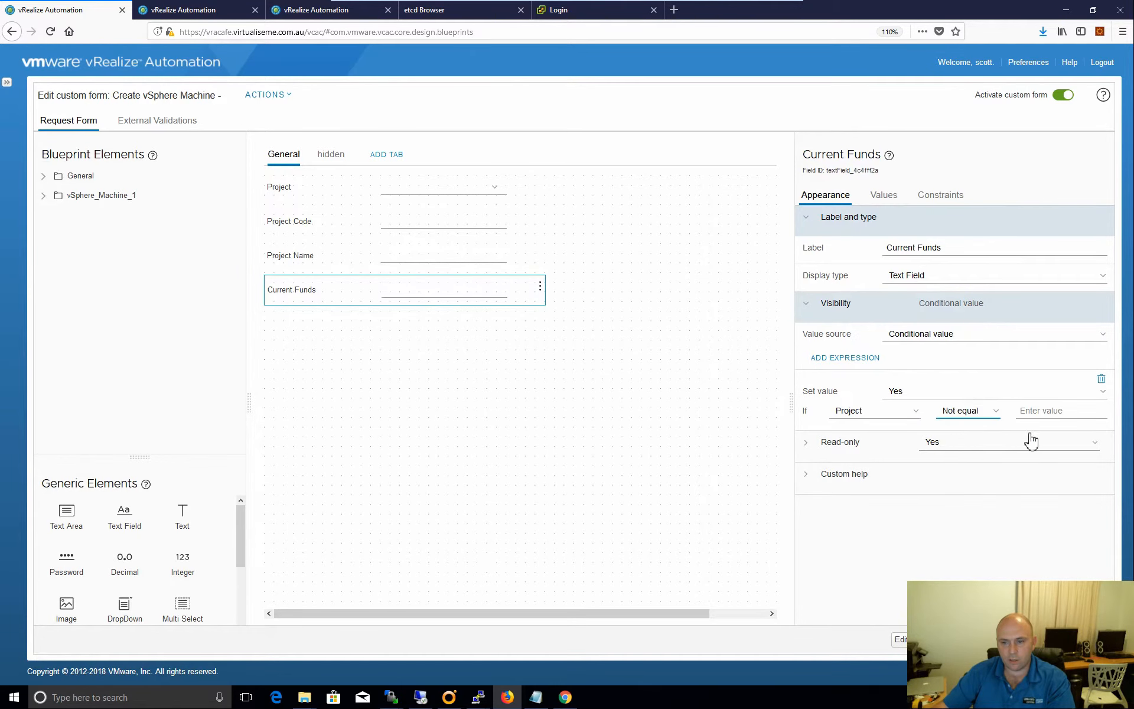
left_click(1050, 412)
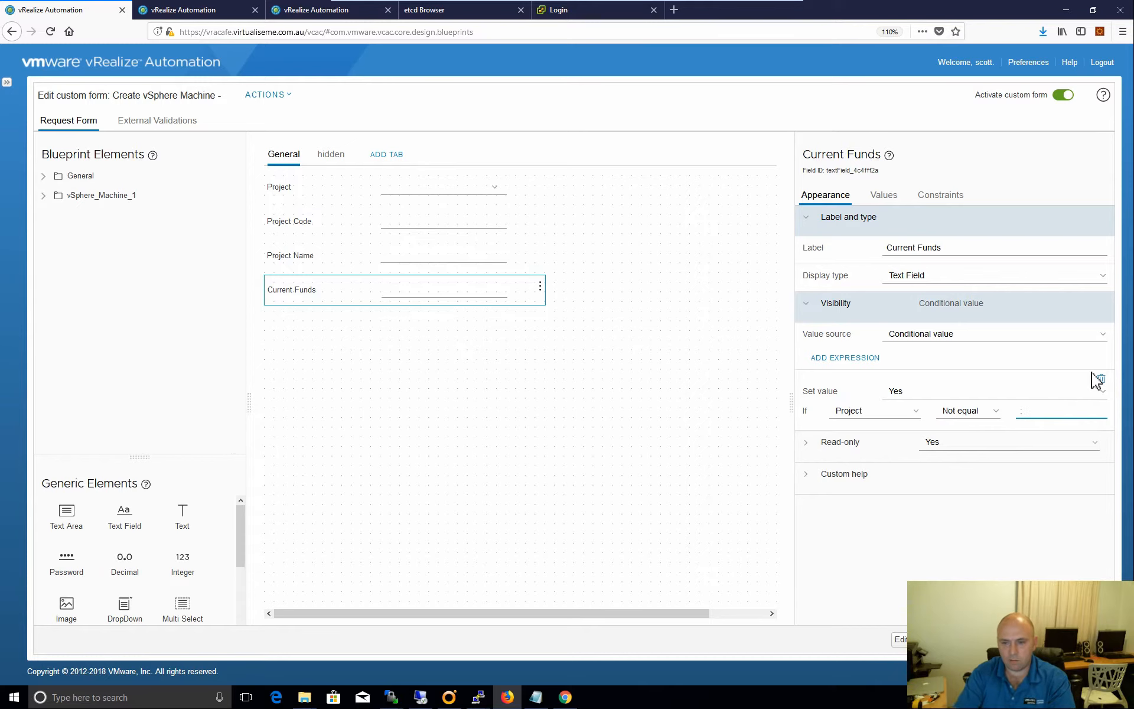
type("\"\"")
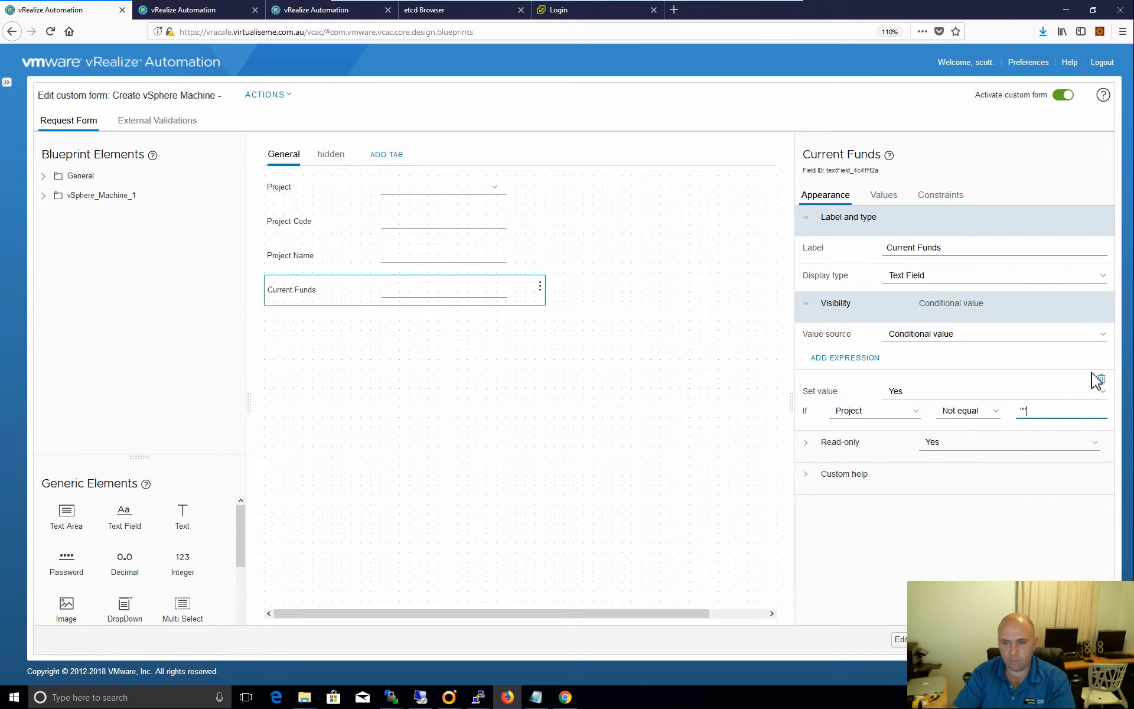
Add a second Current Funds visibility expression that sets No if Project Equals "", and save the form.
left_click(839, 358)
left_click(921, 449)
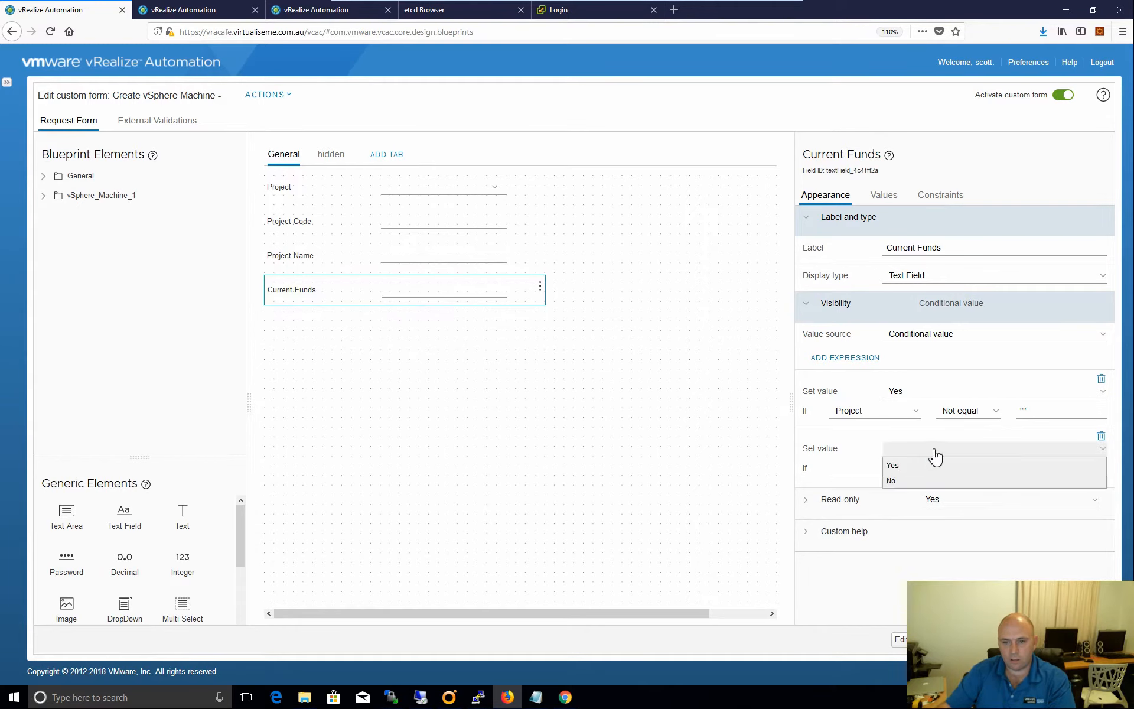
left_click(901, 479)
left_click(868, 469)
left_click(859, 195)
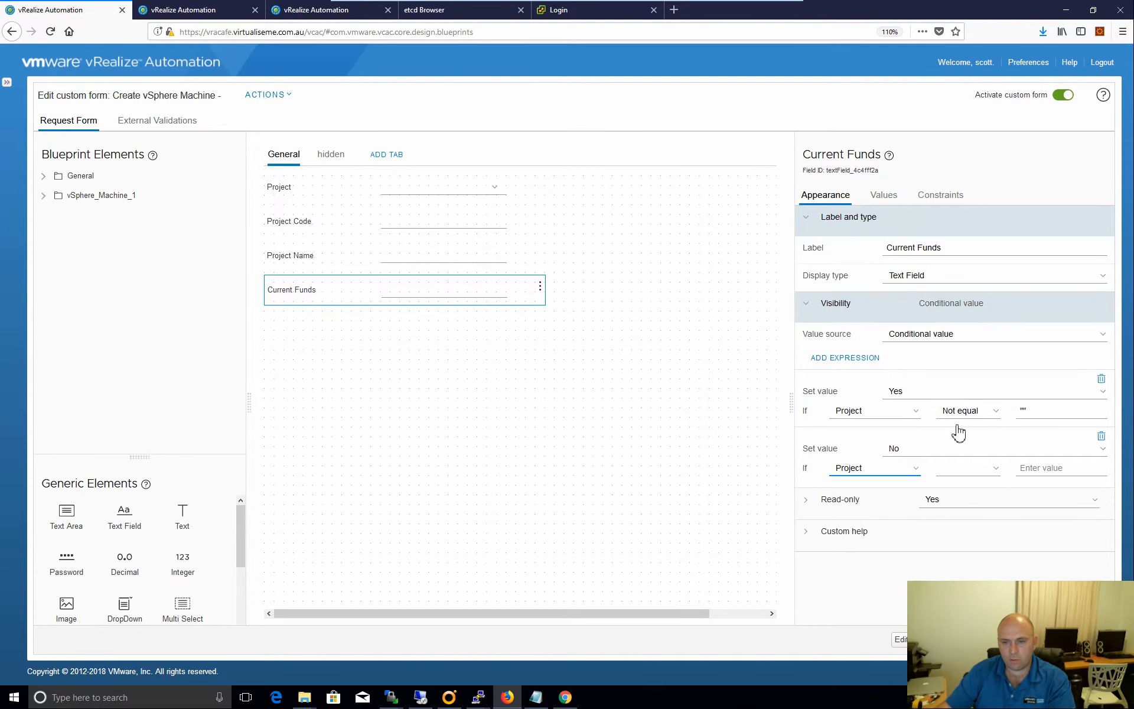
left_click(958, 468)
left_click(970, 504)
left_click(1064, 470)
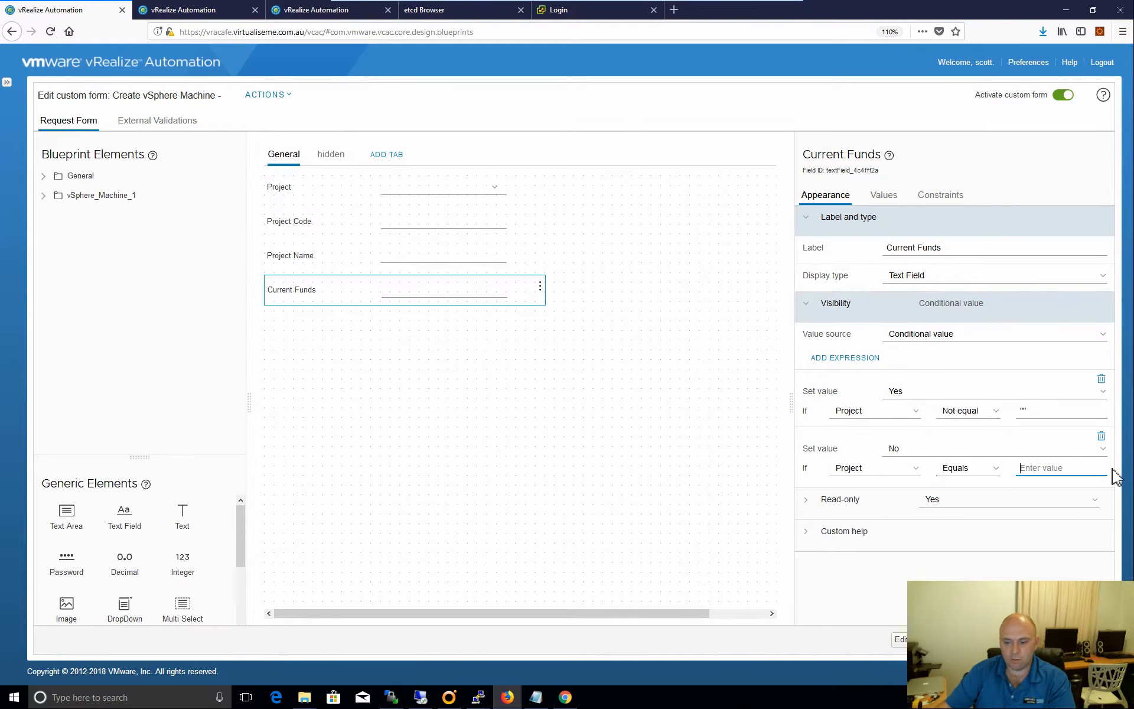
type("\"\"")
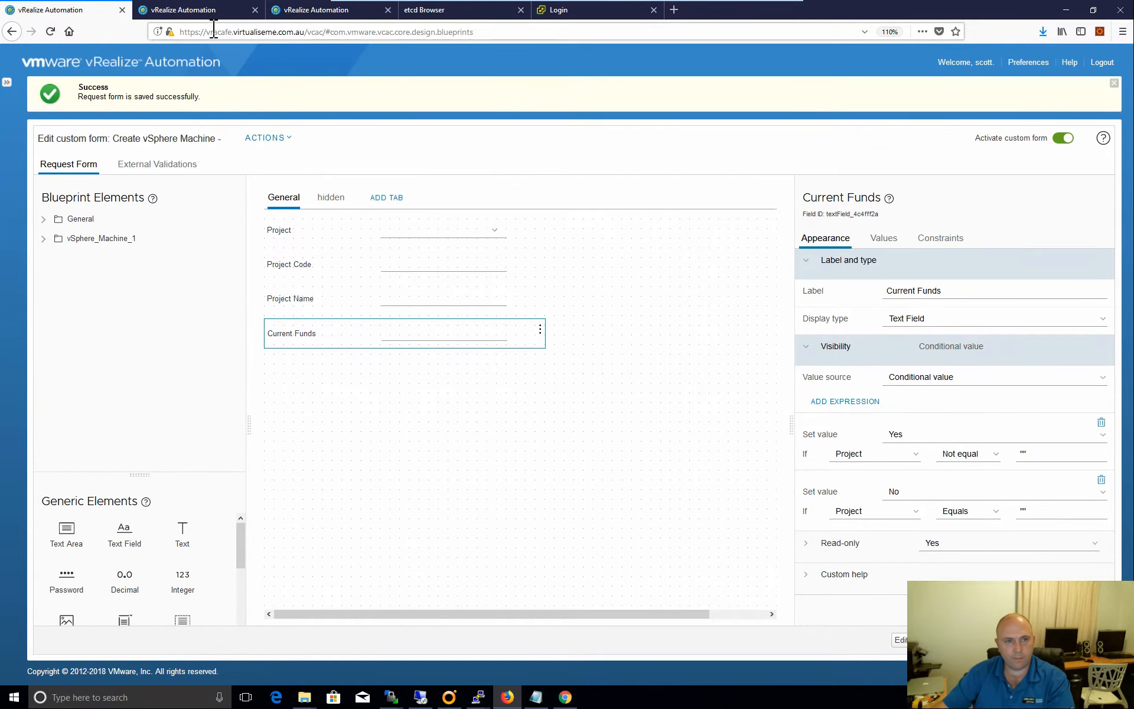
Test the Create vSphere Machine - video demo catalog request with project "5560" - "vforum live demo", then cancel back to the custom form editor.
left_click(194, 10)
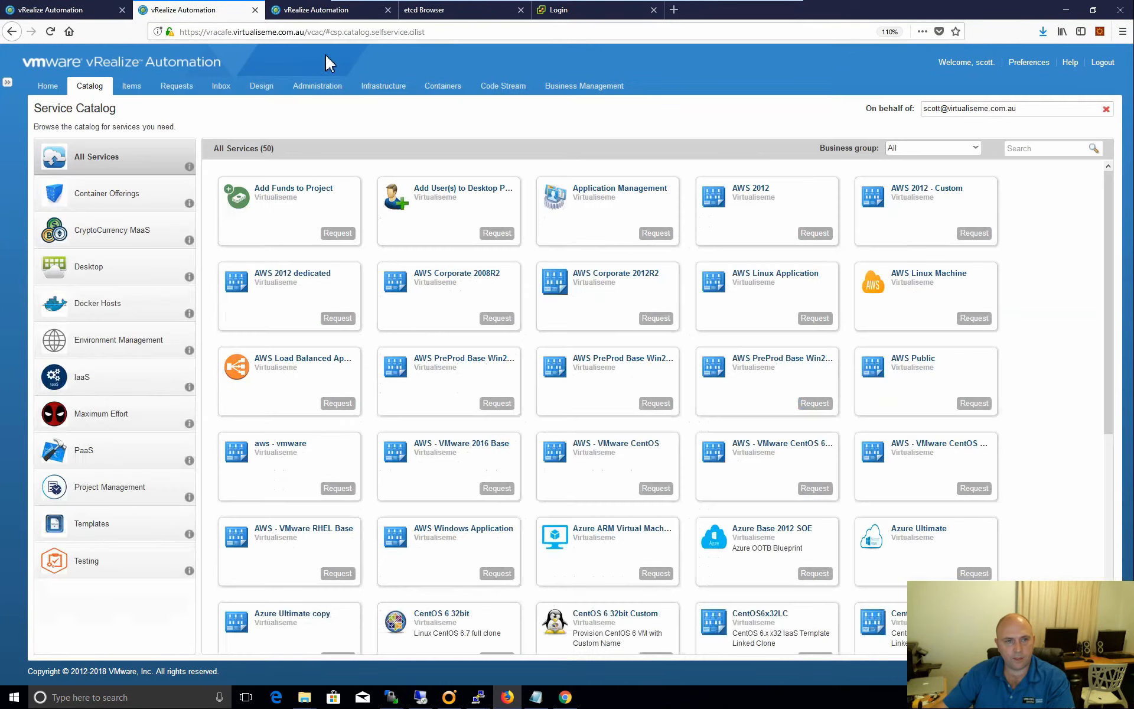
left_click(100, 534)
left_click(177, 564)
left_click(338, 319)
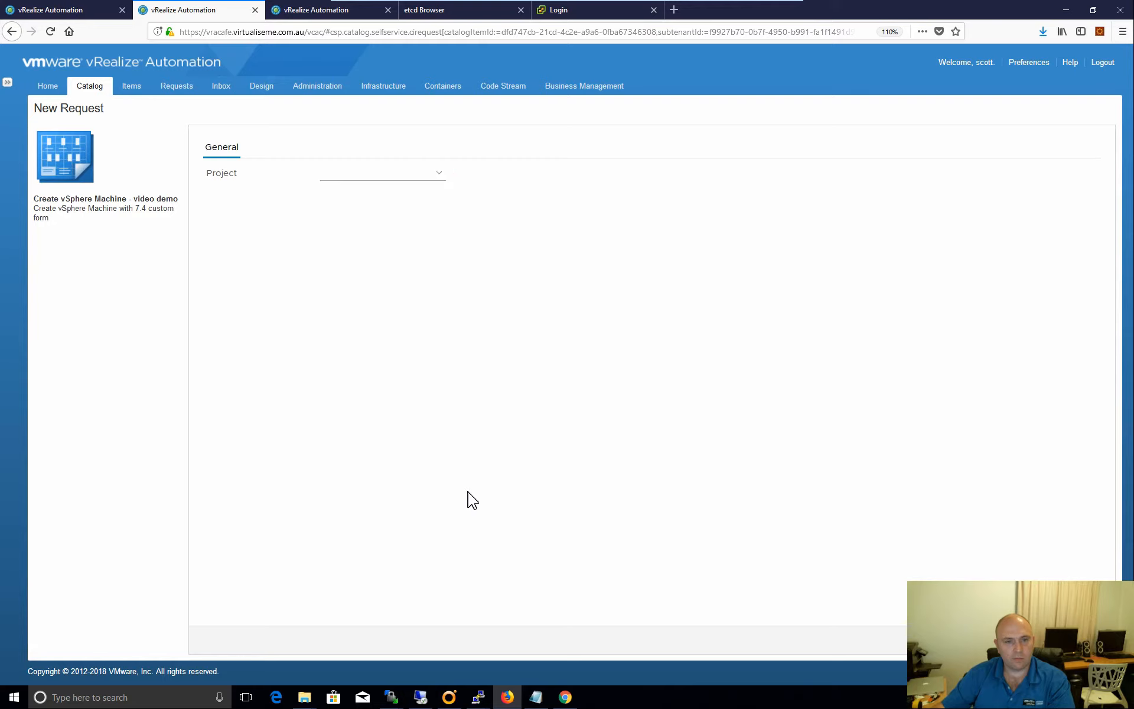
left_click(416, 174)
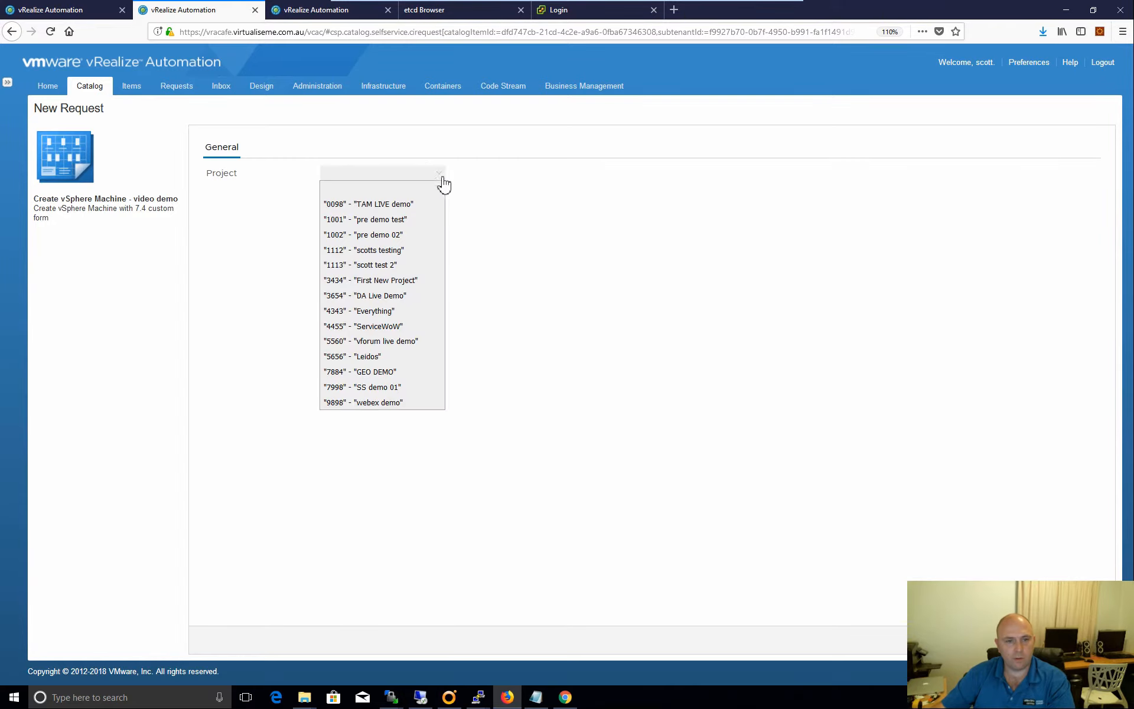
left_click(395, 343)
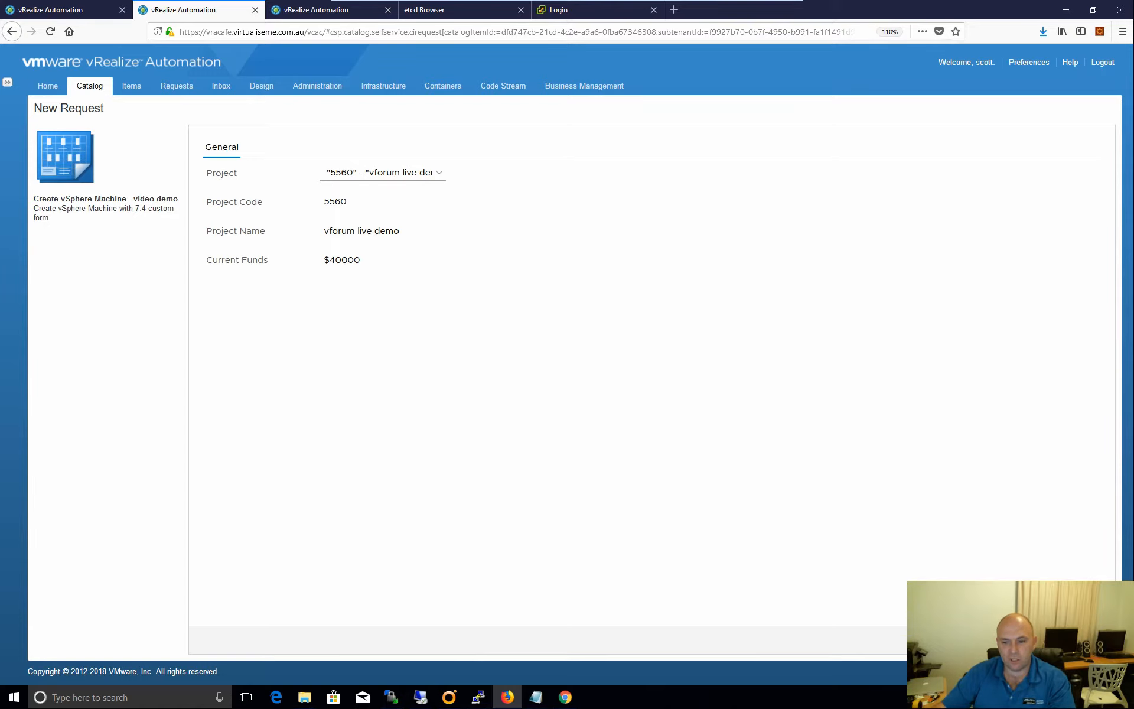
left_click(1092, 640)
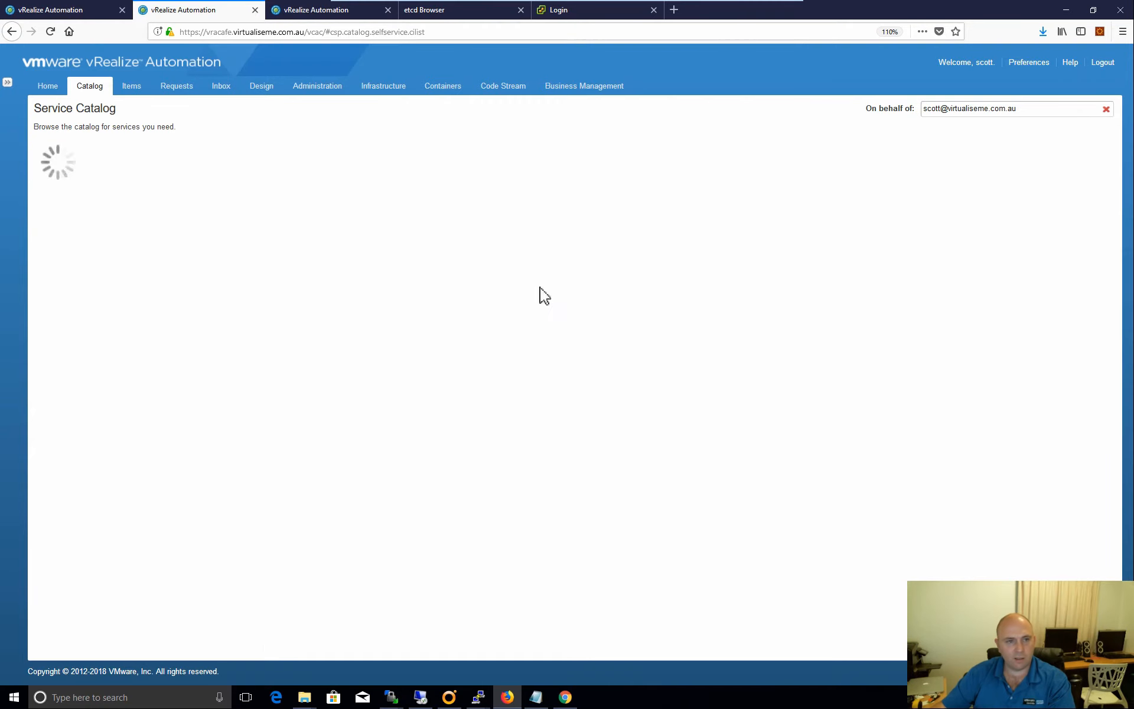
left_click(39, 10)
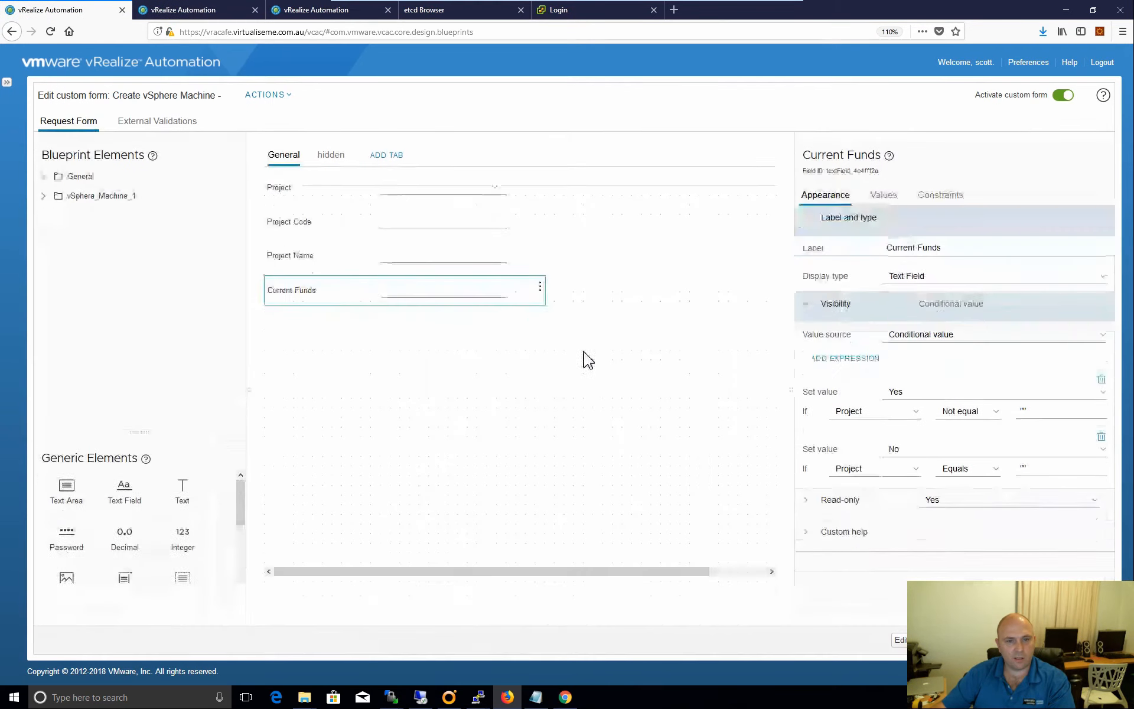
Try to resize the Project dropdown field on the General tab's canvas.
left_click(437, 196)
left_click(868, 439)
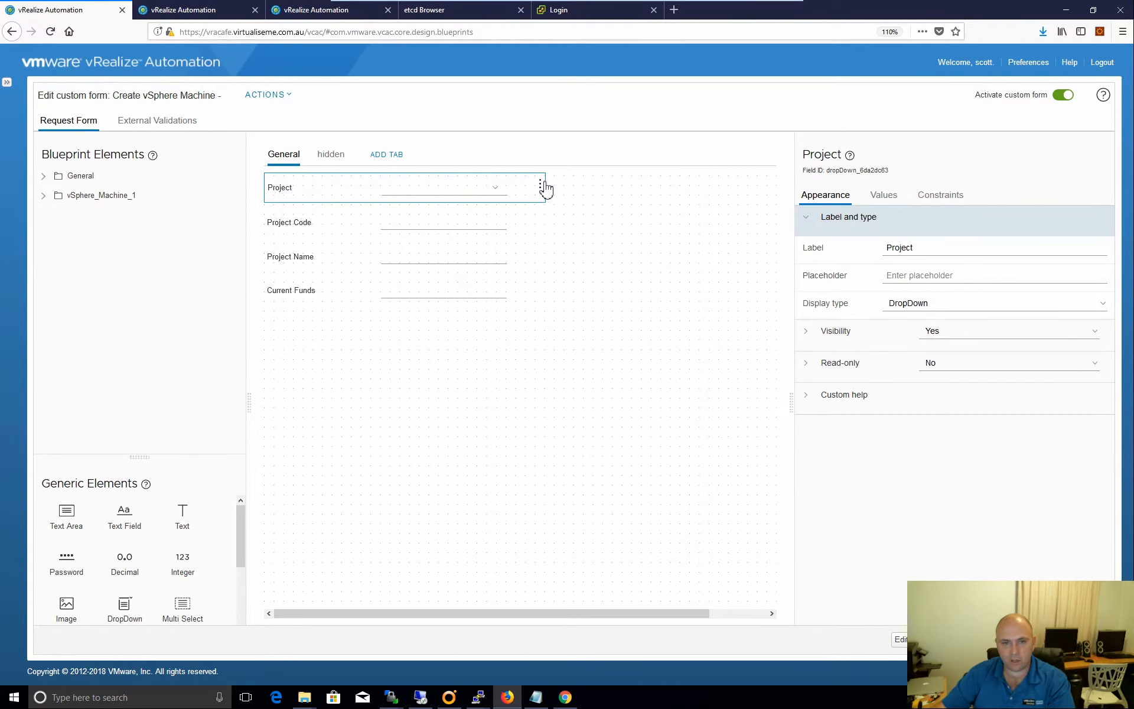
left_click_drag(547, 183, 495, 195)
left_click_drag(421, 192, 435, 192)
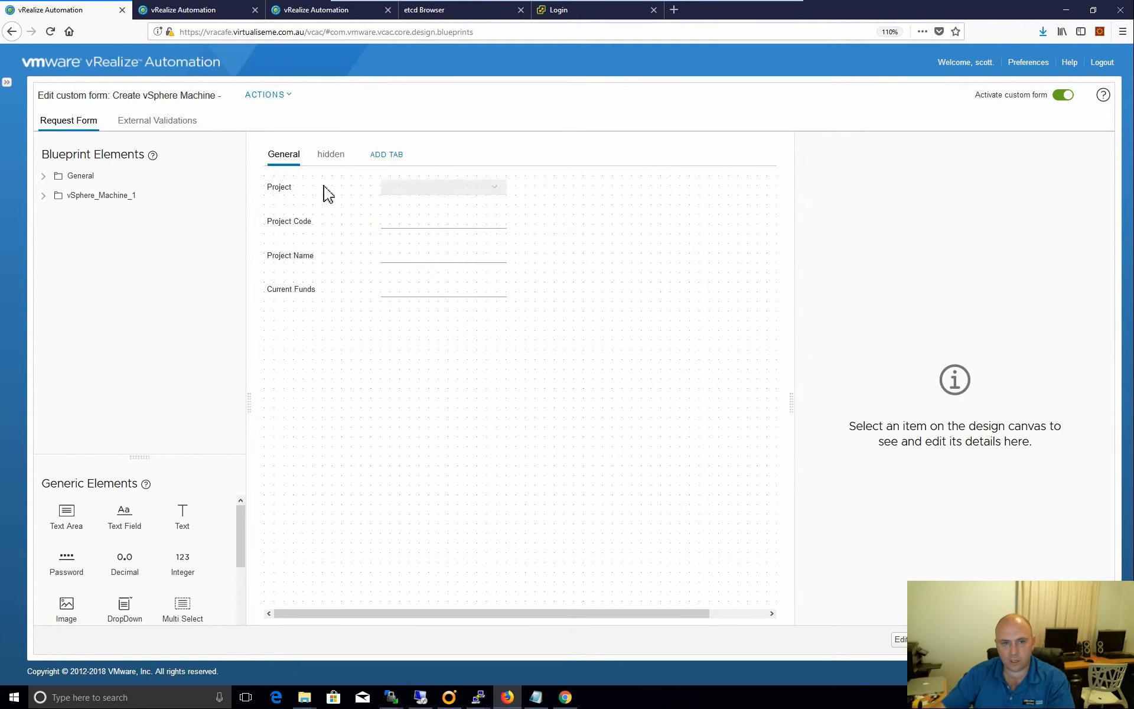
left_click_drag(325, 190, 661, 199)
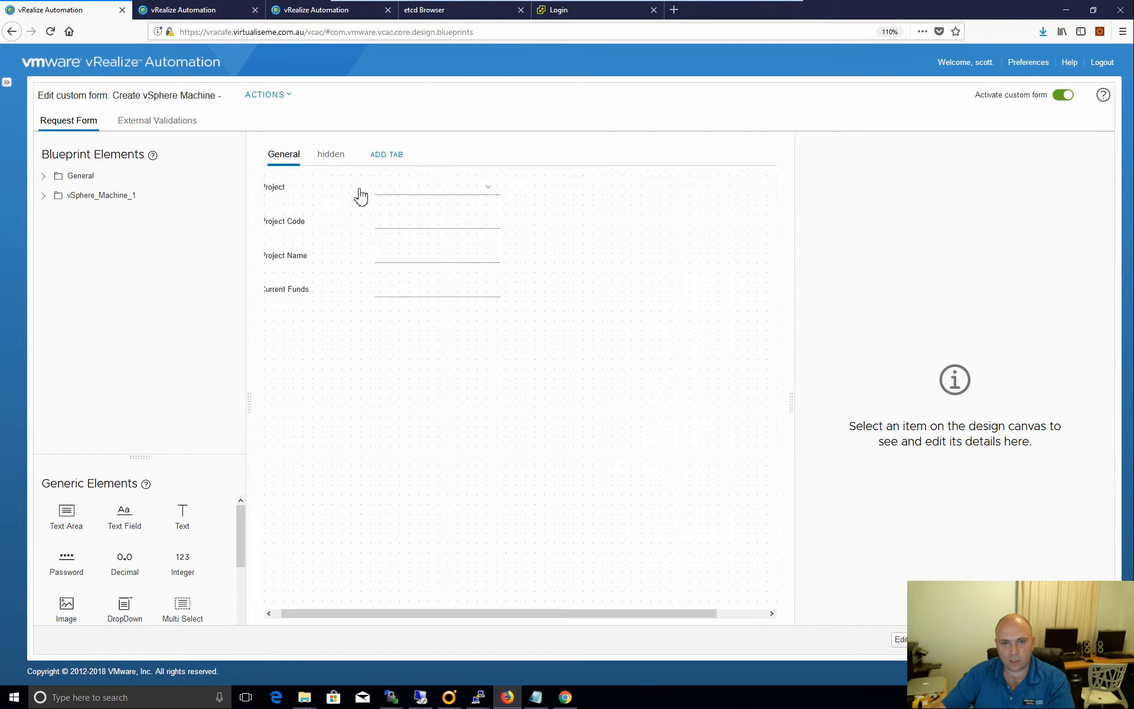
left_click_drag(562, 615, 367, 613)
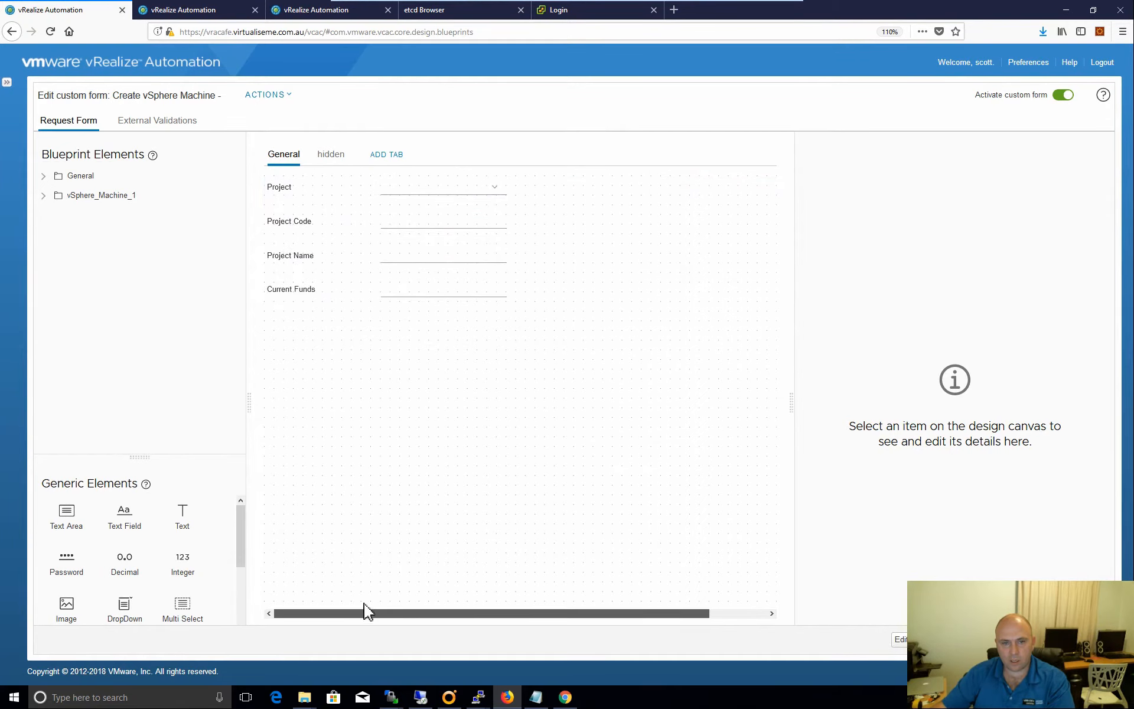
left_click_drag(410, 198, 666, 195)
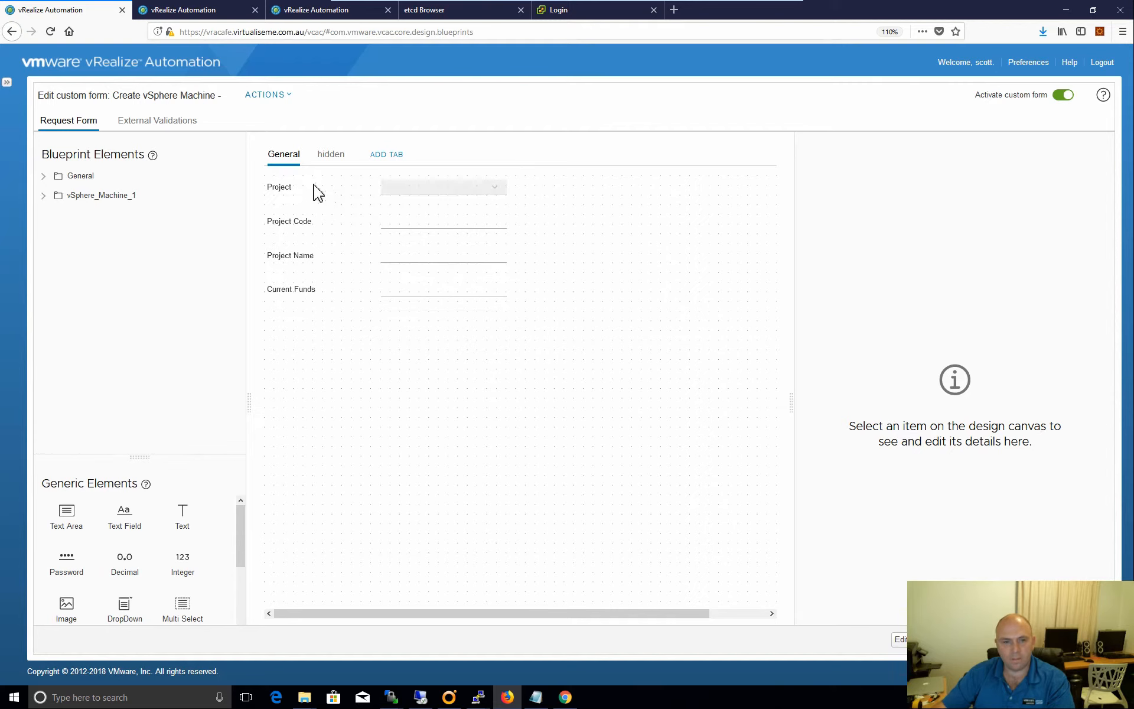
Set the Project field's Required constraint to Yes and save the form.
left_click(296, 193)
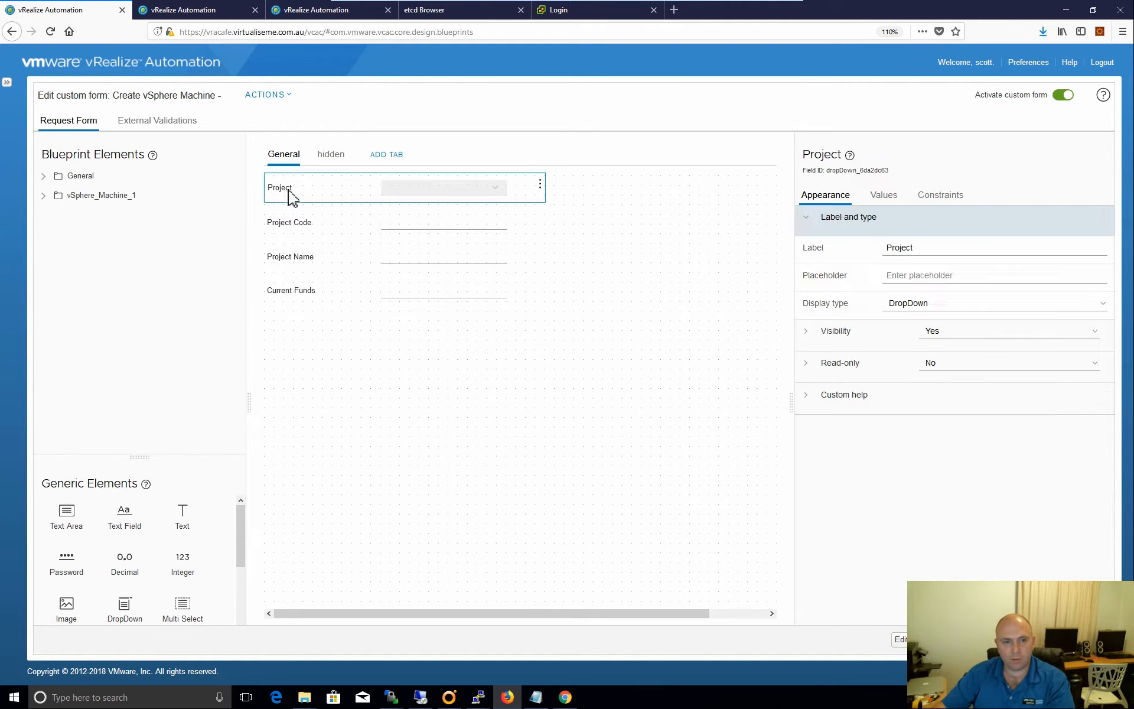
left_click(805, 369)
left_click(810, 372)
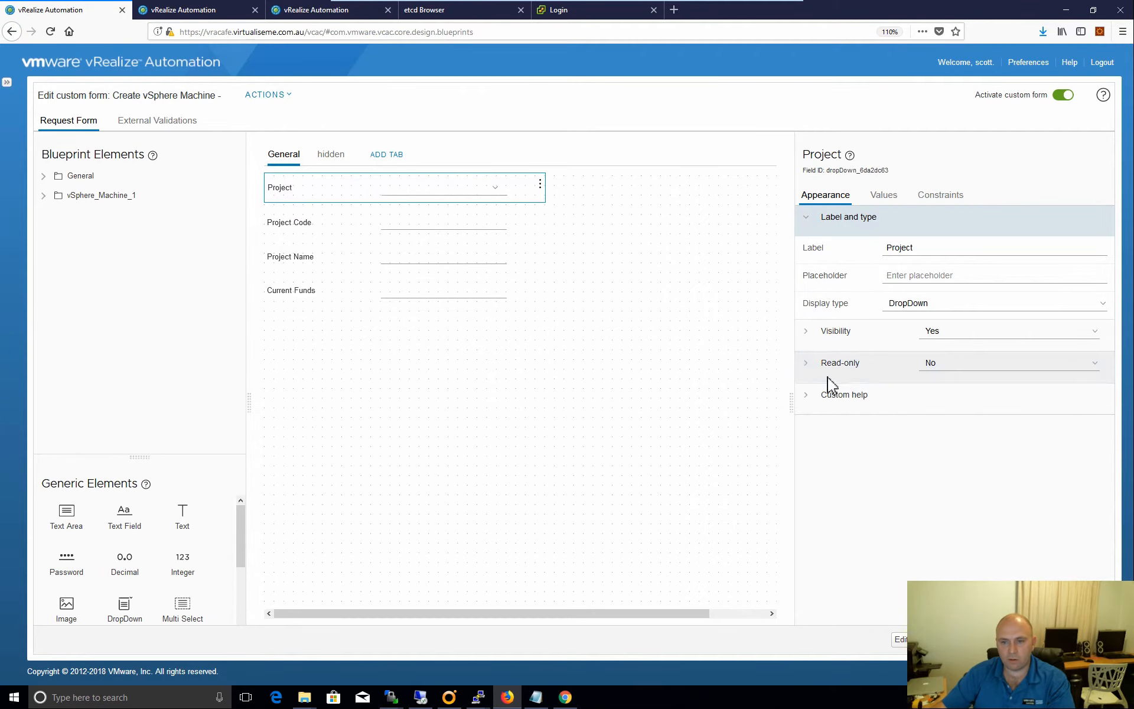
left_click(938, 197)
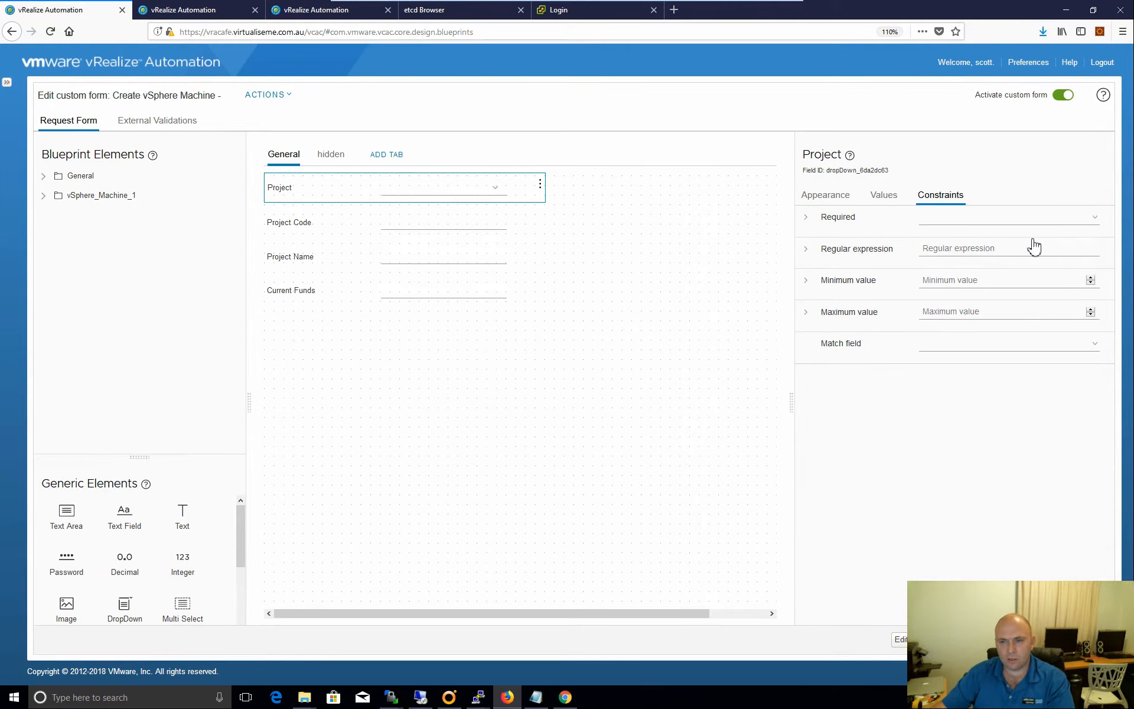
left_click(1058, 223)
left_click(943, 232)
left_click(987, 639)
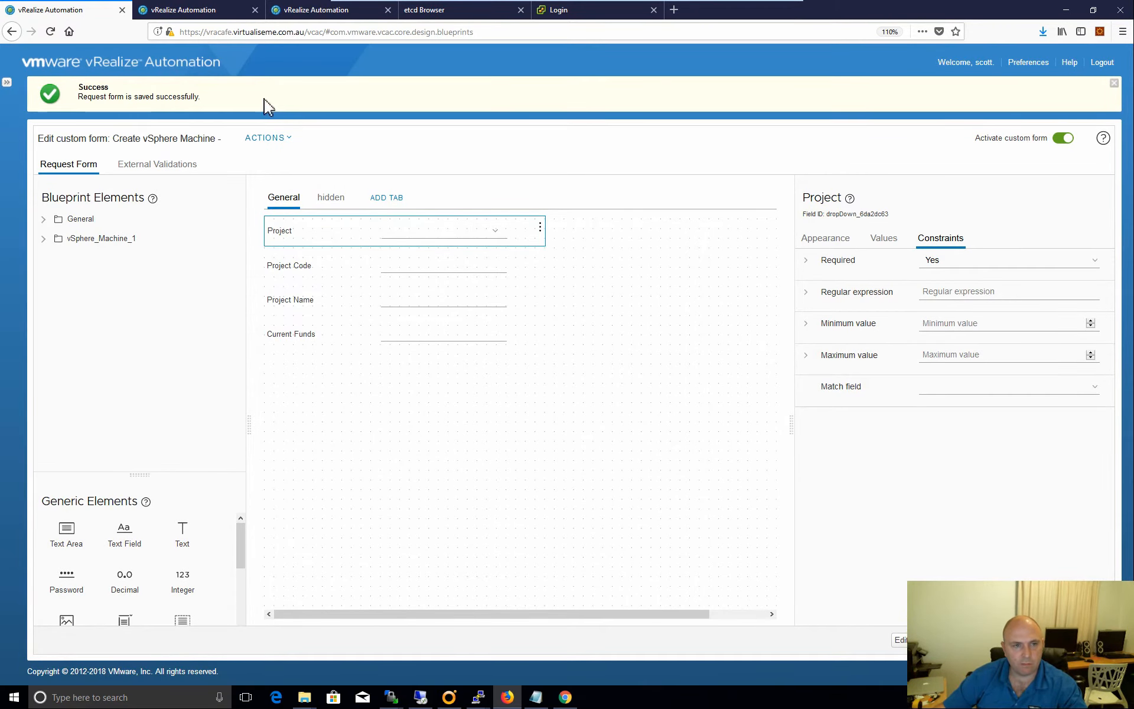
Review the Request fields in the Create vSphere Machines workflow presentation in vRealize Orchestrator, and return to the custom form editor in vRealize Automation.
left_click(221, 10)
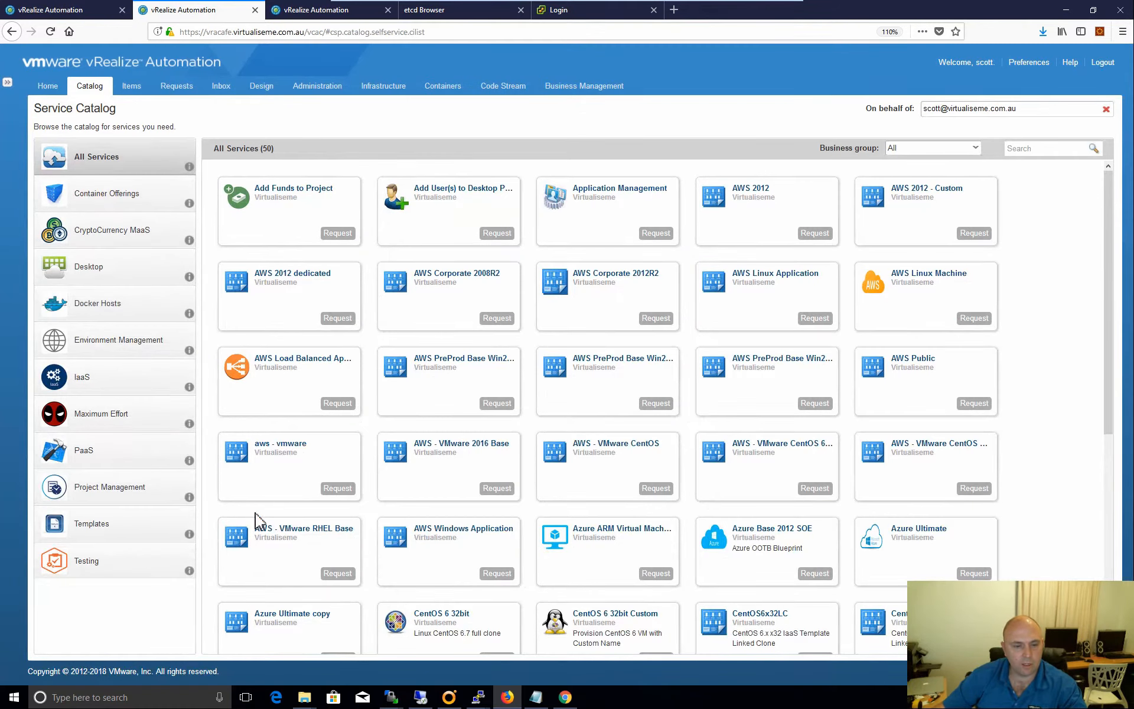
left_click(448, 697)
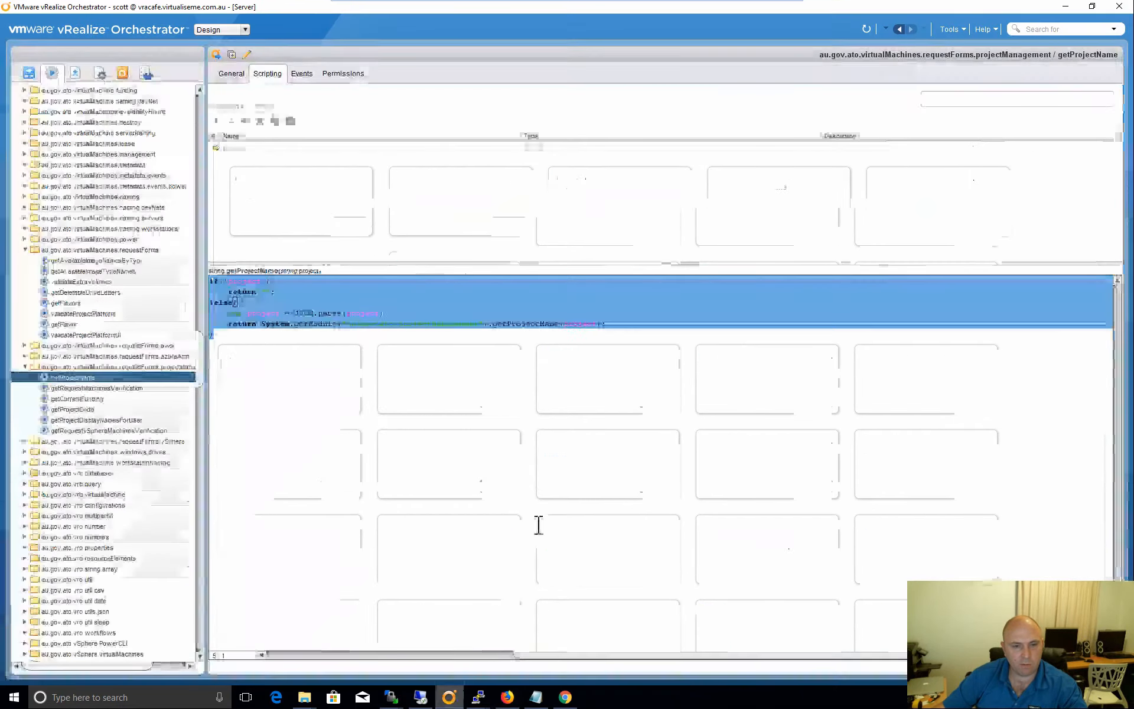
left_click(29, 73)
left_click(300, 237)
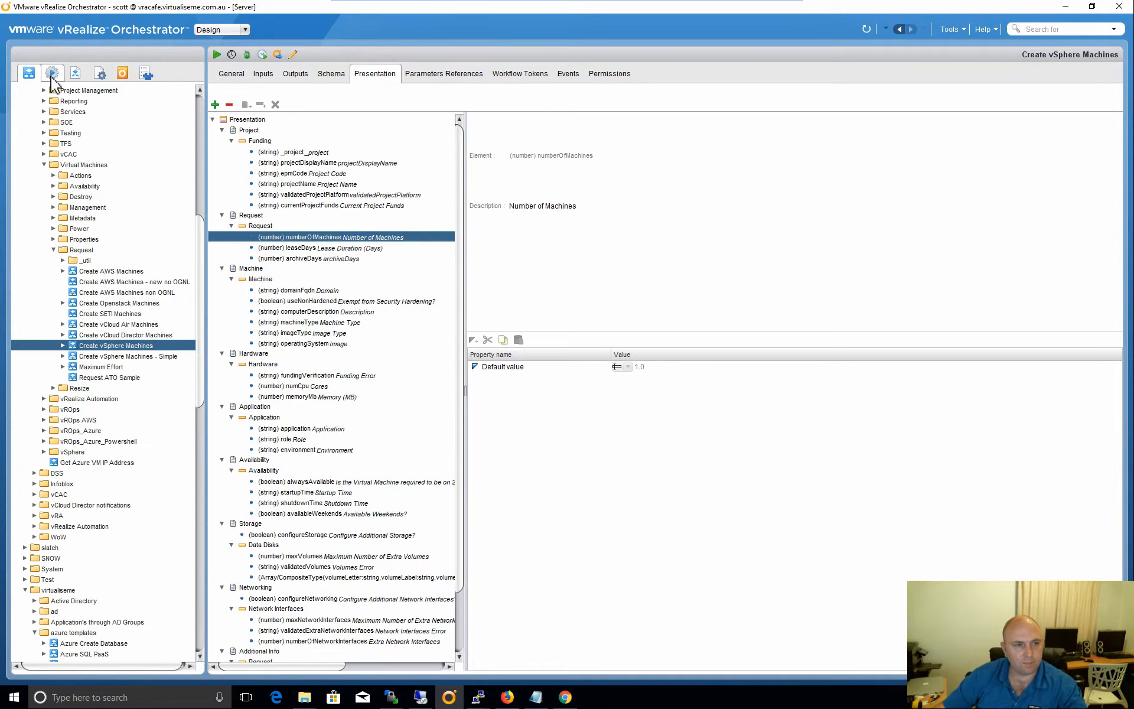
left_click(506, 697)
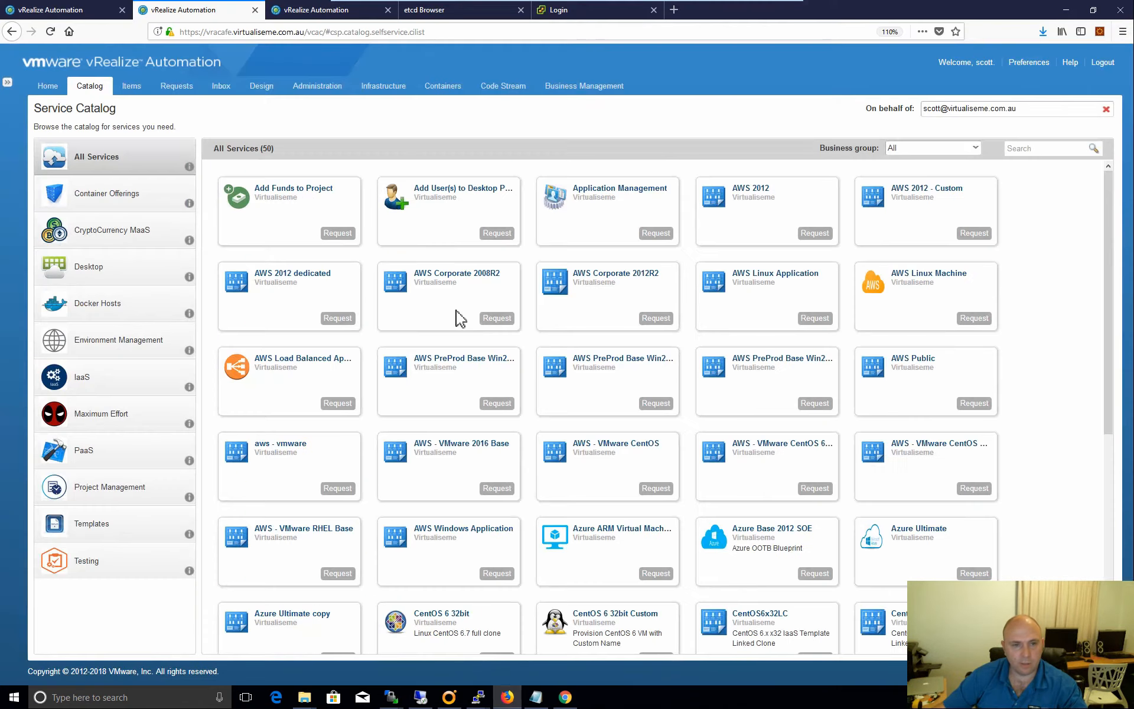
left_click(449, 697)
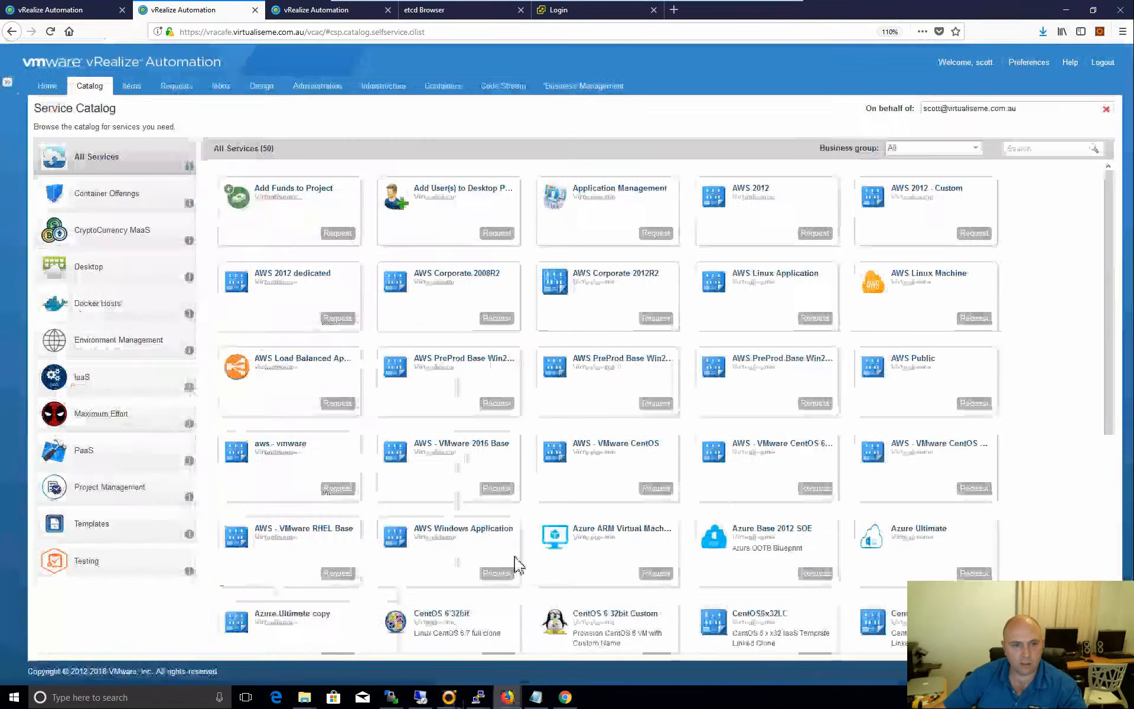
left_click(508, 698)
left_click(260, 89)
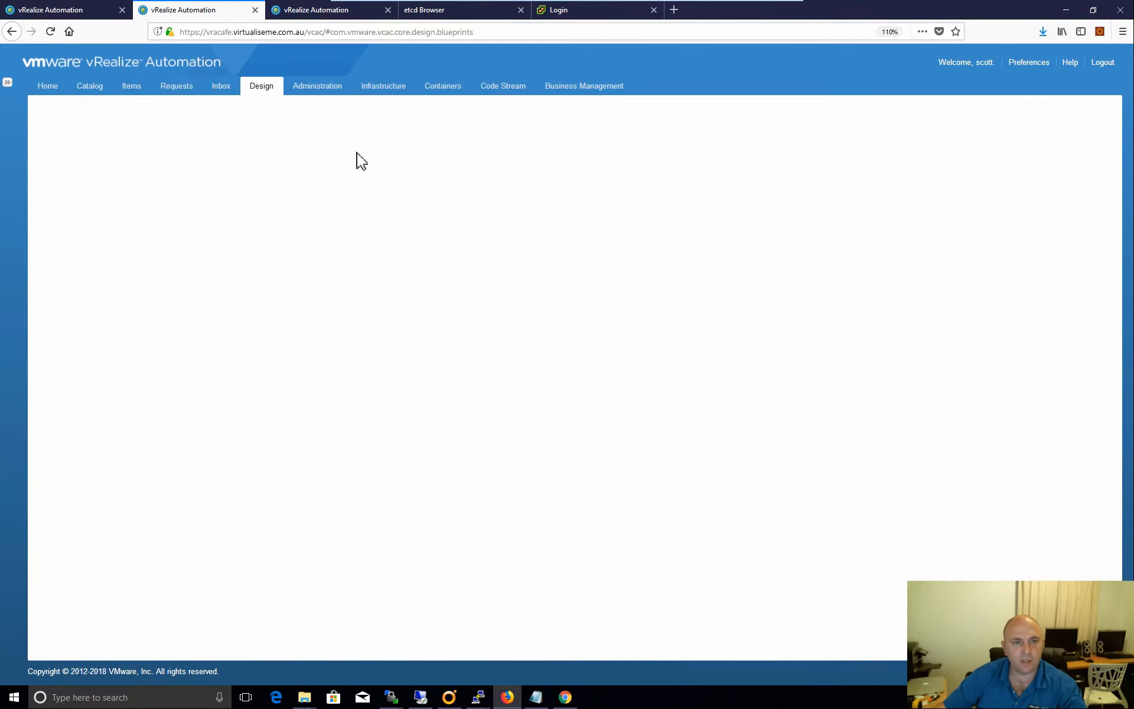
left_click(112, 12)
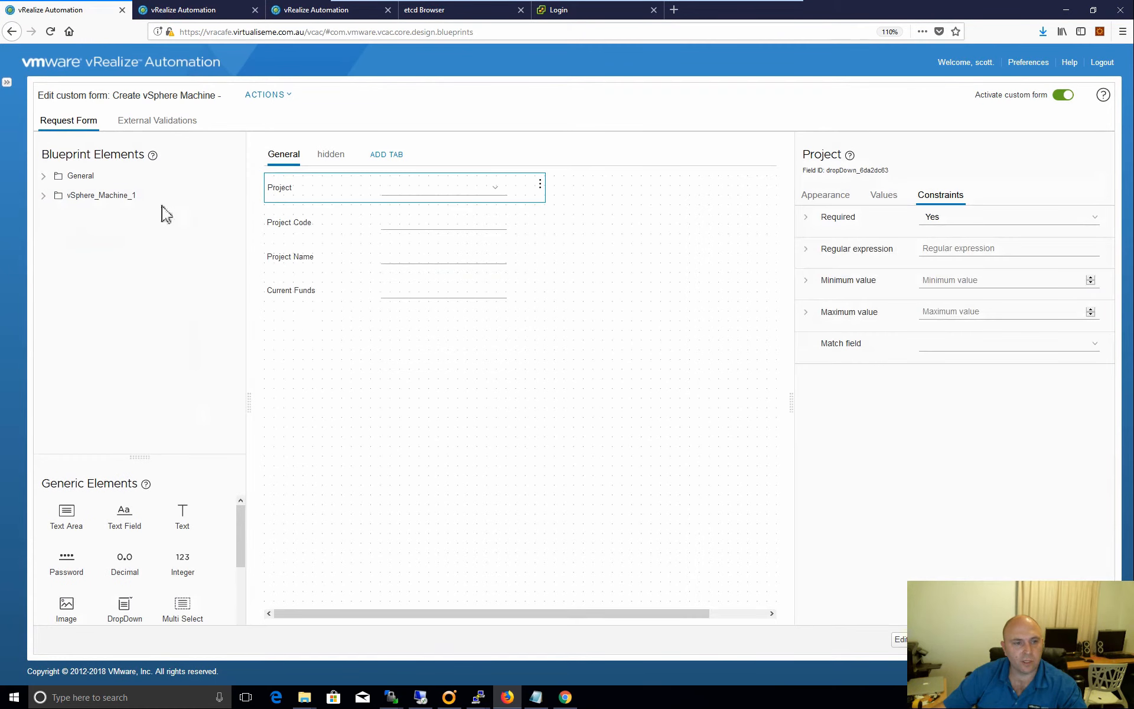
Add a new tab to the request form and title it Requests.
left_click(405, 161)
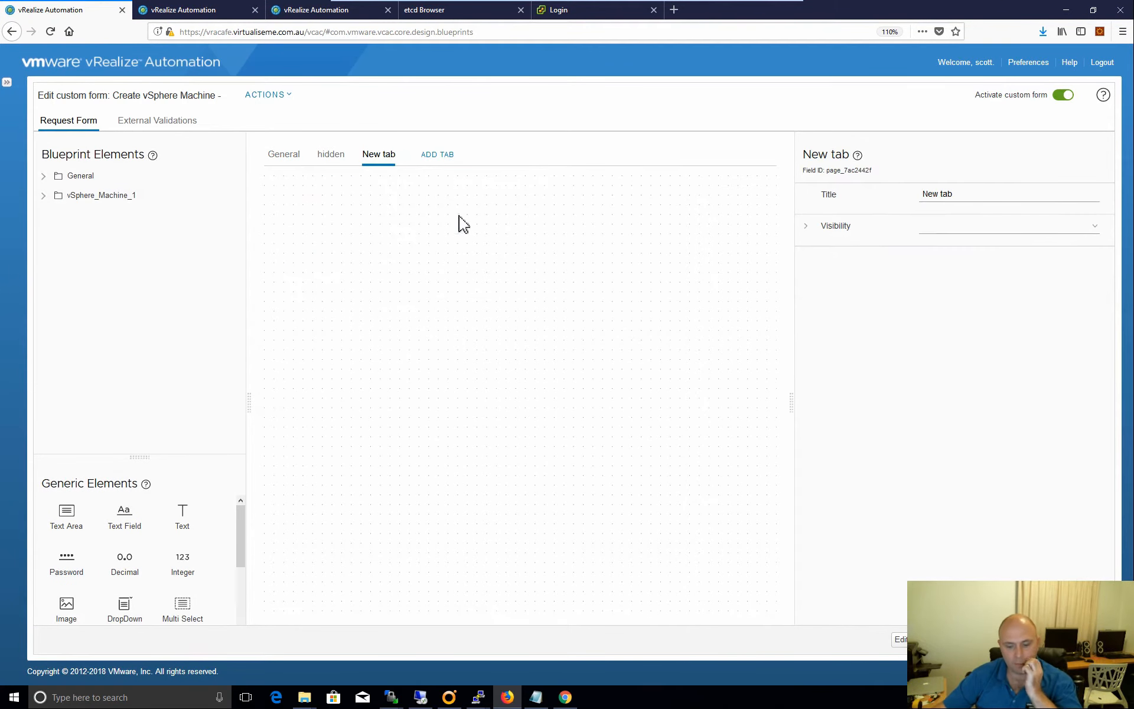
left_click(985, 201)
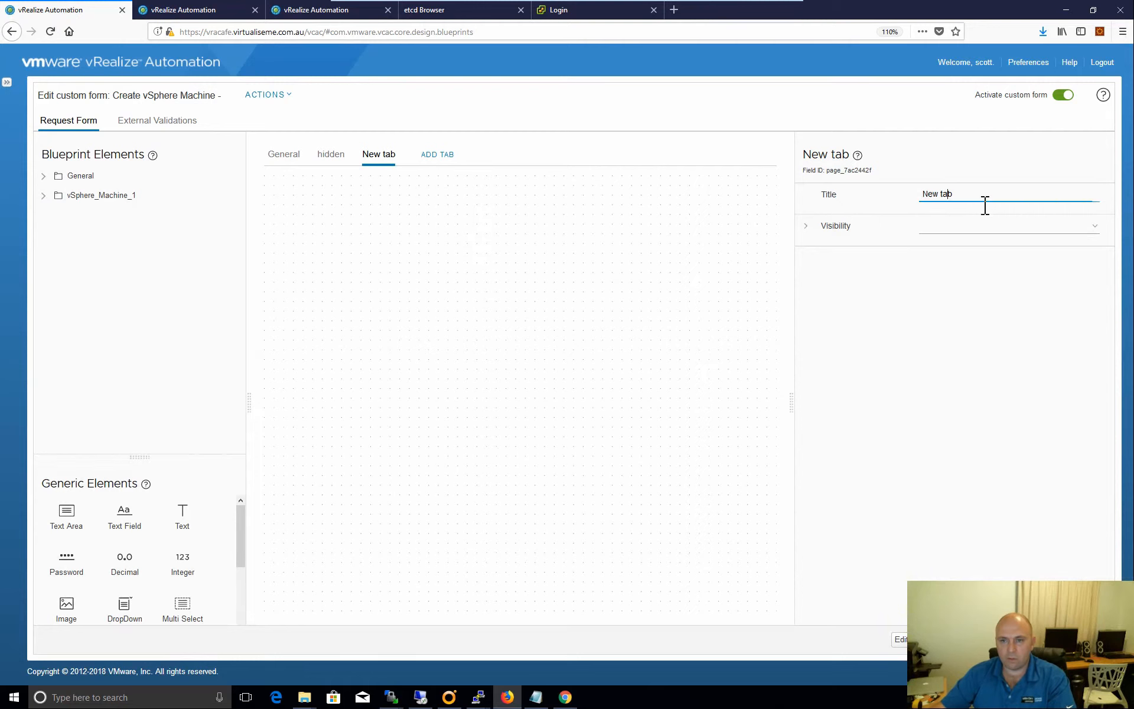
key("ctrl+a")
type("Req")
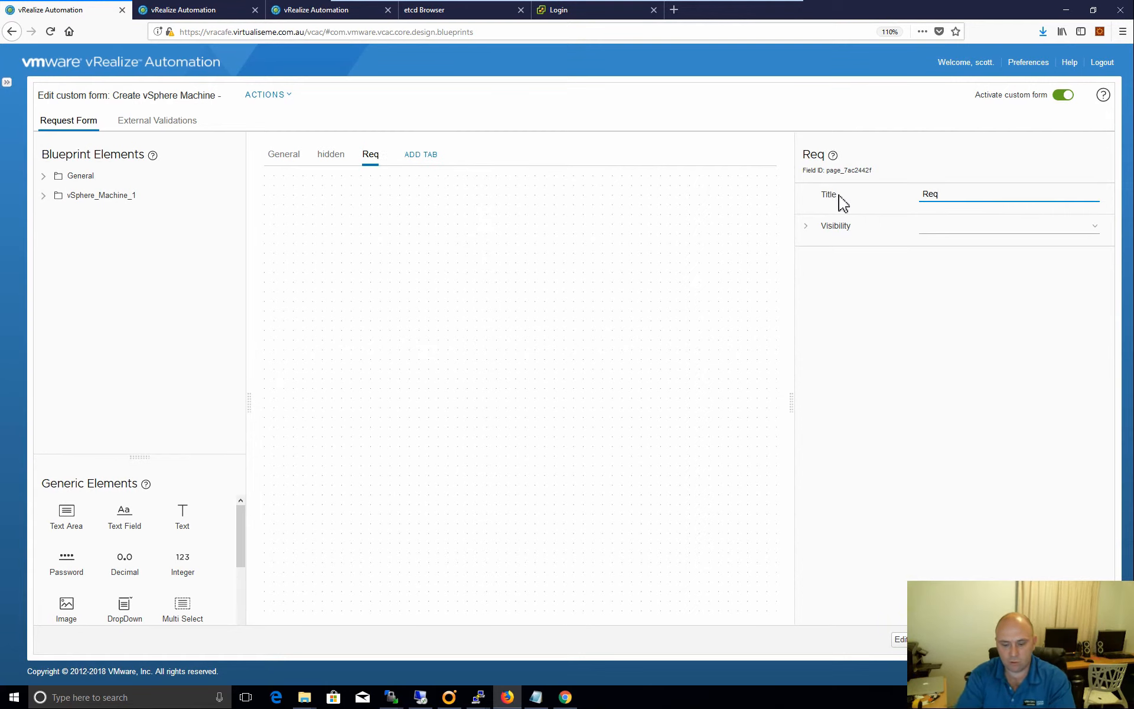
type("uests")
left_click(460, 361)
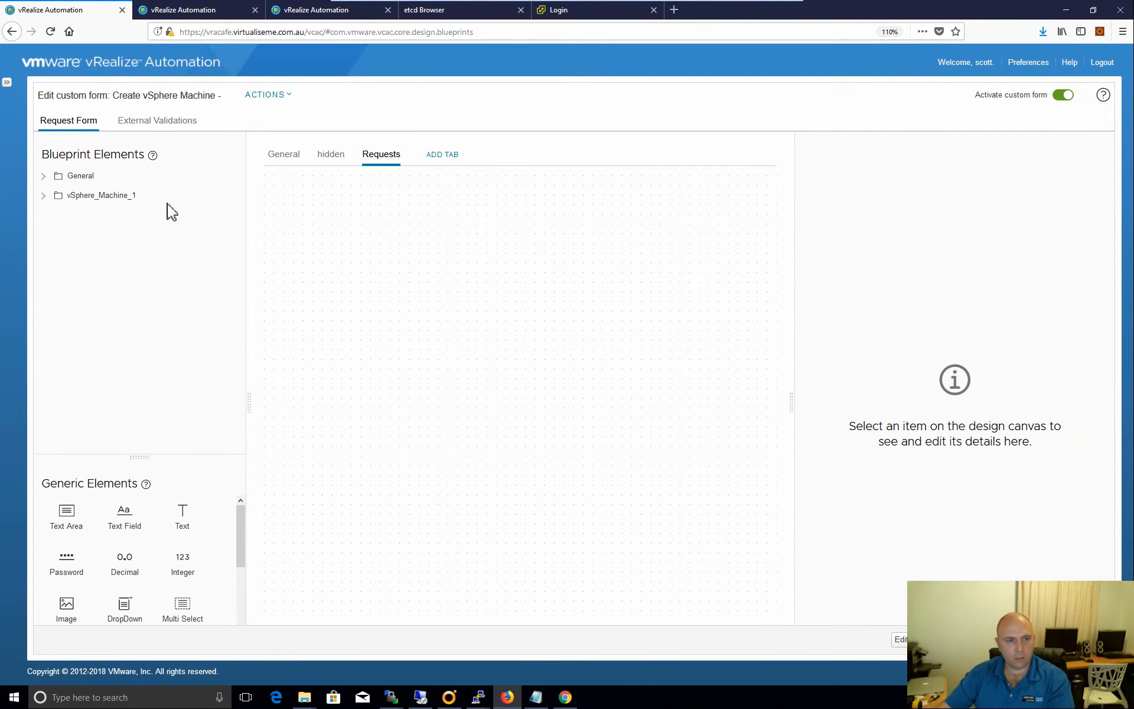
Add the Lease days element from the General blueprint elements to the Requests tab and set its minimum value constraint to 1.
left_click(44, 176)
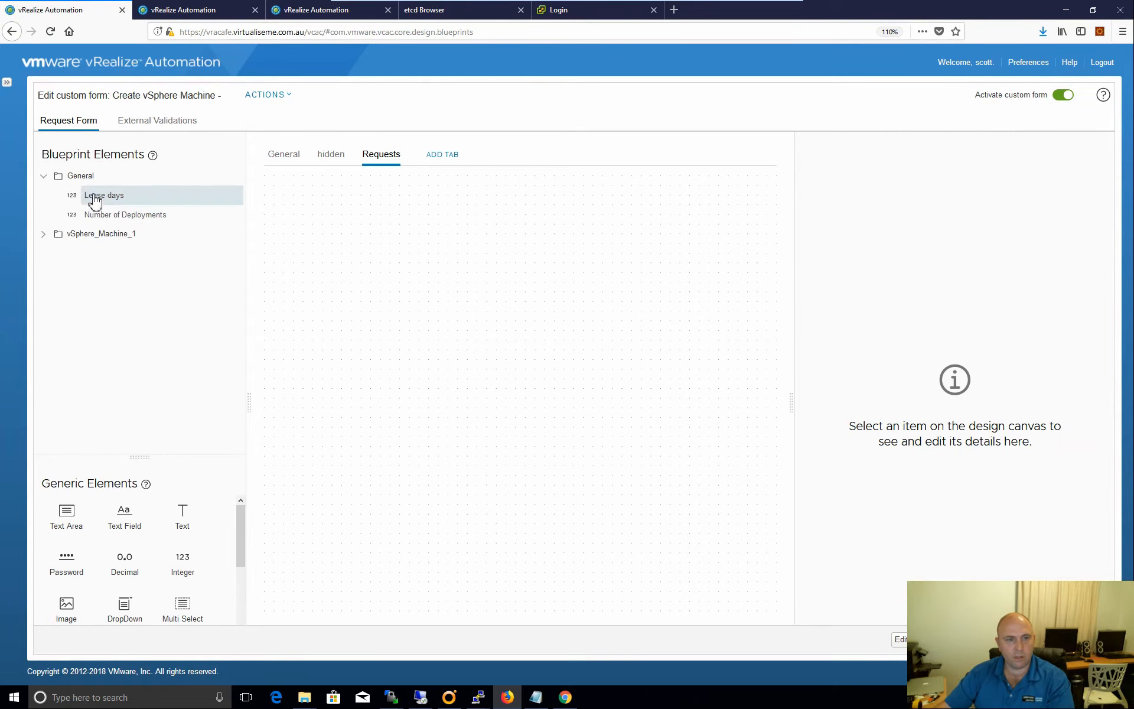
left_click_drag(95, 200, 375, 214)
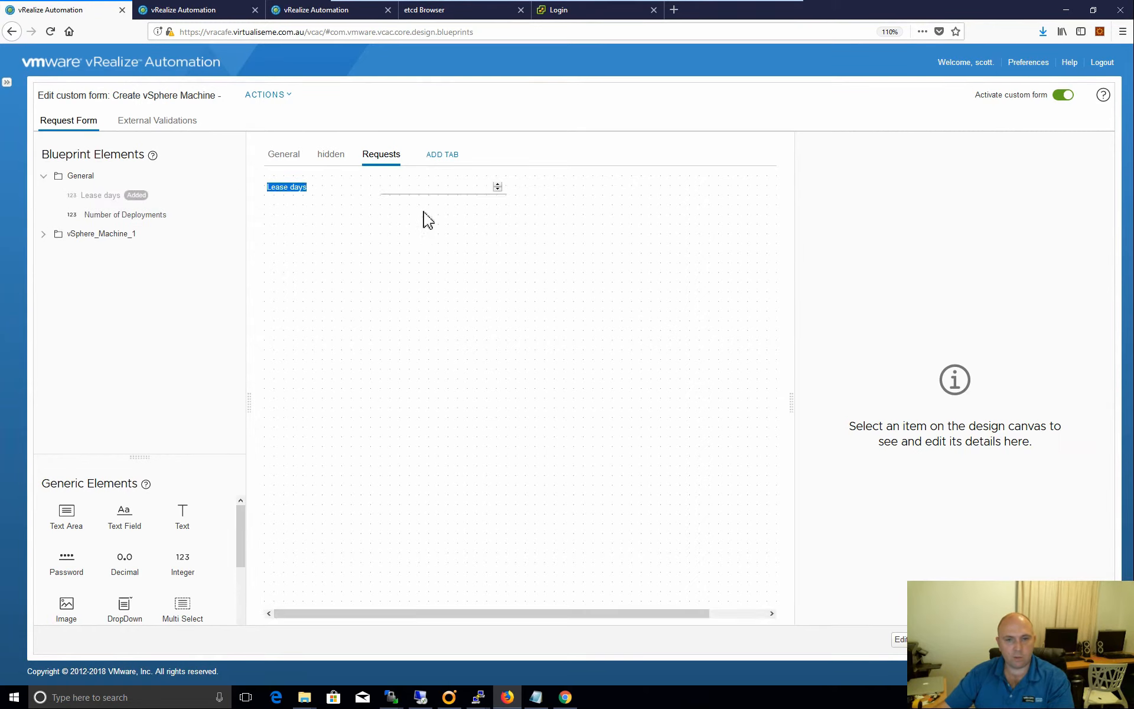
left_click(366, 197)
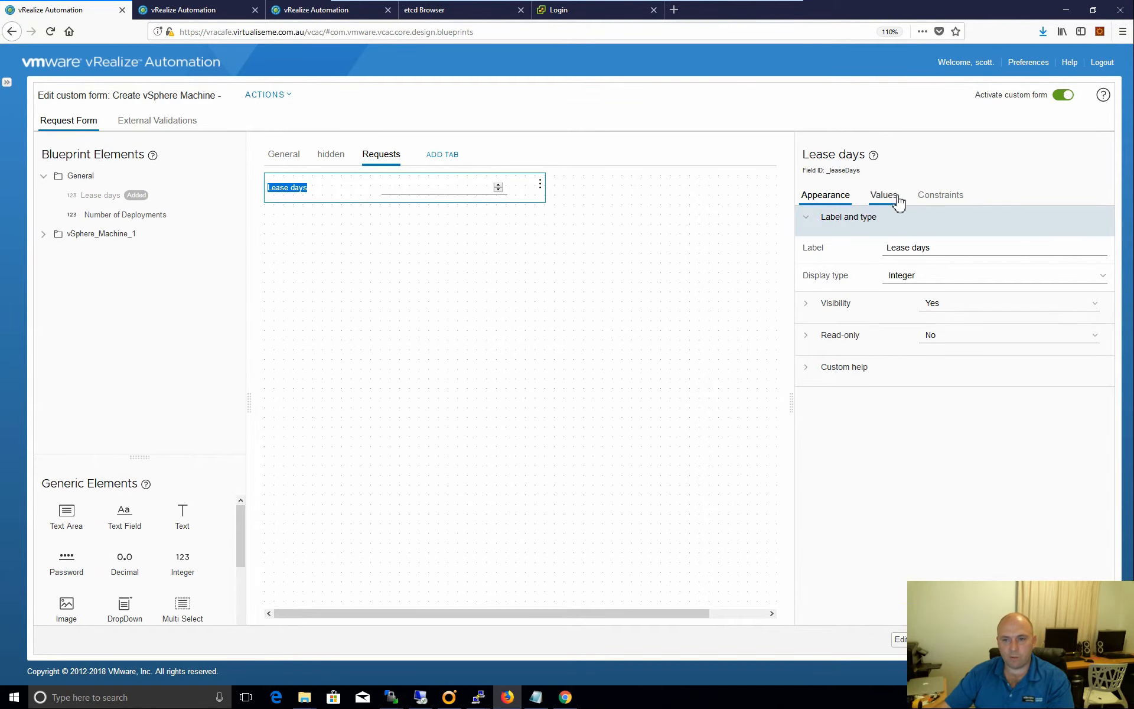
left_click(940, 196)
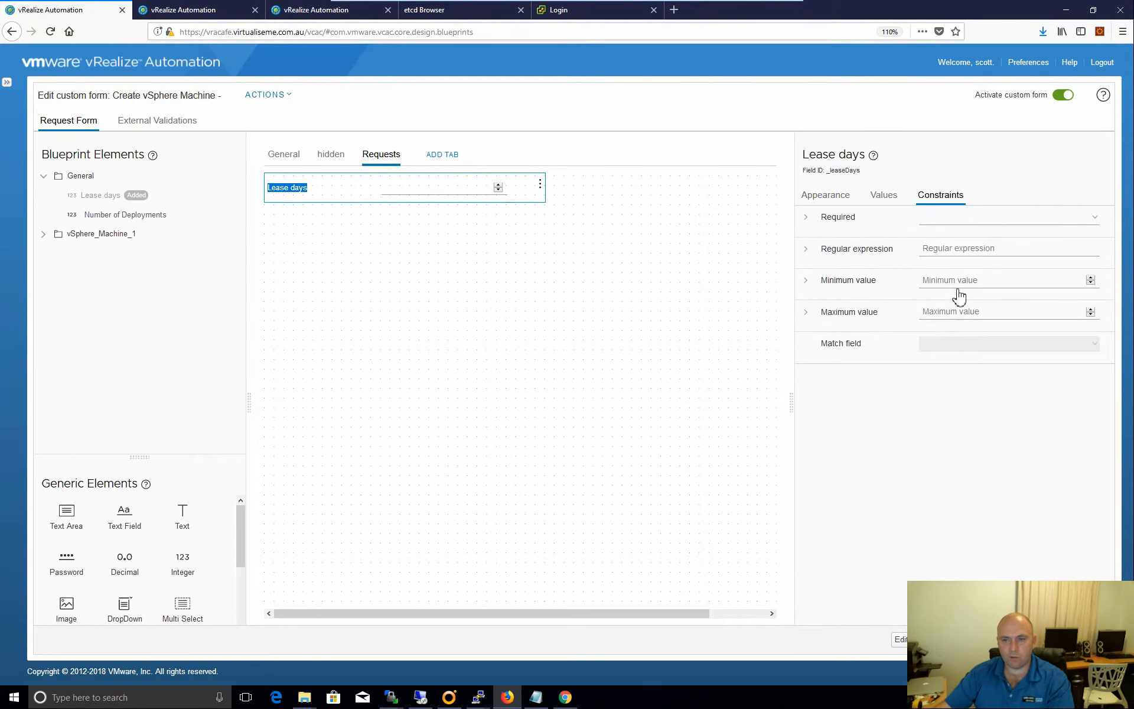
left_click(974, 286)
type("1")
left_click(986, 313)
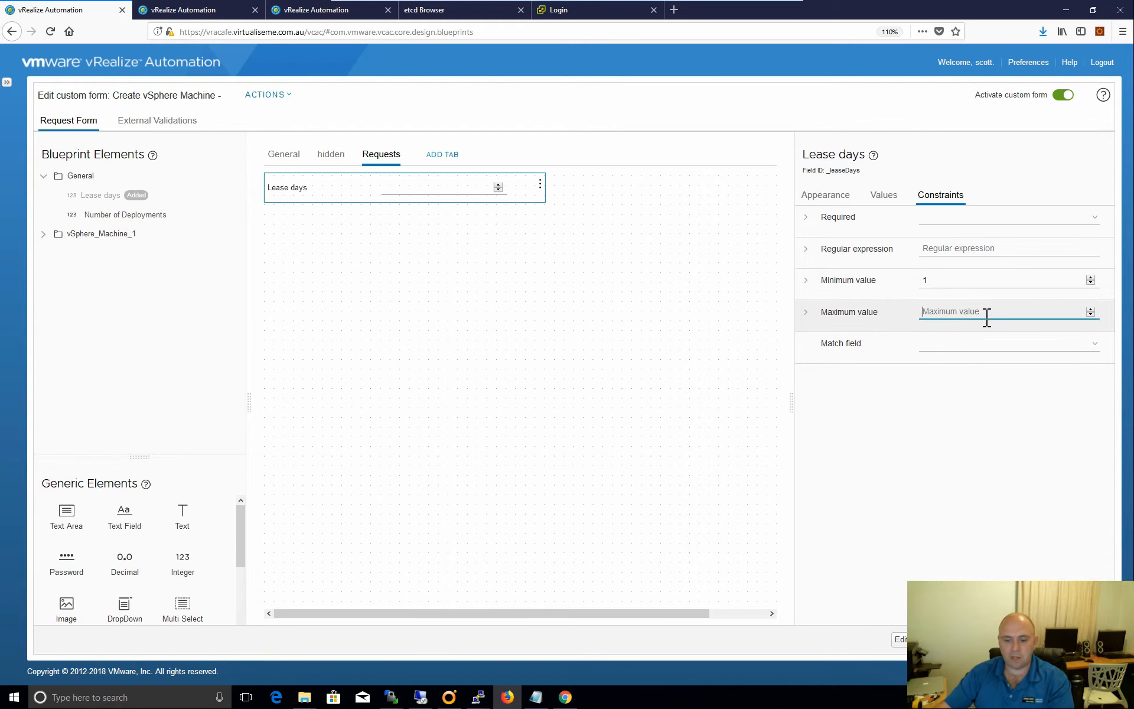
Set the Lease days field's maximum value to 90 and its Required constraint to Yes.
type("90")
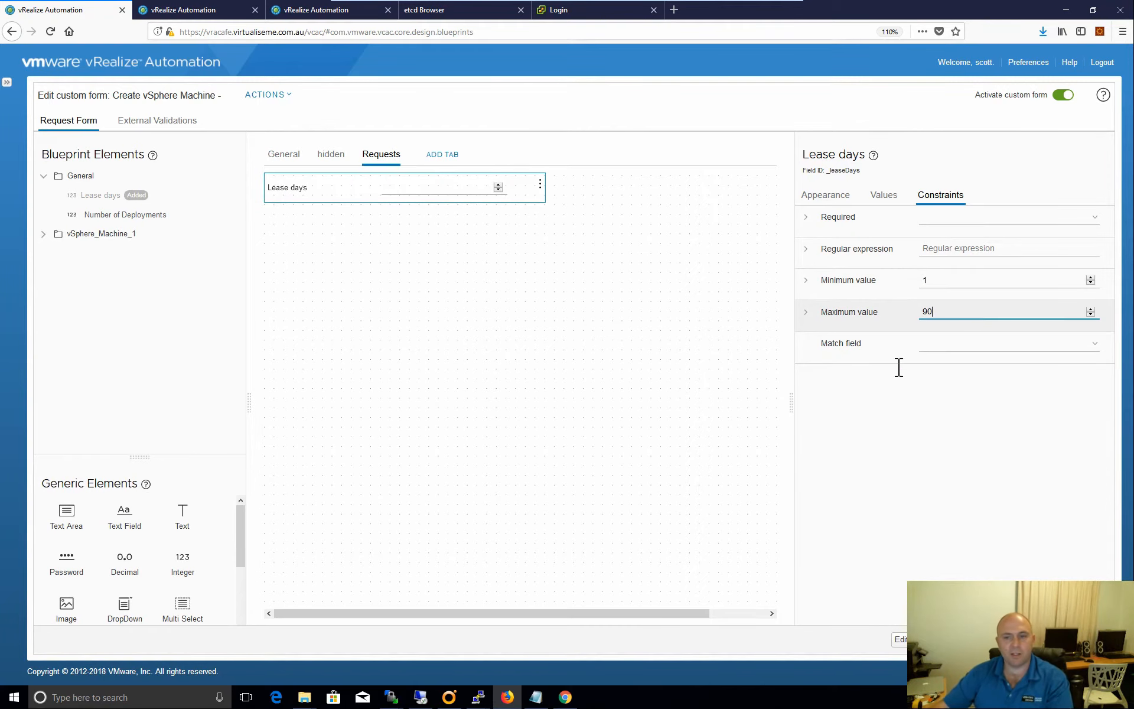
left_click(925, 435)
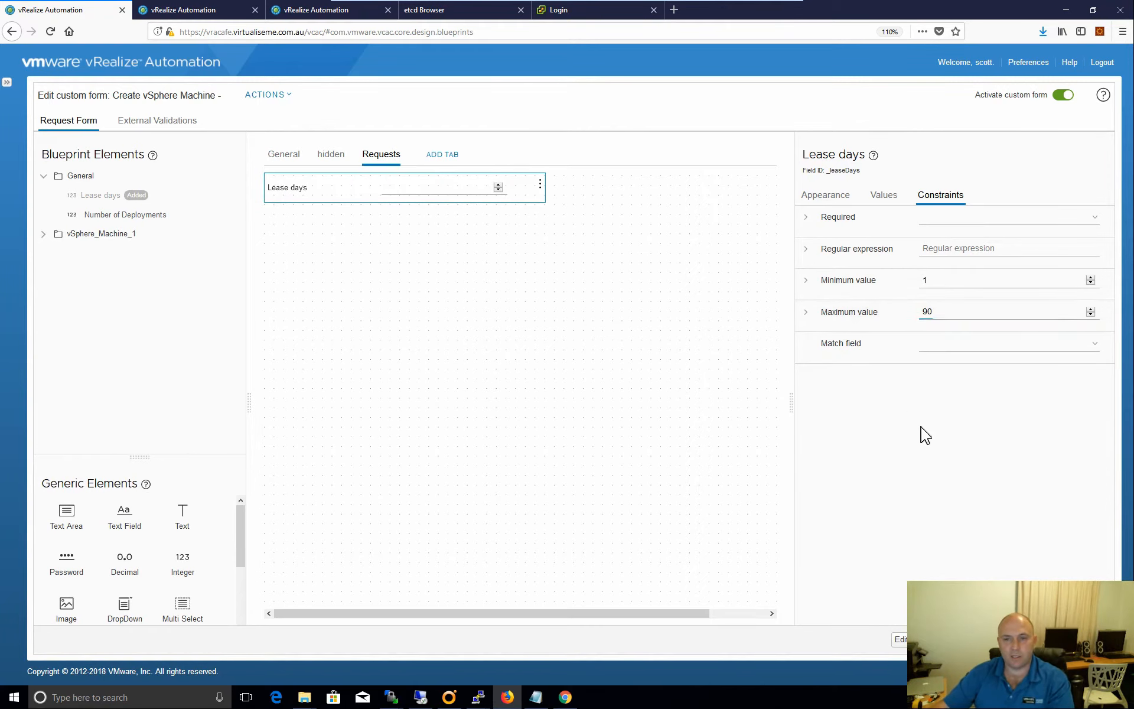
left_click(805, 217)
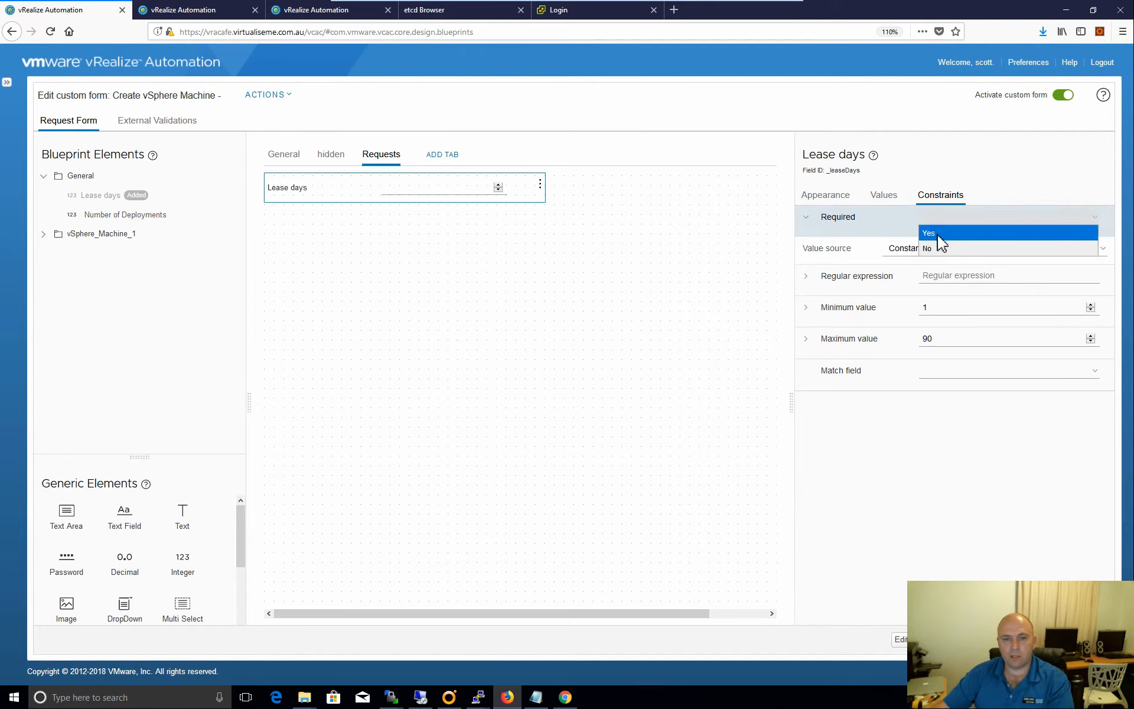
left_click(969, 232)
Add the Number of Deployments element to the Requests tab beneath the Lease days field.
left_click(466, 315)
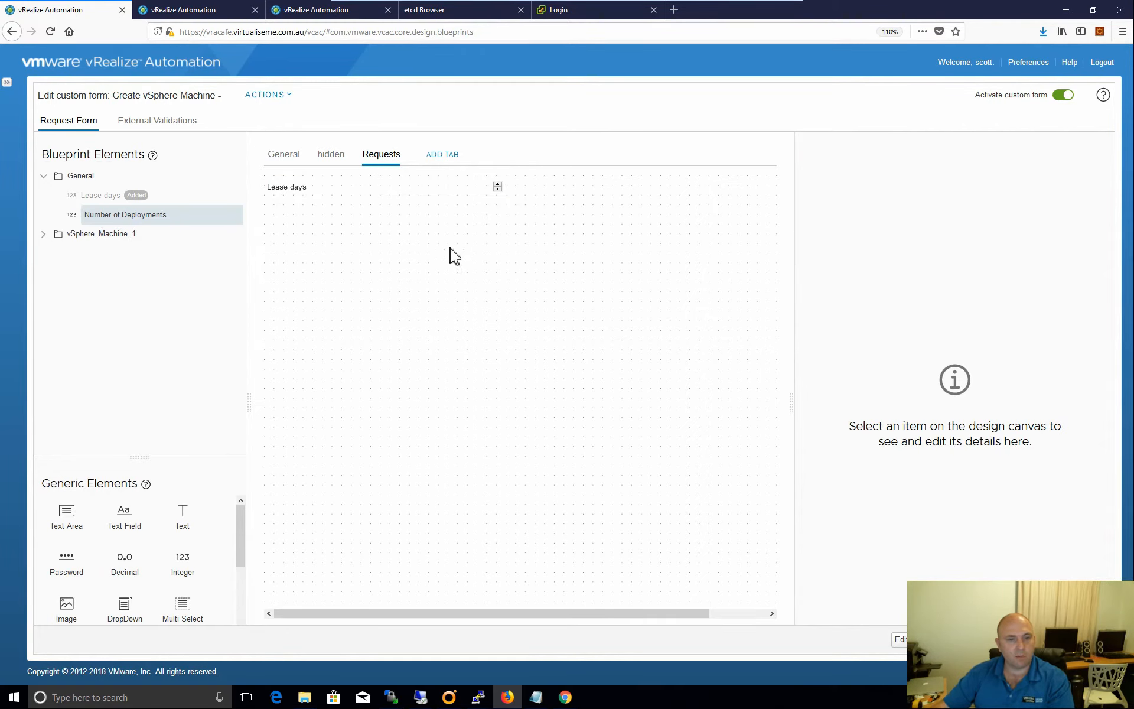
left_click_drag(452, 255, 463, 255)
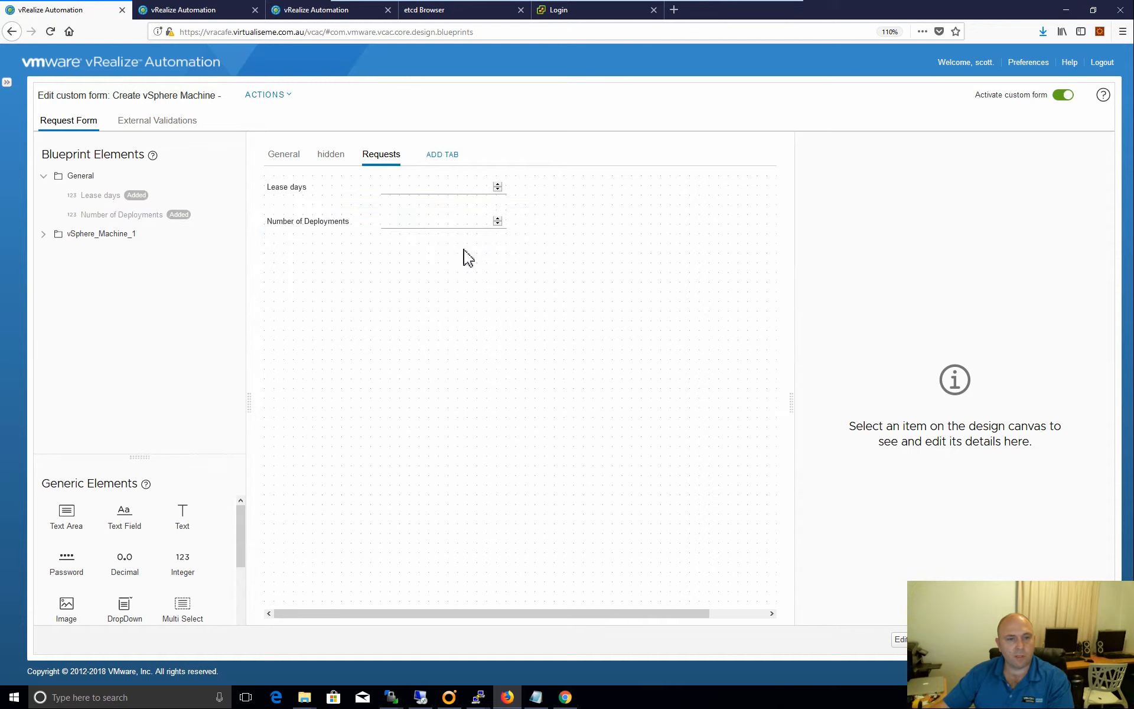
left_click(329, 226)
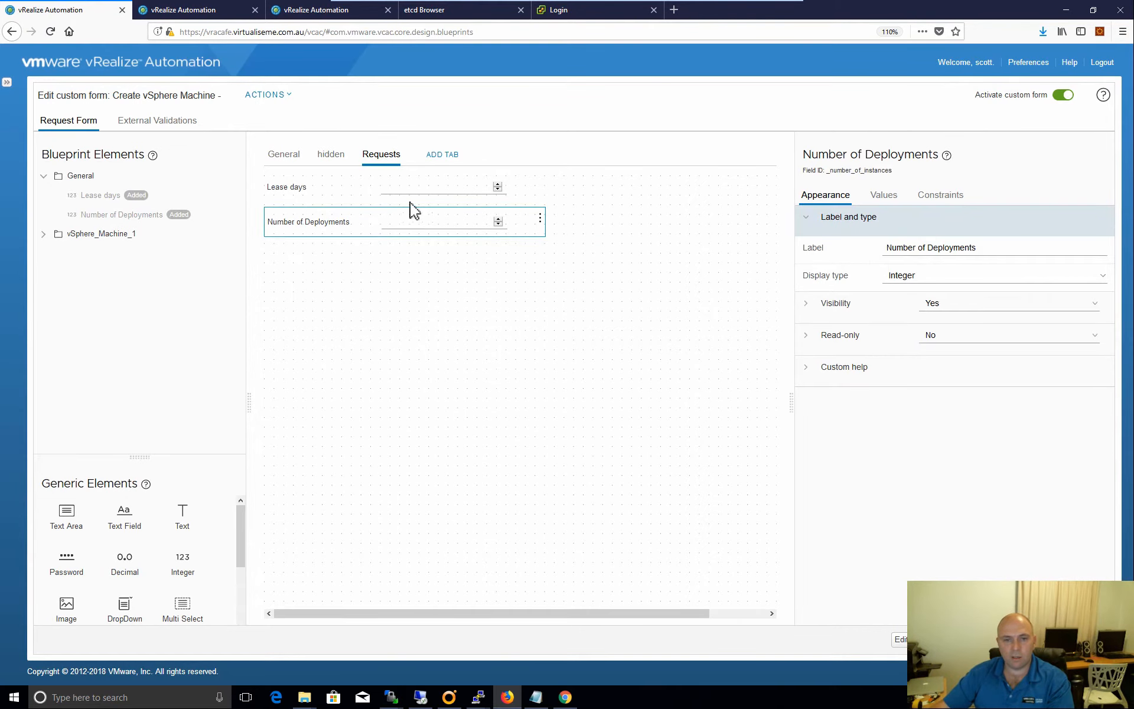
Give the Lease days field a constant default value of 1.
left_click(281, 189)
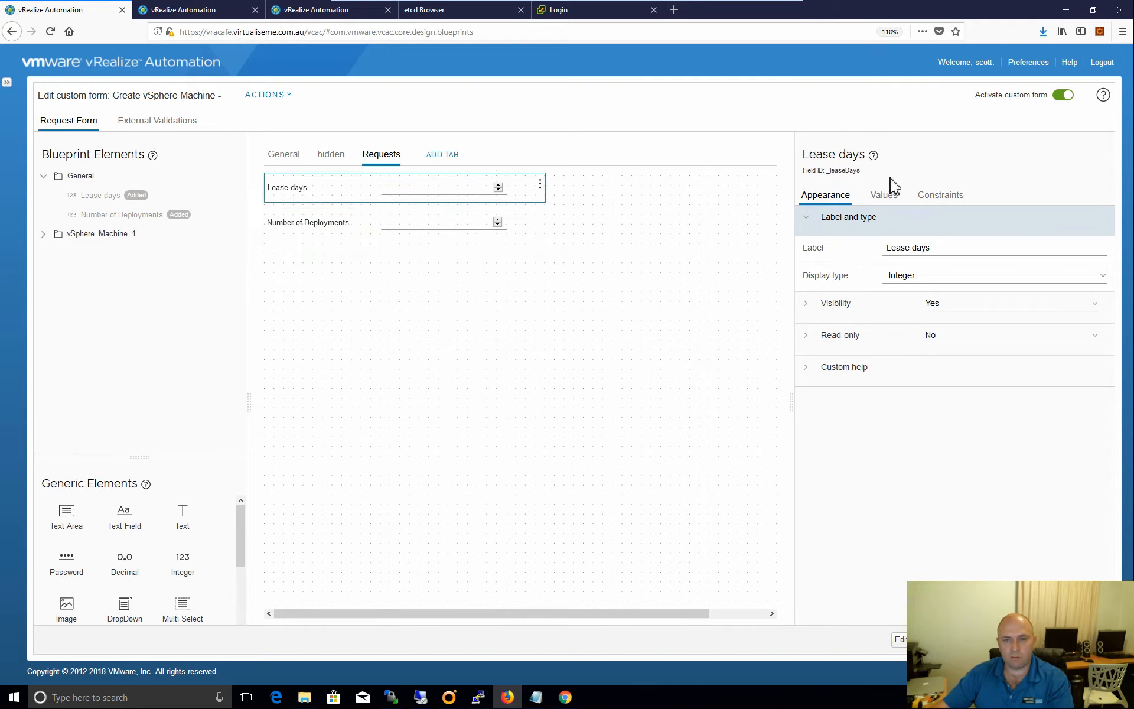
left_click(885, 196)
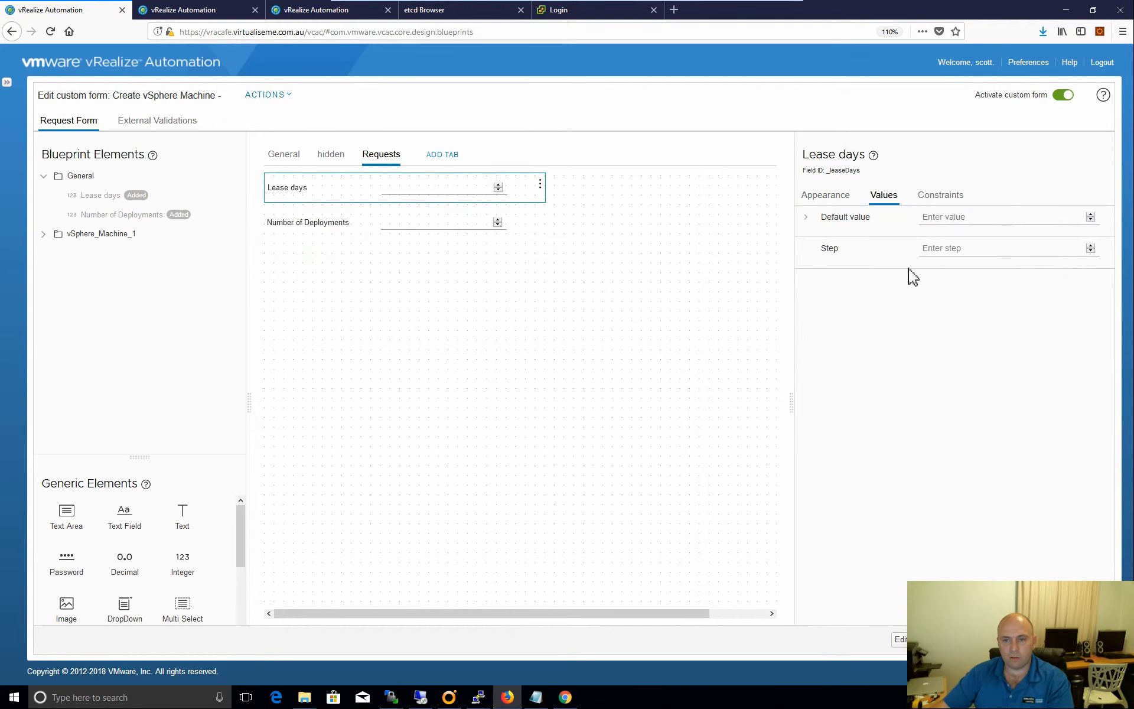
left_click(816, 228)
left_click(980, 227)
type("1")
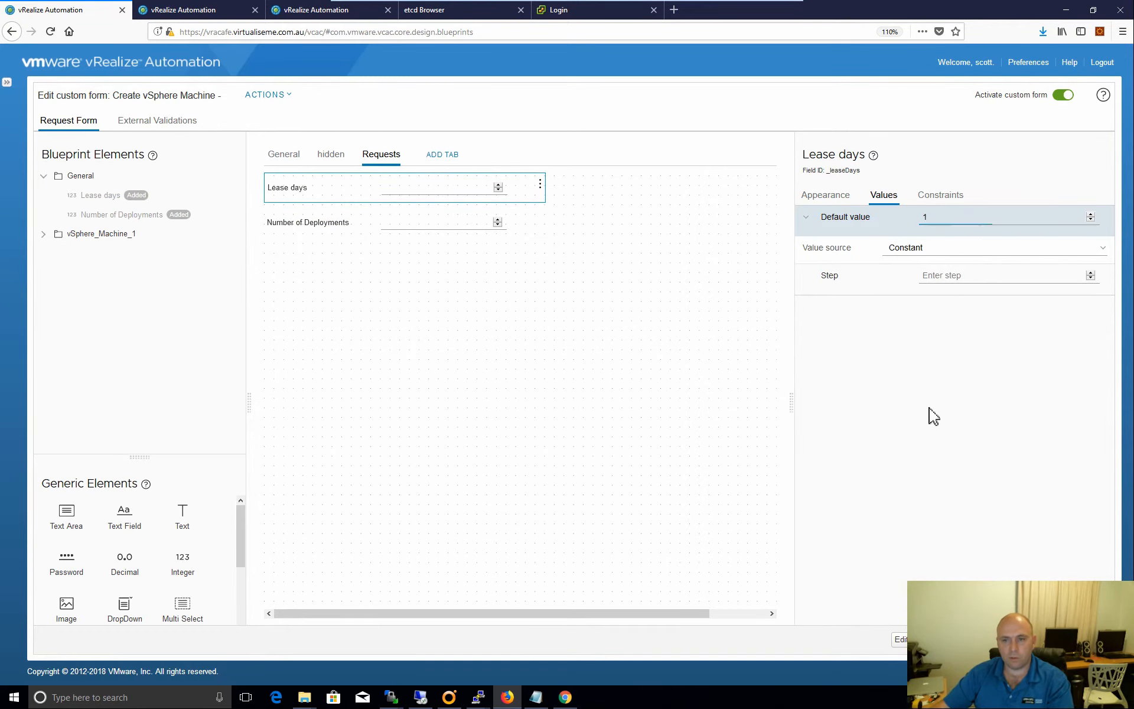
Review the default value, appearance and constraint settings of the Number of Deployments field.
left_click(303, 228)
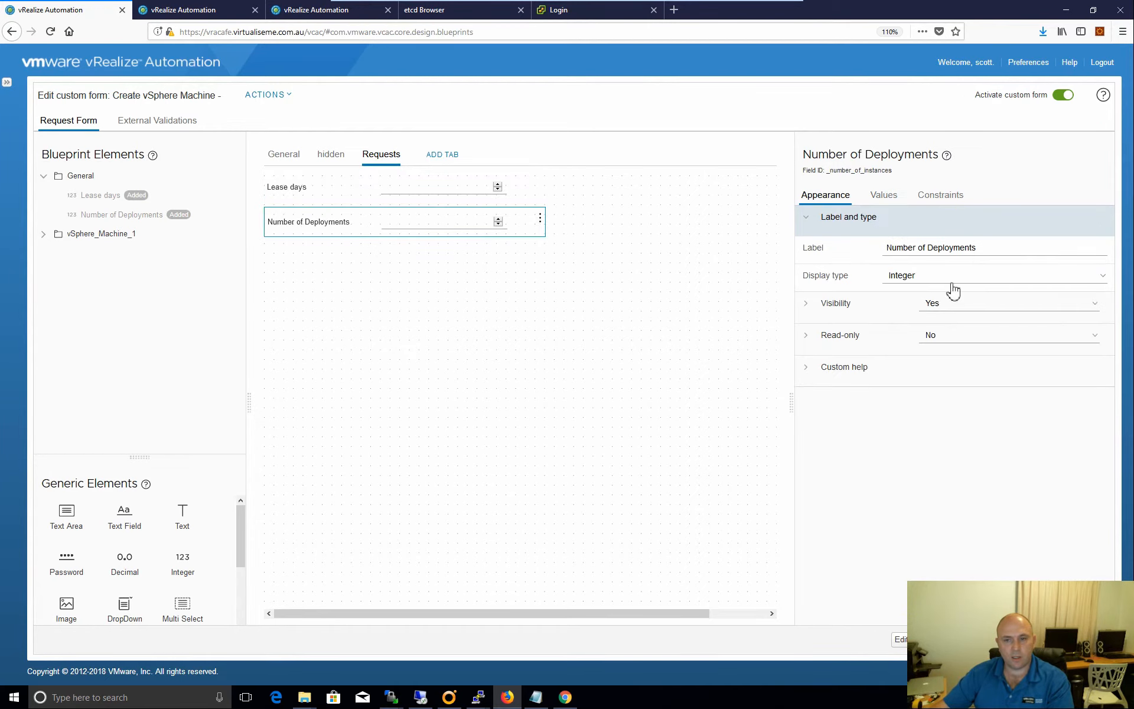
left_click(886, 200)
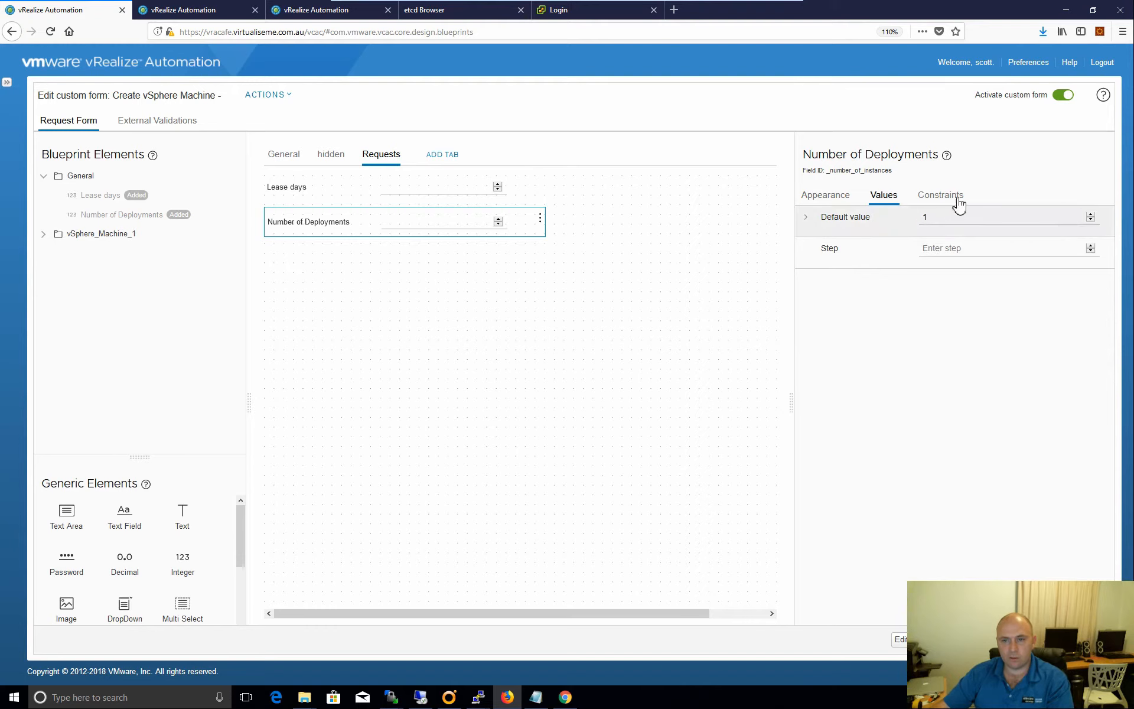
left_click(820, 201)
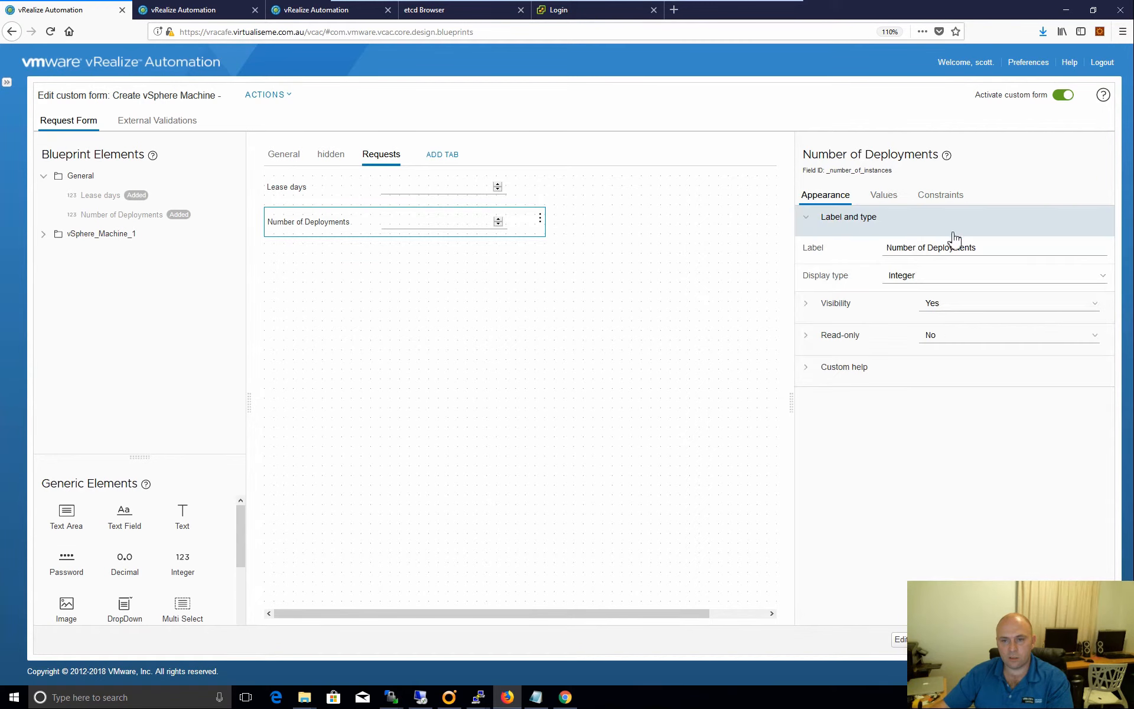
left_click(943, 197)
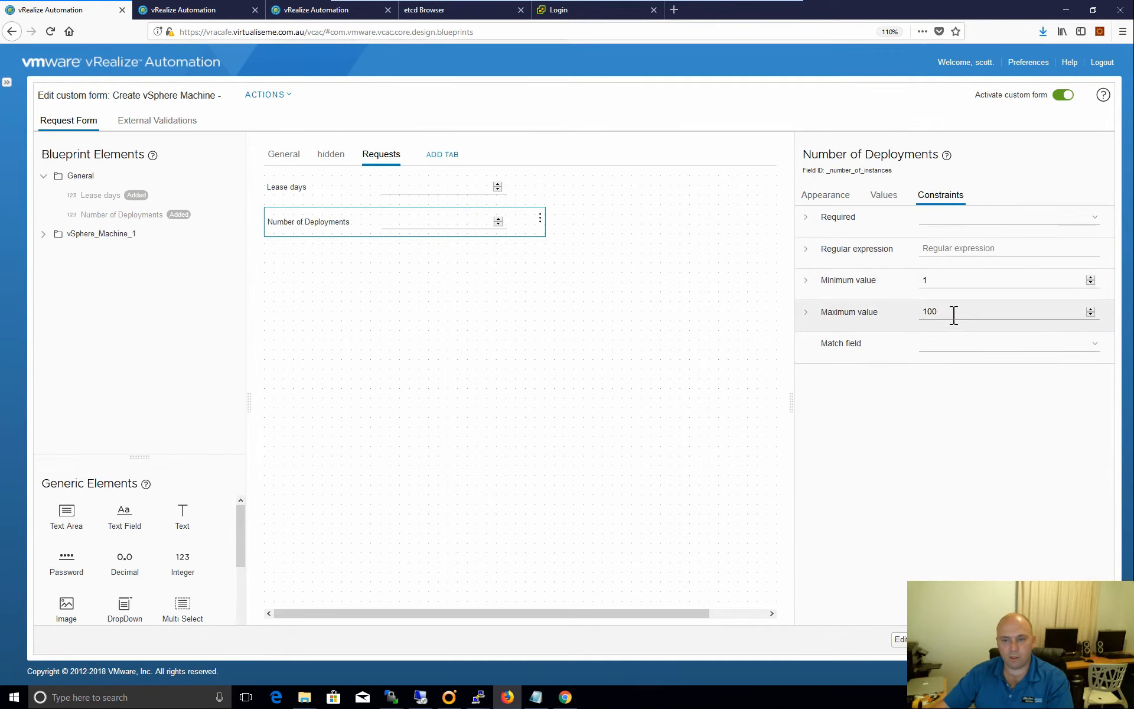
left_click(835, 203)
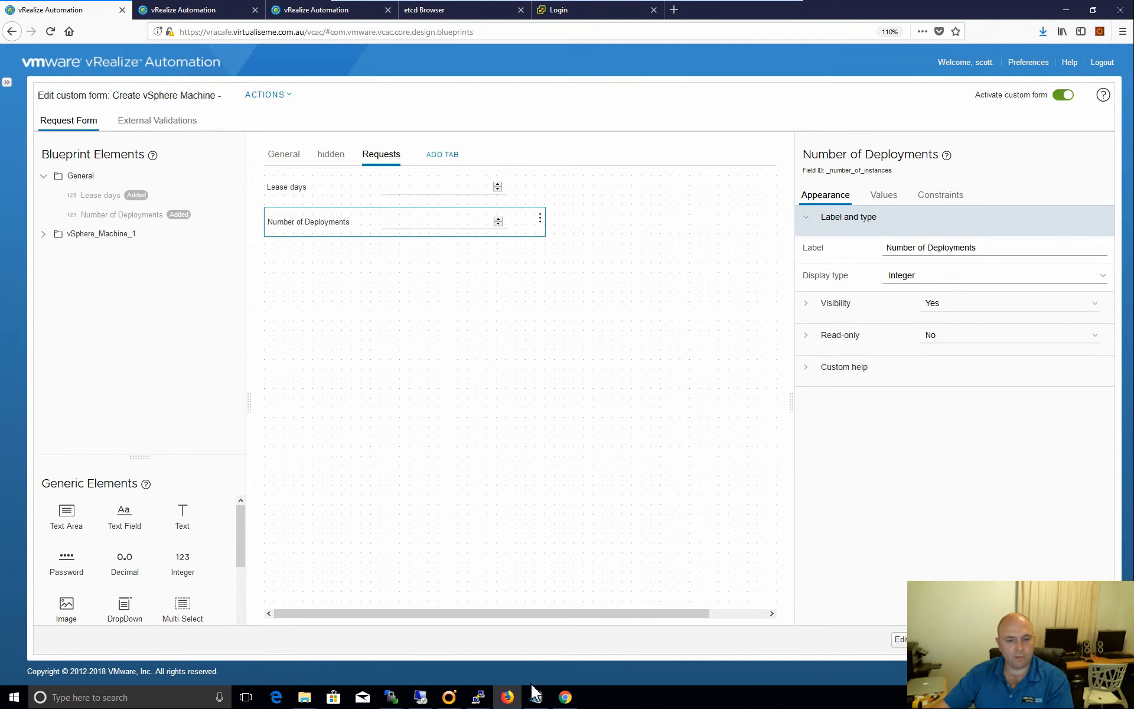
Switch to vRealize Orchestrator and examine the presentation properties of the domainFqdn input in the Create vSphere Machines workflow.
left_click(449, 697)
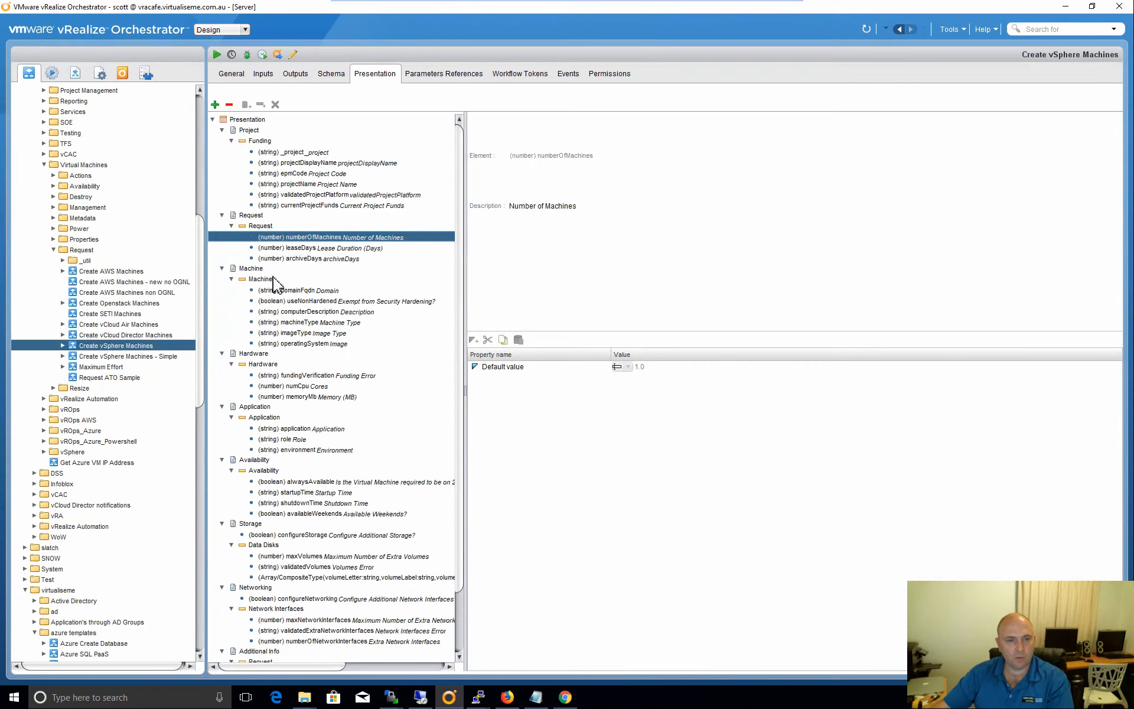
left_click(292, 290)
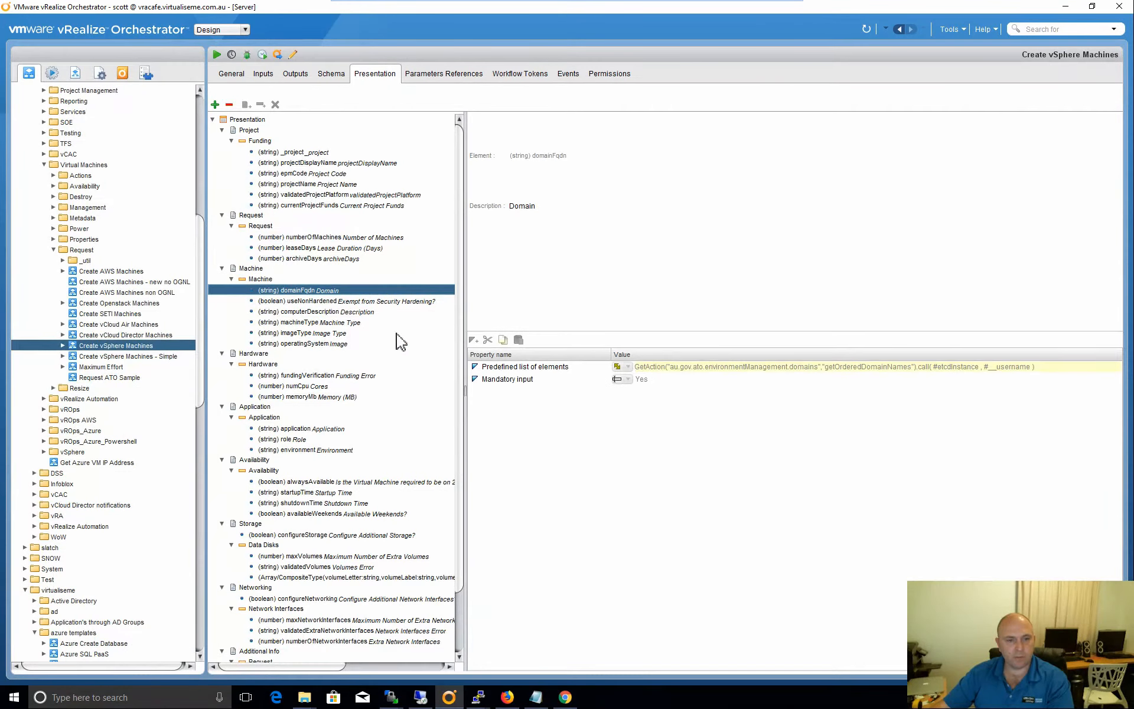
mouse_move(567, 699)
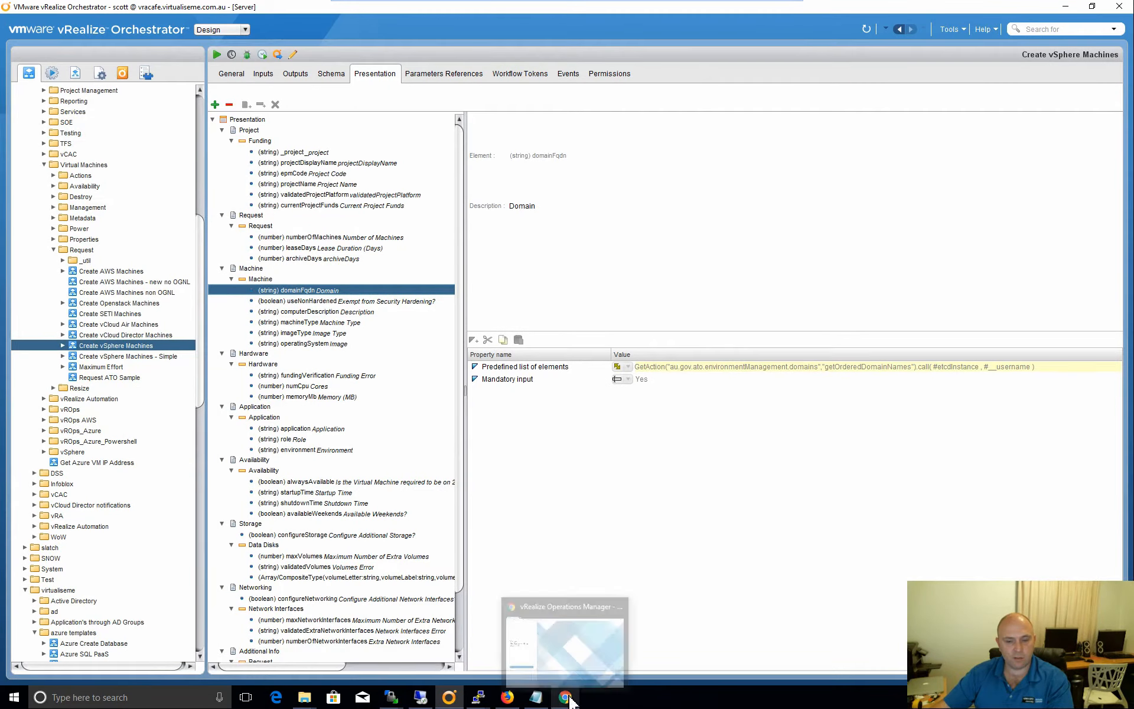
Return to vRealize Automation in Firefox and add a form tab titled Machines.
left_click(507, 697)
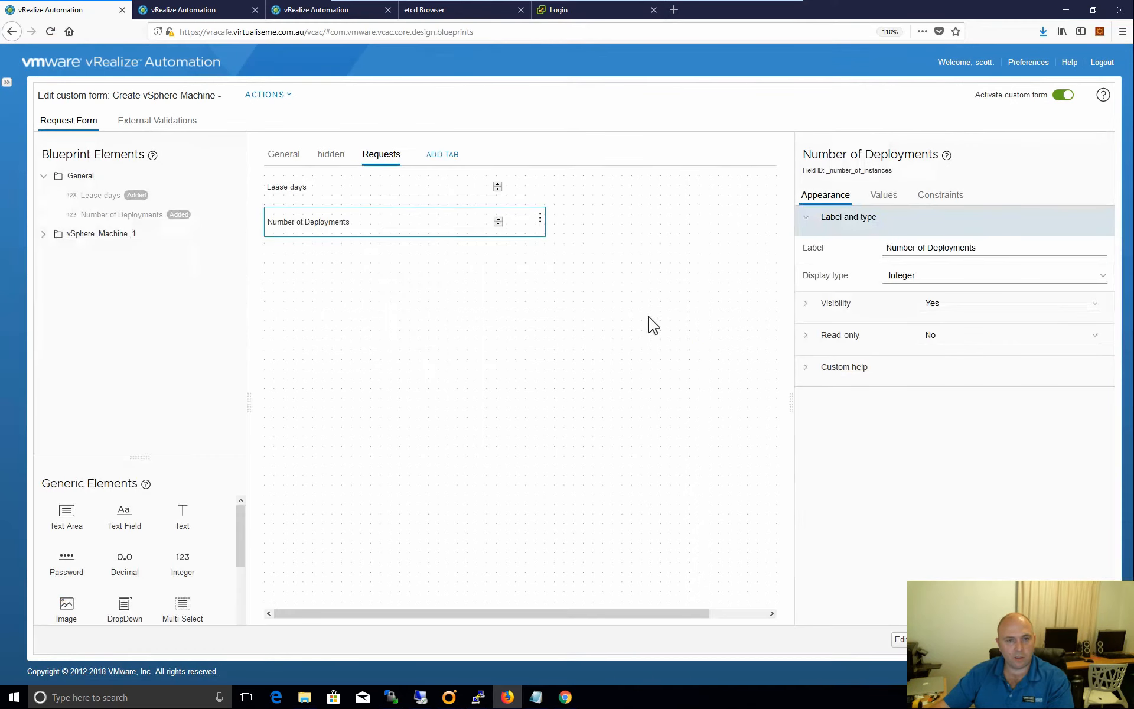
left_click(444, 157)
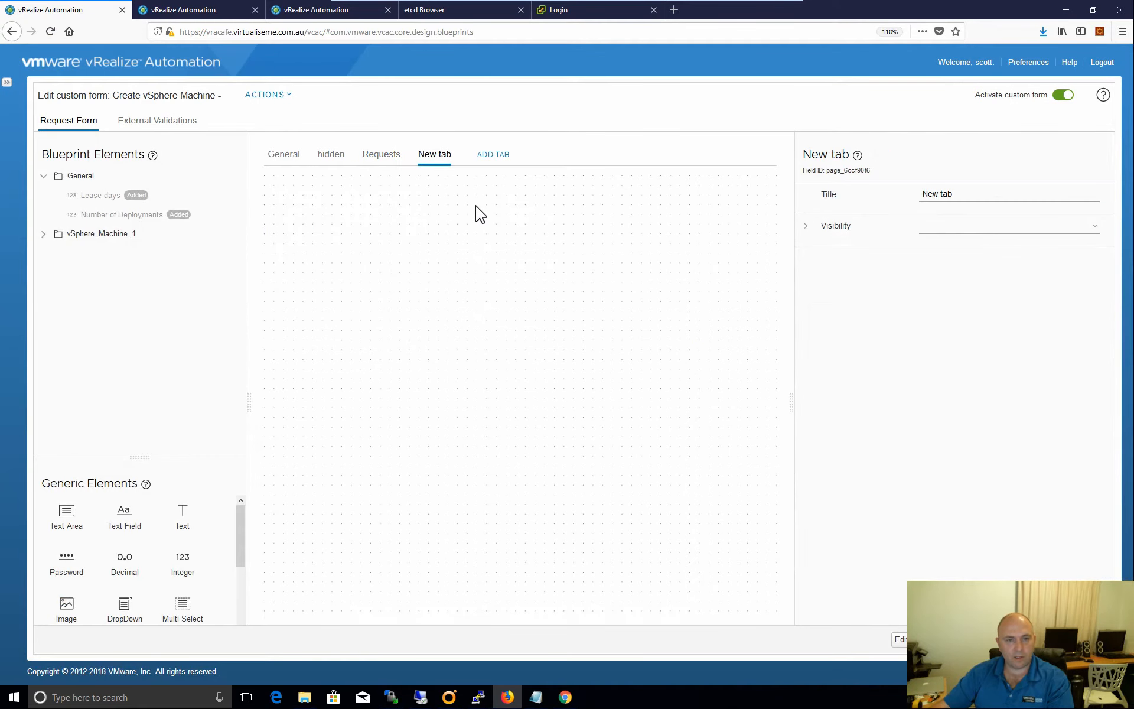
double_click(944, 194)
key("ctrl+a")
type("Machine")
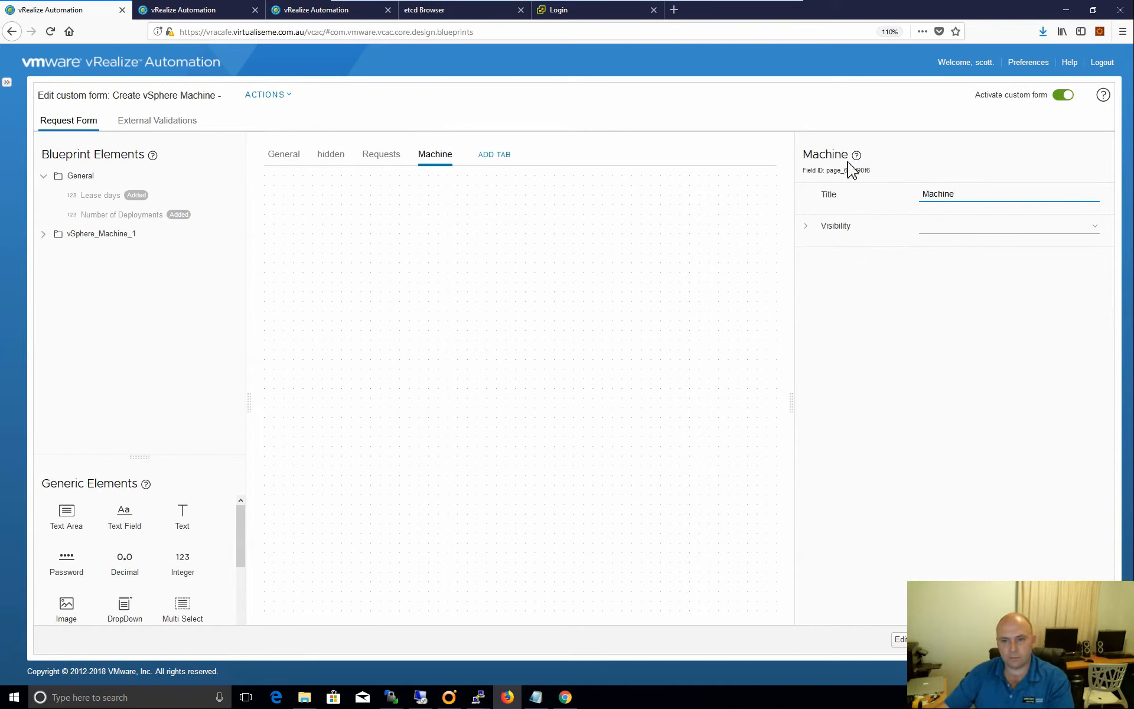
type("s")
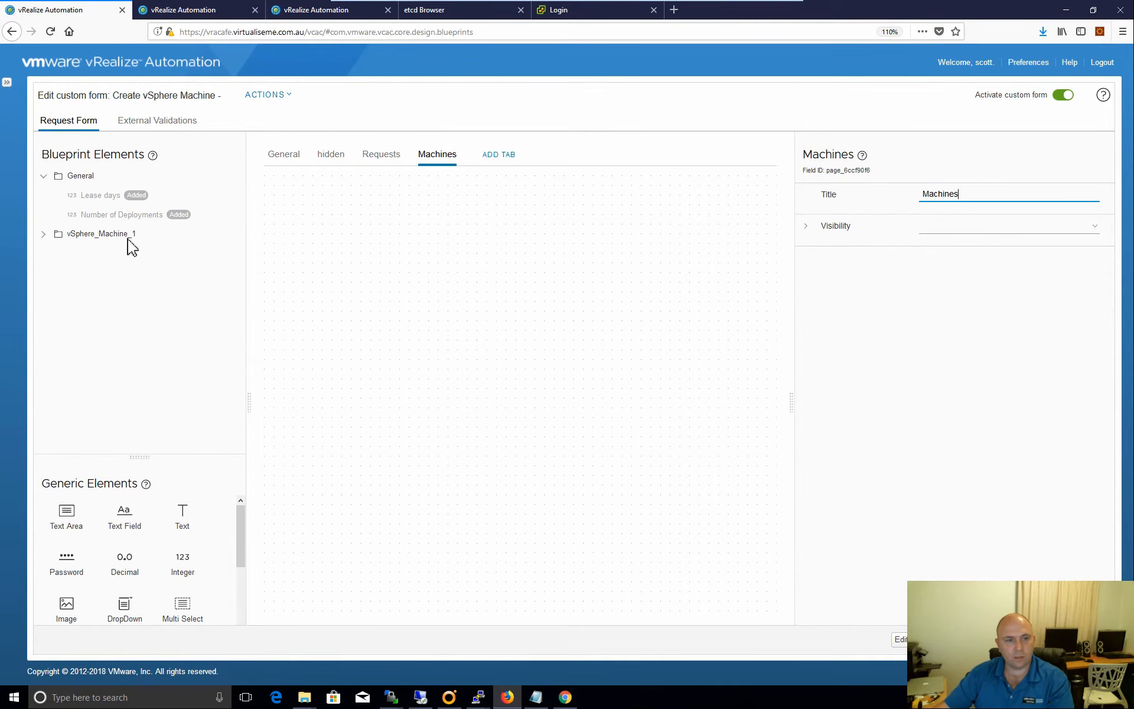
Place the Custom.OS.DomainFqdn element from vSphere_Machine_1 on the Machines tab and select it.
left_click(43, 234)
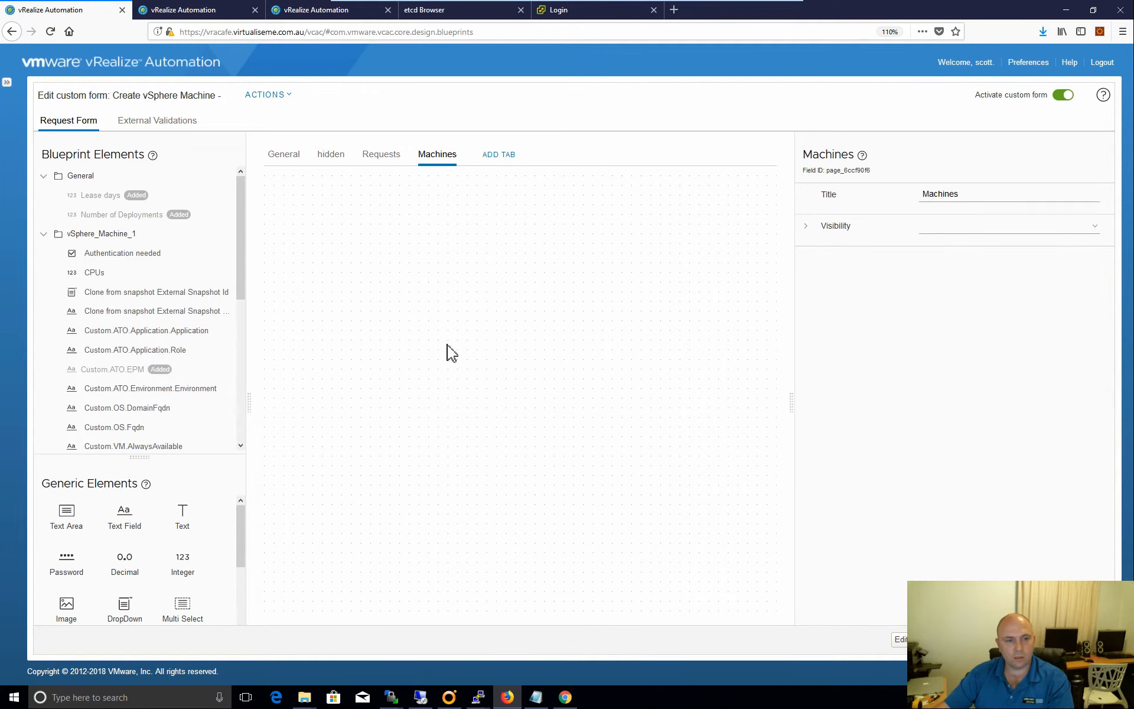
left_click_drag(239, 228, 238, 266)
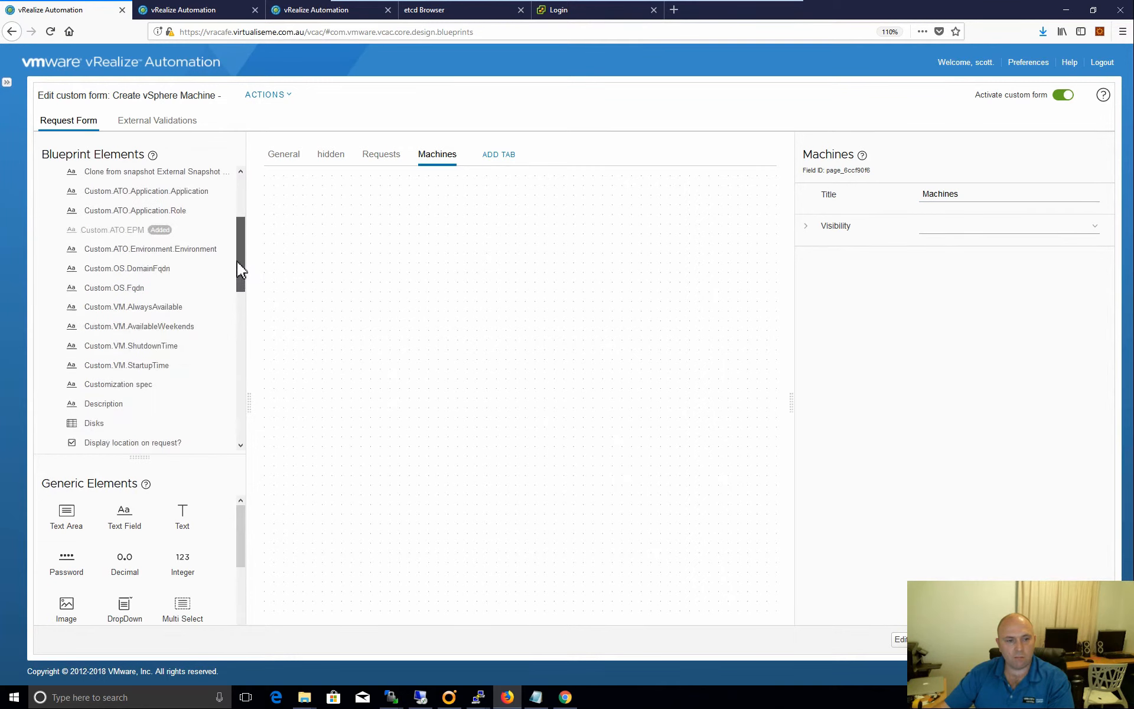
left_click_drag(421, 188, 407, 199)
left_click(329, 191)
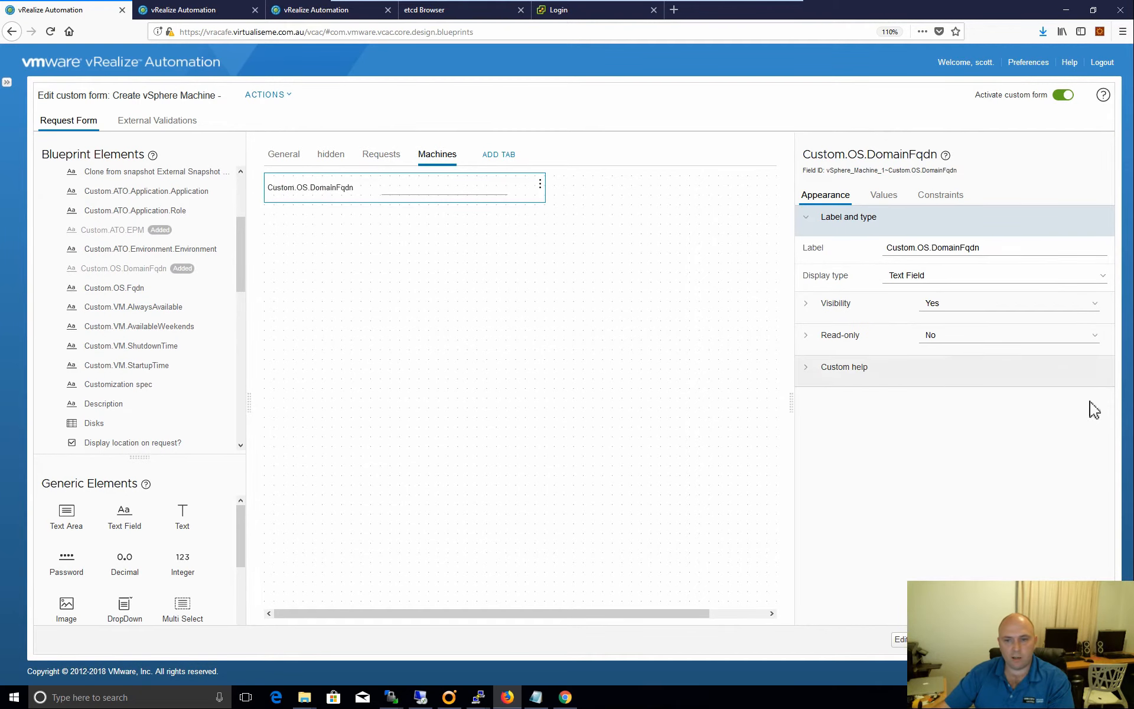
Try Bind field as the default value source for Custom.OS.DomainFqdn and check which fields can be bound.
left_click(886, 199)
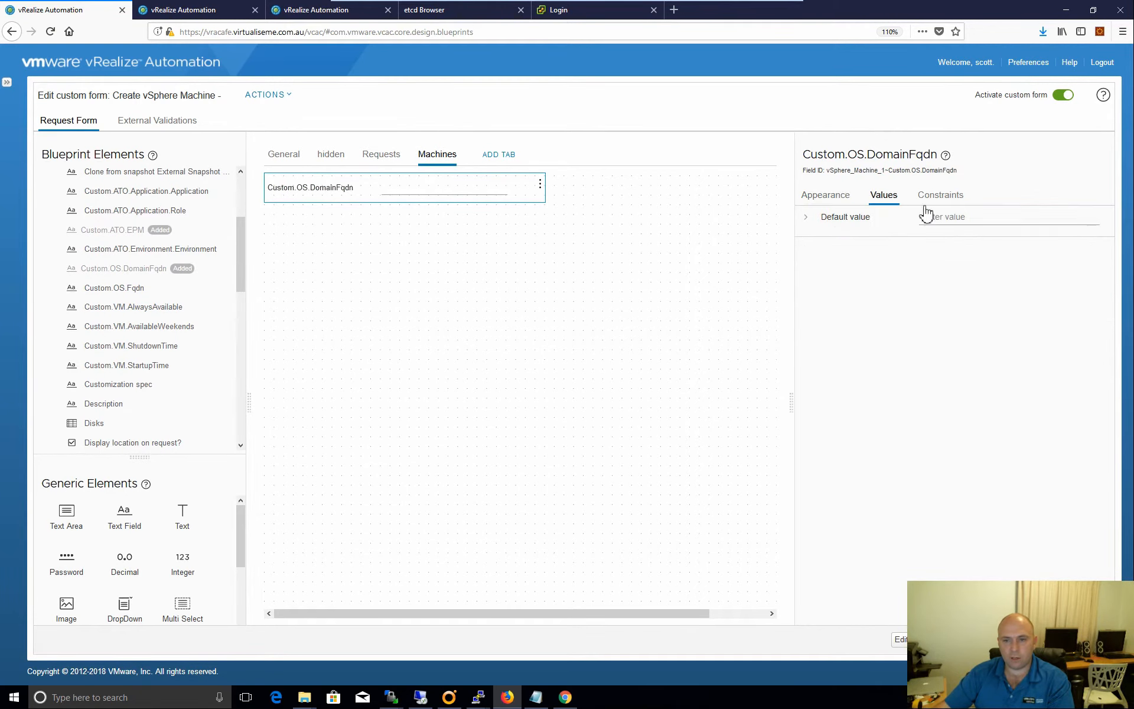
left_click(827, 230)
left_click(954, 251)
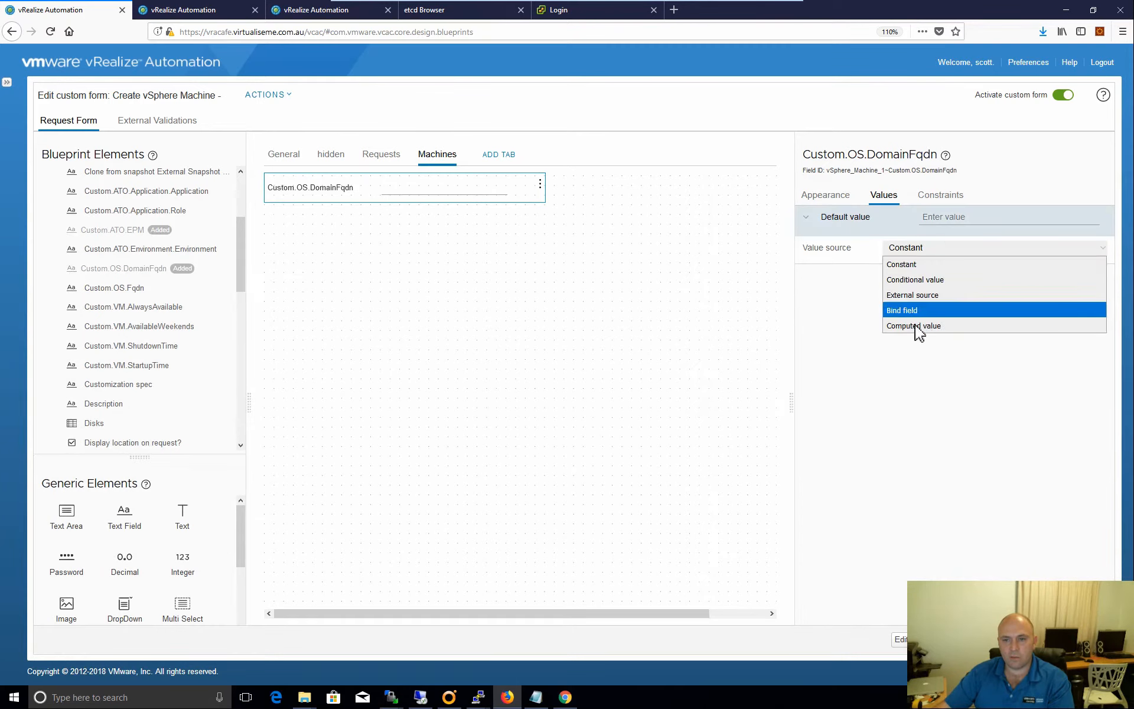
left_click(907, 311)
left_click(942, 274)
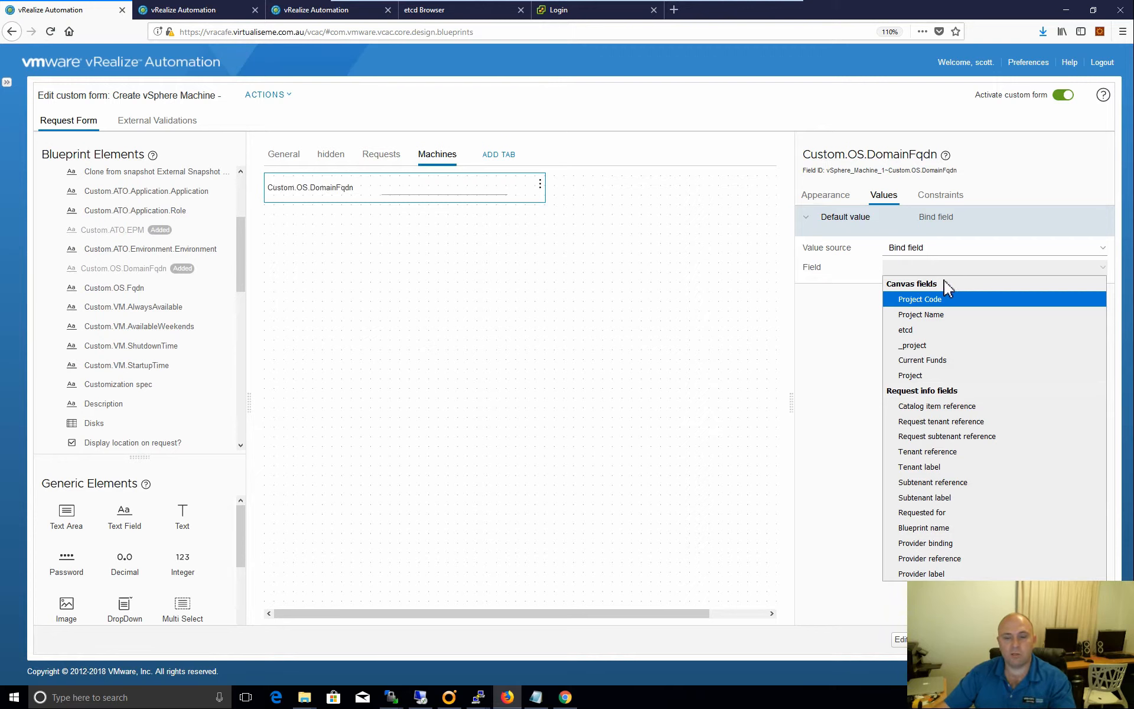
left_click(875, 337)
Set the default value source of Custom.OS.DomainFqdn to Computed value with the Concatenate operator.
left_click(925, 249)
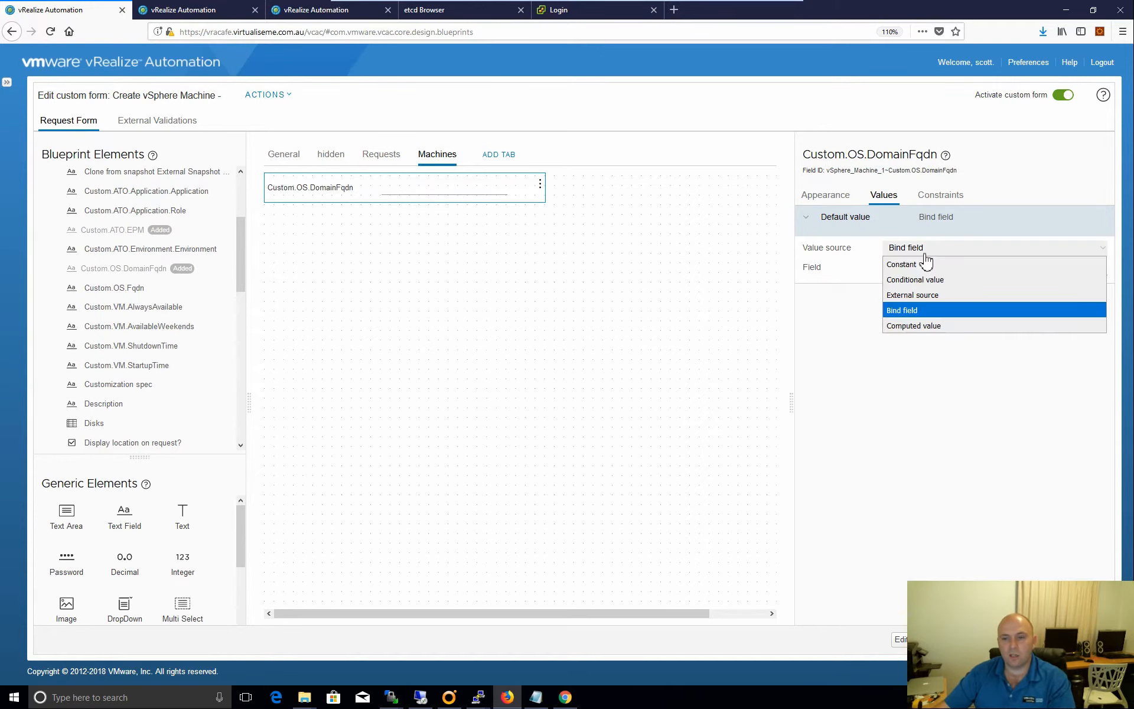
left_click(945, 326)
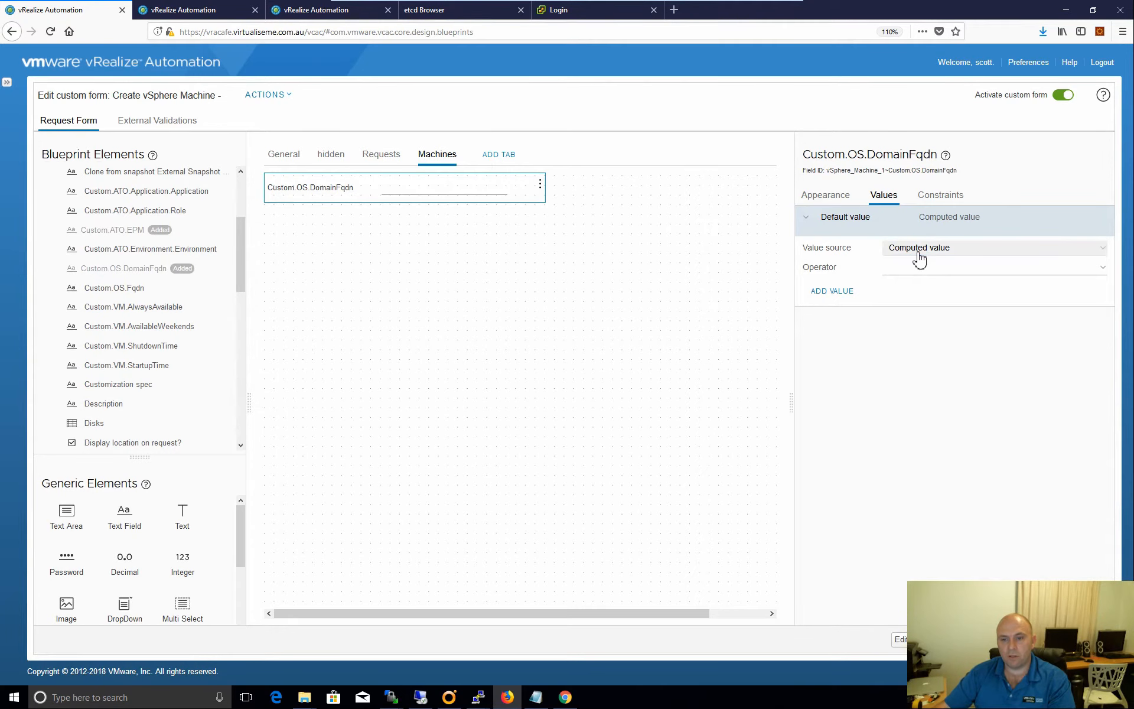
left_click(918, 253)
left_click(918, 253)
left_click(889, 278)
left_click(905, 272)
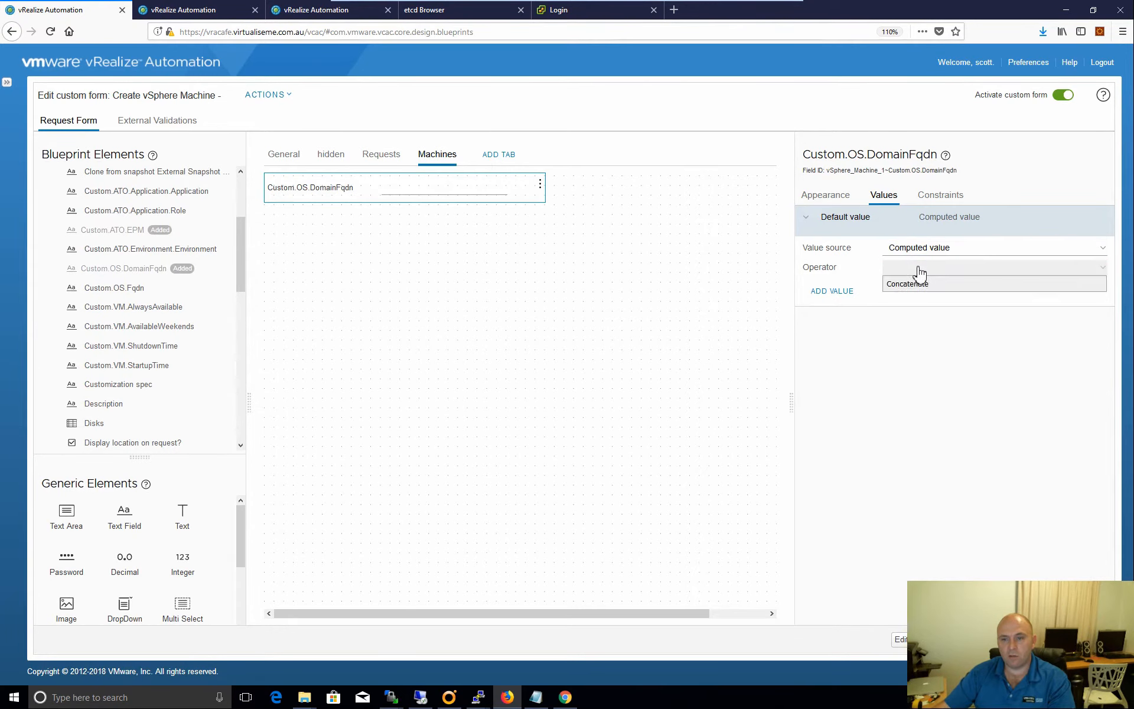
left_click(912, 285)
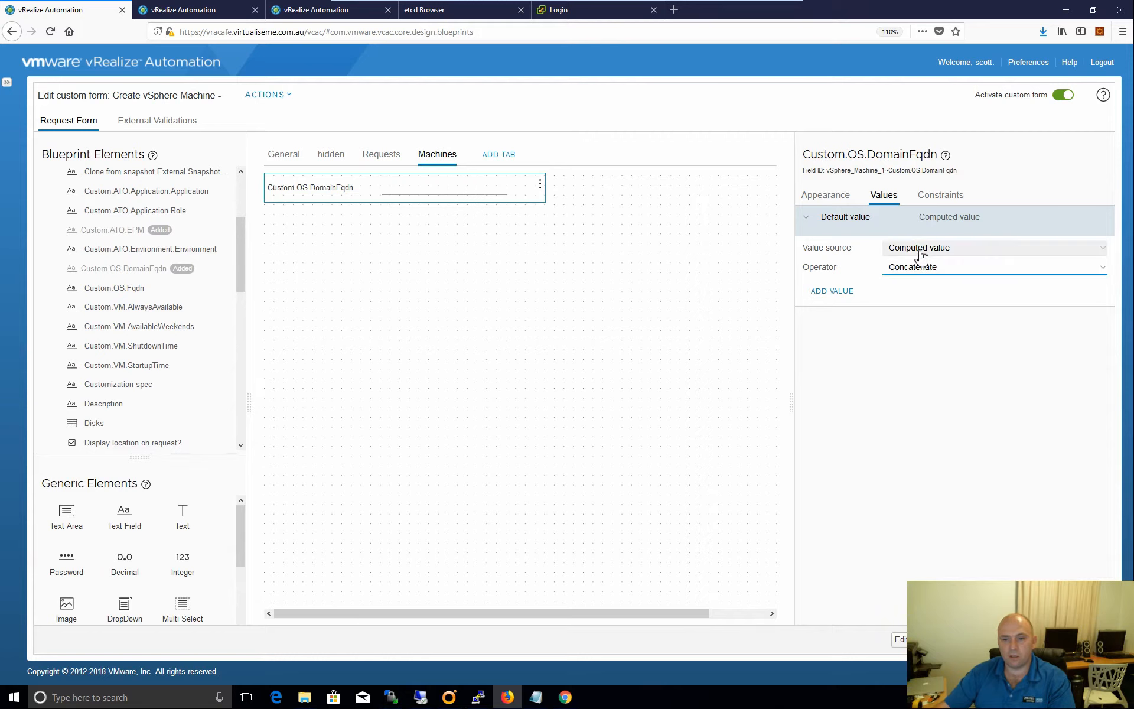
Add a value of type Field to the concatenation and list the fields available for it.
left_click(831, 293)
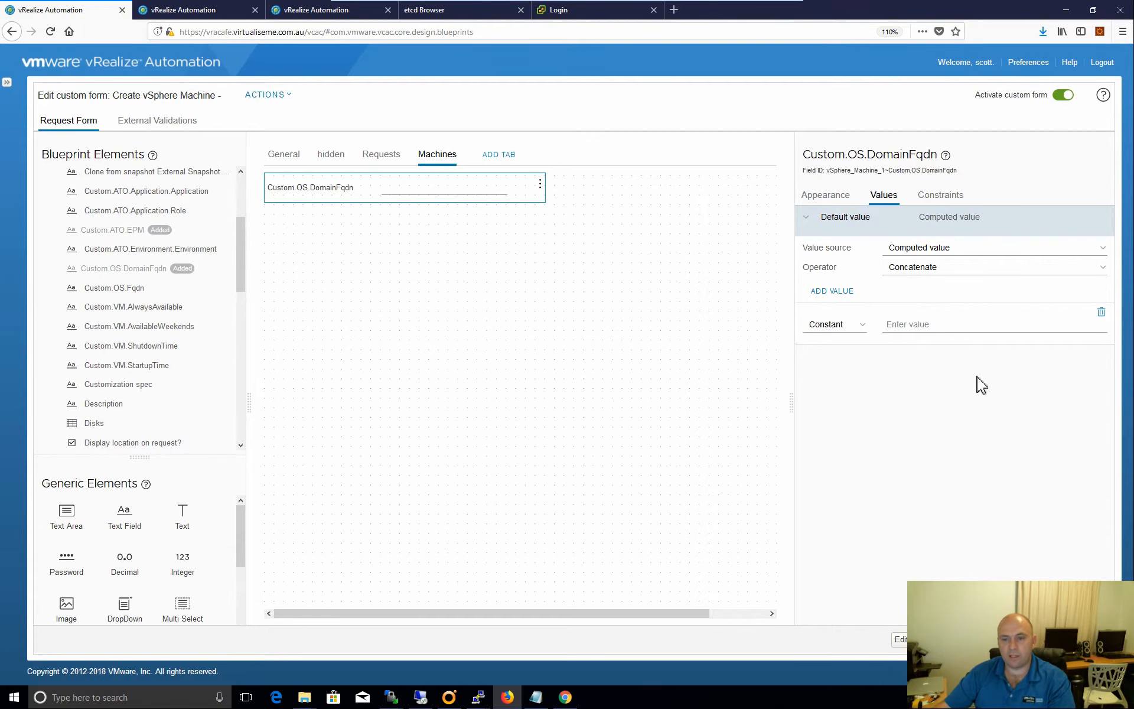
left_click(860, 327)
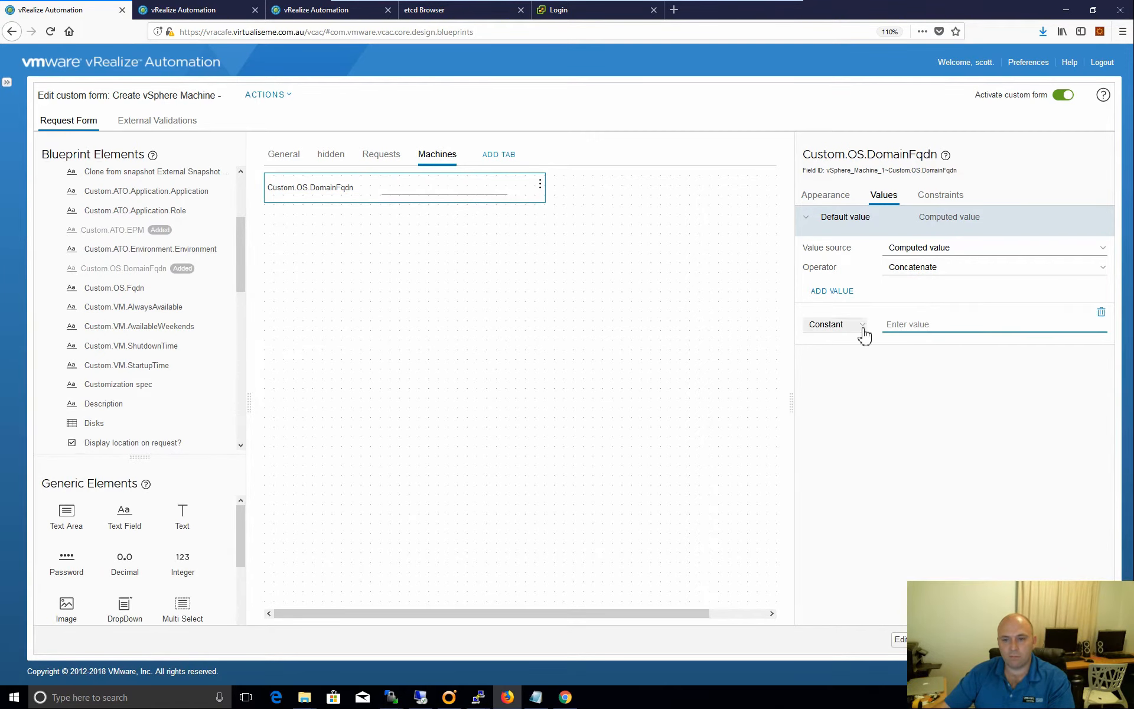
left_click(838, 357)
left_click(965, 328)
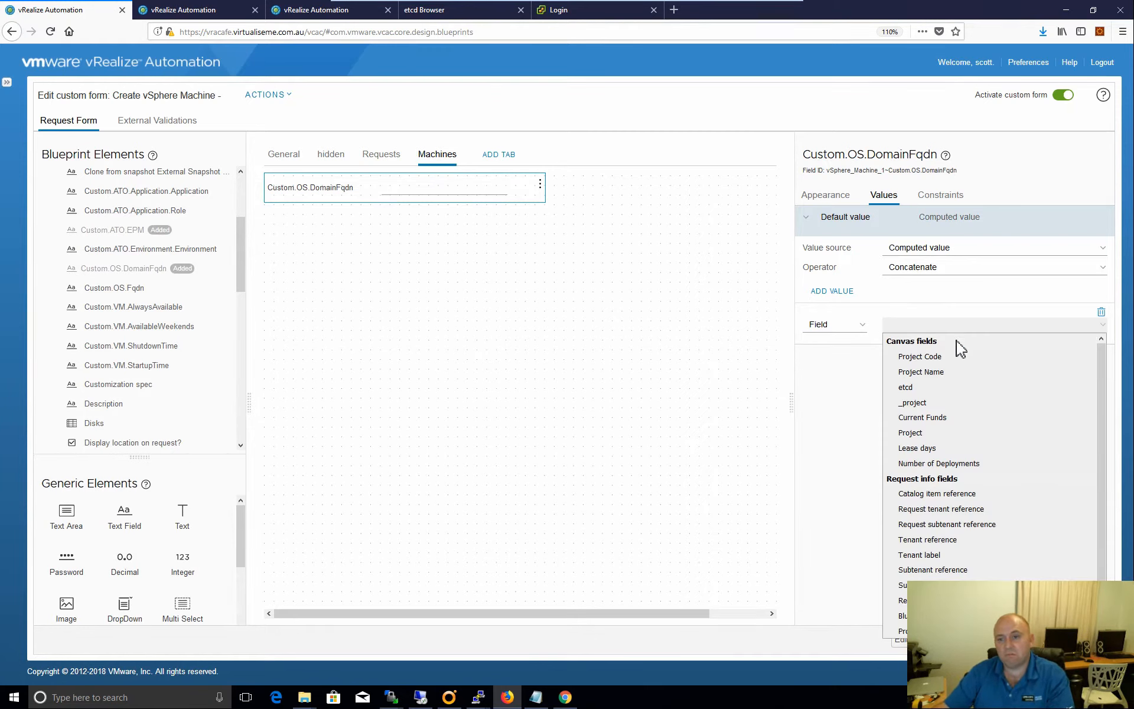
Try Conditional value as the default value source for Custom.OS.DomainFqdn and check the expression's inputs.
left_click(951, 249)
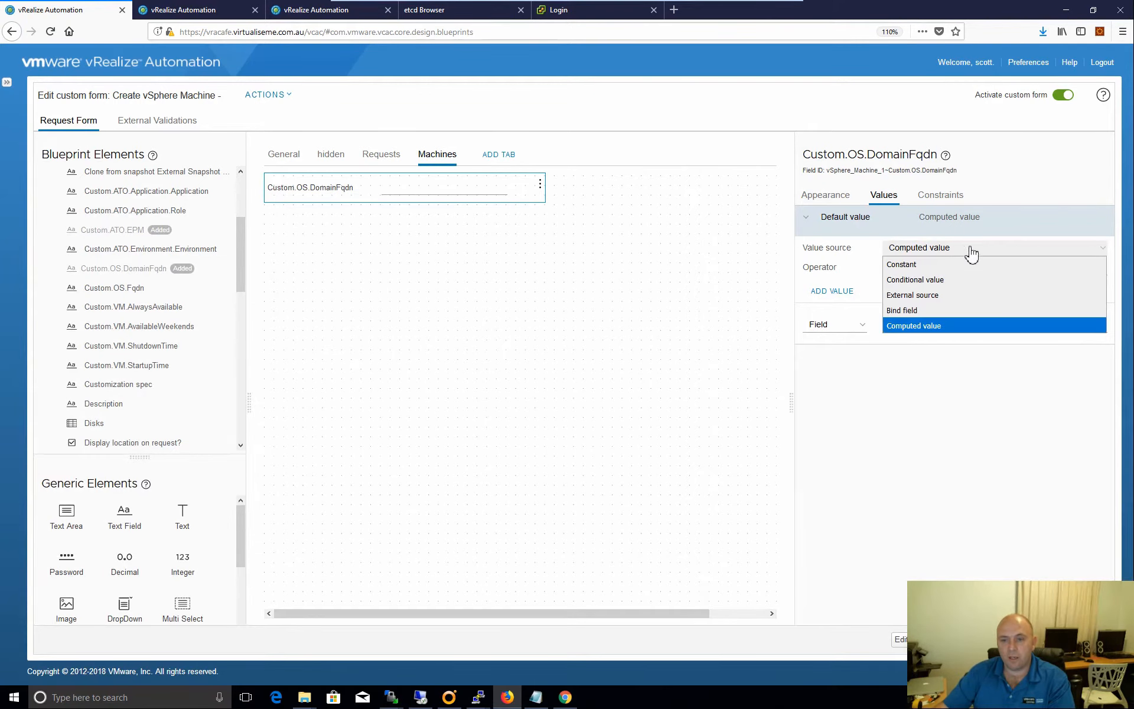
left_click(956, 283)
left_click(929, 309)
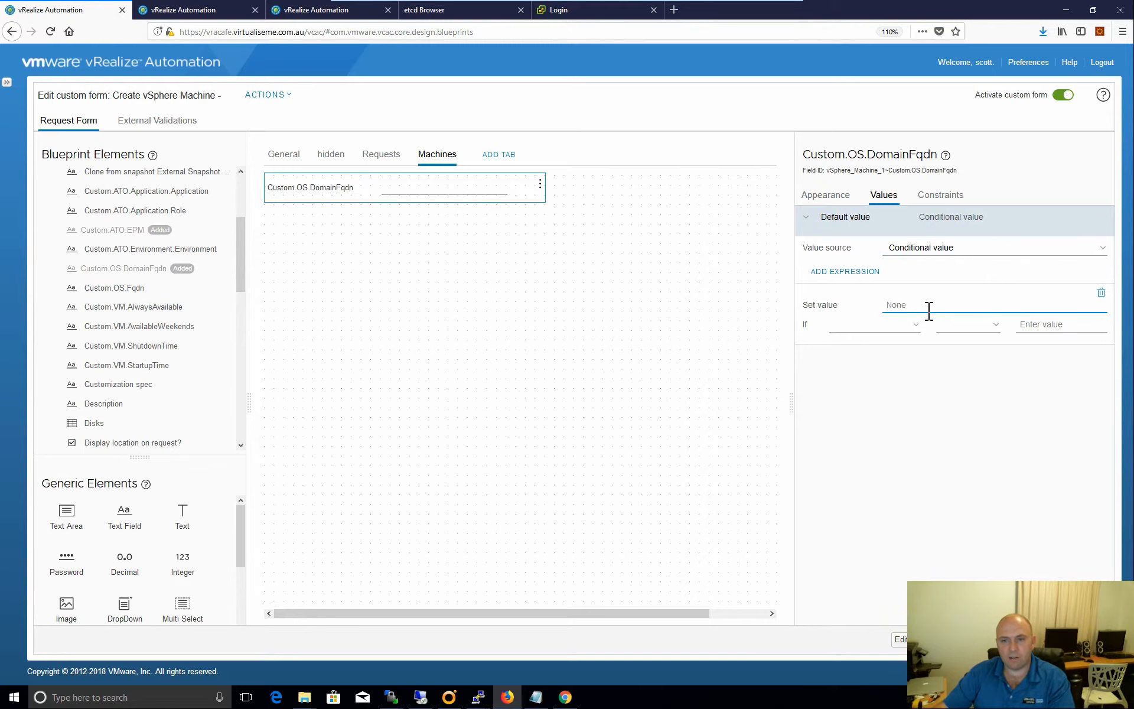
left_click(903, 331)
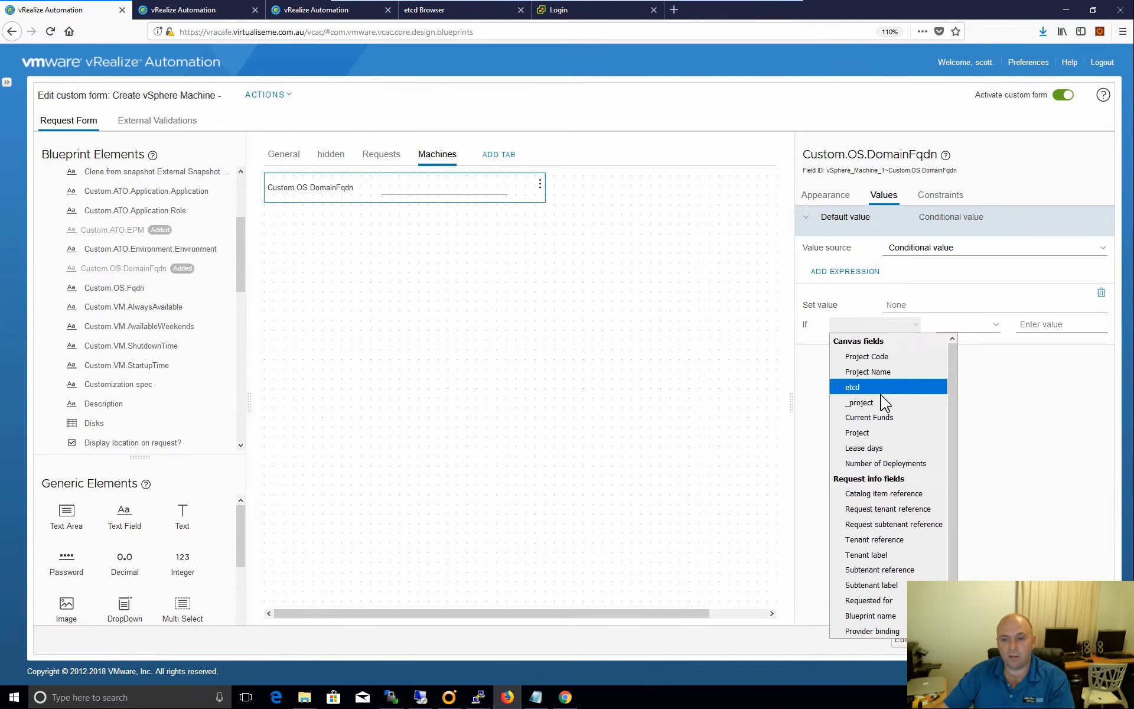
left_click(989, 329)
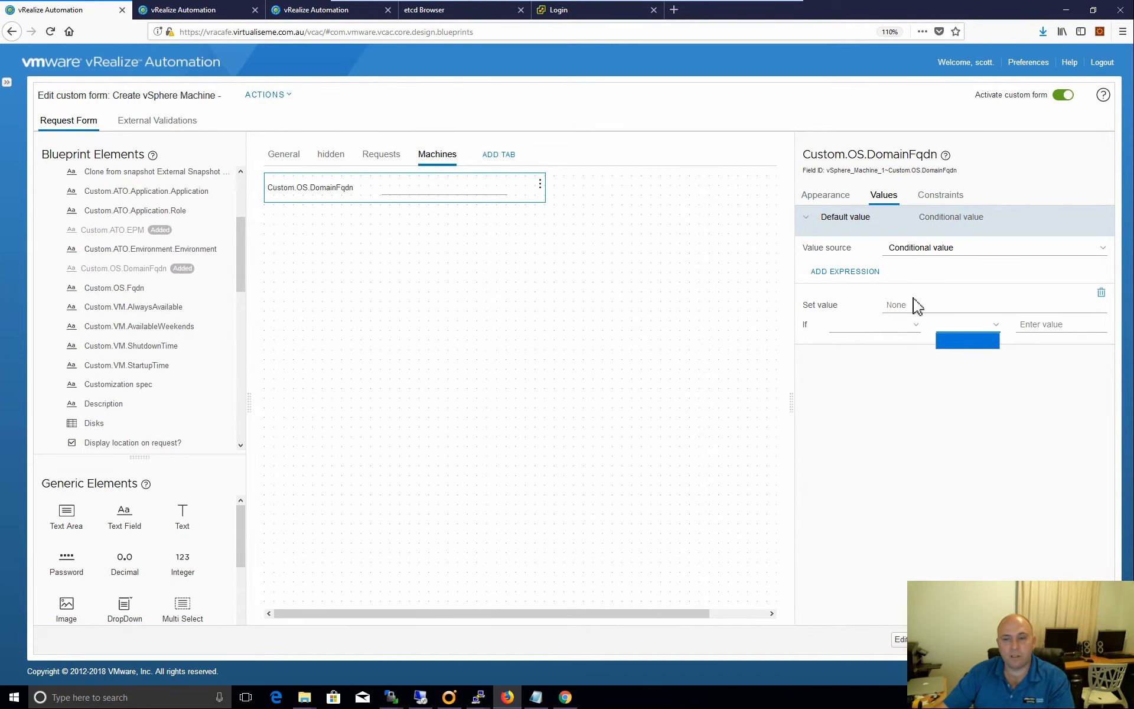
left_click(899, 311)
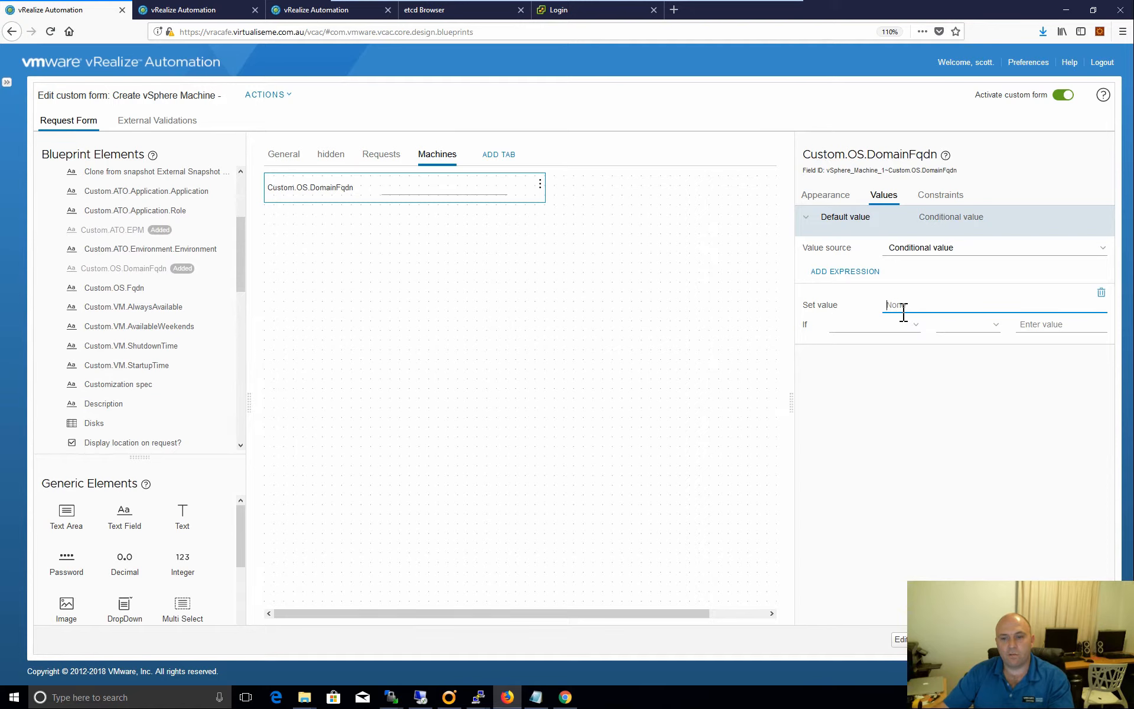
Try a condition for the Custom.OS.DomainFqdn default value with Project Code Not equal "".
left_click(895, 335)
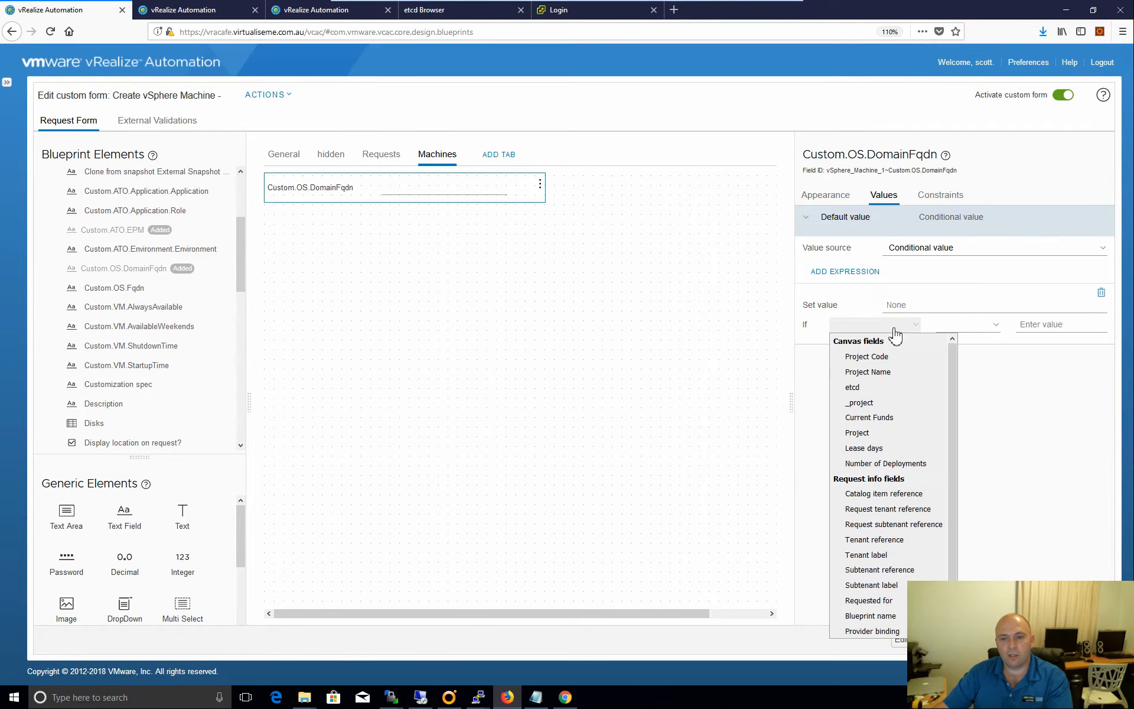
left_click(880, 357)
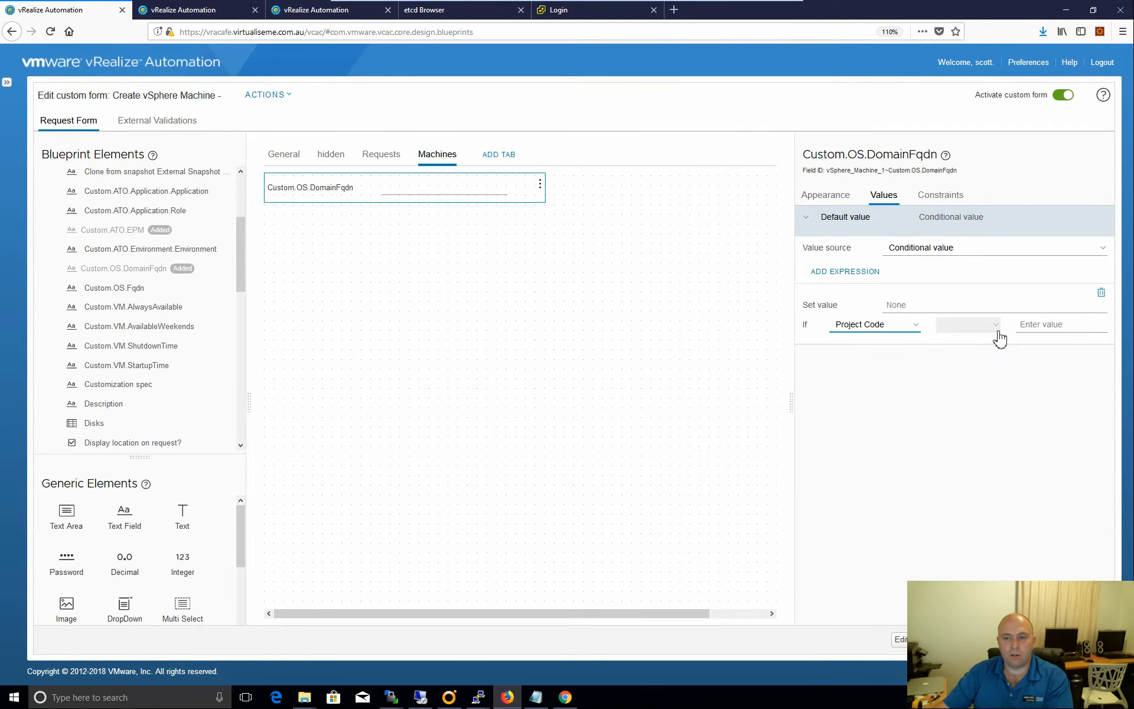
left_click(996, 331)
left_click(963, 374)
left_click(1037, 331)
type("\"\"")
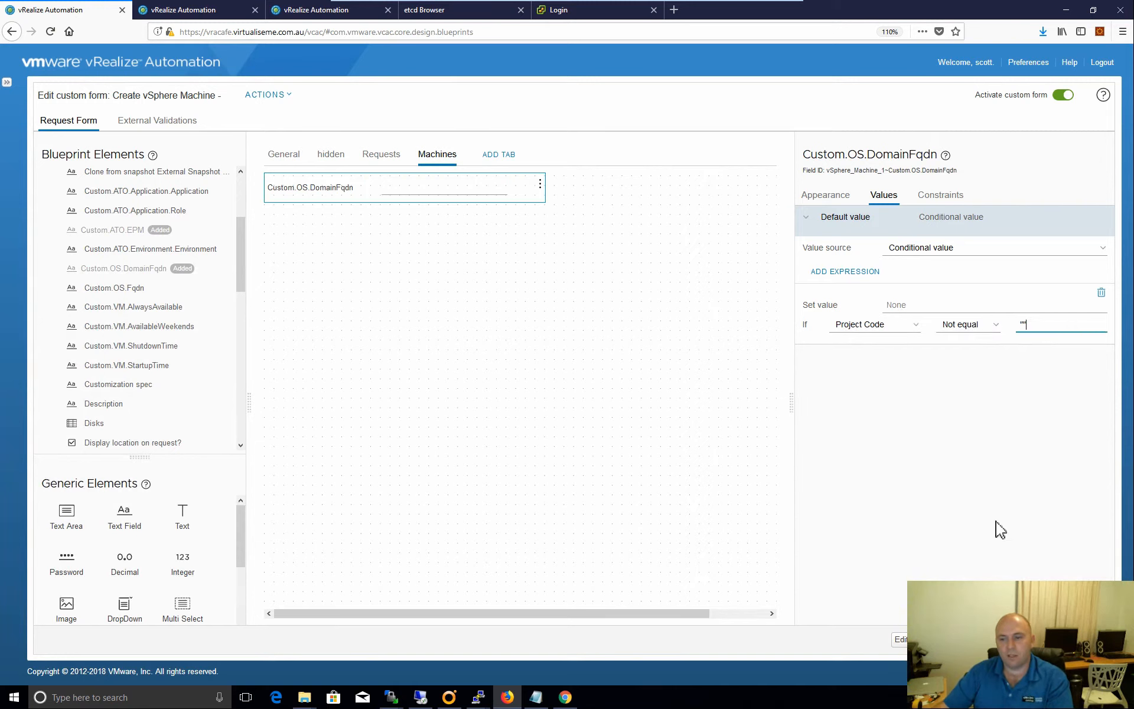
Set the default value source of Custom.OS.DomainFqdn to External source.
left_click(957, 250)
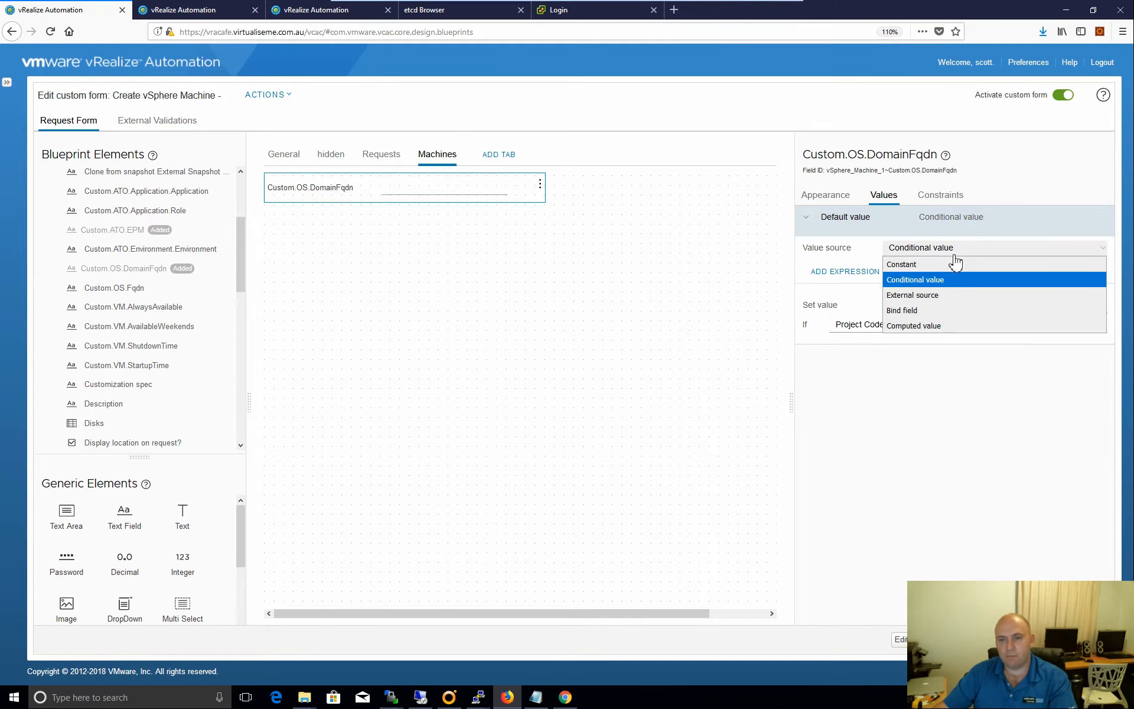
left_click(919, 295)
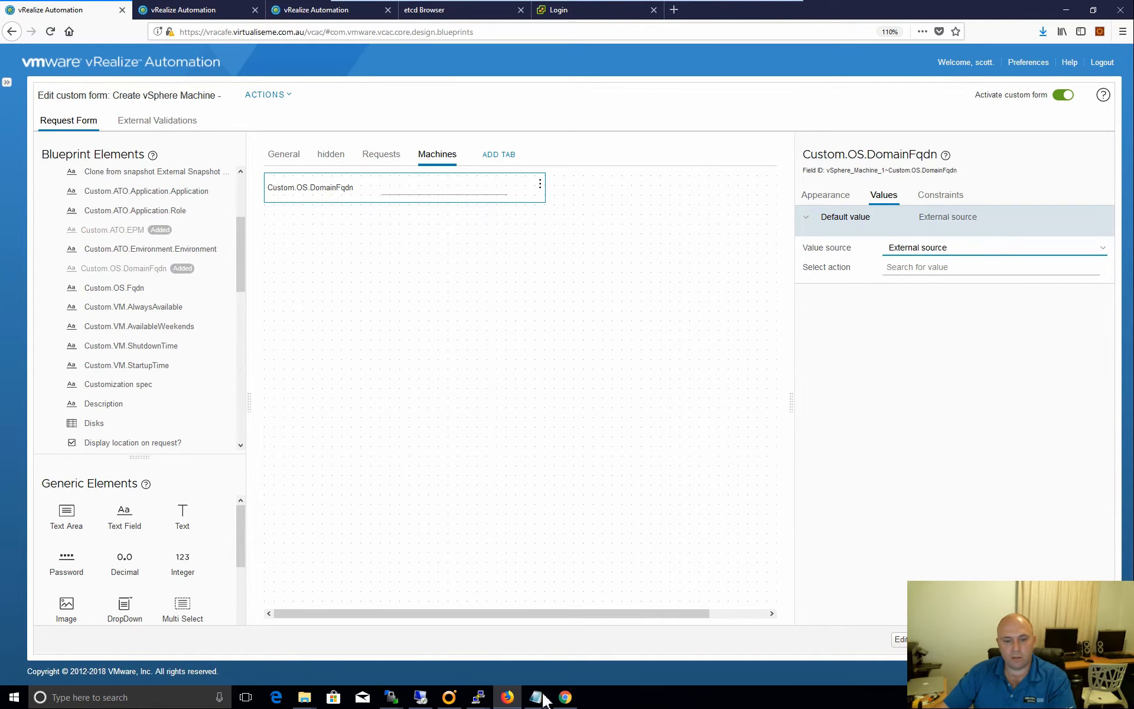
Switch to vRealize Orchestrator and check which action supplies the domainFqdn input's predefined list in the Create vSphere Machines workflow.
left_click(451, 702)
left_click(52, 73)
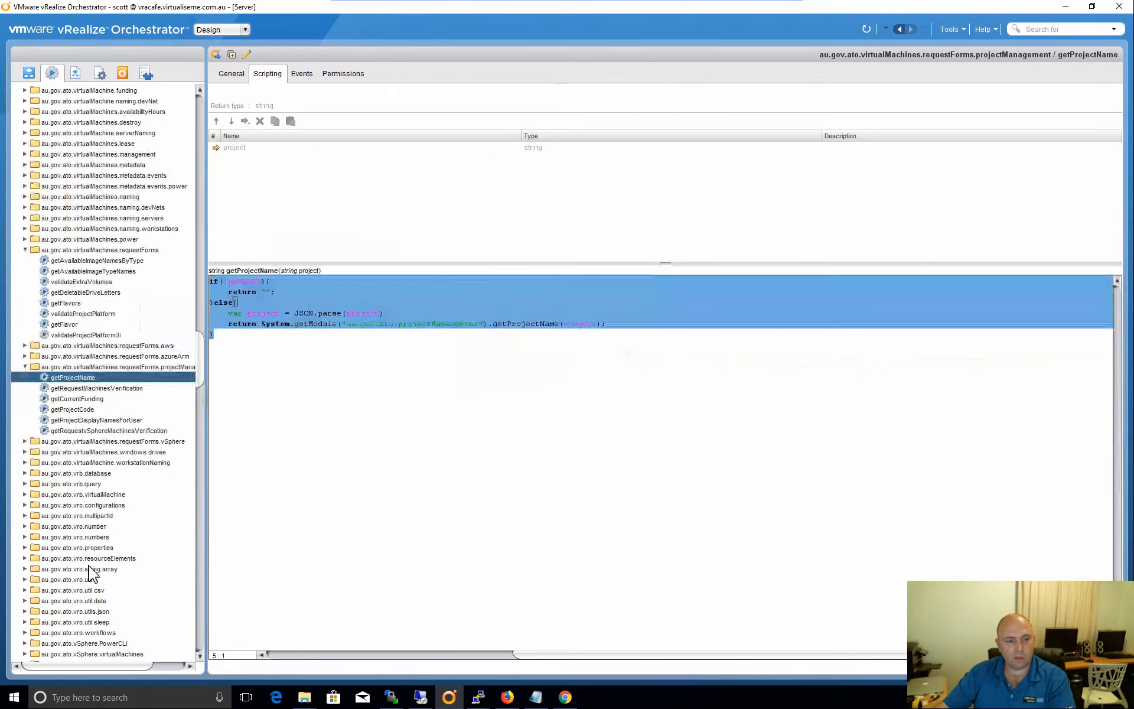
scroll(89, 572, "down", 15)
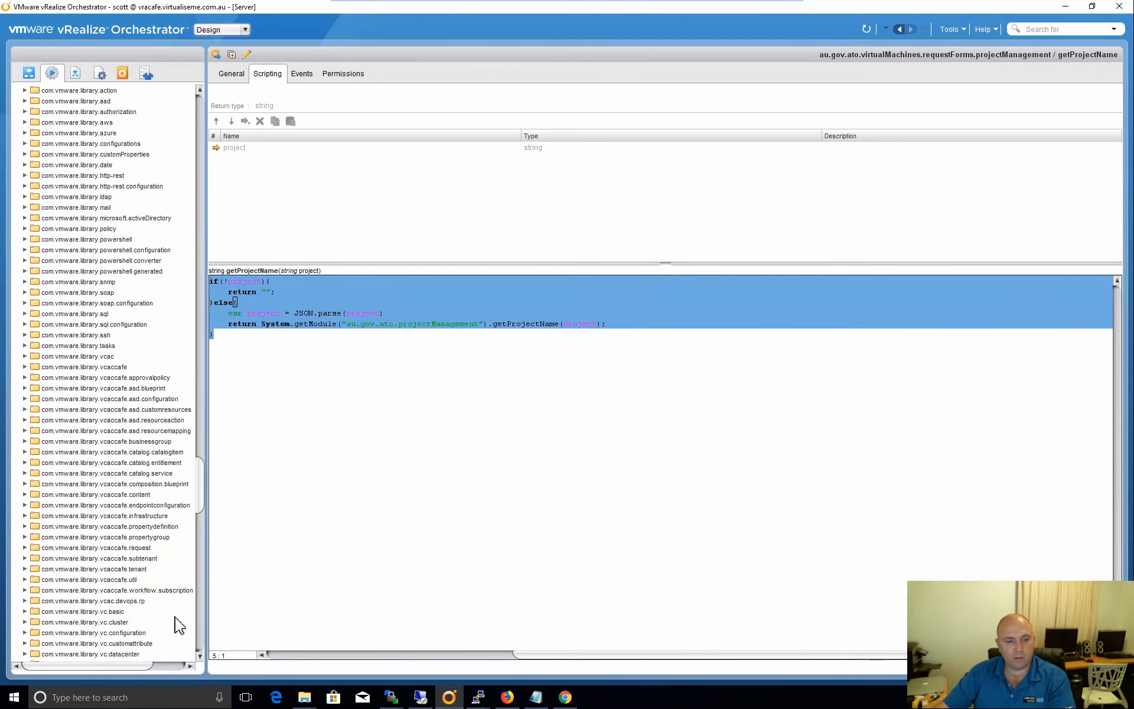
scroll(179, 625, "down", 20)
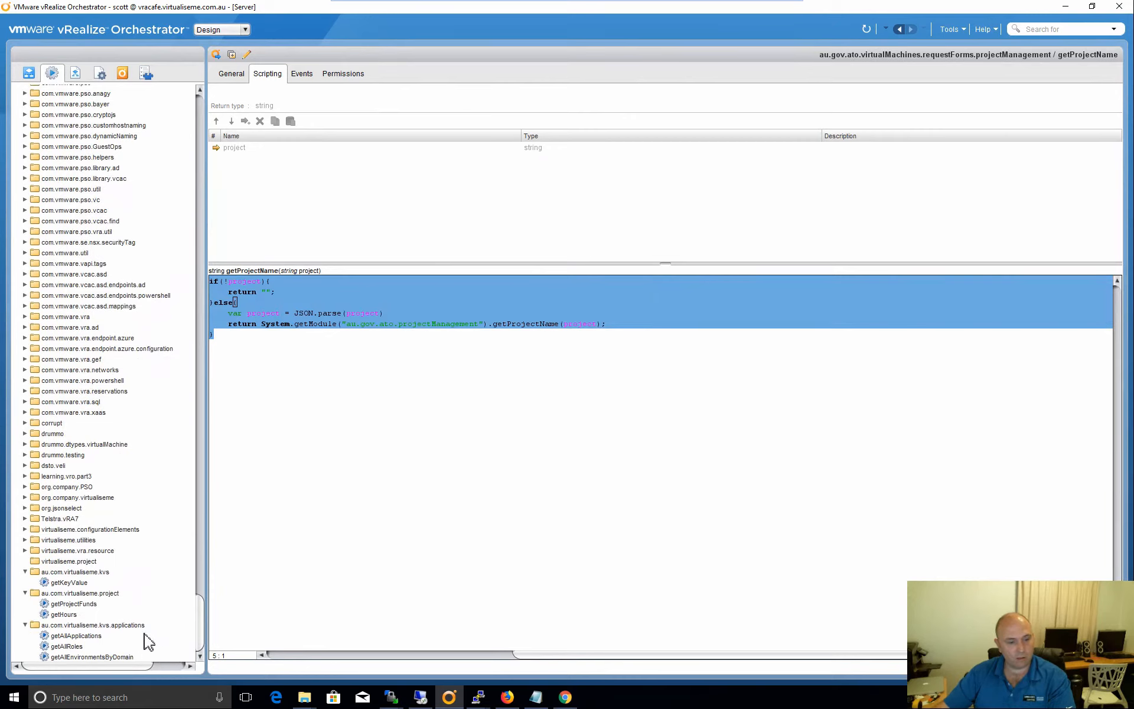
scroll(142, 591, "up", 15)
left_click(29, 72)
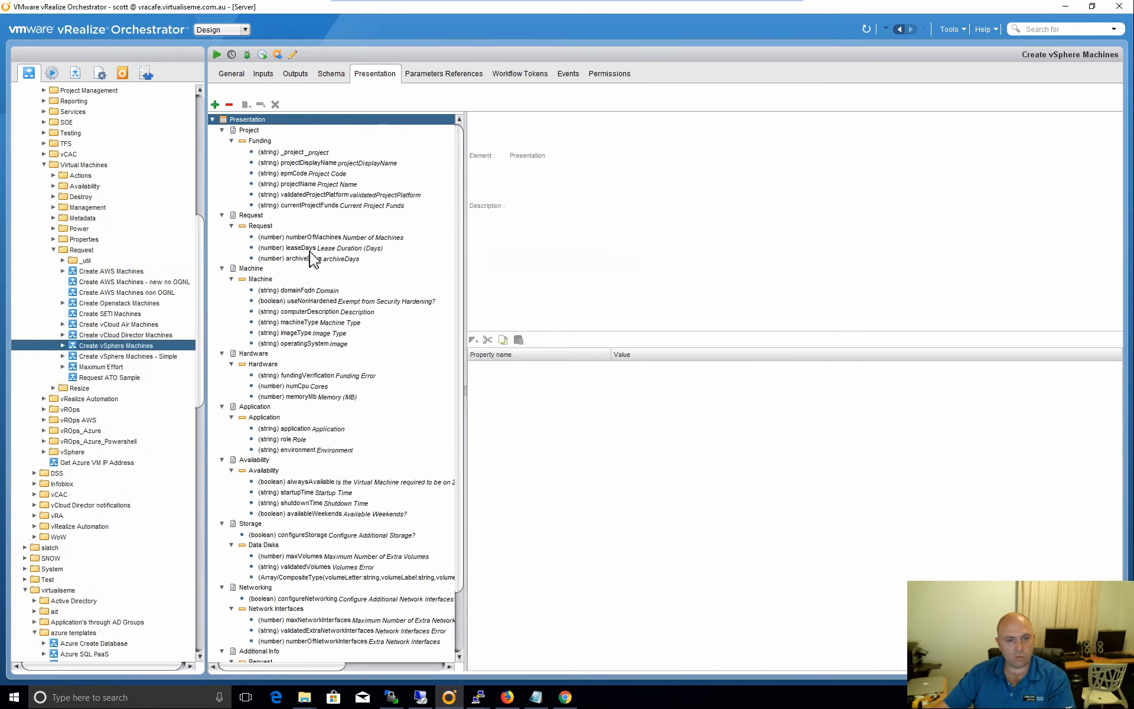
left_click(307, 290)
left_click(826, 372)
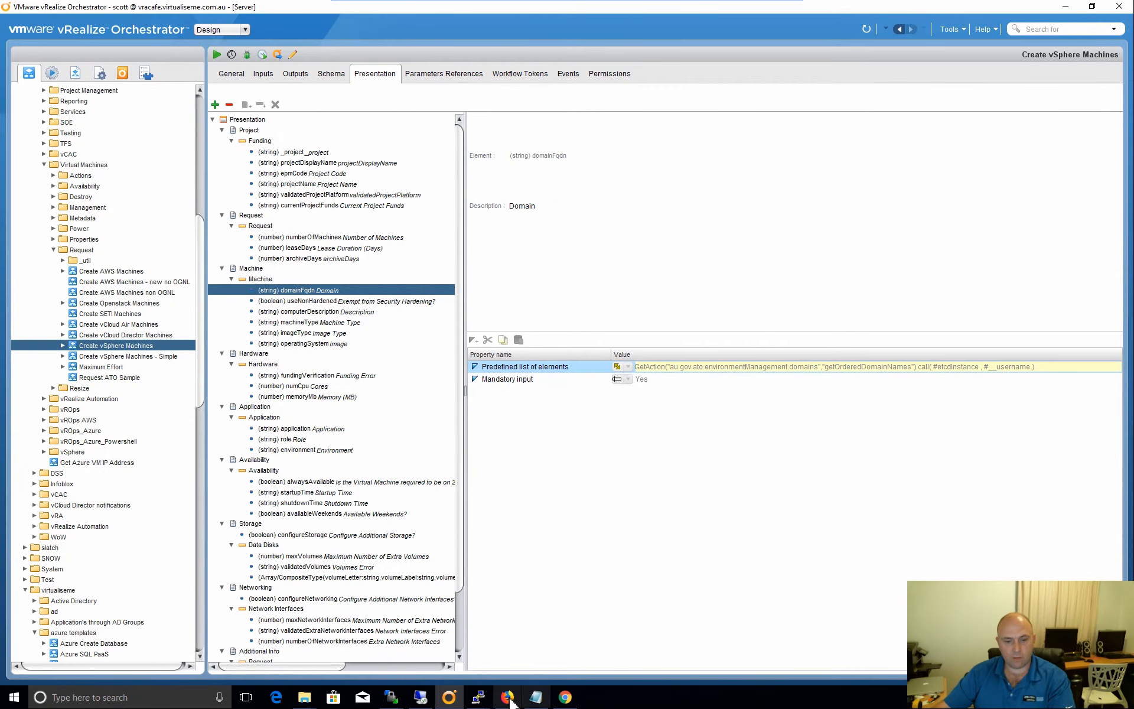
Switch back to vRealize Automation in Firefox and choose the getOrderedDomainNames action as the external source for Custom.OS.DomainFqdn.
left_click(508, 698)
left_click(942, 266)
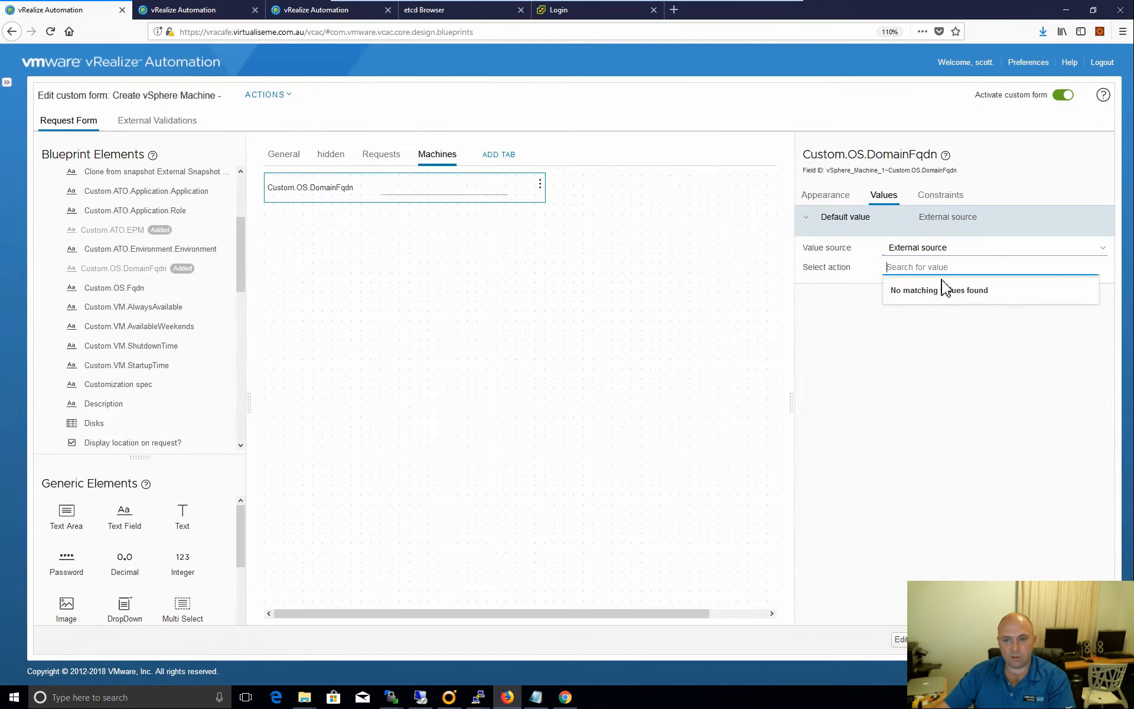
type("getOrd")
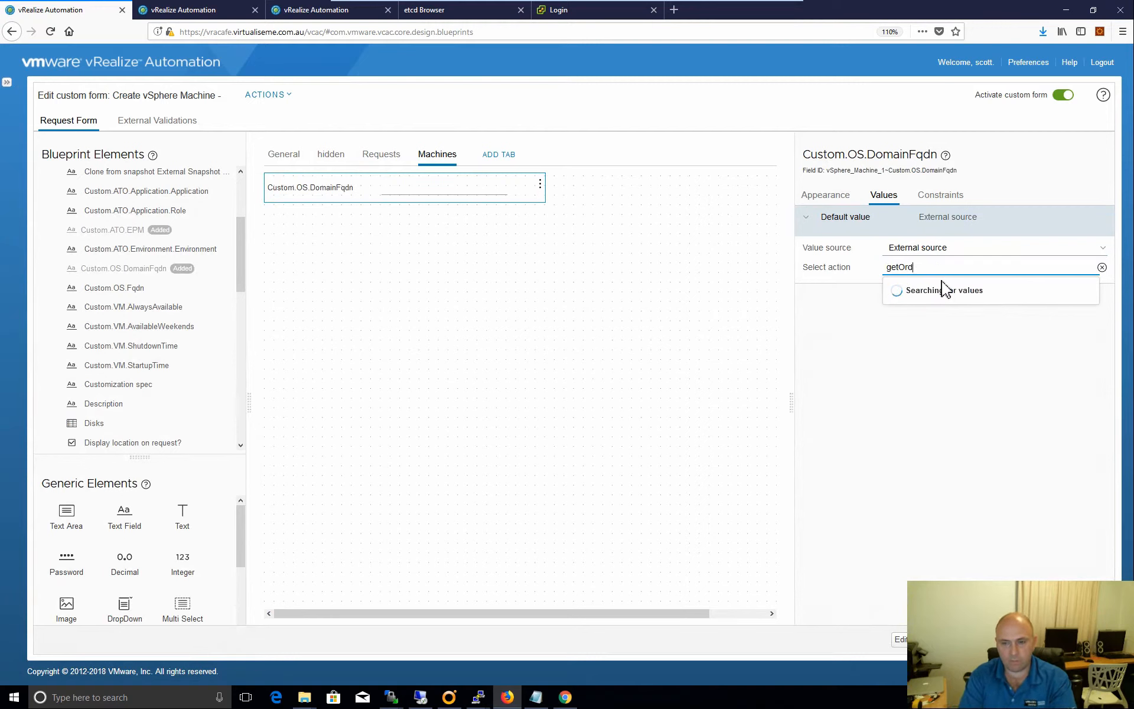
type("ered")
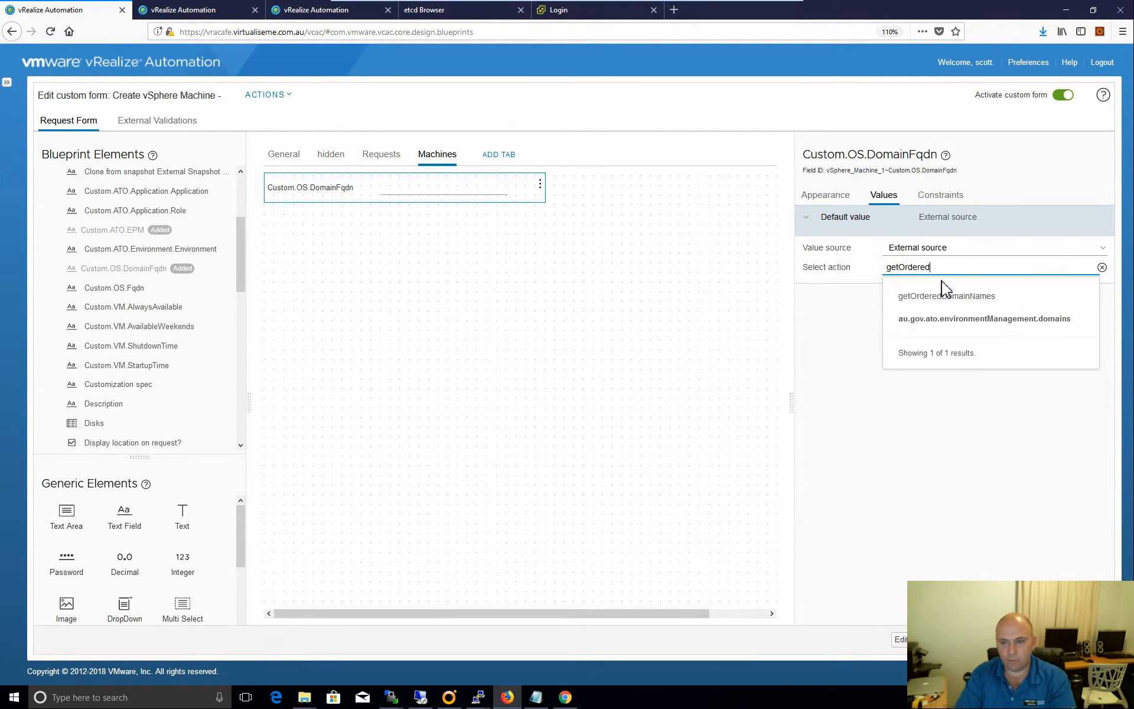
left_click(971, 309)
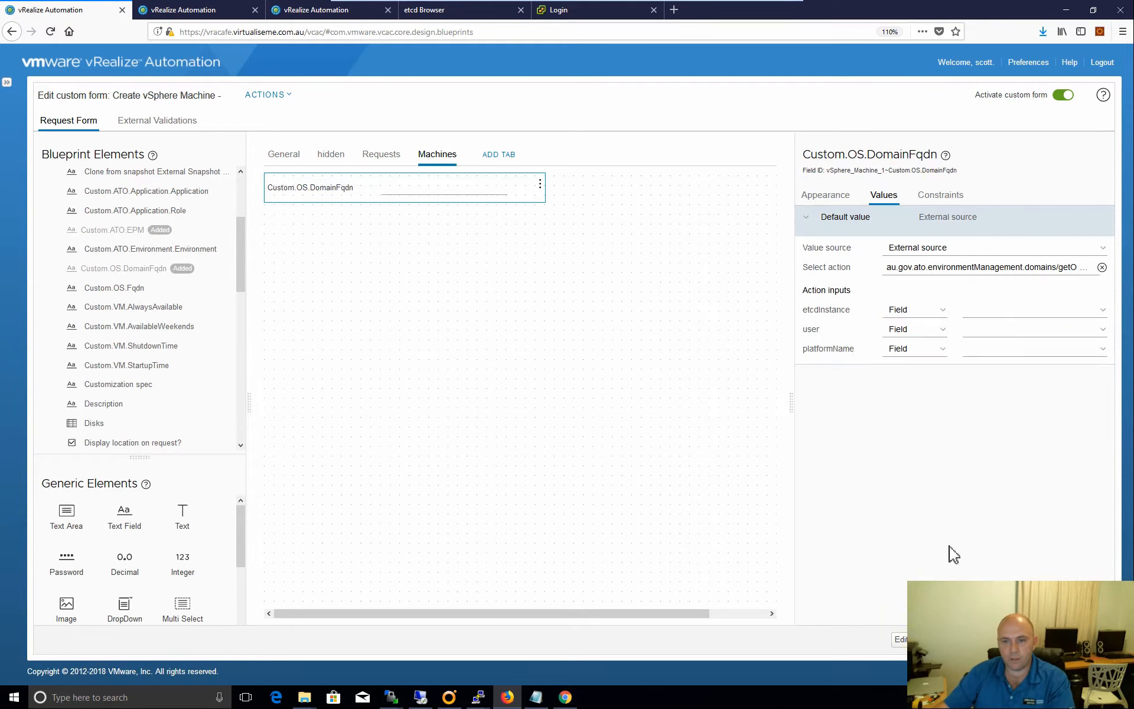
Map the action's etcdInstance input to the etcd field and its user input to Requested for.
left_click(1001, 311)
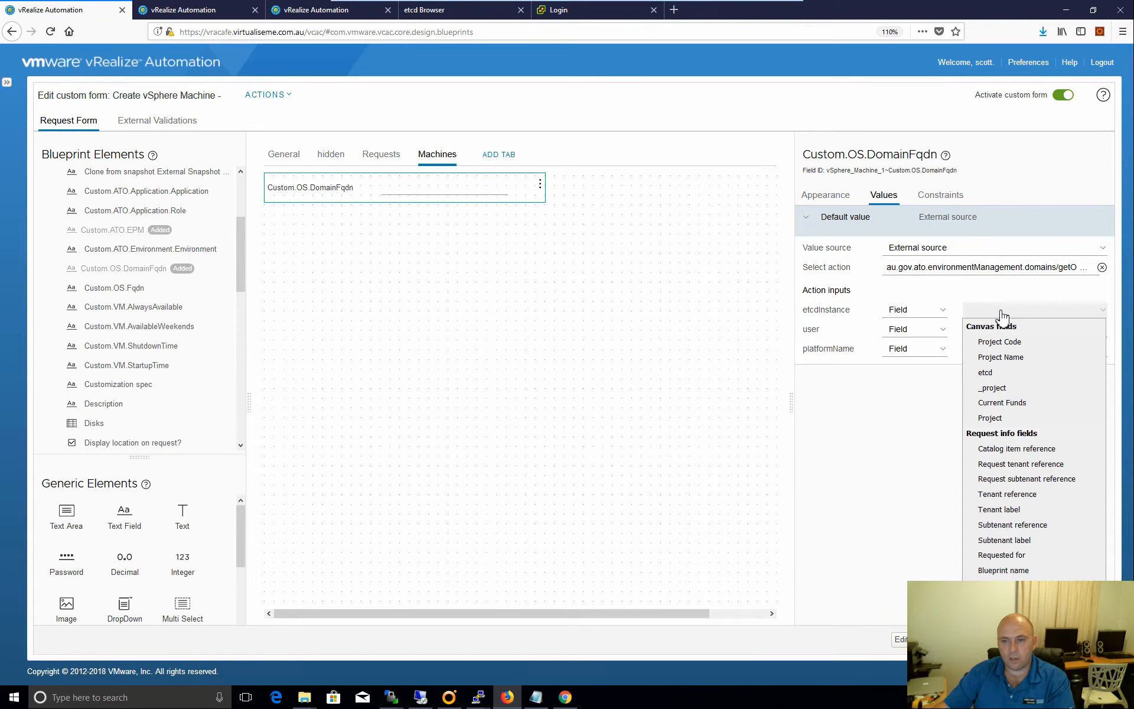
left_click(997, 373)
left_click(989, 334)
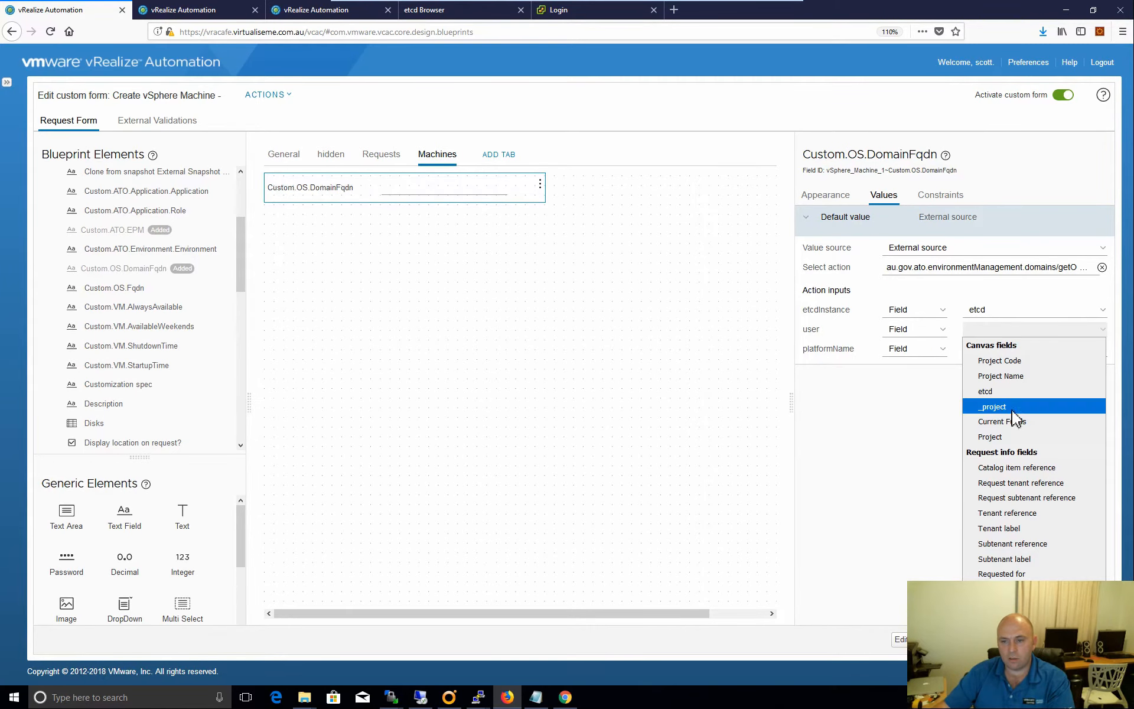
left_click(1022, 573)
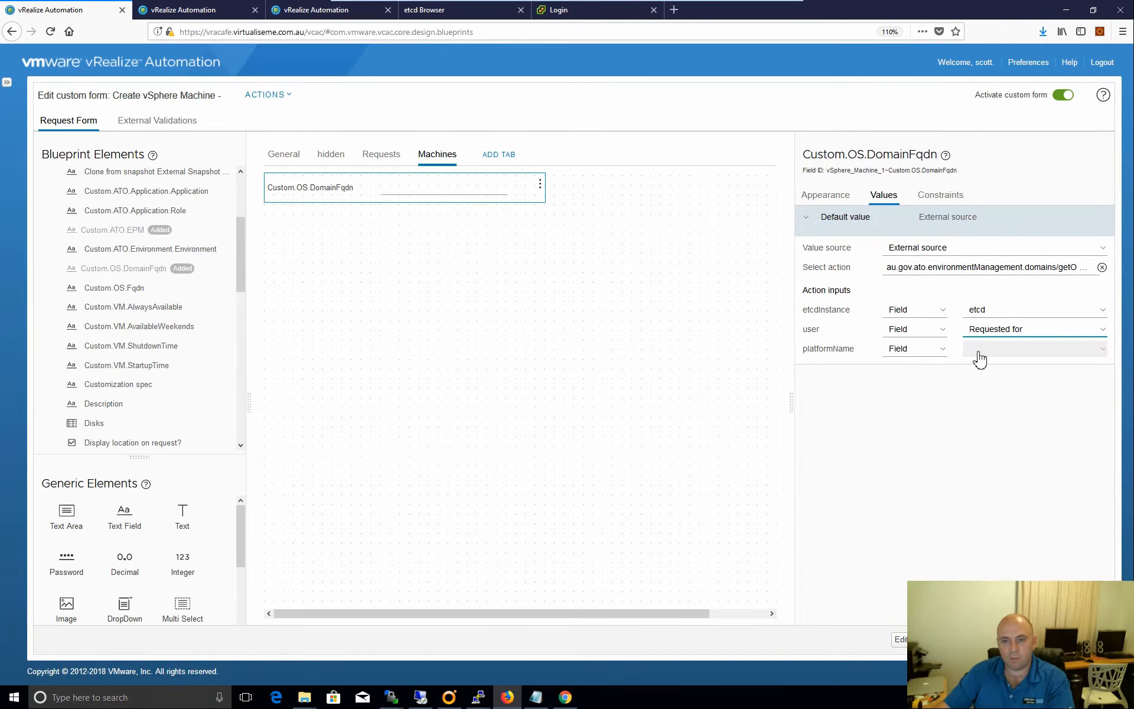
Add a text field below _project on the form's hidden tab and label it platform.
left_click(332, 155)
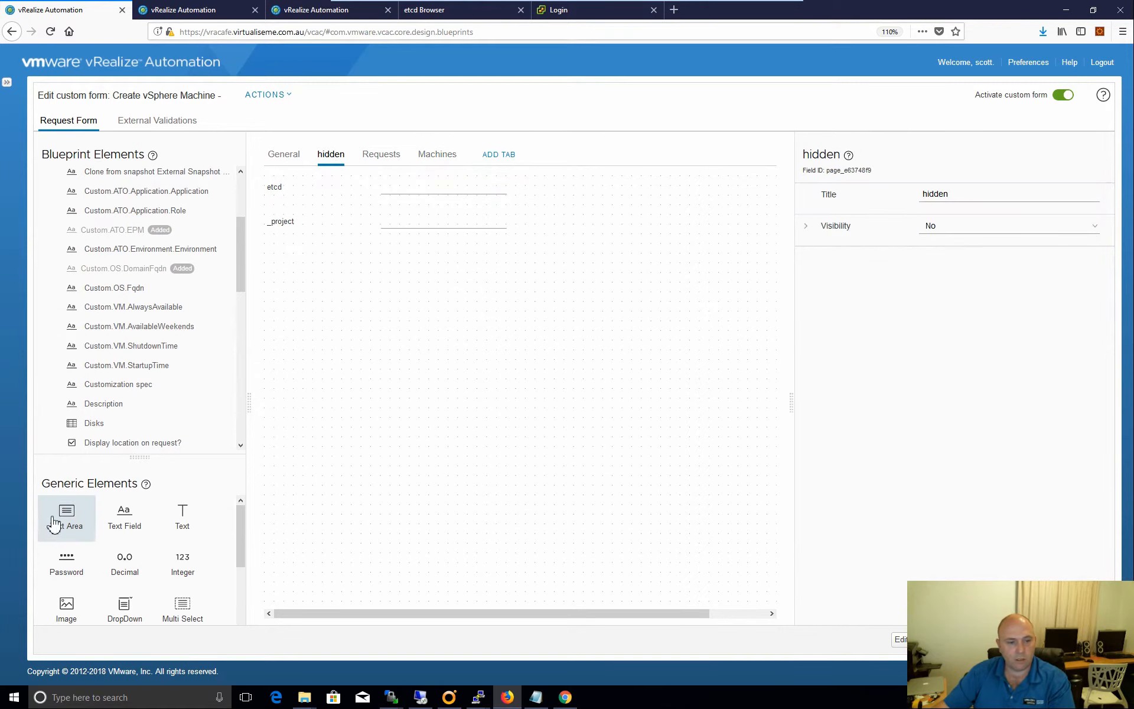
left_click_drag(124, 514, 334, 319)
left_click(420, 257)
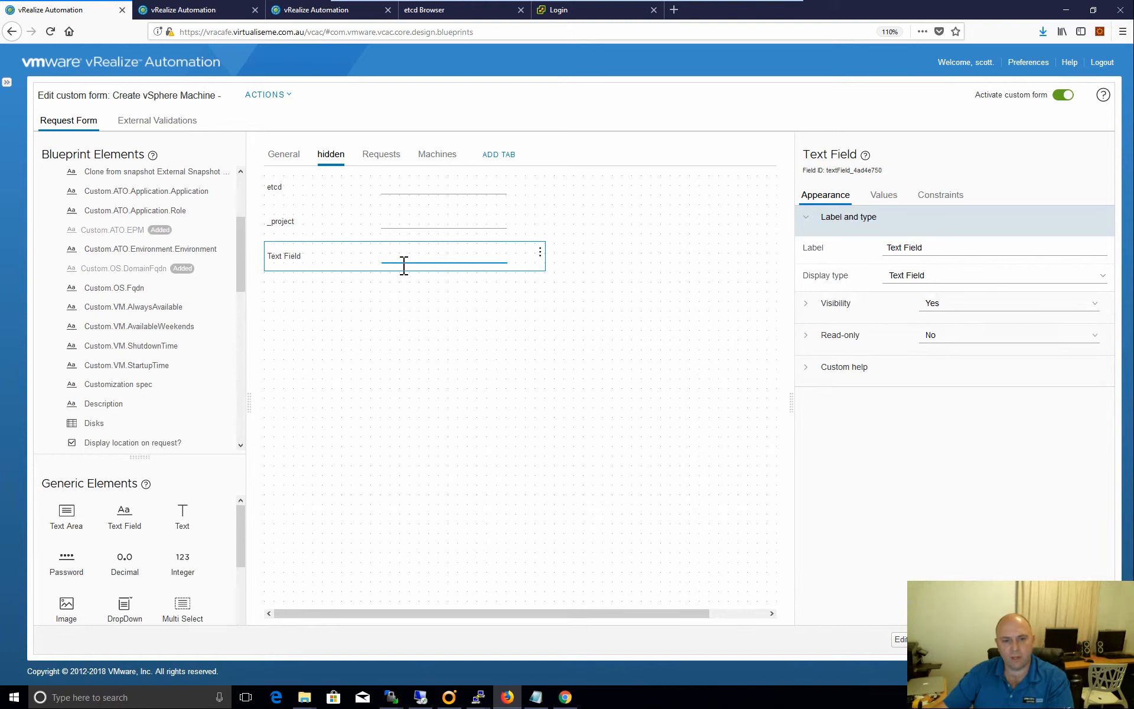
left_click_drag(957, 247, 868, 251)
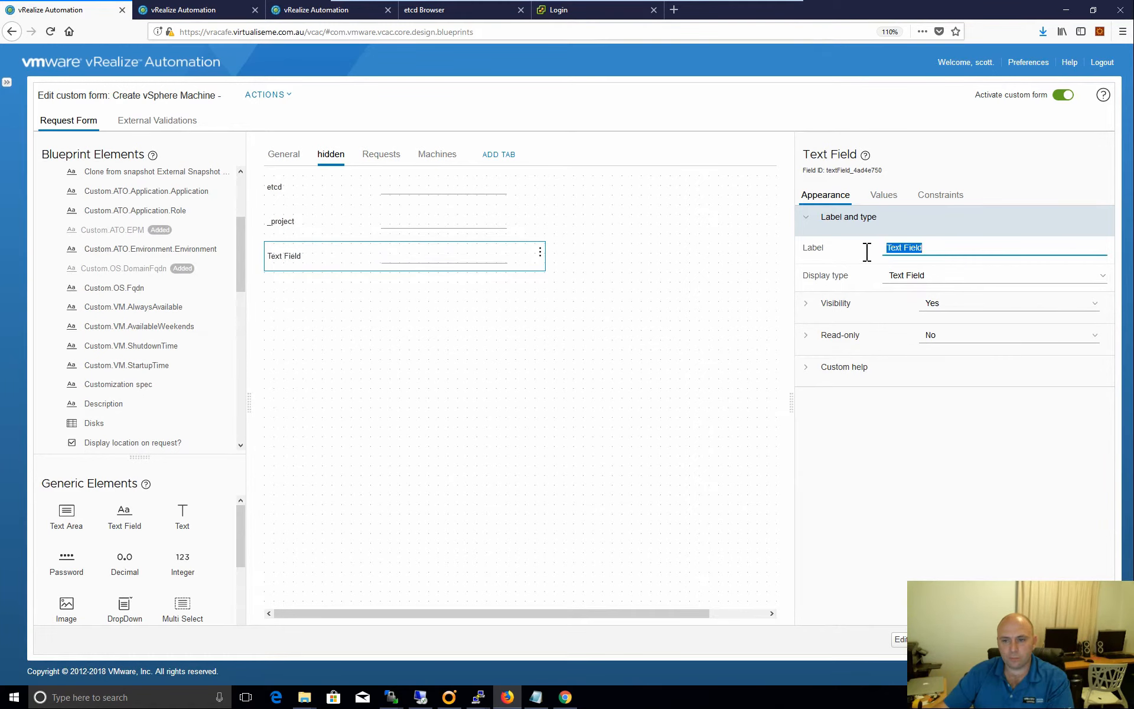
type("pr")
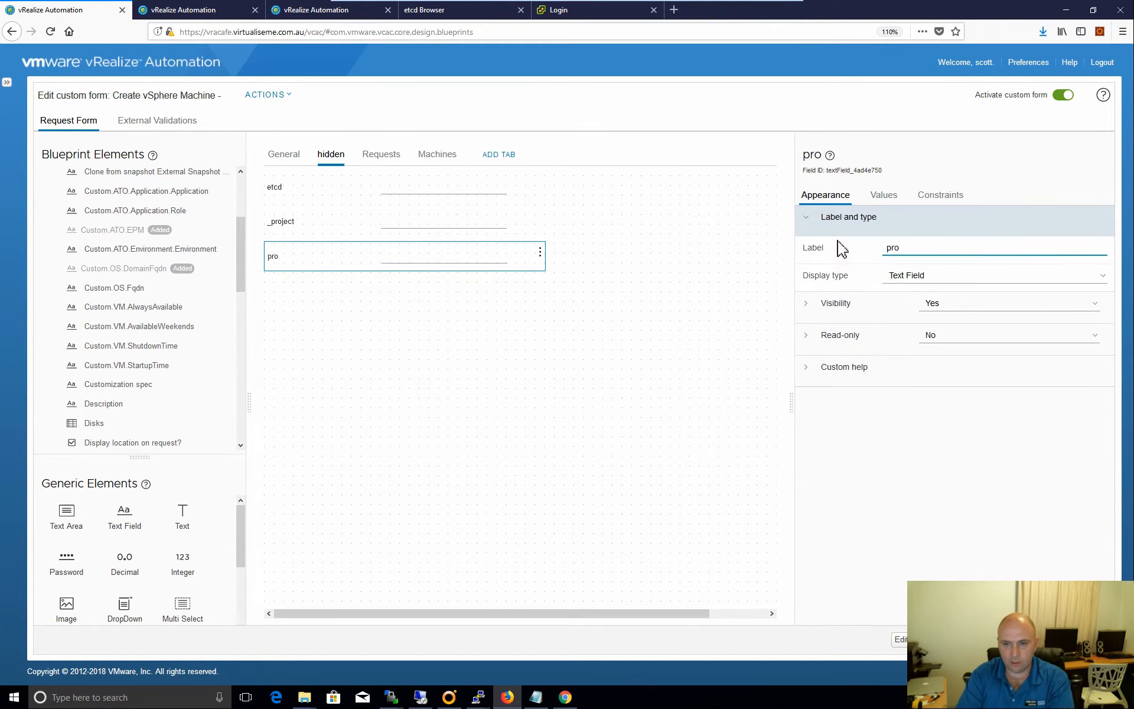
key("BackSpace")
type("latform")
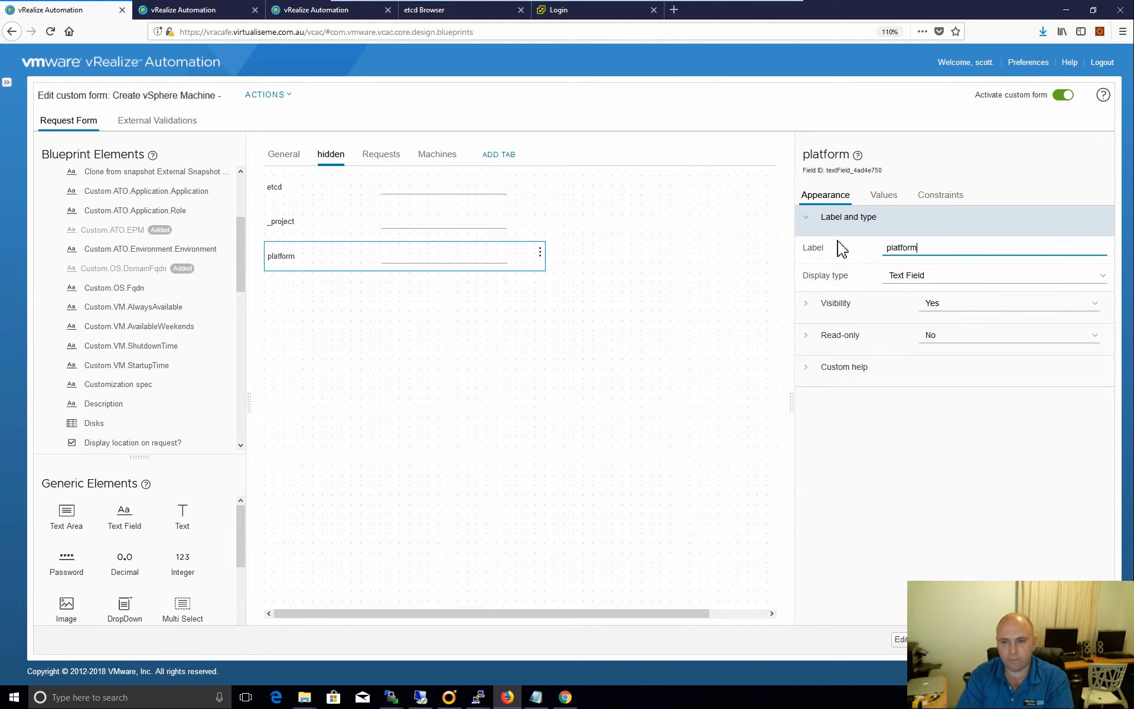
Set the default value of the platform field to vSphere.
left_click(889, 195)
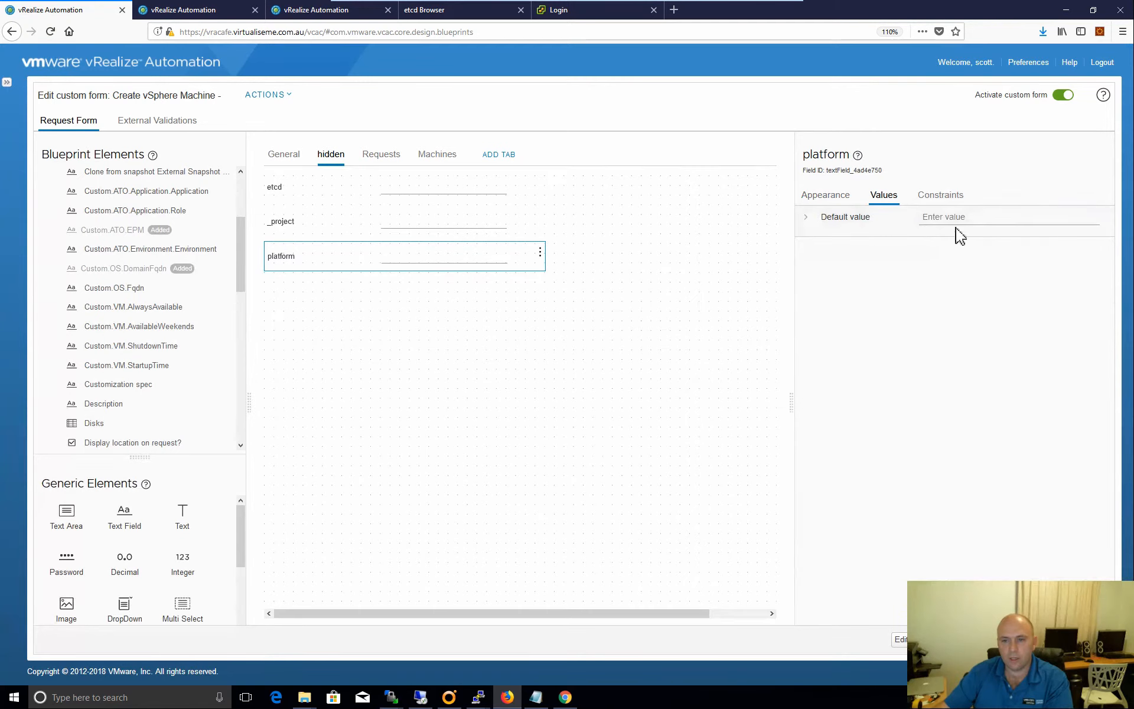
left_click(975, 218)
type("v")
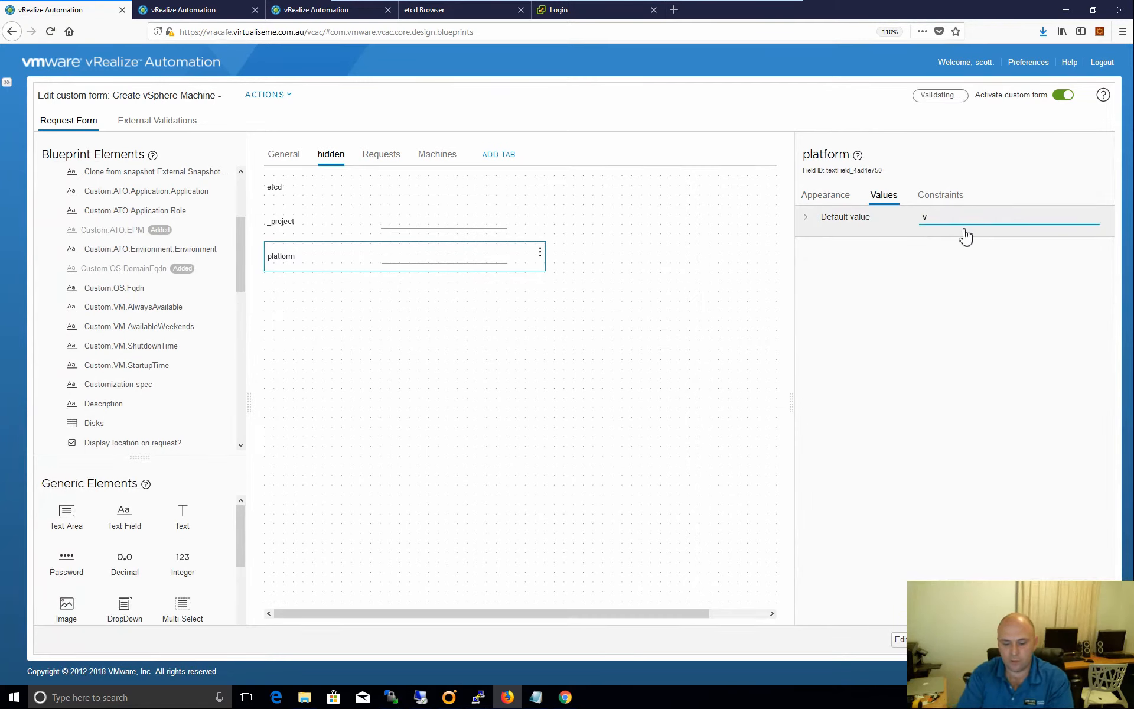
type("Sphere")
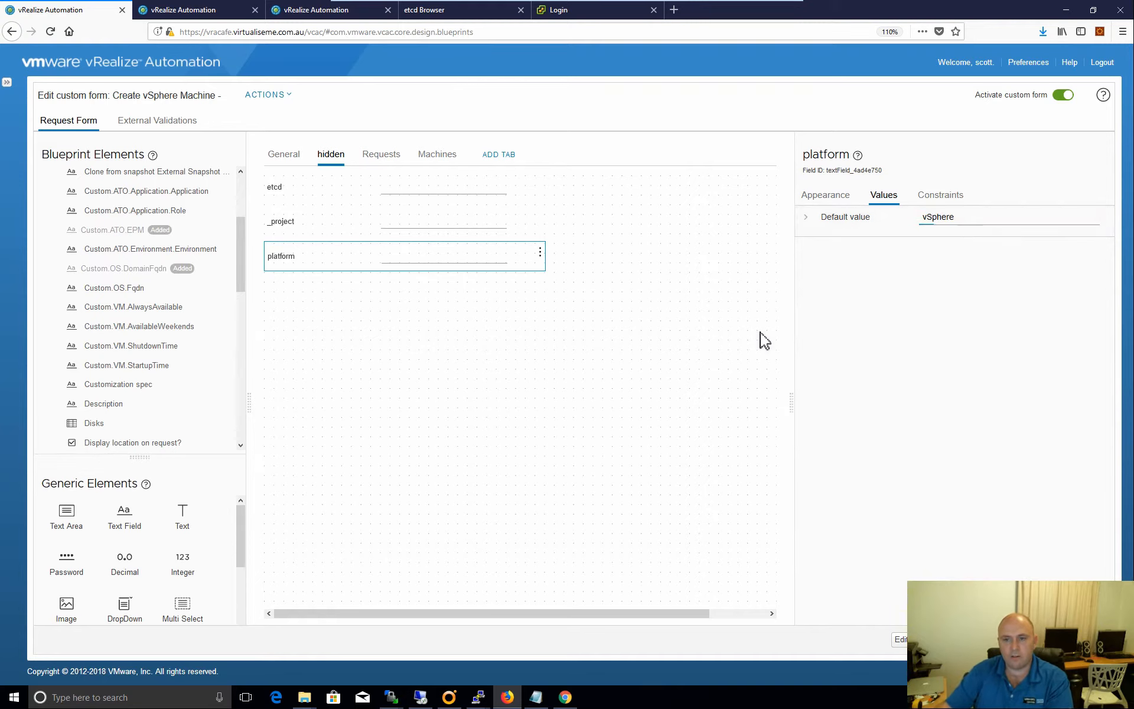
Map the platformName action input of Custom.OS.DomainFqdn on the Machines tab to the platform field and save the form.
left_click(440, 157)
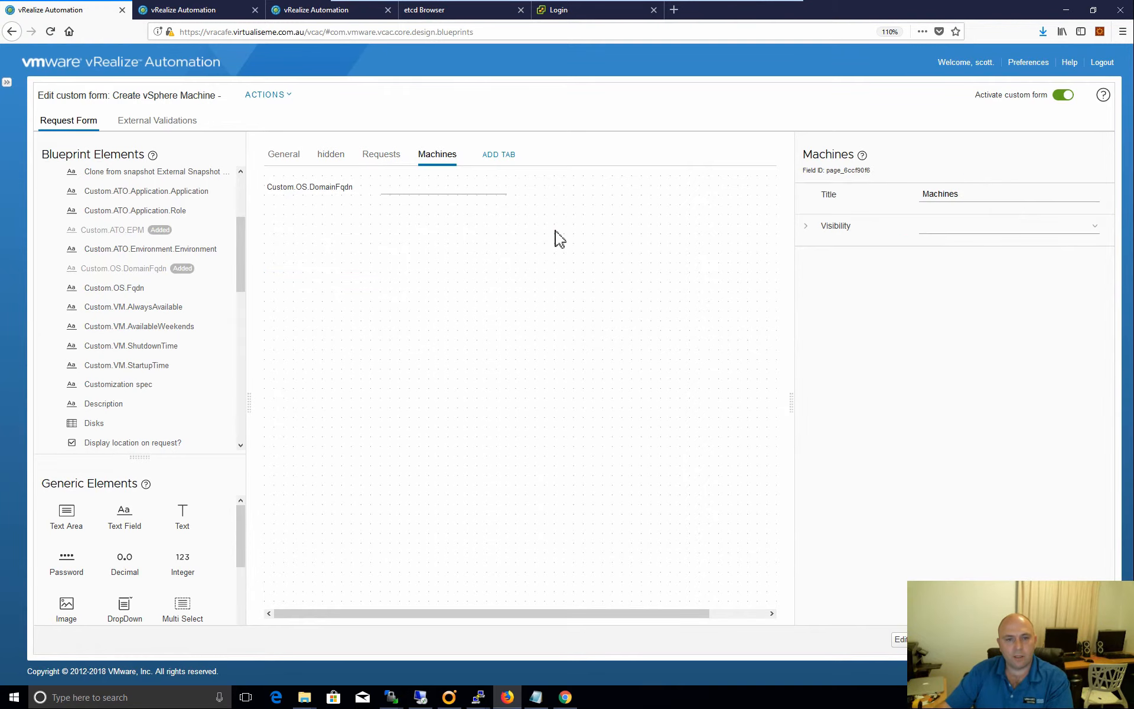
left_click(418, 189)
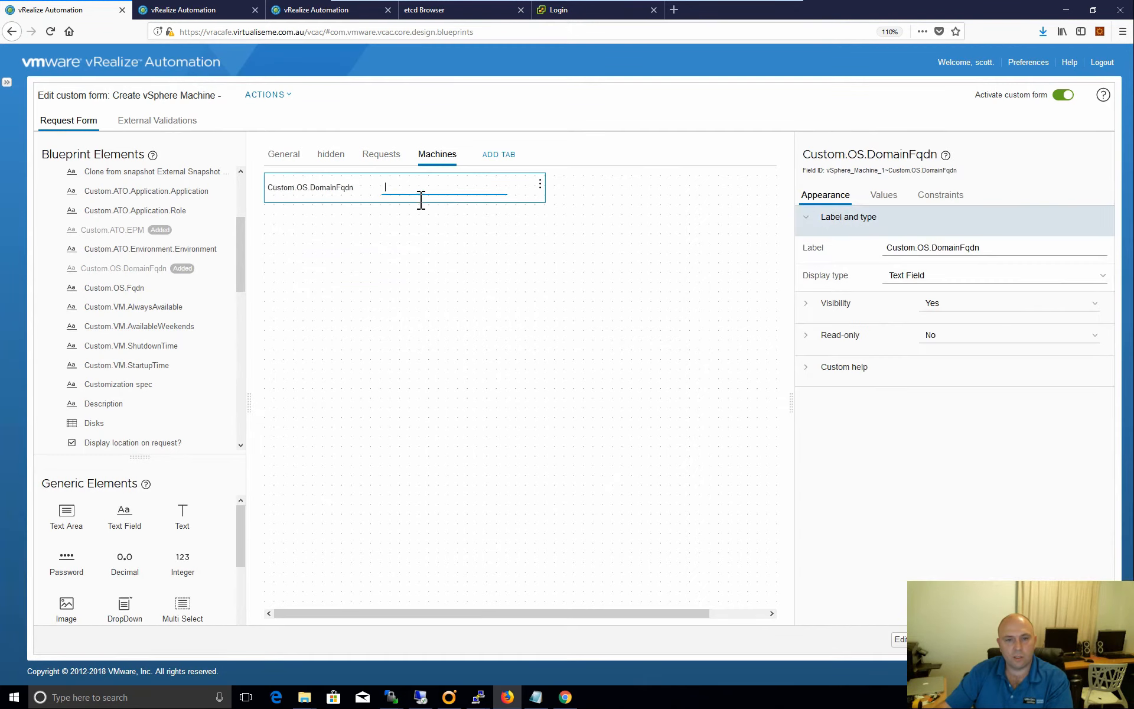
left_click(885, 195)
left_click(866, 220)
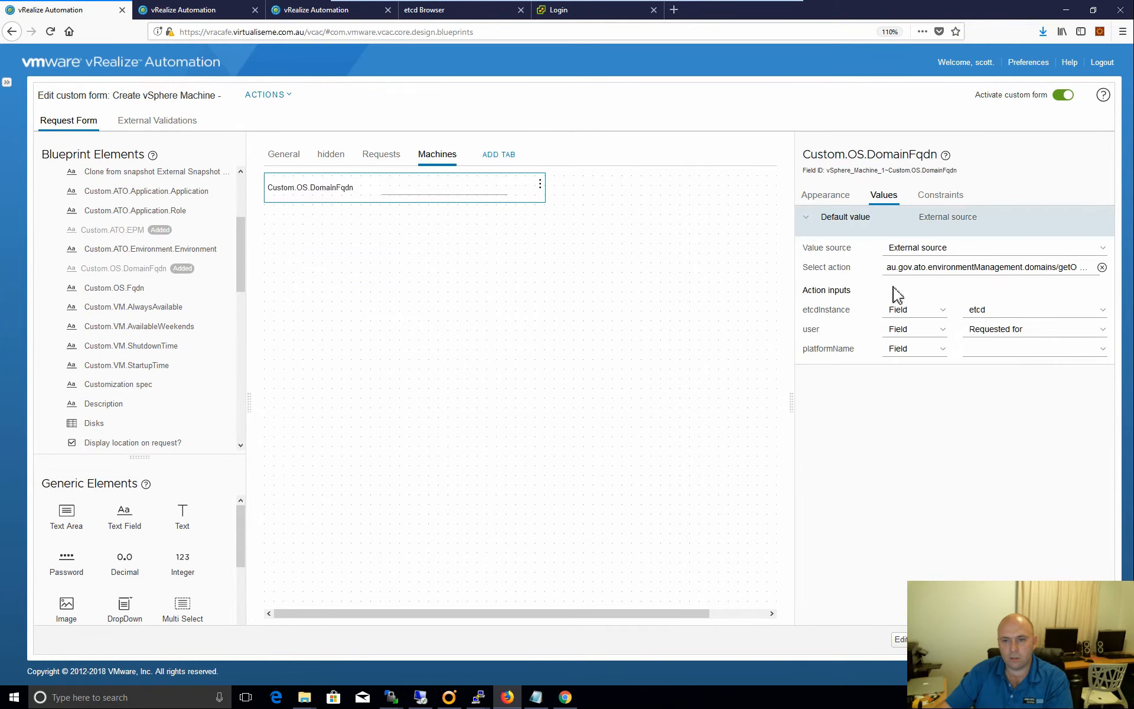
left_click(1008, 349)
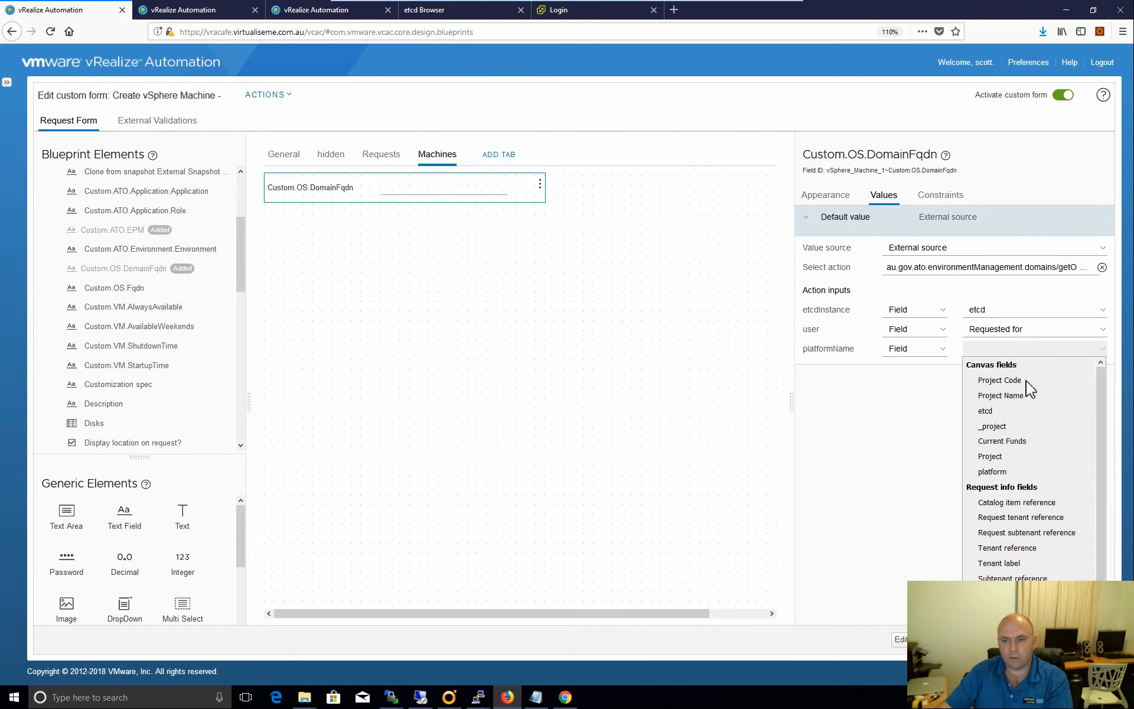
left_click(1016, 472)
left_click(999, 639)
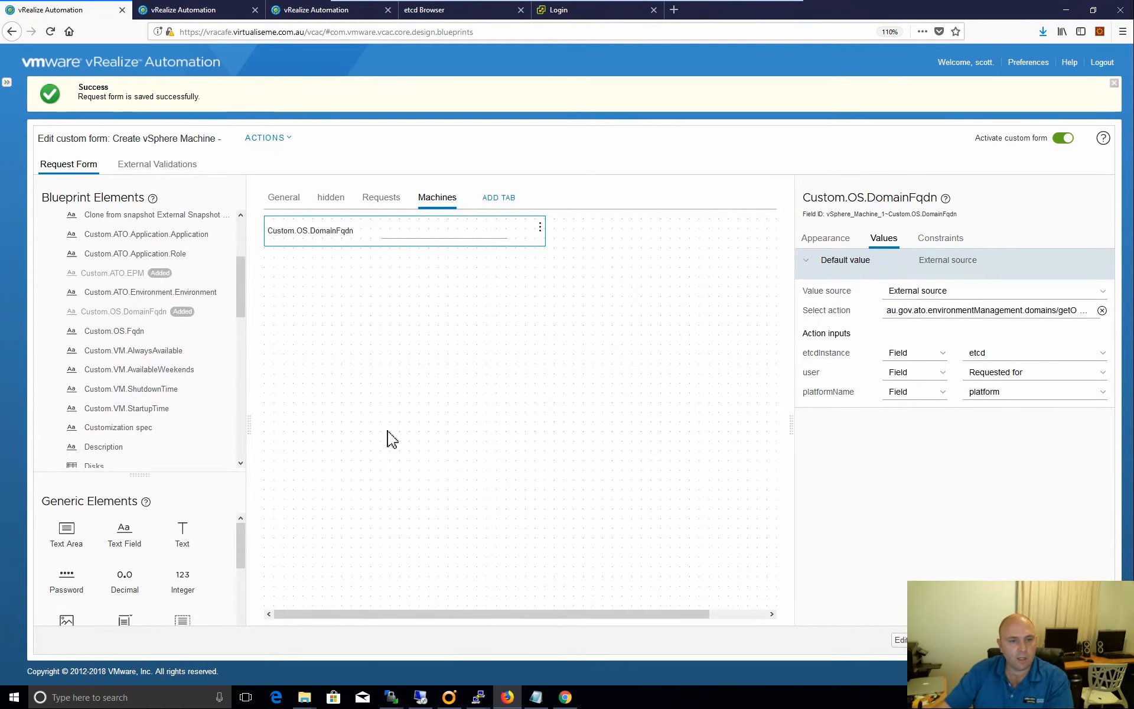
Change the label of the Custom.OS.DomainFqdn field on the Machines tab to Domain.
left_click(328, 232)
left_click(994, 294)
left_click_drag(994, 294, 885, 293)
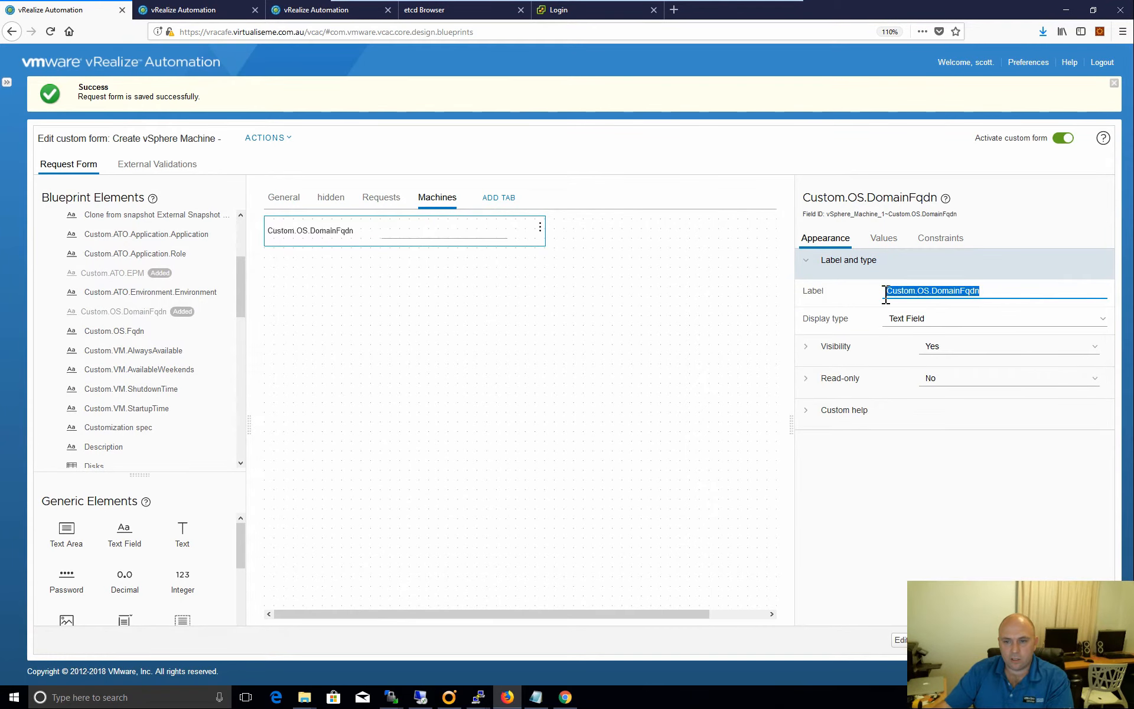
type("Domain")
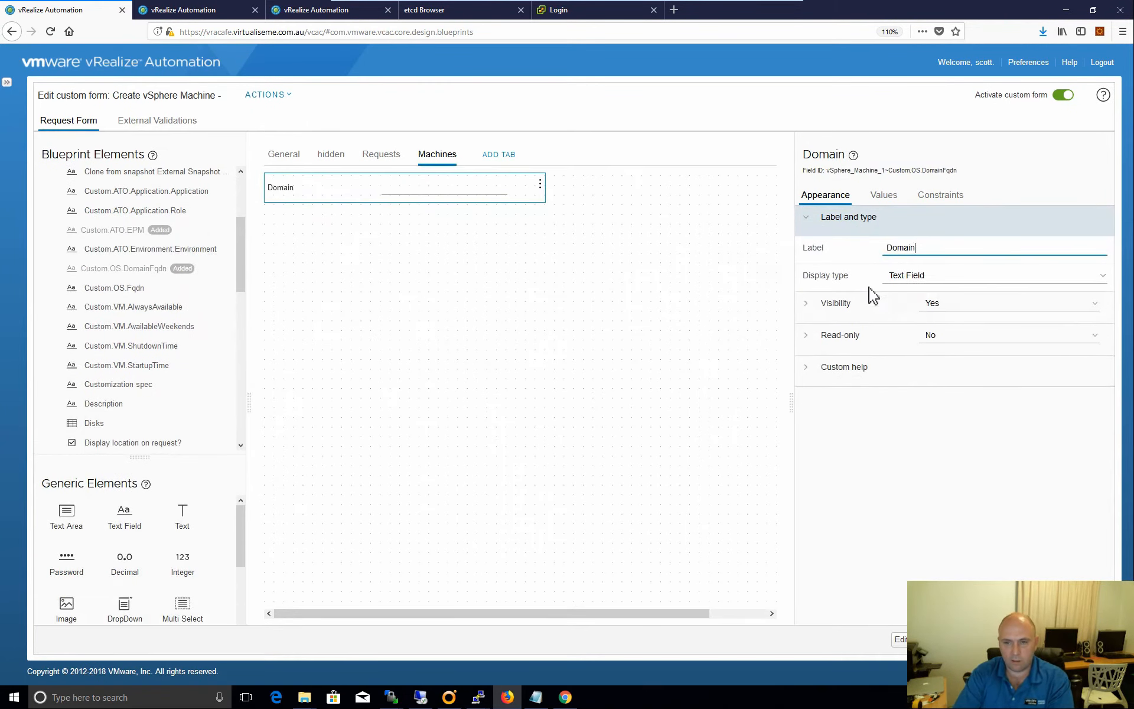
left_click(622, 281)
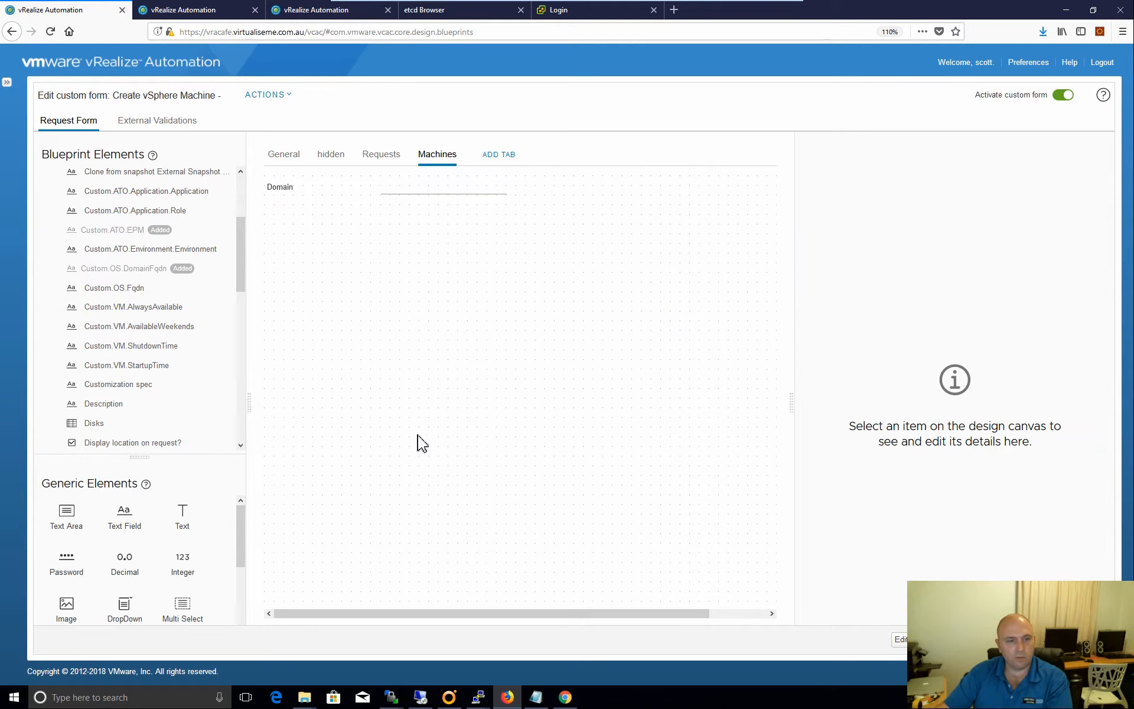
Check the workflow's machine inputs in Orchestrator, then add the blueprint's Description element below Domain on the Machines tab.
left_click(449, 698)
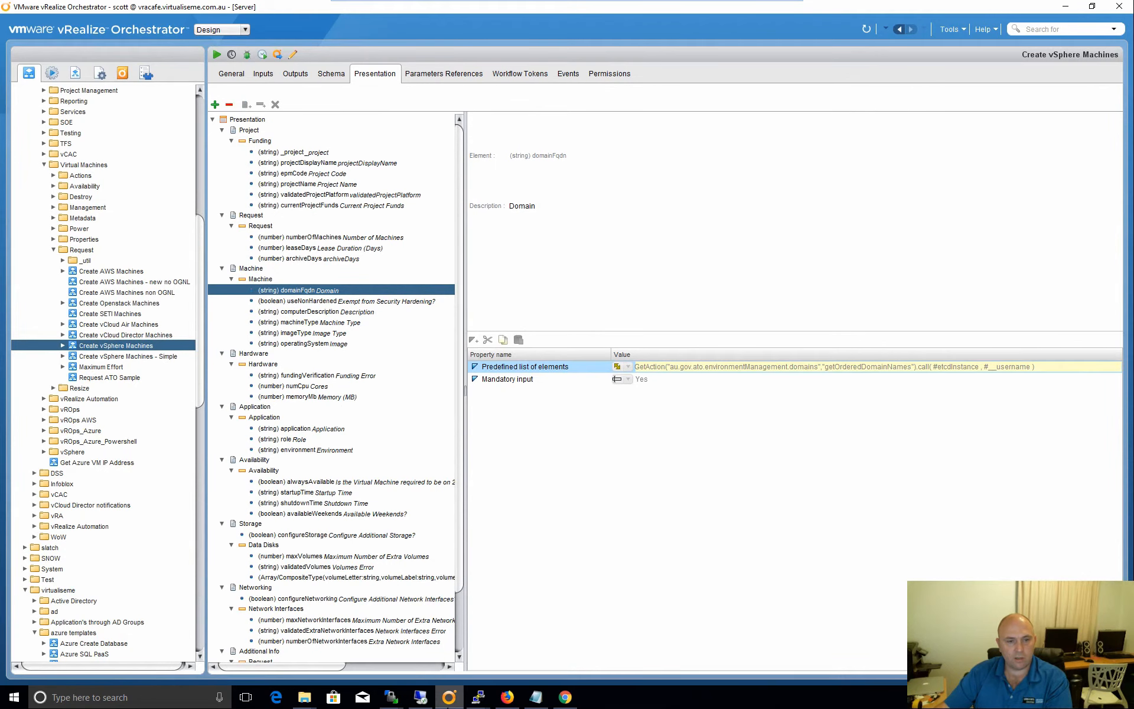
left_click(507, 697)
scroll(168, 370, "down", 1)
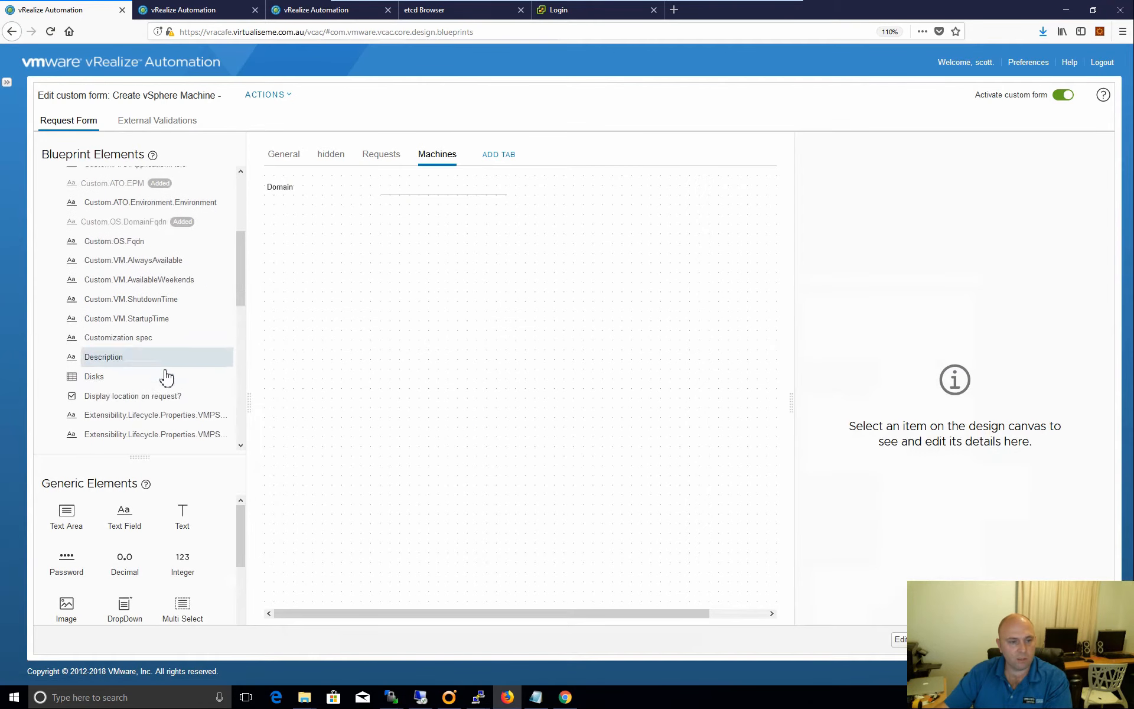
scroll(154, 355, "down", 2)
left_click_drag(92, 247, 360, 244)
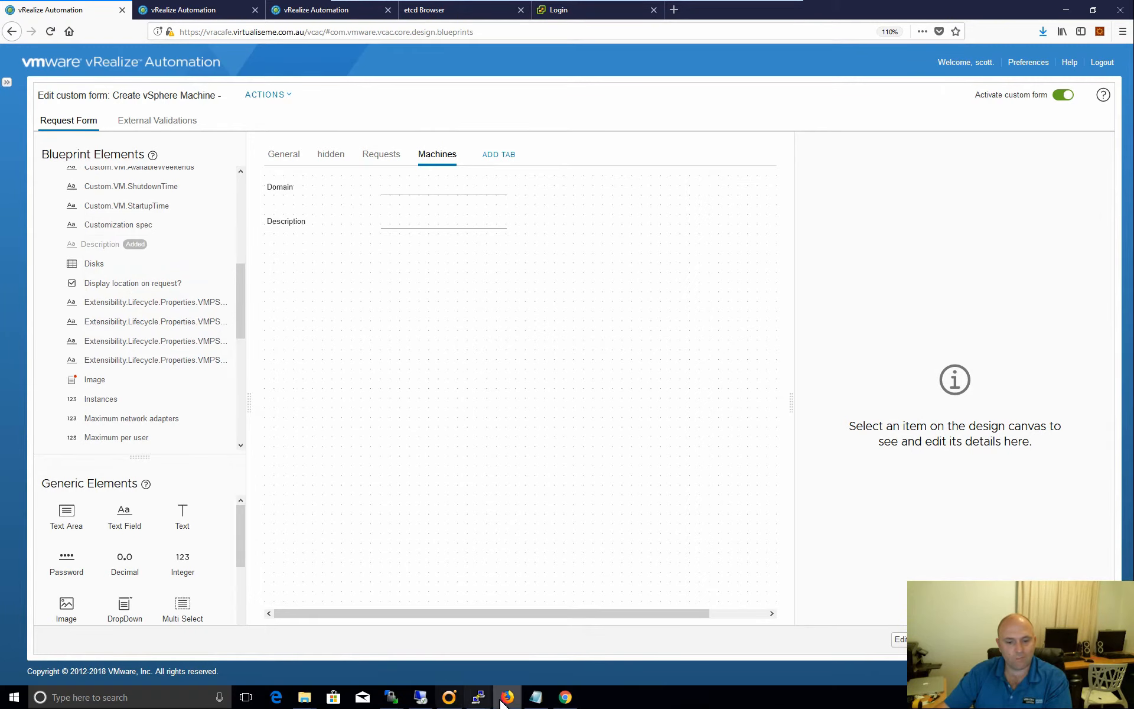
Recheck the machine inputs in Orchestrator, then add a generic text area below Description and select it.
left_click(448, 697)
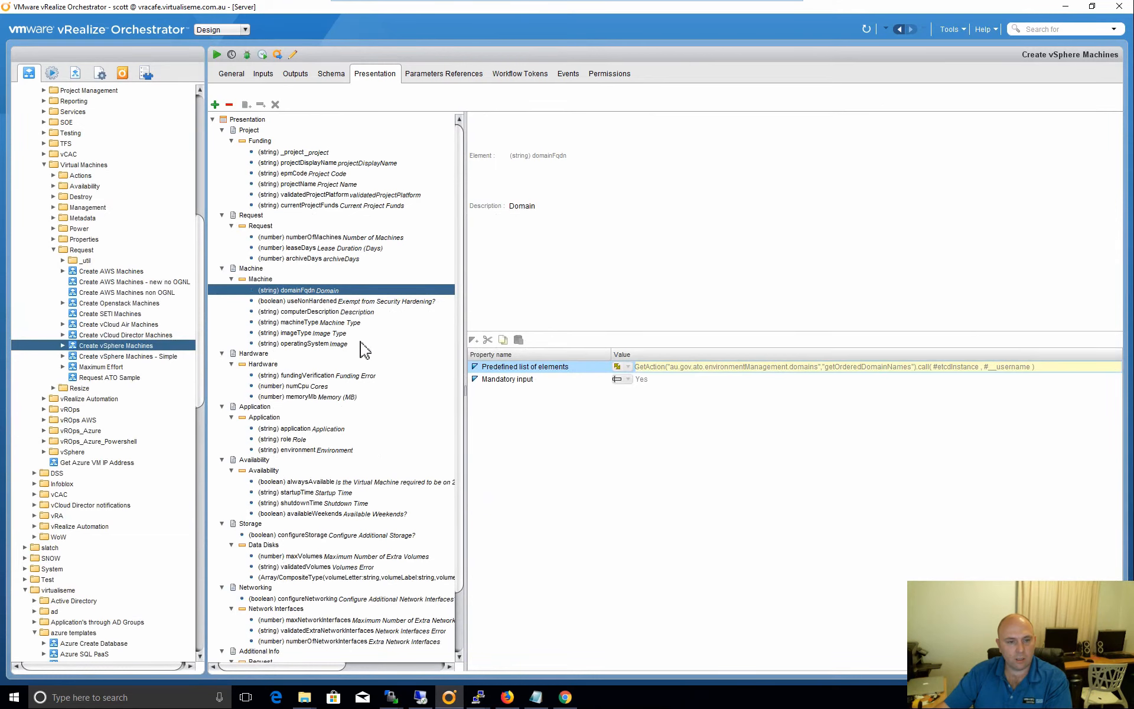
left_click(1067, 7)
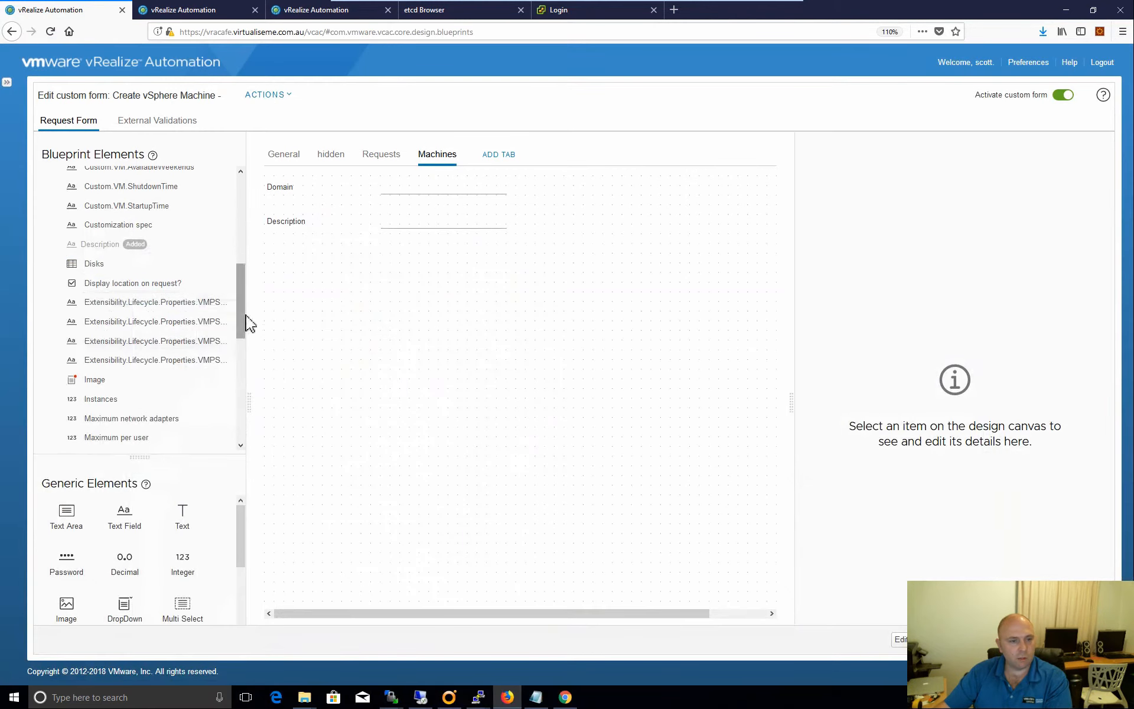
left_click_drag(245, 321, 269, 223)
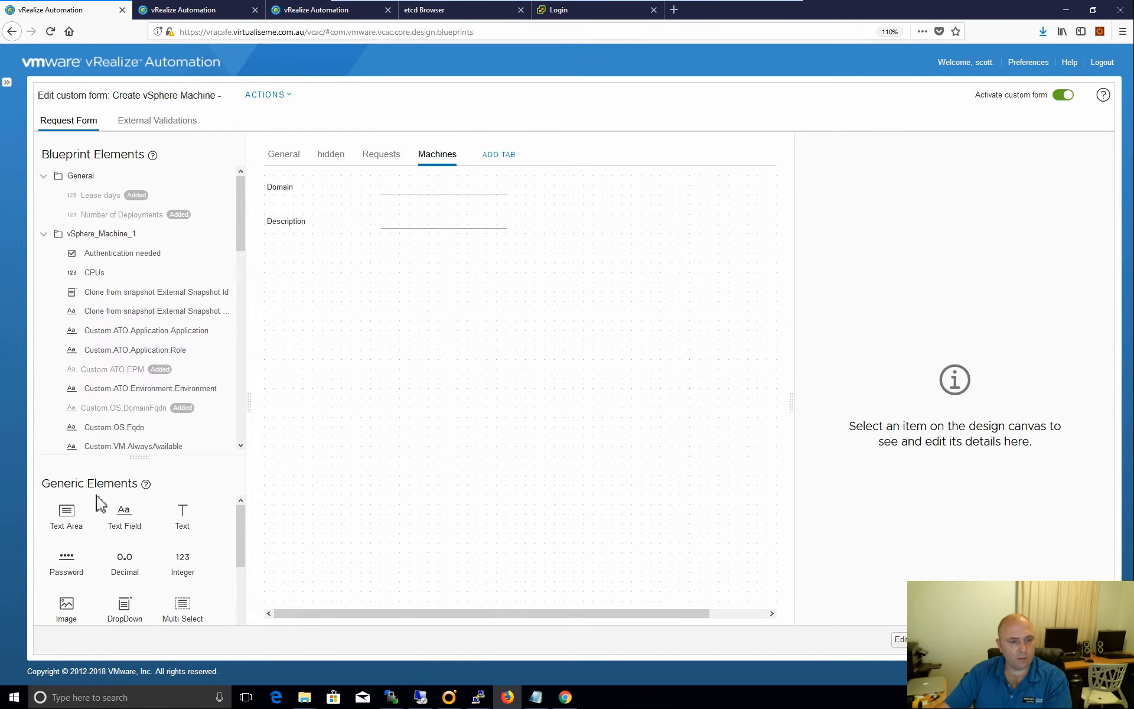
left_click_drag(76, 530, 324, 292)
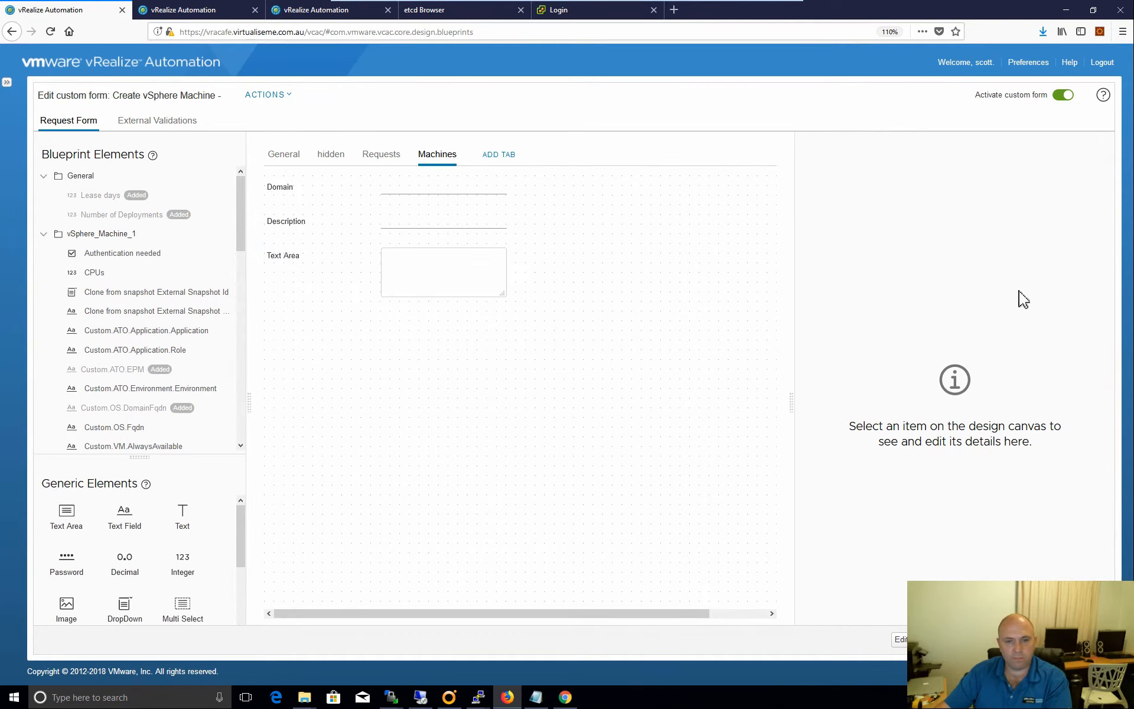
left_click(310, 260)
Try the Text Field display type on the new text area and look through its default value sources.
left_click(939, 278)
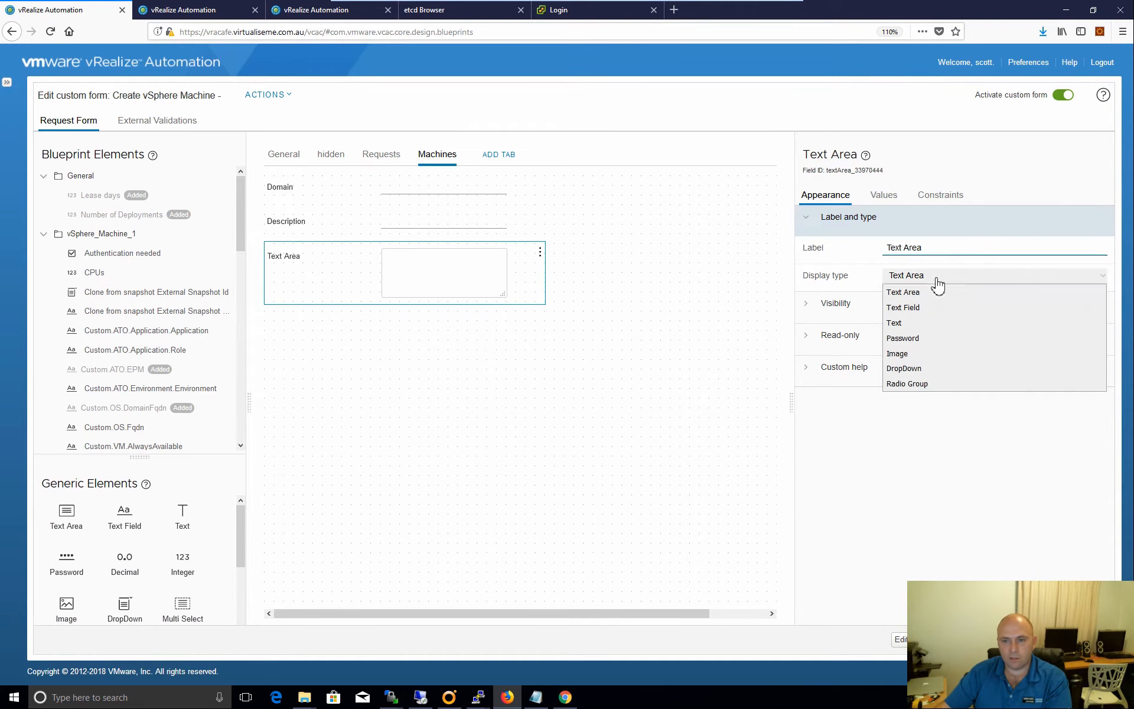
left_click(908, 310)
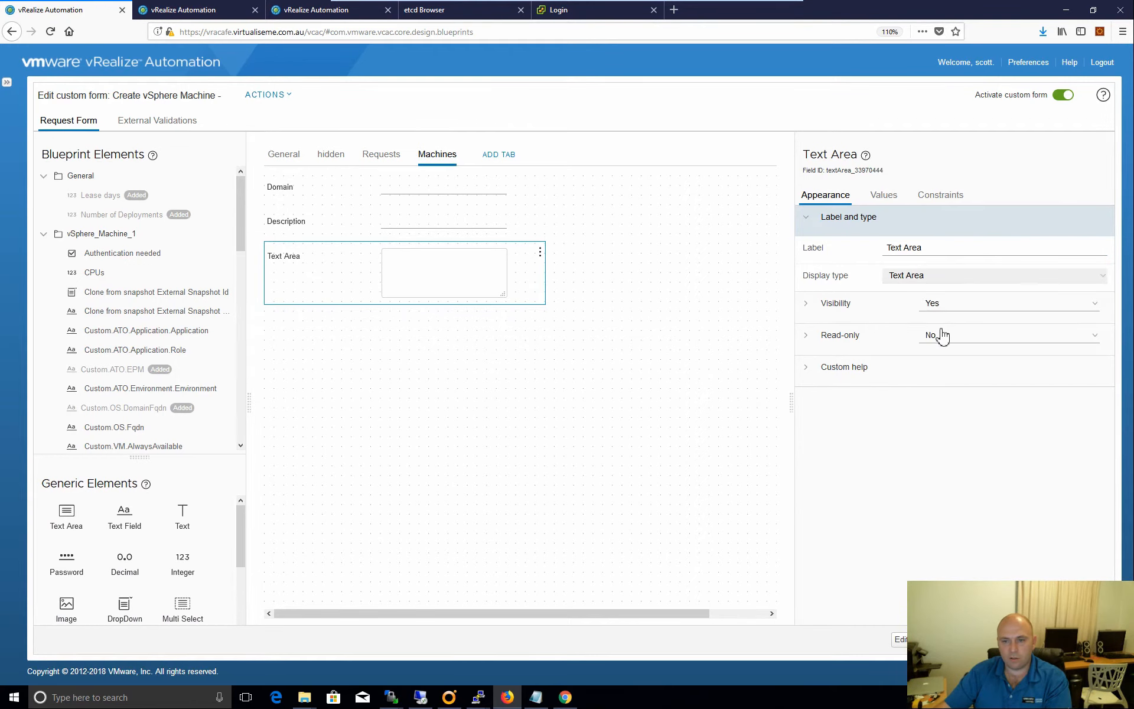
left_click(898, 205)
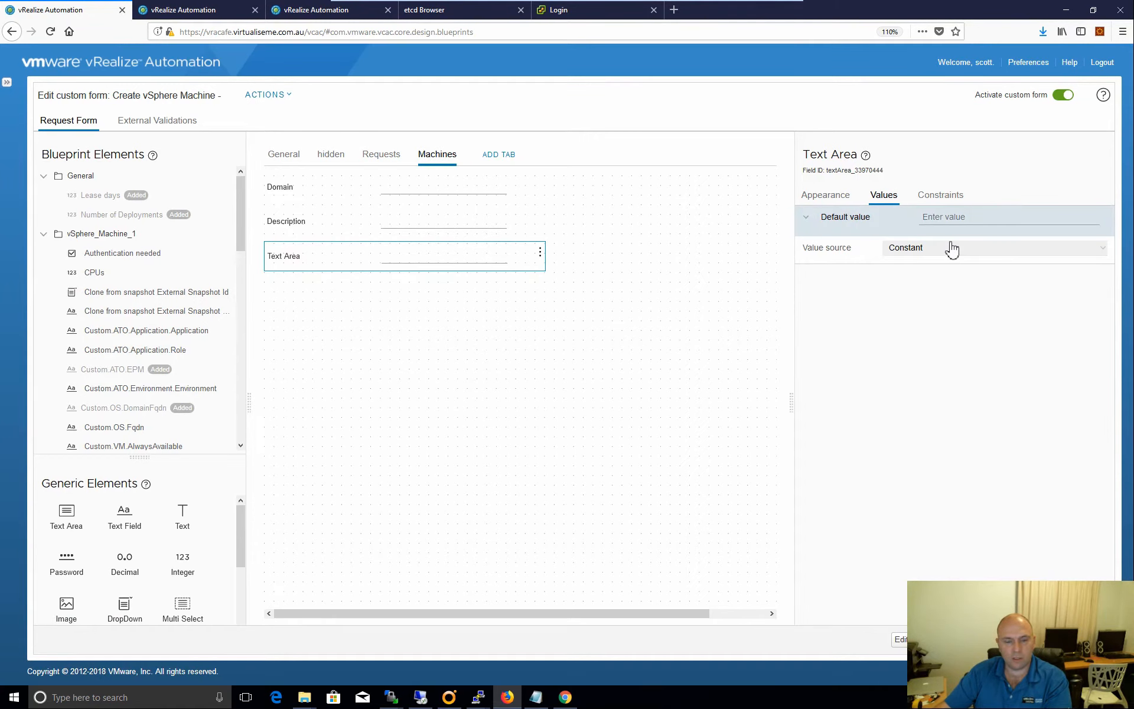
left_click(924, 253)
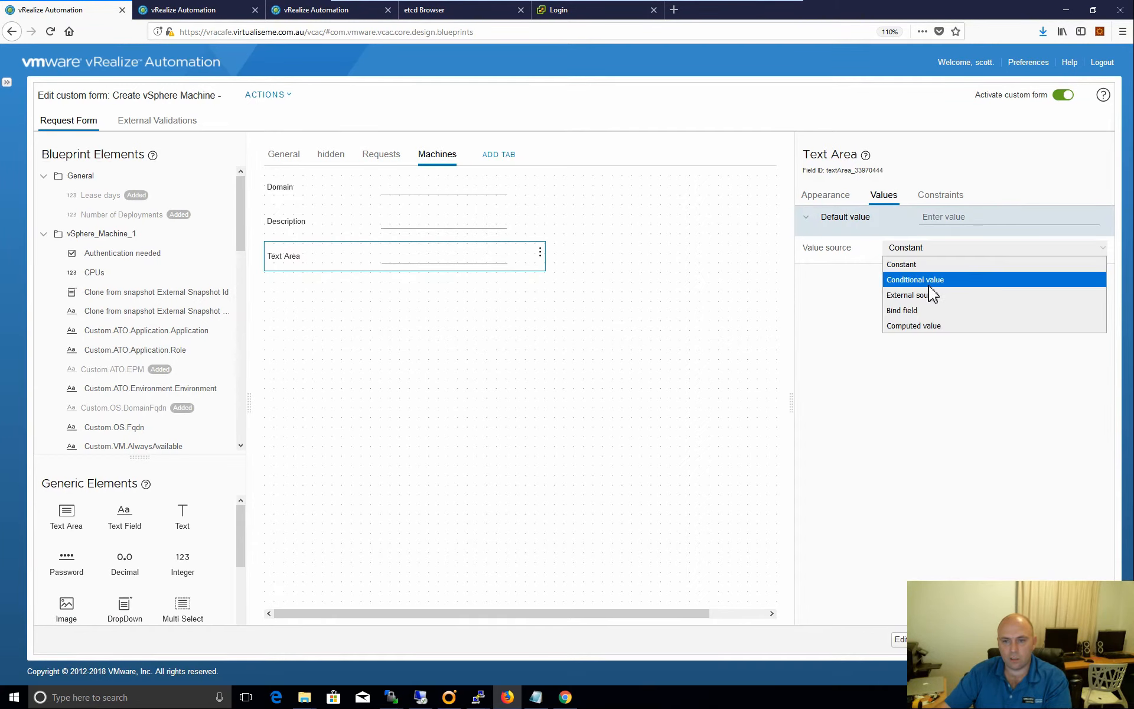
left_click(939, 254)
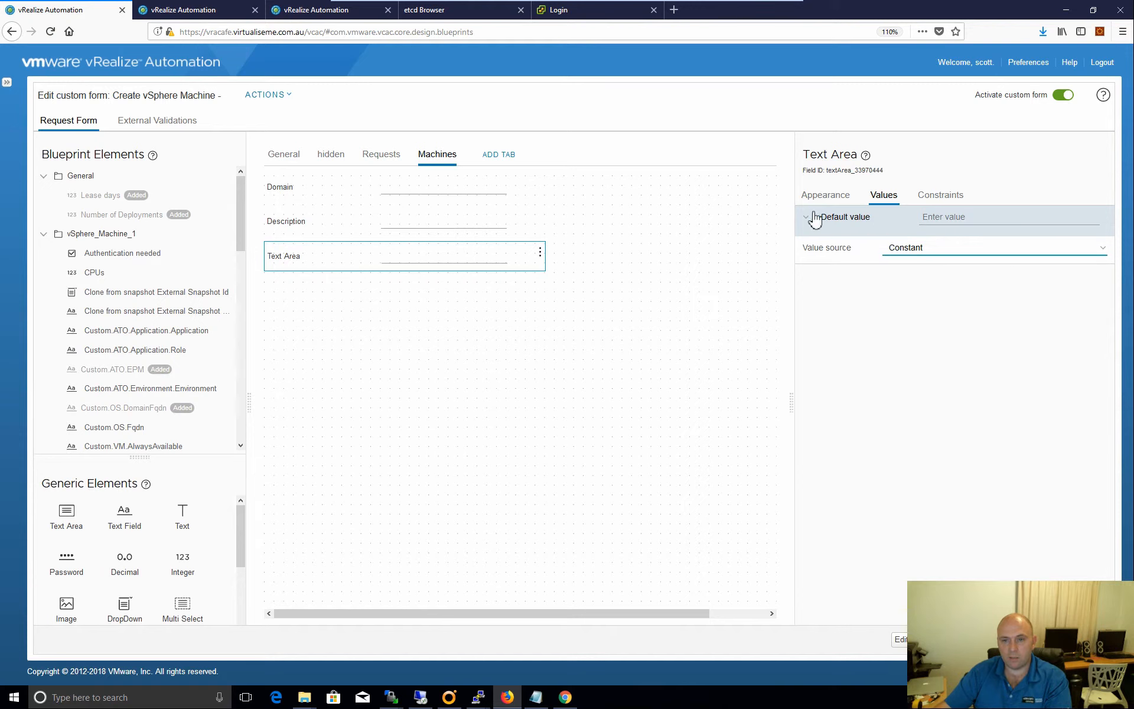
Set the new element's display type to DropDown and check the corresponding input in the Orchestrator workflow.
left_click(825, 196)
left_click(913, 276)
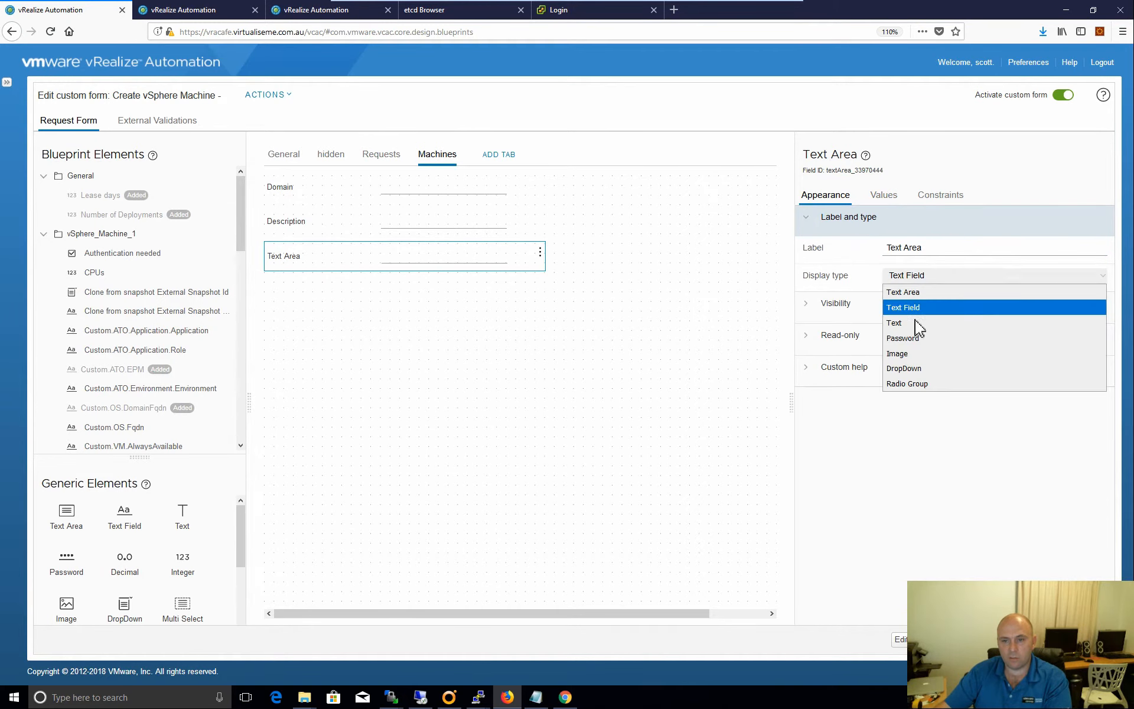
left_click(903, 368)
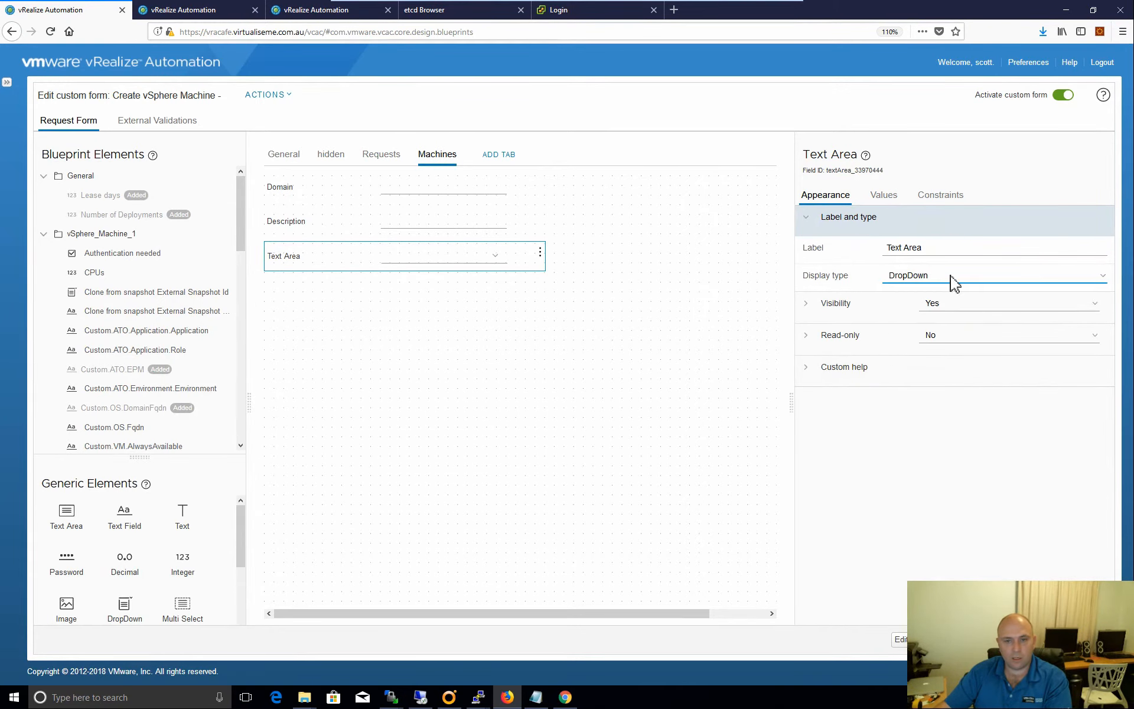
left_click(456, 705)
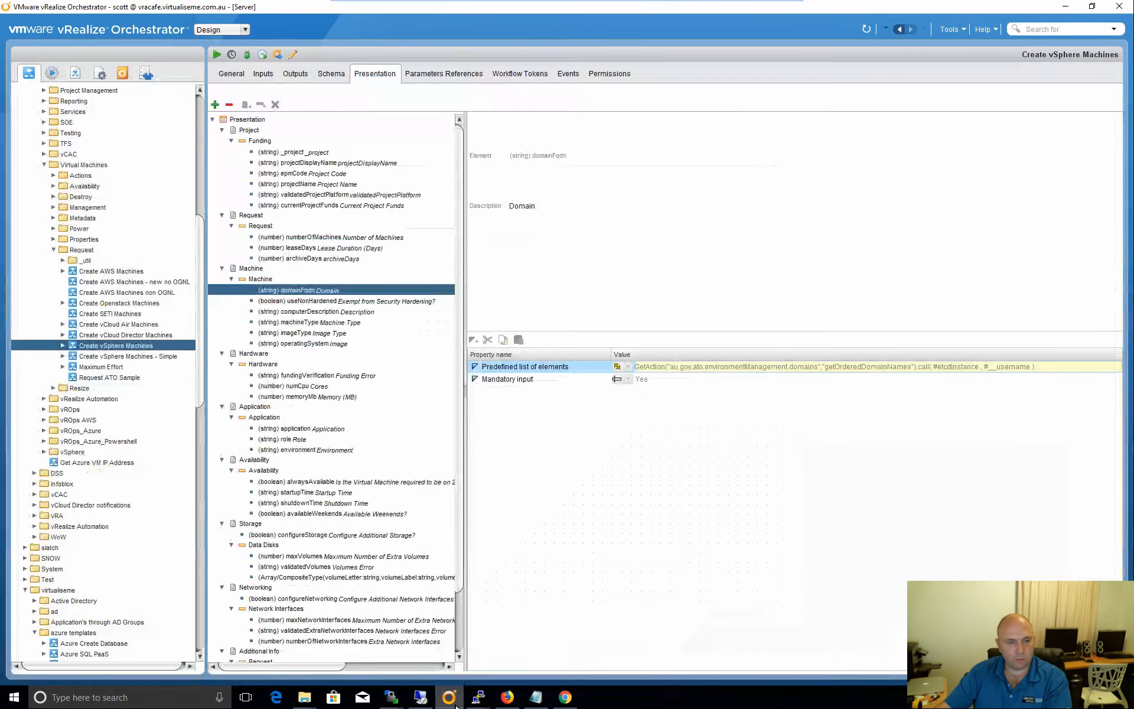
left_click(456, 706)
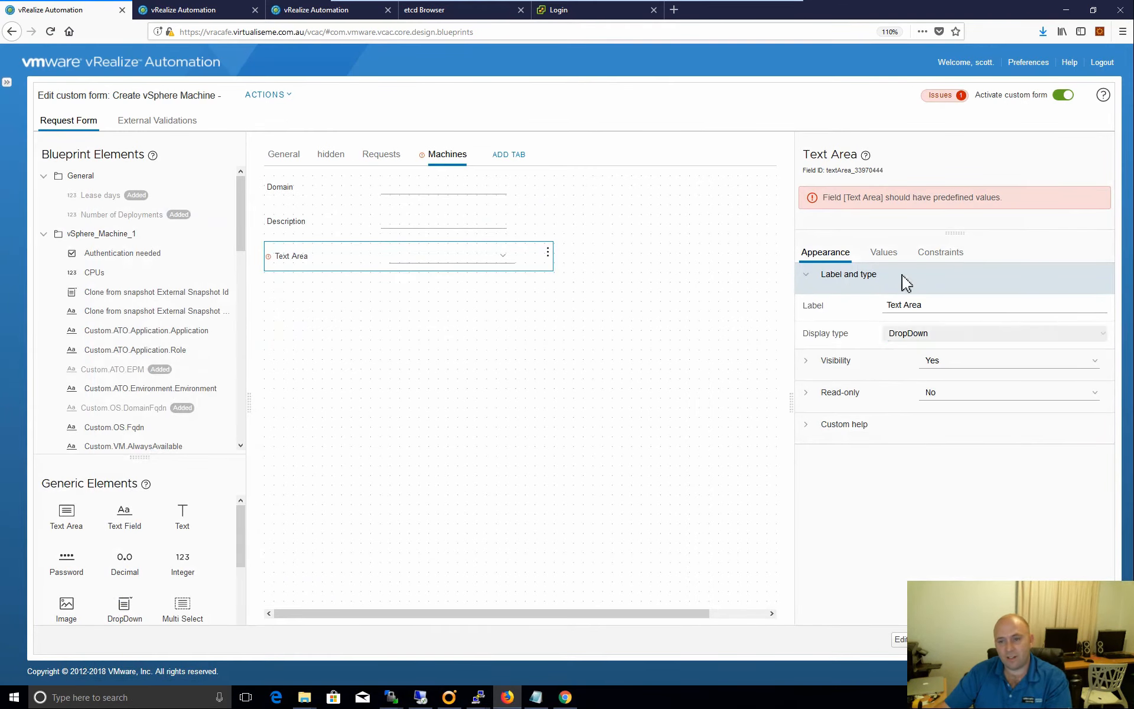
Define the dropdown's constant value options as Server|Server,Workstation|Workstation.
left_click(882, 256)
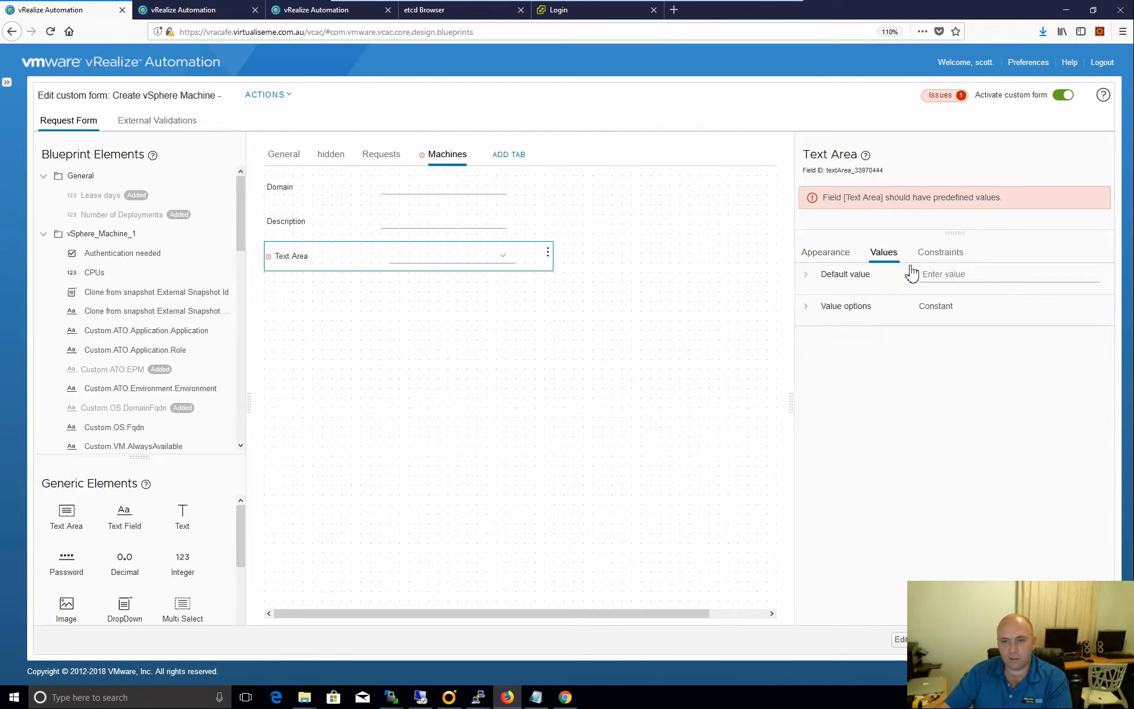
left_click(812, 307)
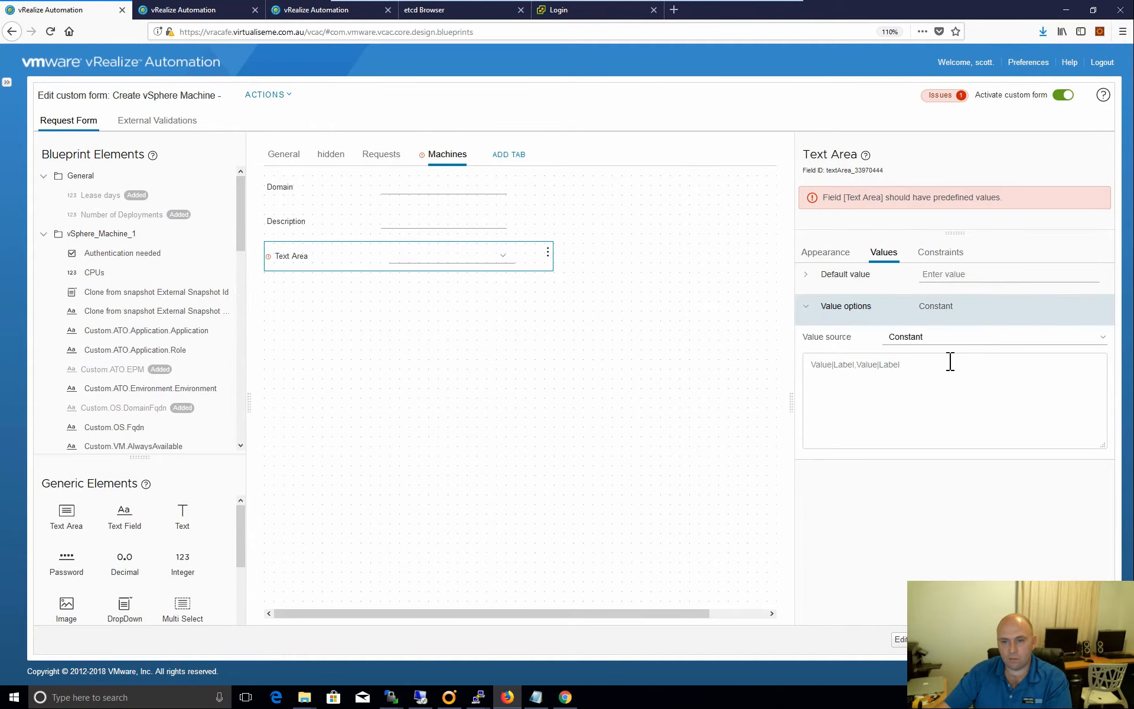
left_click(865, 377)
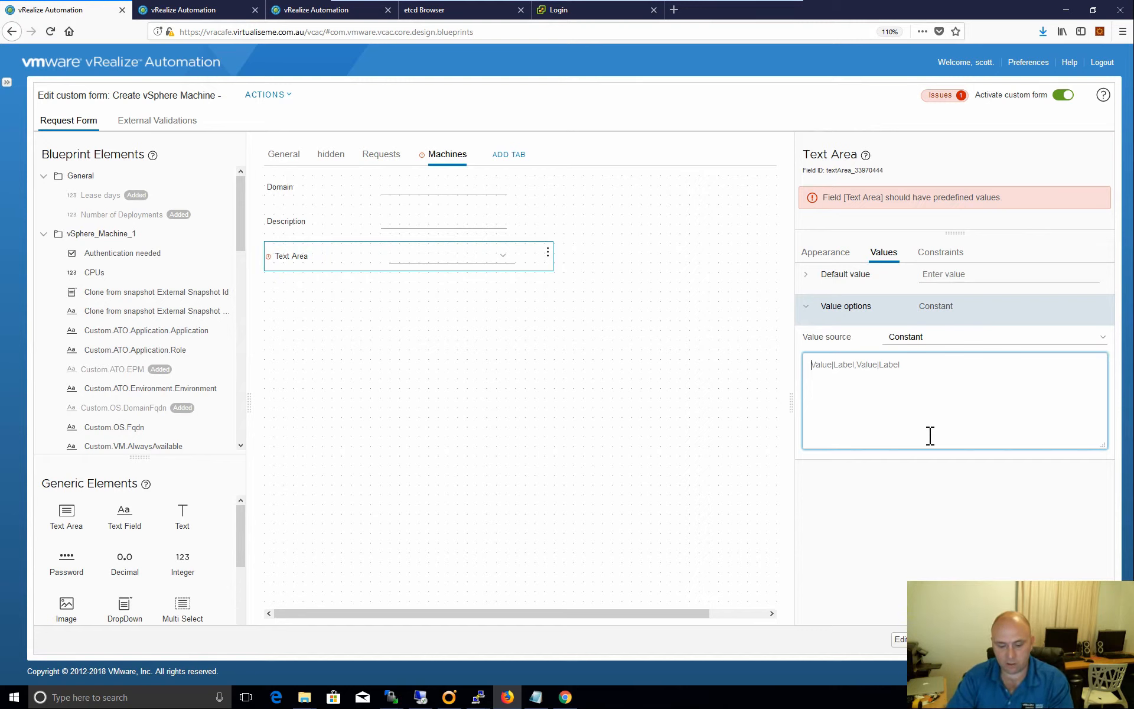
type("Server")
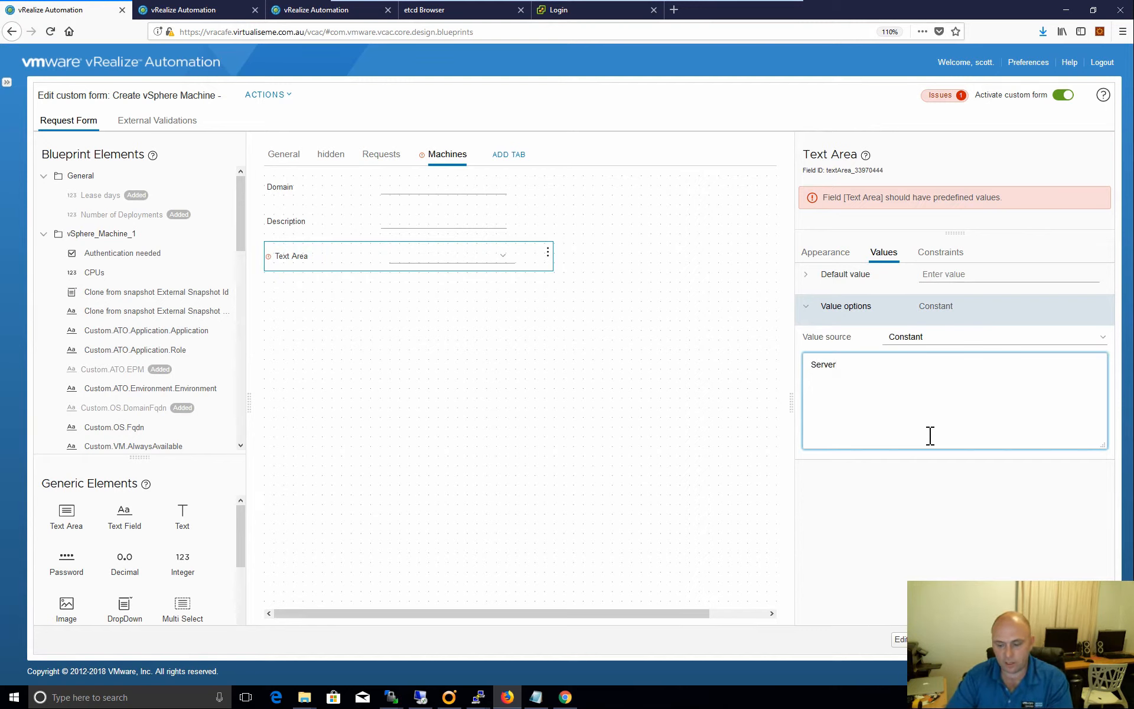
type("|Server,Work")
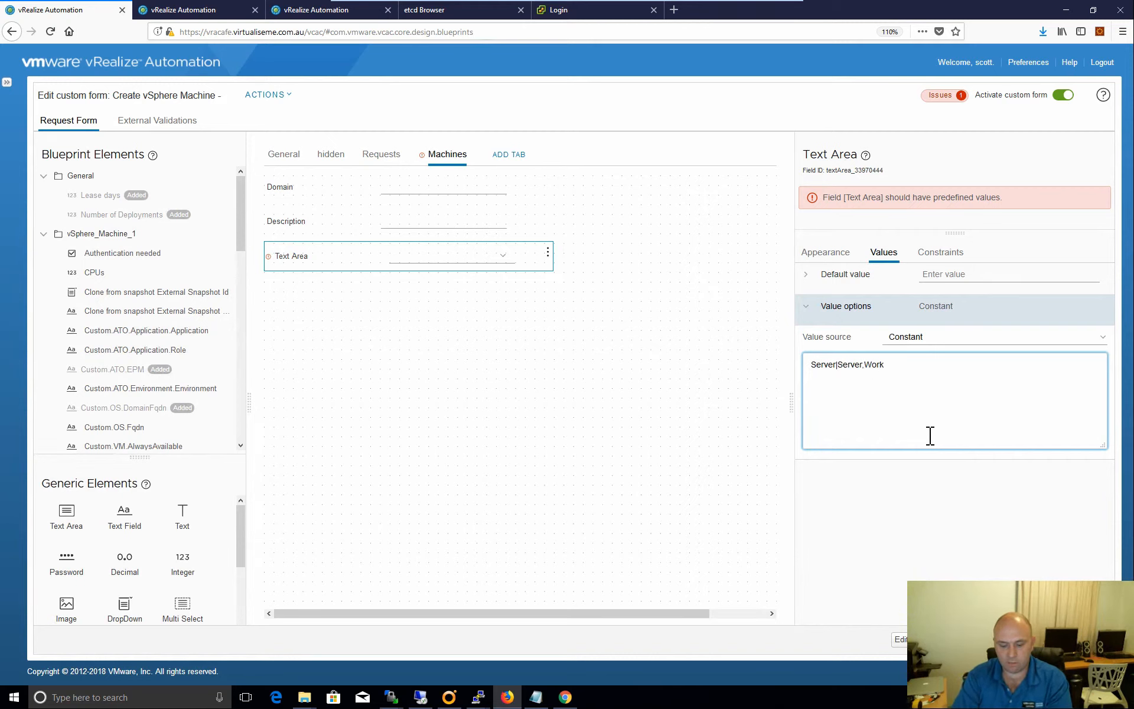
type("St")
type("tatio")
type("n")
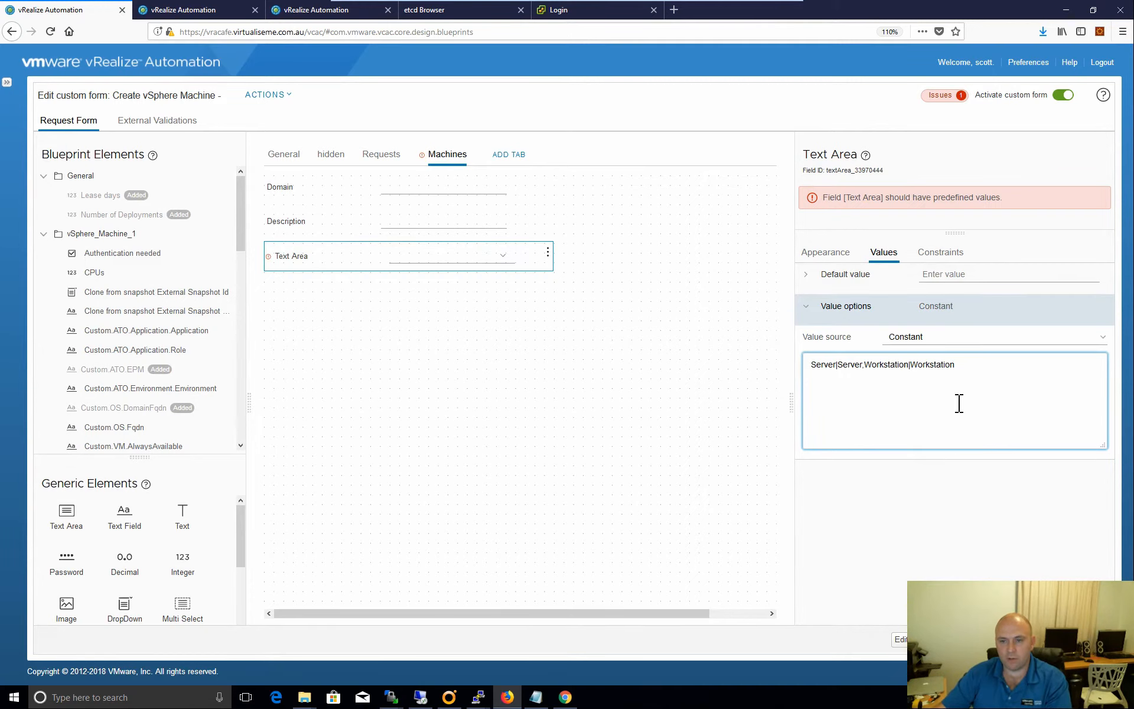
left_click(972, 264)
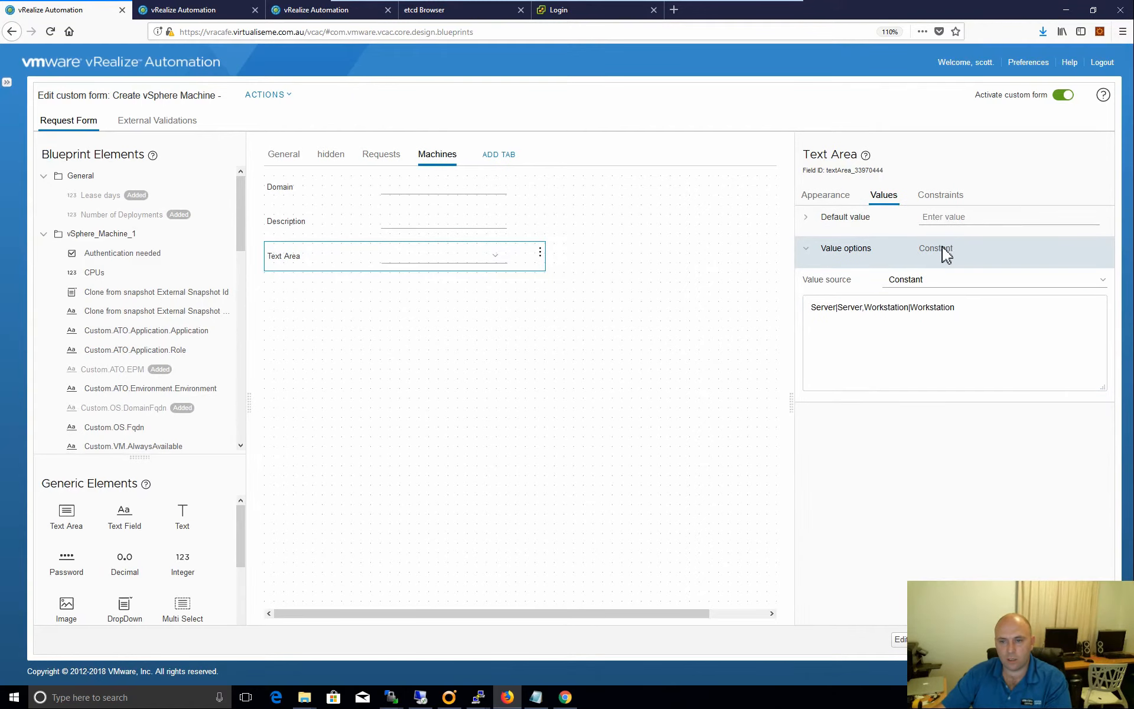
Make the new dropdown a required field.
left_click(942, 197)
left_click(939, 232)
left_click(953, 245)
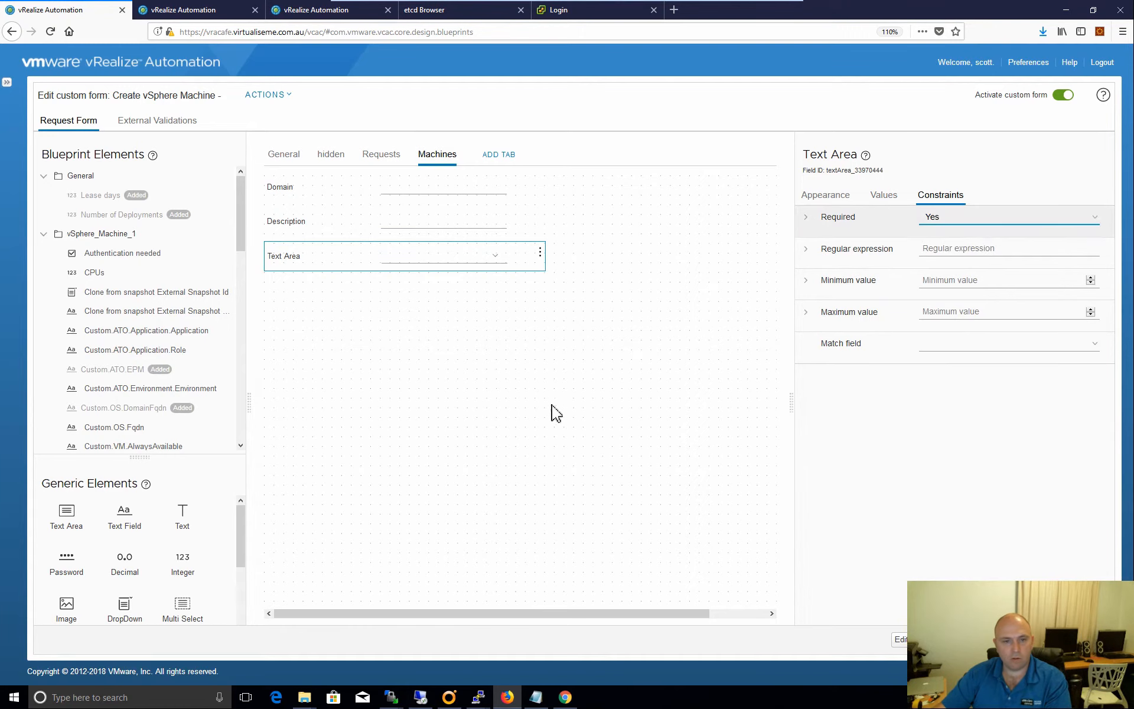
left_click(554, 413)
Check the input name in the Orchestrator workflow and label the dropdown Machine Type.
left_click(292, 264)
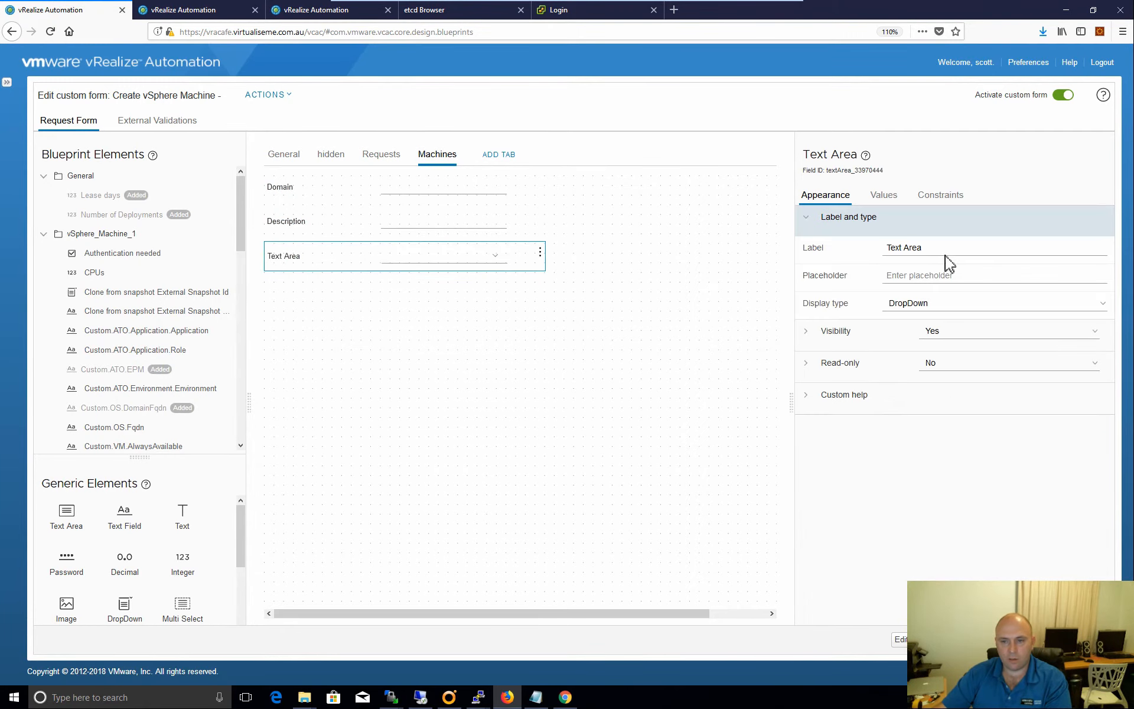
left_click(449, 697)
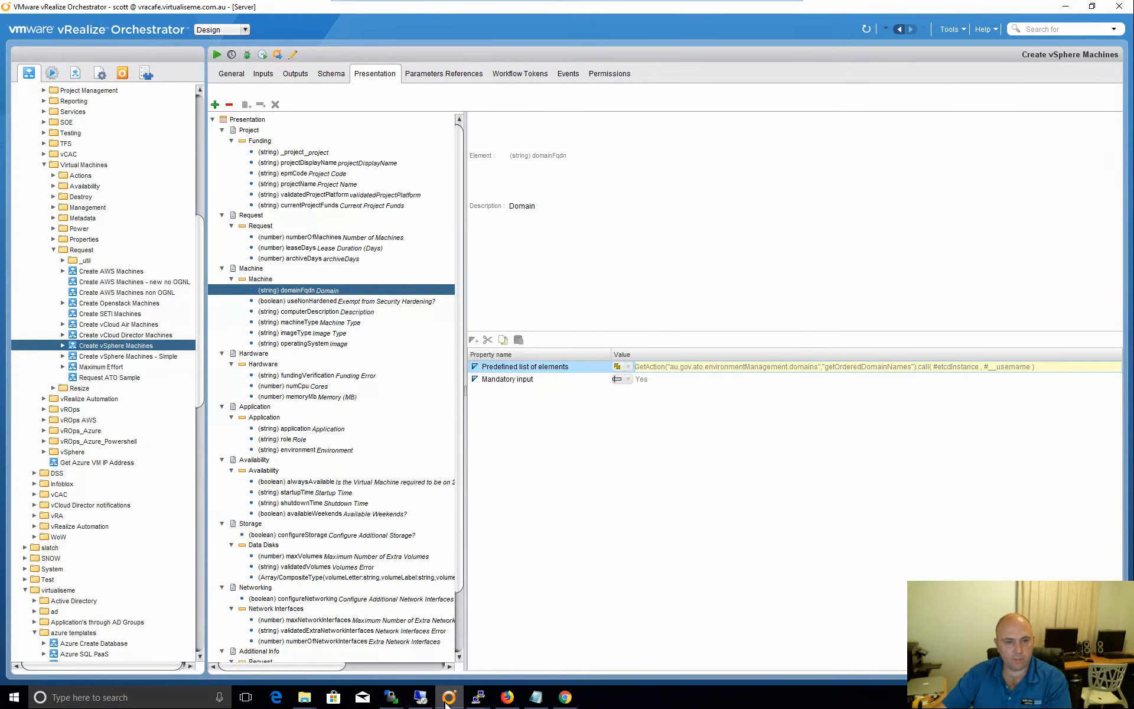
left_click(447, 700)
left_click(927, 251)
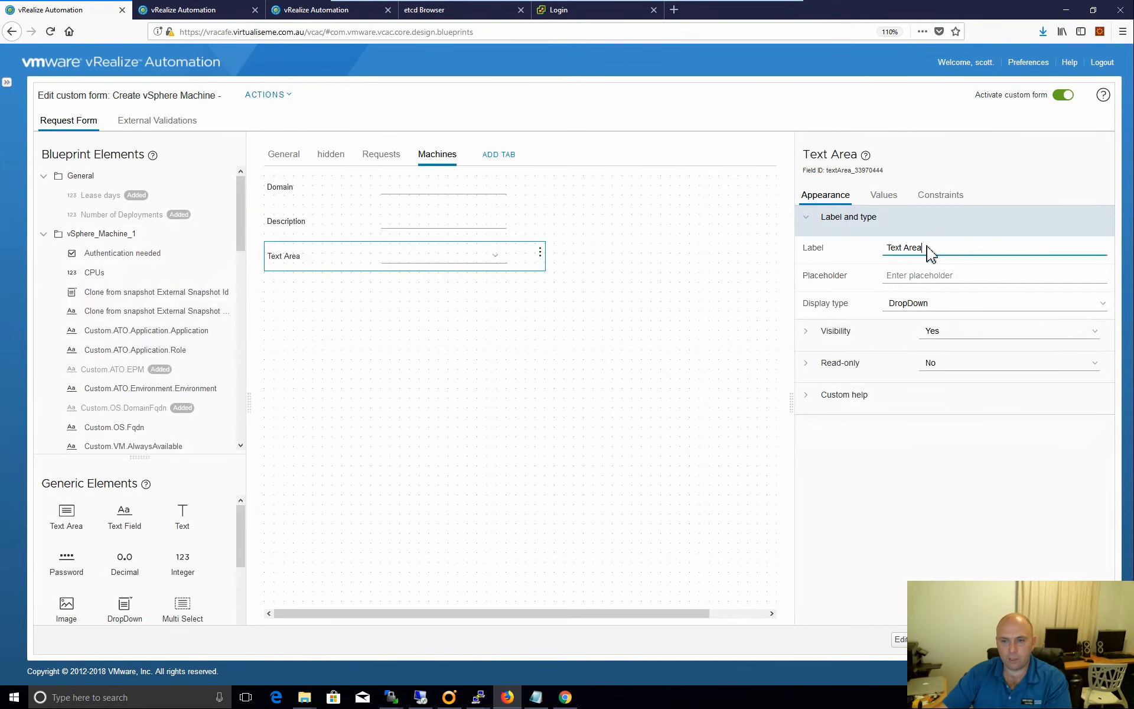
left_click_drag(932, 253, 822, 245)
type("Machi")
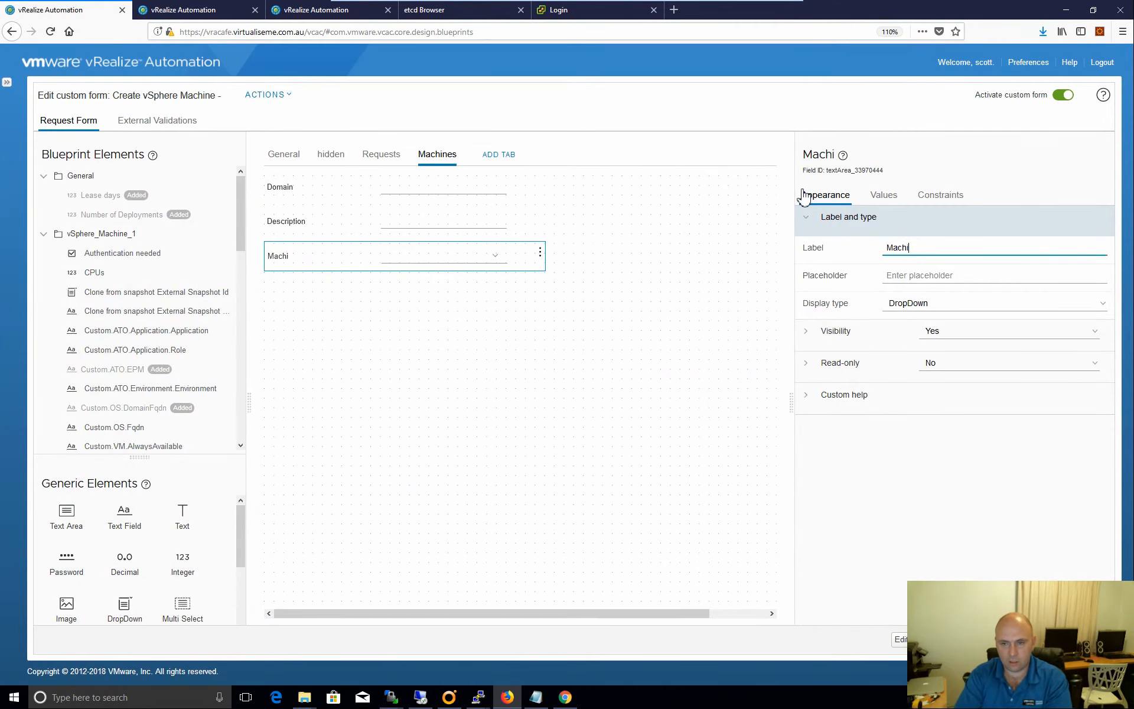
type("ne Type")
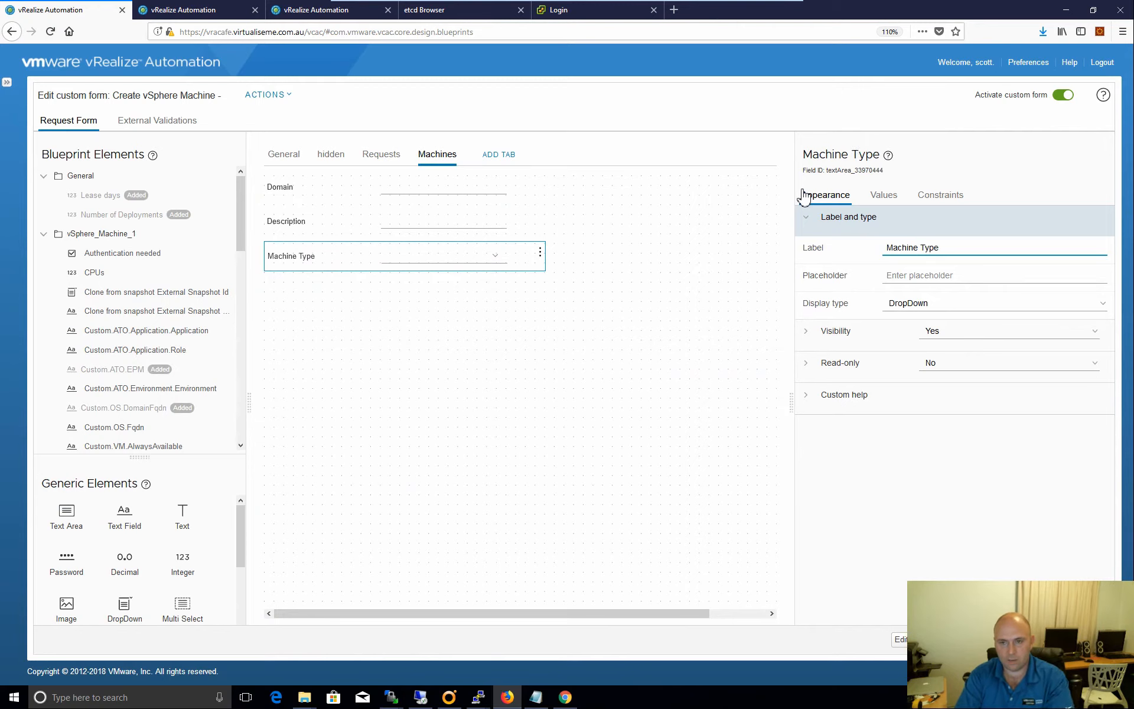
left_click(483, 360)
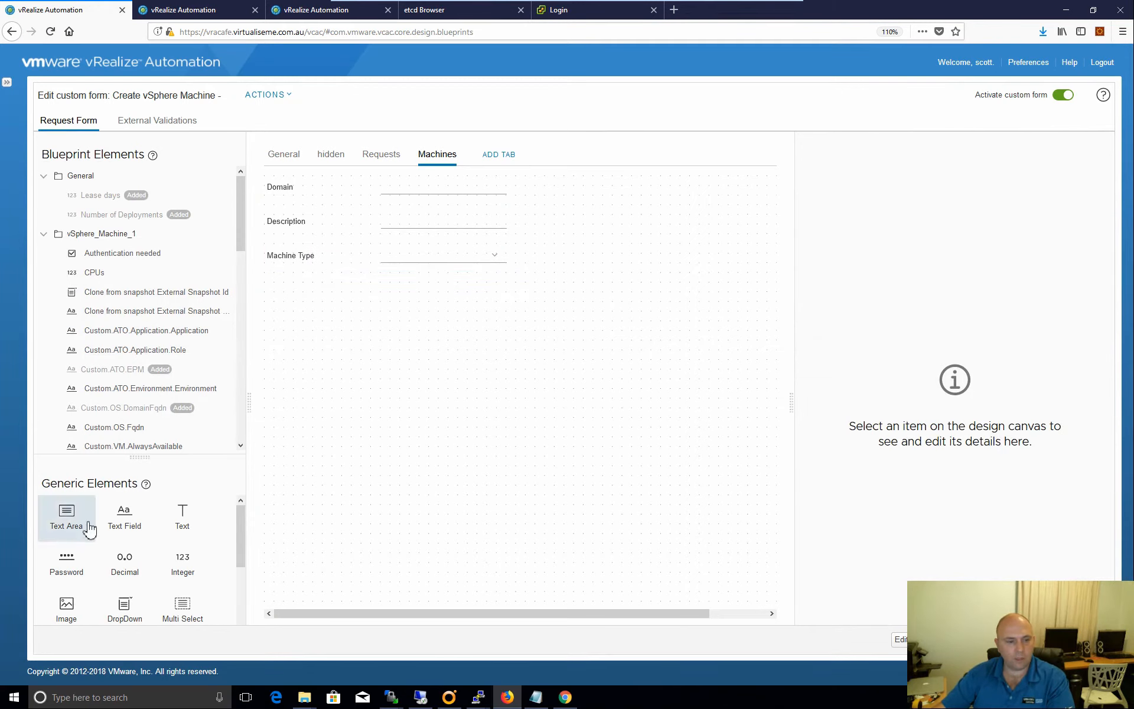
Add a generic text field below Machine Type and examine the imageType input's properties in the Orchestrator workflow presentation.
left_click_drag(151, 499, 328, 339)
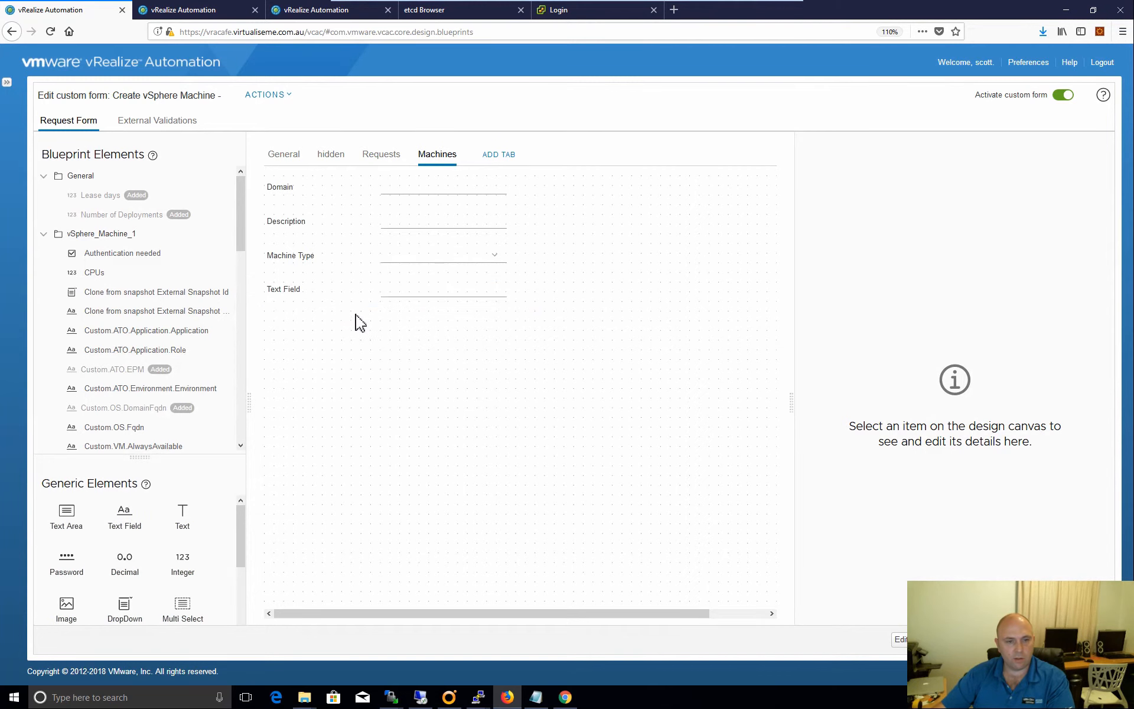
left_click(449, 697)
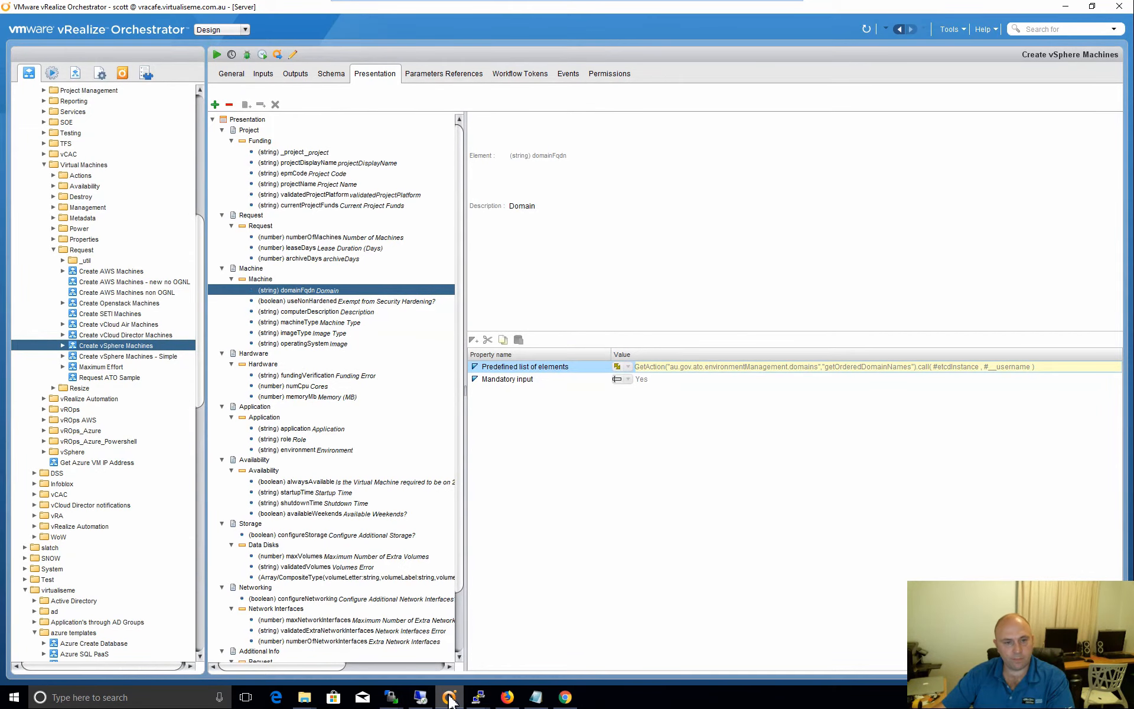
left_click(449, 698)
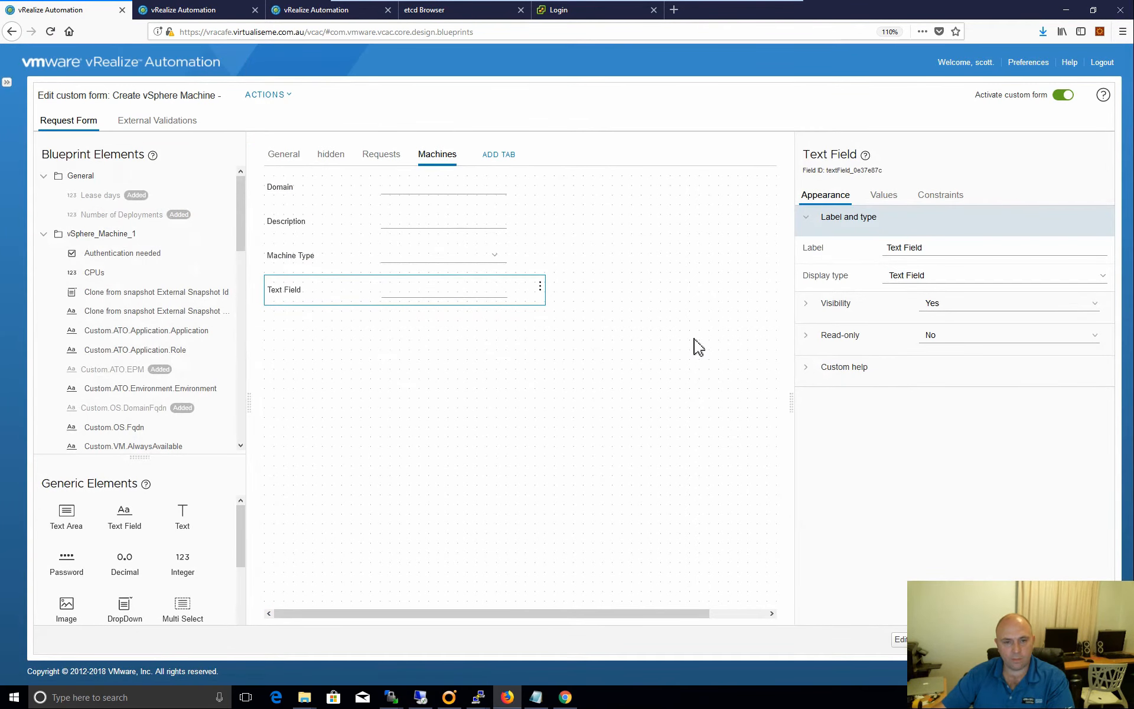
left_click(449, 697)
left_click(307, 335)
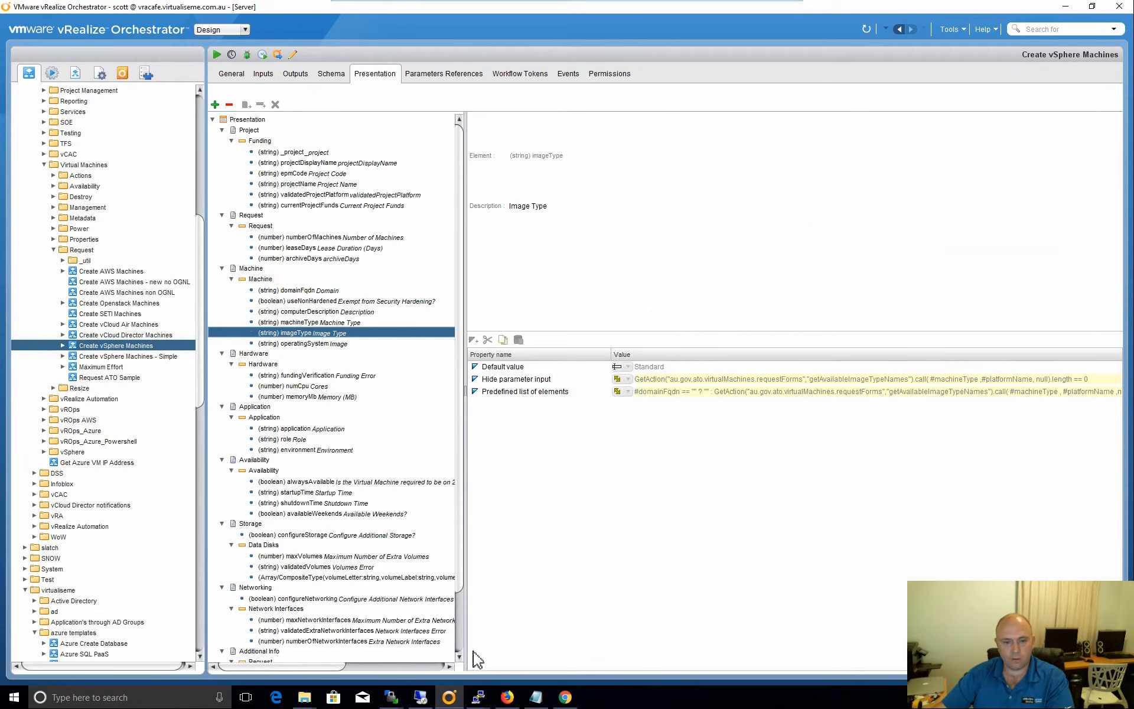
left_click(507, 698)
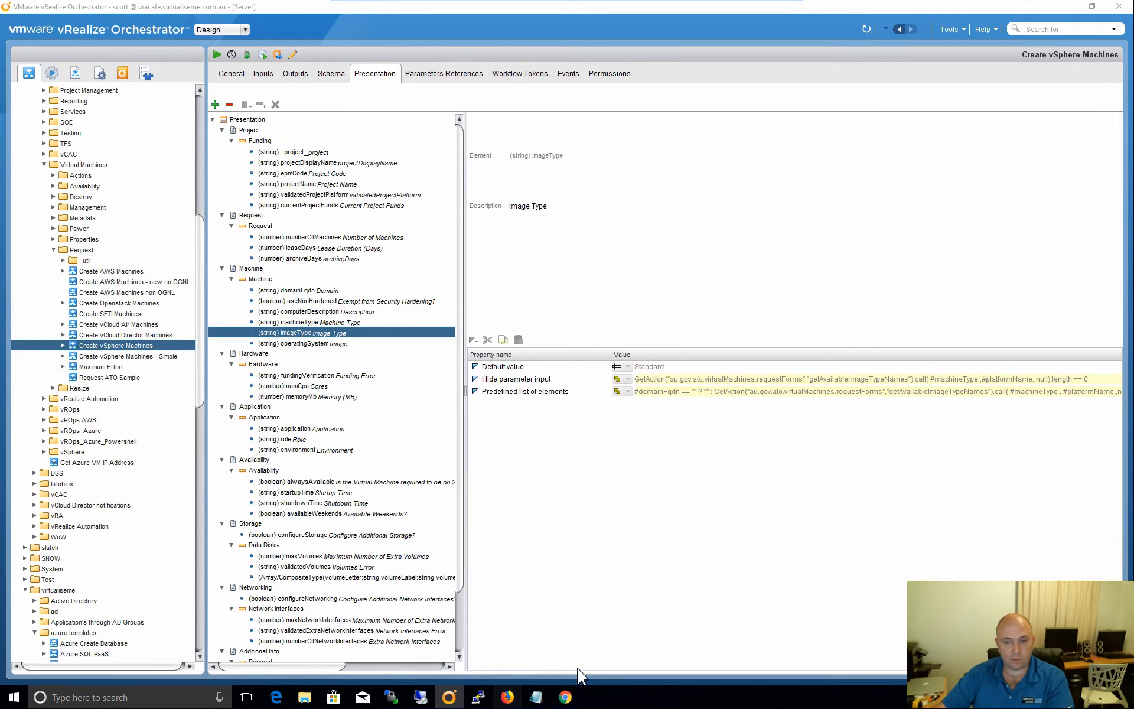
Set the Machine Type dropdown's default value to Server.
left_click(300, 257)
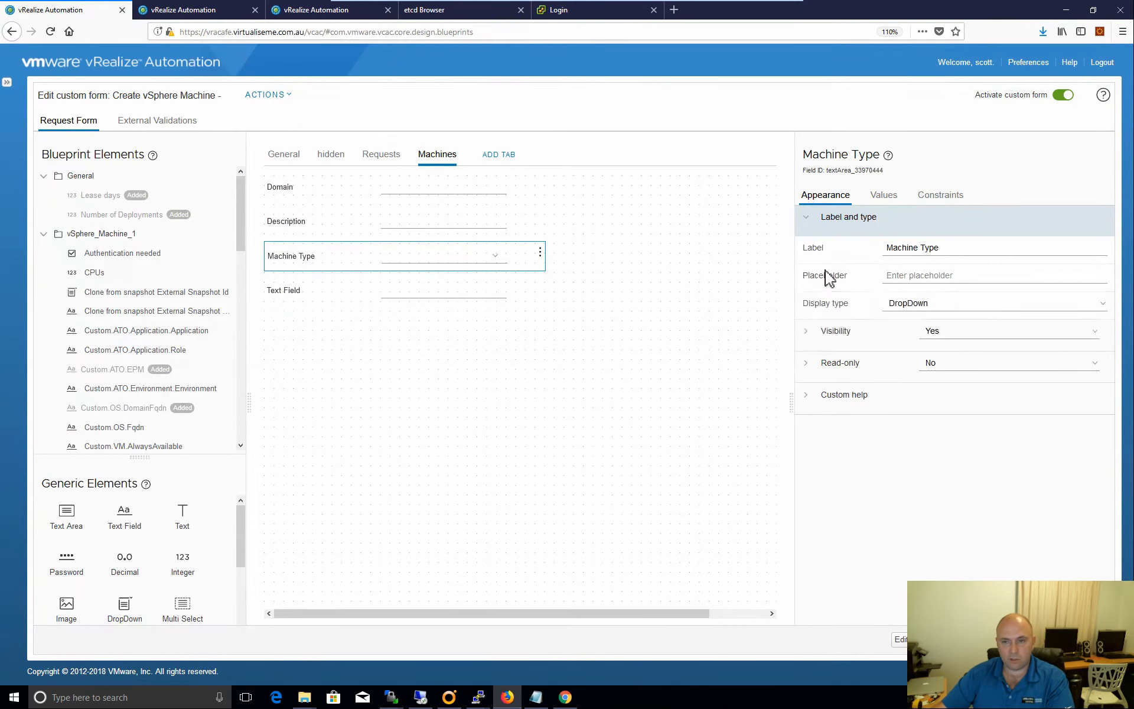
left_click(892, 197)
left_click(954, 219)
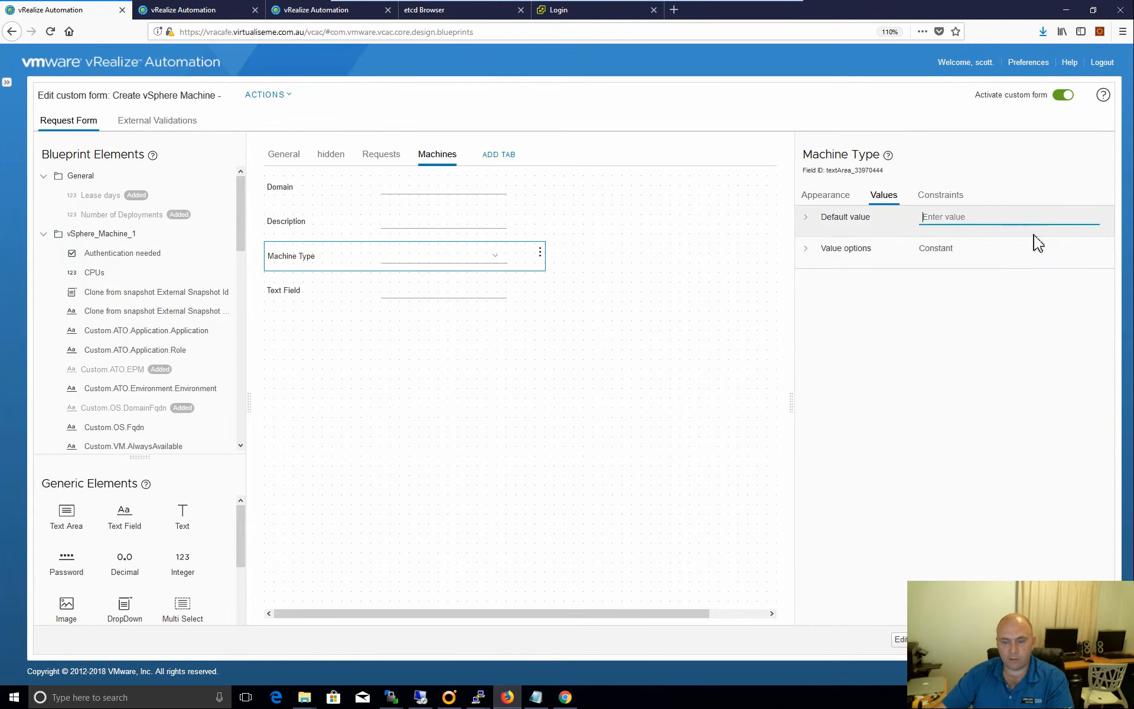
type("S")
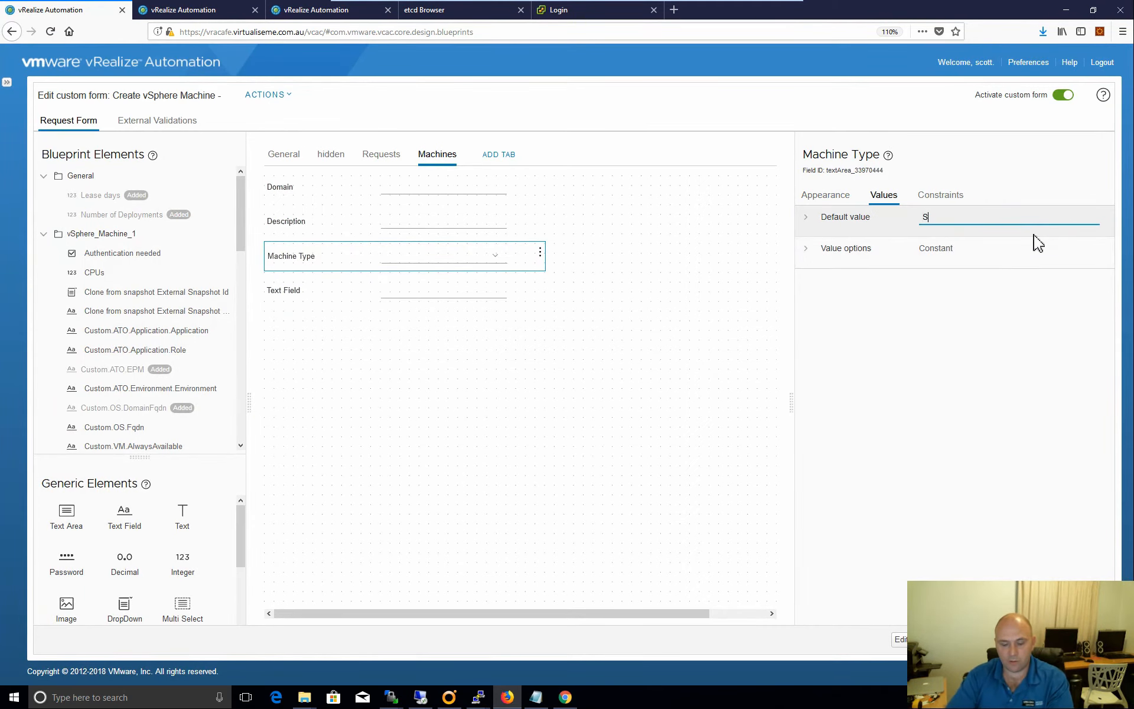
type("erver")
left_click(932, 373)
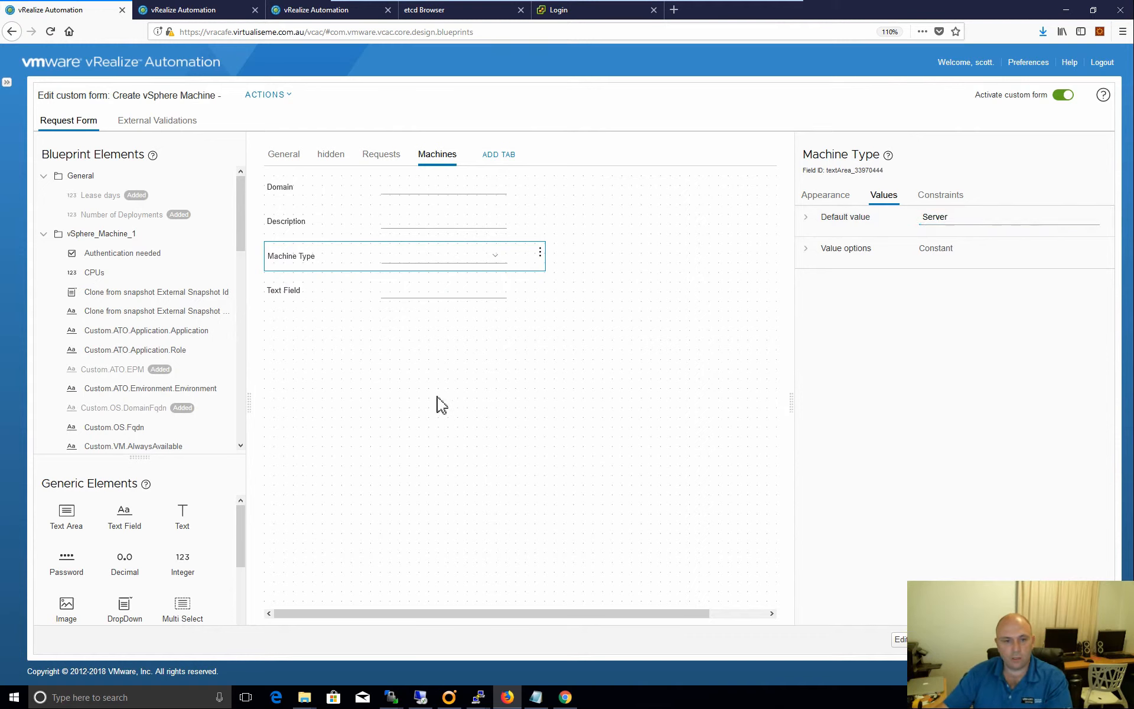
Label the new text field Image Type.
left_click(313, 293)
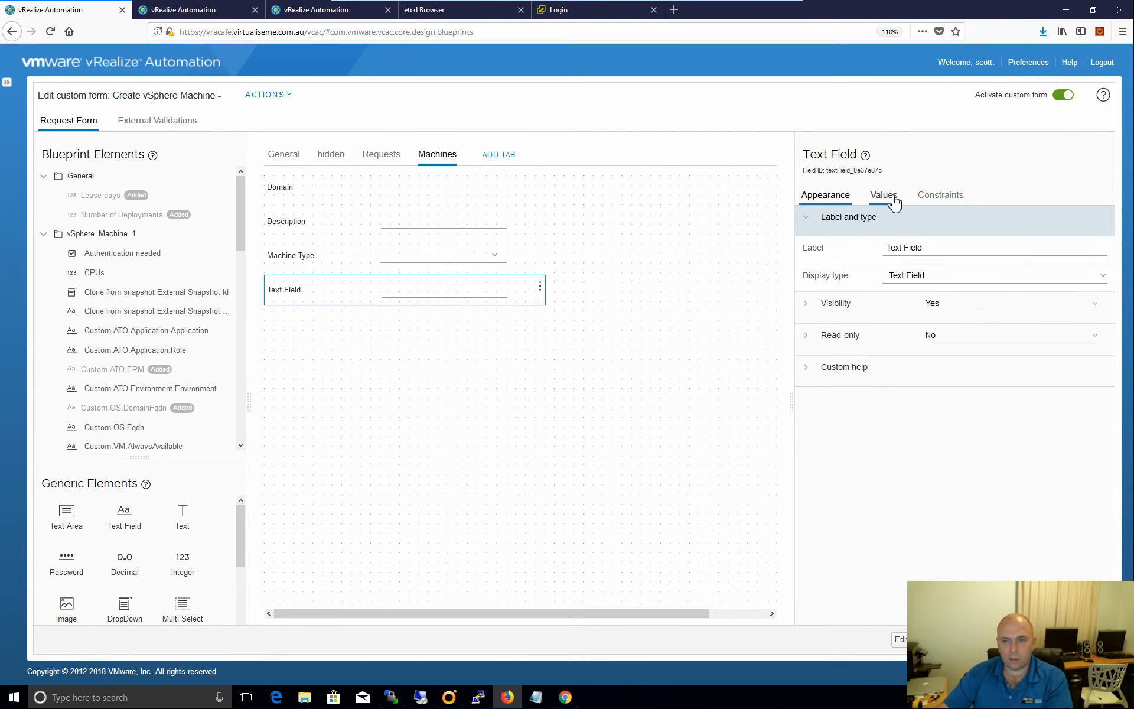
left_click_drag(947, 256, 876, 255)
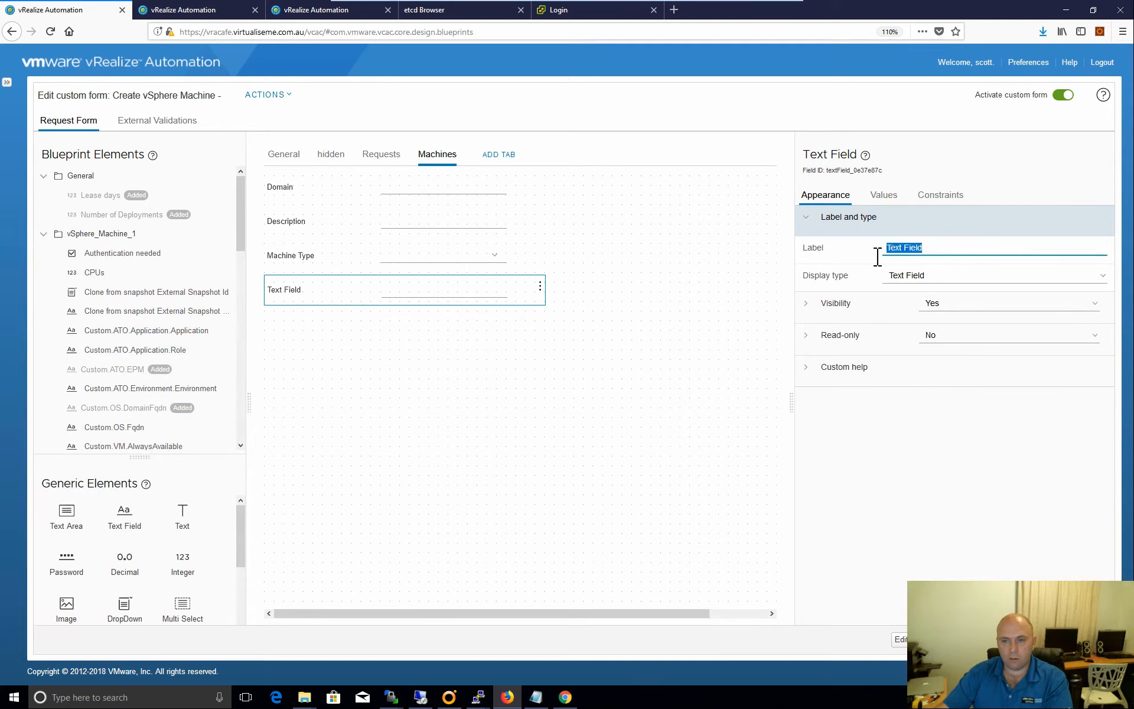
type("Image")
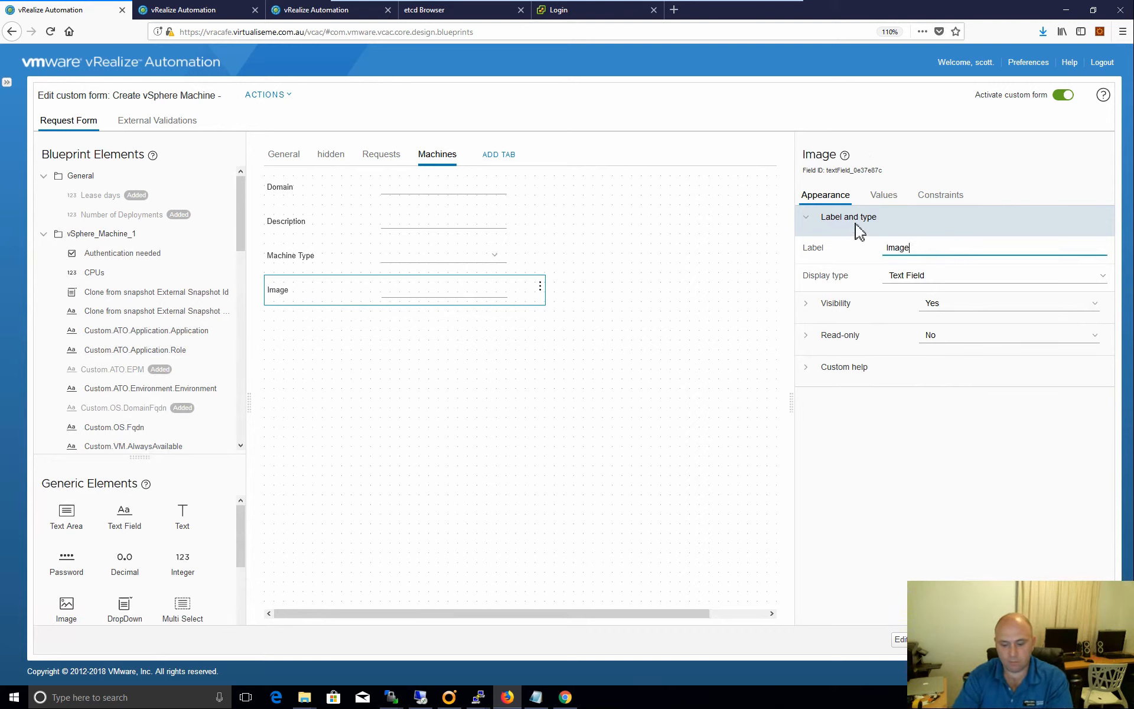
type(" Type")
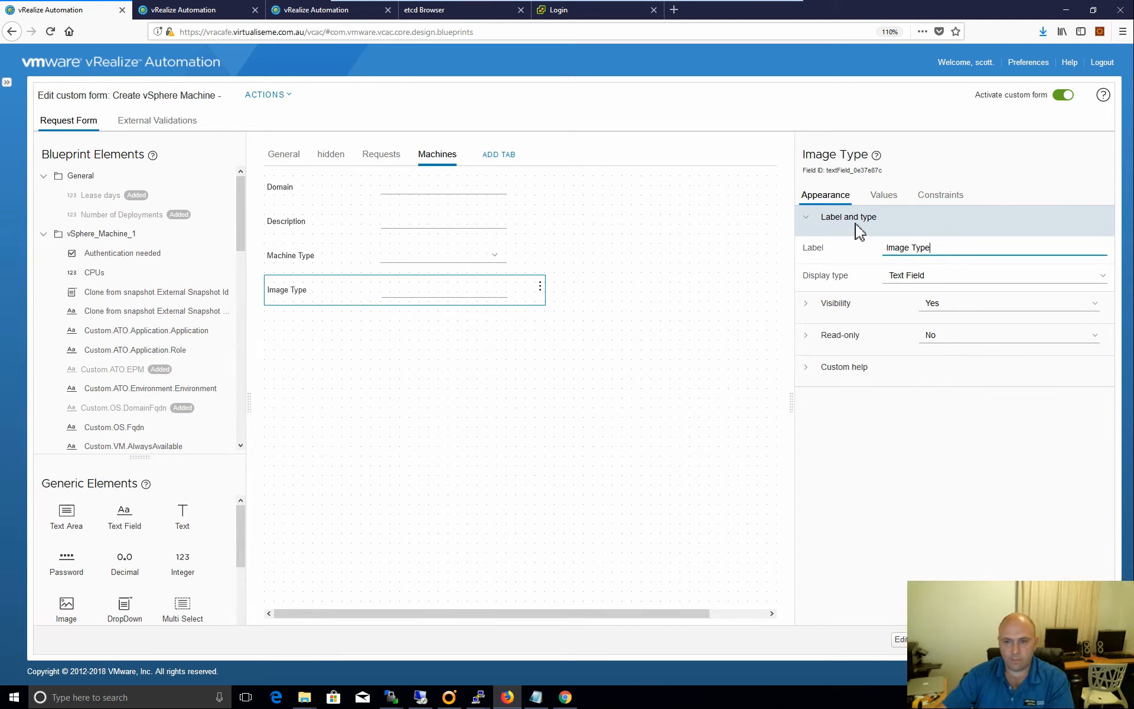
Change the Image Type field's display type to DropDown.
left_click(889, 196)
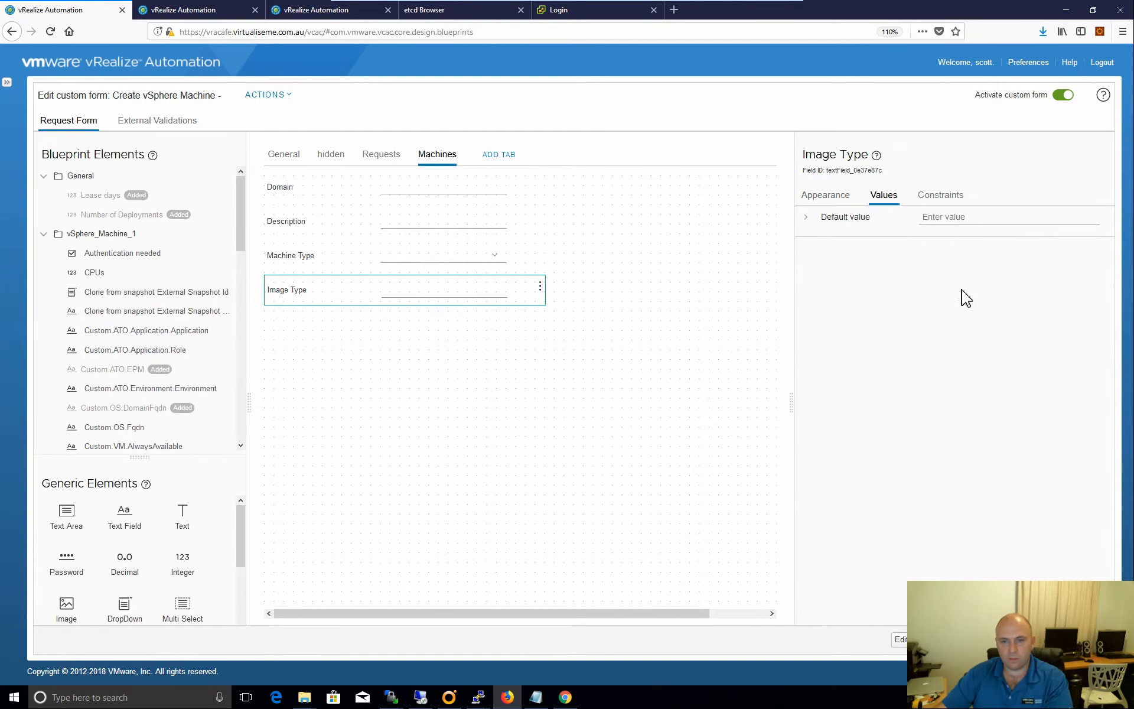
left_click(805, 217)
left_click(832, 196)
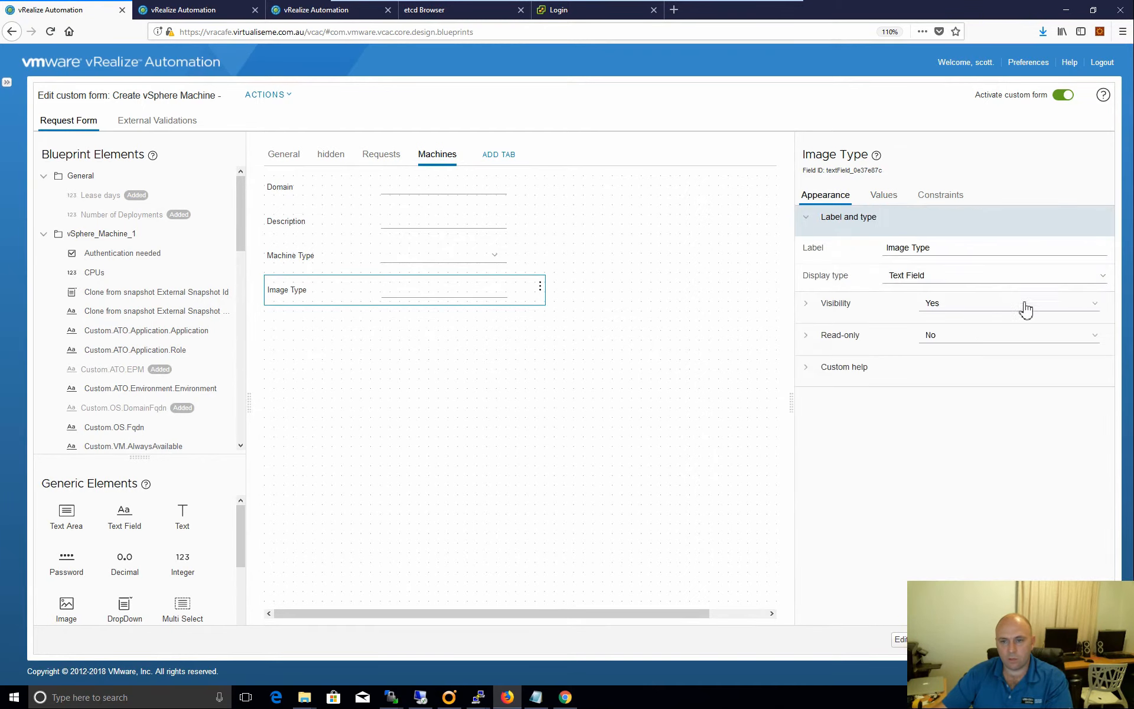
left_click(880, 282)
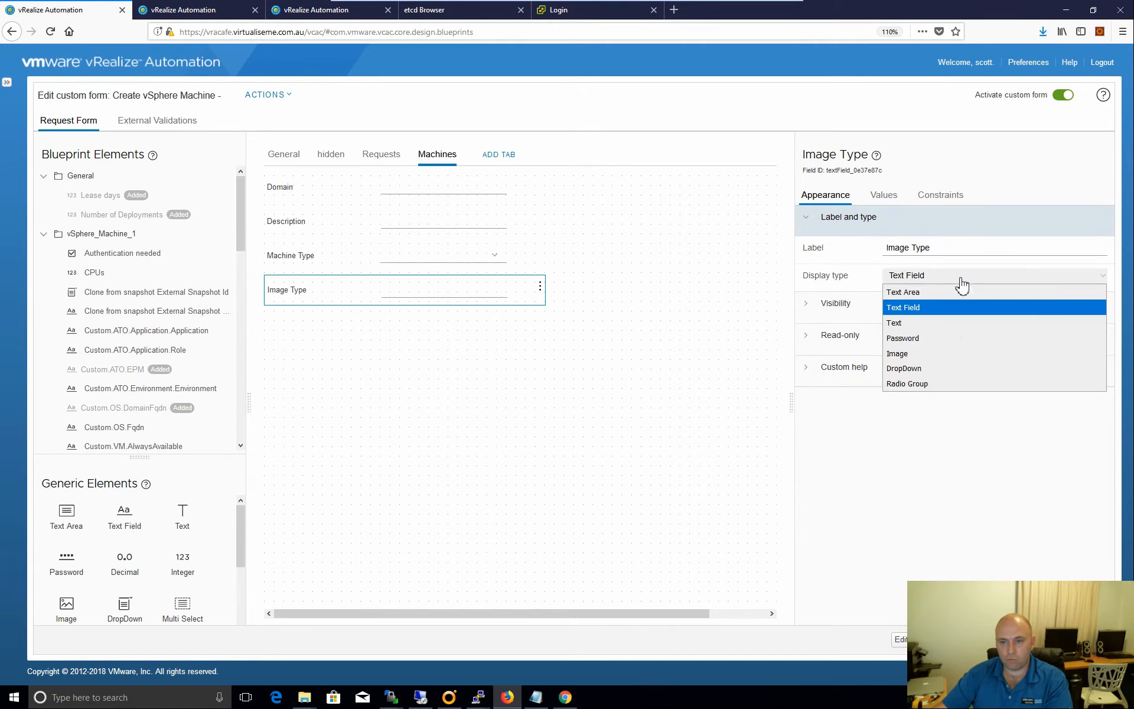
left_click(939, 372)
Set the Image Type dropdown's default value to Standard.
left_click(876, 199)
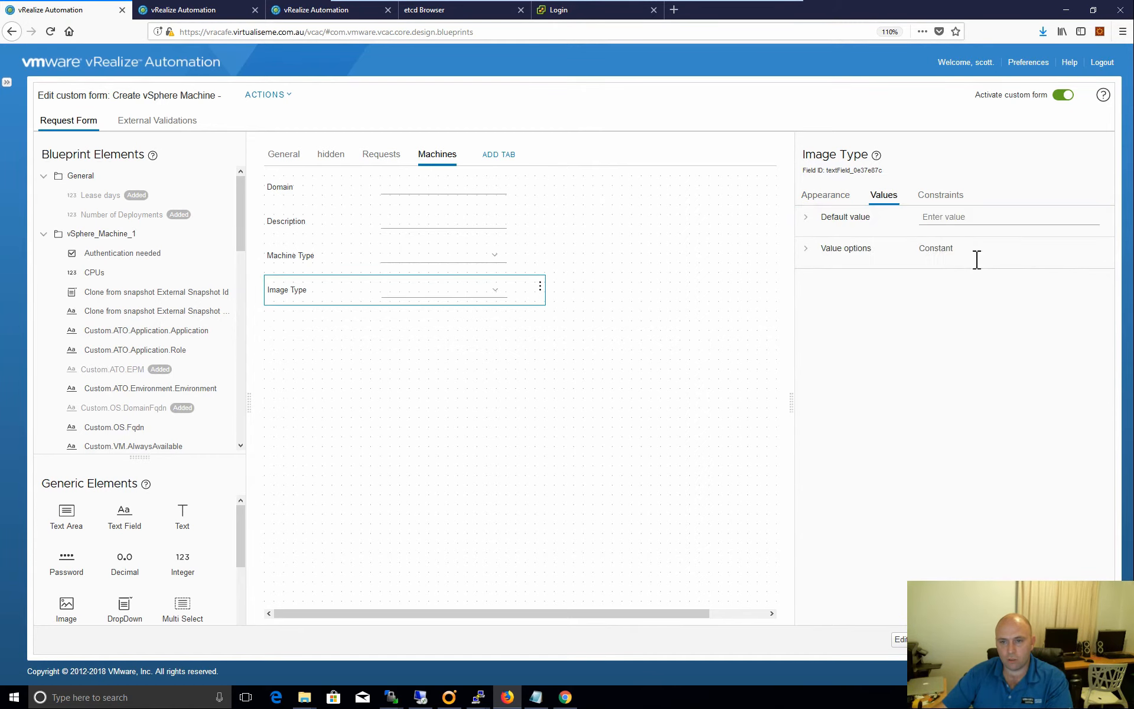
left_click(987, 220)
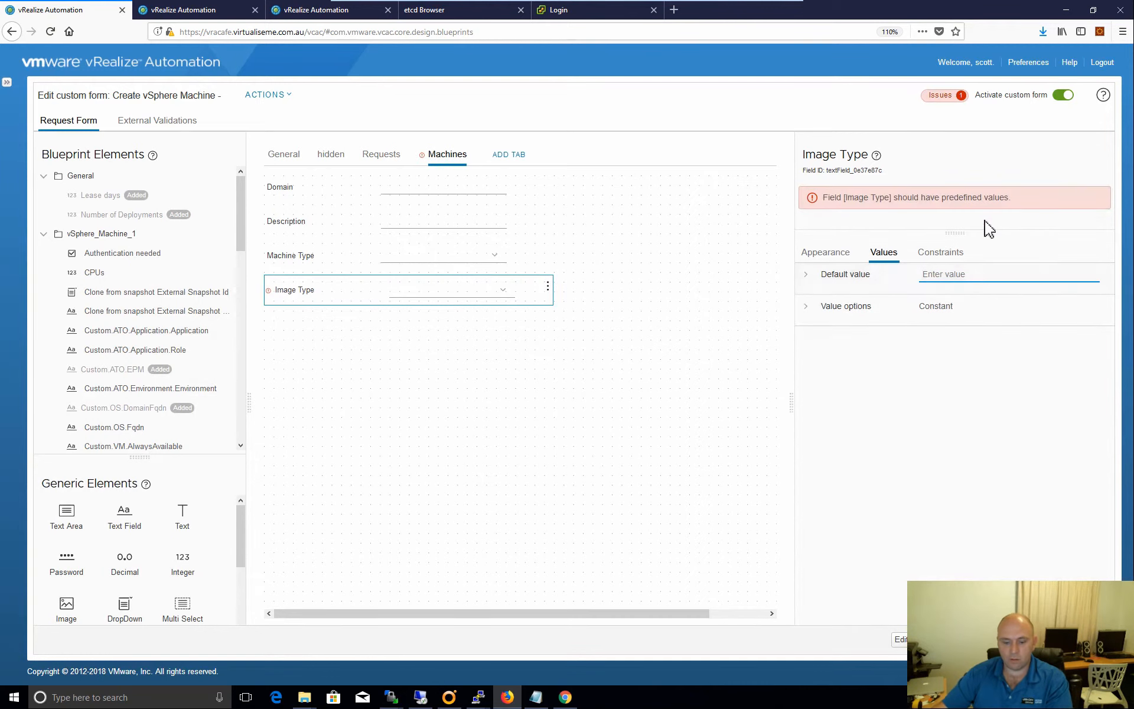
type("Stand")
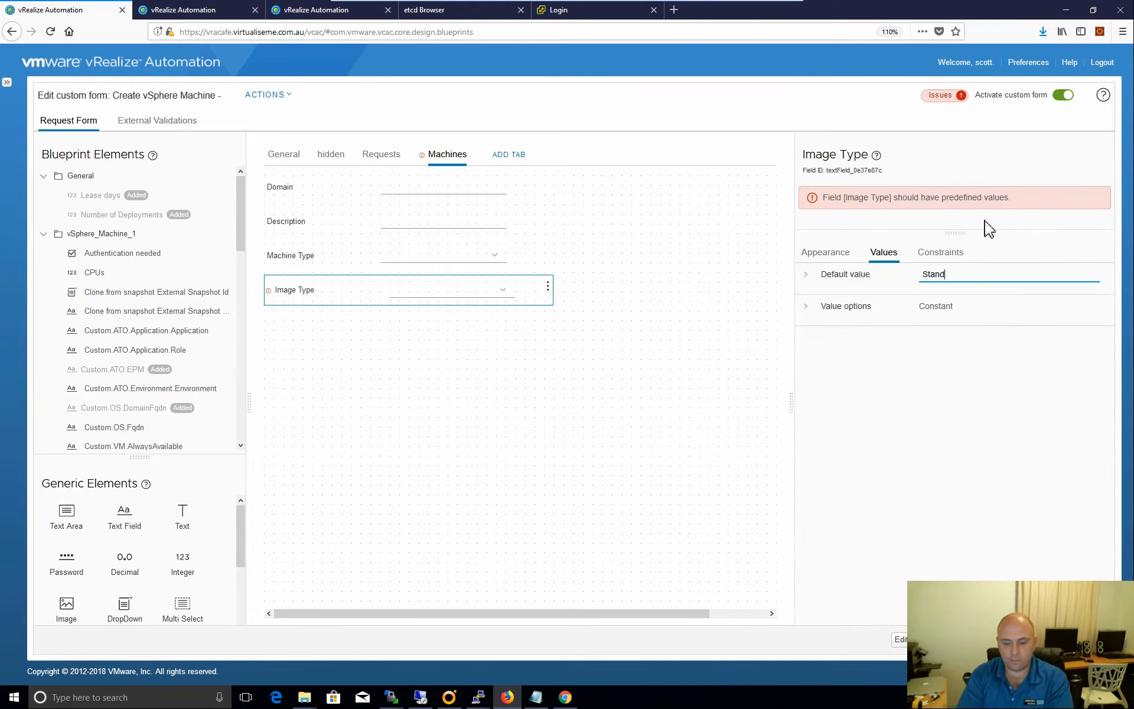
type("ard")
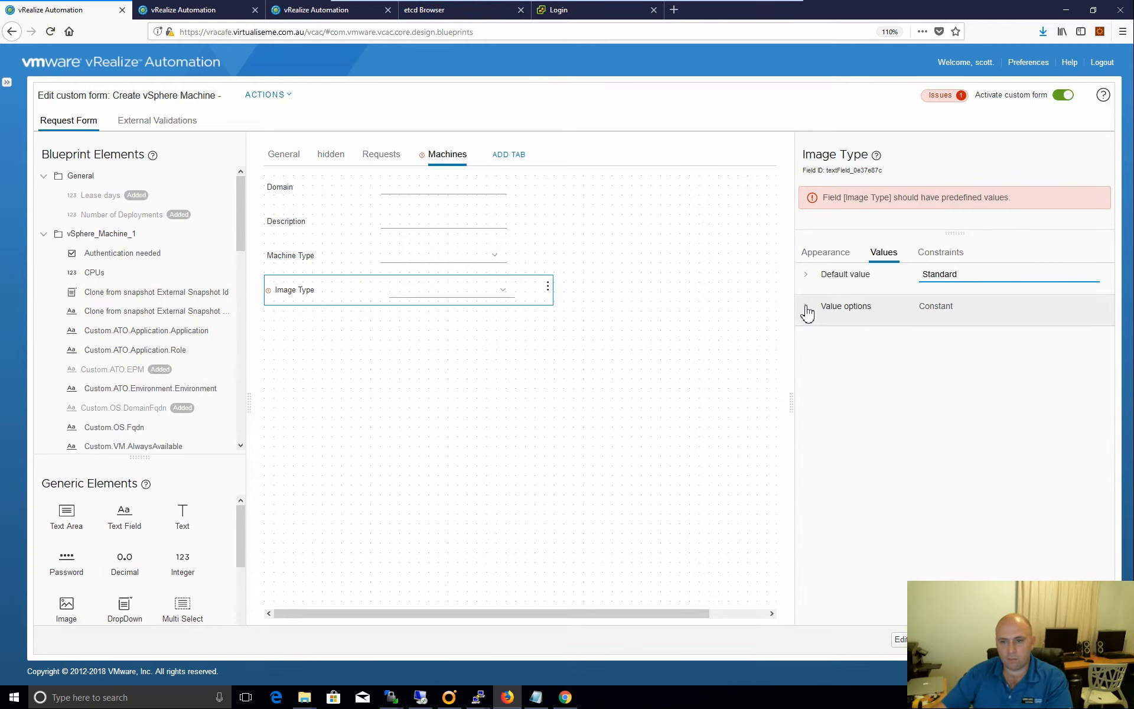
Define the Image Type dropdown's constant value options as Standard|Standard,Test|Test.
left_click(808, 313)
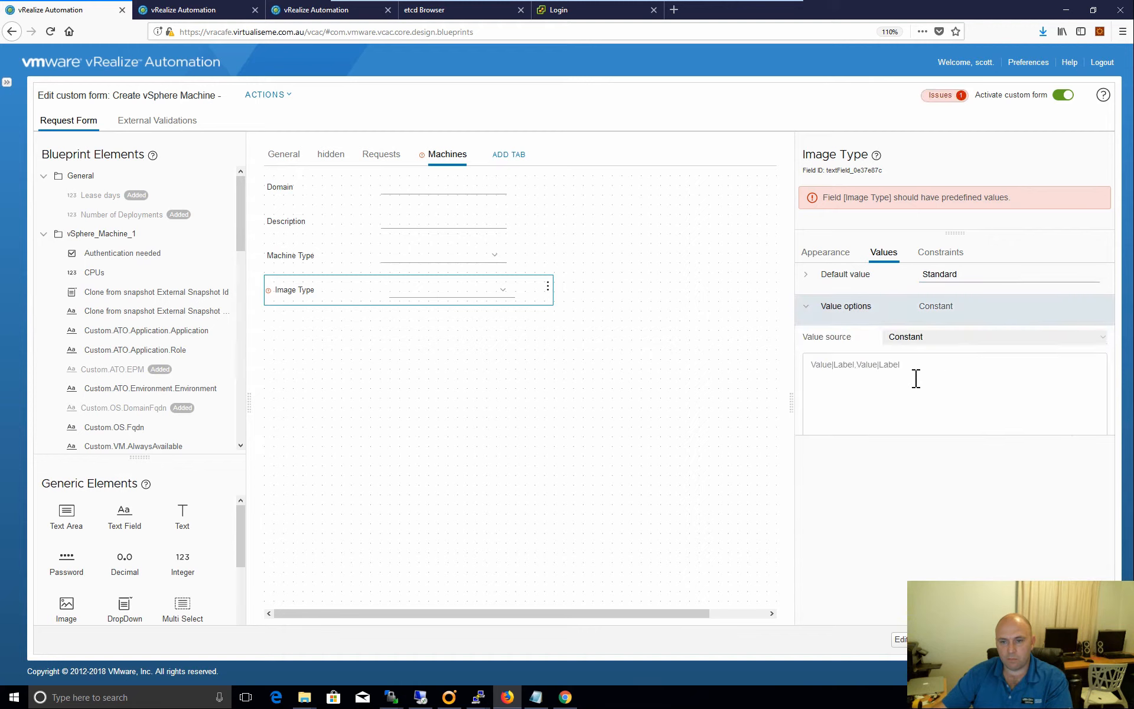
left_click(873, 373)
type("S")
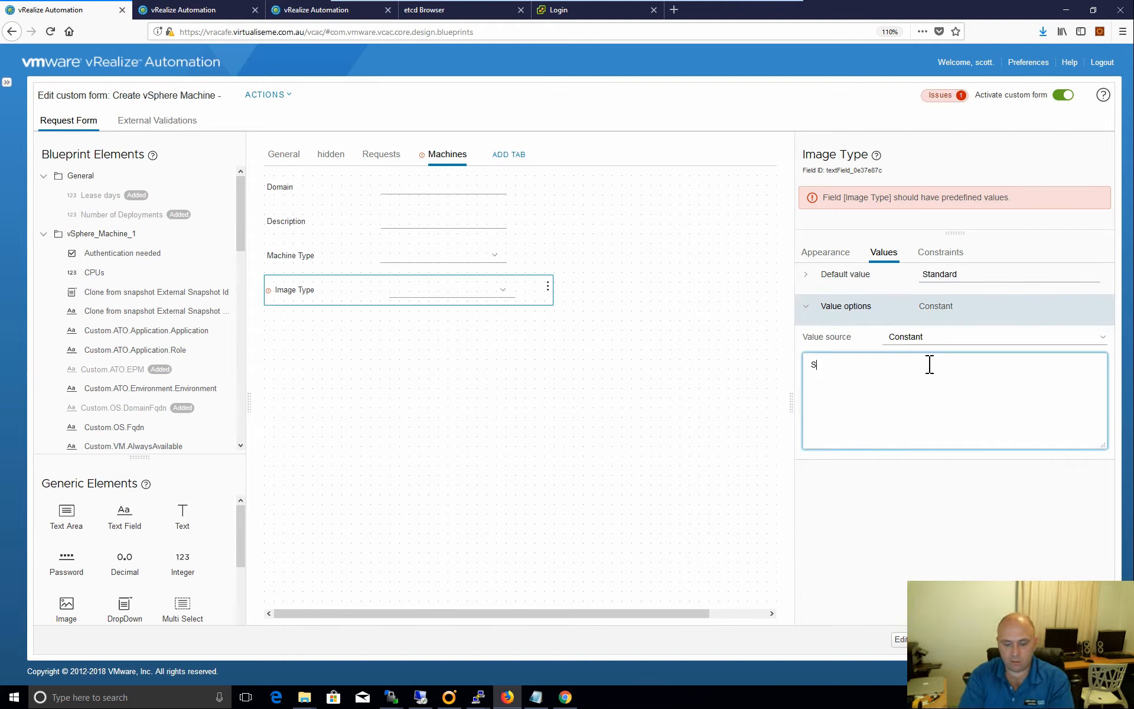
type("tandar")
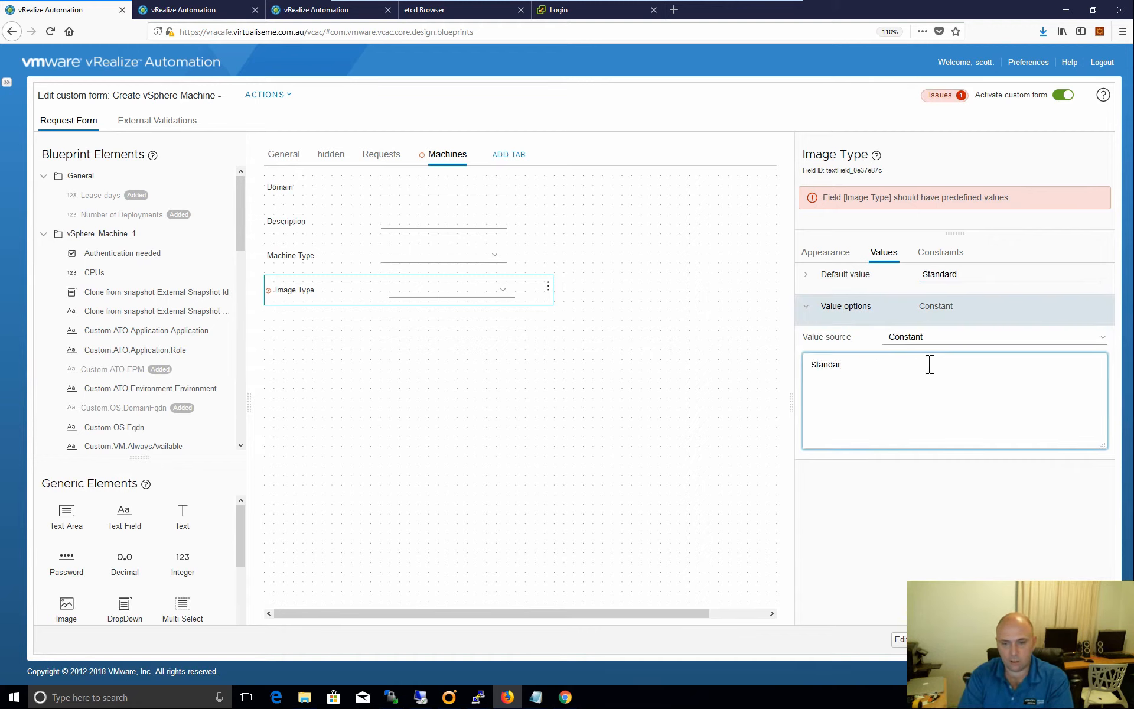
type("d|St")
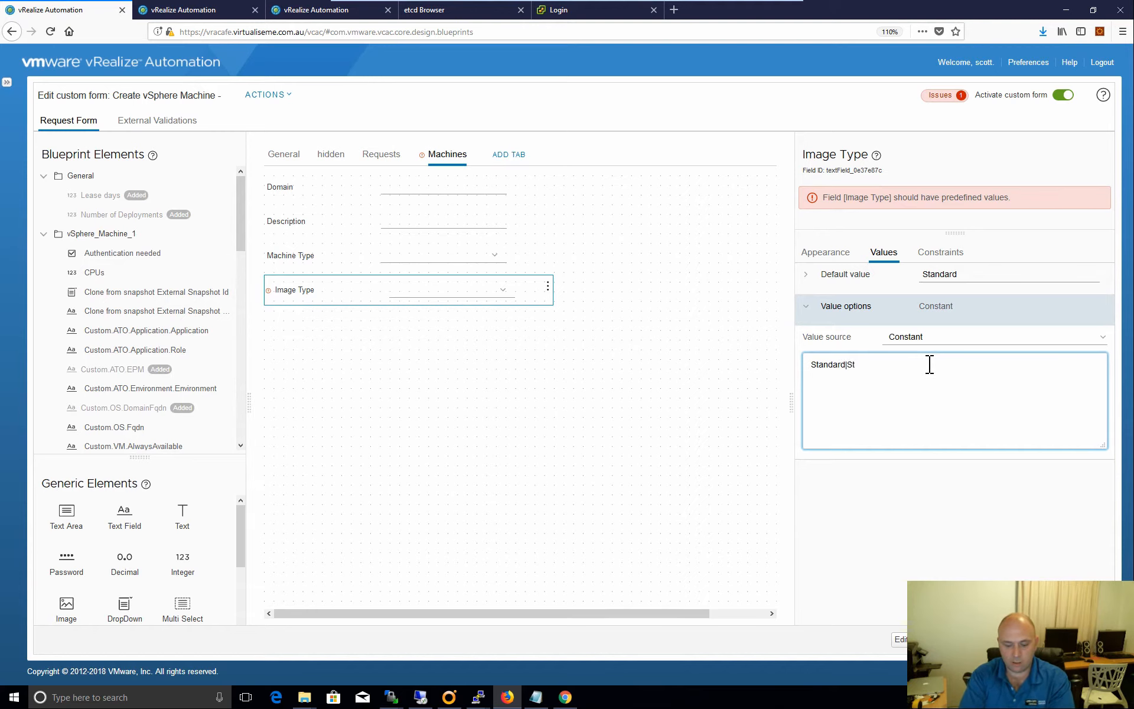
type("andard,")
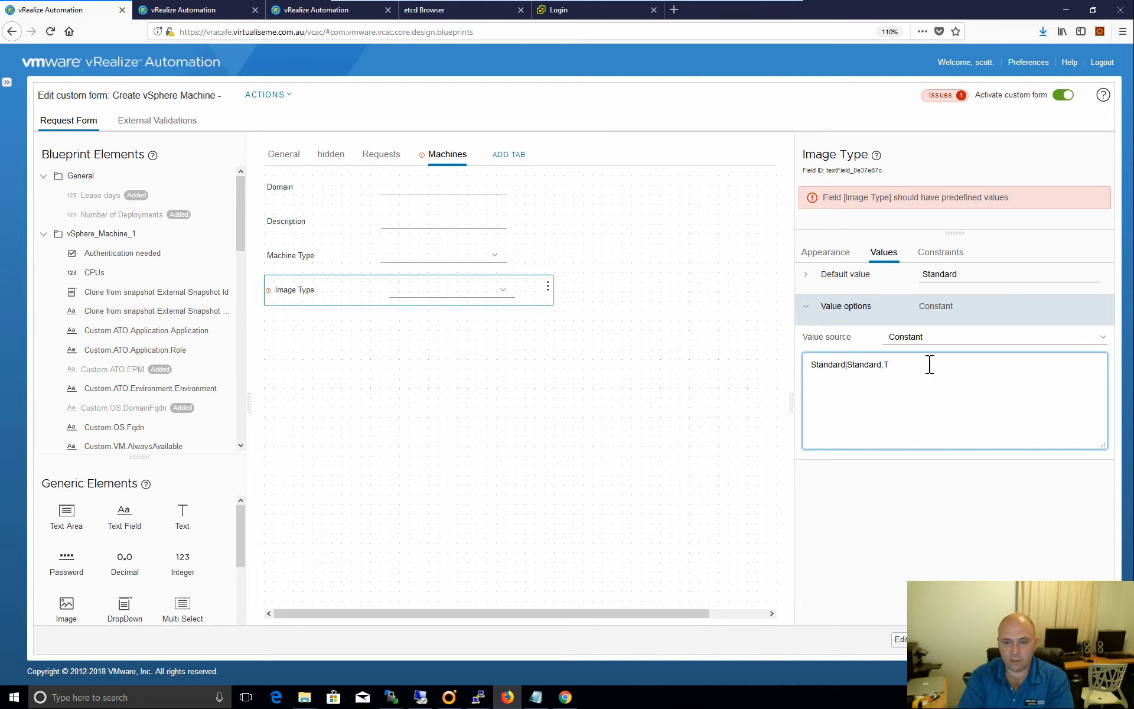
type("Test")
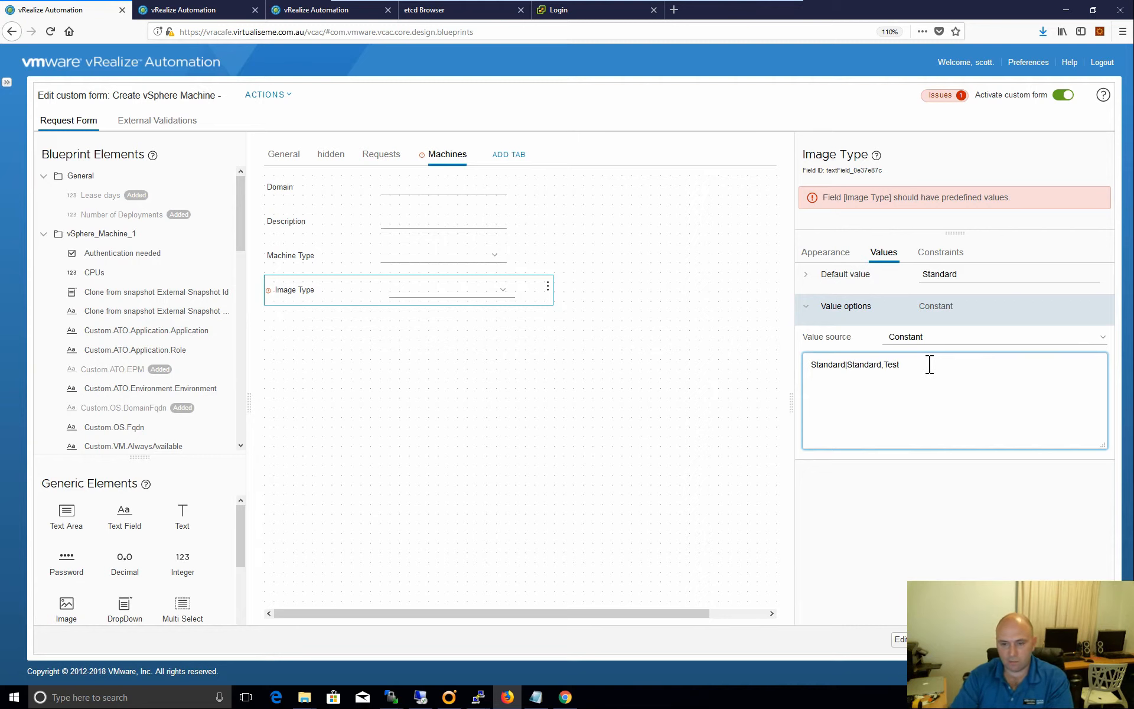
type("|Test")
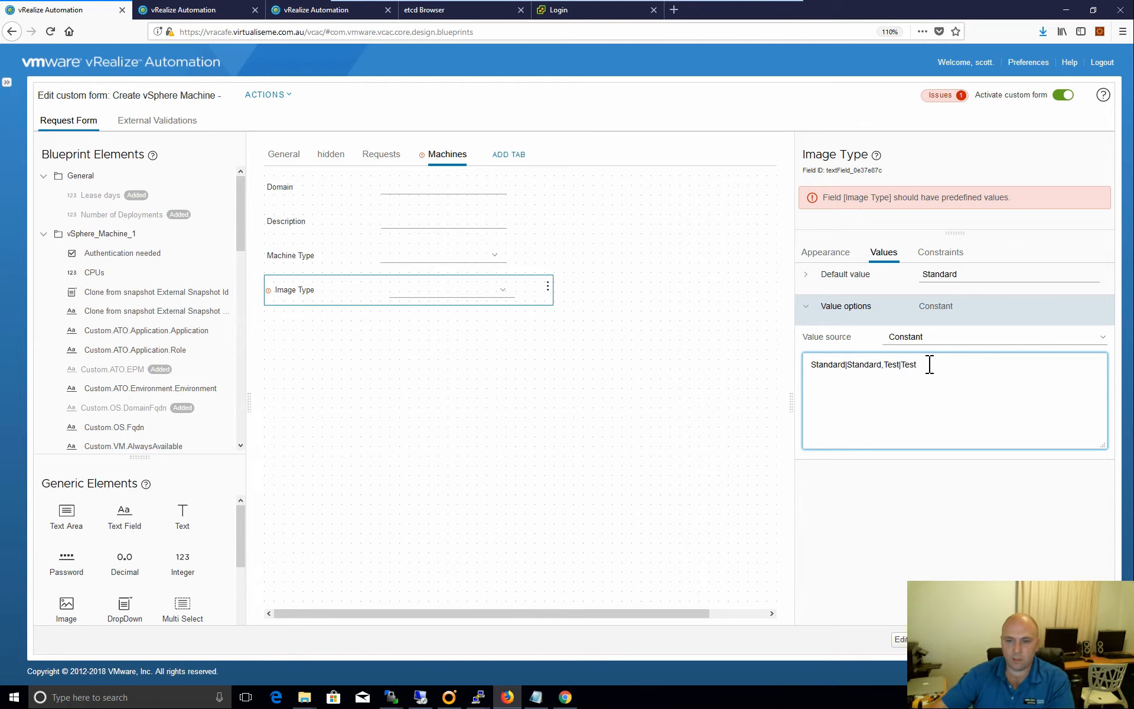
left_click(444, 410)
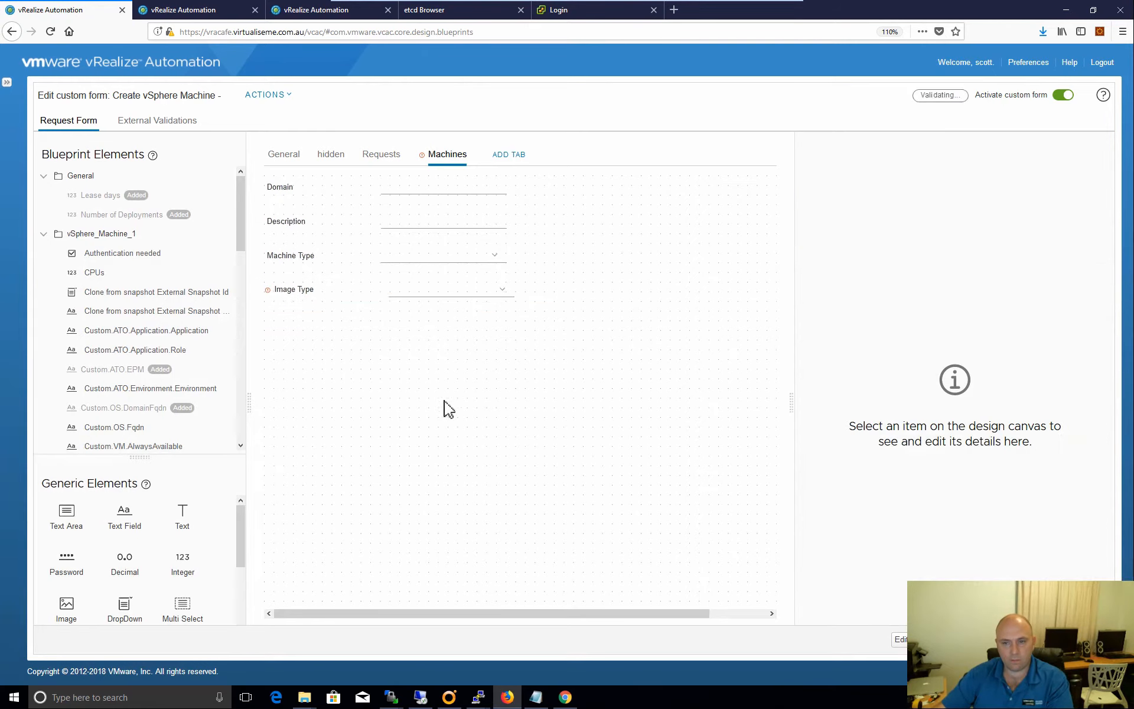
Make the Image Type dropdown a required field.
left_click(329, 301)
left_click(950, 197)
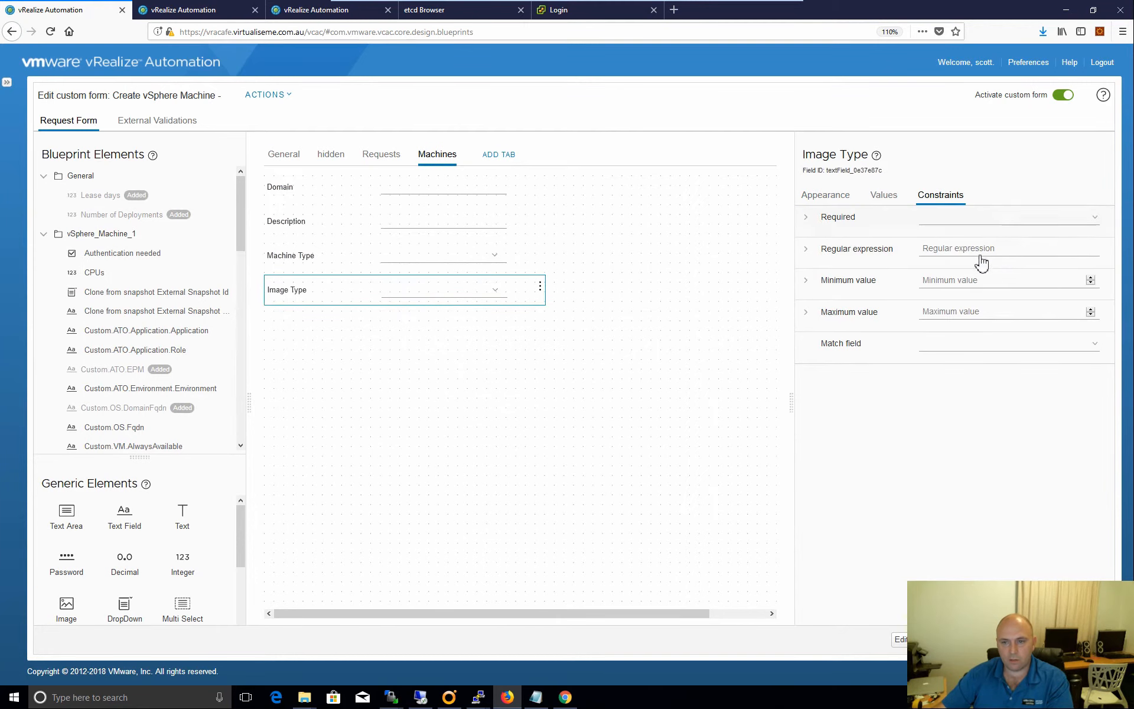
left_click(952, 229)
left_click(942, 228)
left_click(933, 240)
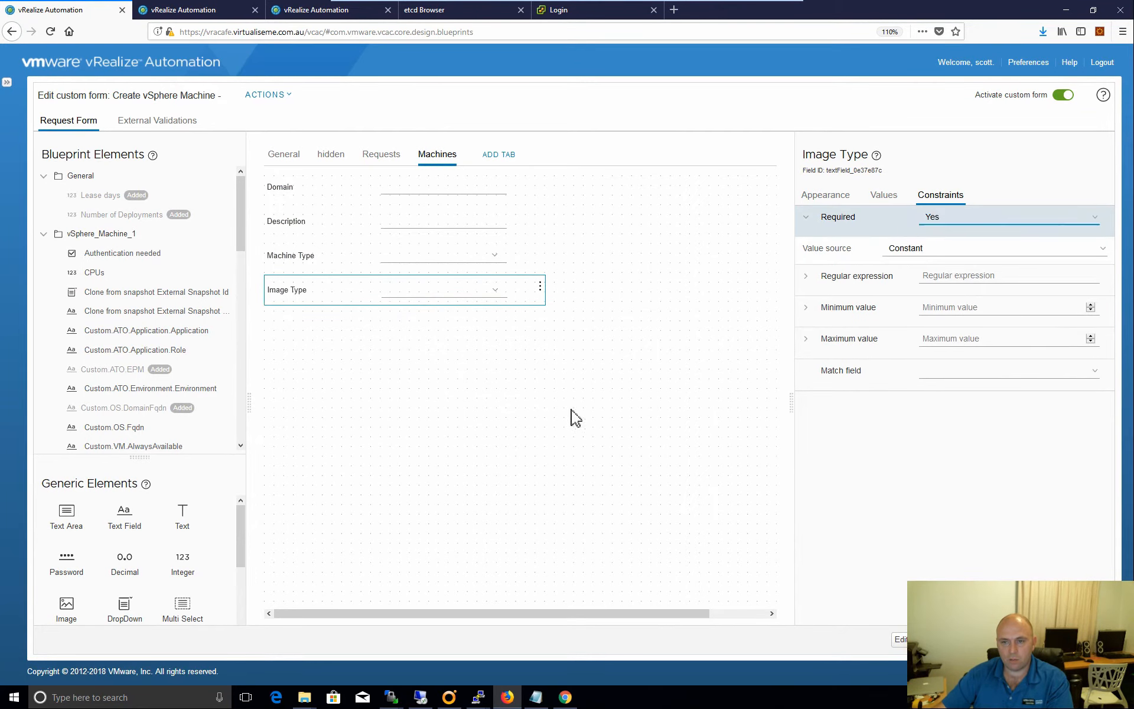
left_click(570, 418)
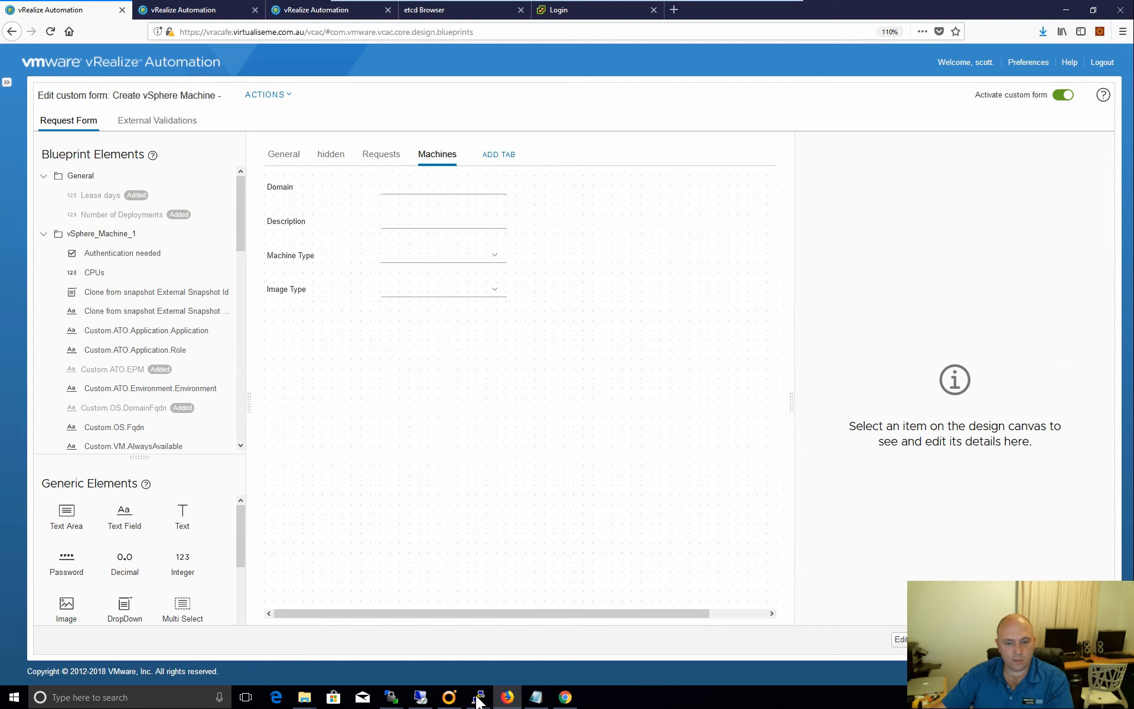
Check the machine inputs in the Orchestrator workflow and add the blueprint's Image element below Image Type on the Machines tab.
left_click(449, 698)
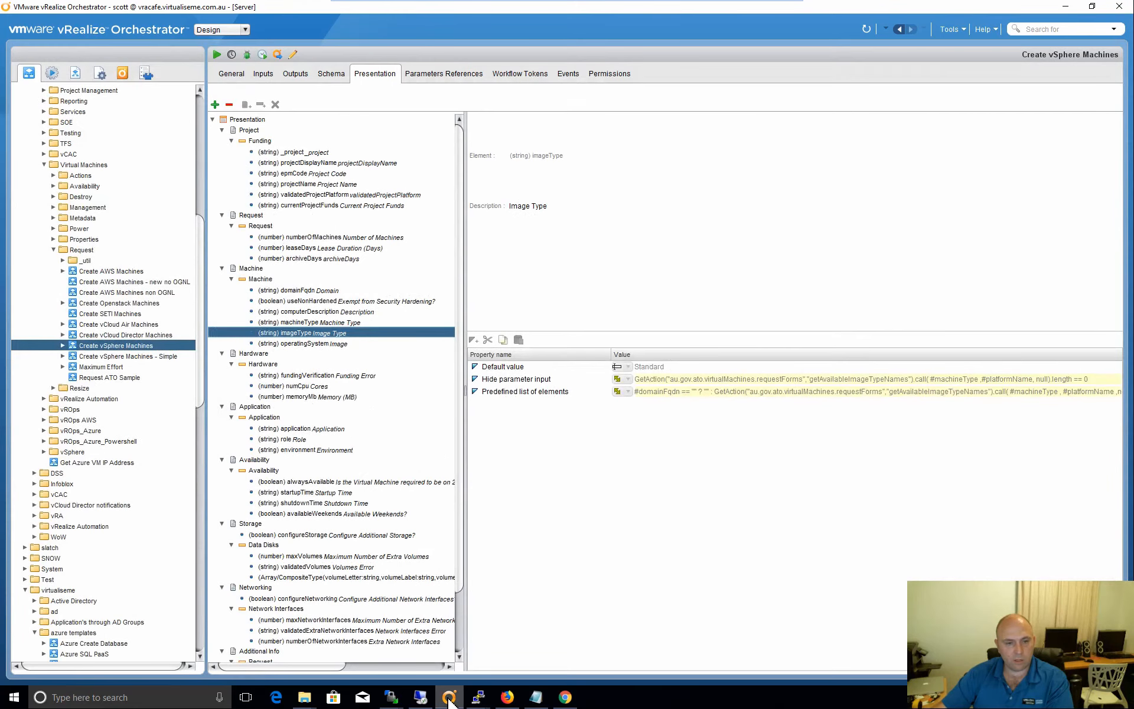
left_click(449, 698)
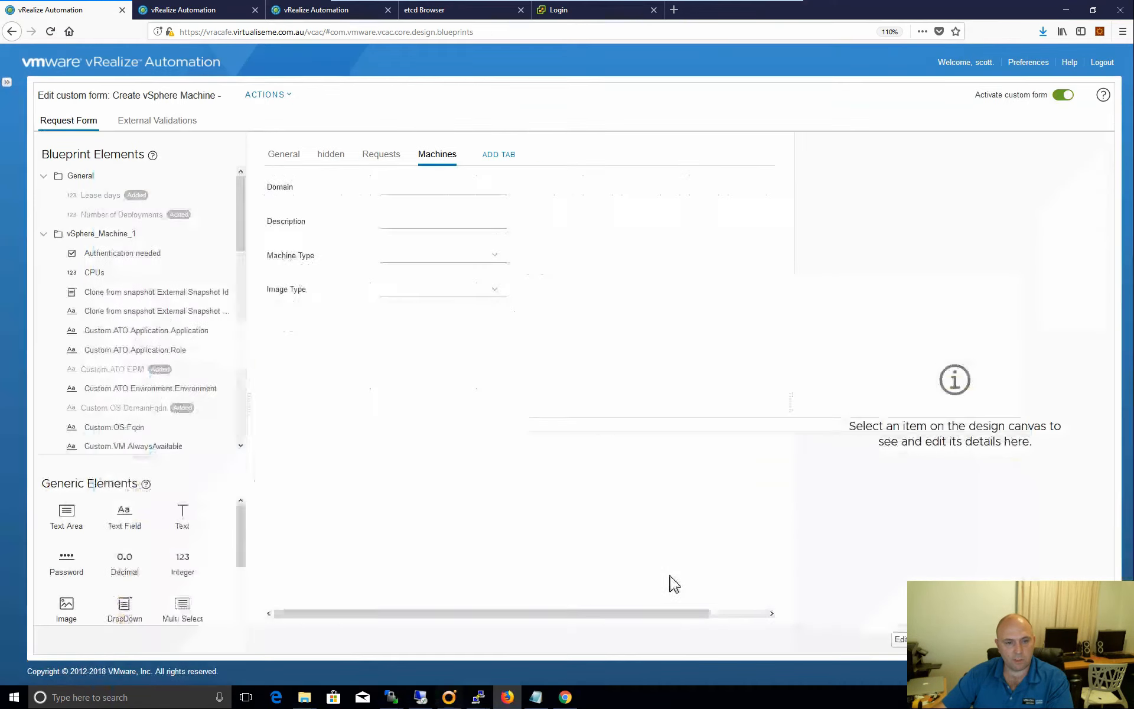
scroll(73, 339, "down", 10)
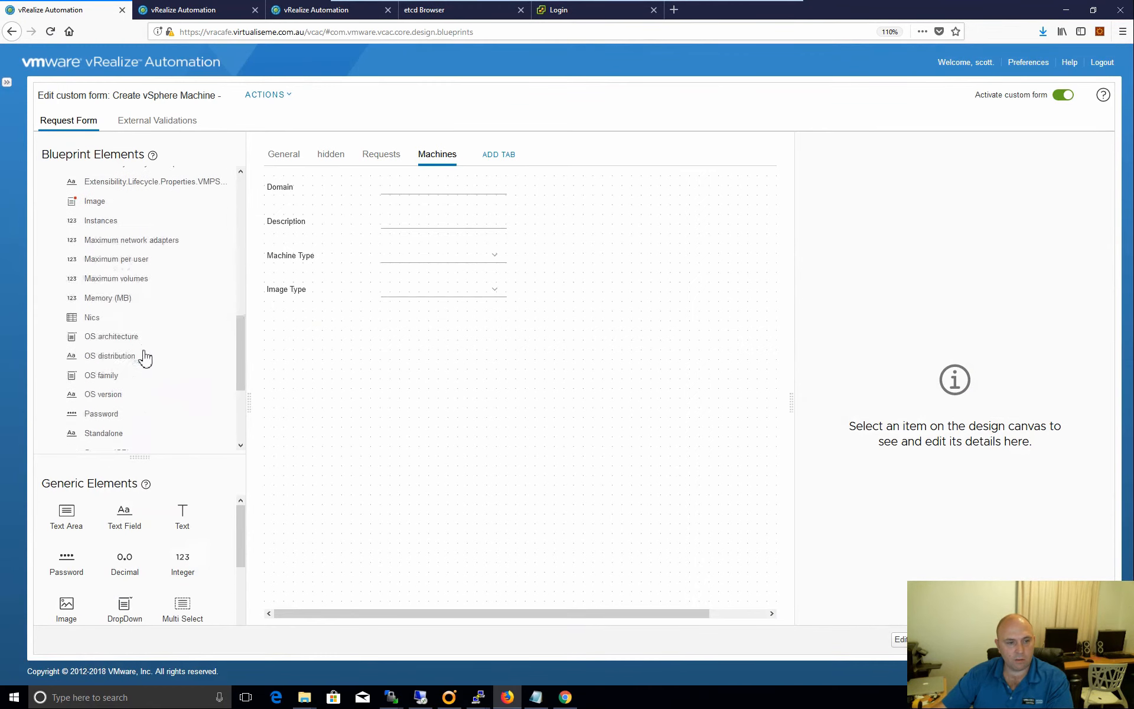
left_click_drag(93, 254, 329, 372)
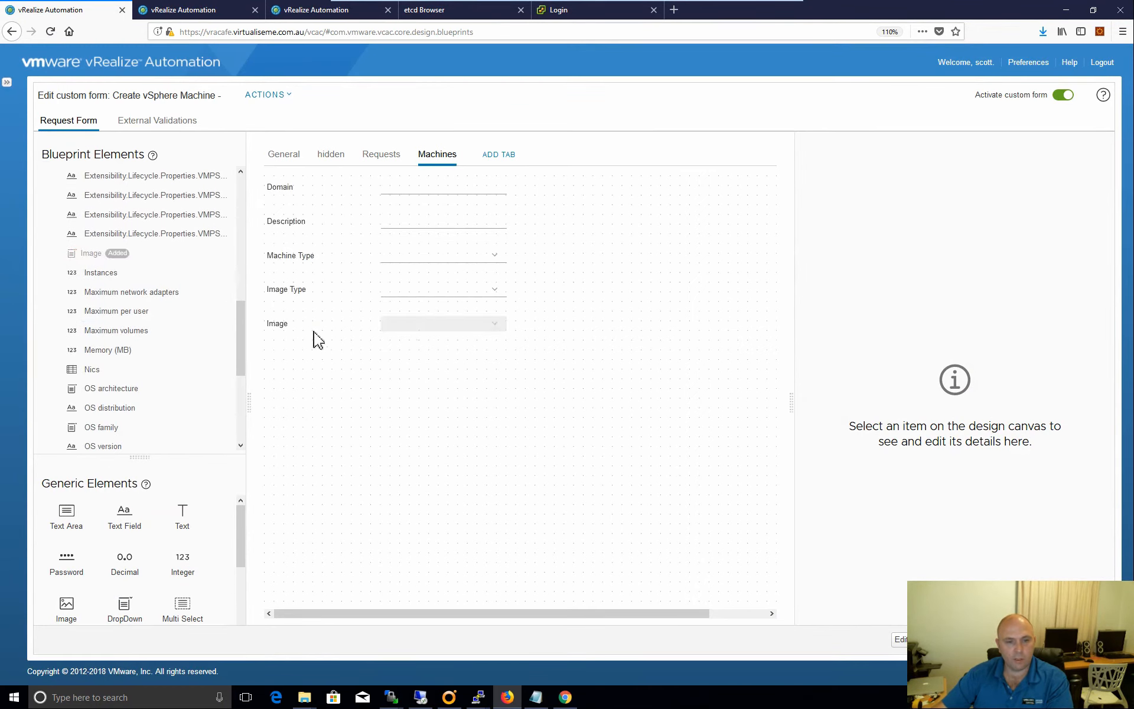
Relabel the Image dropdown on the Machines tab as OS Type and save the custom form.
left_click(282, 328)
left_click_drag(933, 242, 871, 250)
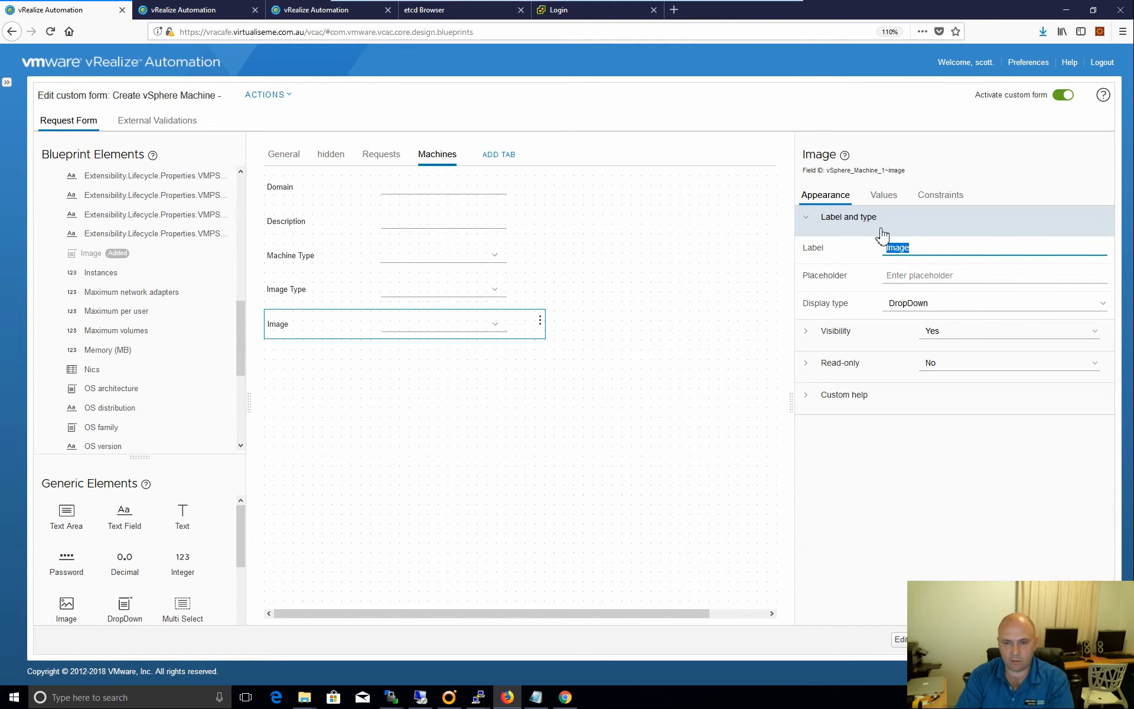
type("OS Type")
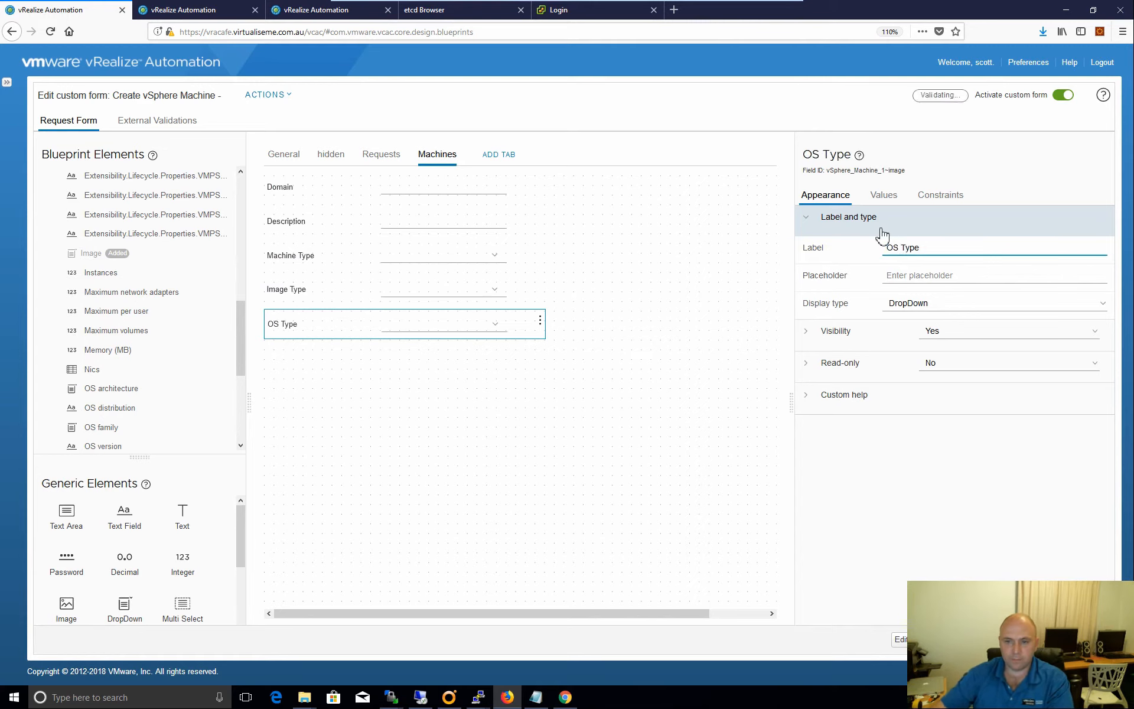
left_click(949, 554)
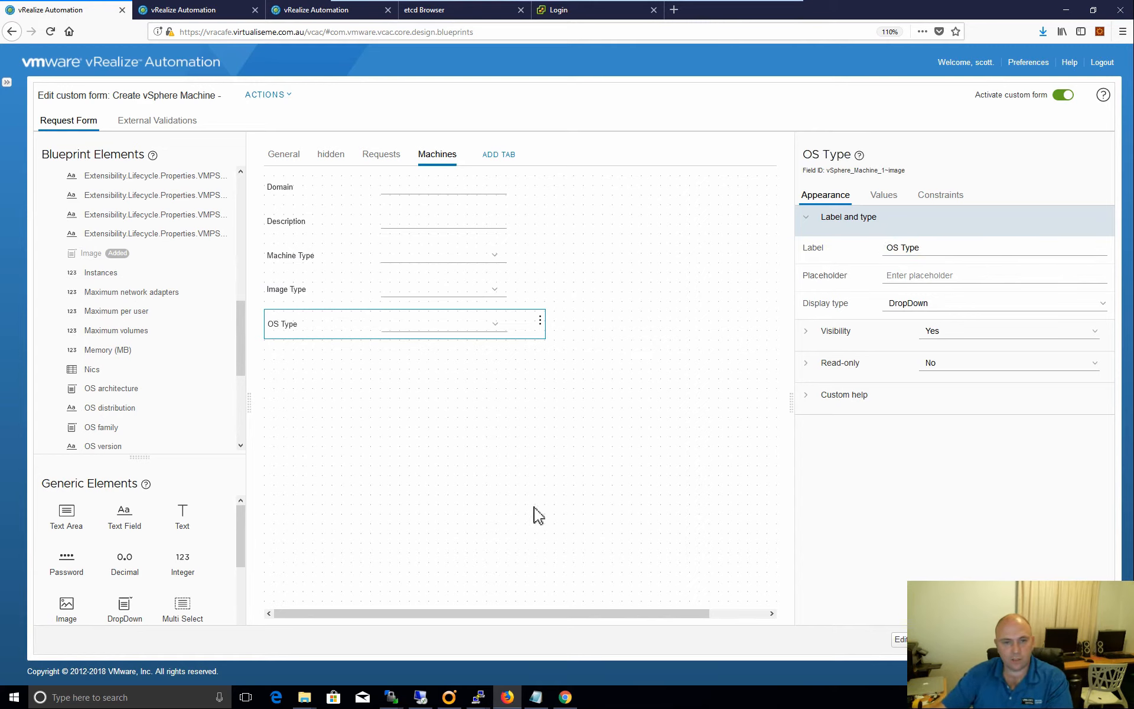
left_click(898, 639)
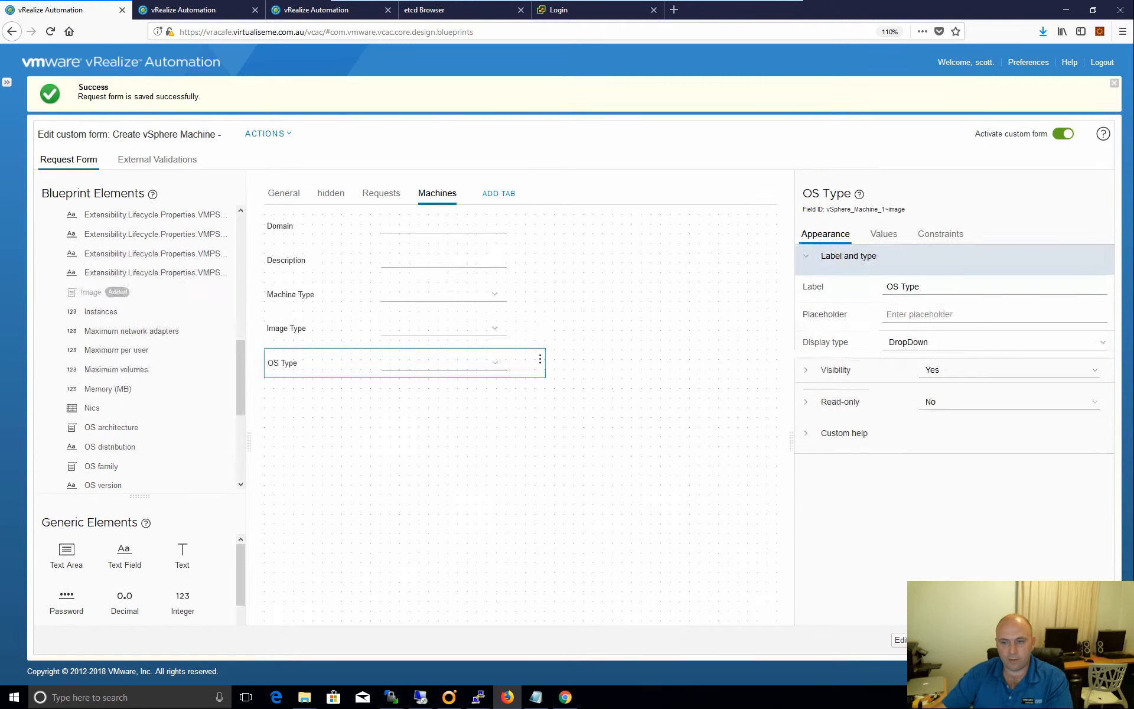
Start a Create vSphere Machine - video demo request from the Testing catalog service and select the 5560 vforum live demo project.
left_click(183, 10)
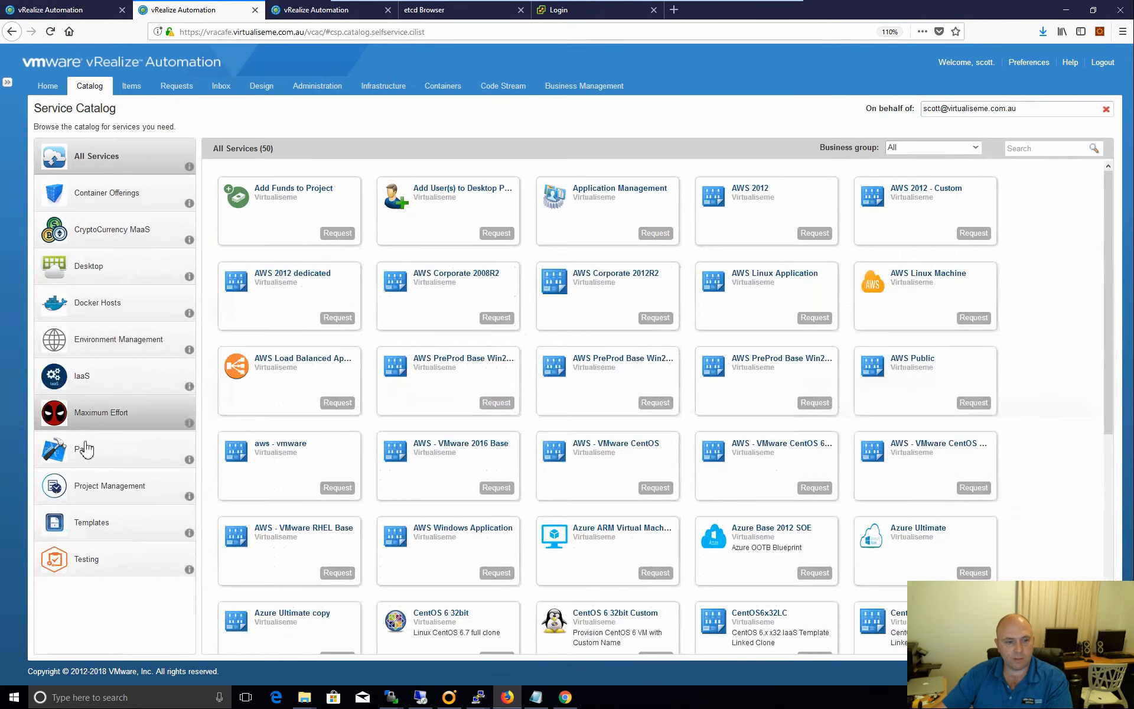
left_click(98, 565)
left_click(337, 317)
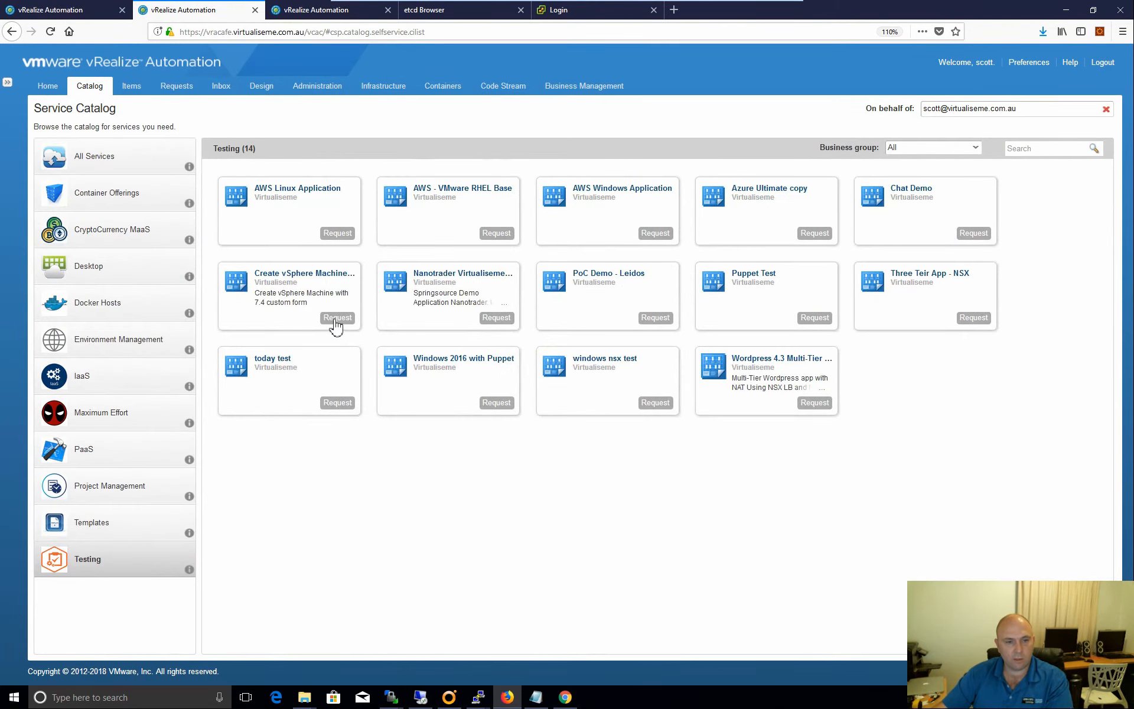
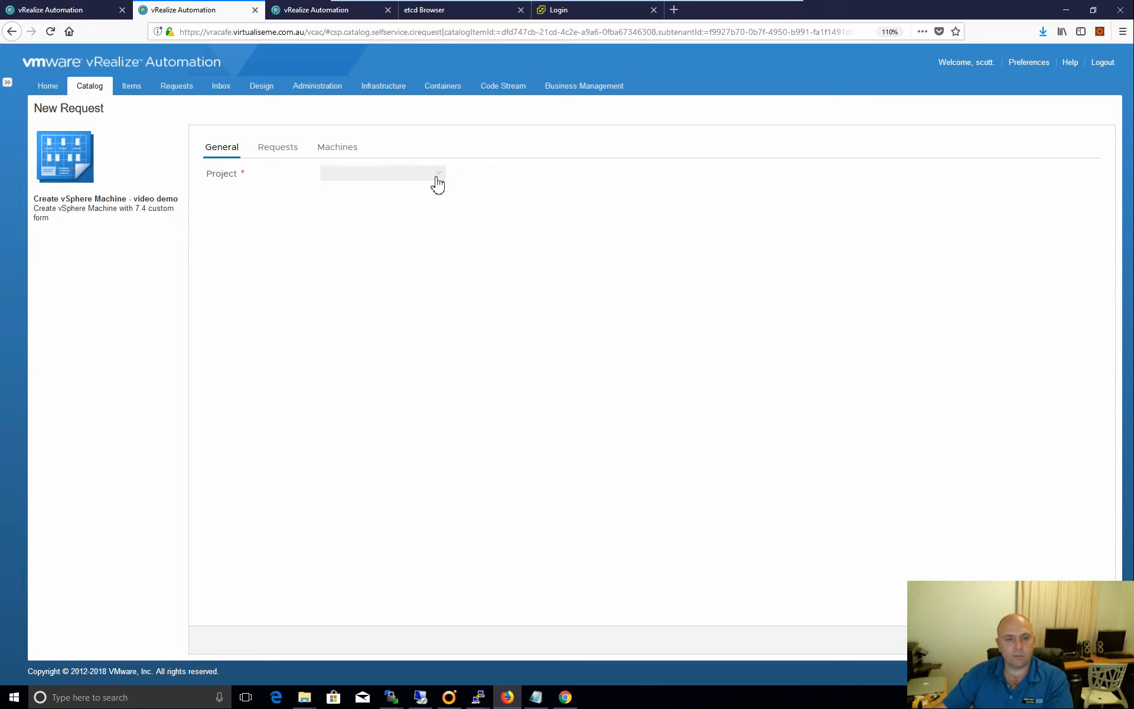
left_click(436, 175)
left_click(389, 342)
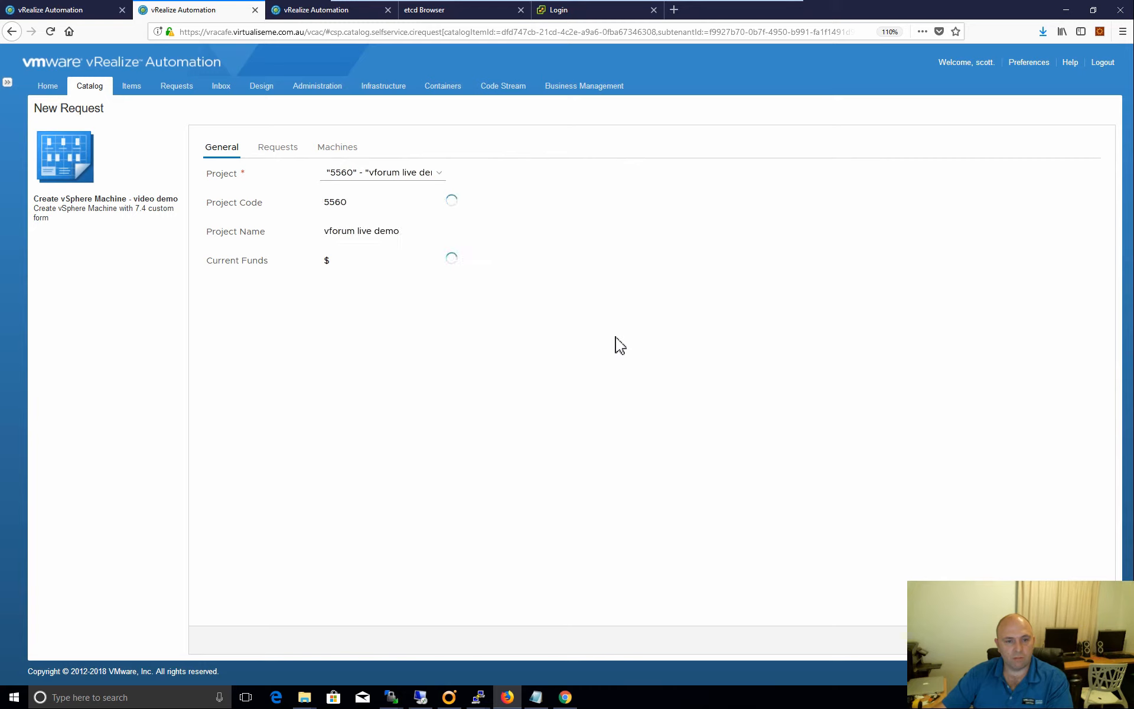
Review the request's Requests and Machines pages, checking the Machine Type, Image Type and OS Type choices, and cancel the request.
left_click(294, 159)
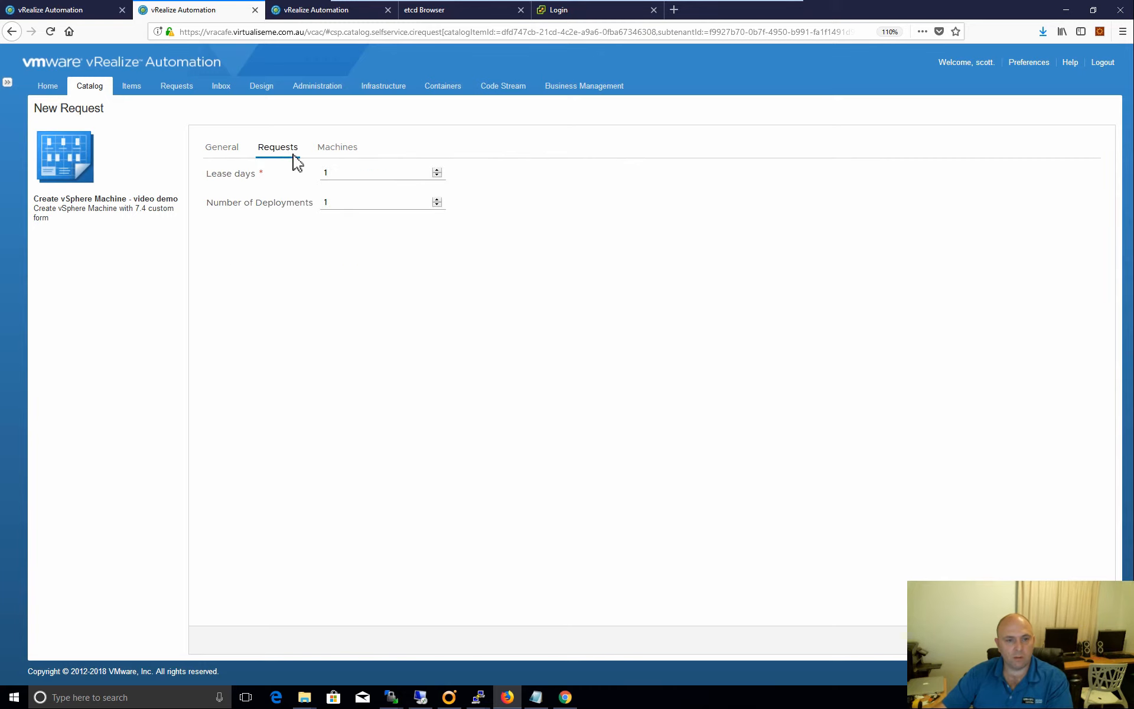
left_click(353, 152)
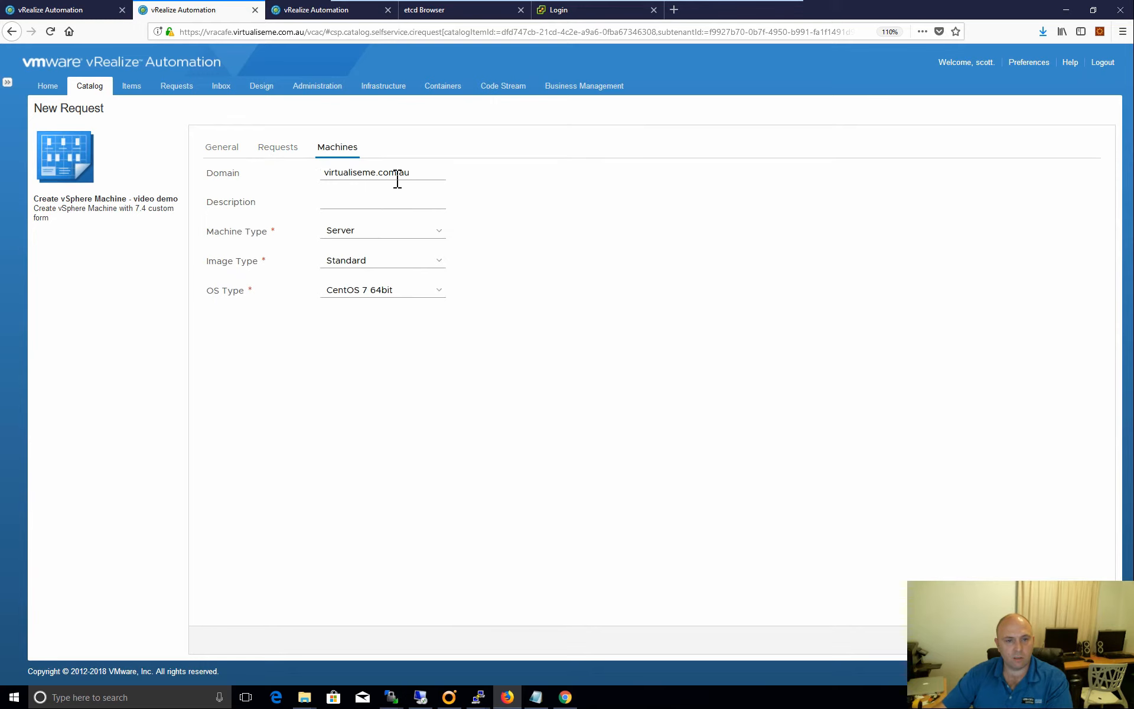
left_click(407, 231)
left_click(522, 249)
left_click(412, 259)
left_click(512, 260)
left_click(390, 293)
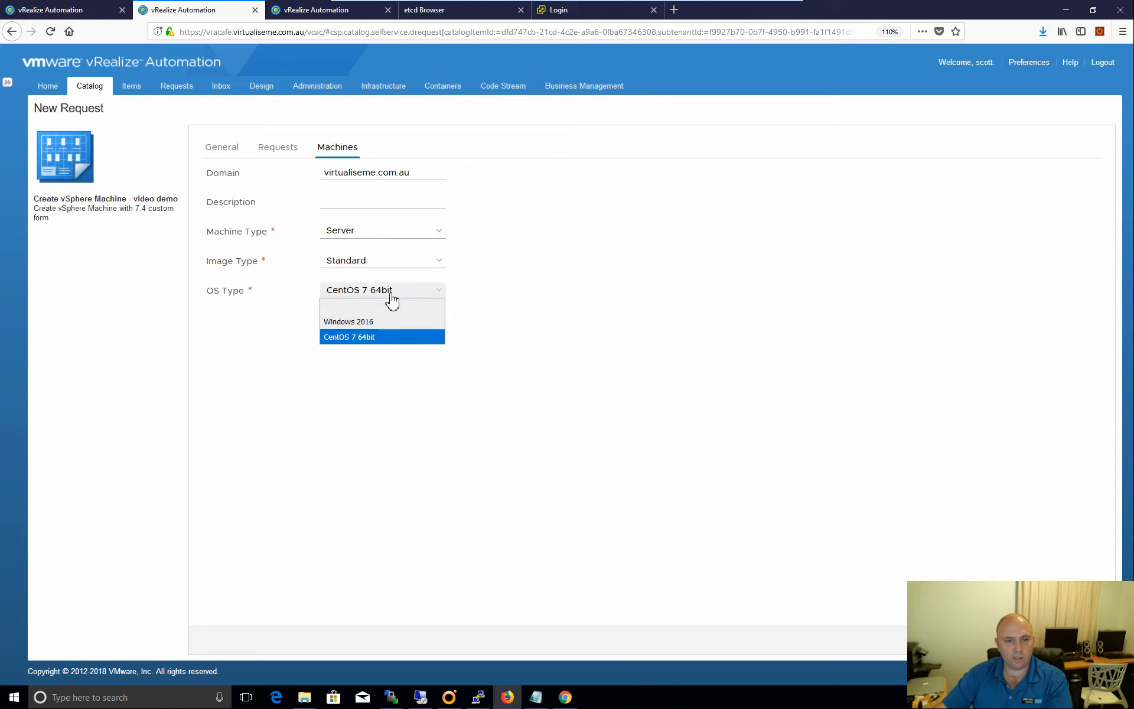
left_click(604, 326)
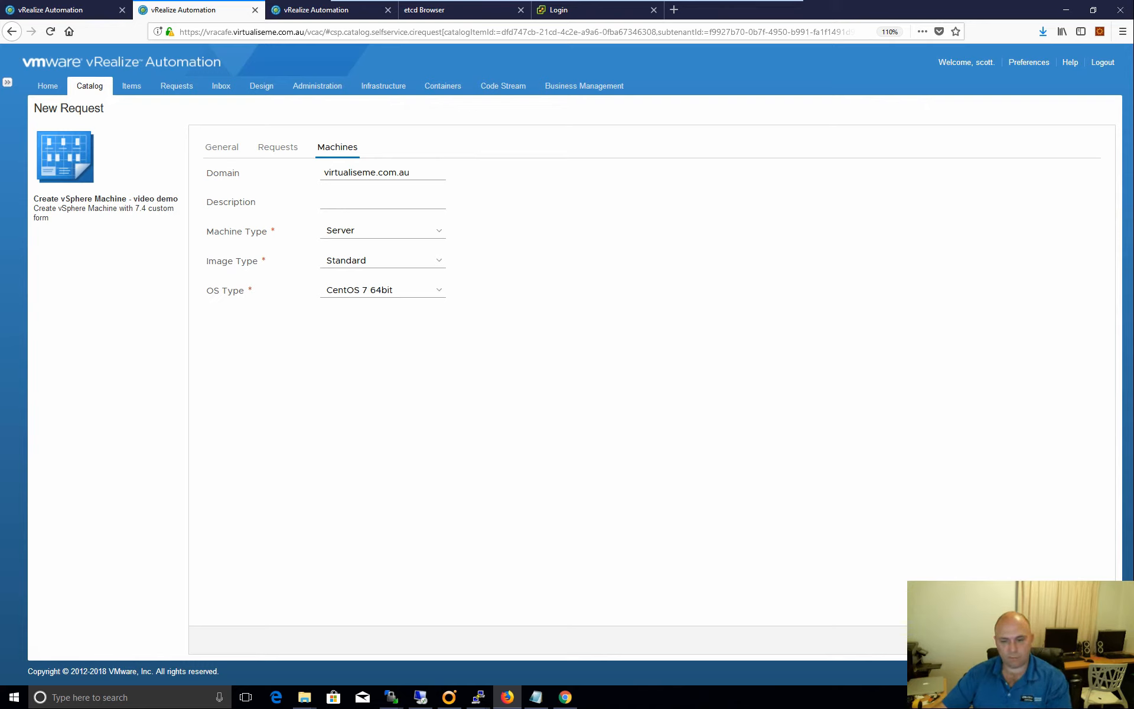
left_click(1093, 640)
Return to the custom form designer and change the Domain field's display type to DropDown.
left_click(61, 13)
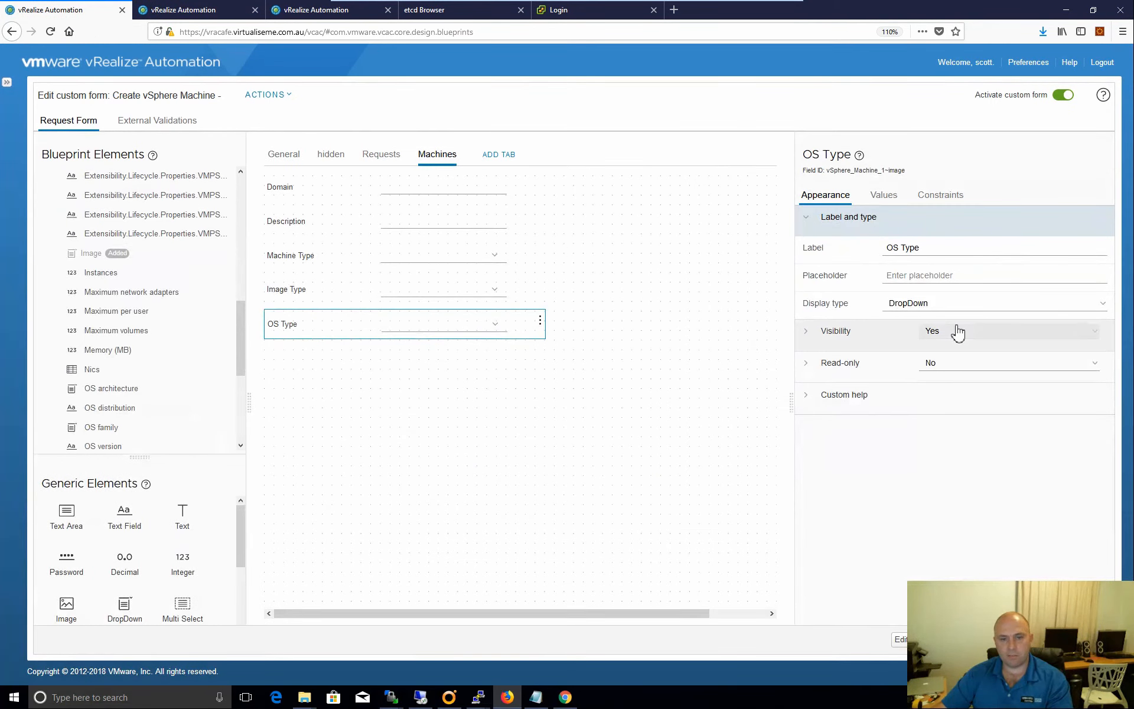
left_click(305, 190)
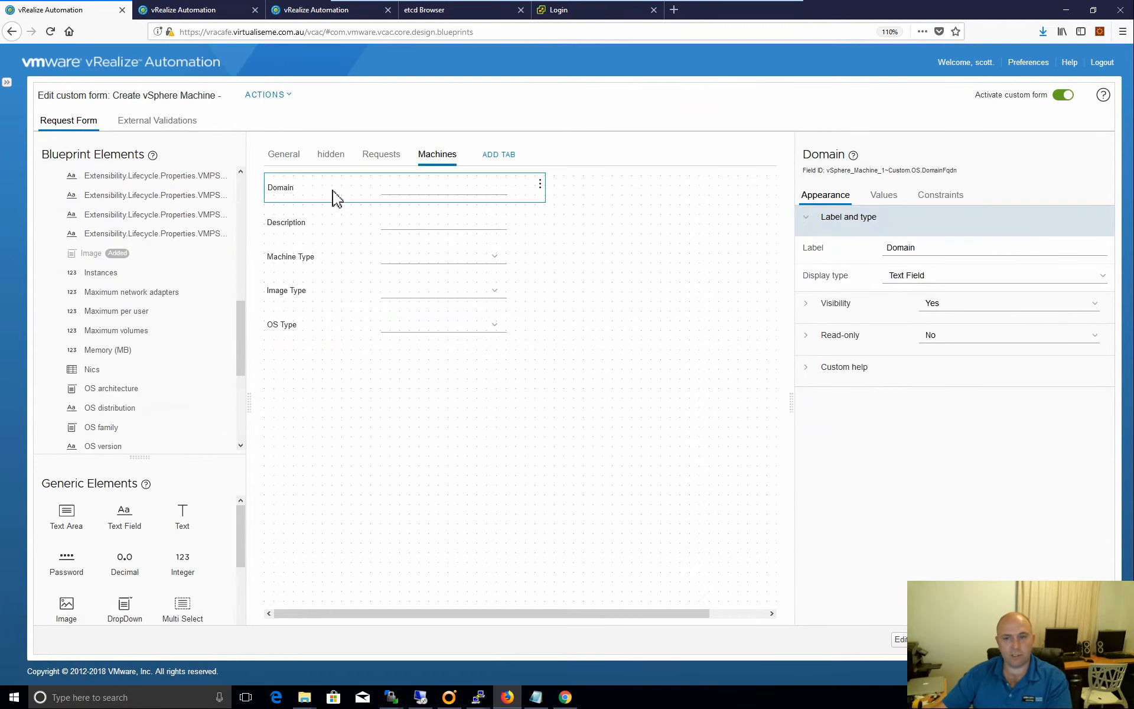
left_click(921, 276)
left_click(934, 368)
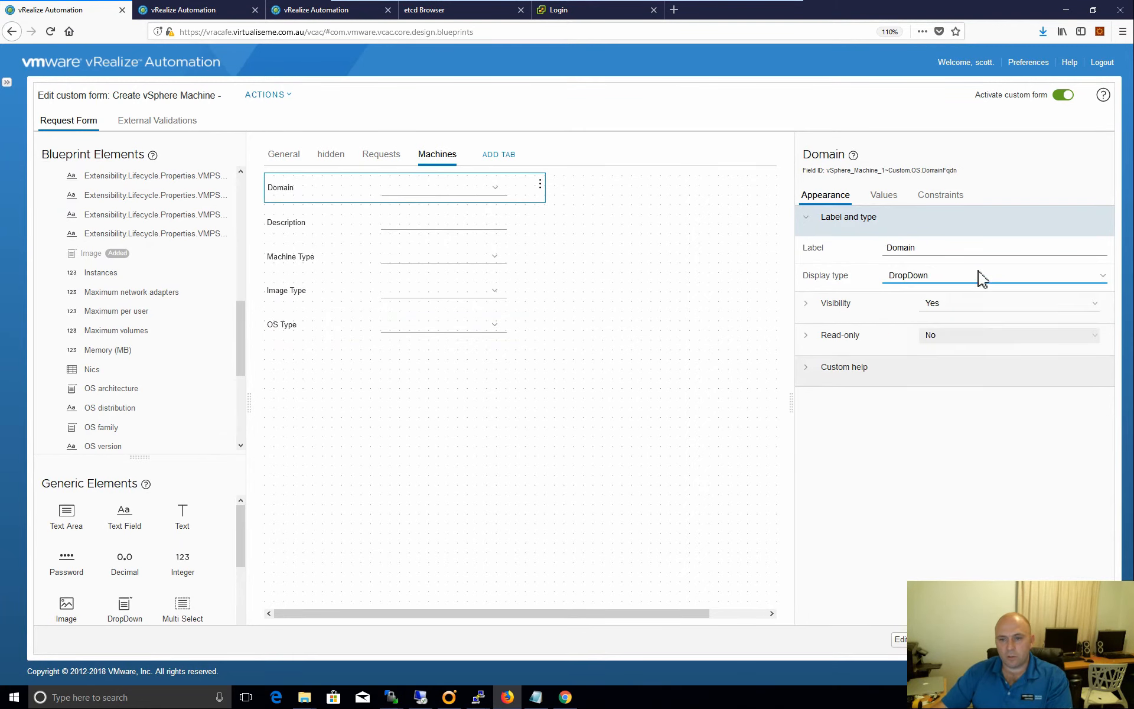
Copy the action name getOrderedDomainNames from the Domain field's default value, clear that action and set the default value's source to Constant.
left_click(909, 201)
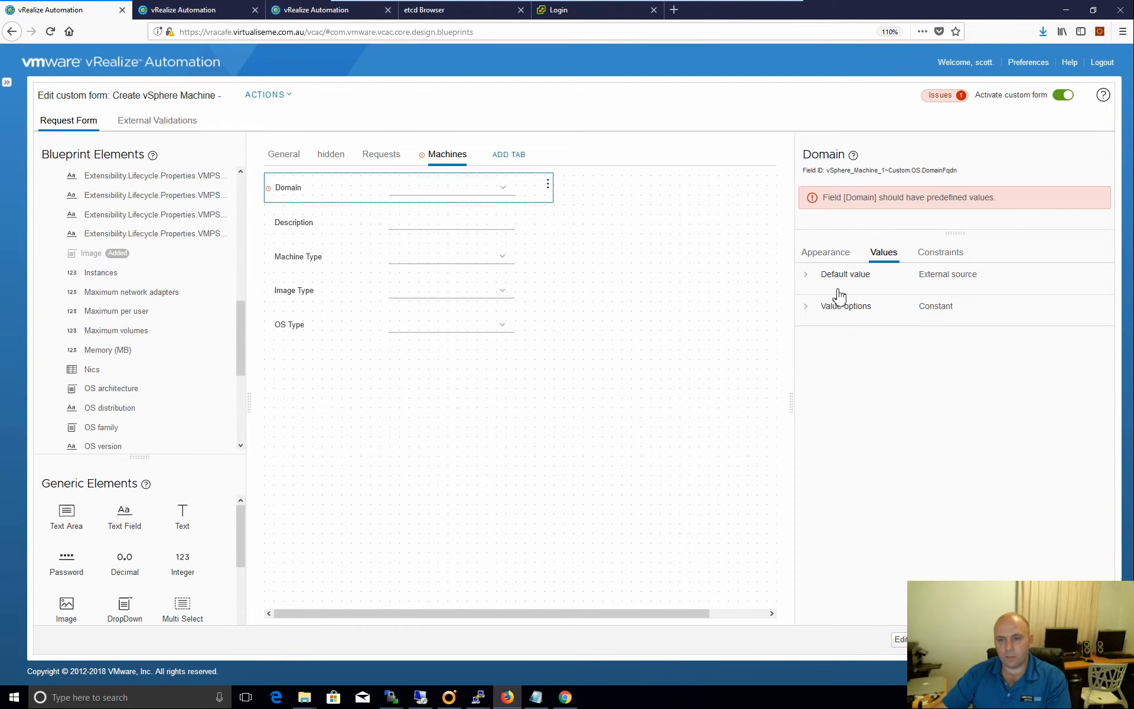
left_click(810, 312)
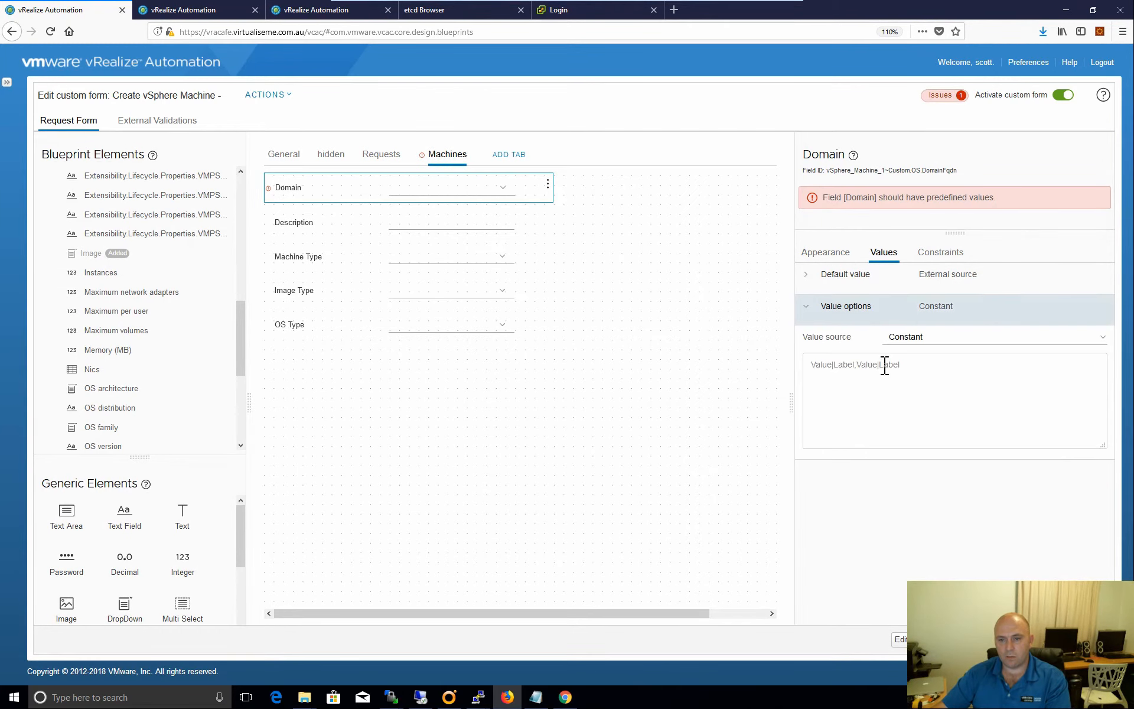
left_click(931, 353)
left_click(809, 276)
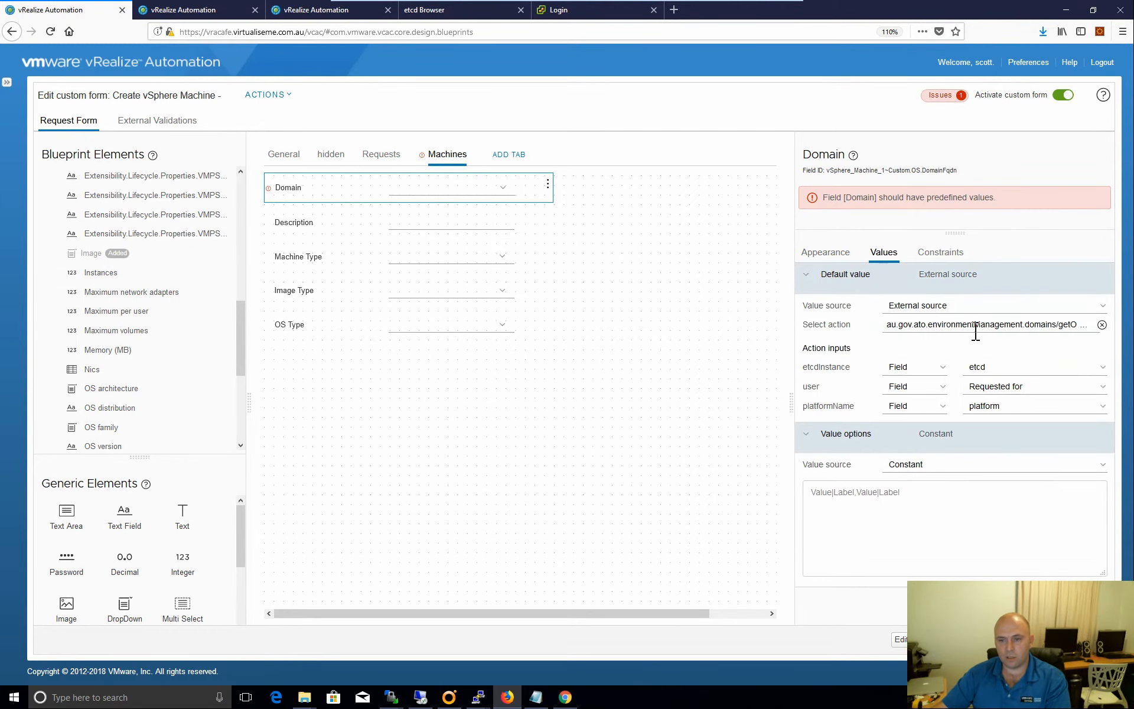
left_click(1061, 325)
double_click(1060, 325)
key("ctrl+c")
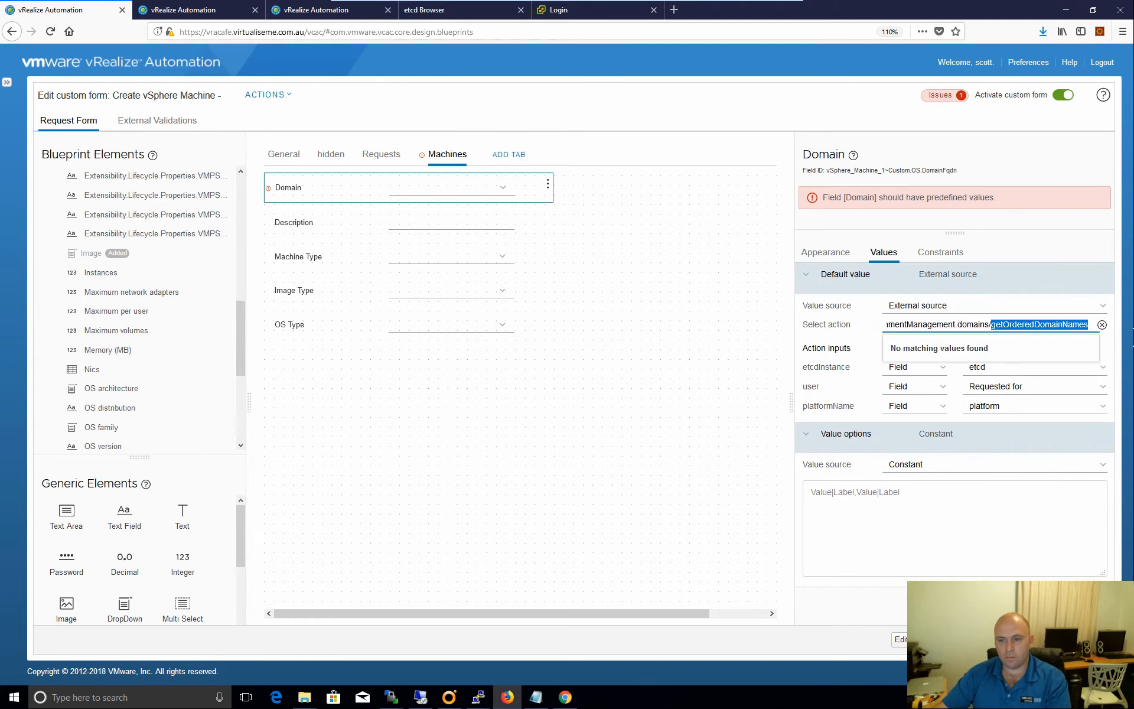
left_click(1102, 325)
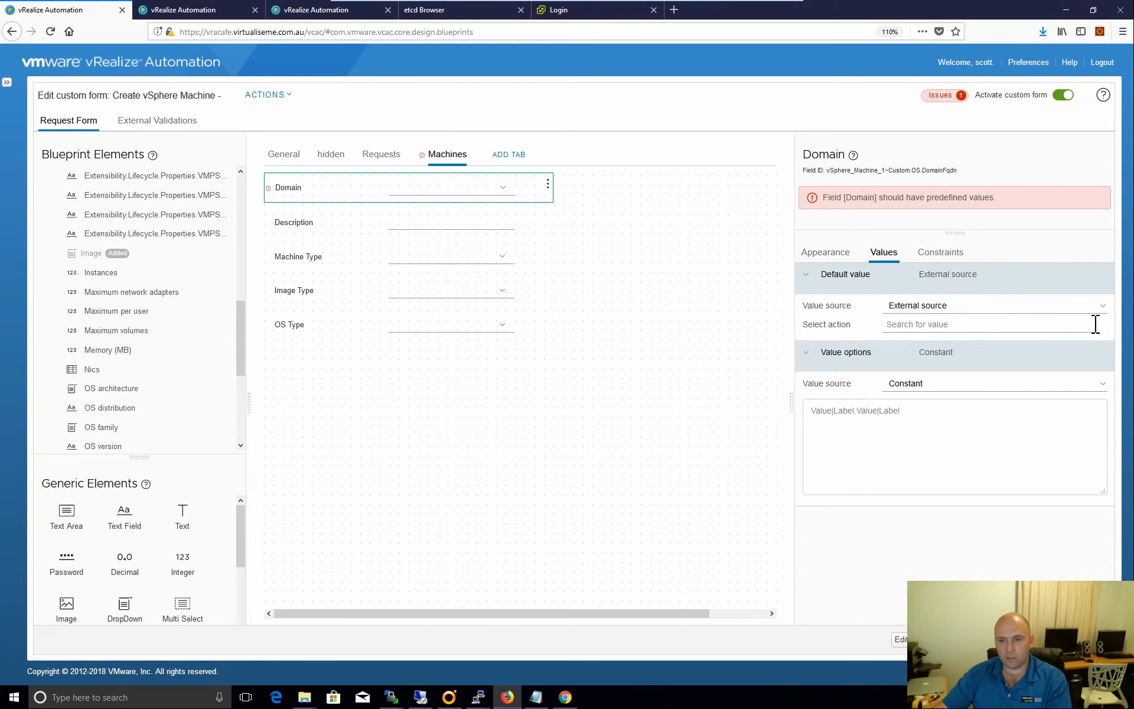
left_click(966, 308)
left_click(931, 324)
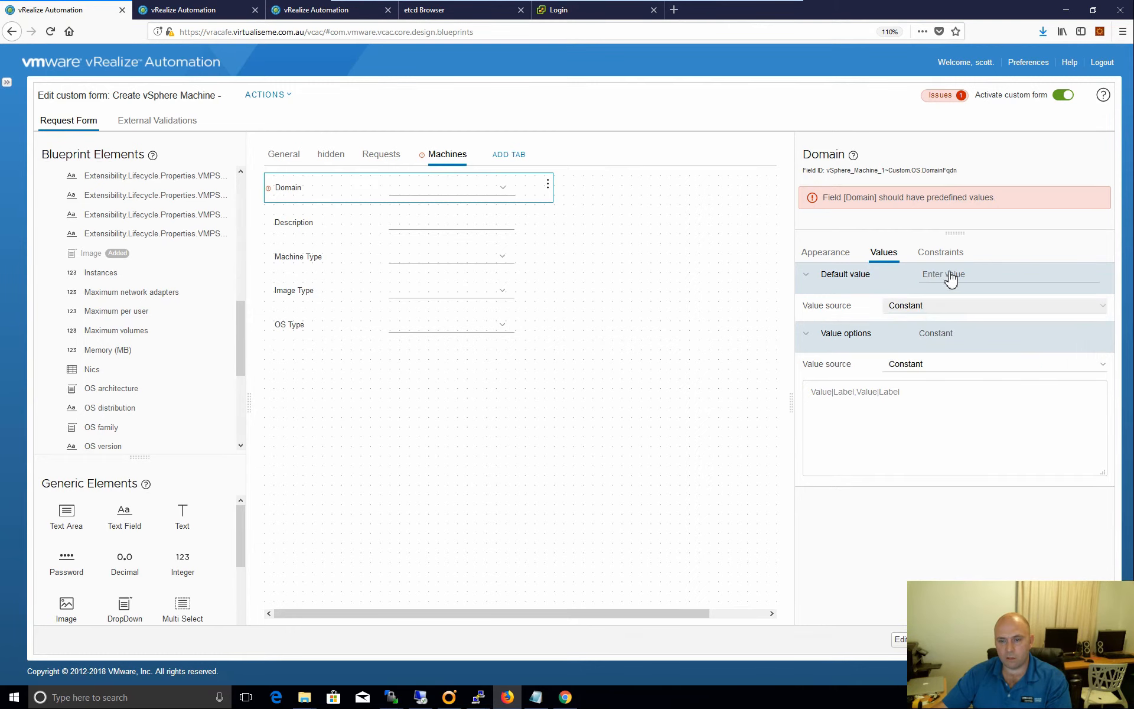
Set the Domain field's value options to an external source using the getOrderedDomainNames action.
left_click(896, 412)
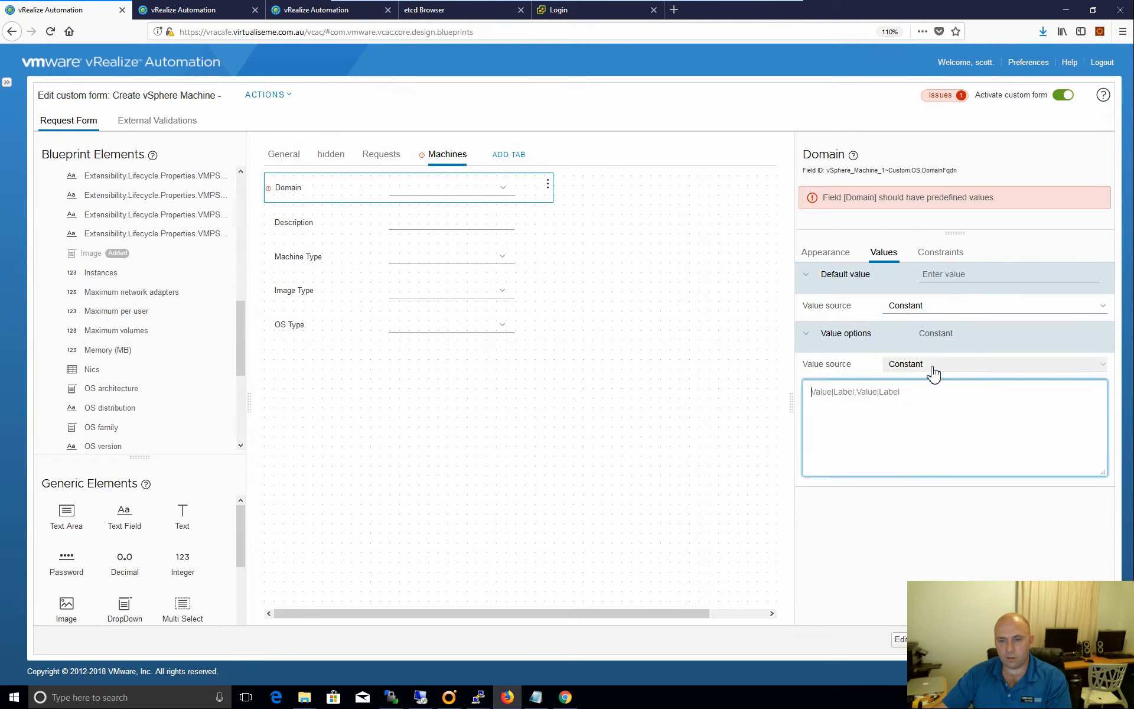
left_click(933, 373)
left_click(926, 392)
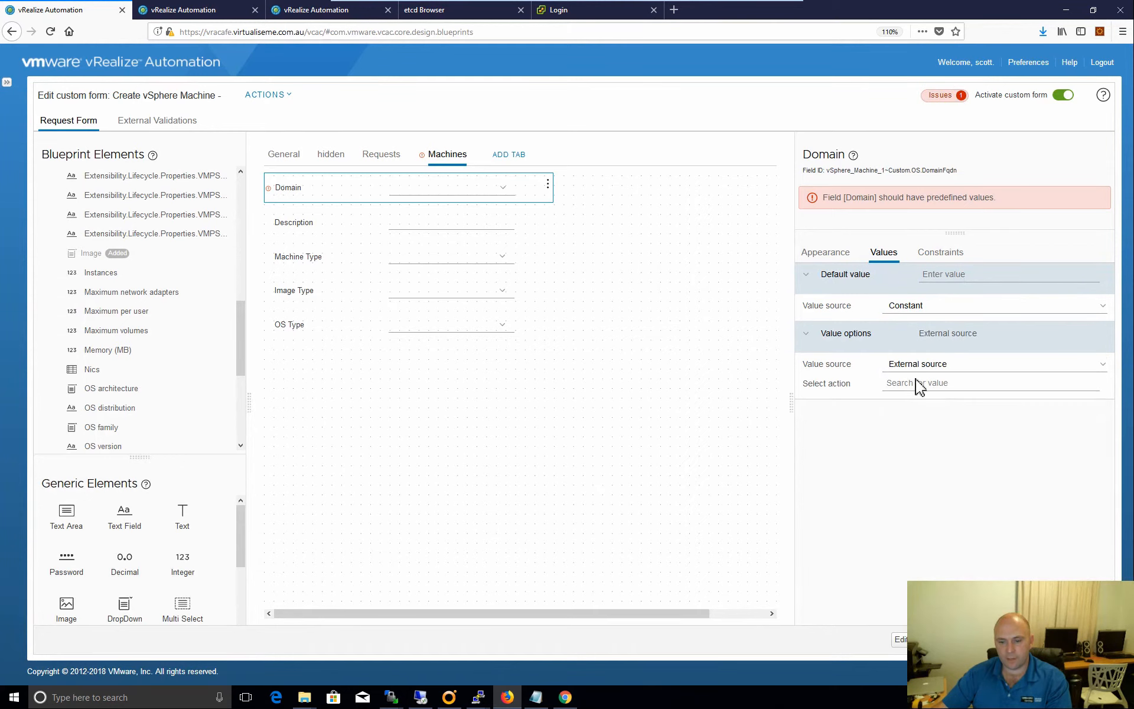
left_click(912, 385)
key("ctrl+v")
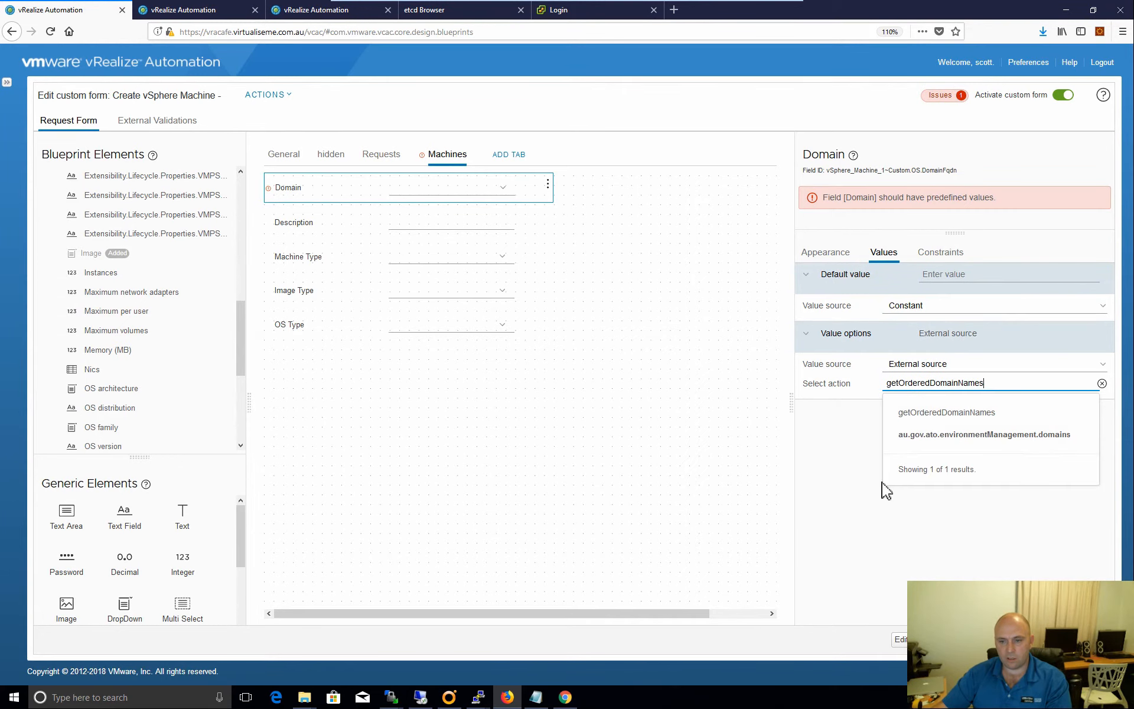
left_click(928, 440)
Map the Domain action inputs etcdInstance to etcd, user to Requested for and platformName to platform, and save the form.
left_click(990, 444)
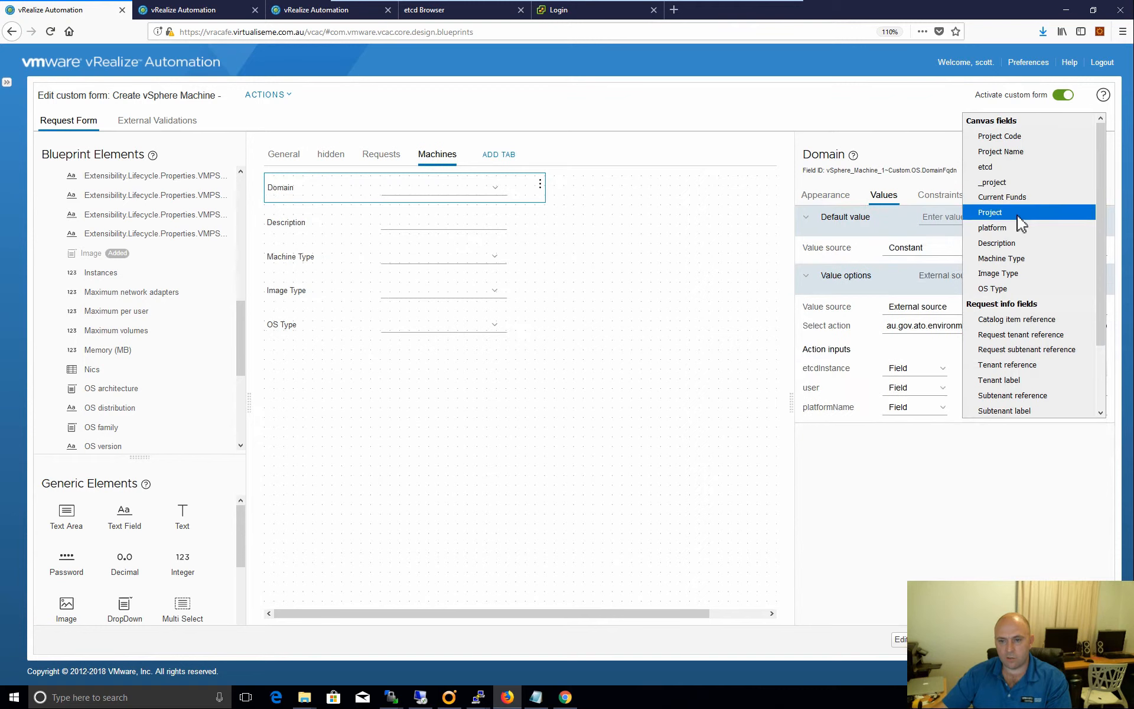
left_click(1004, 167)
left_click(987, 389)
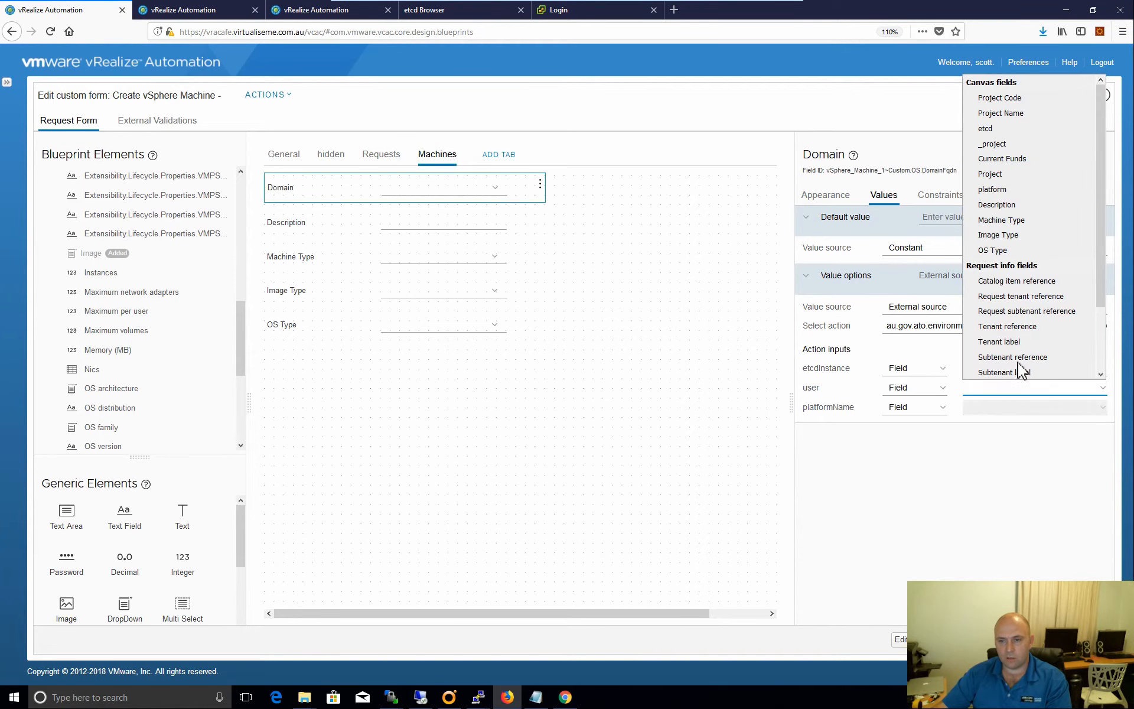
scroll(1022, 330, "down", 2)
scroll(1025, 327, "down", 1)
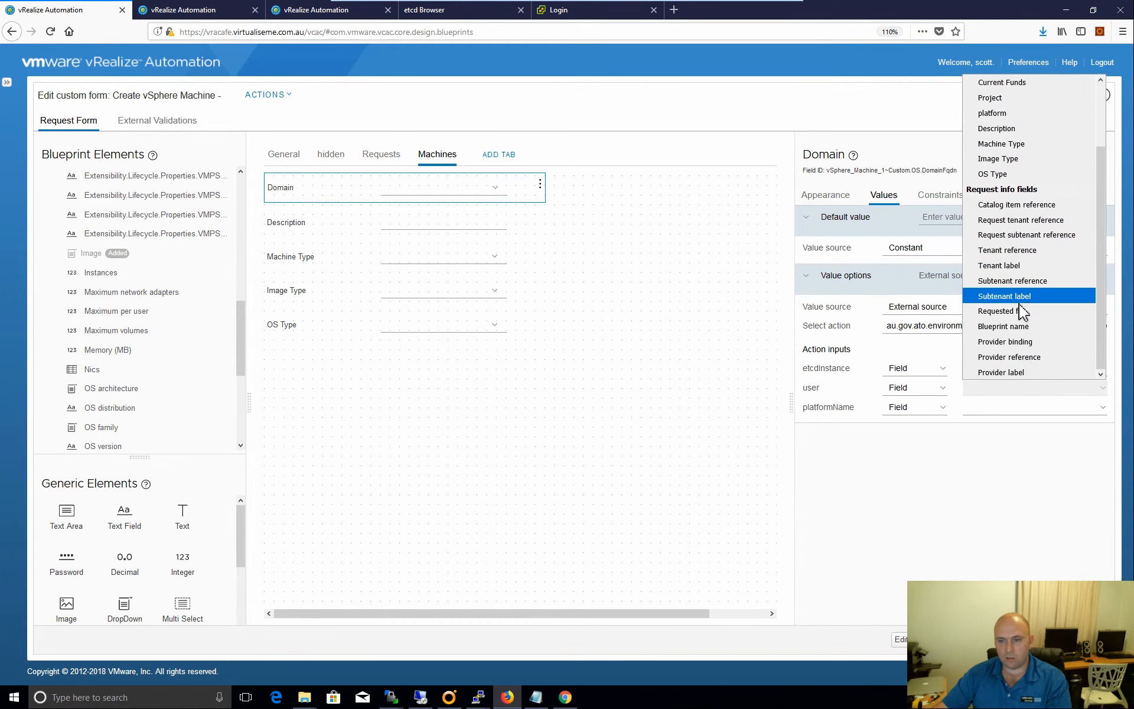
left_click(1004, 311)
left_click(998, 411)
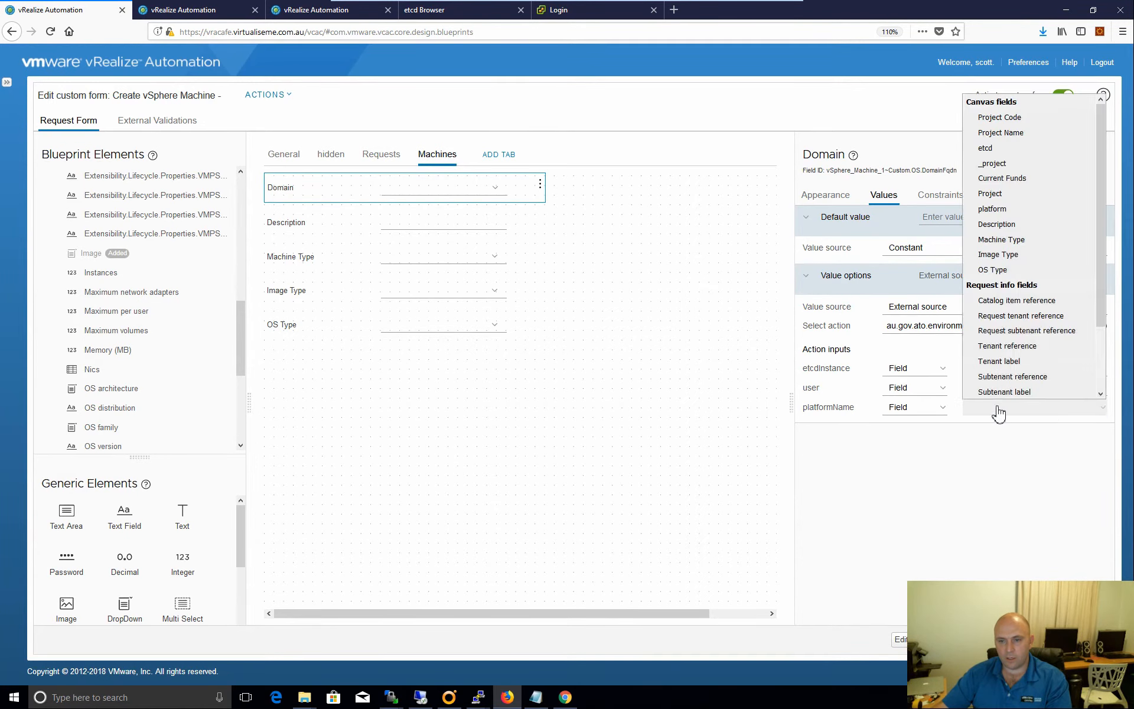
left_click(998, 209)
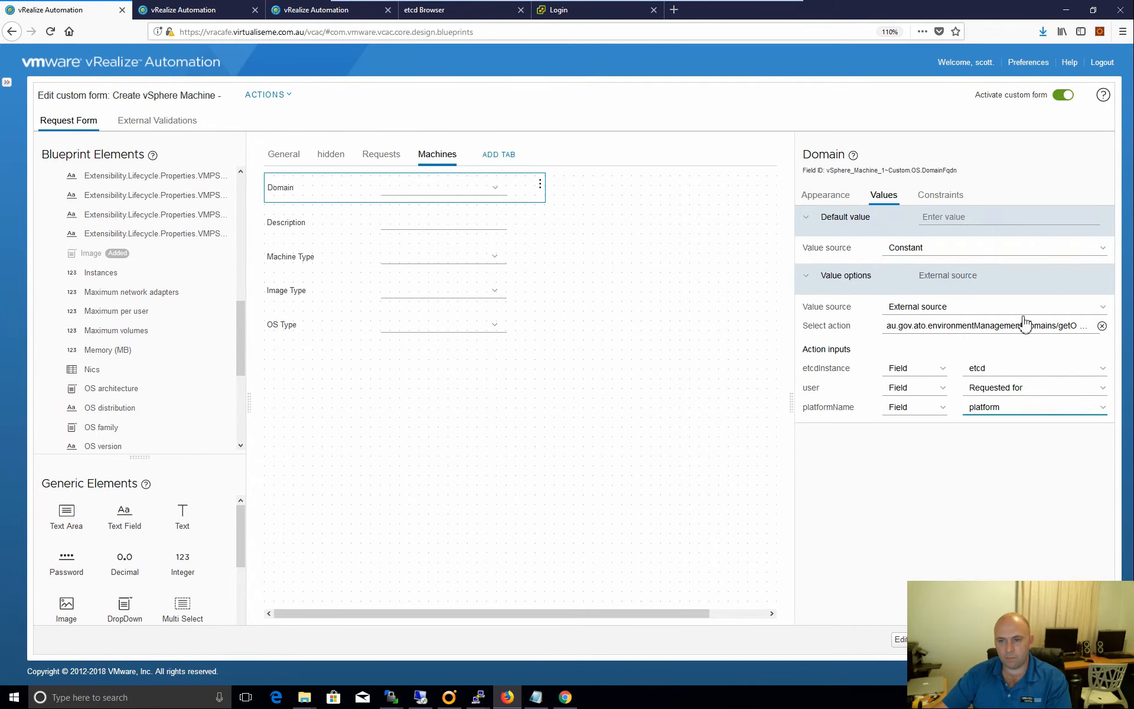
left_click(975, 475)
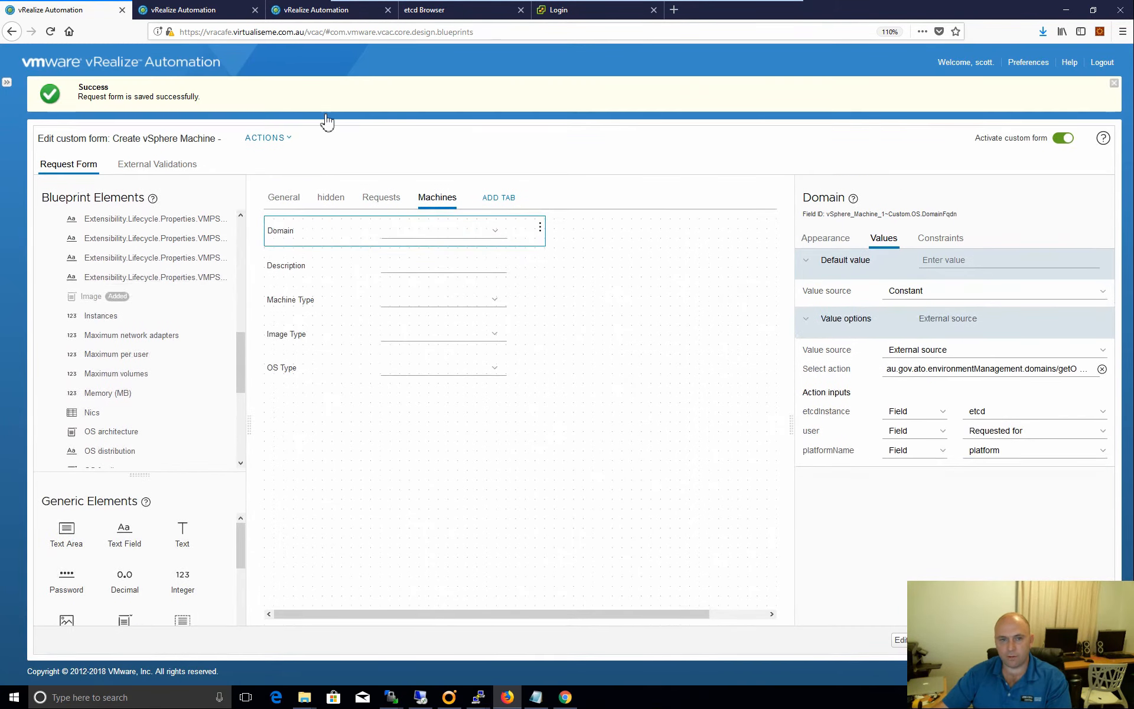
Test the Domain dropdown in a new Create vSphere Machine - video demo request by choosing virtualiseme.com.au, and cancel the request.
left_click(184, 9)
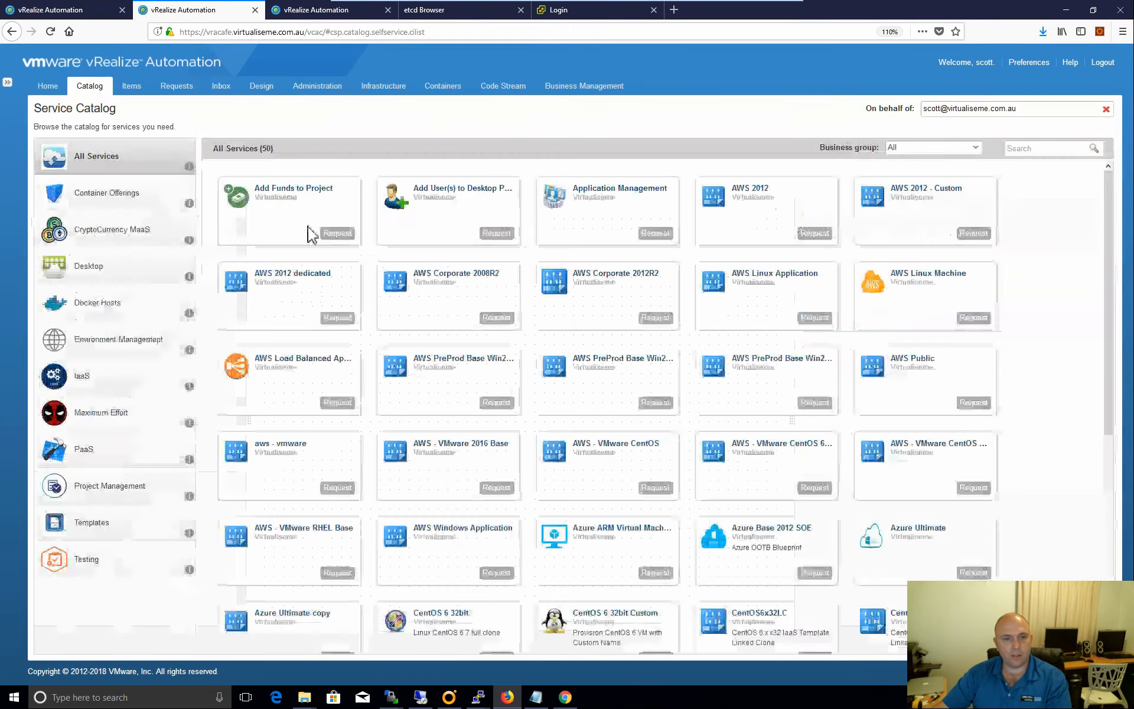
left_click(131, 567)
left_click(337, 317)
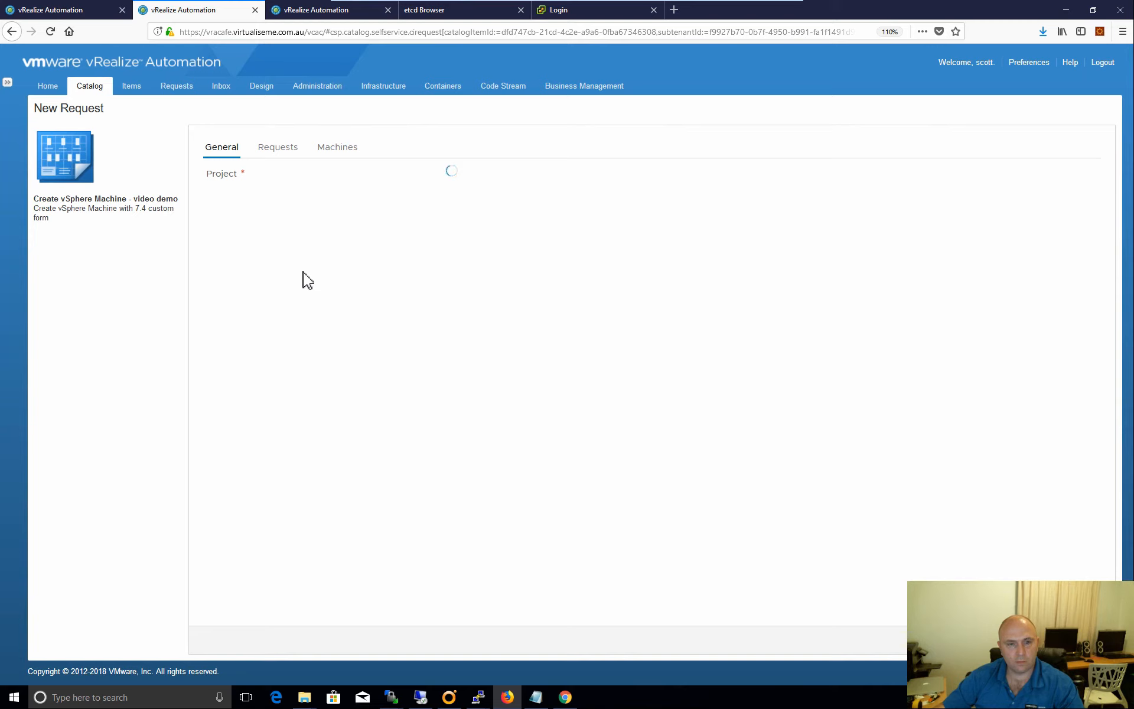
left_click(353, 153)
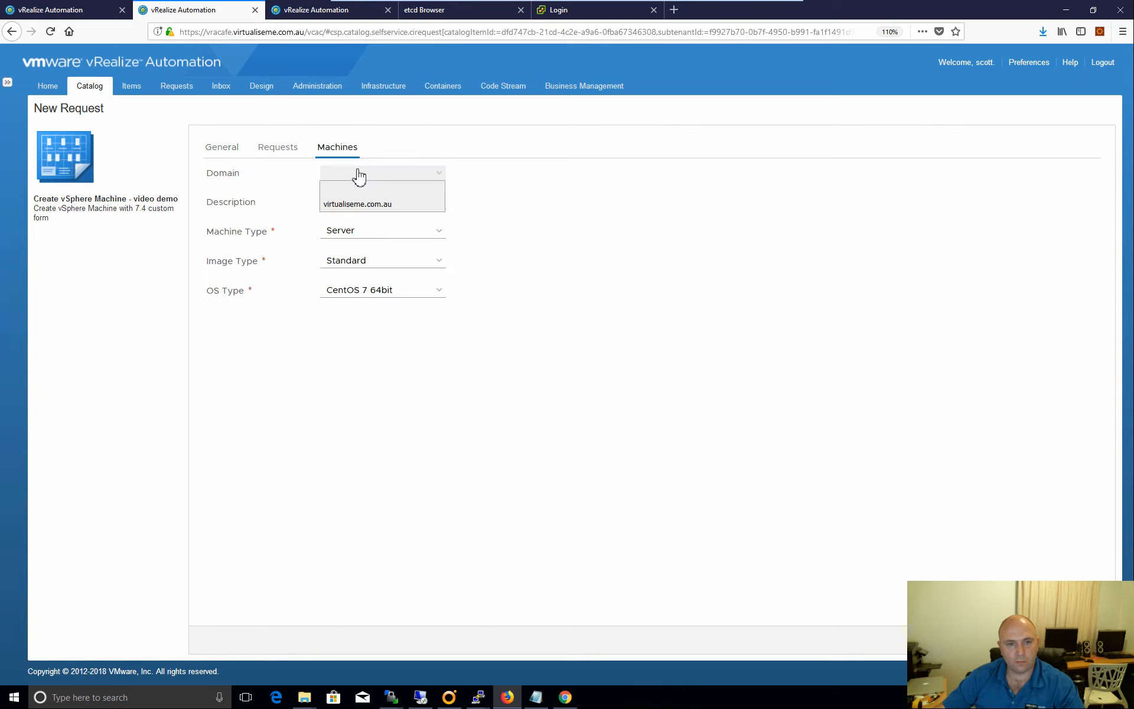
left_click(394, 172)
left_click(378, 205)
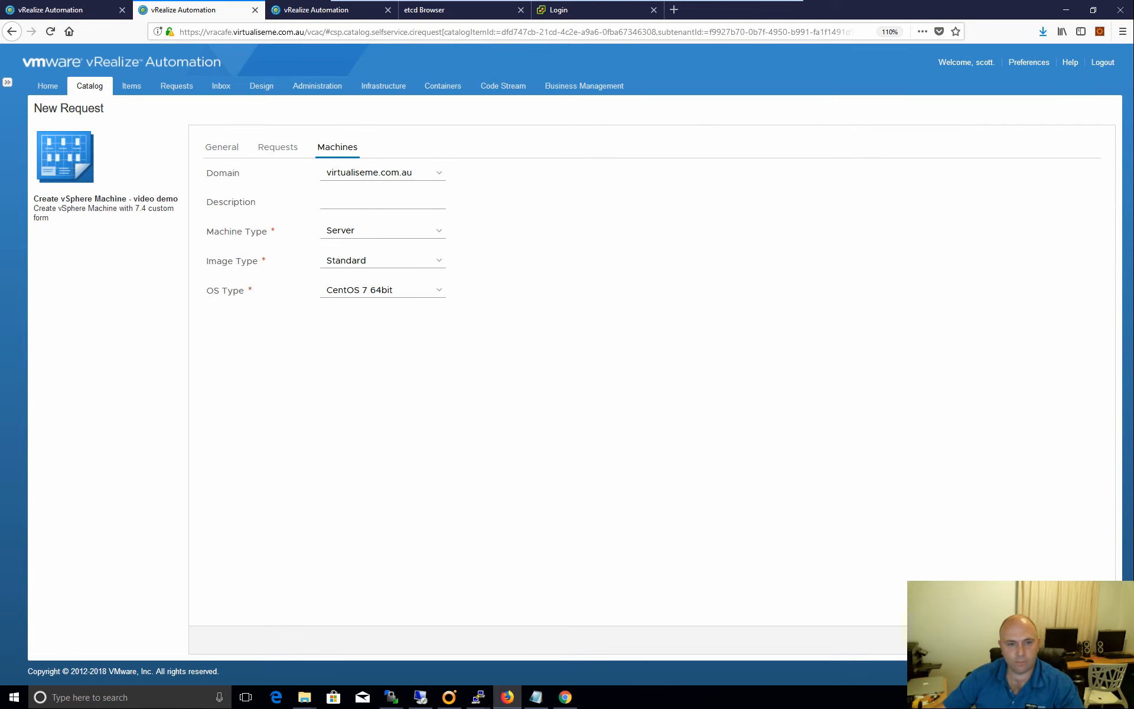
left_click(1090, 640)
Return to the Create vSphere Machine custom form and add a new tab titled Hardware.
left_click(449, 697)
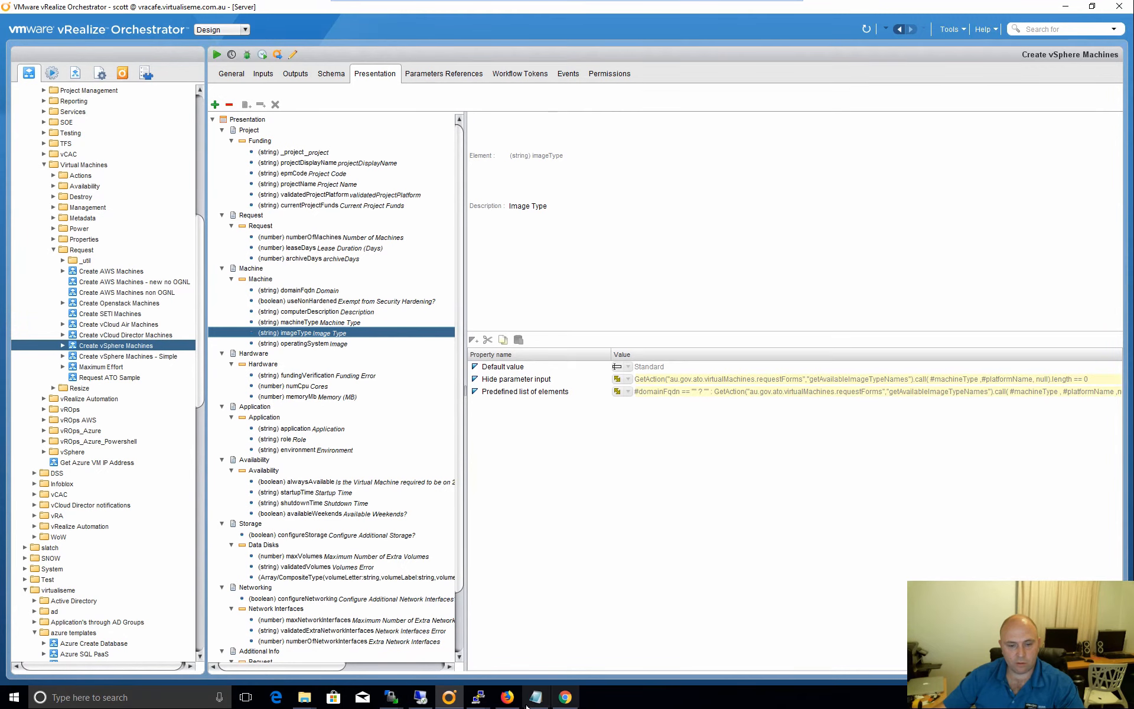
left_click(507, 697)
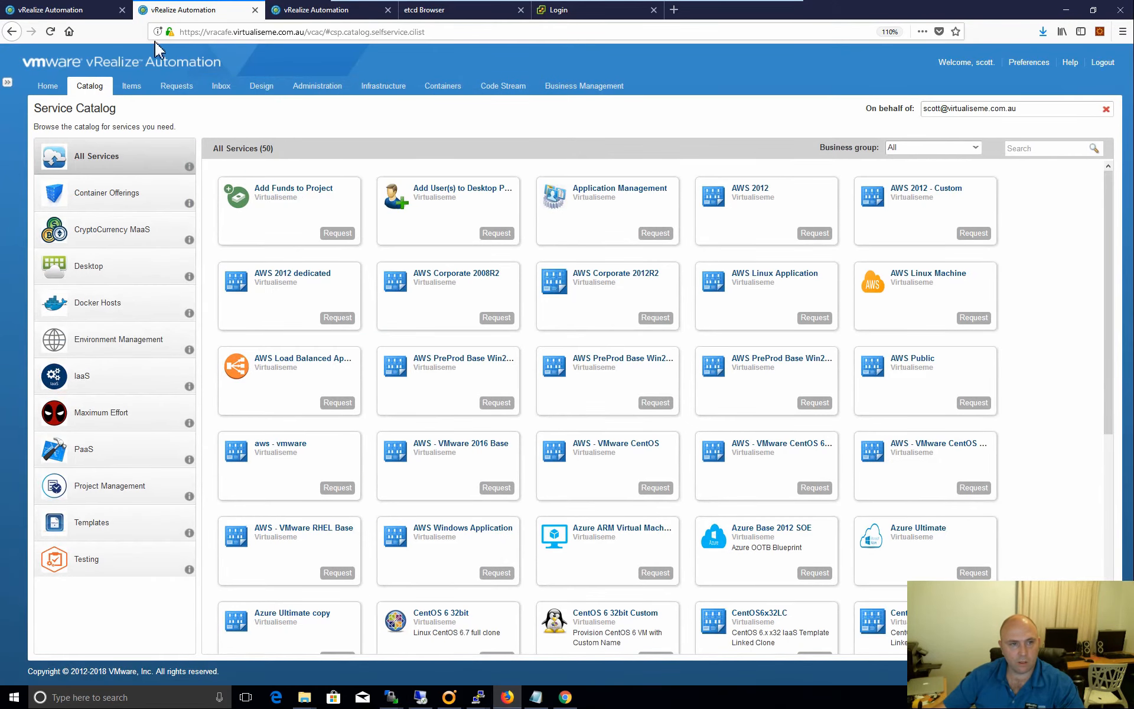
key("ctrl+Page_Up")
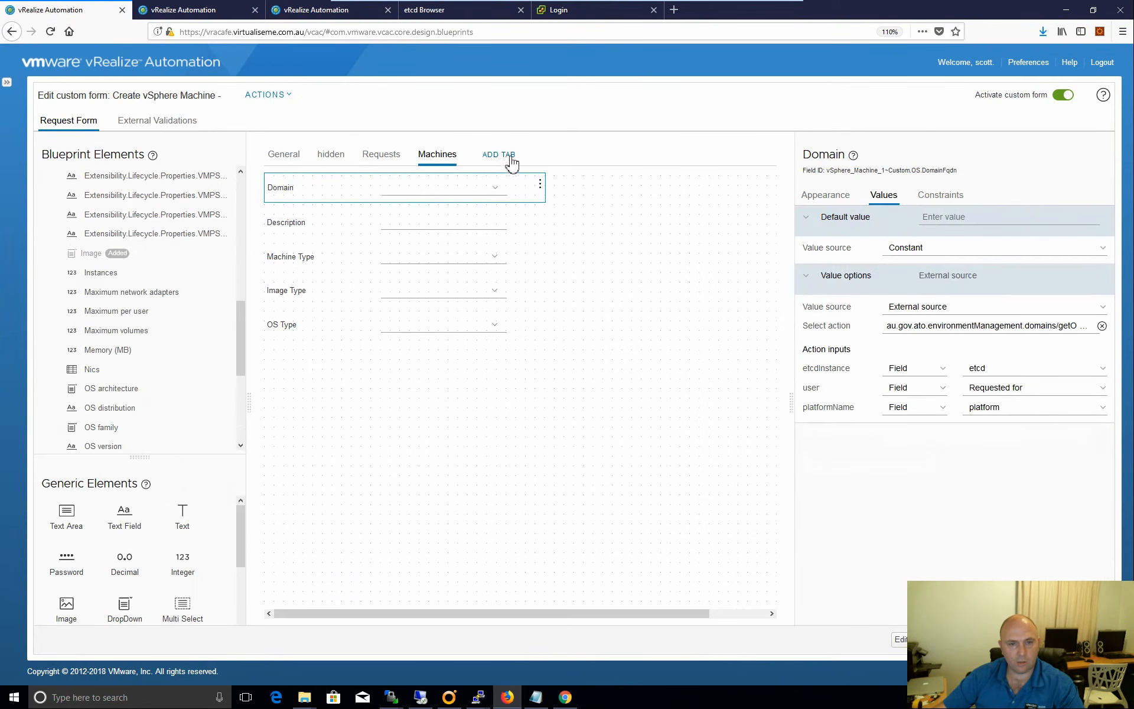
left_click(499, 155)
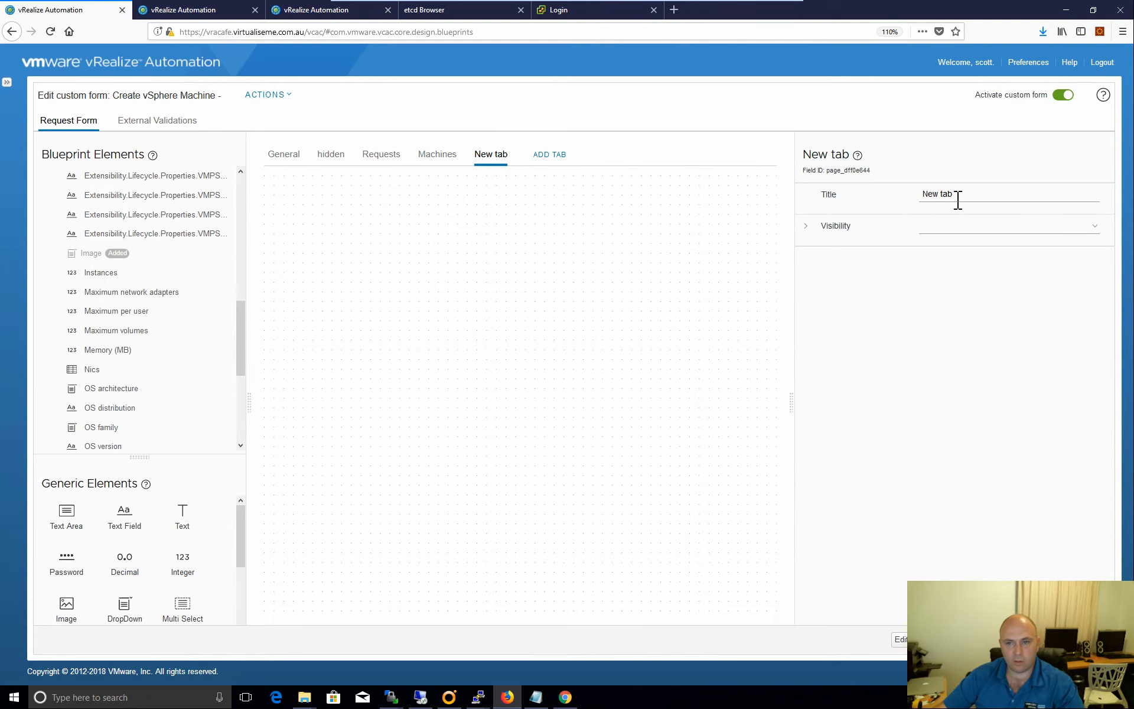
left_click_drag(958, 200, 893, 194)
type("Hard")
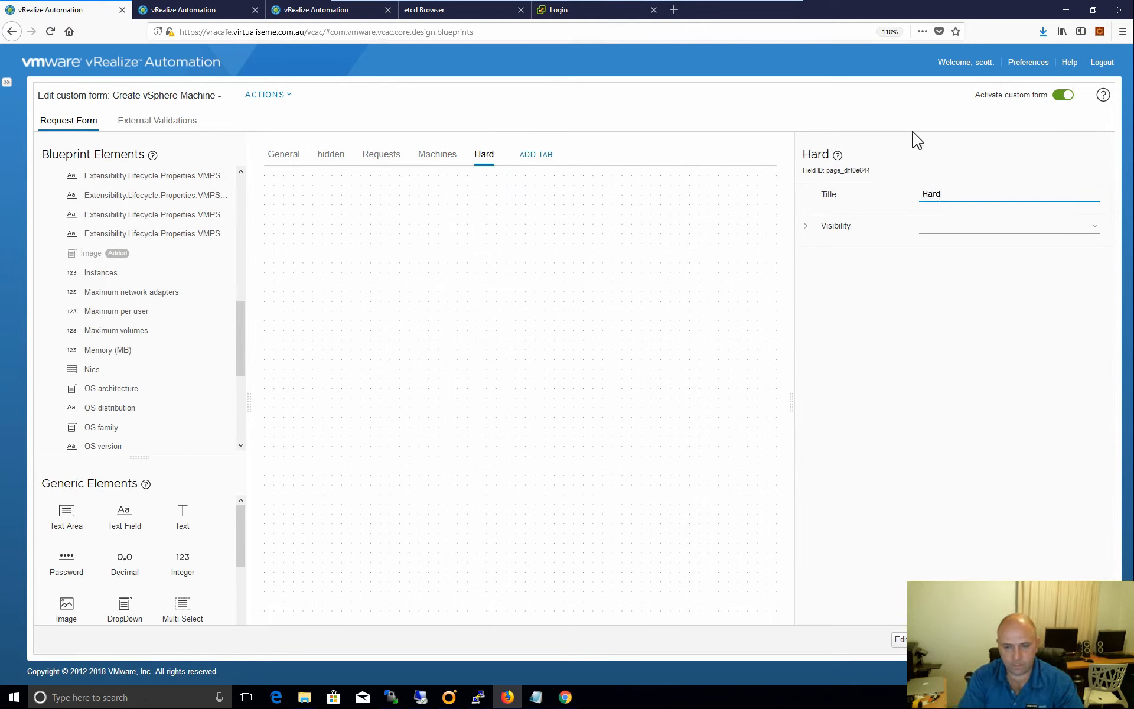
type("ware")
left_click(406, 349)
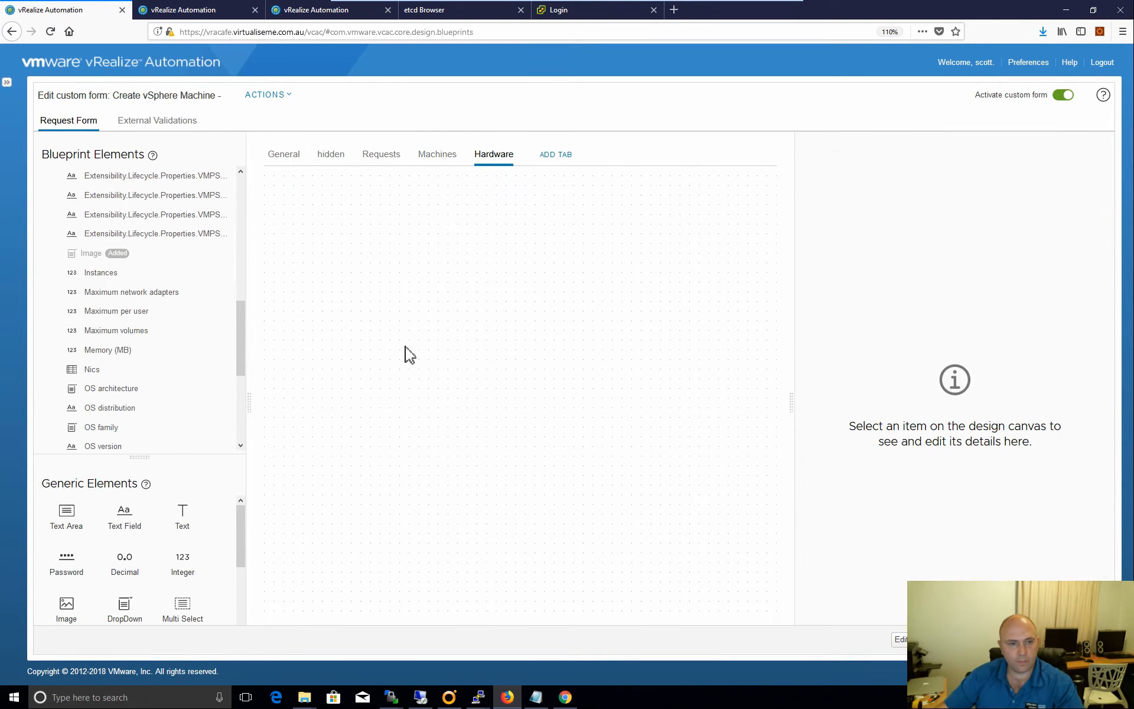
Place the Memory (MB) field on the Hardware tab and the CPUs field above it.
left_click_drag(114, 352, 416, 329)
left_click_drag(241, 329, 239, 228)
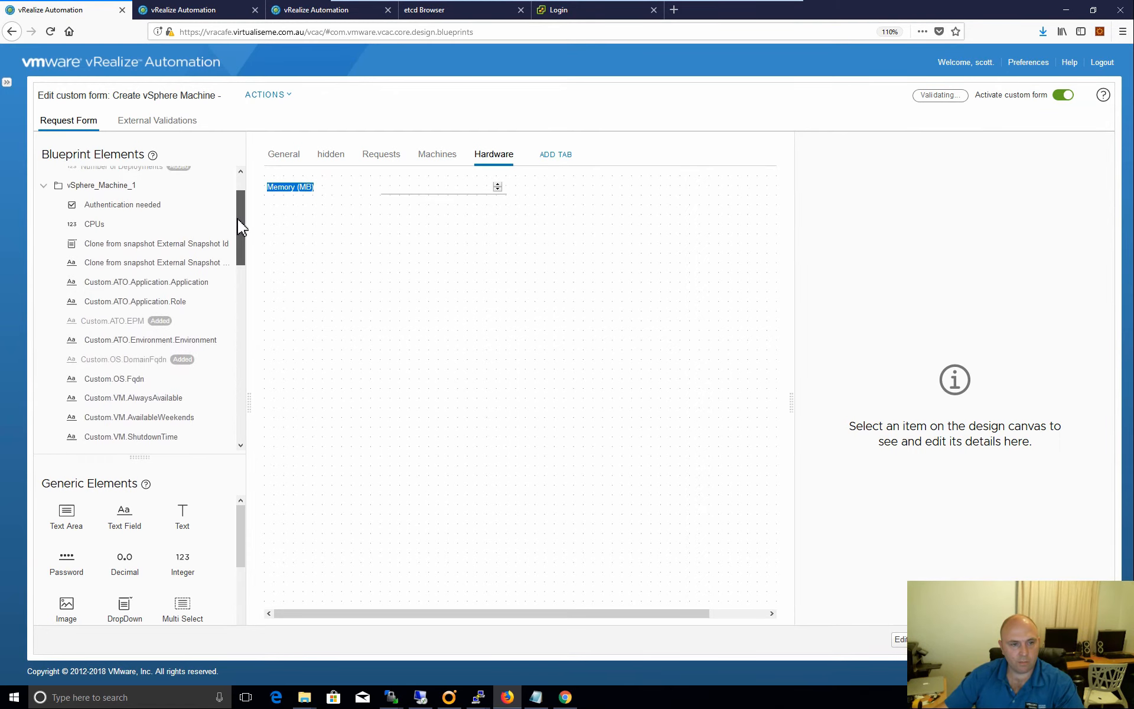
left_click_drag(101, 231, 310, 189)
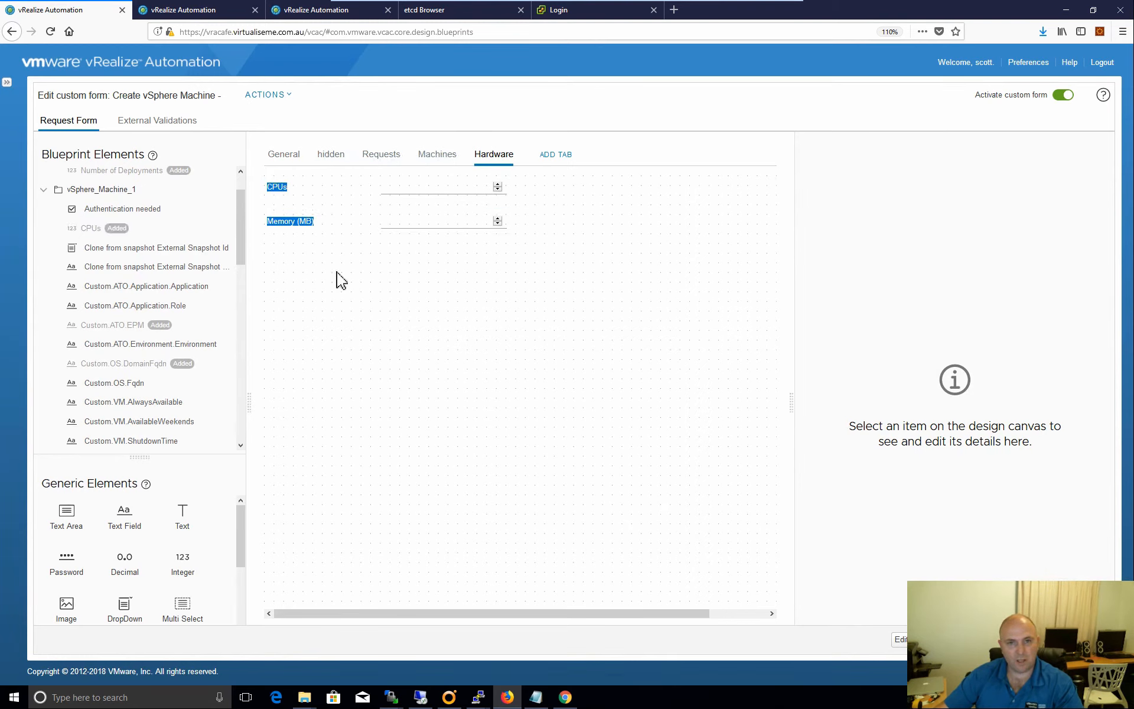
left_click(400, 304)
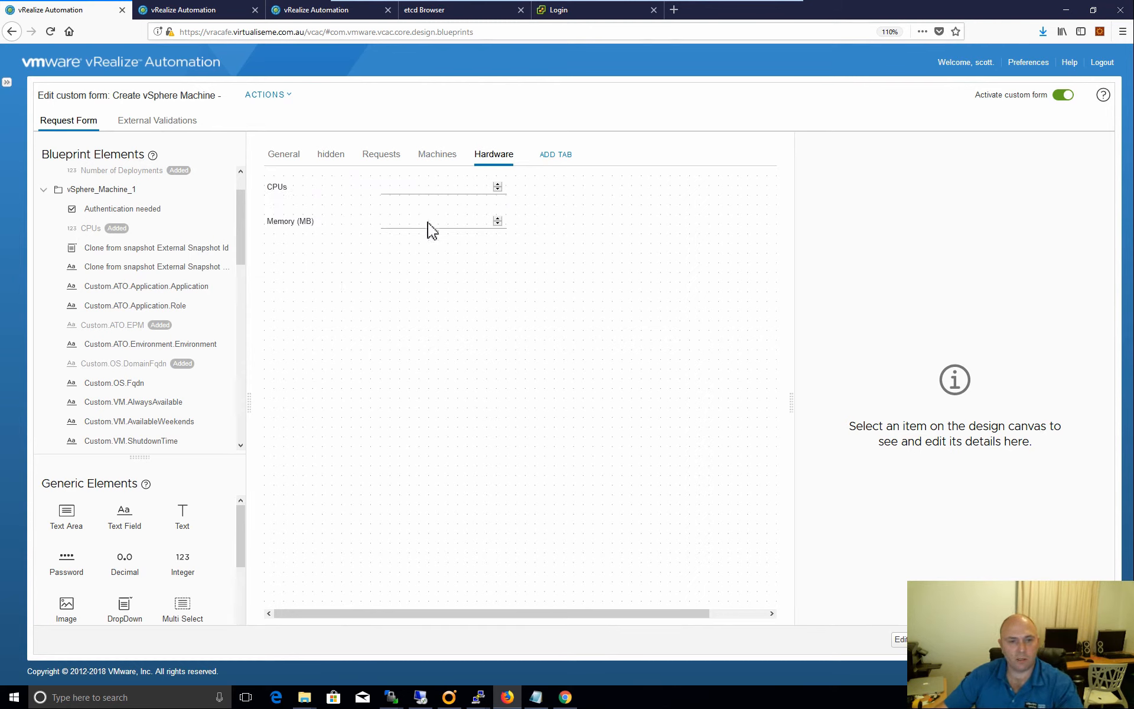
Review the CPUs field's default value and constraints, and save the form.
left_click(421, 196)
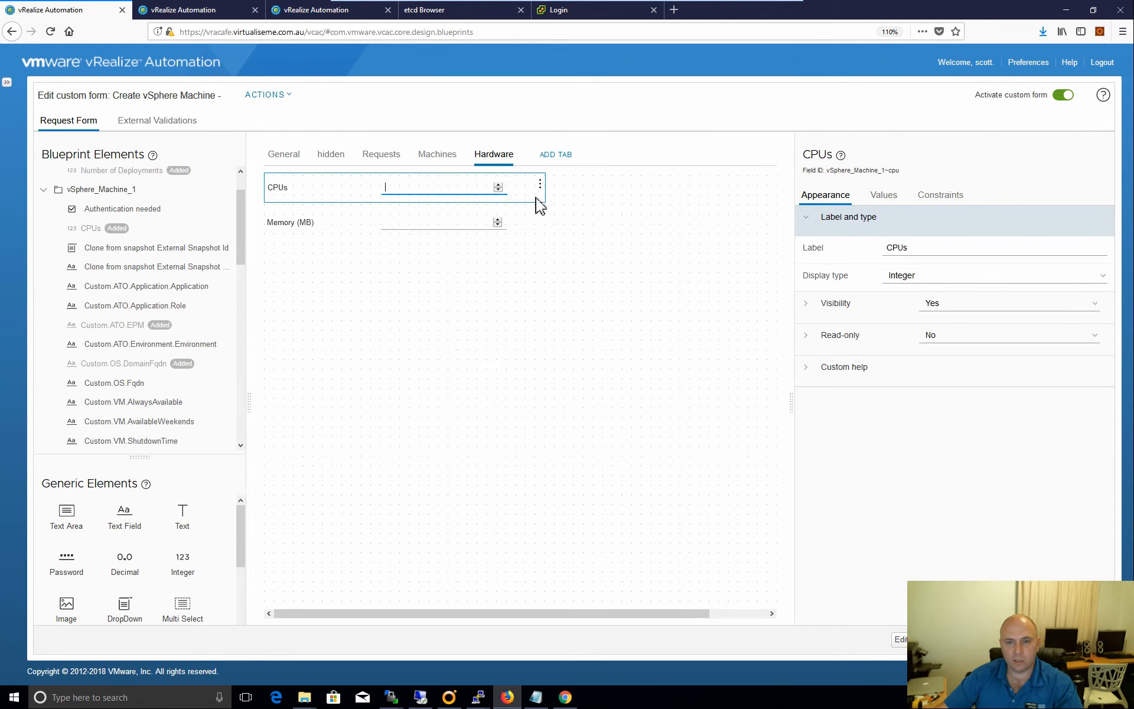
left_click(883, 196)
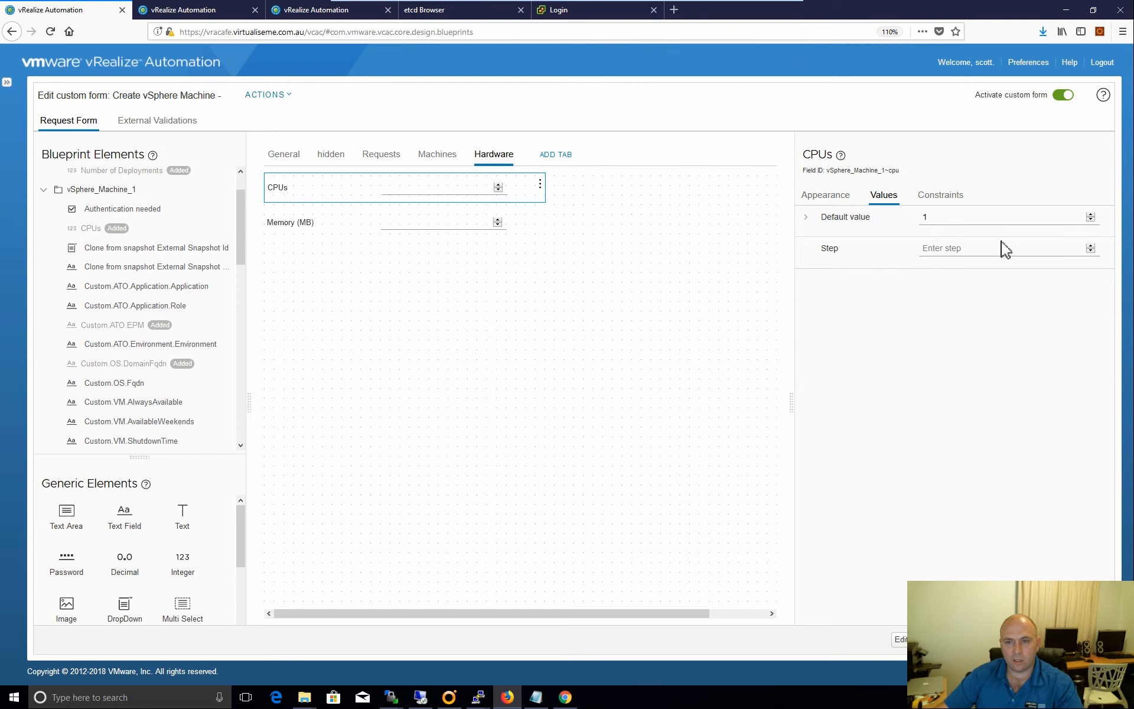
left_click(941, 195)
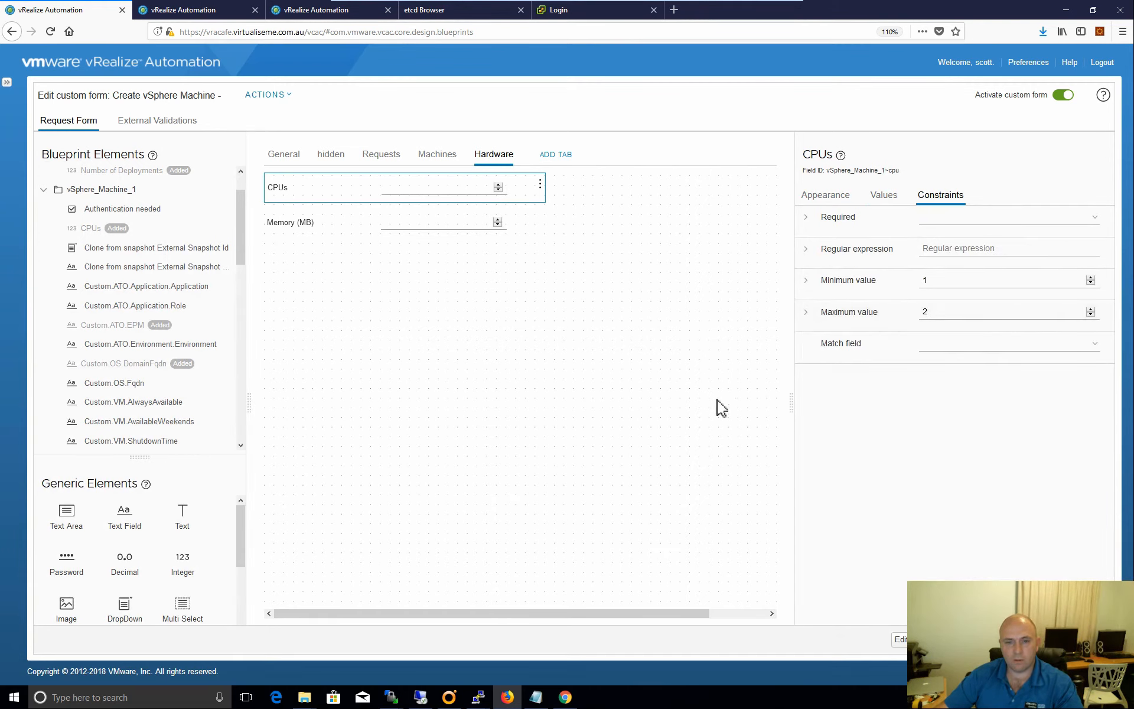
left_click(454, 514)
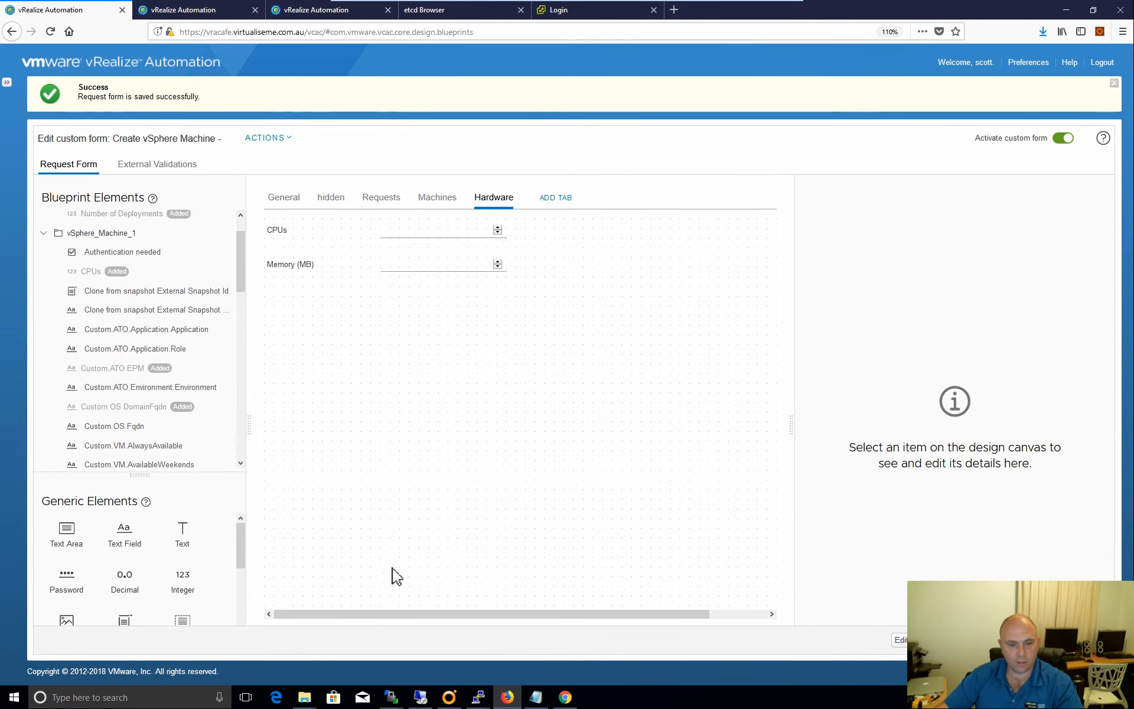
Check the workflow's Application group in Orchestrator, and add an Application form tab with the Custom.ATO.Application.Application, Custom.ATO.Application.Role and Custom.ATO.Environment.Environment fields.
left_click(449, 697)
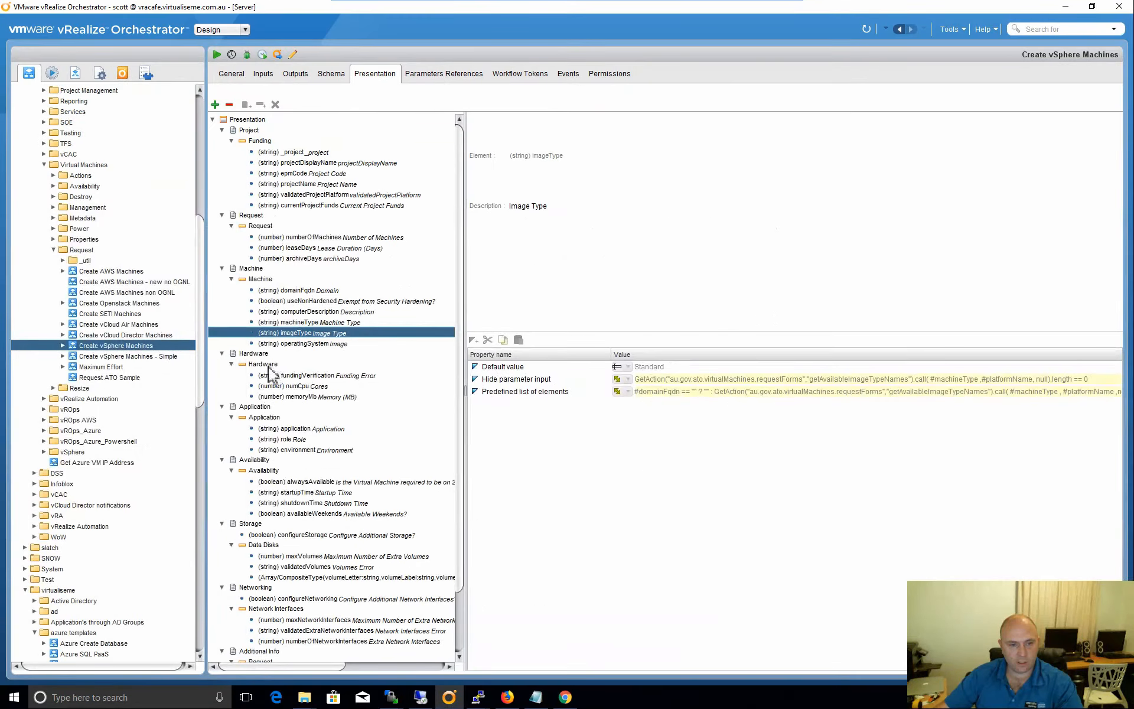
left_click(264, 417)
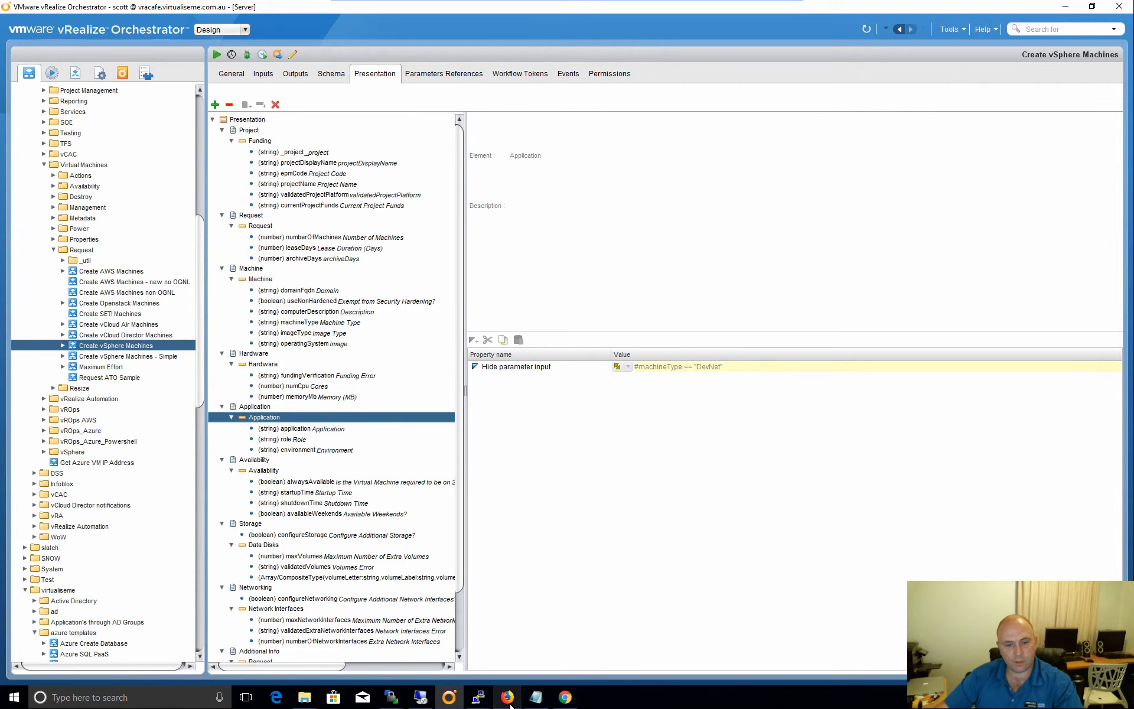
left_click(509, 704)
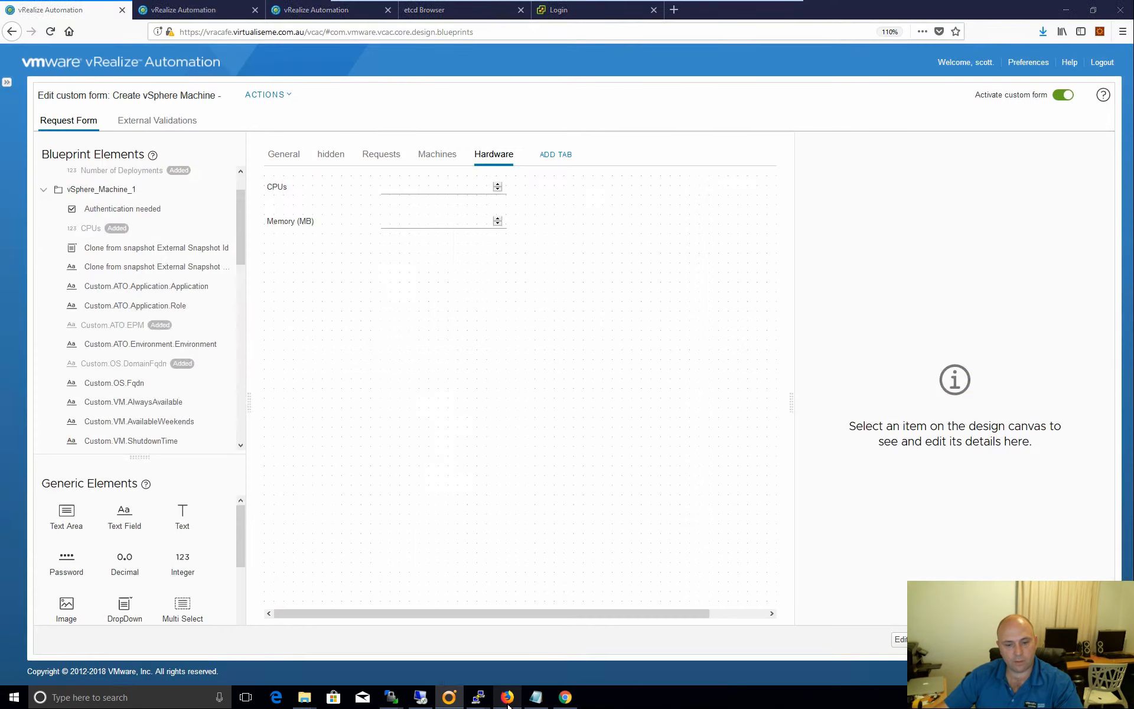
left_click(564, 155)
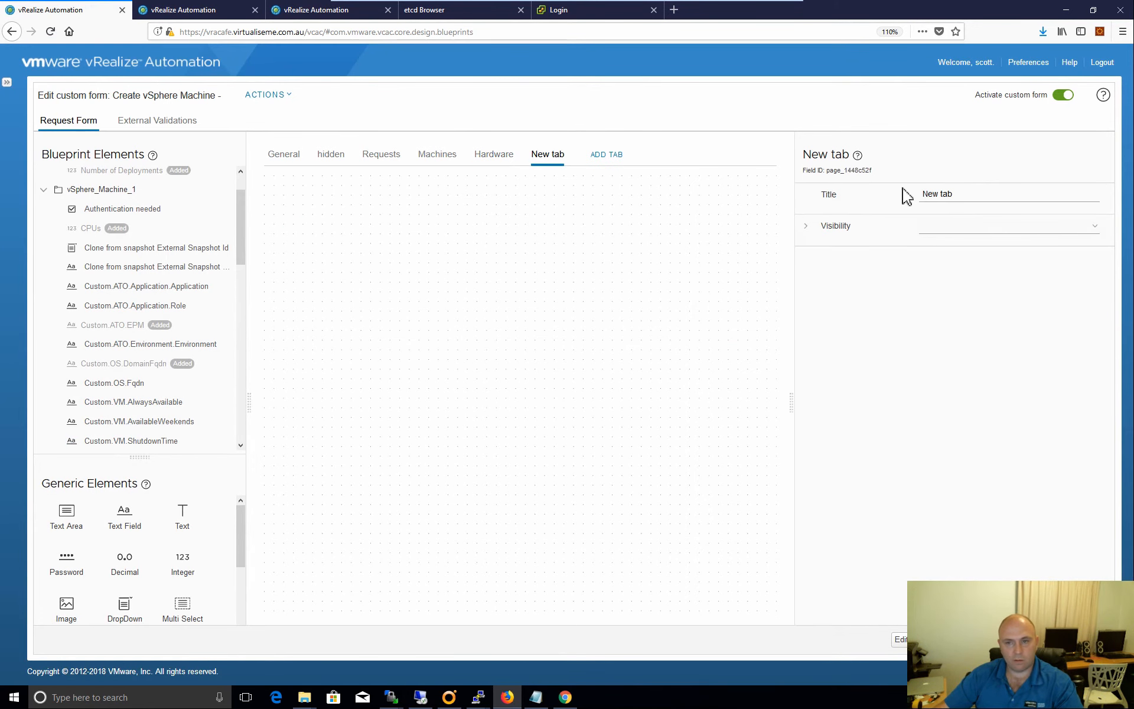
left_click_drag(982, 202, 888, 195)
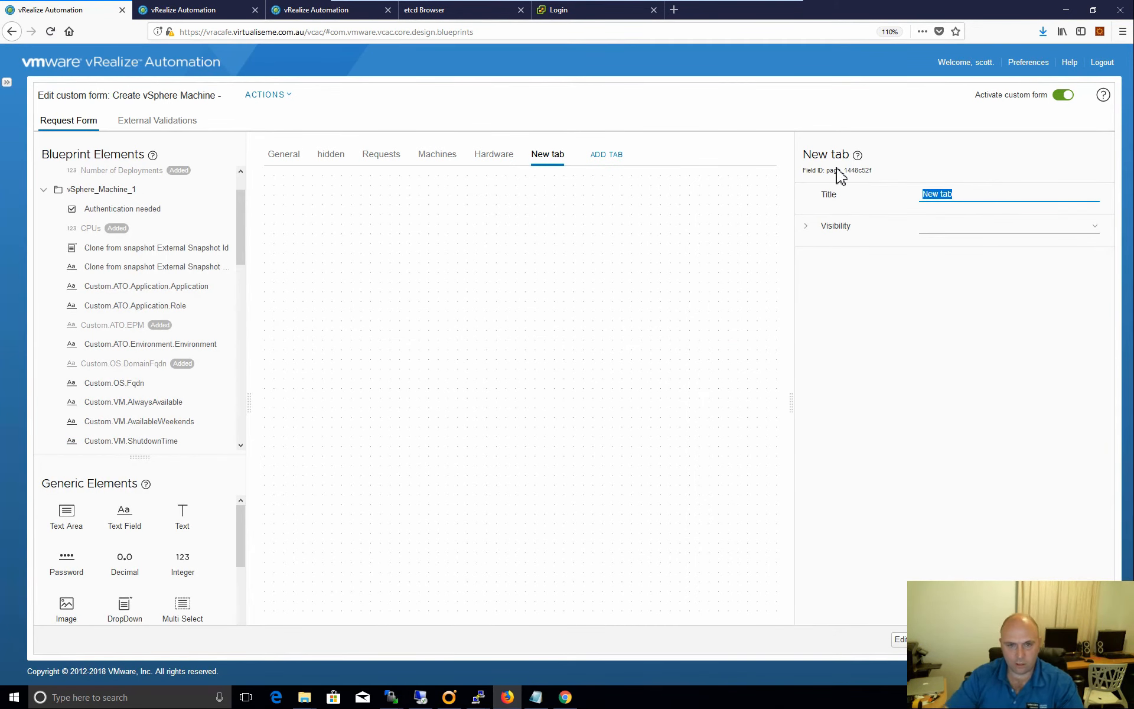
type("Application")
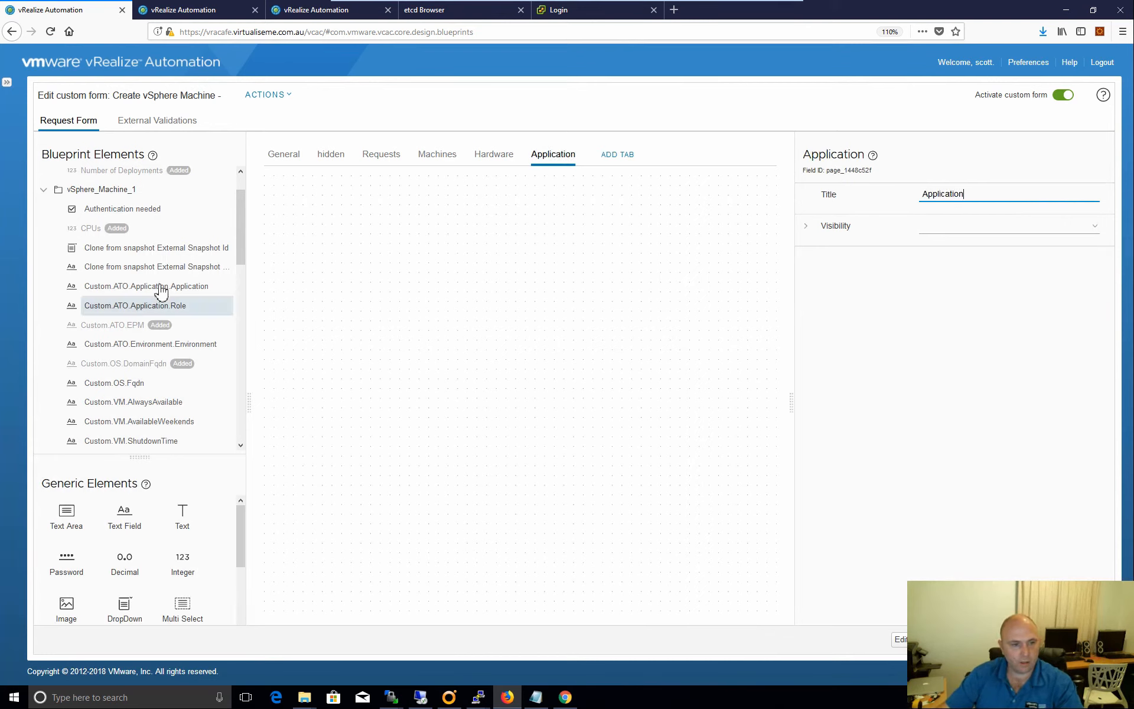
left_click_drag(162, 292, 385, 278)
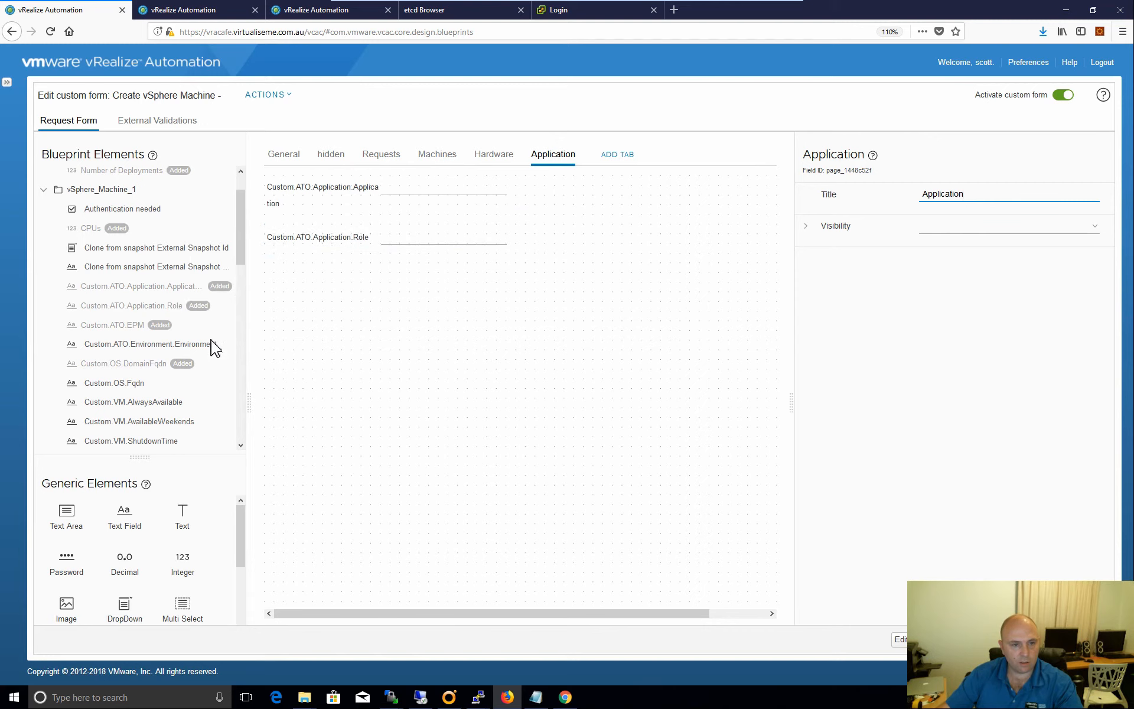
left_click_drag(139, 349, 399, 307)
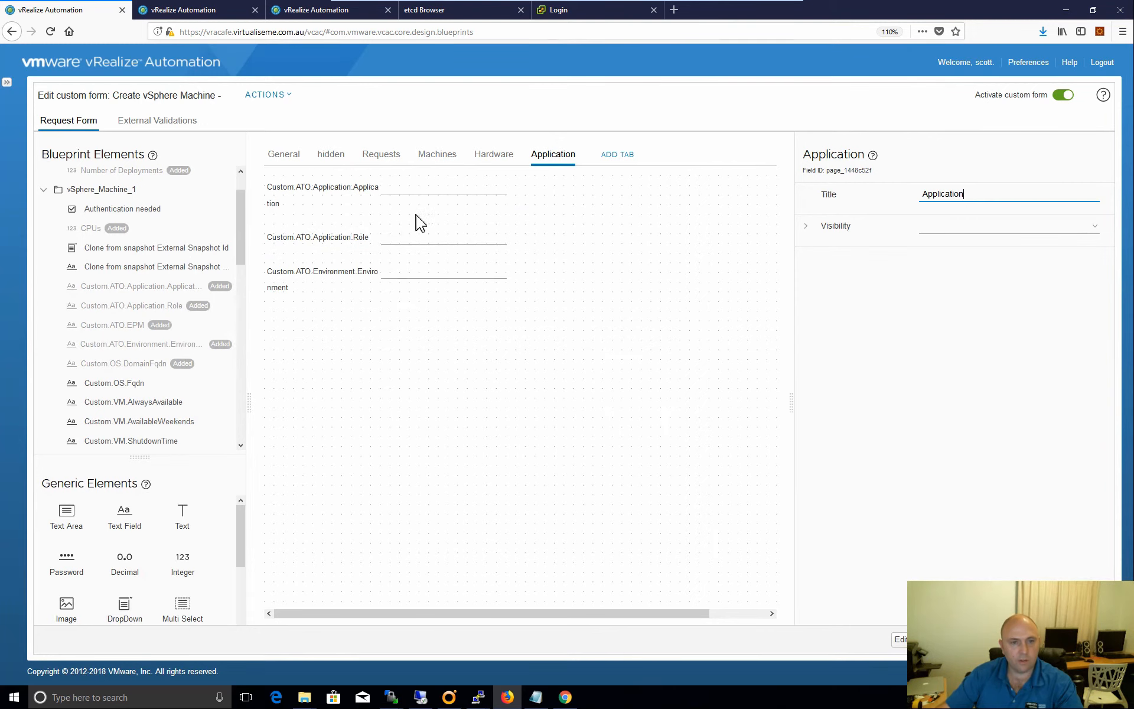
Relabel the Custom.ATO.Application.Application field as Application and set its display type to DropDown.
left_click(412, 182)
left_click_drag(1030, 253, 868, 246)
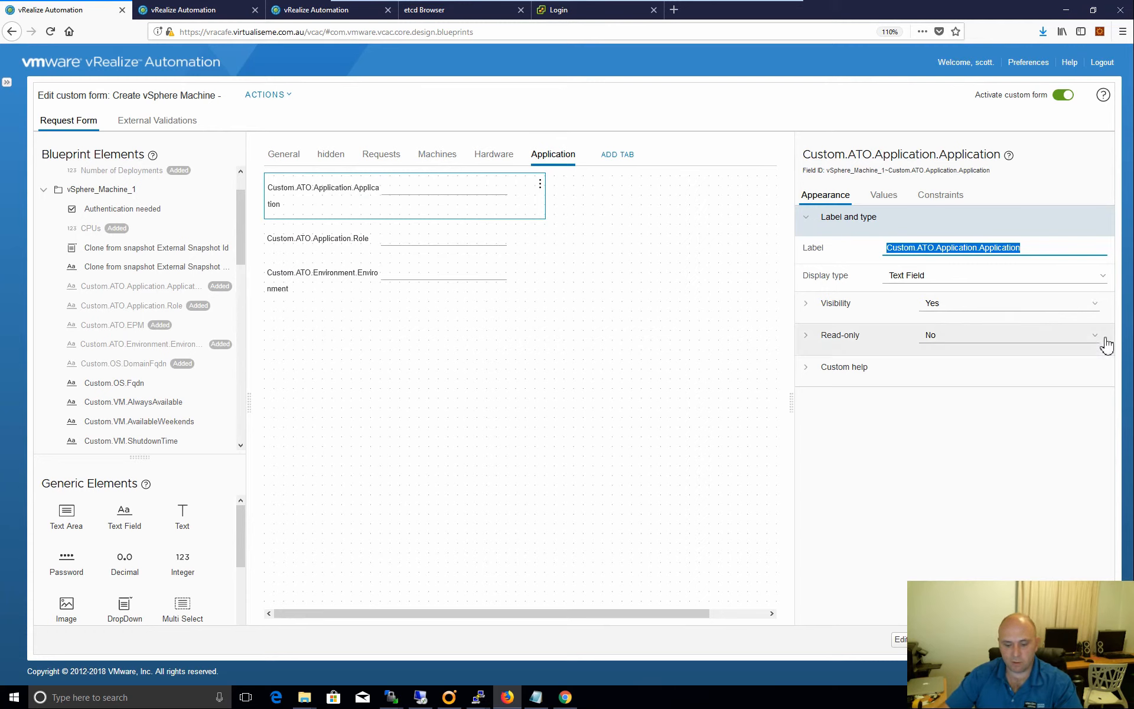
type("Application")
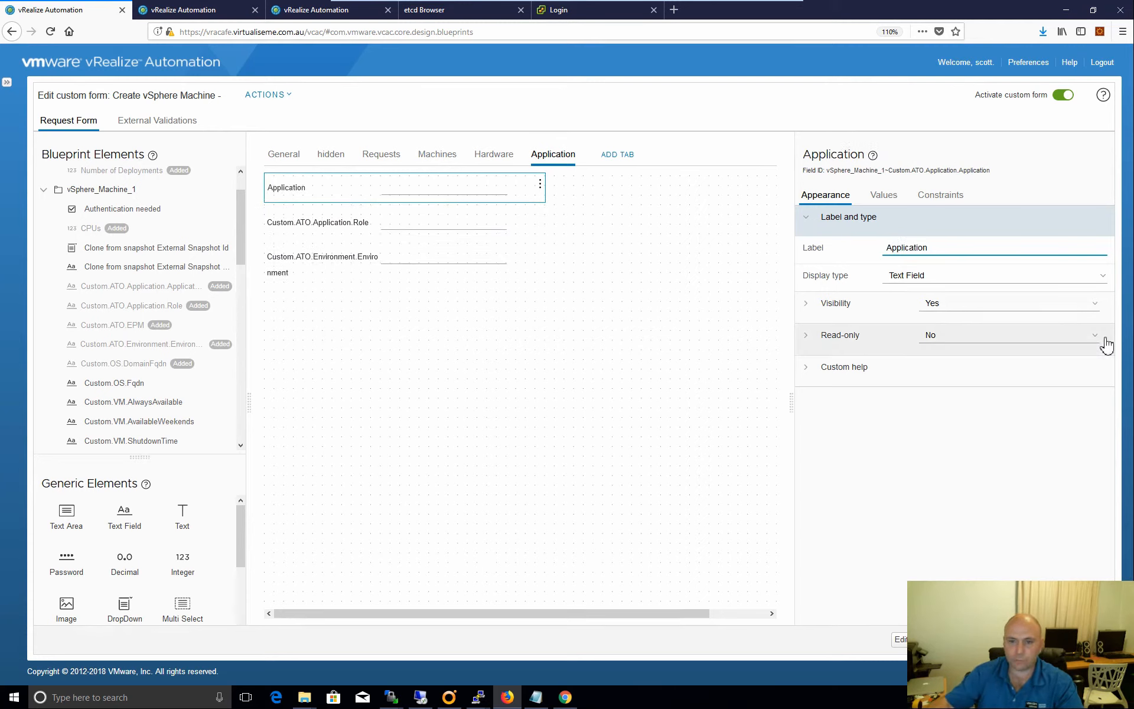
left_click(980, 276)
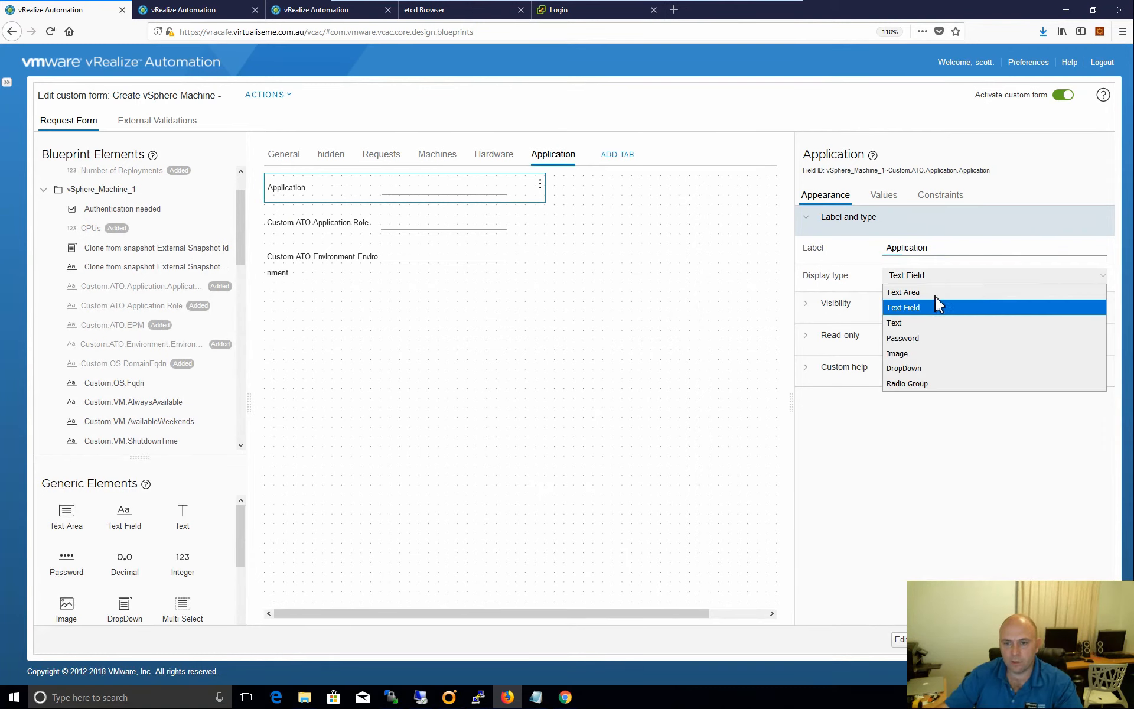
left_click(912, 368)
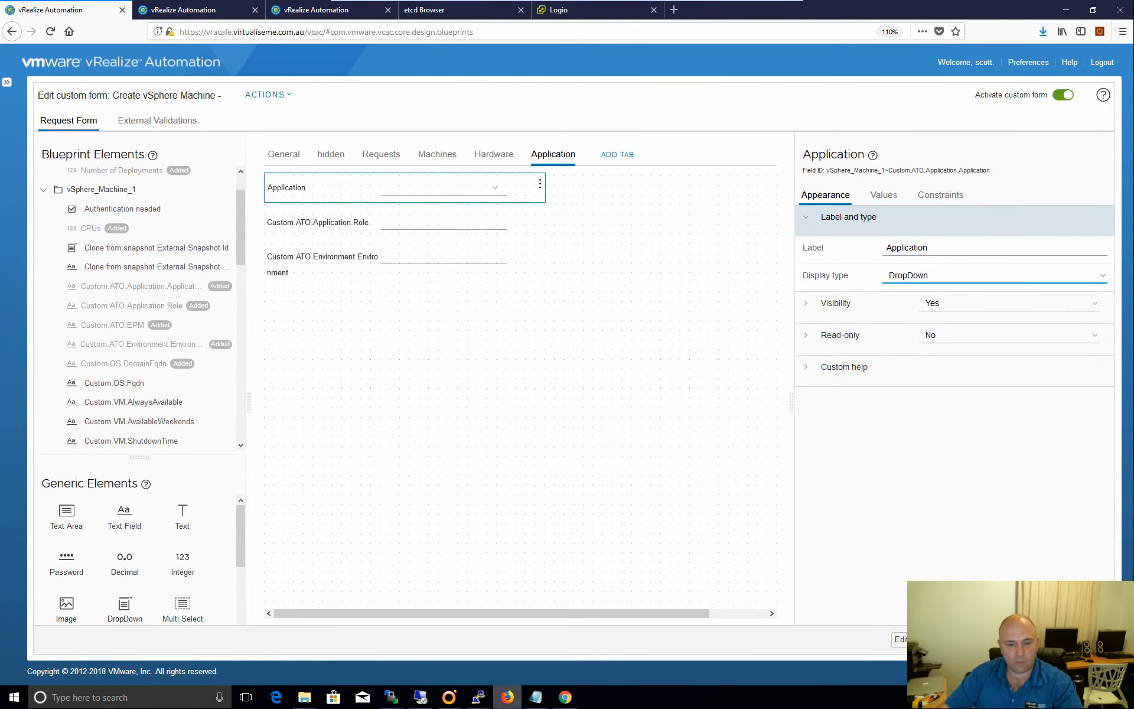
Switch to Orchestrator and inspect the getAllApplications action in the au.com.virtualiseme.kvs.applications module.
left_click(449, 697)
left_click(53, 73)
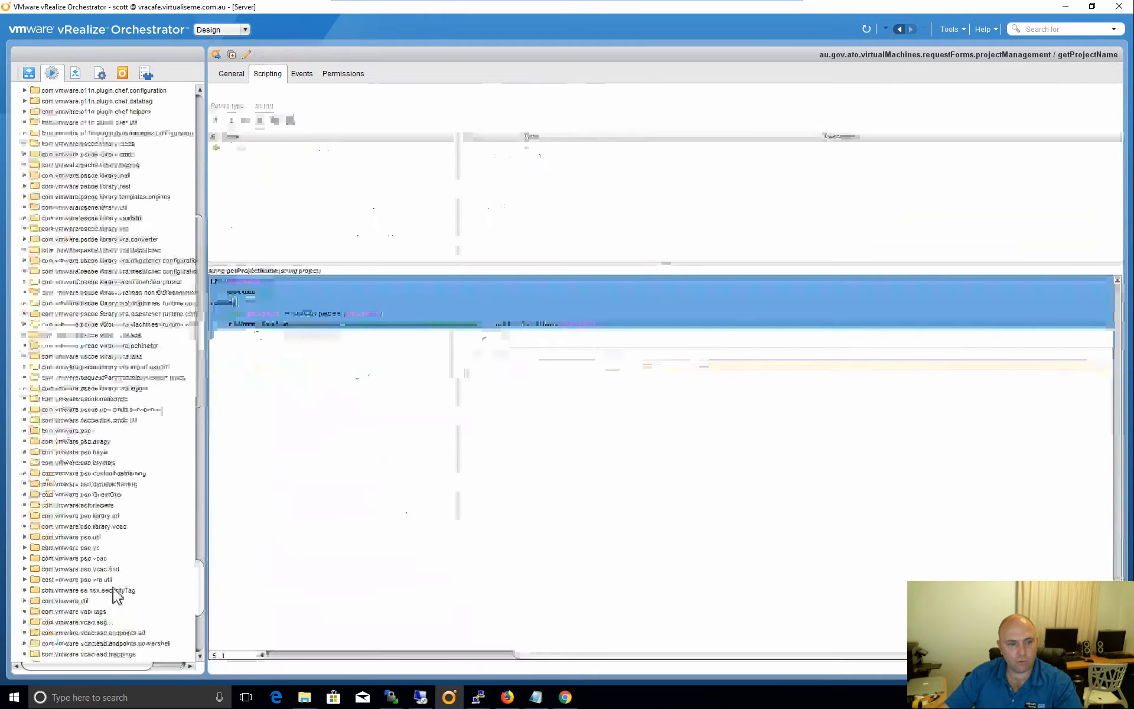
left_click(76, 636)
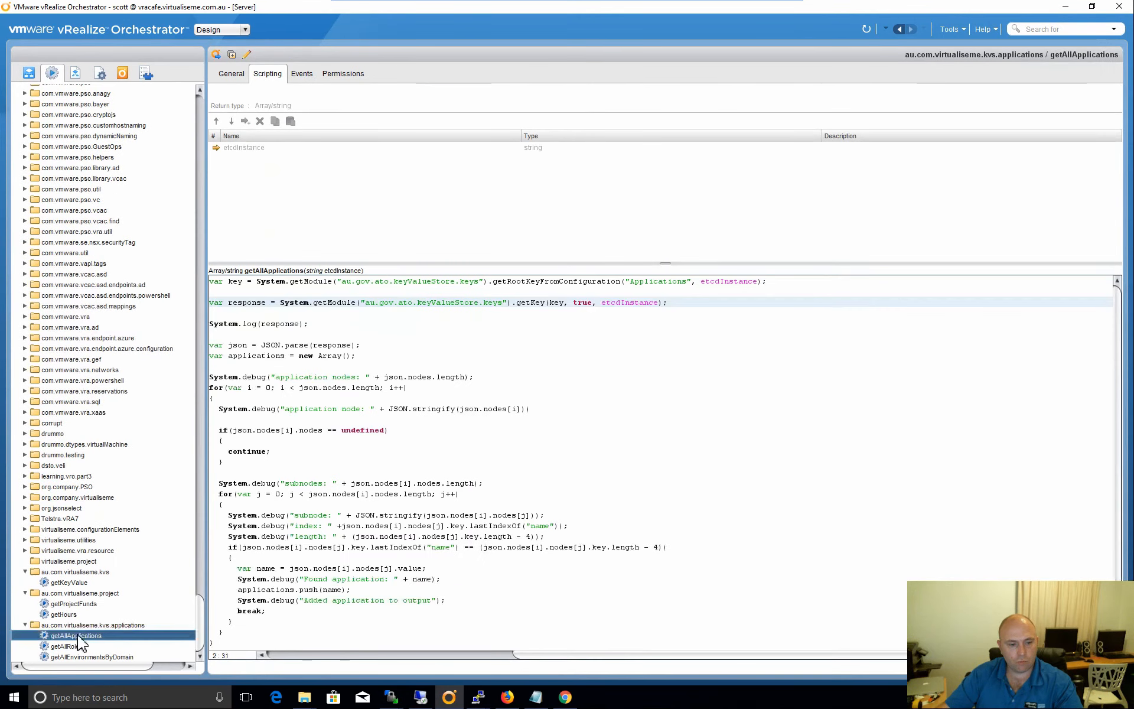
Switch back to vRealize Automation and set the Application field's value options to use an external source.
left_click(508, 697)
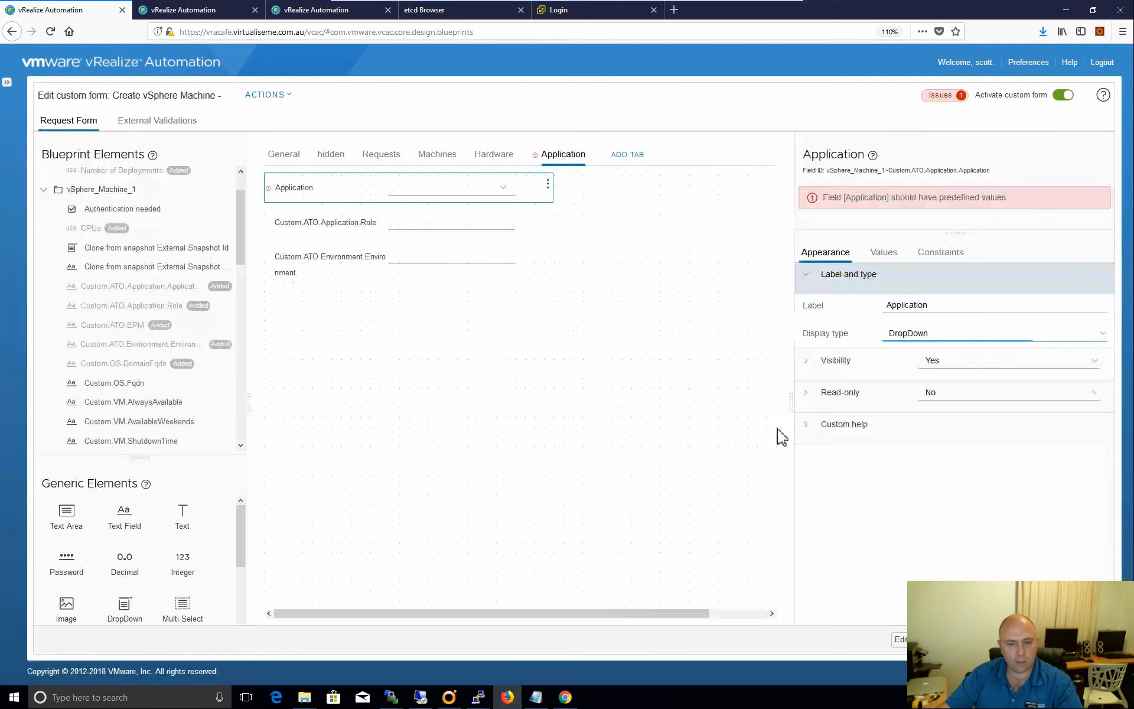
left_click(886, 253)
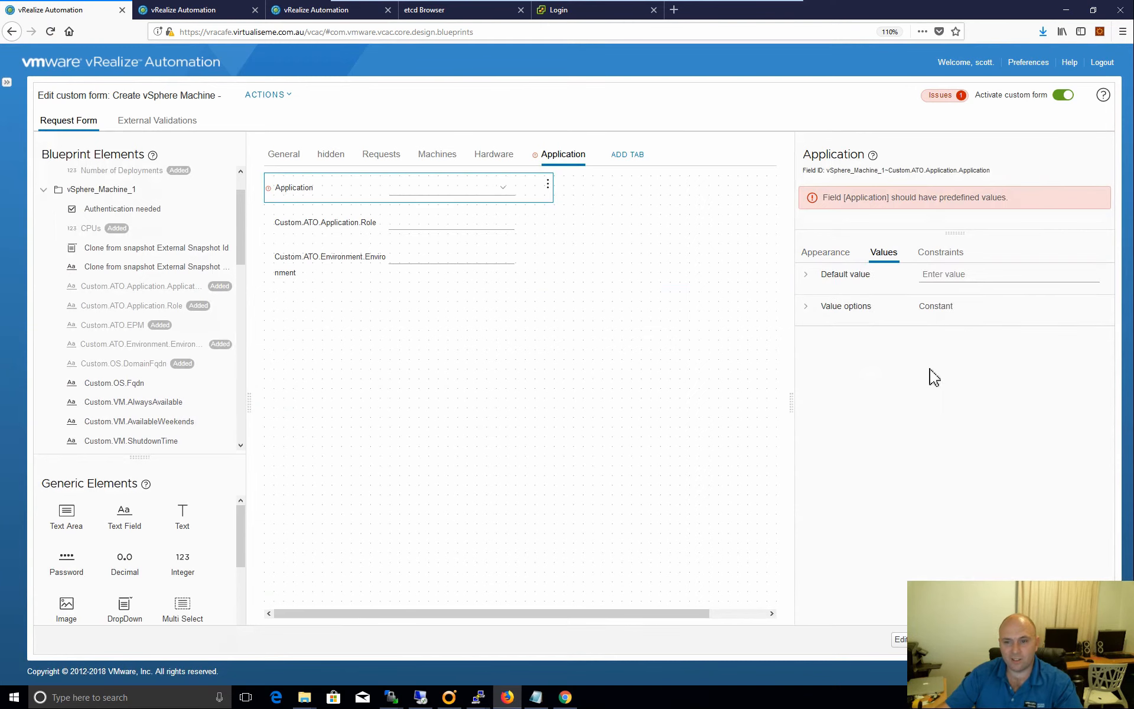
left_click(958, 284)
left_click(812, 313)
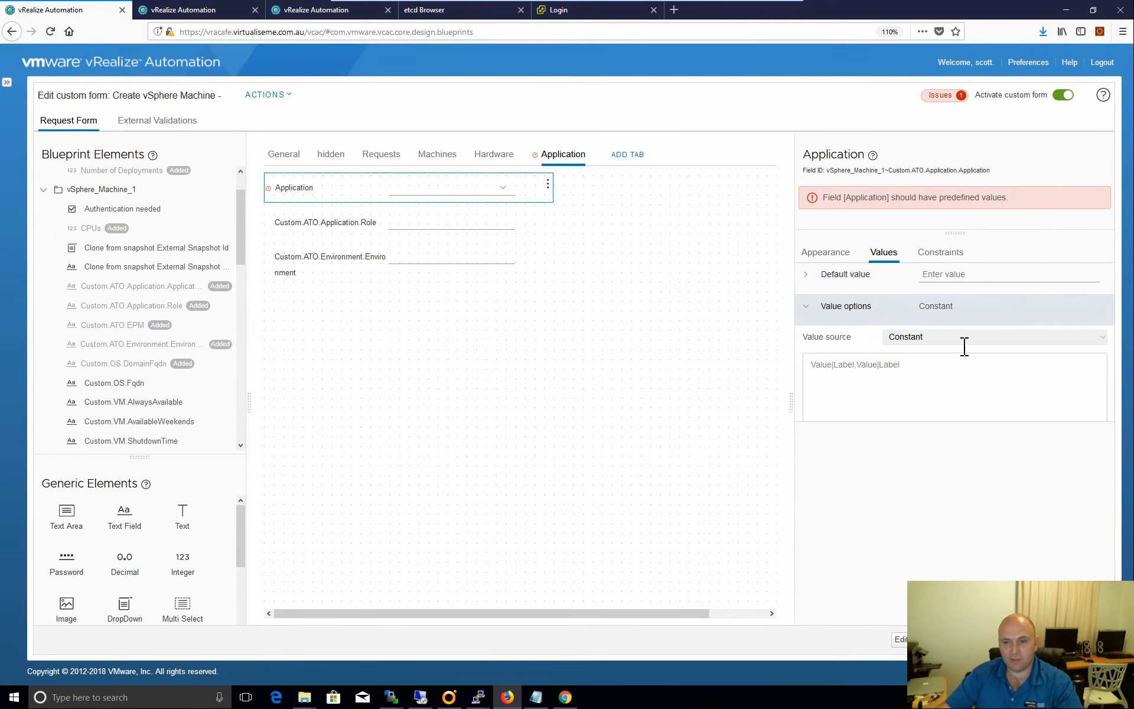
left_click(924, 341)
left_click(922, 369)
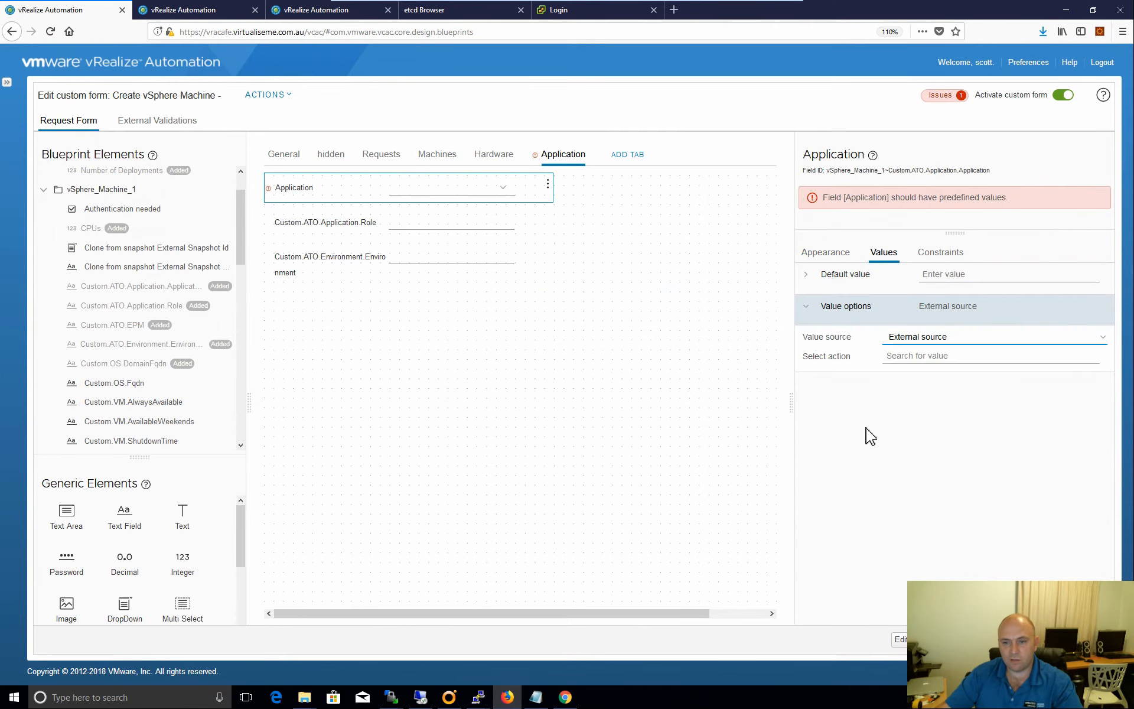
Choose the getAllApplications action from au.com.virtualiseme.kvs.applications as the Application field's source, and bind its etcdInstance input to the etcd field.
left_click(933, 361)
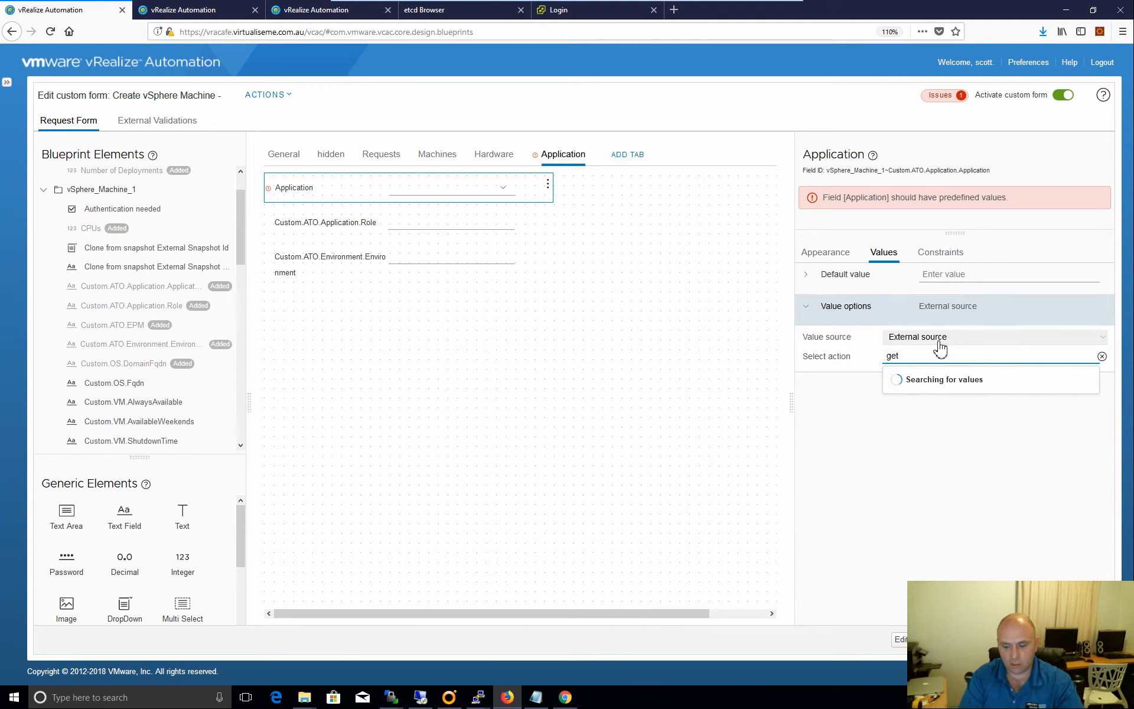
type("getAllAppl")
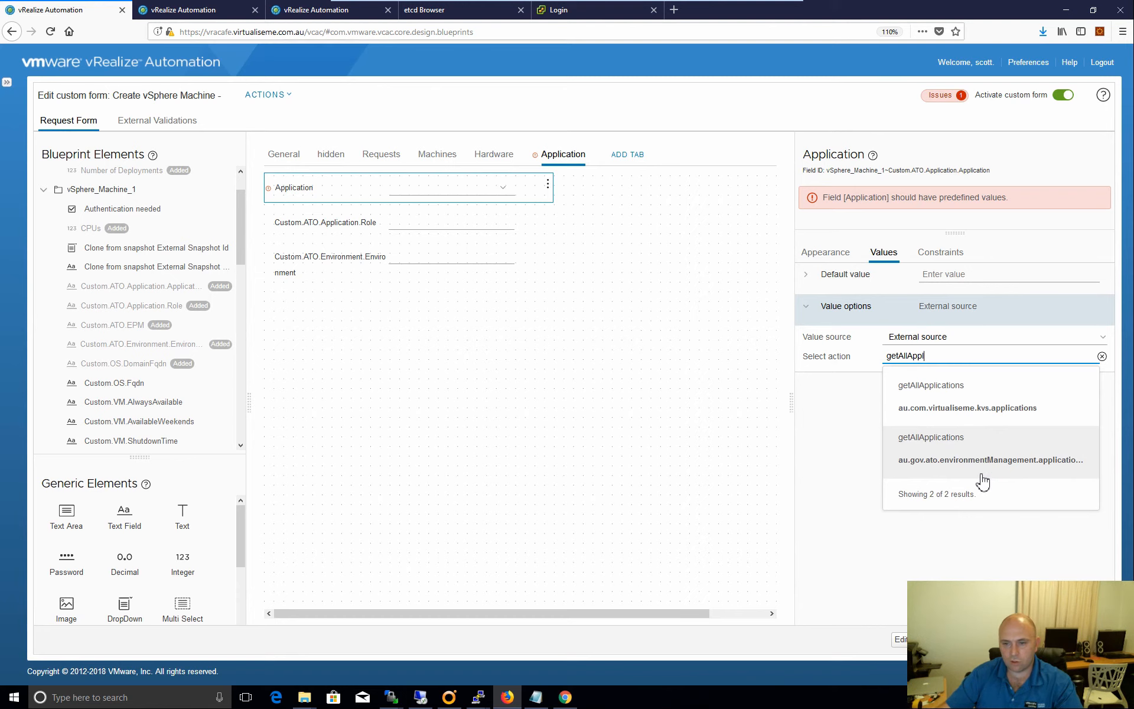
left_click(998, 399)
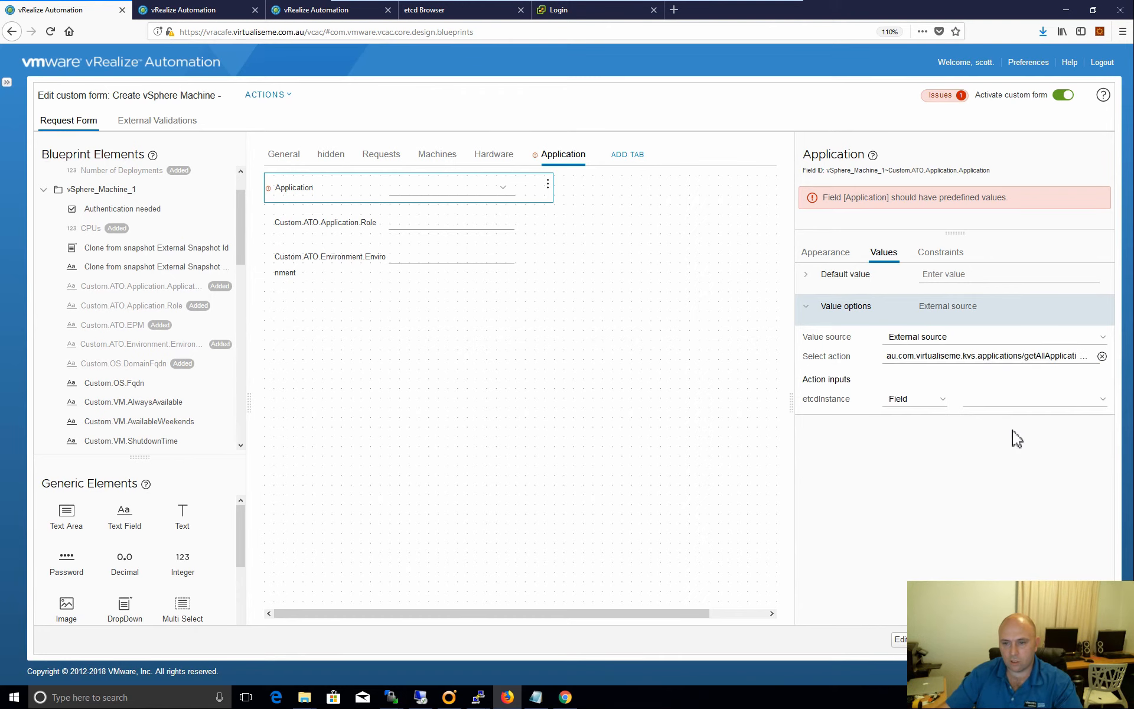
left_click(1027, 405)
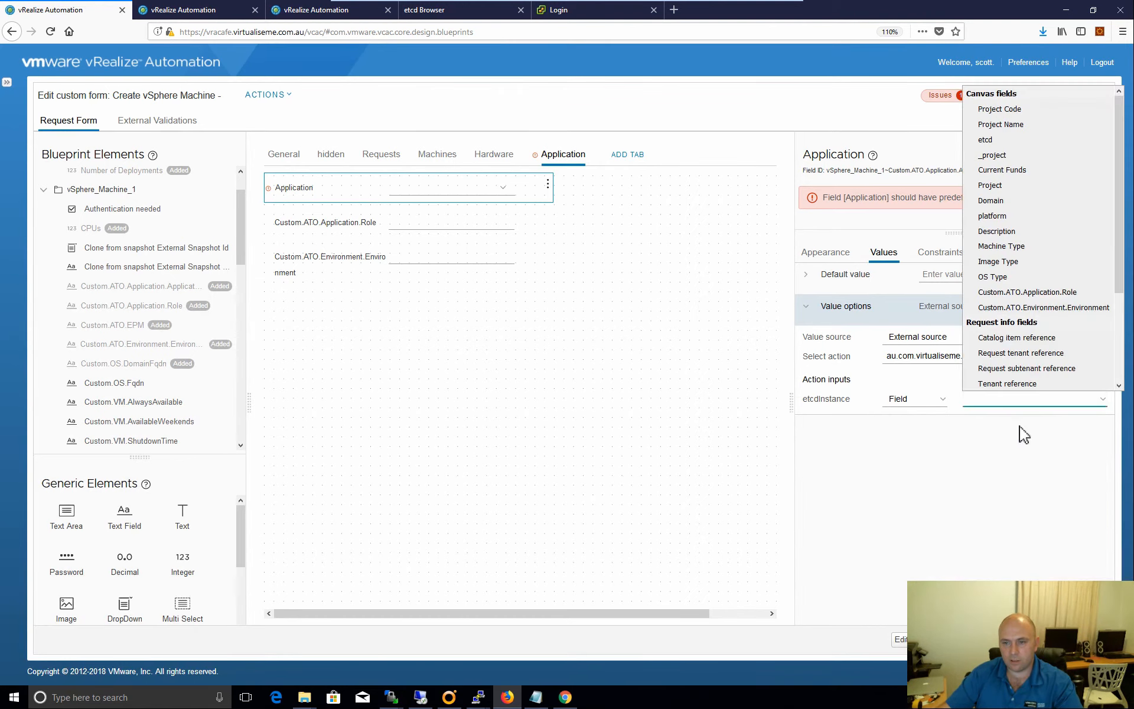
left_click(1007, 149)
left_click(957, 484)
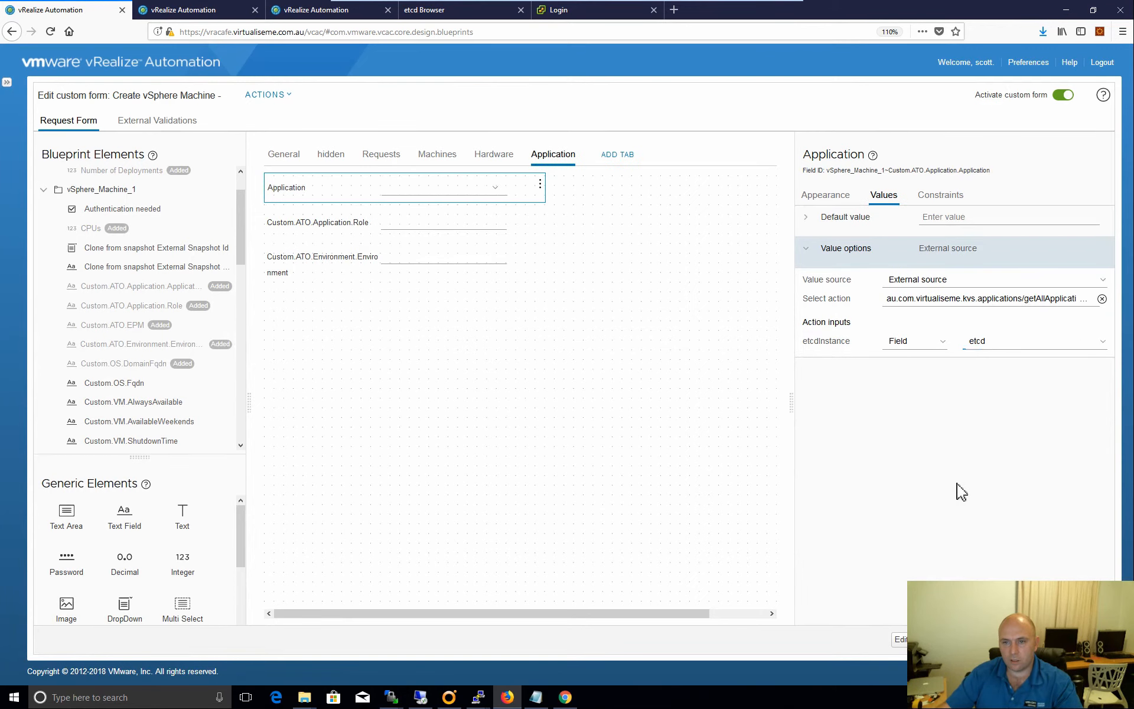
Make the Application field required by setting its Required constraint to Yes.
left_click(941, 194)
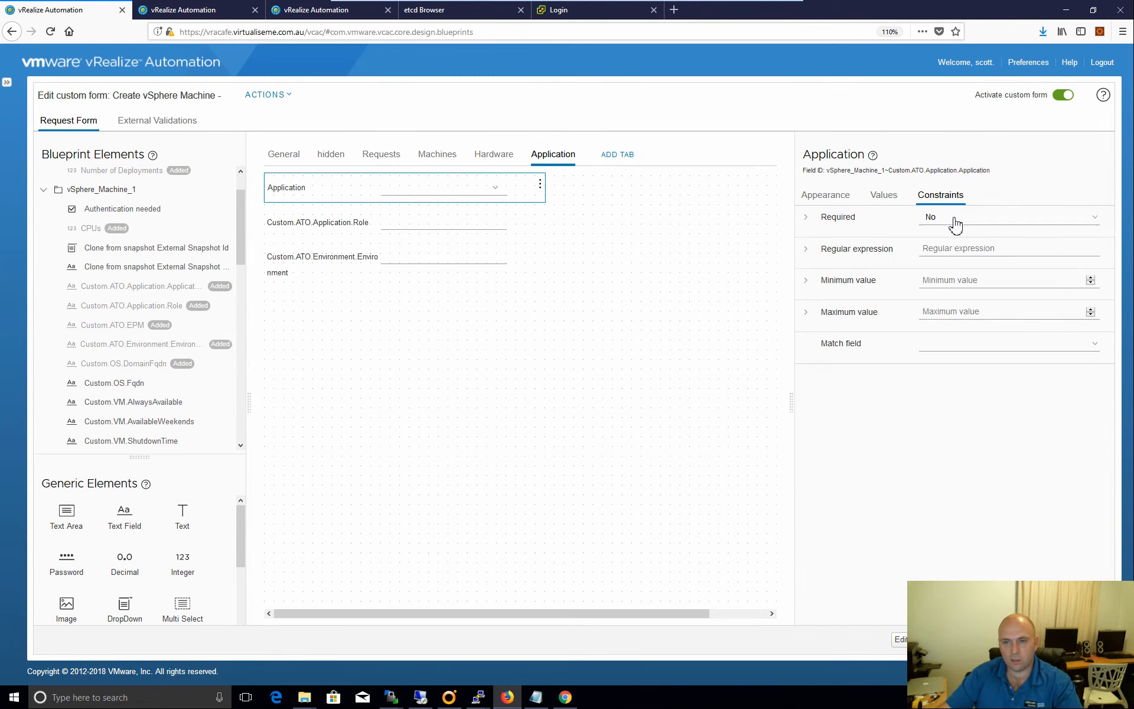
left_click(950, 219)
left_click(944, 234)
Set the Custom.ATO.Application.Role field's display type to DropDown and its Required constraint to Yes.
left_click(315, 220)
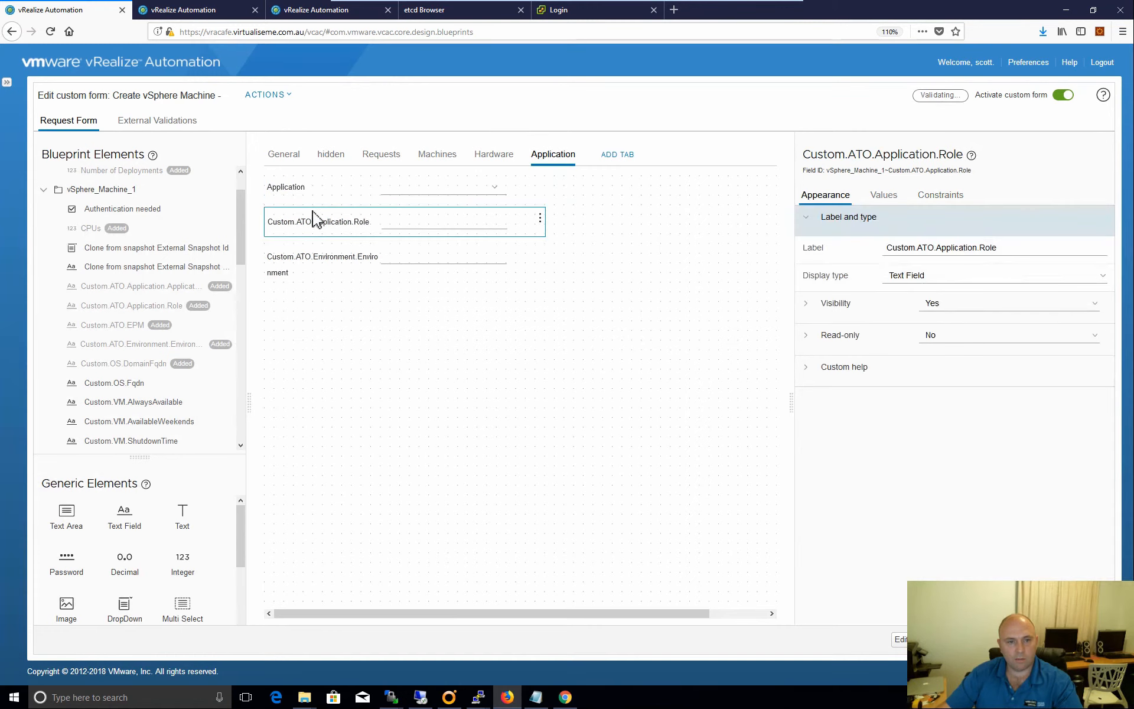
left_click(950, 280)
left_click(919, 378)
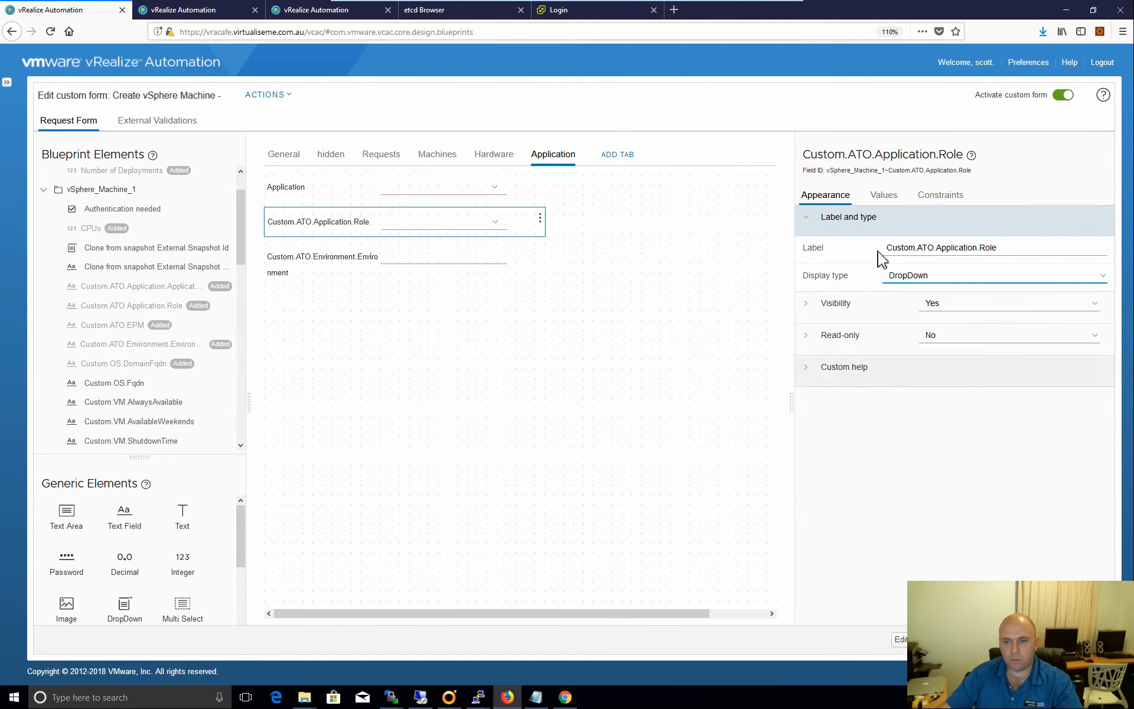
left_click(940, 195)
left_click(951, 219)
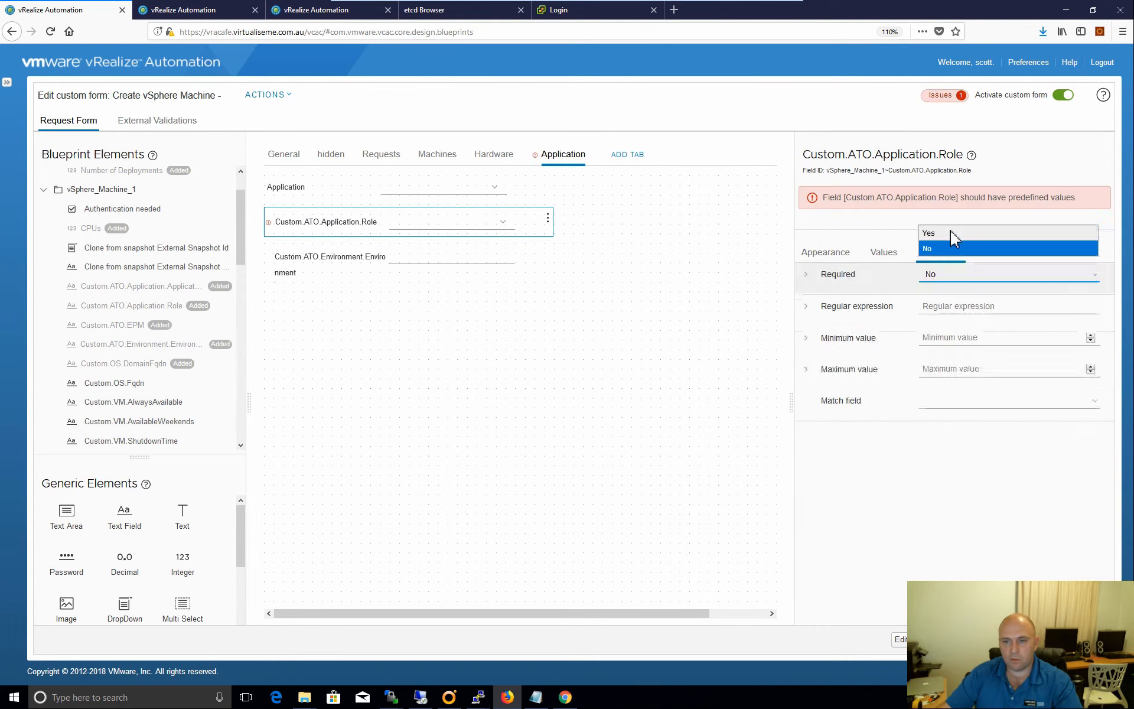
left_click(951, 234)
Source the Custom.ATO.Application.Role field's value options externally from the au.com.virtualiseme.kvs.applications/getAllRoles action, with its etcdInstance input bound to the etcd field.
left_click(882, 254)
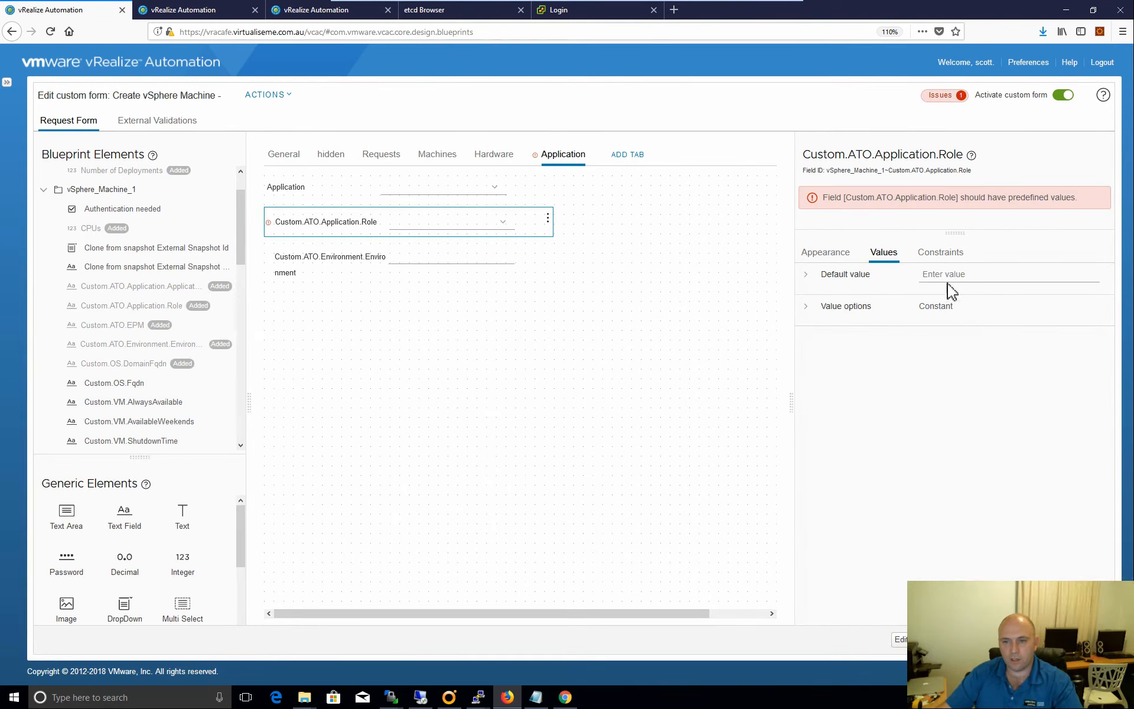
left_click(818, 309)
left_click(963, 338)
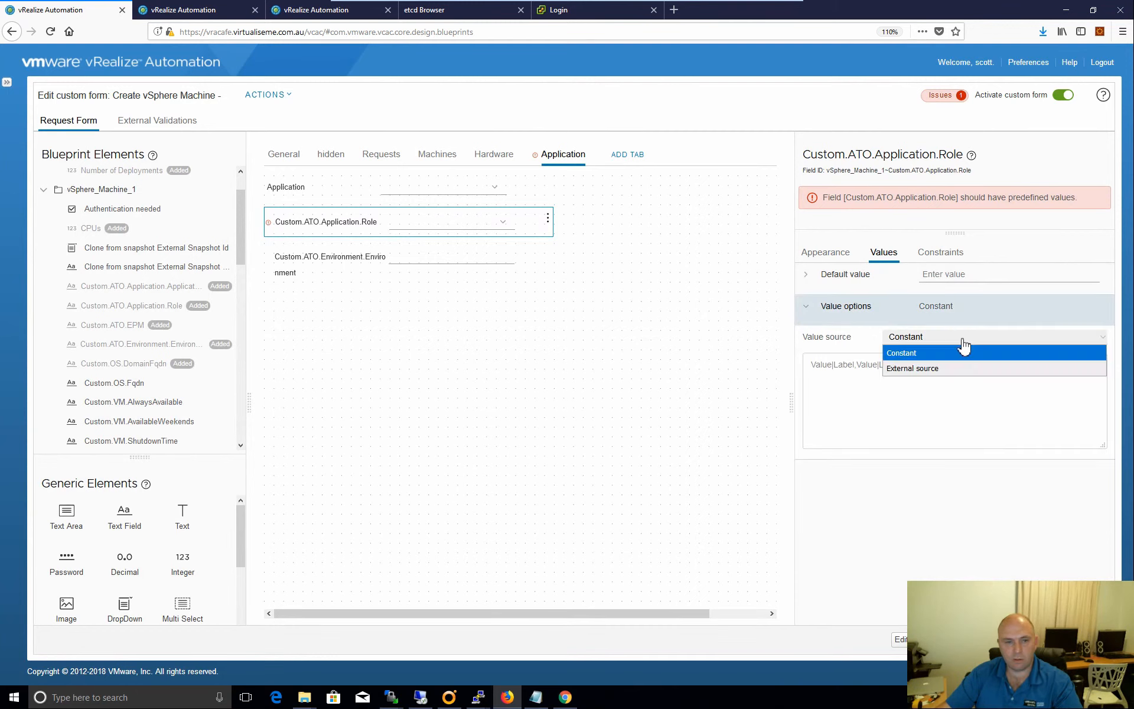
left_click(922, 368)
left_click(940, 356)
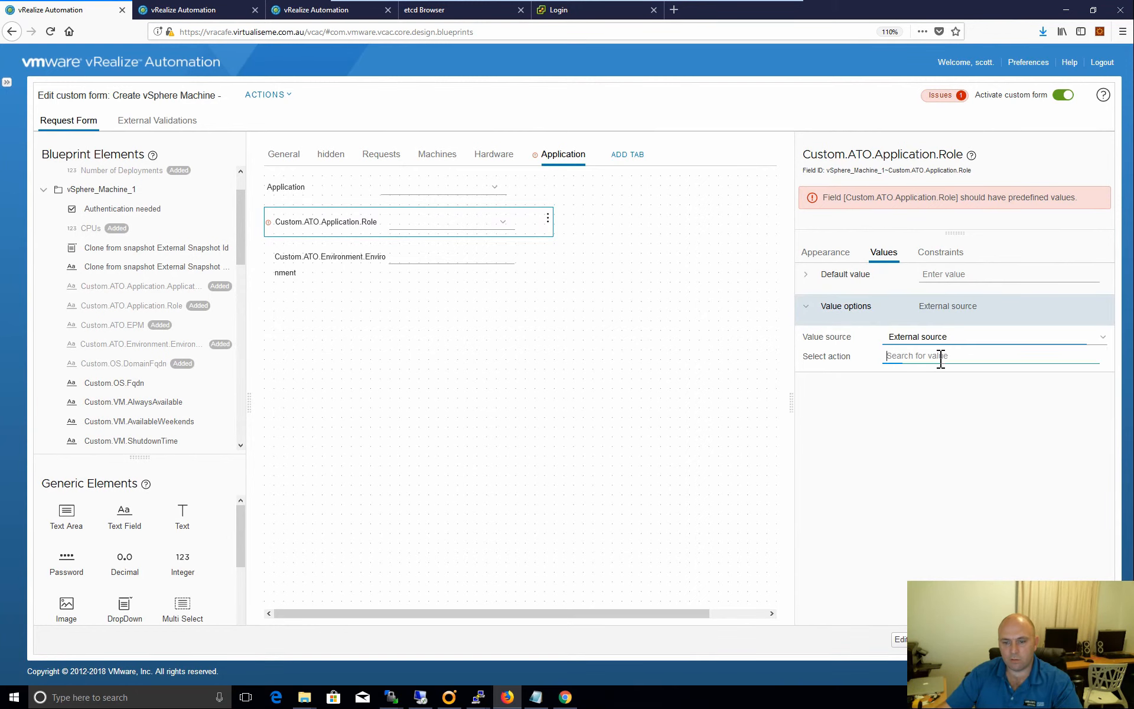
type("getAll")
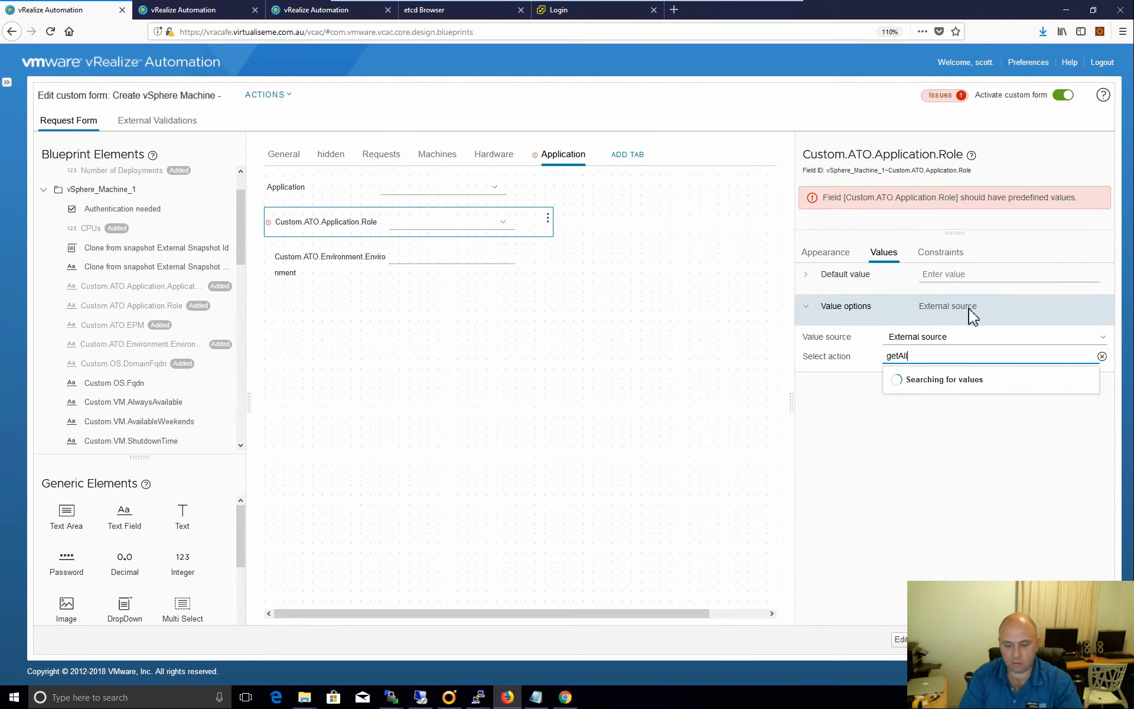
type("Role")
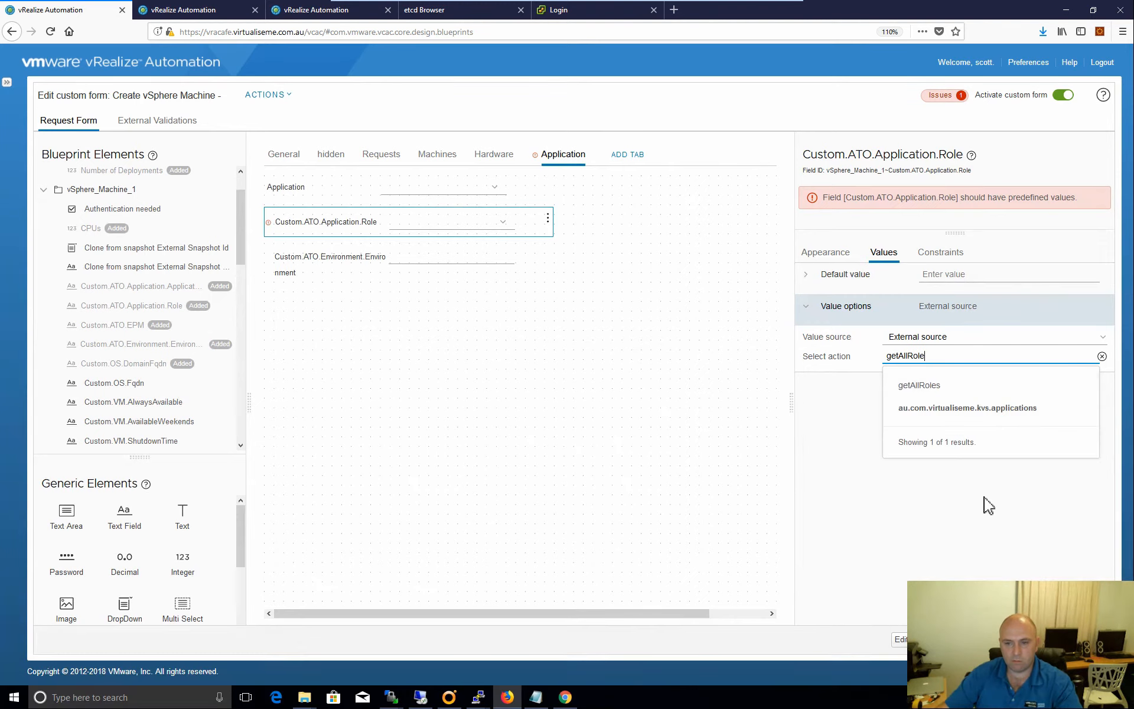
left_click(1018, 412)
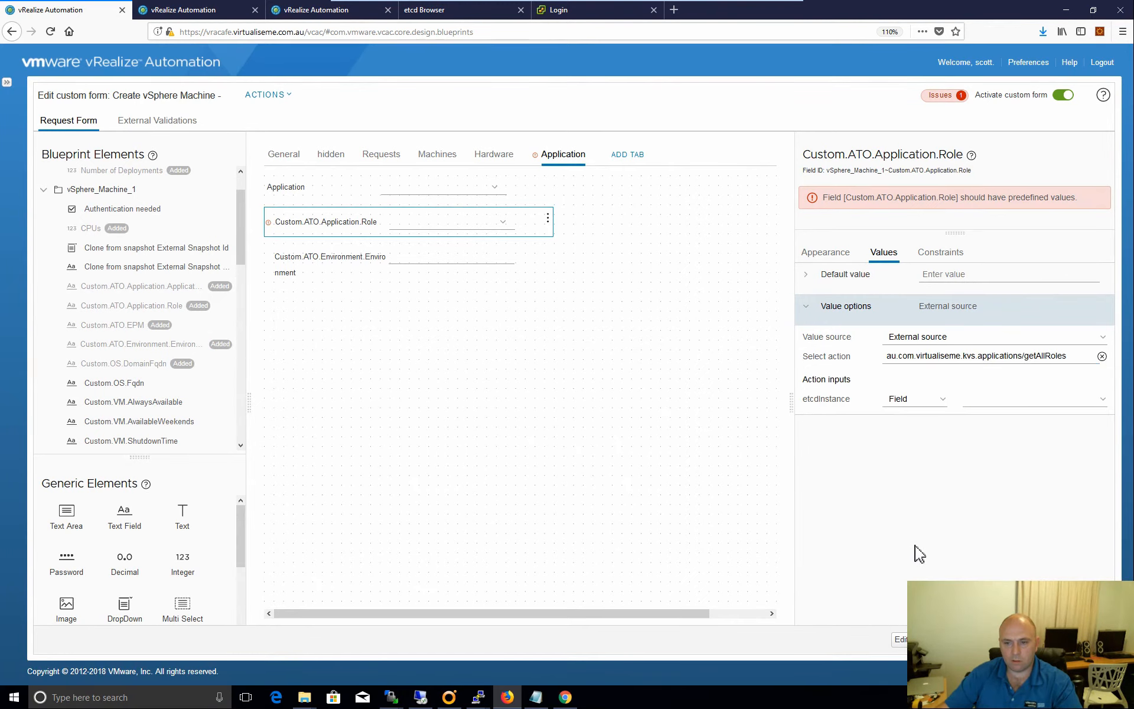
left_click(1005, 405)
left_click(989, 140)
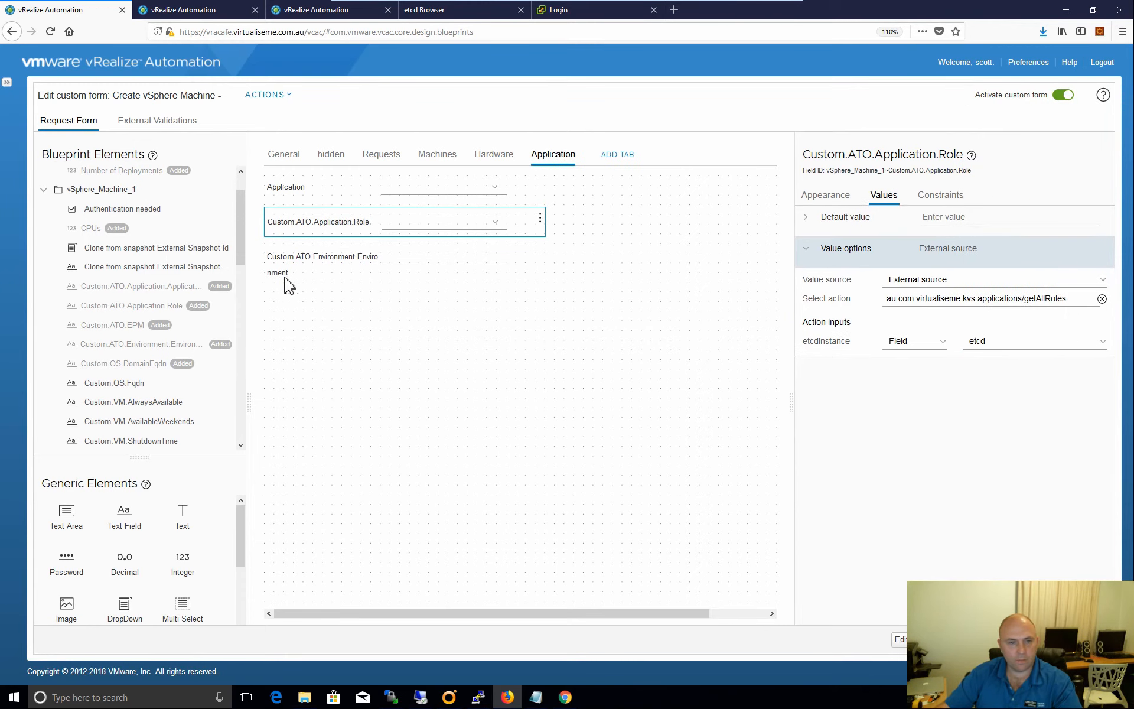
Relabel the Custom.ATO.Application.Role field as Role.
left_click(327, 269)
left_click(322, 228)
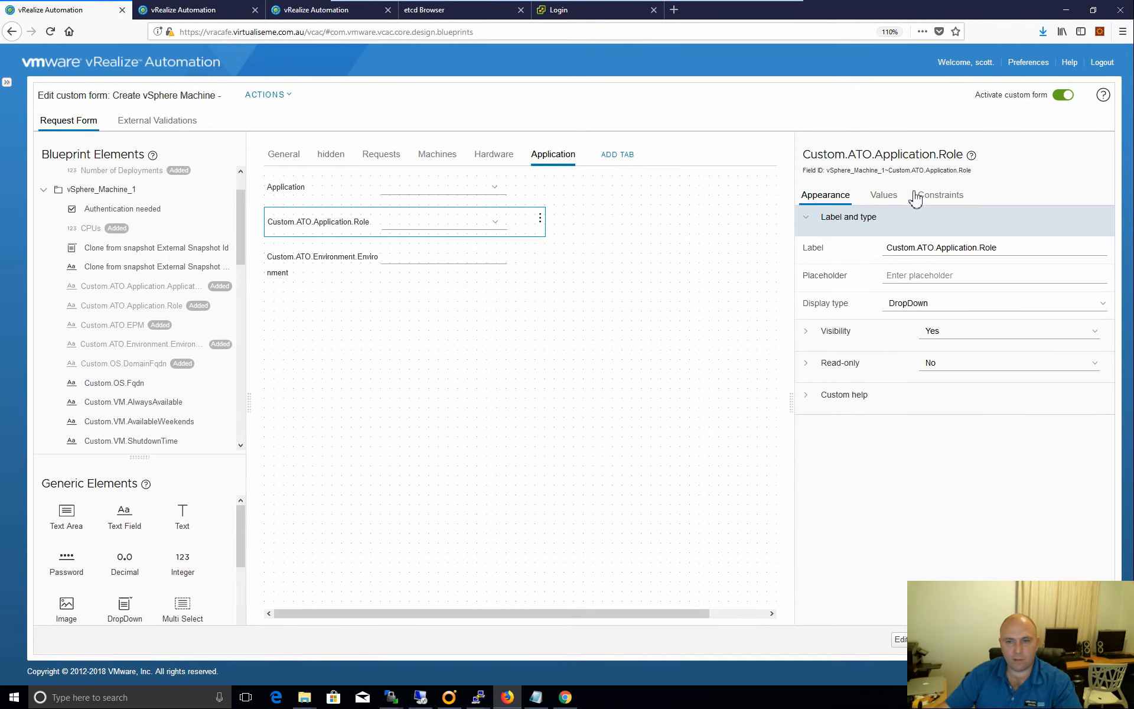
left_click(966, 248)
key("ctrl+a")
type("Role")
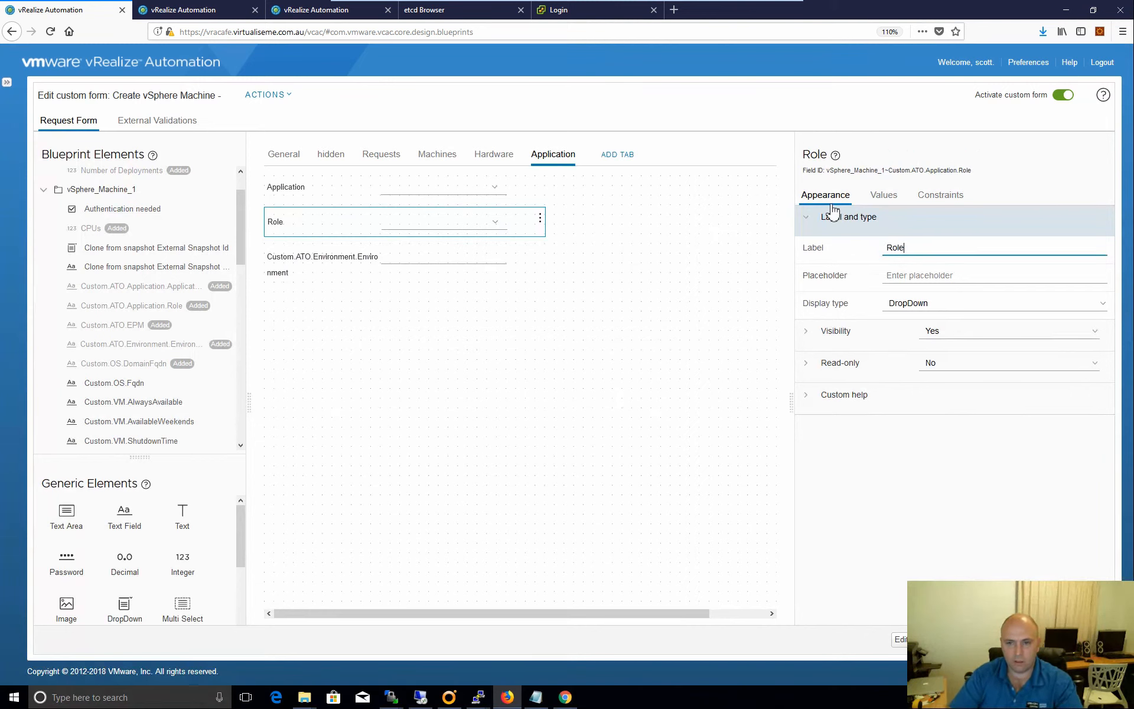
left_click(380, 323)
Relabel the Custom.ATO.Environment.Environment field as Environment and set its display type to DropDown.
left_click(311, 264)
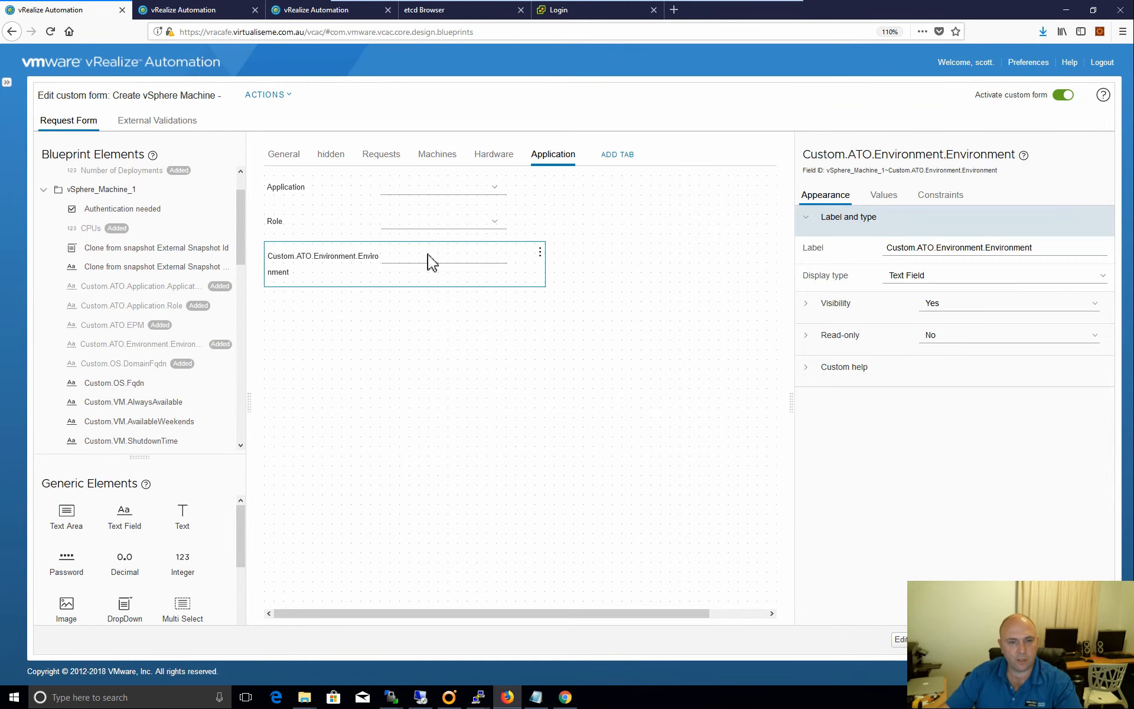
left_click_drag(1053, 247, 869, 246)
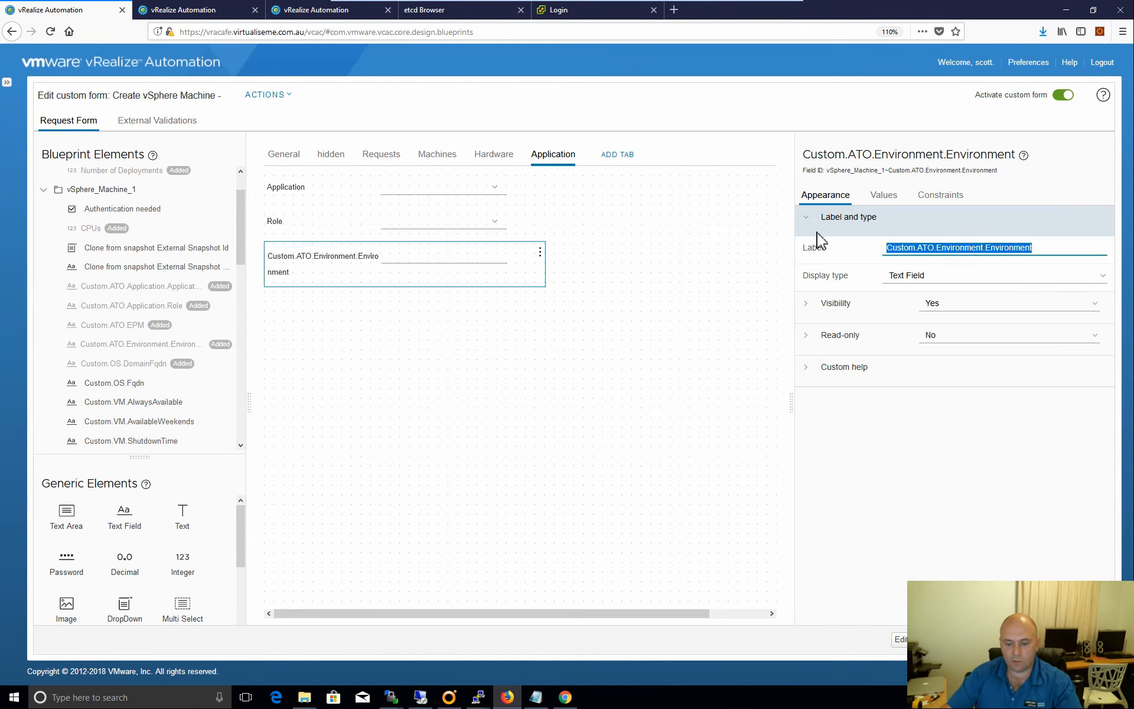
type("Envi")
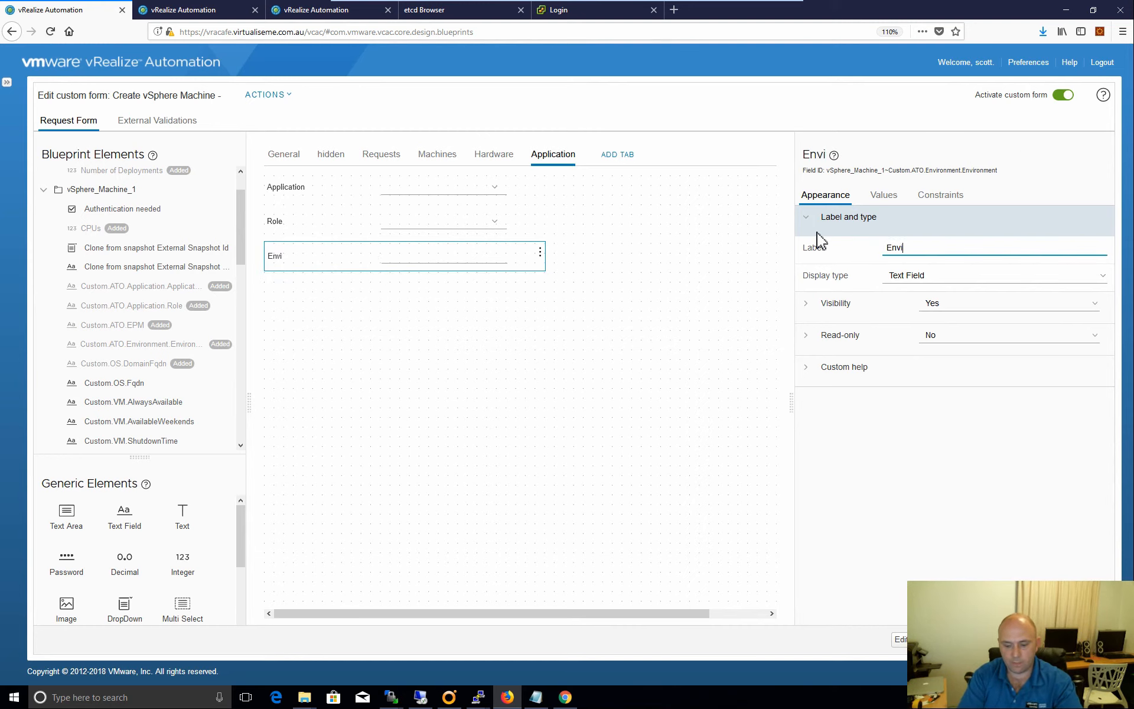
type("ronment")
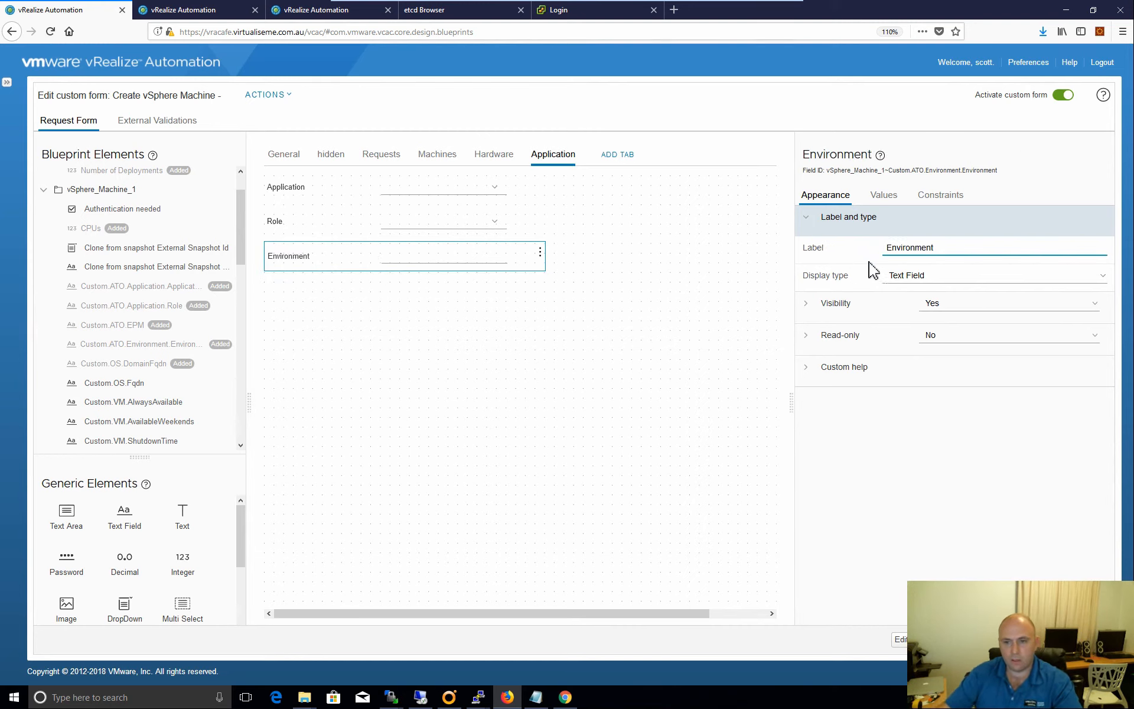
key("Tab")
left_click(942, 277)
left_click(923, 368)
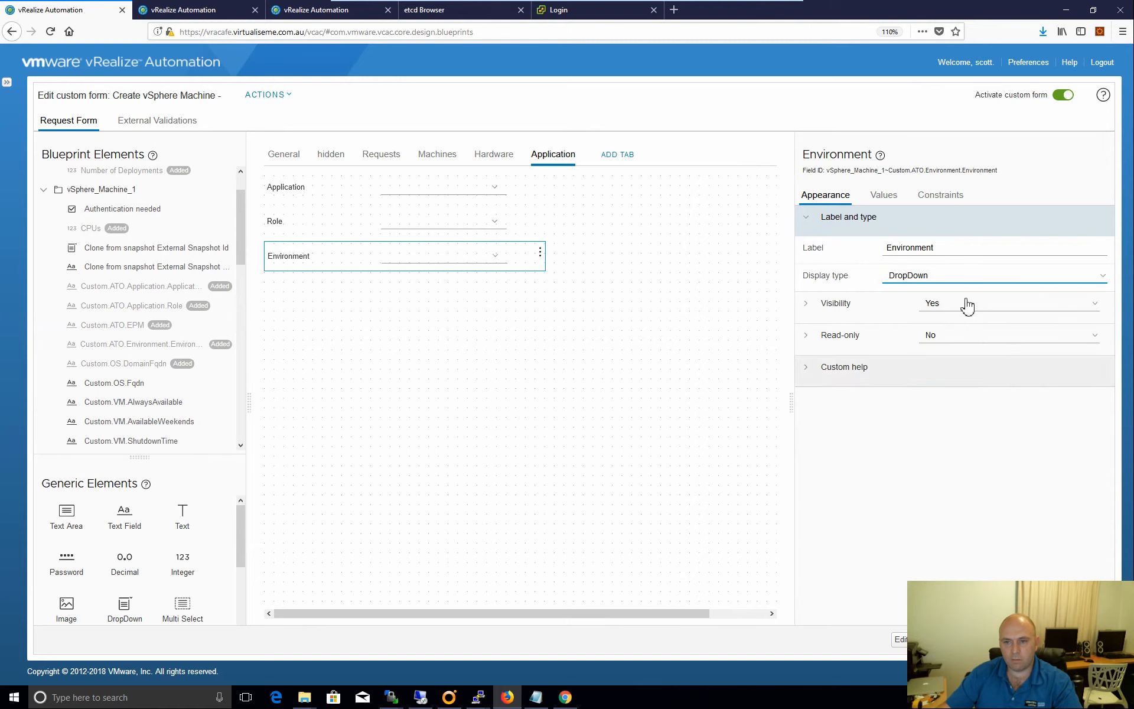
Set the Environment field's value options to use an external source.
left_click(893, 205)
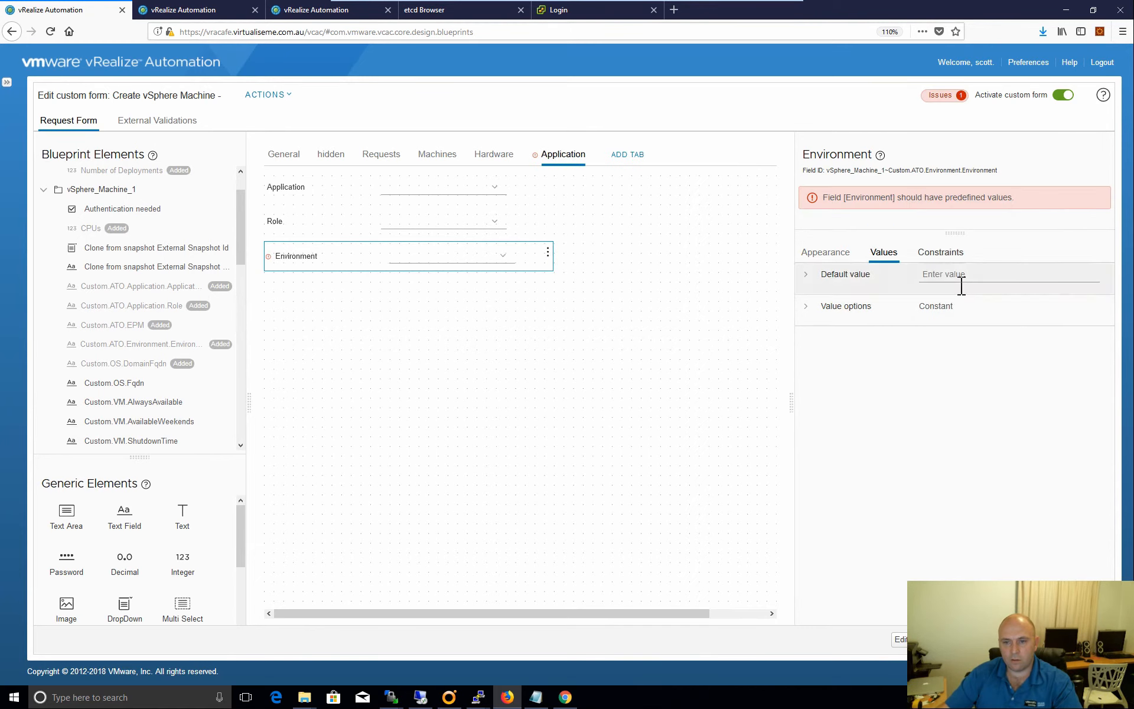
left_click(799, 307)
left_click(951, 340)
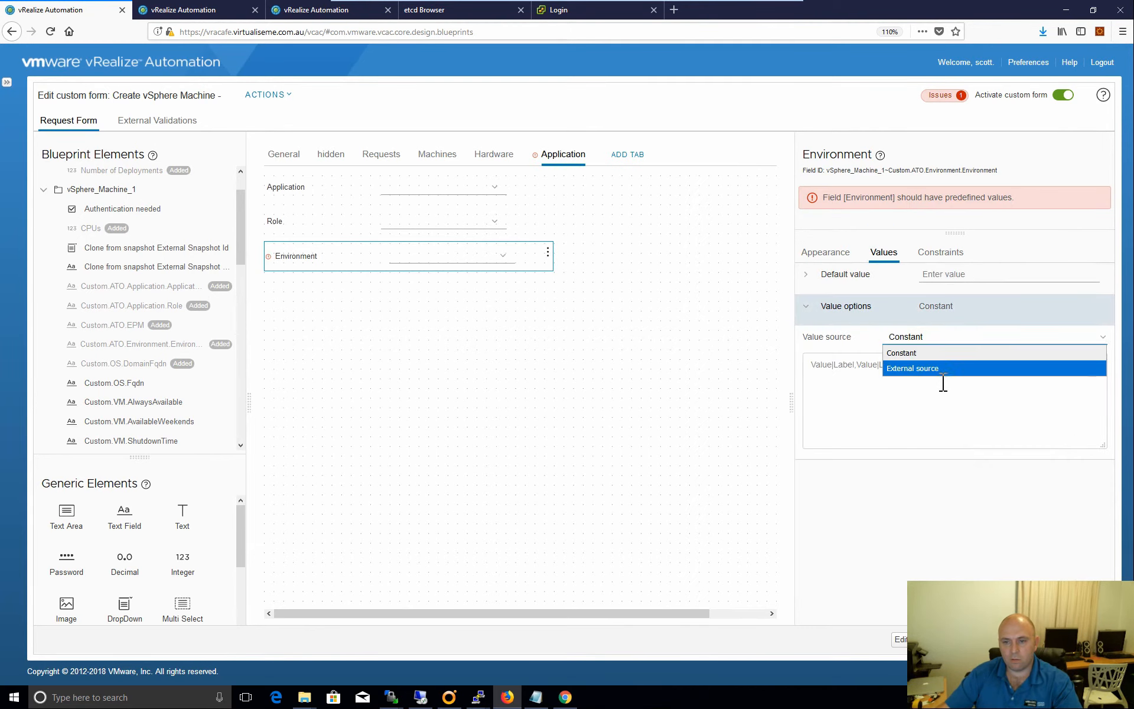
left_click(894, 404)
left_click(945, 342)
left_click(936, 372)
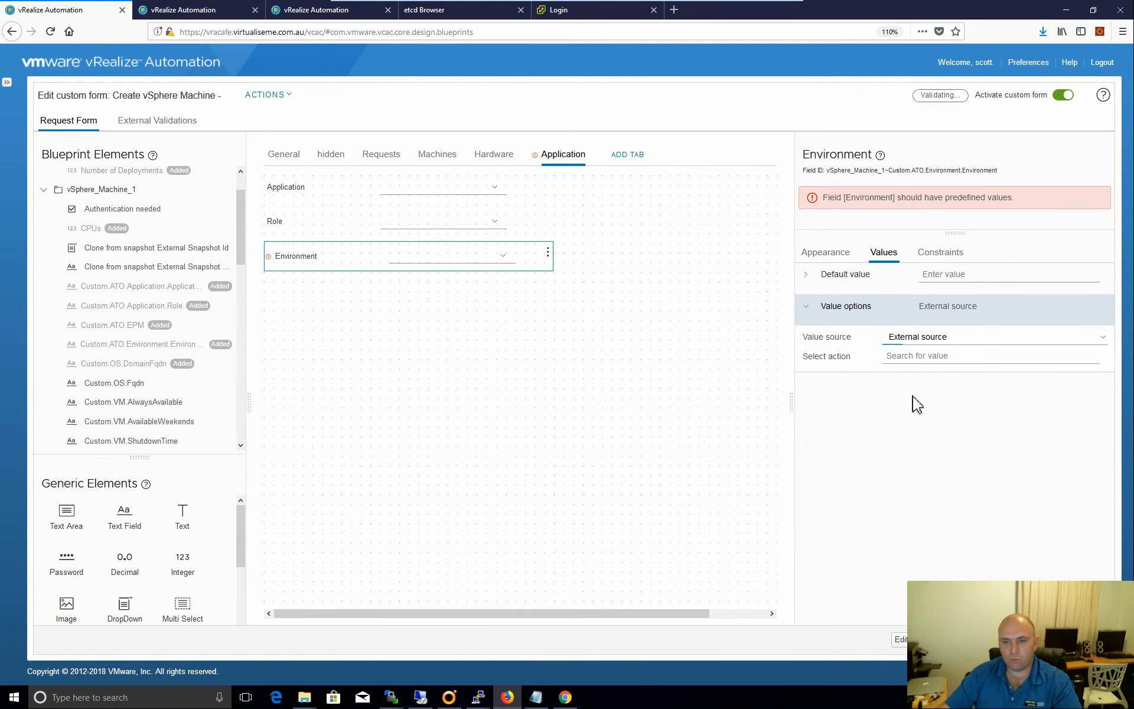
Source the Environment field's value options from the au.com.virtualiseme.kvs.applications/getAllEnvironmentsByDomain action.
left_click(949, 359)
type("get")
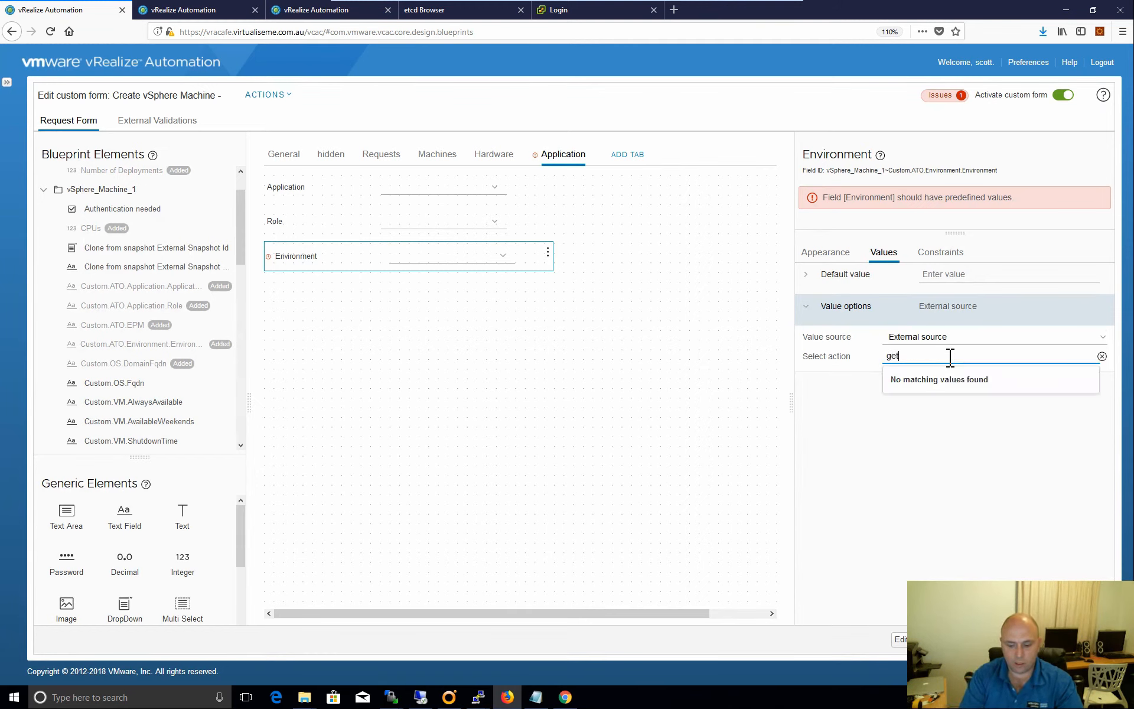
type("AllEnv")
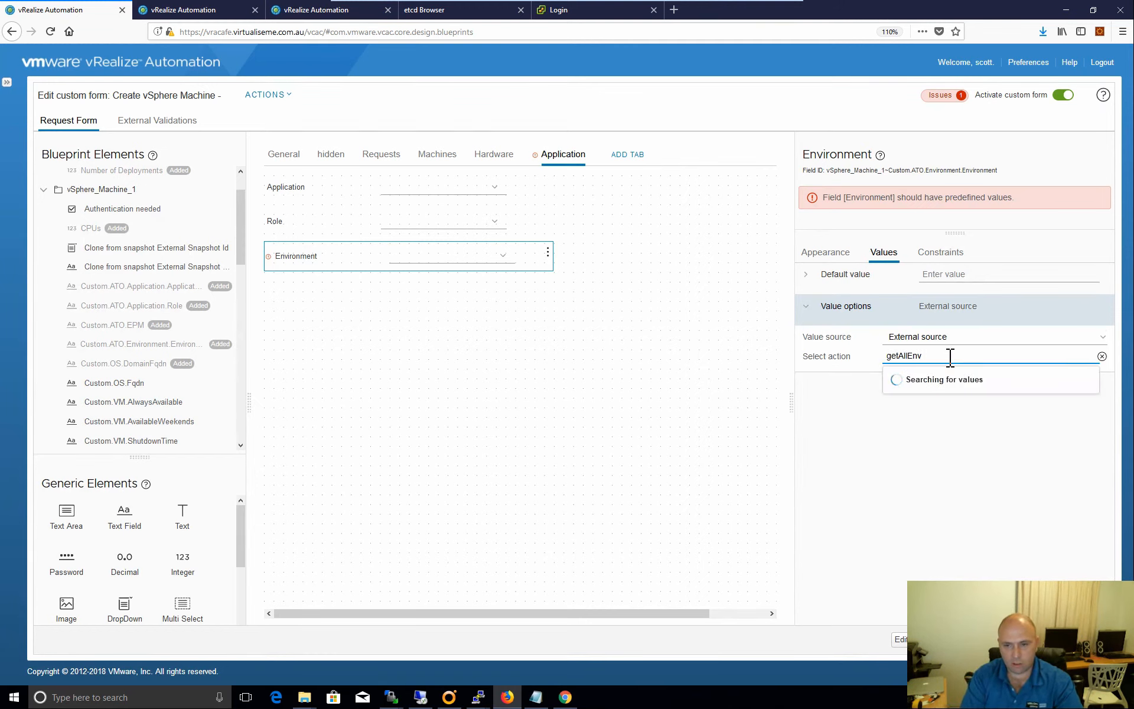
type("i")
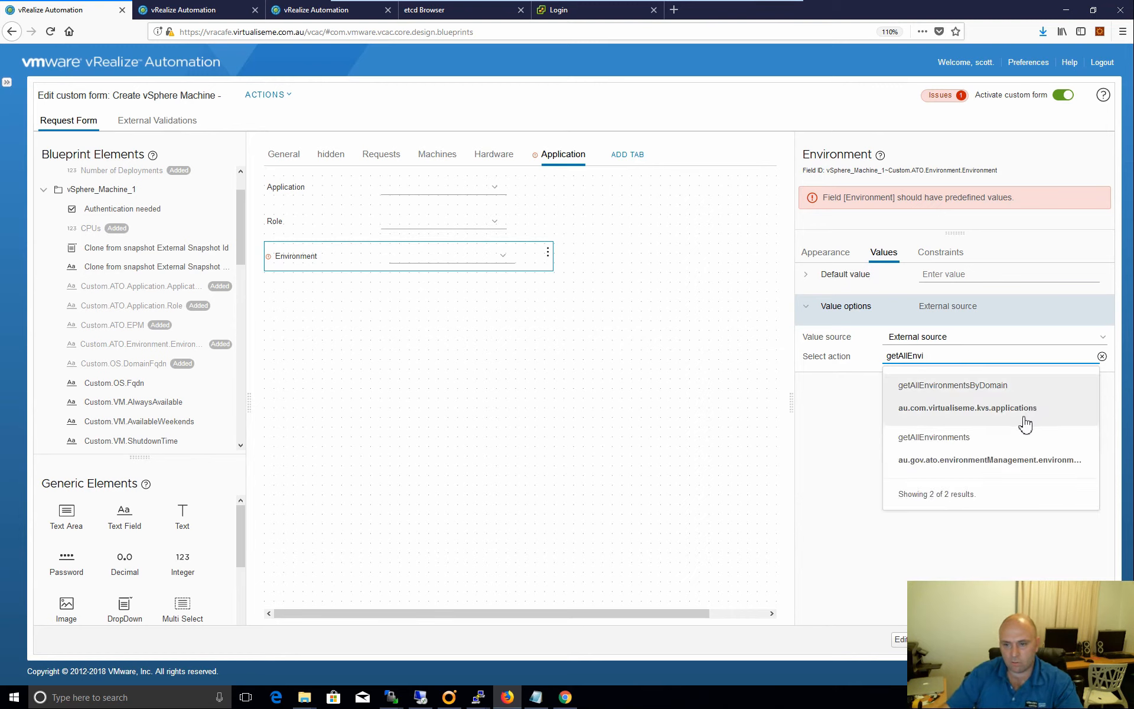
left_click(1017, 408)
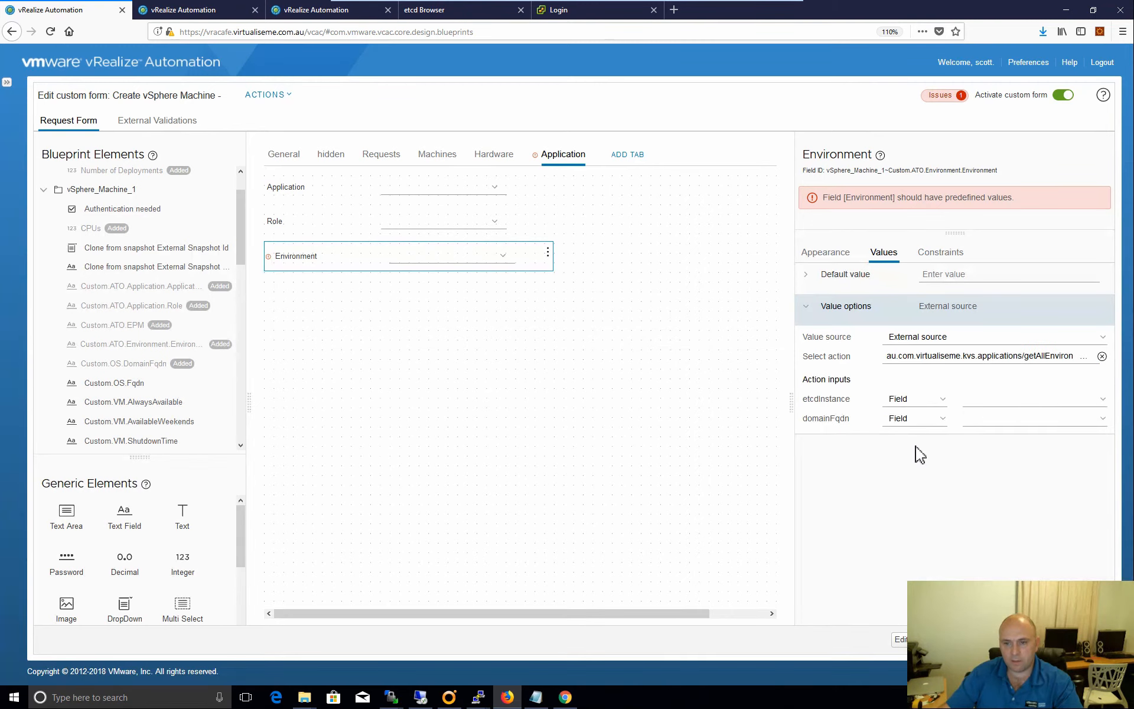
Bind the Environment action's etcdInstance input to the etcd field and its domainFqdn input to the Domain field.
left_click(1000, 402)
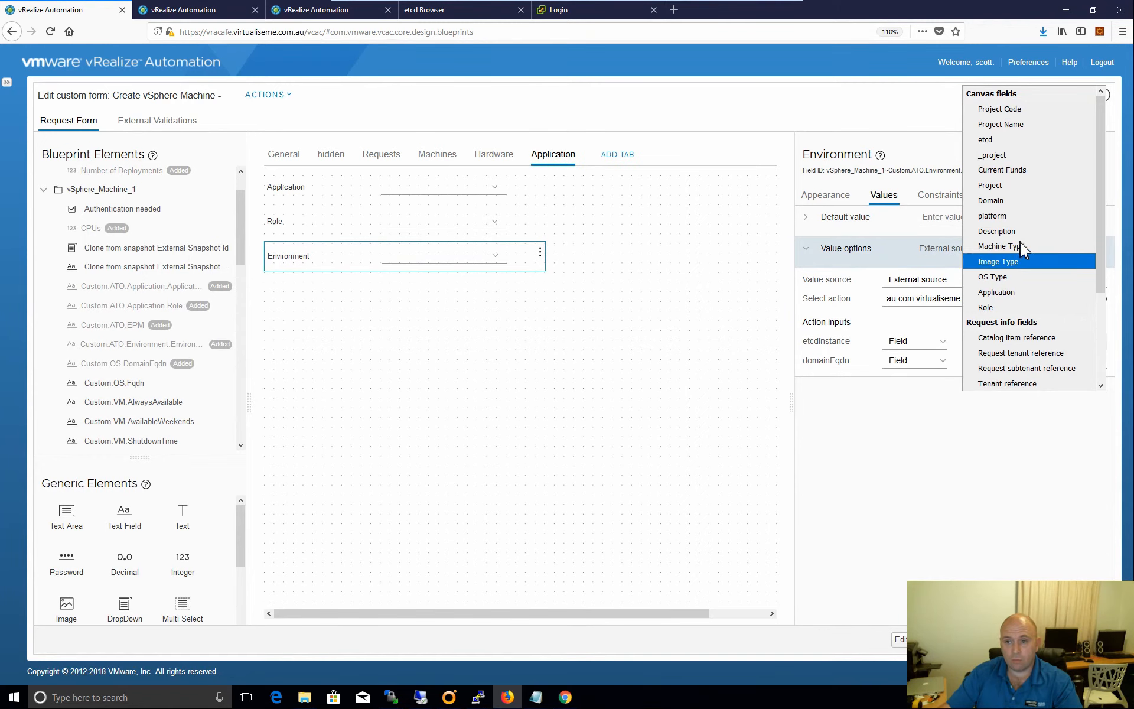
left_click(1001, 139)
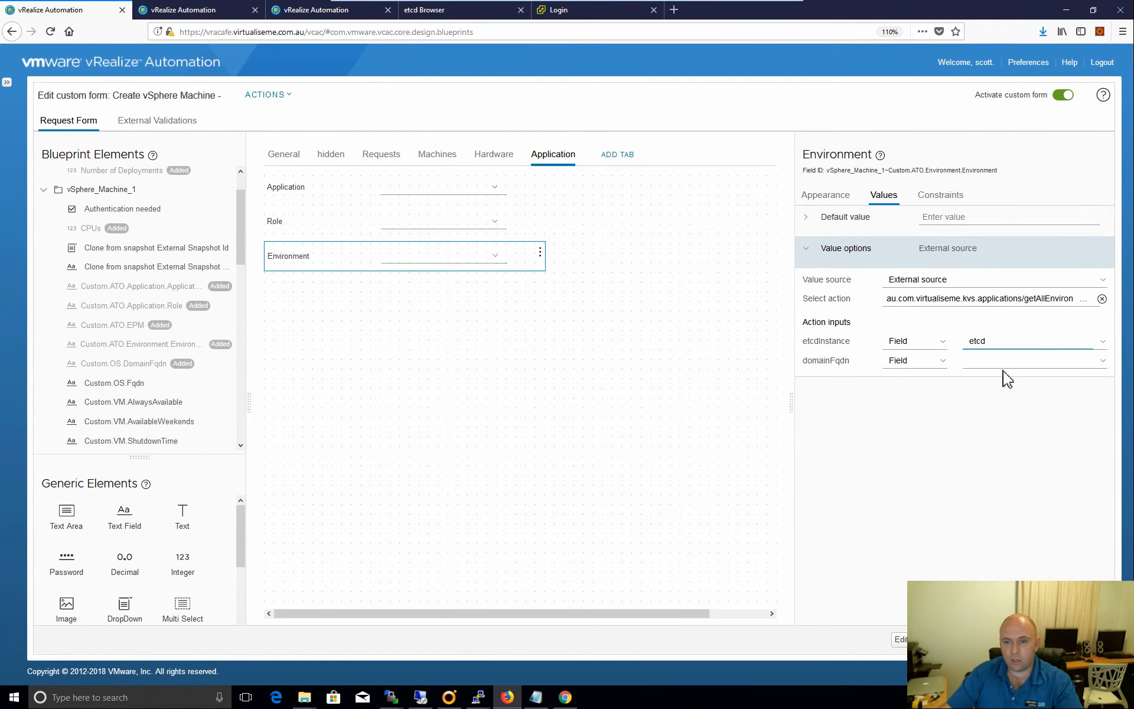
left_click(1007, 363)
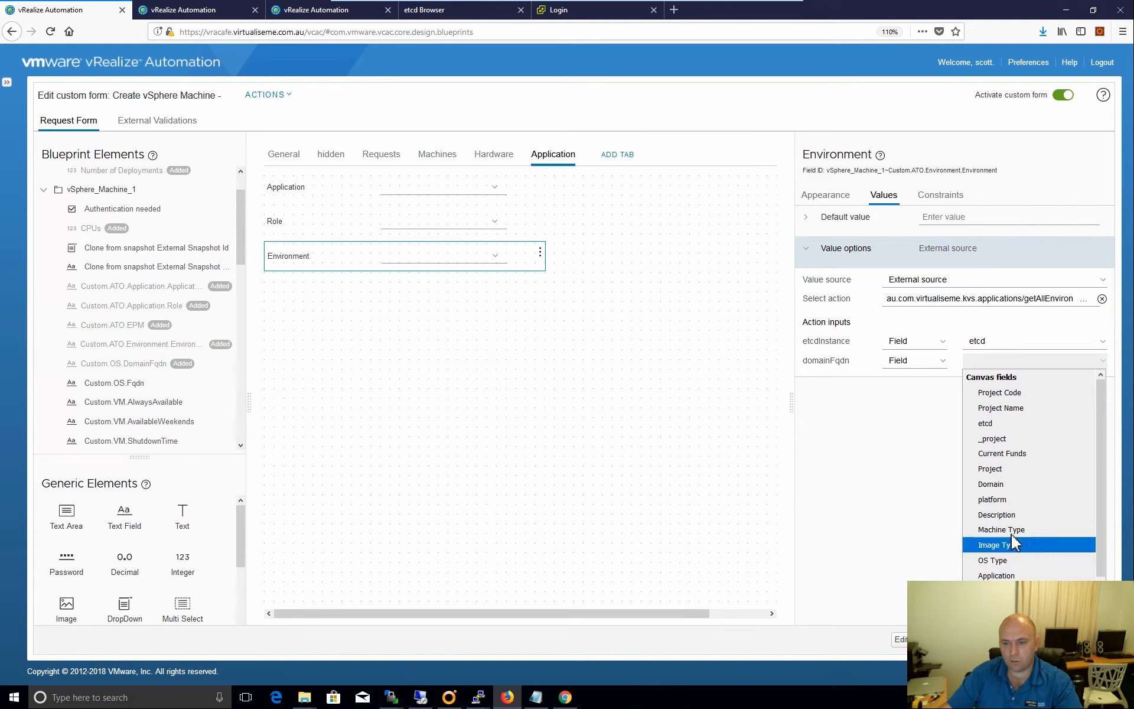
left_click(1016, 486)
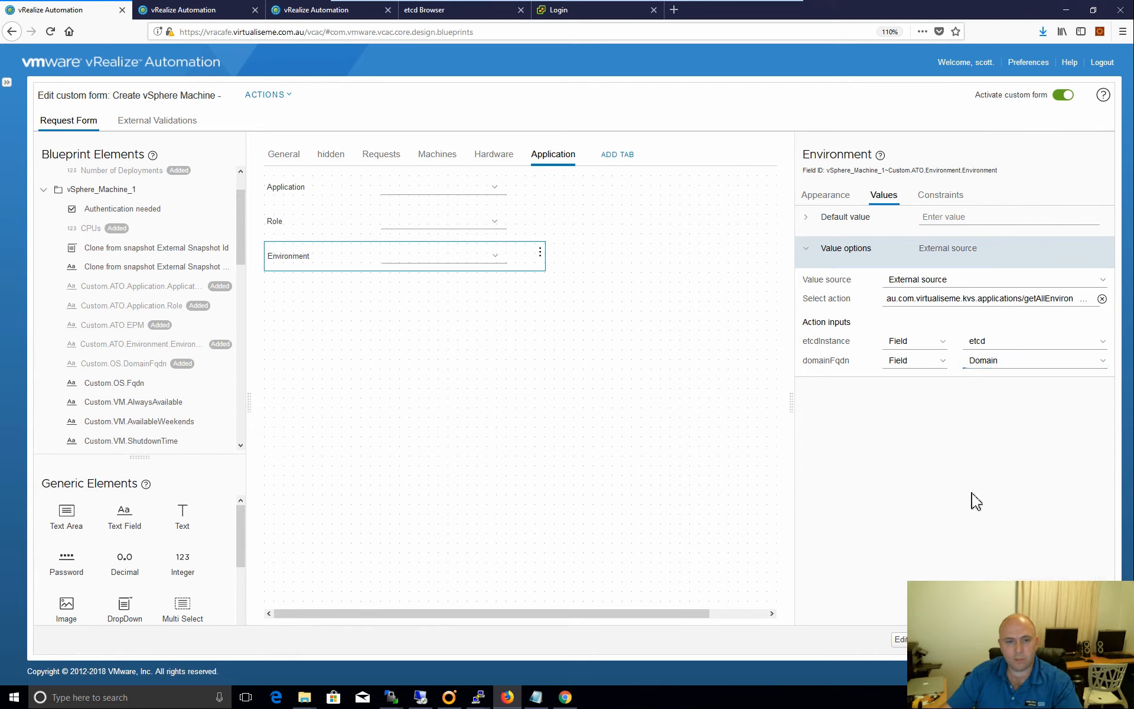
left_click(490, 365)
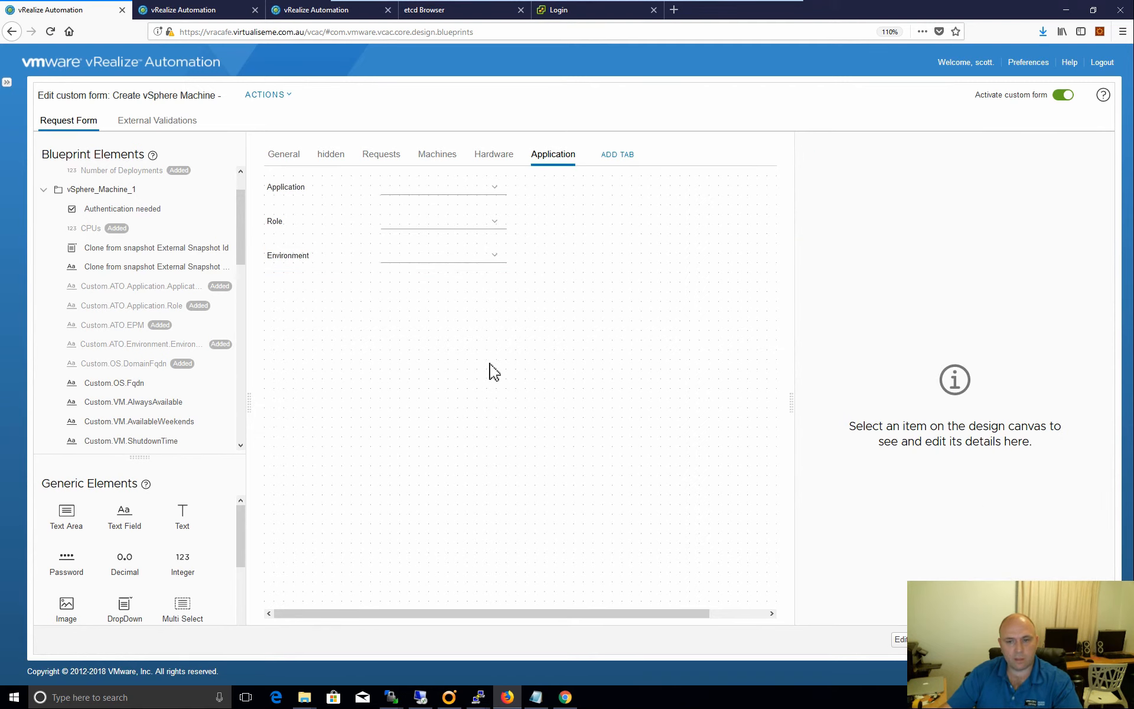
Make the Environment field required and save the request form.
left_click(304, 260)
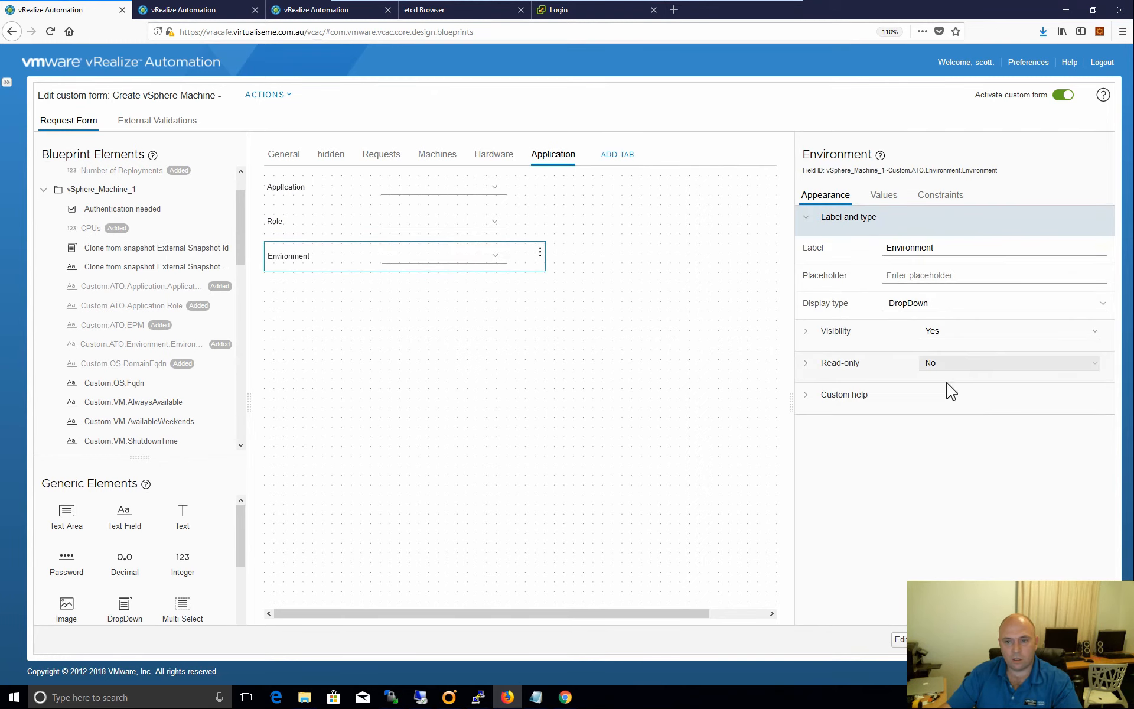
left_click(948, 201)
left_click(951, 222)
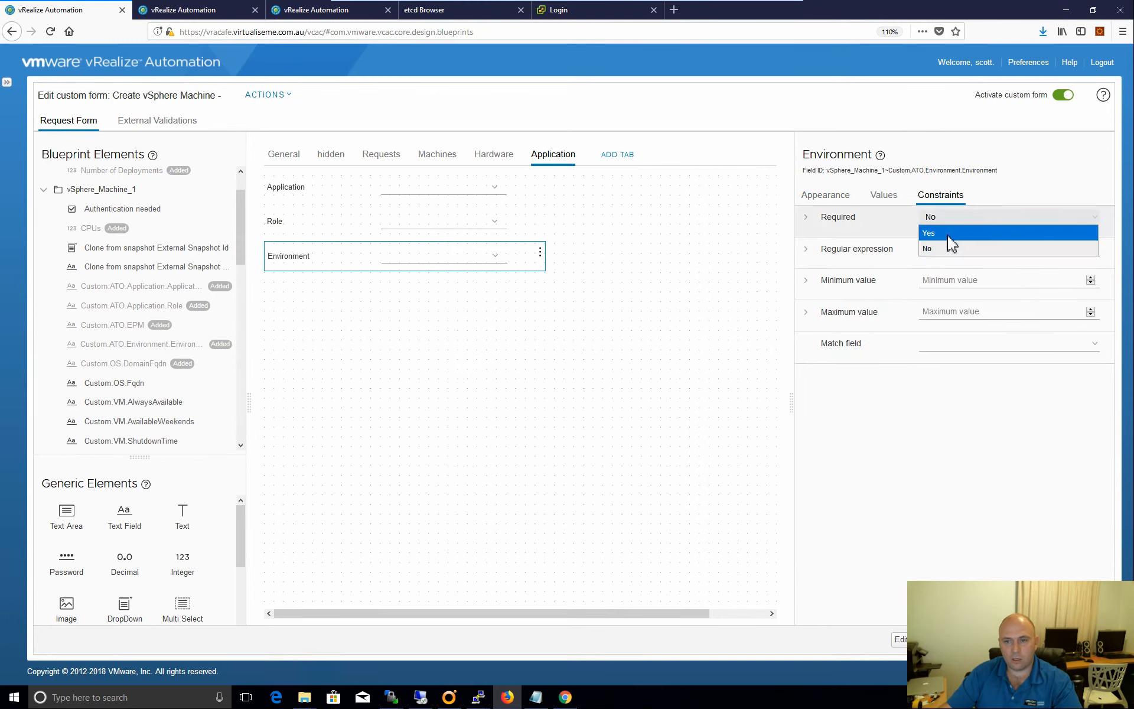
left_click(949, 234)
left_click(608, 401)
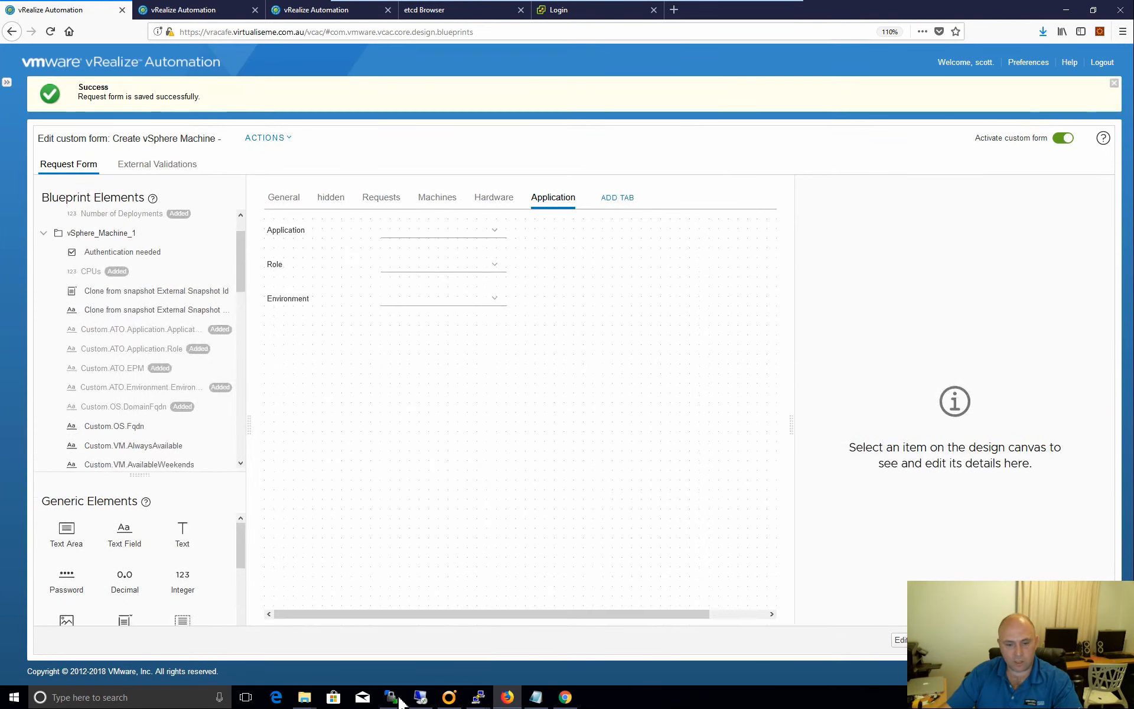
Request the Create vSphere Machine - video demo item from the Testing catalog service and choose the "4455" - "ServiceWoW" project.
left_click(168, 9)
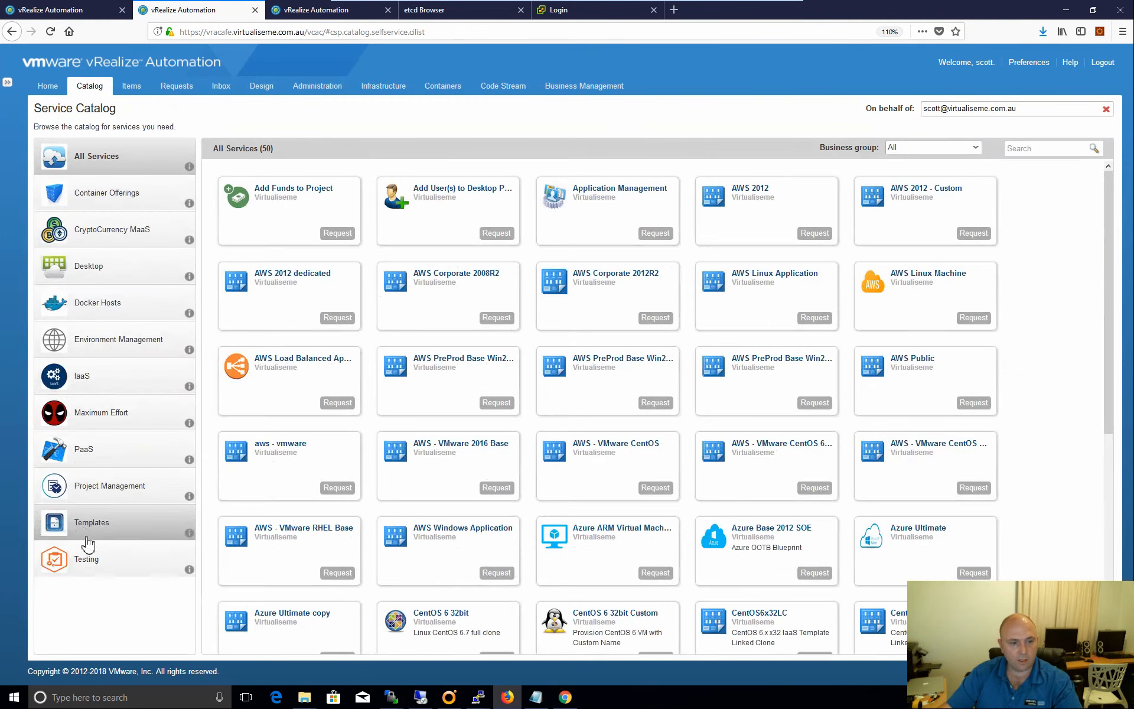
left_click(84, 559)
left_click(337, 318)
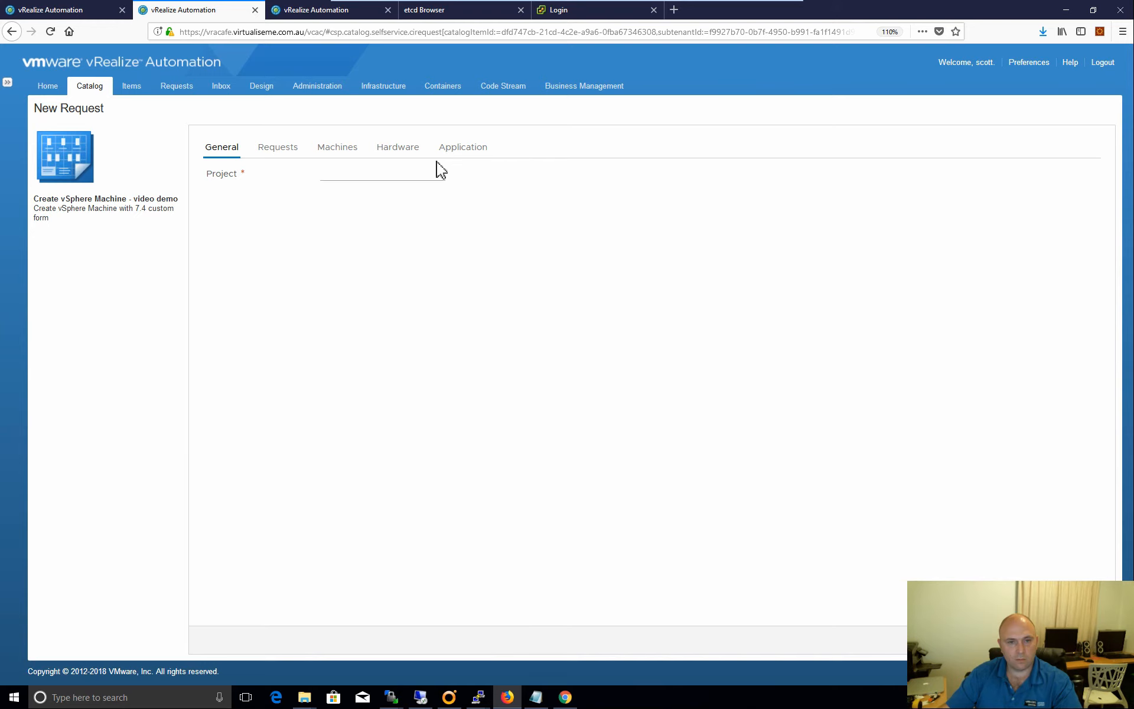
left_click(445, 176)
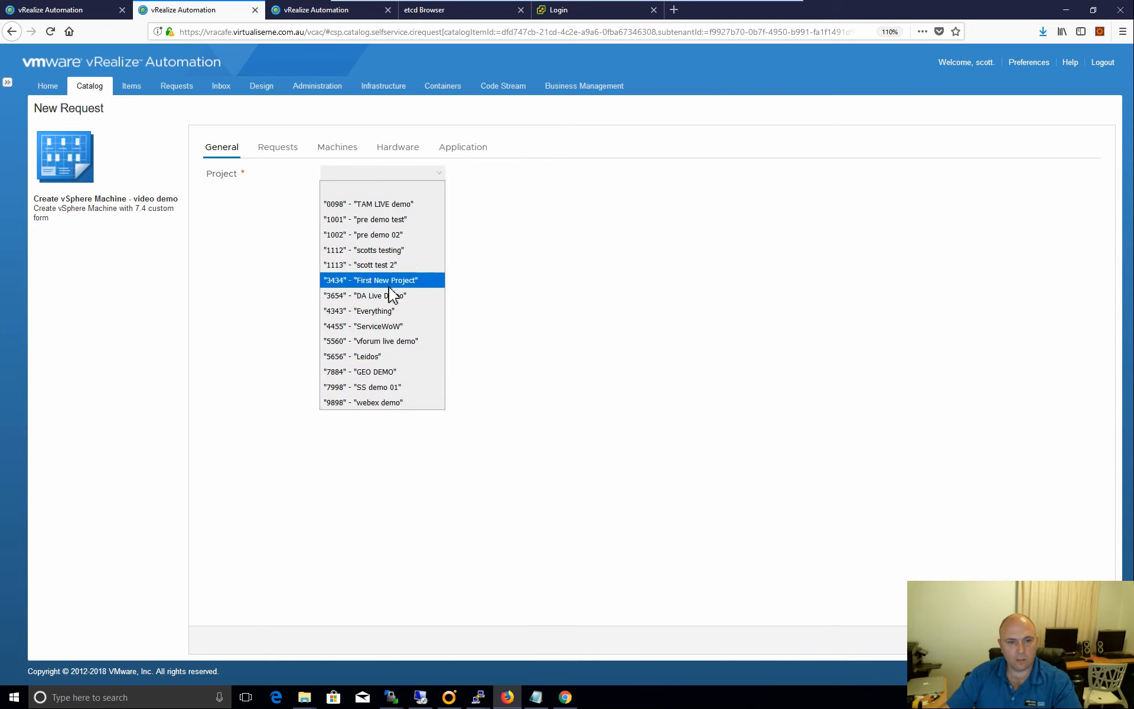
left_click(380, 330)
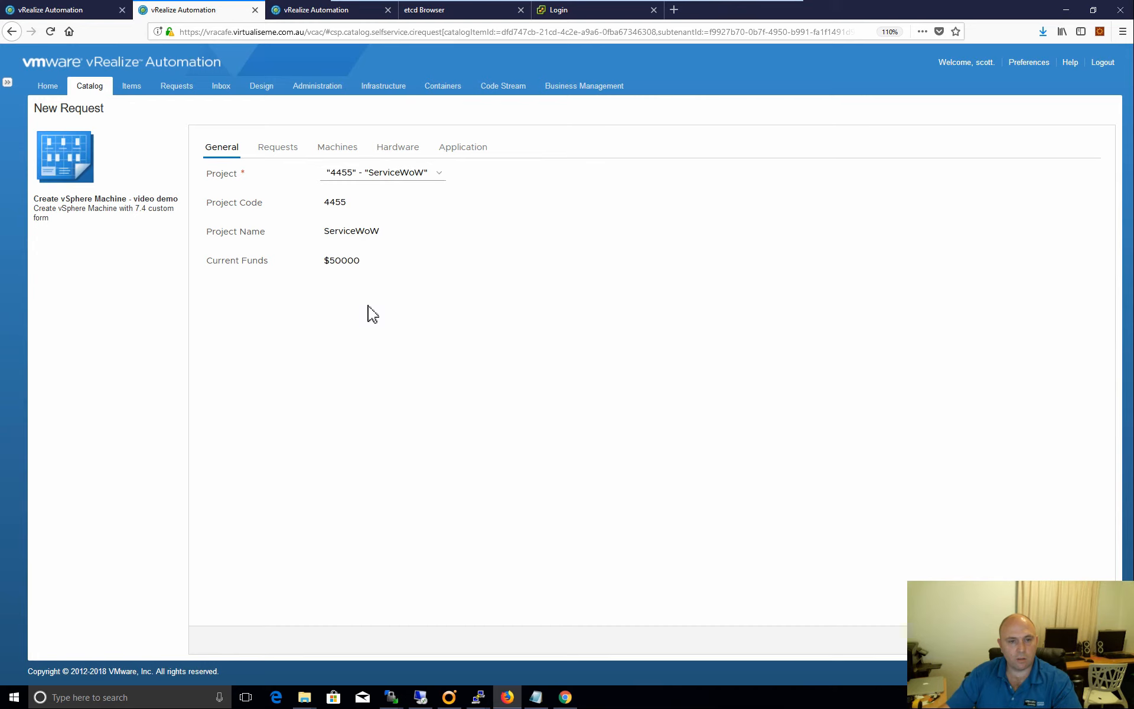
Set the Domain in the request's machine details to virtualiseme.com.au.
left_click(286, 155)
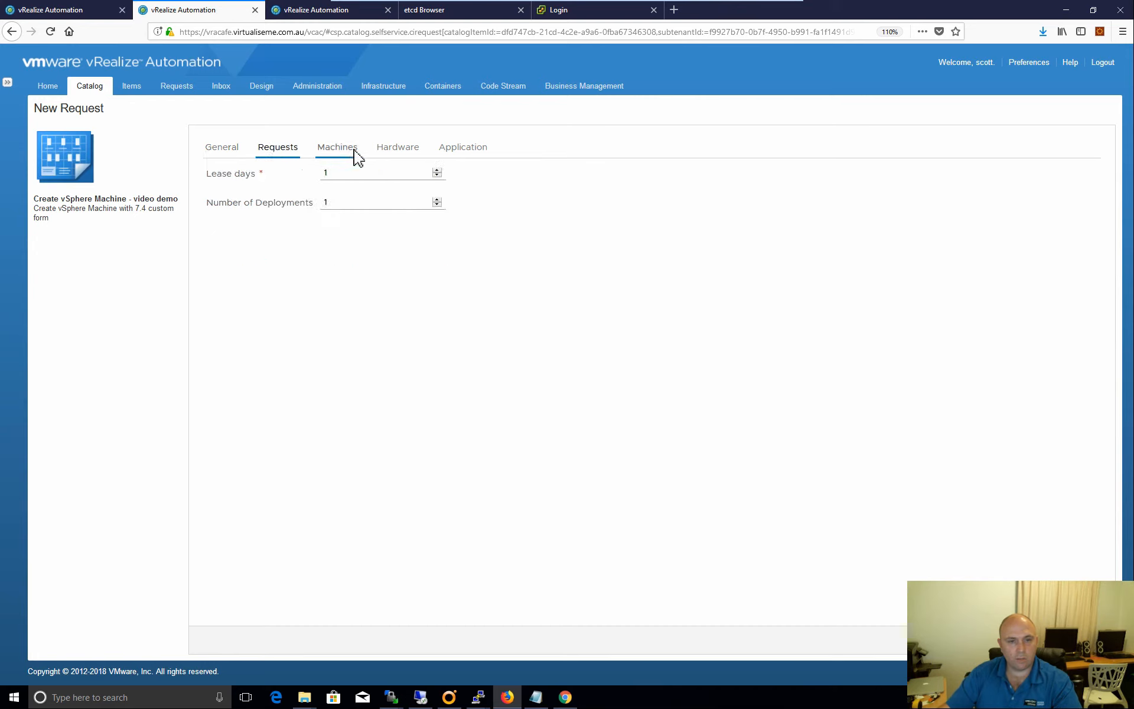
left_click(354, 155)
left_click(413, 172)
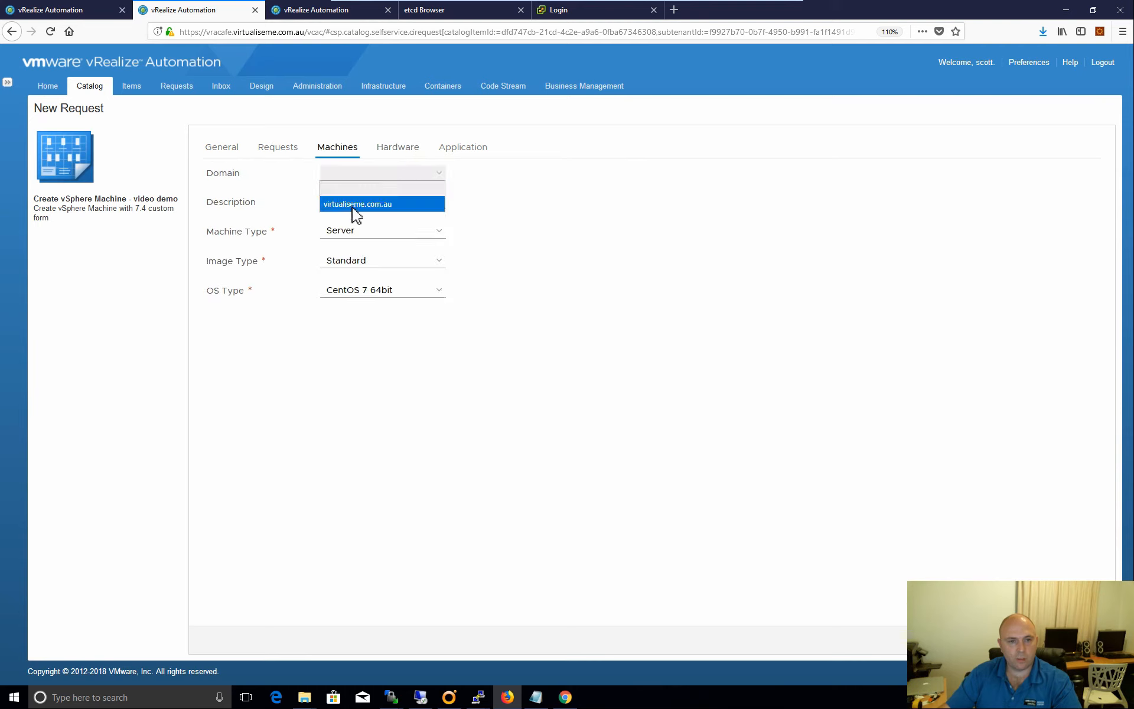
left_click(384, 200)
Fill in the request's application details with vChat Application, the Application Server role and the VM environment.
left_click(402, 150)
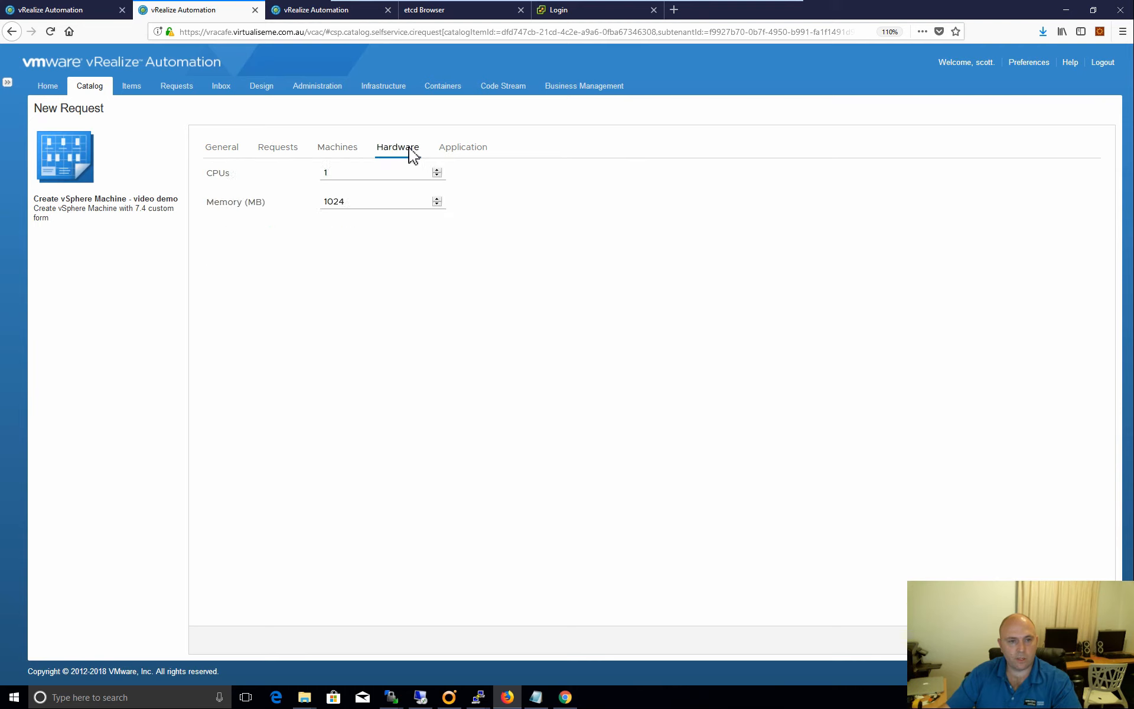
left_click(468, 152)
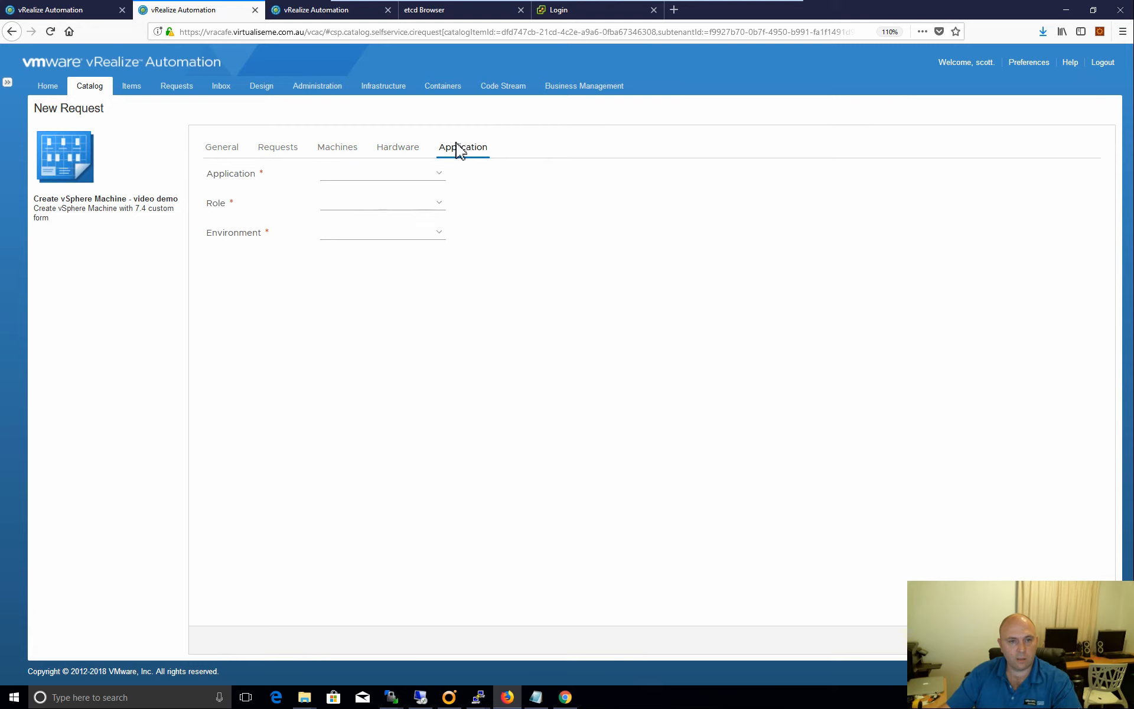
left_click(382, 180)
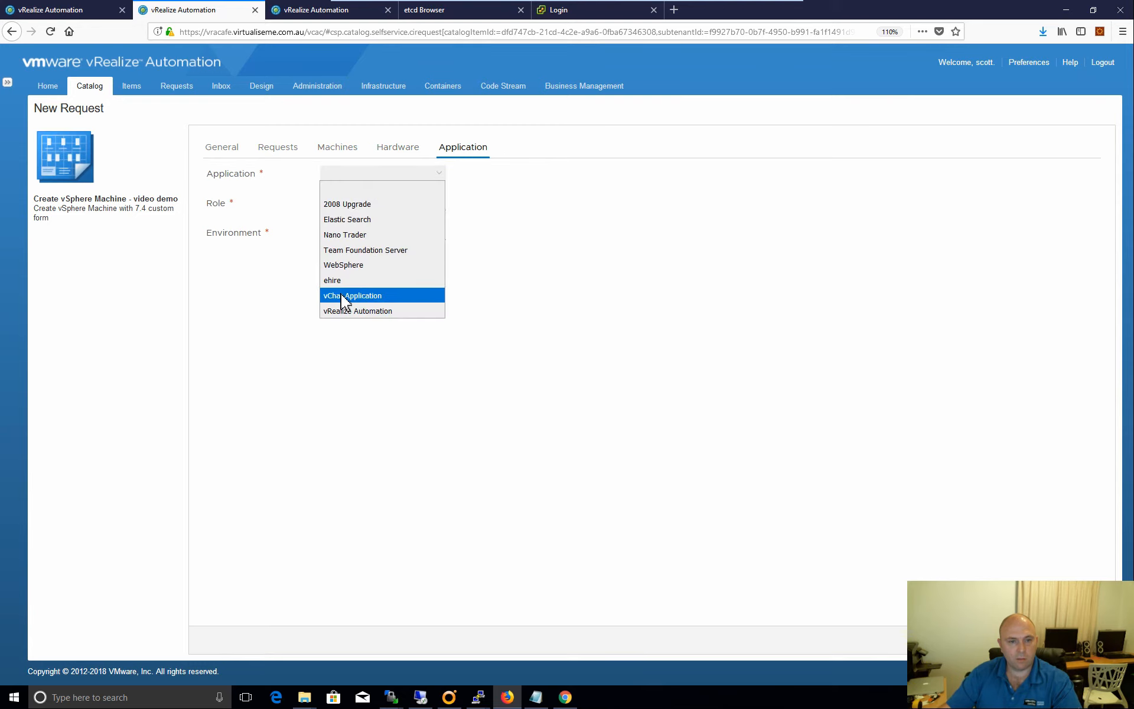
left_click(347, 295)
left_click(364, 211)
left_click(362, 233)
left_click(349, 233)
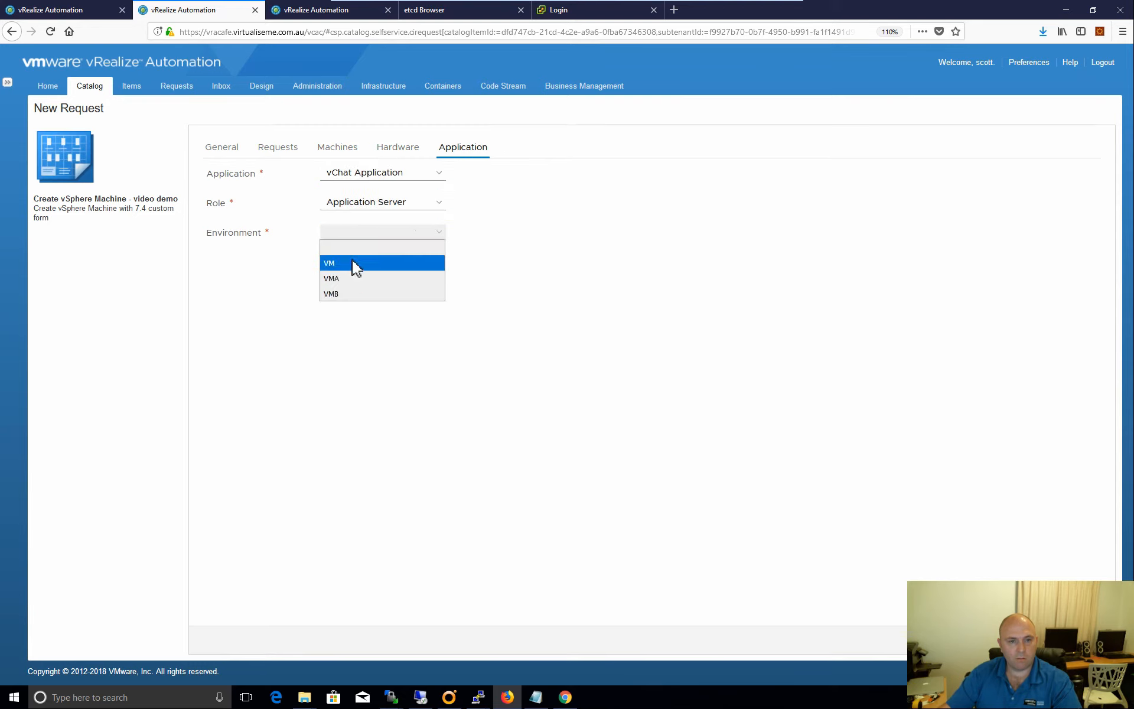
left_click(355, 265)
left_click(515, 341)
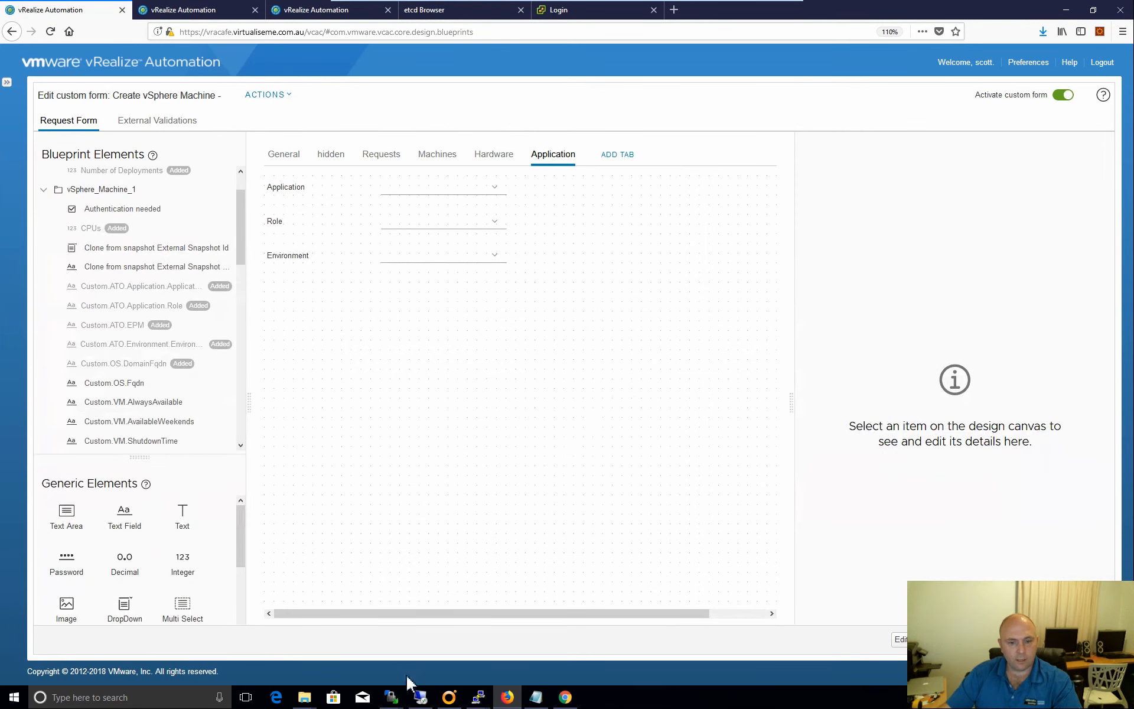
Switch to vRealize Orchestrator and check the Create vSphere Machines workflow's presentation from the Availability section onward.
left_click(449, 697)
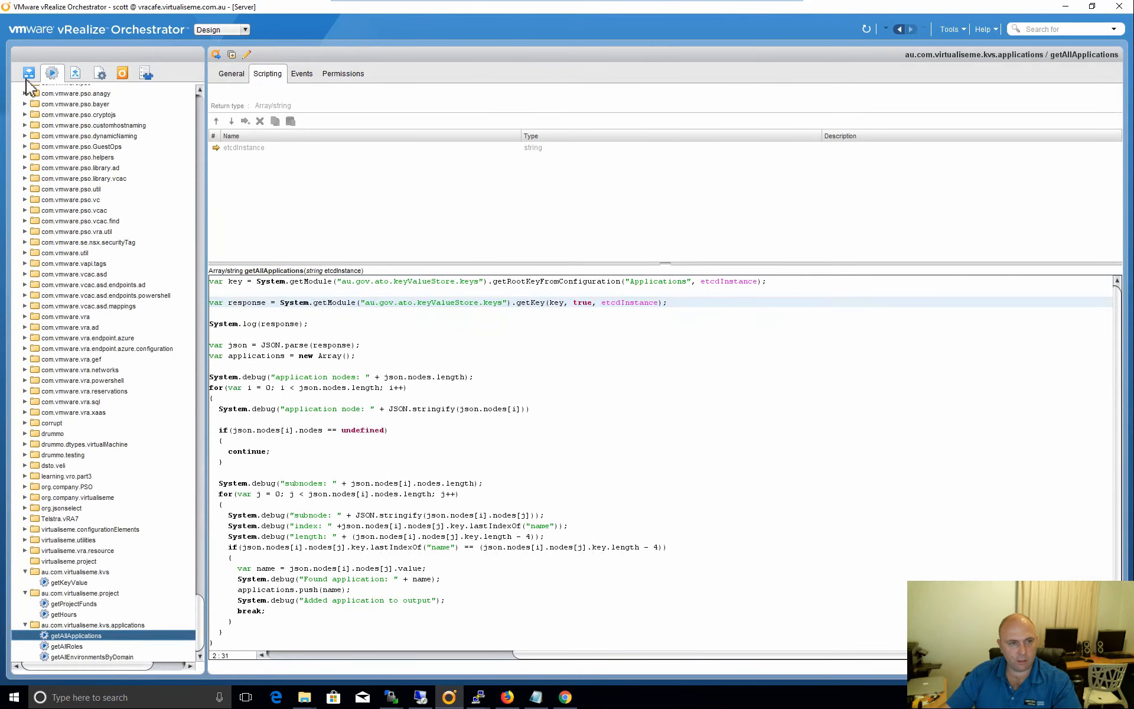
left_click(28, 73)
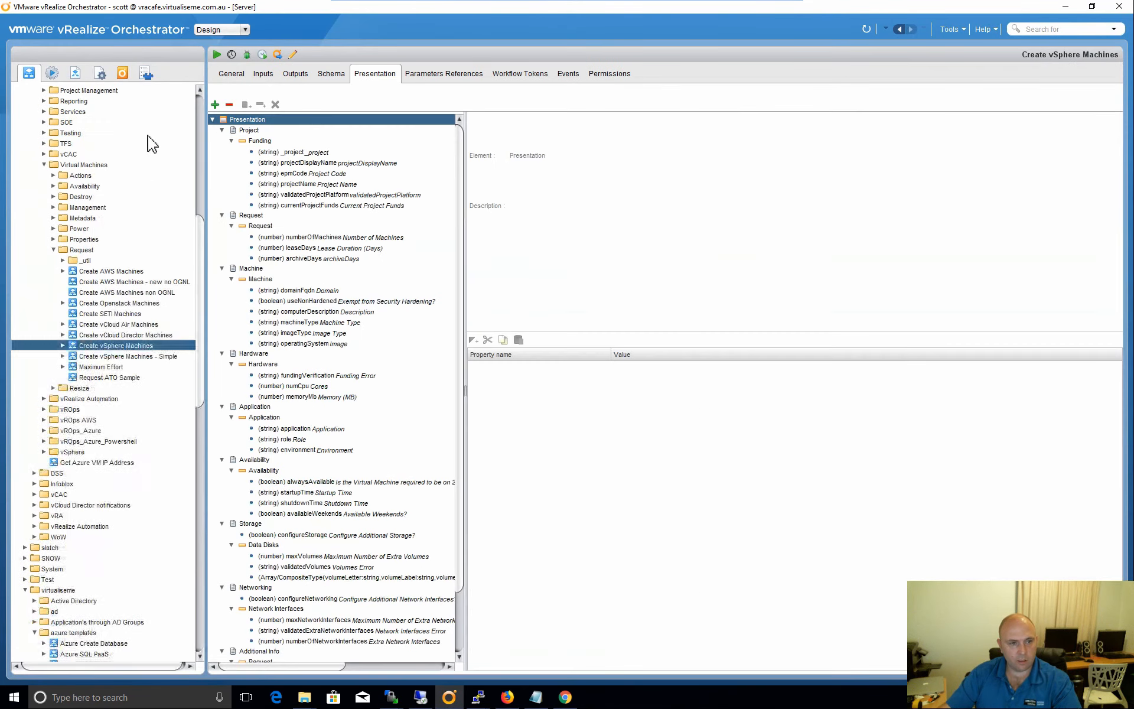
left_click(255, 459)
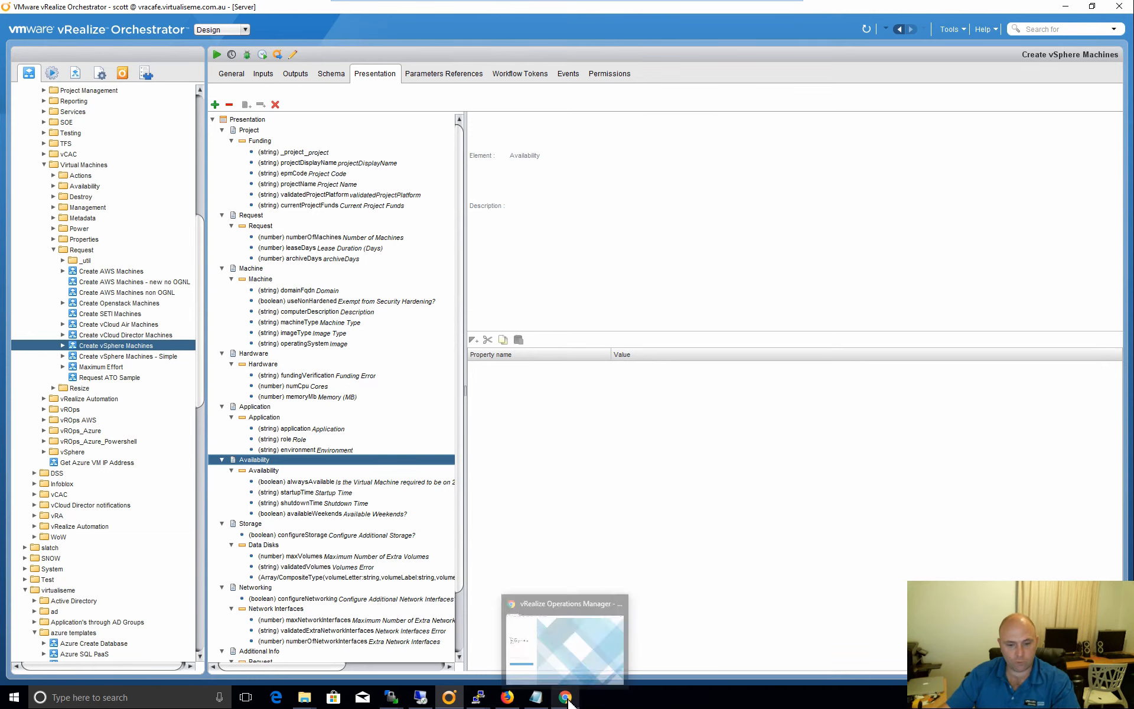
Return to the vRealize Automation form designer in Firefox and add a form tab titled Storage.
left_click(507, 697)
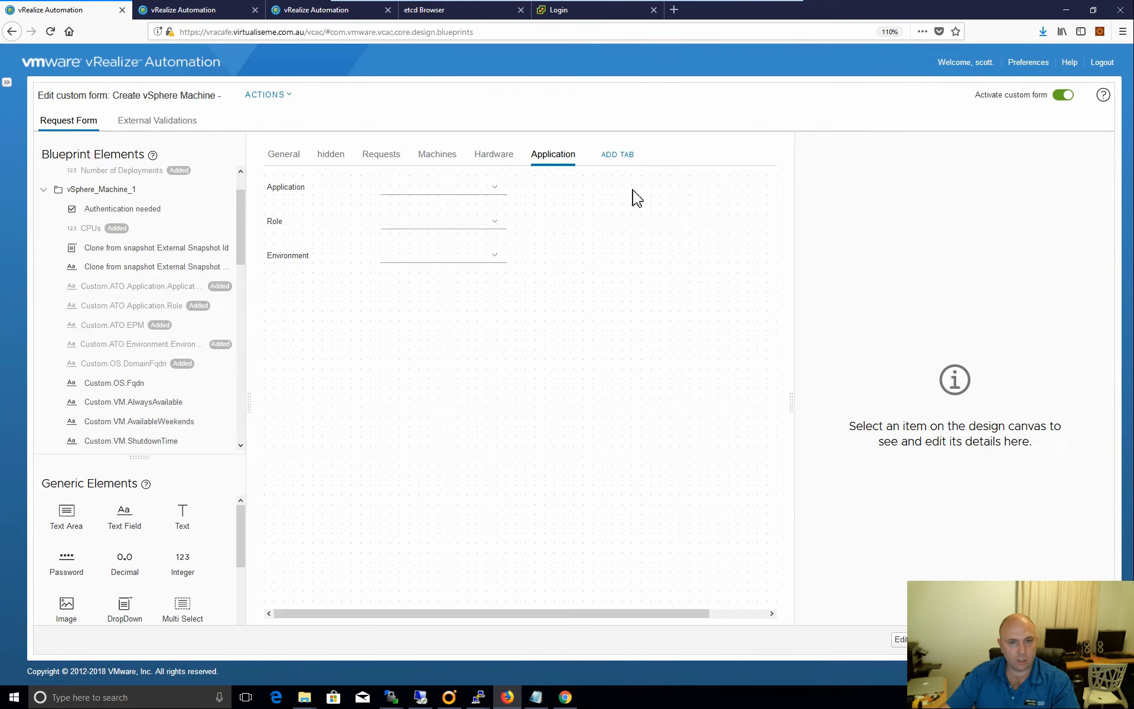
left_click(617, 155)
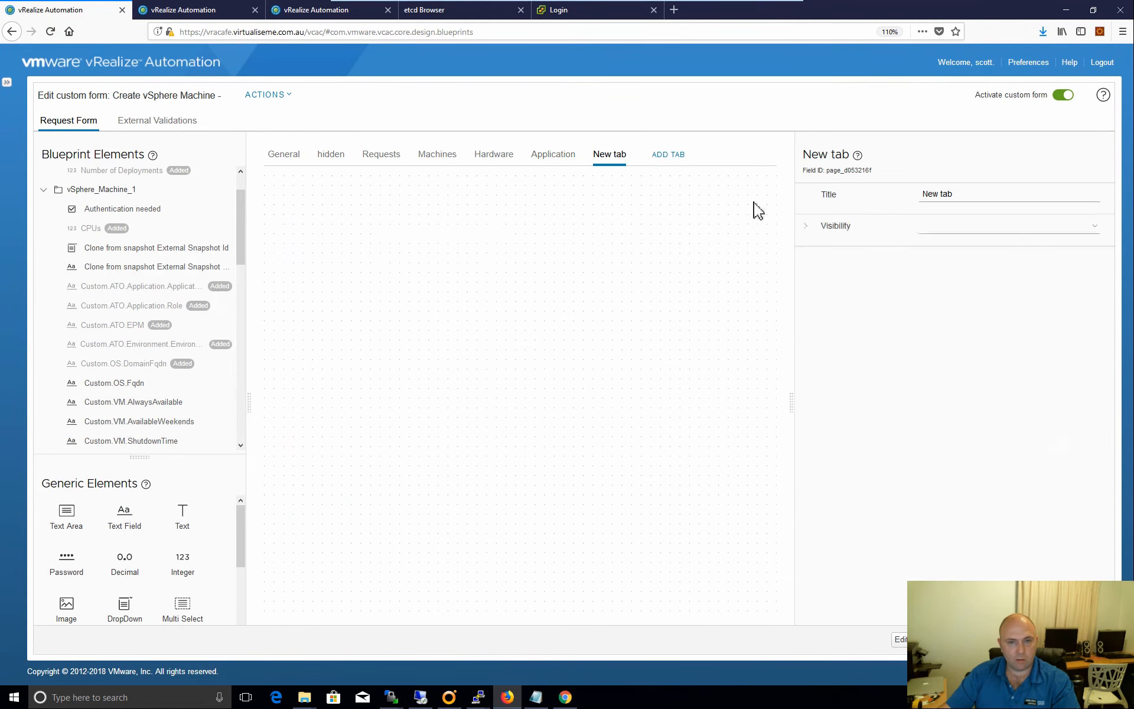
triple_click(982, 195)
type("Stora")
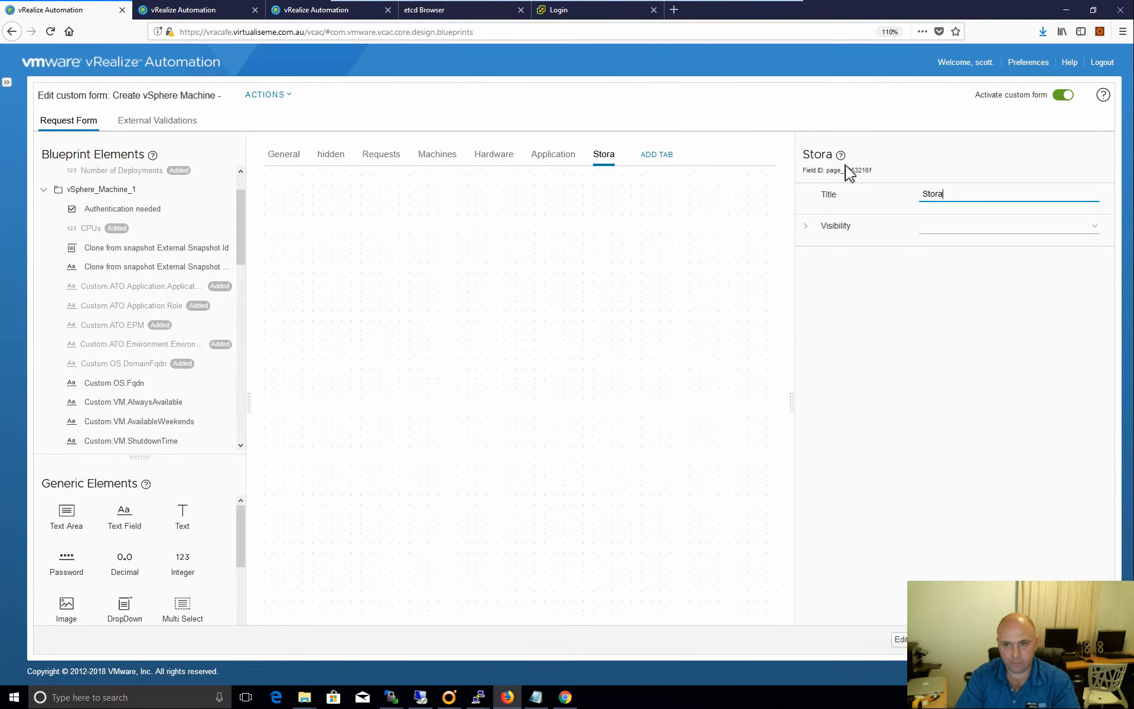
type("ge")
left_click(932, 227)
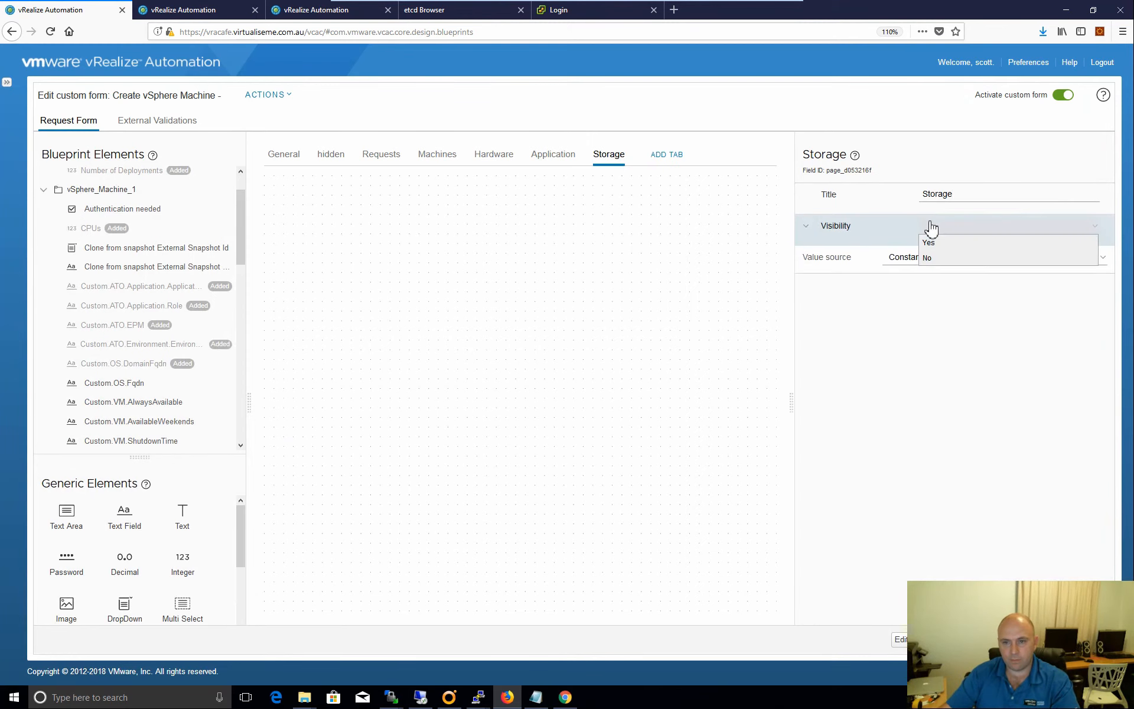
left_click(1003, 375)
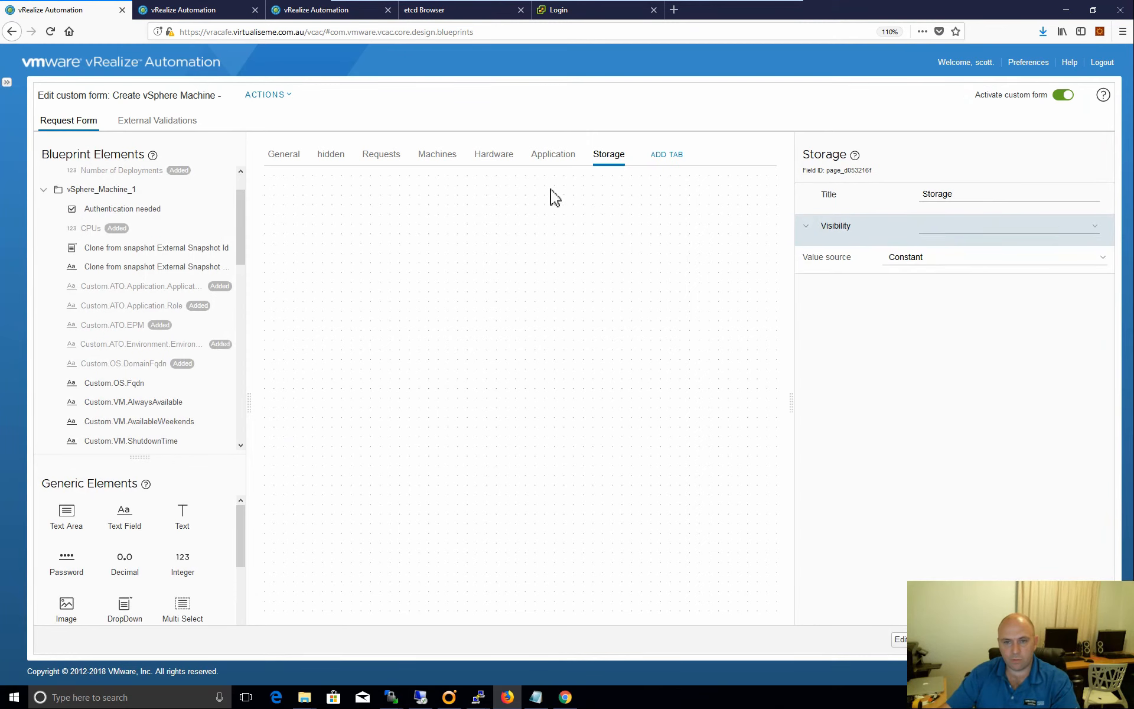
left_click(548, 334)
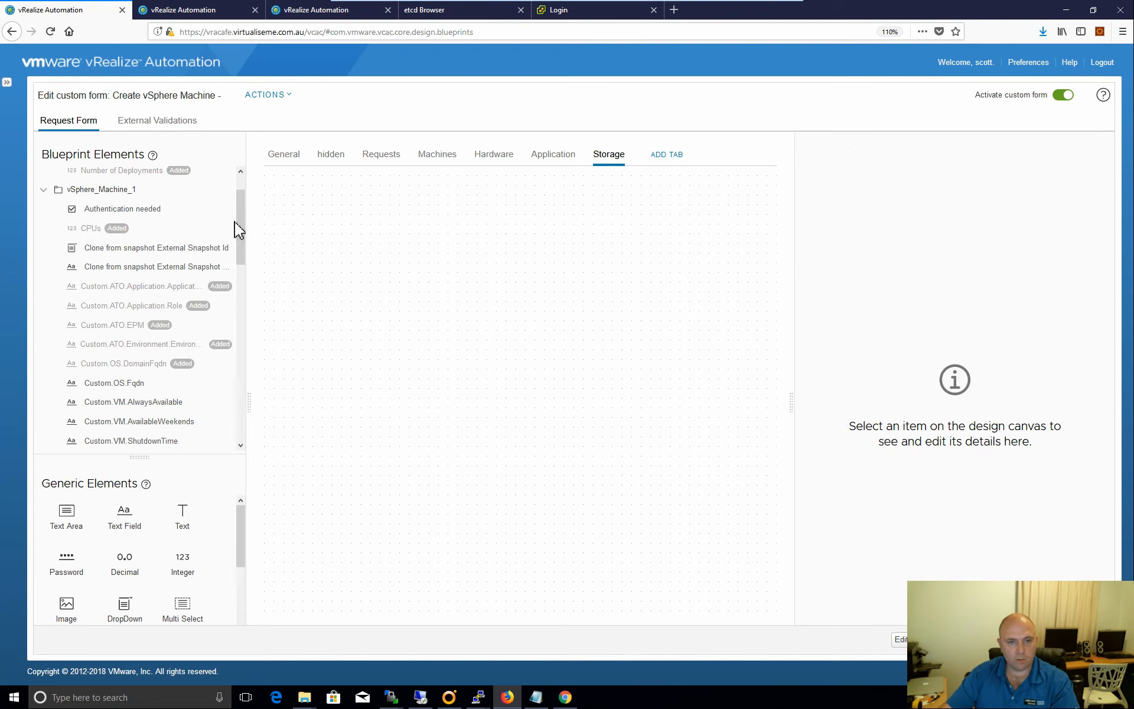
Add a generic Checkbox element to the form's Storage tab and open its properties.
left_click_drag(243, 543, 230, 634)
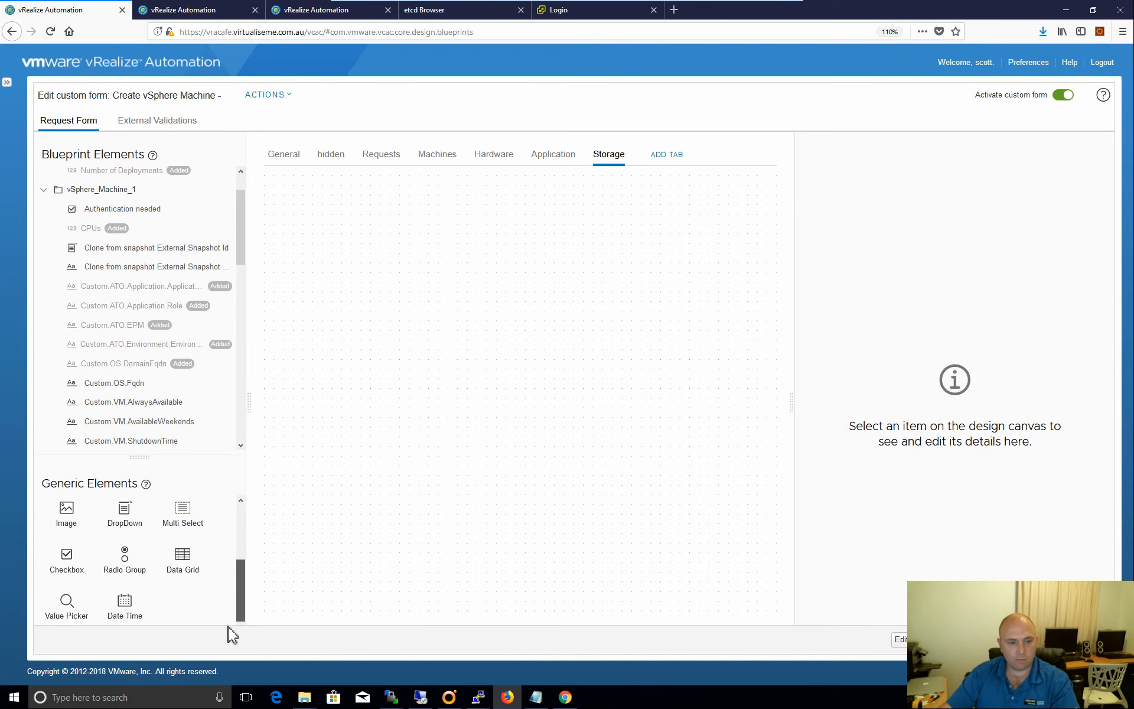
left_click_drag(65, 557, 321, 229)
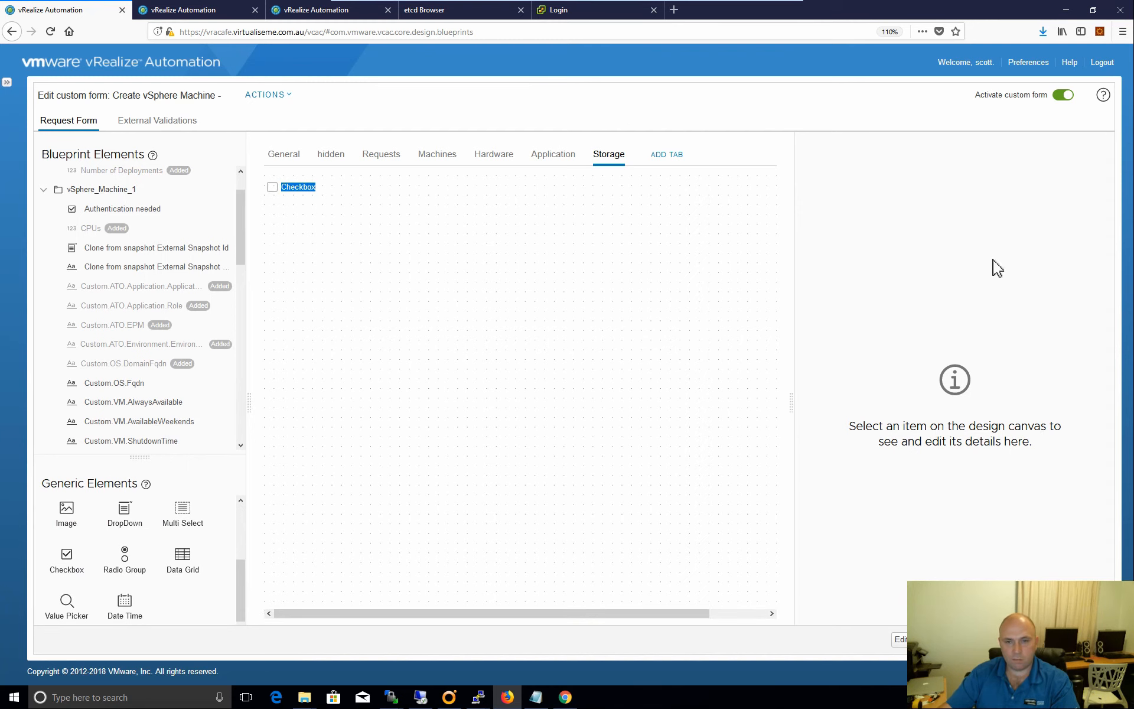
left_click(308, 201)
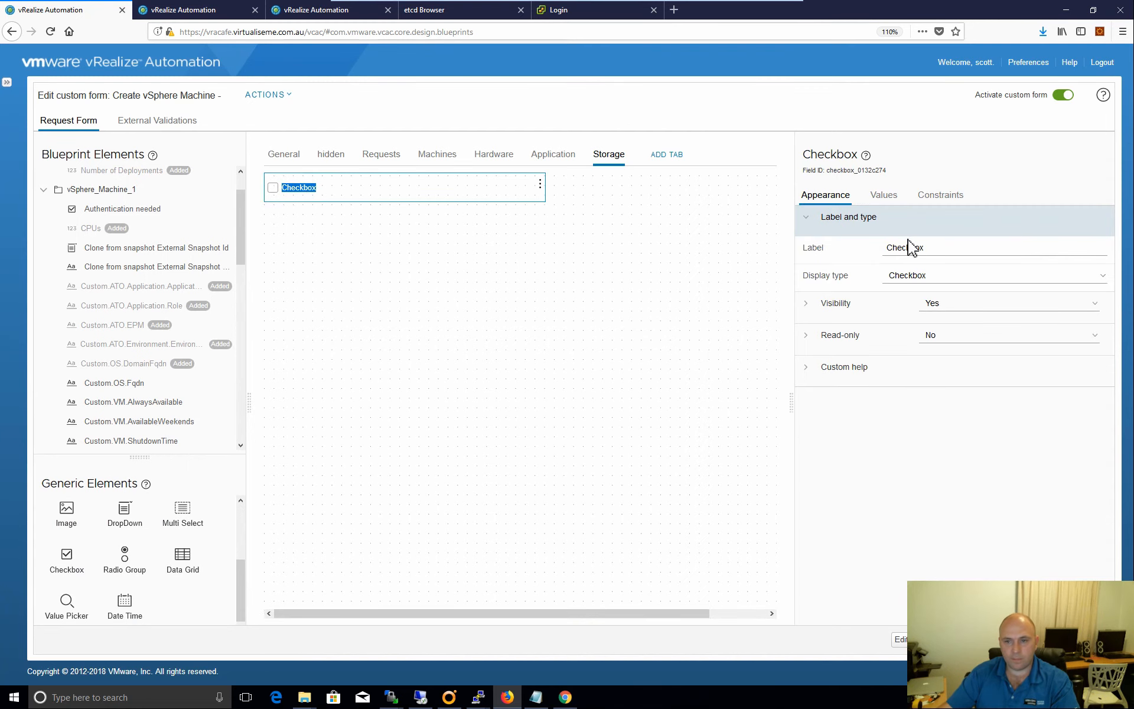
Label the Storage tab's checkbox Configure Additional Storage.
left_click(884, 247)
key("ctrl+a")
type("Conf")
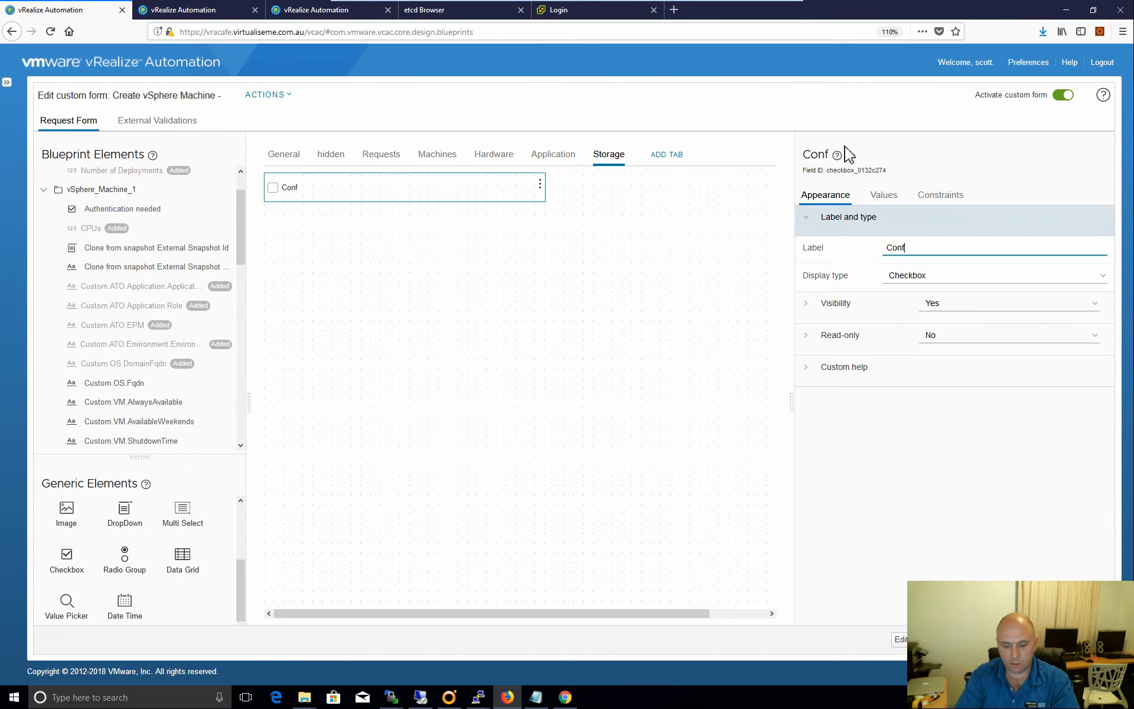
type("igure Addi")
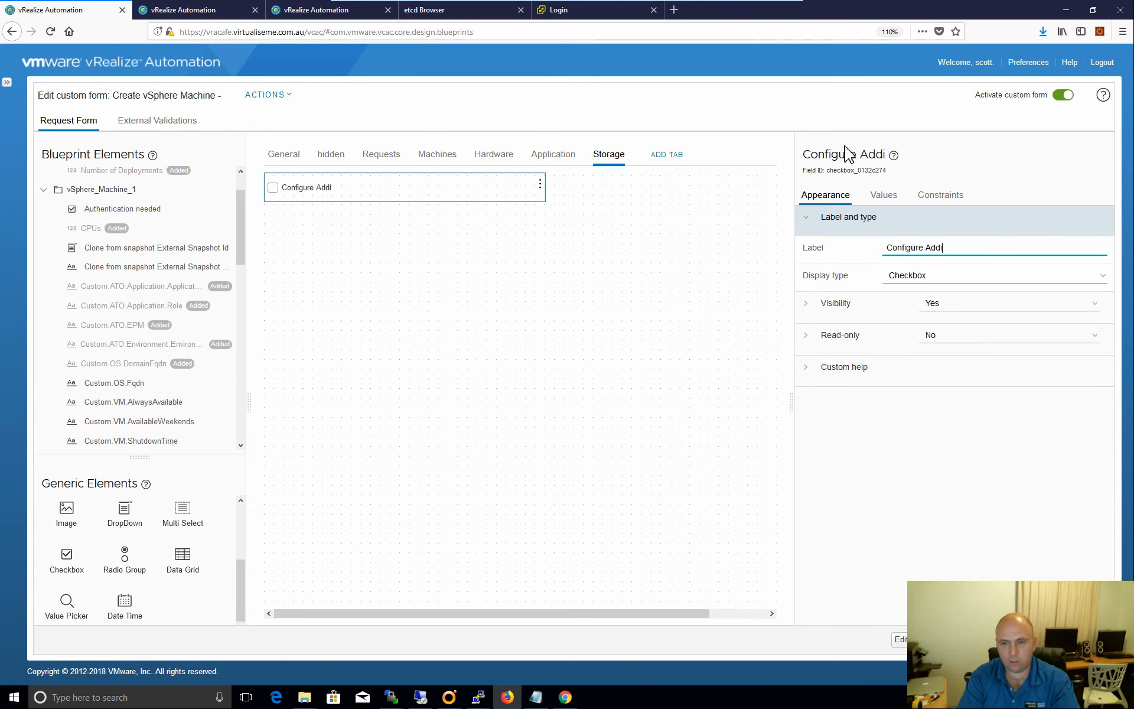
type("tiona")
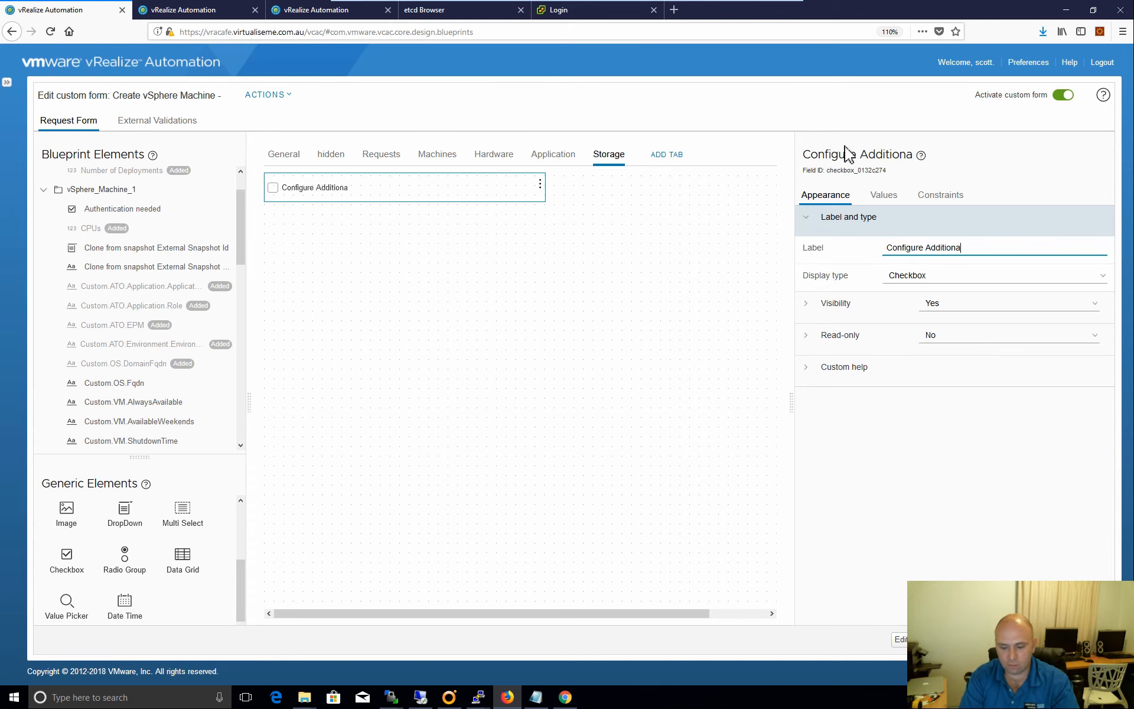
type("l Storage")
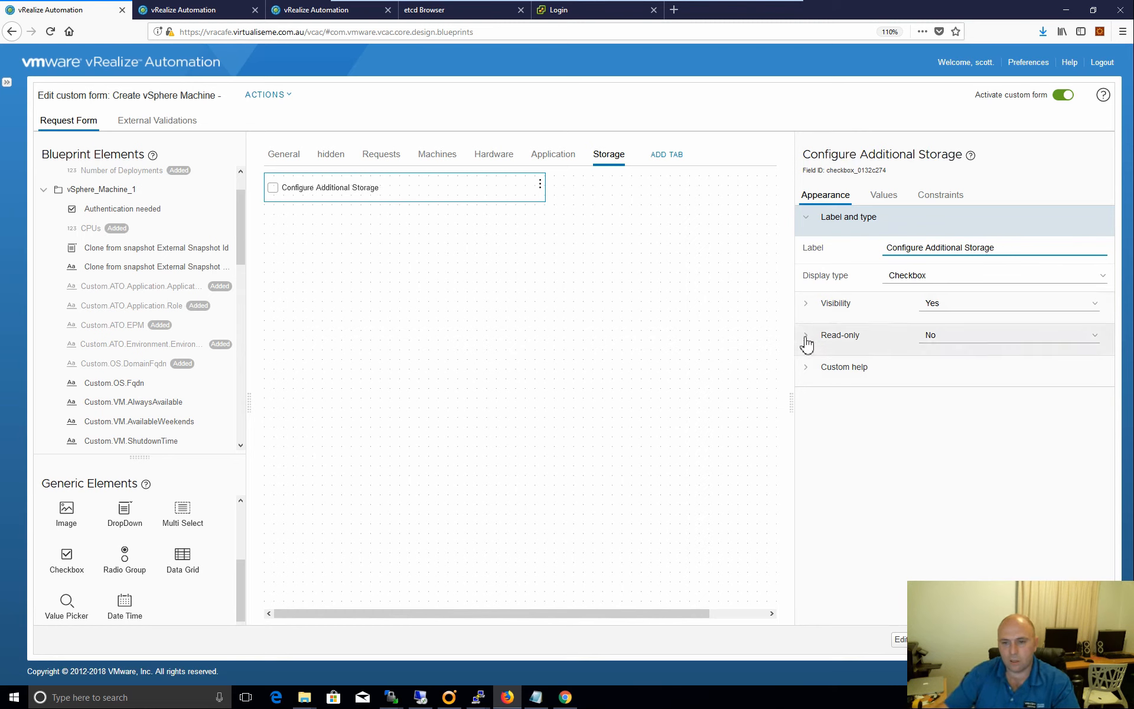
Set the Configure Additional Storage checkbox's default value to No with Constant as the value source, and check its constraints.
left_click(885, 196)
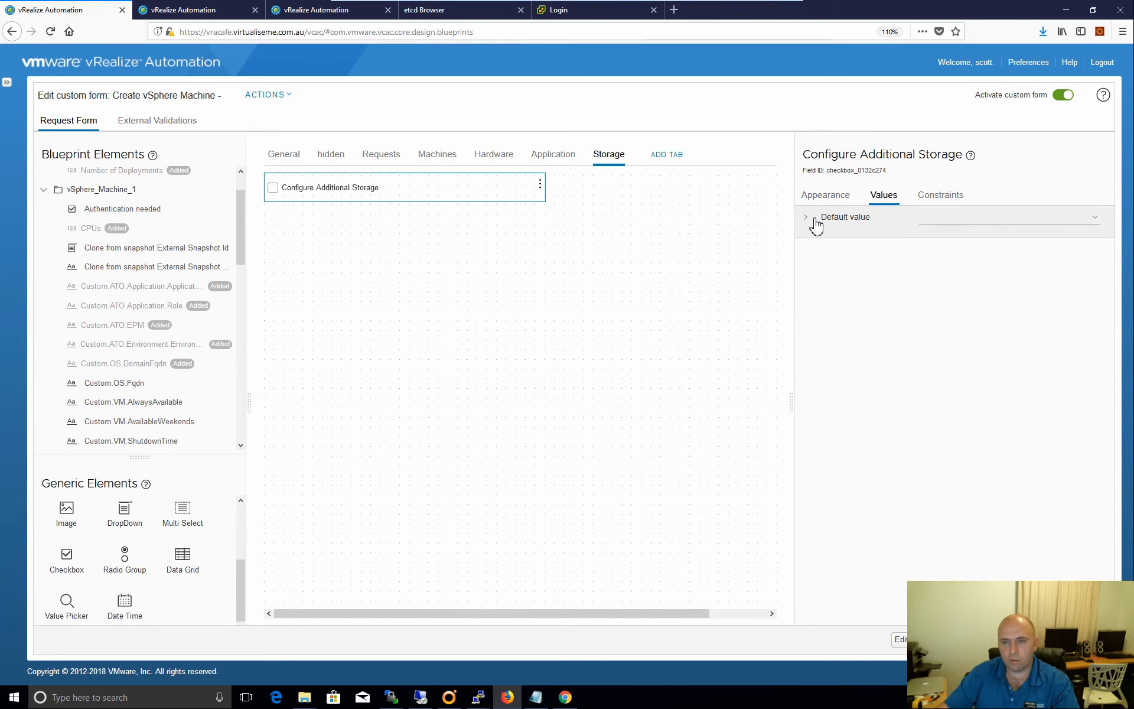
left_click(922, 220)
left_click(952, 248)
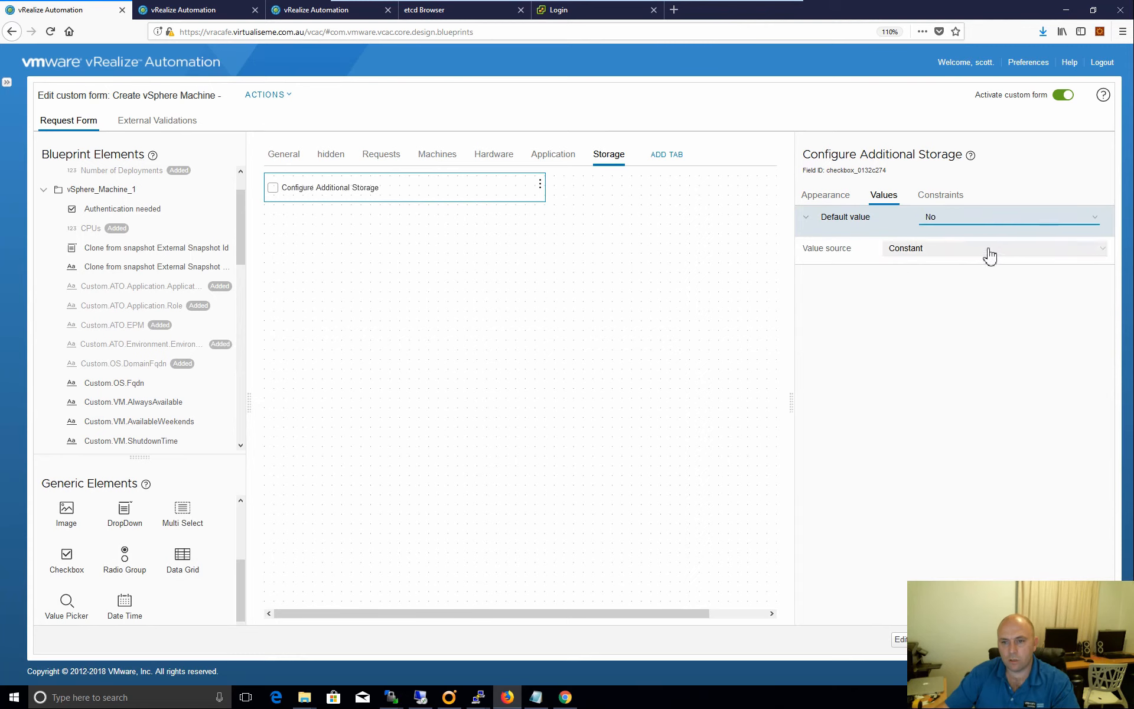
left_click(951, 254)
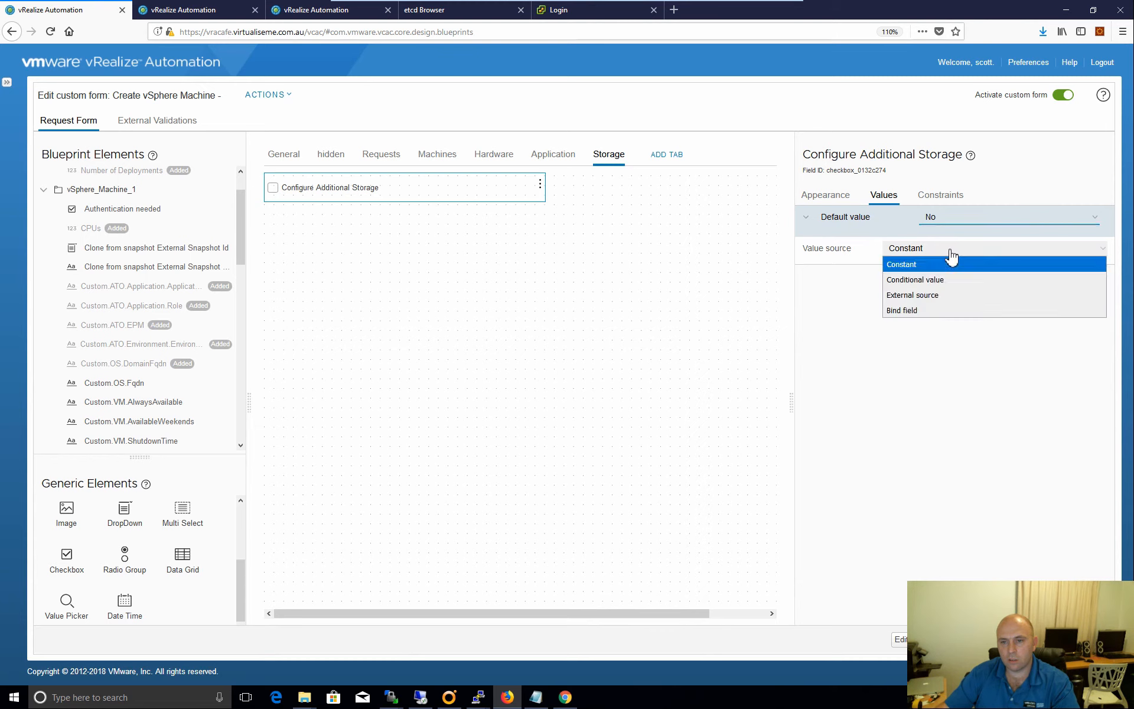
left_click(821, 304)
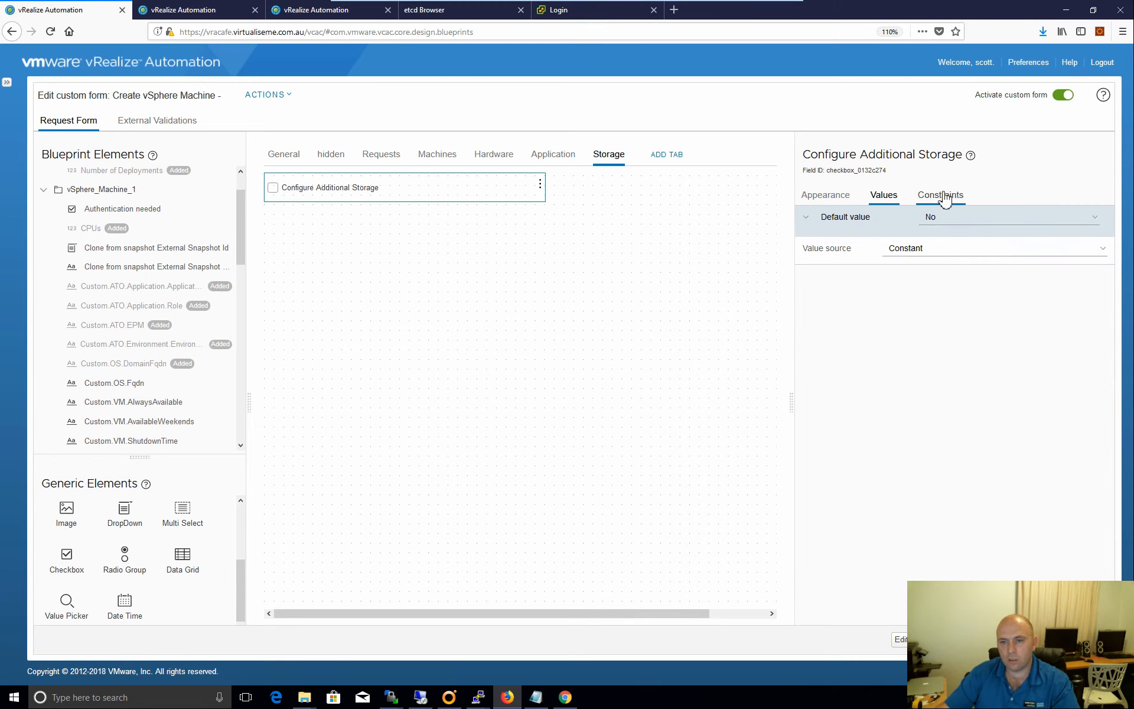
left_click(945, 199)
left_click(851, 201)
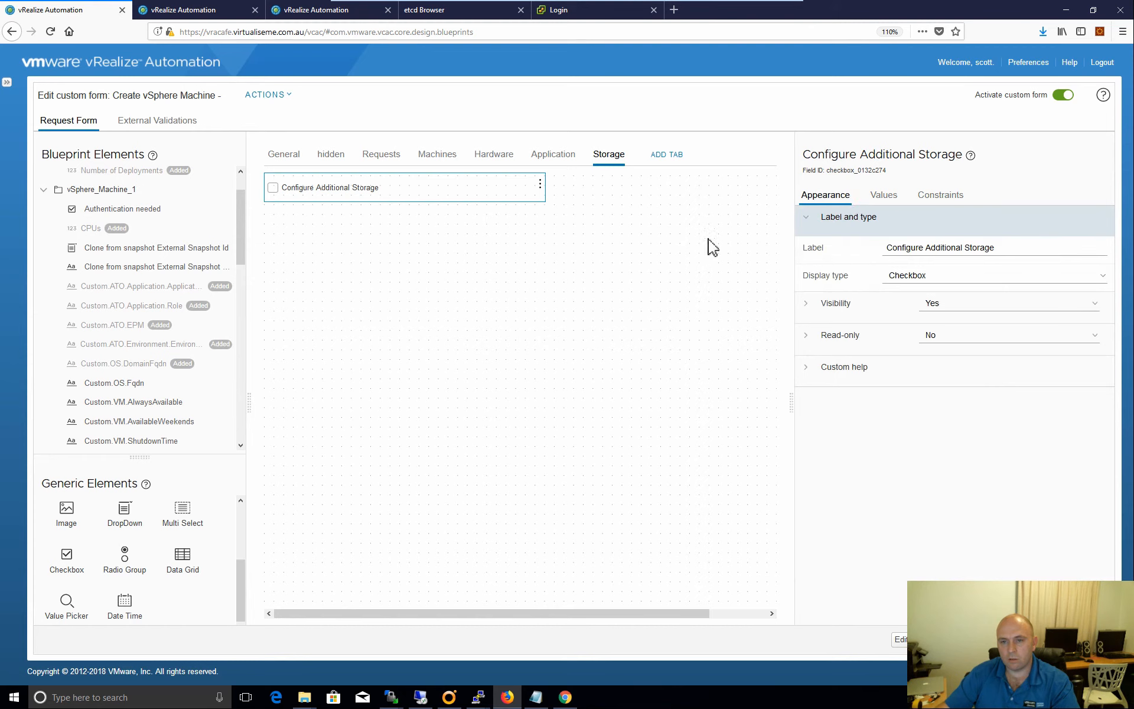
left_click(605, 331)
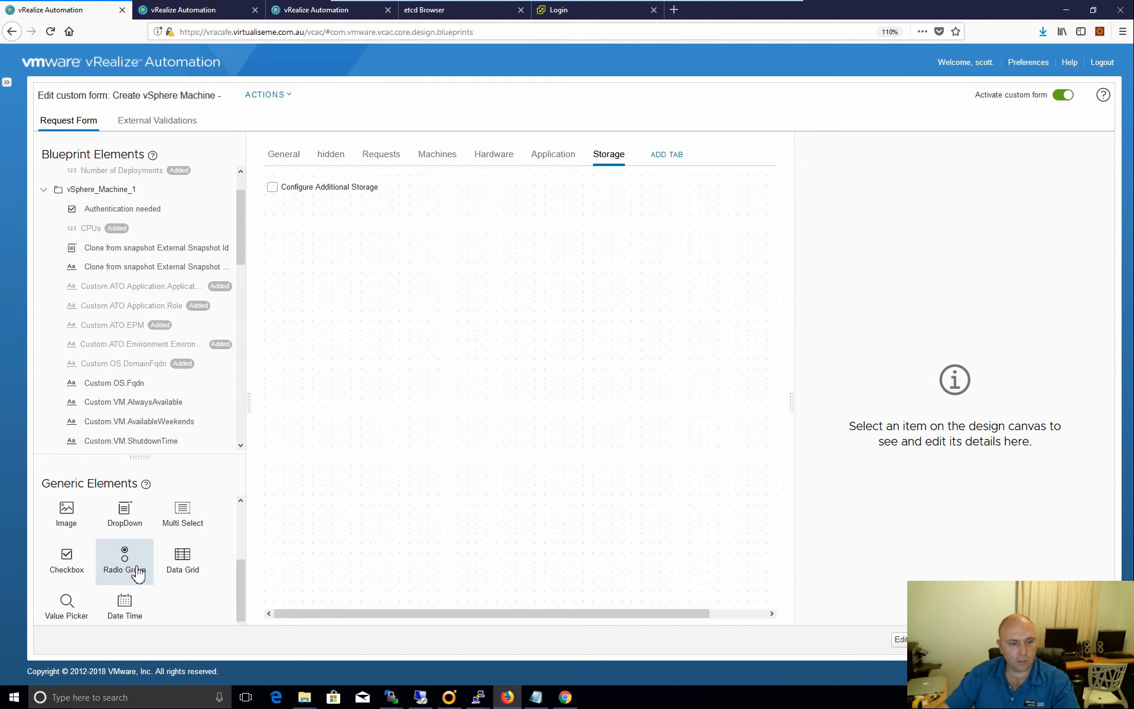
Add the vSphere machine's Disks element below the checkbox on the Storage tab and open its properties.
left_click_drag(241, 257, 236, 303)
left_click_drag(90, 341, 445, 332)
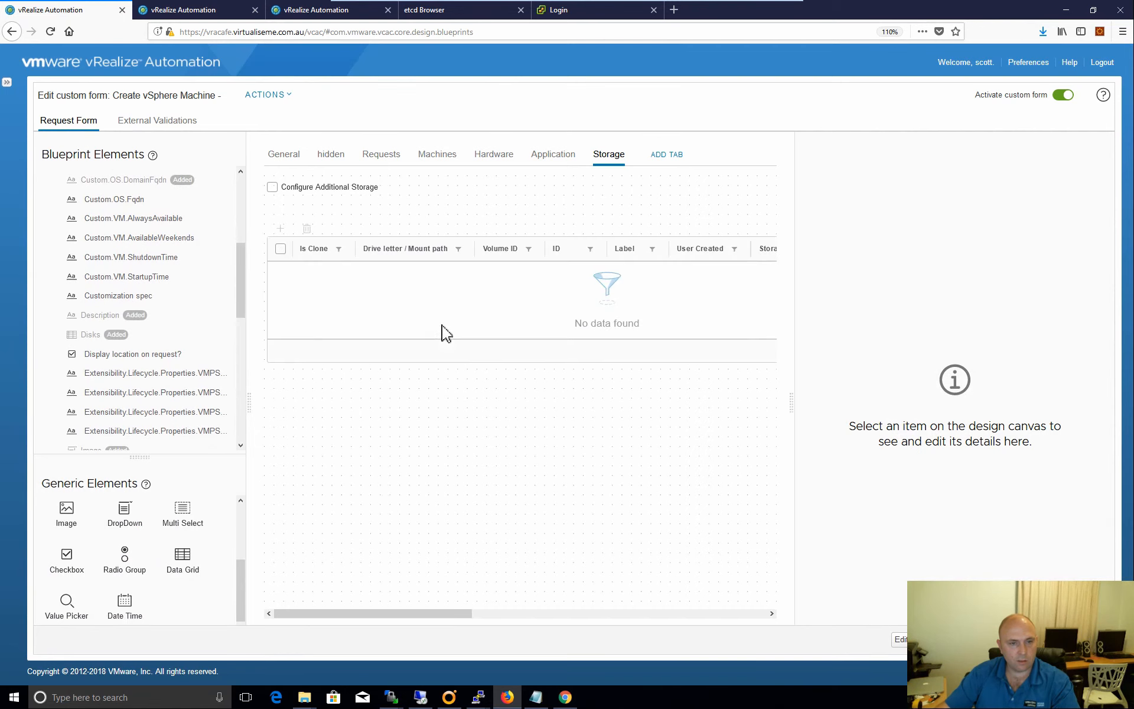
left_click(371, 309)
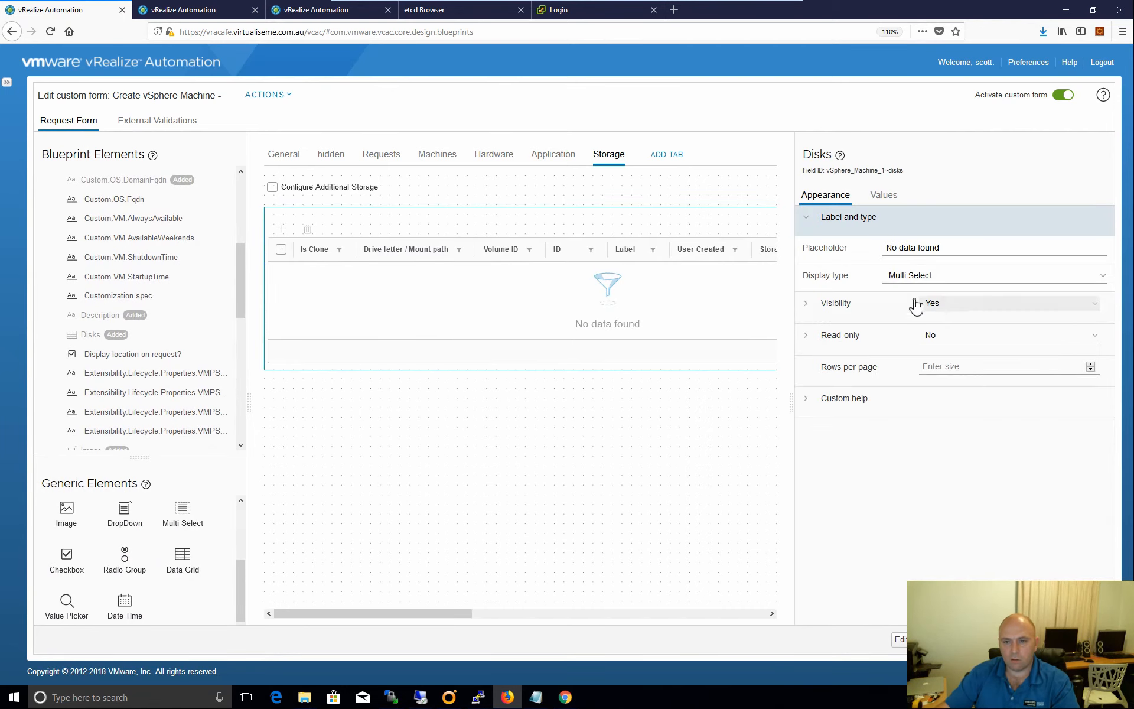
Make the Disks grid's visibility a conditional value set to No if Configure Additional Storage equals No.
left_click(953, 305)
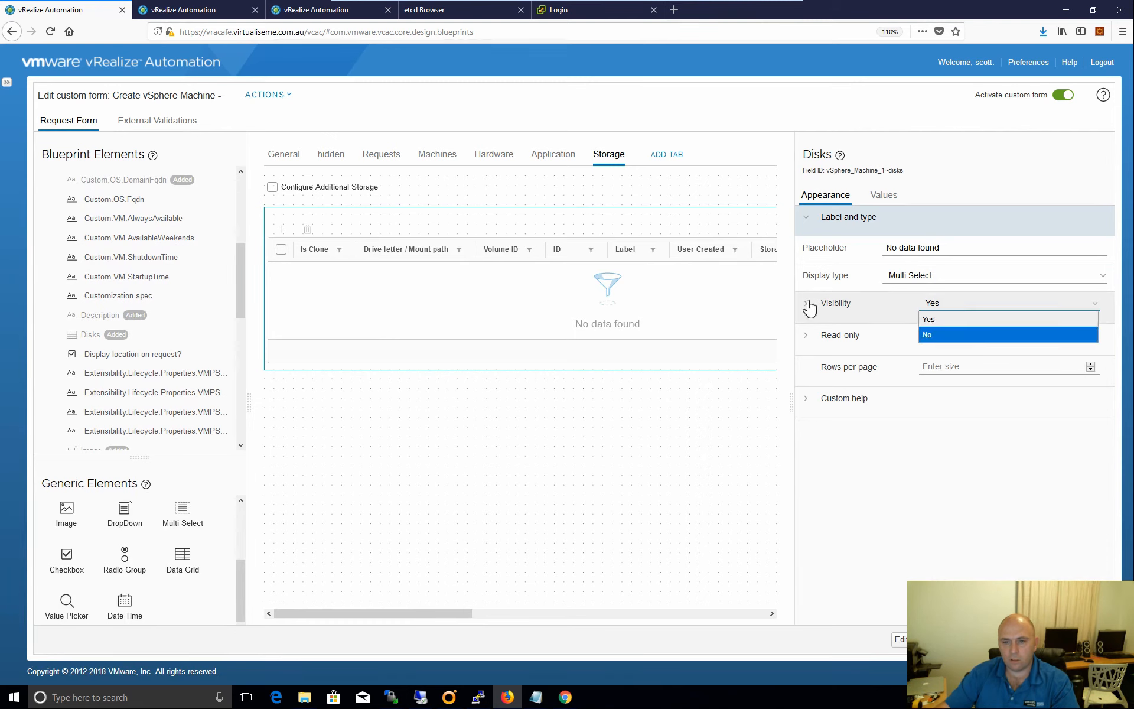
left_click(806, 304)
left_click(927, 335)
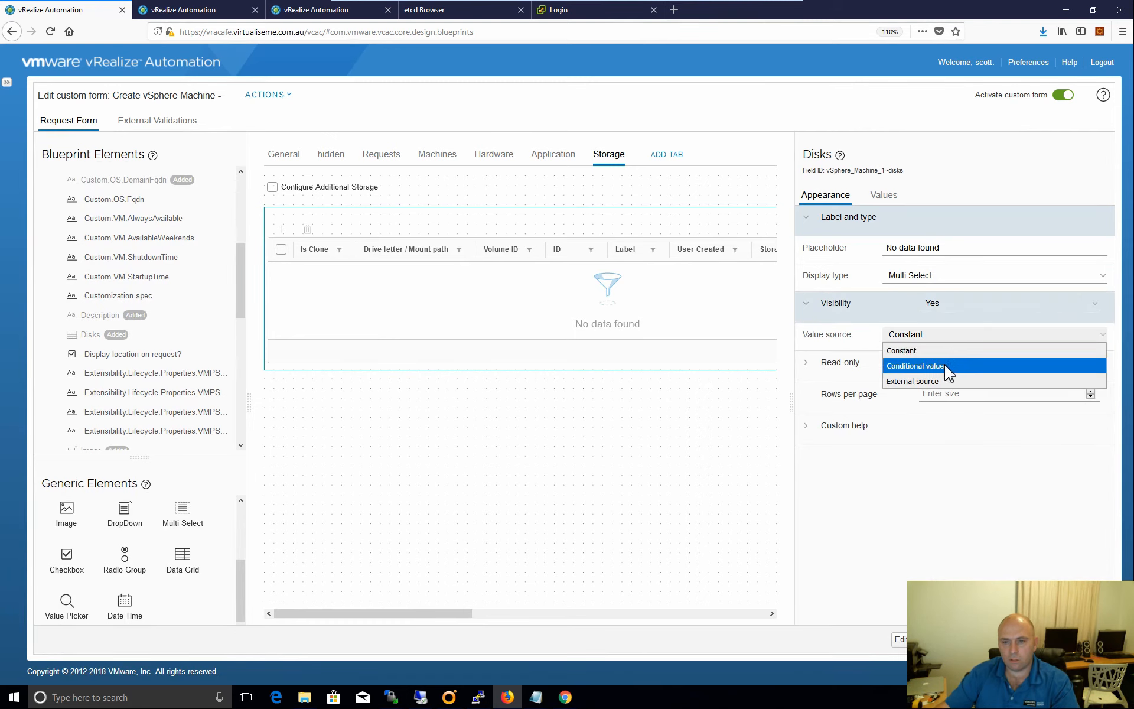
left_click(940, 366)
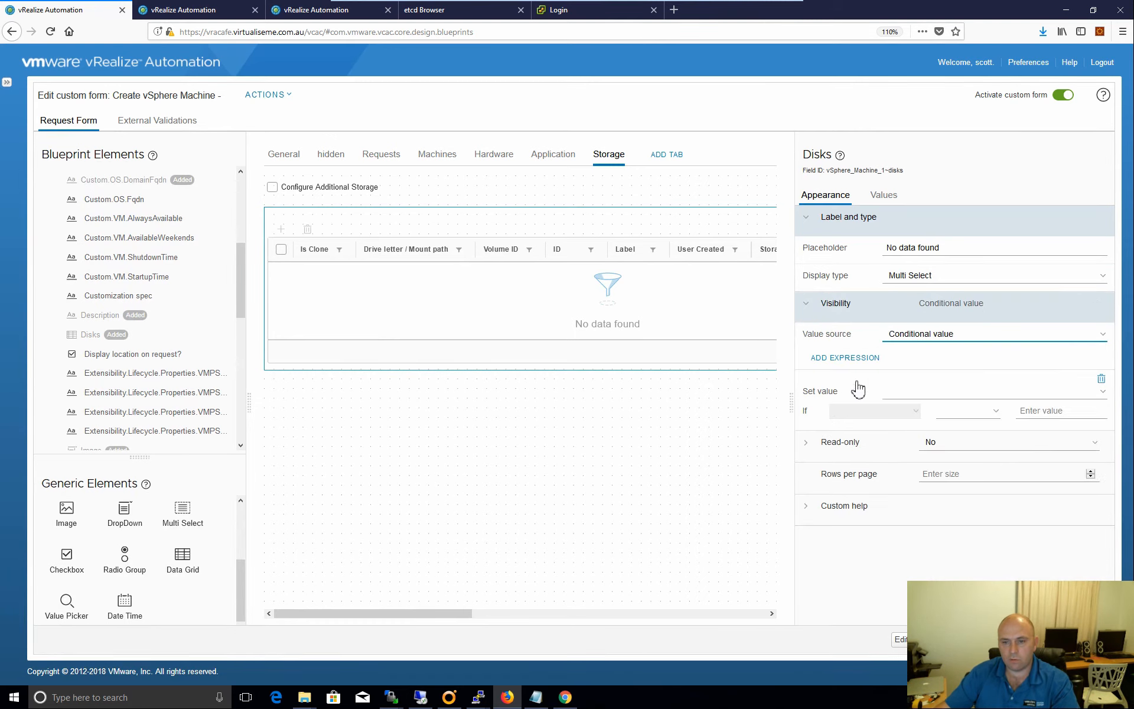
left_click(900, 396)
left_click(891, 424)
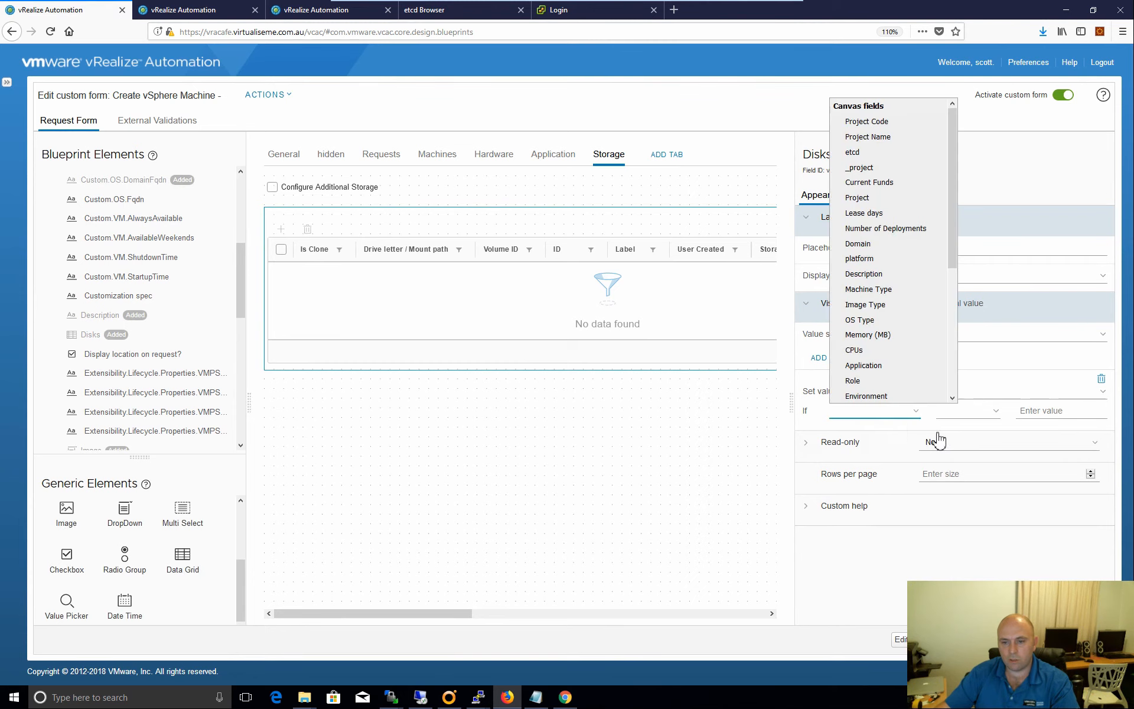
left_click_drag(953, 221, 957, 255)
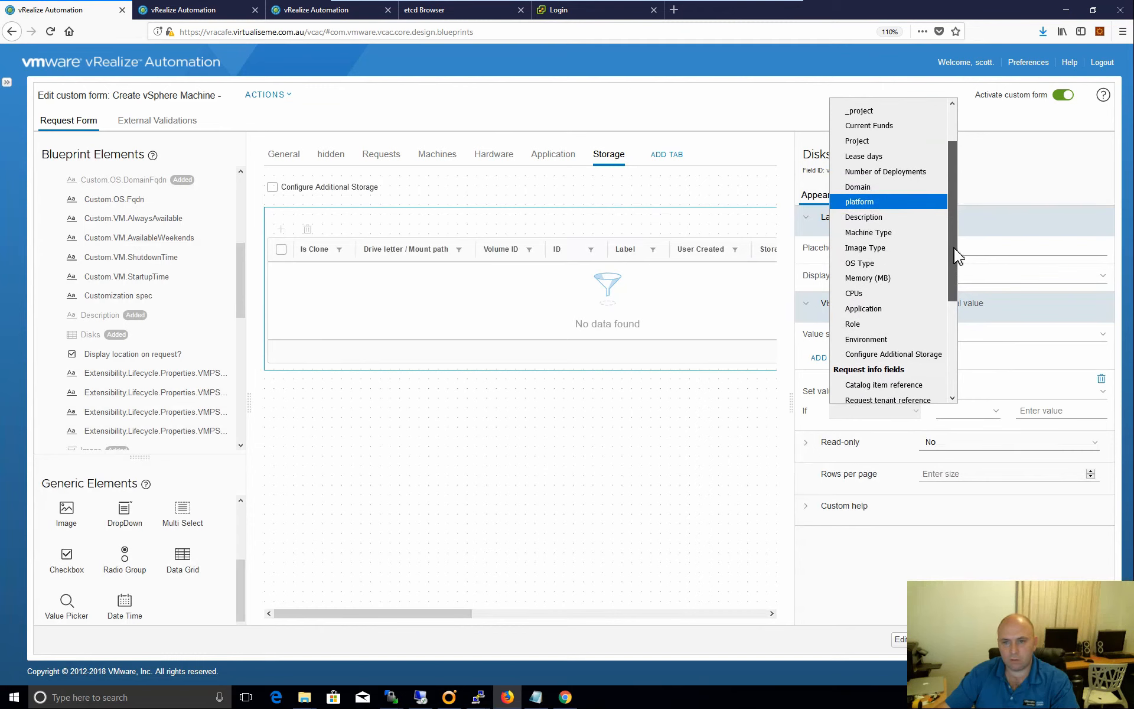
left_click(893, 354)
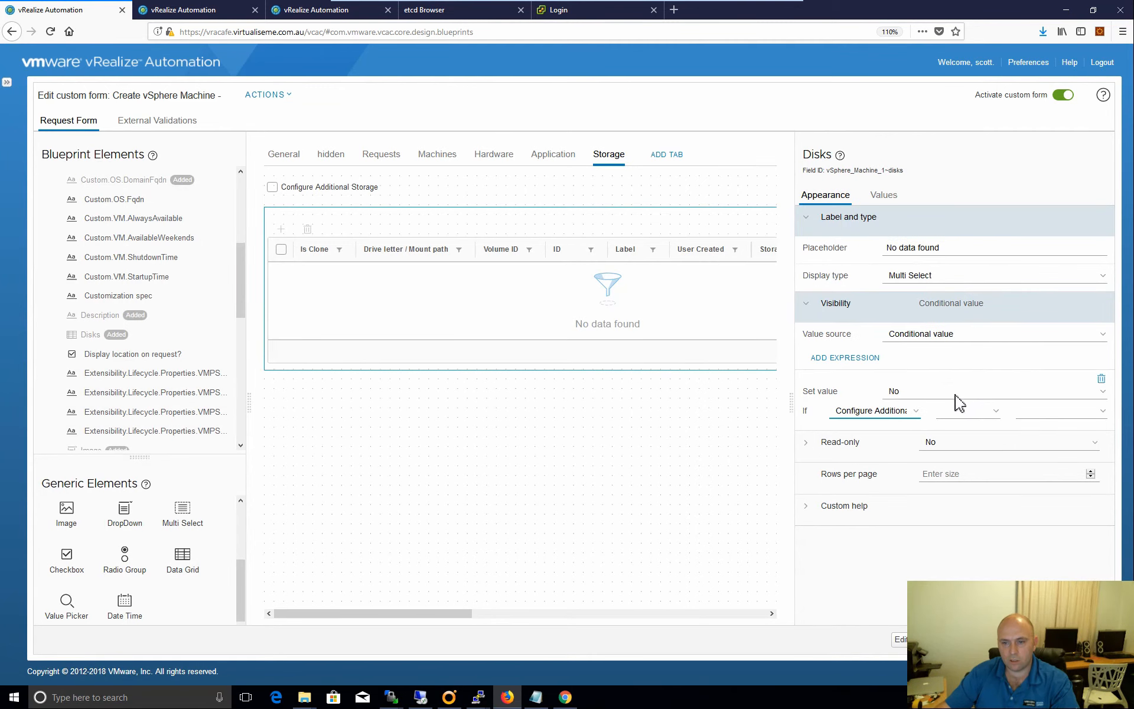
left_click(962, 412)
left_click(969, 445)
left_click(1060, 412)
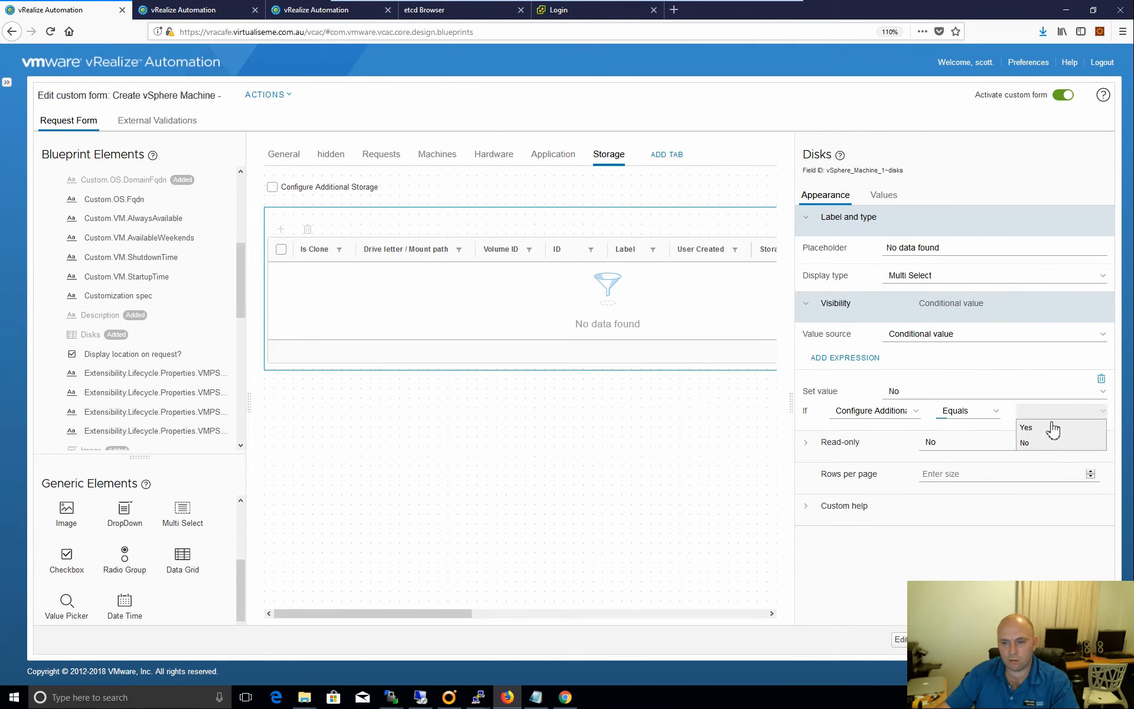
left_click(1041, 448)
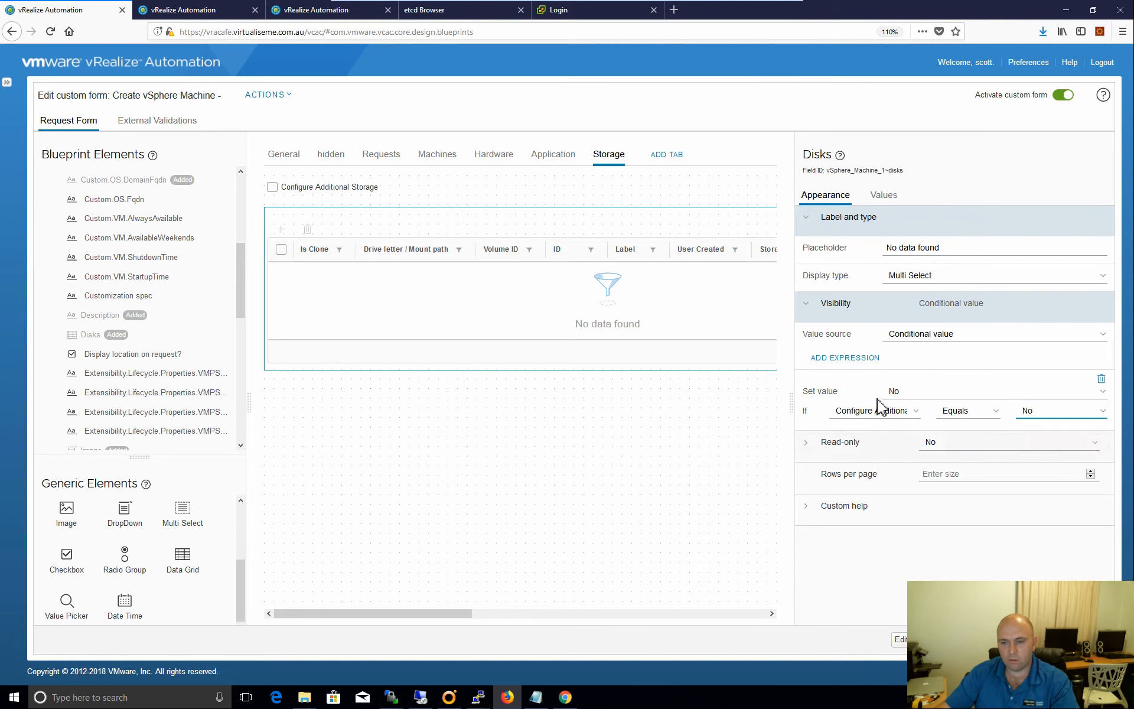
Add a second visibility expression setting Disks to Yes if Configure Additional Storage equals Yes, and save the form.
left_click(853, 358)
left_click(915, 455)
left_click(891, 465)
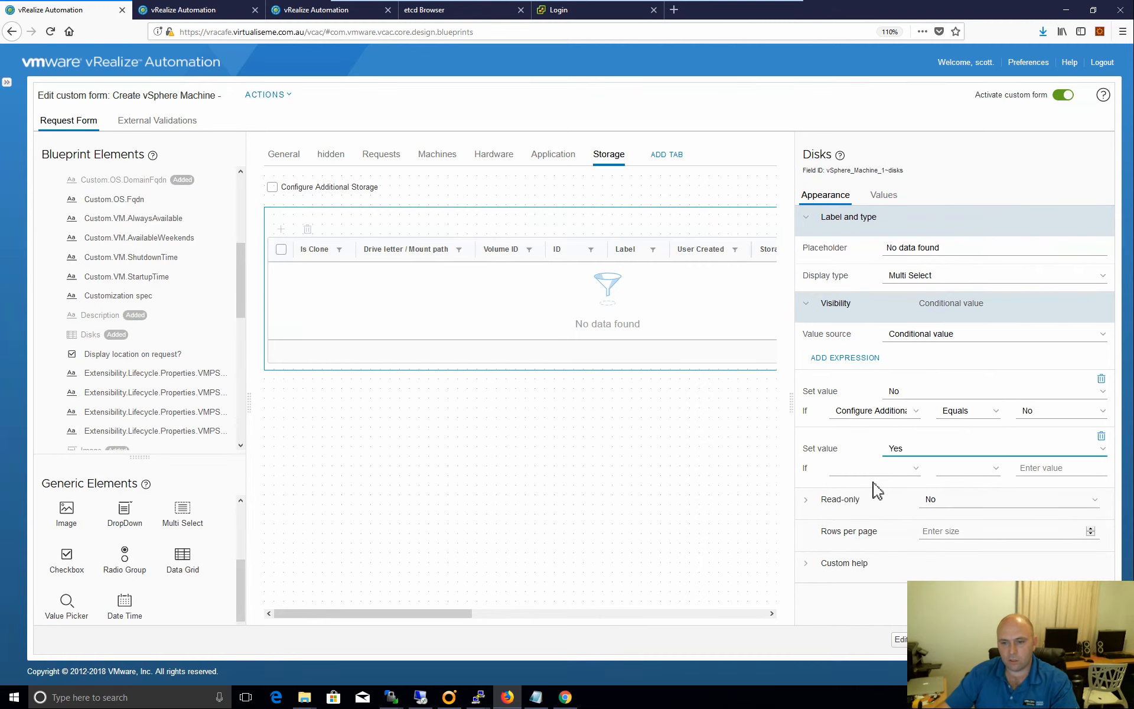
left_click(873, 472)
scroll(898, 413, "down", 3)
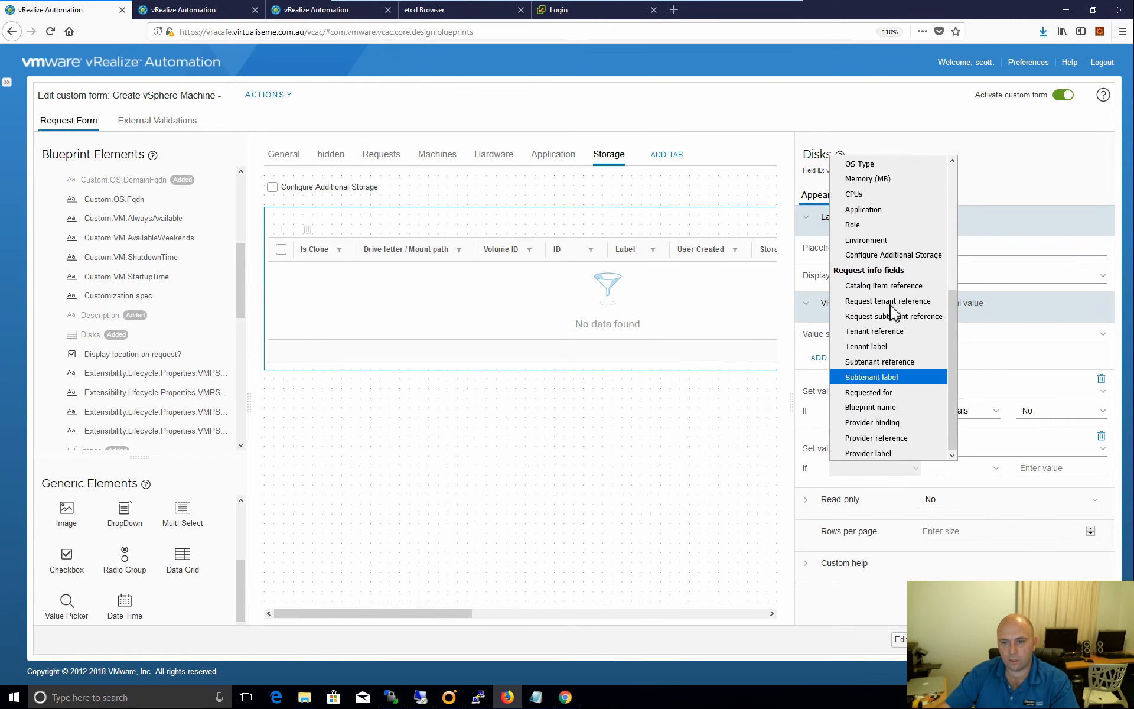
left_click(883, 255)
left_click(963, 469)
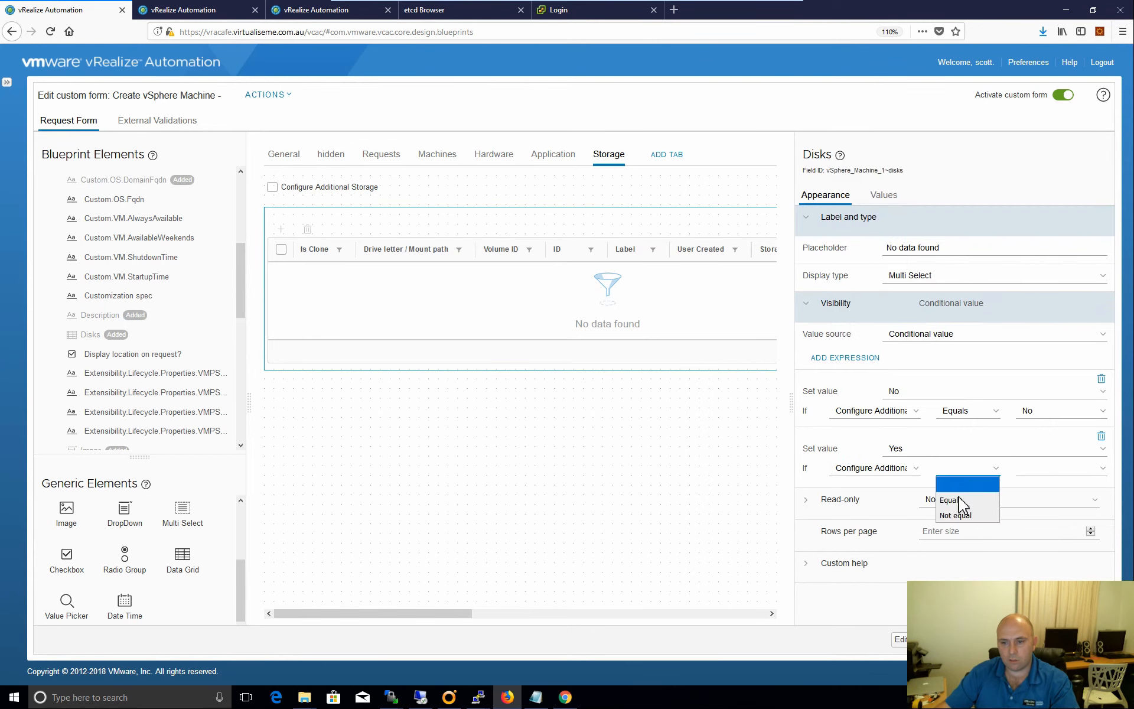
left_click(957, 506)
left_click(1040, 471)
left_click(1027, 485)
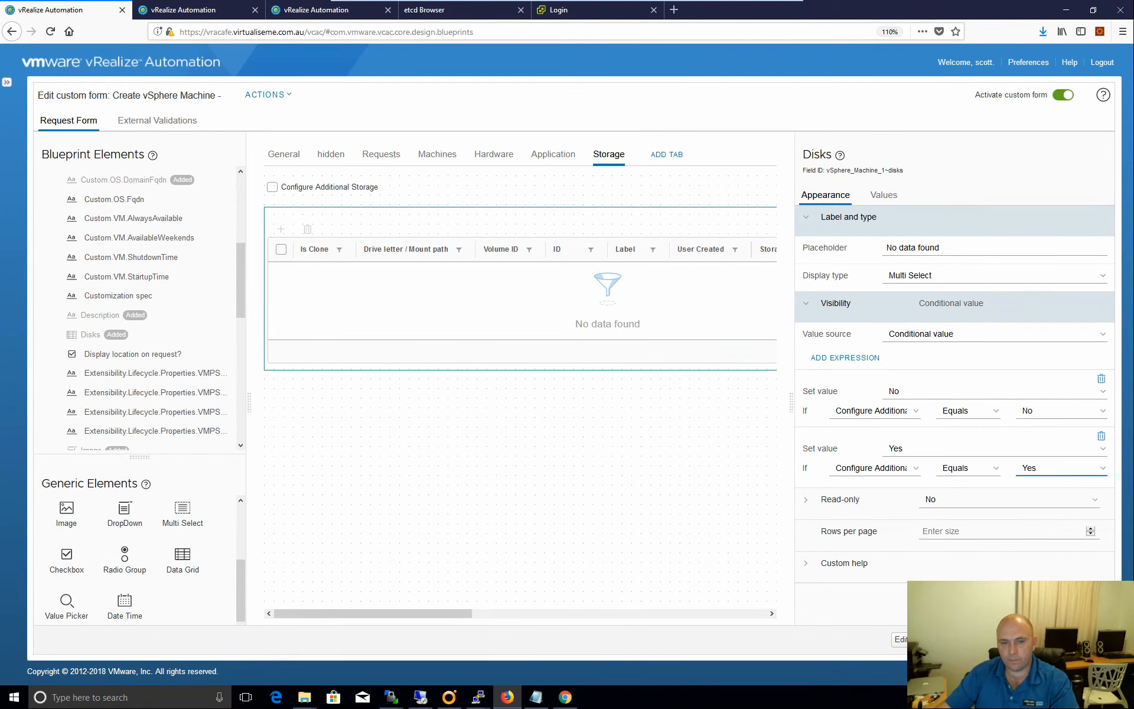
left_click(460, 479)
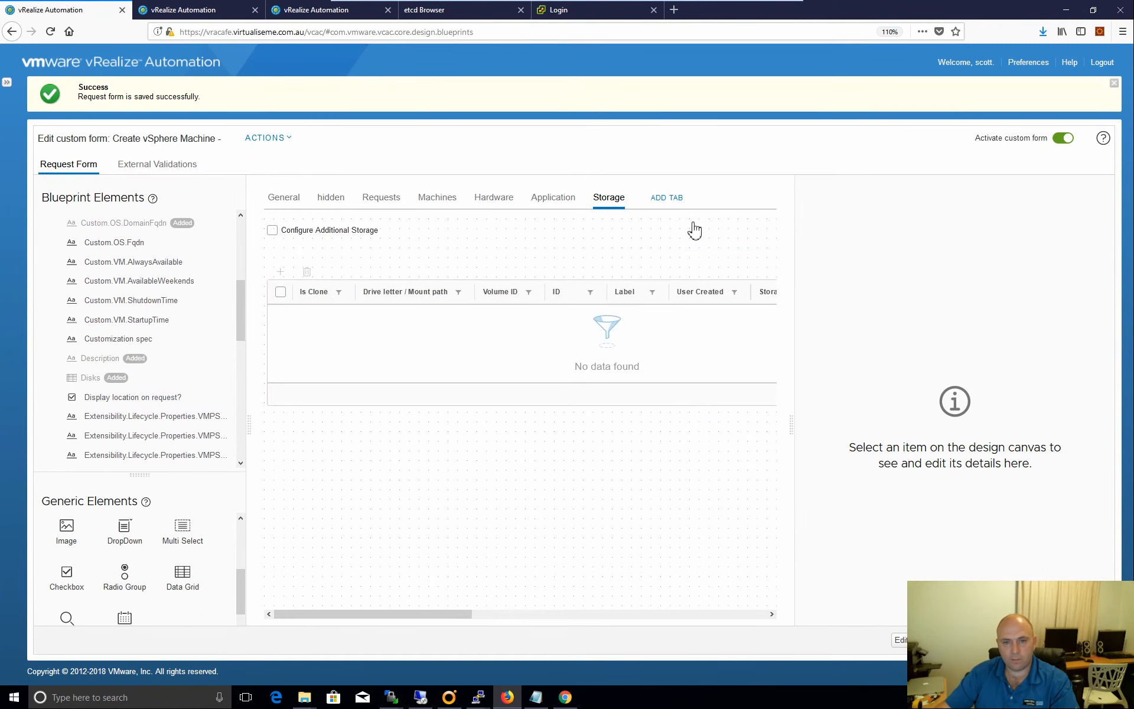
Add a form tab titled Networking.
left_click(671, 198)
left_click(904, 241)
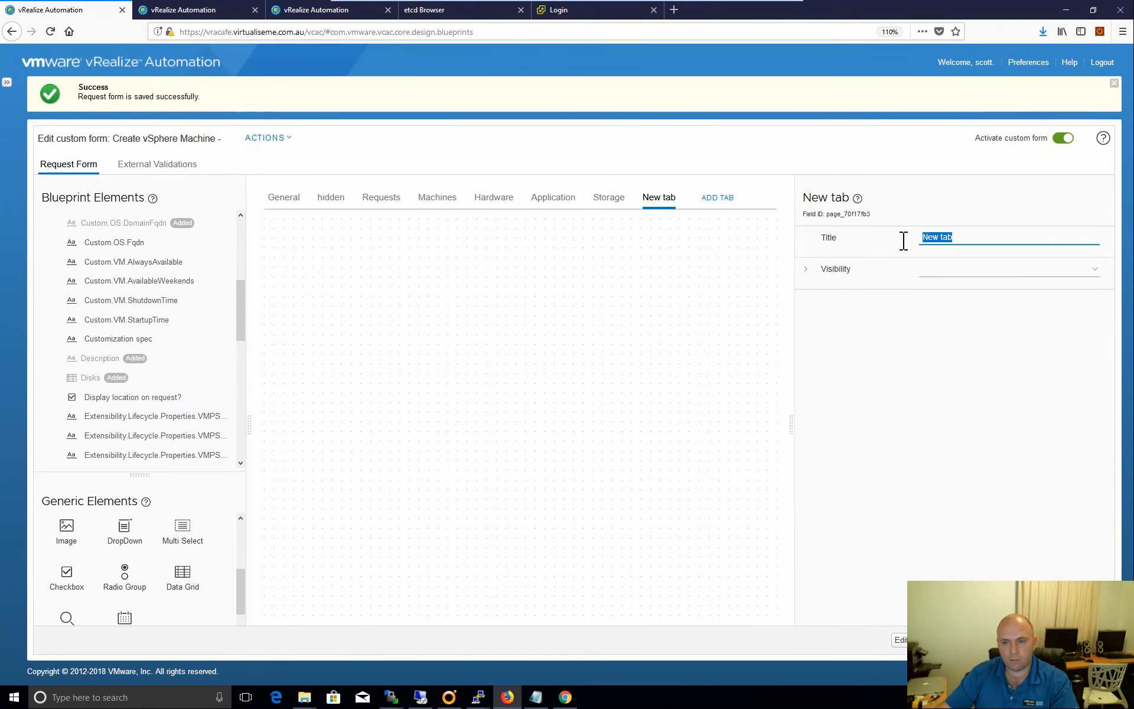
type("Network")
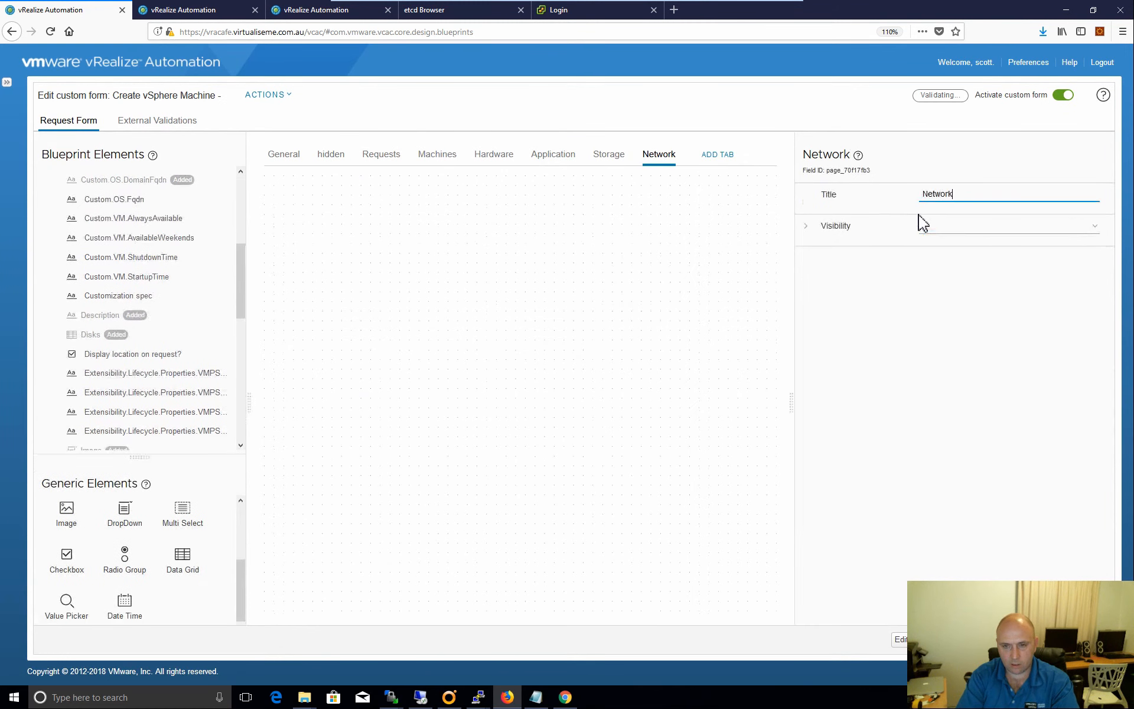
type("ing")
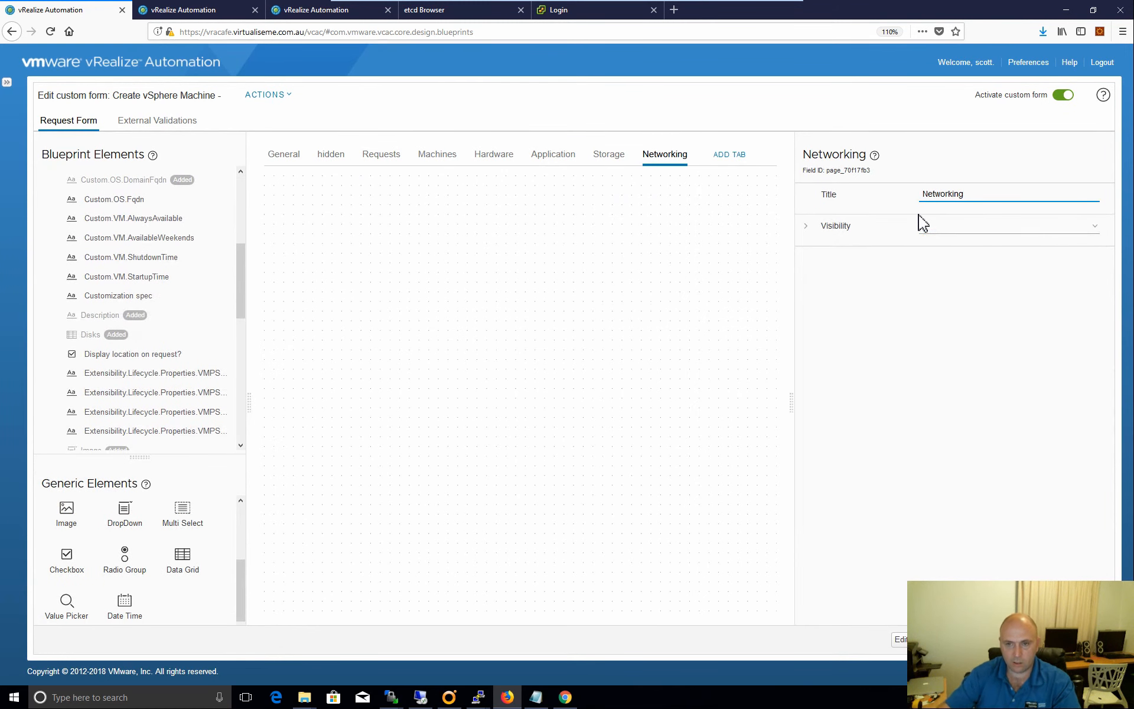
left_click(654, 273)
Add the Nics element to the Networking tab with a generic Checkbox above it, and open the checkbox's properties.
left_click_drag(236, 296, 240, 369)
left_click_drag(78, 349, 478, 301)
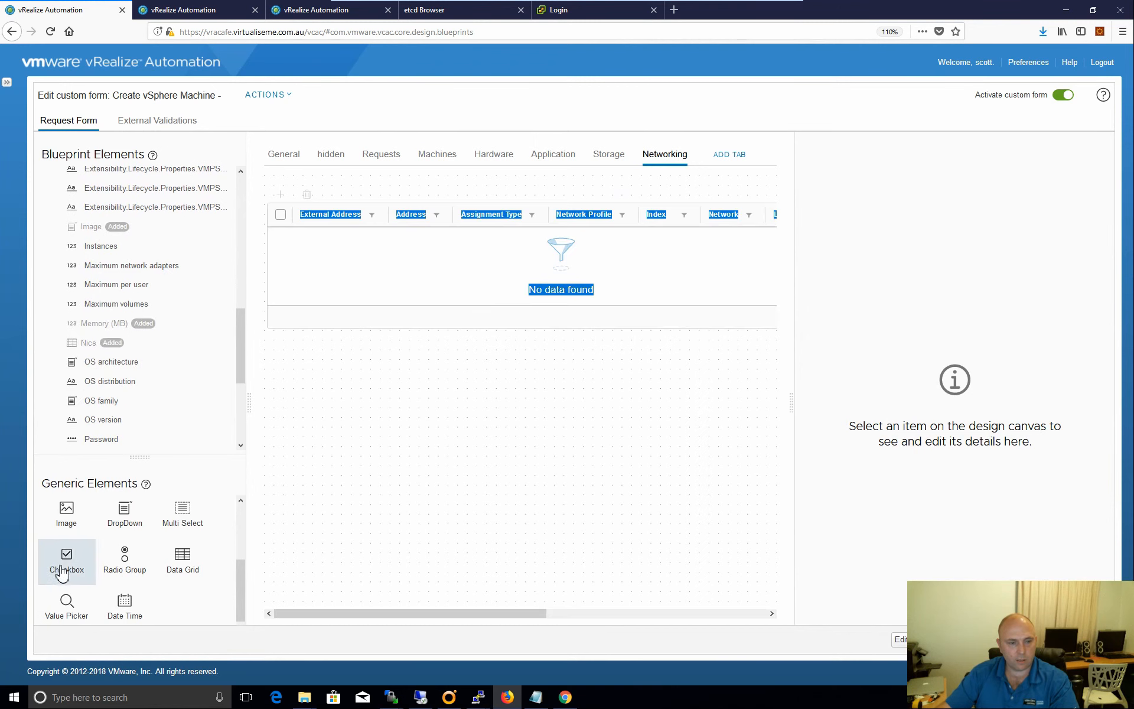
left_click_drag(64, 567, 311, 191)
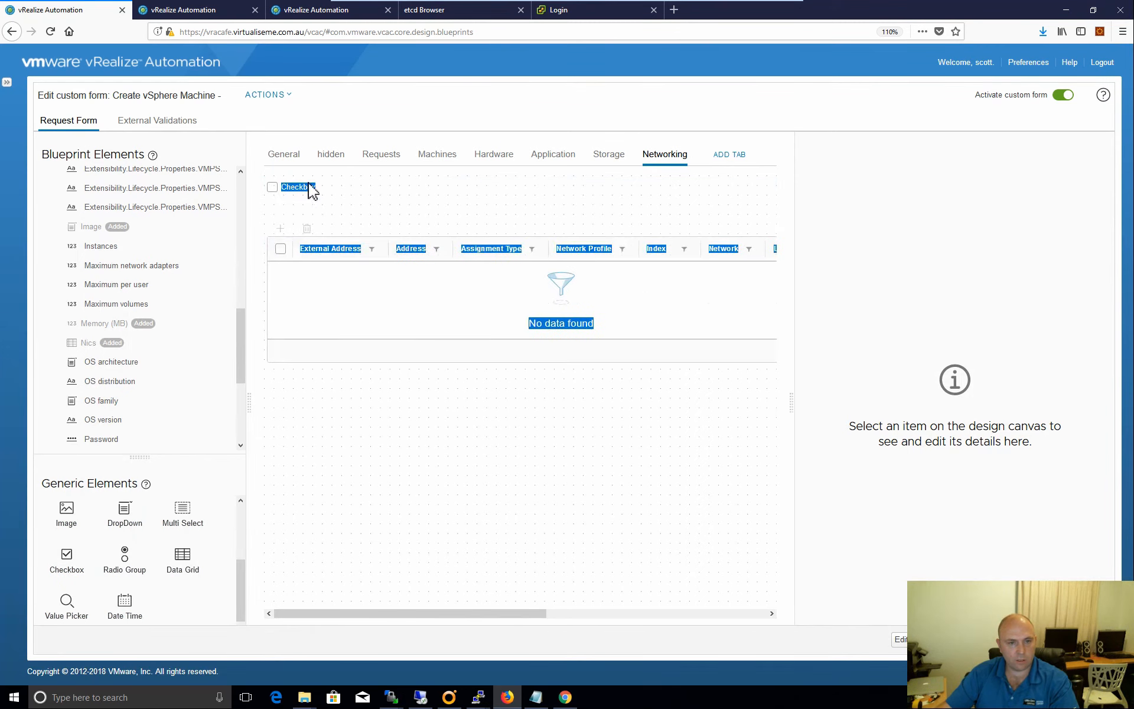
left_click(339, 190)
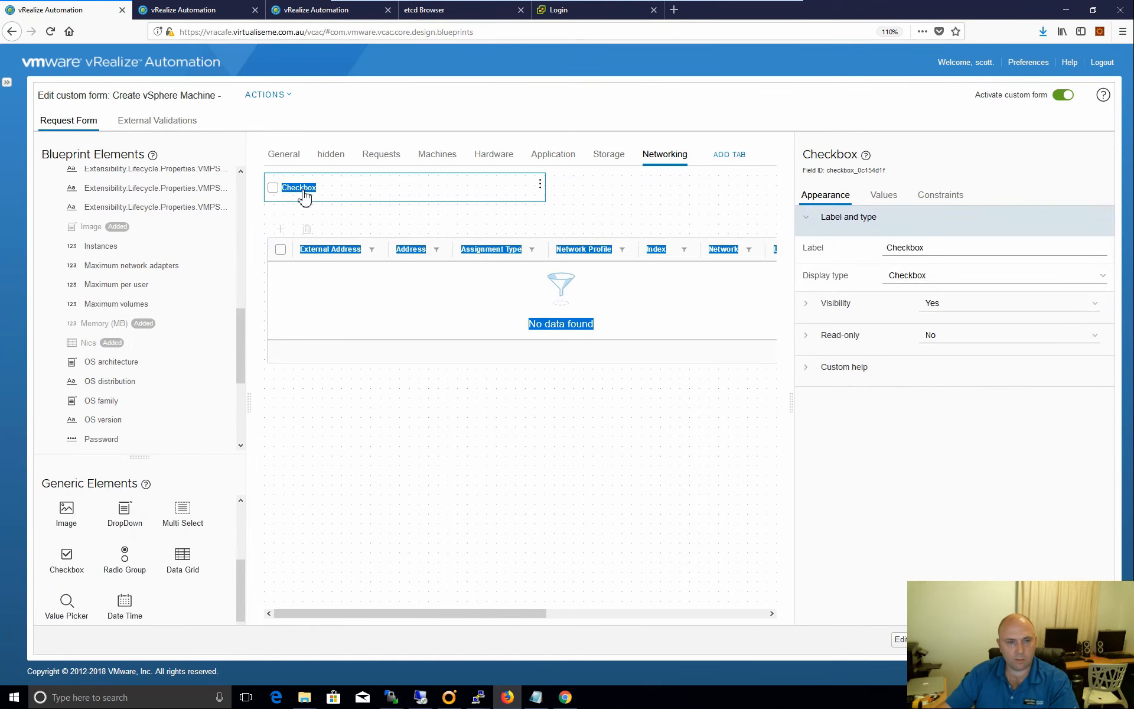
Label the Networking checkbox Configure Additonal NIC's.
left_click_drag(932, 248, 863, 248)
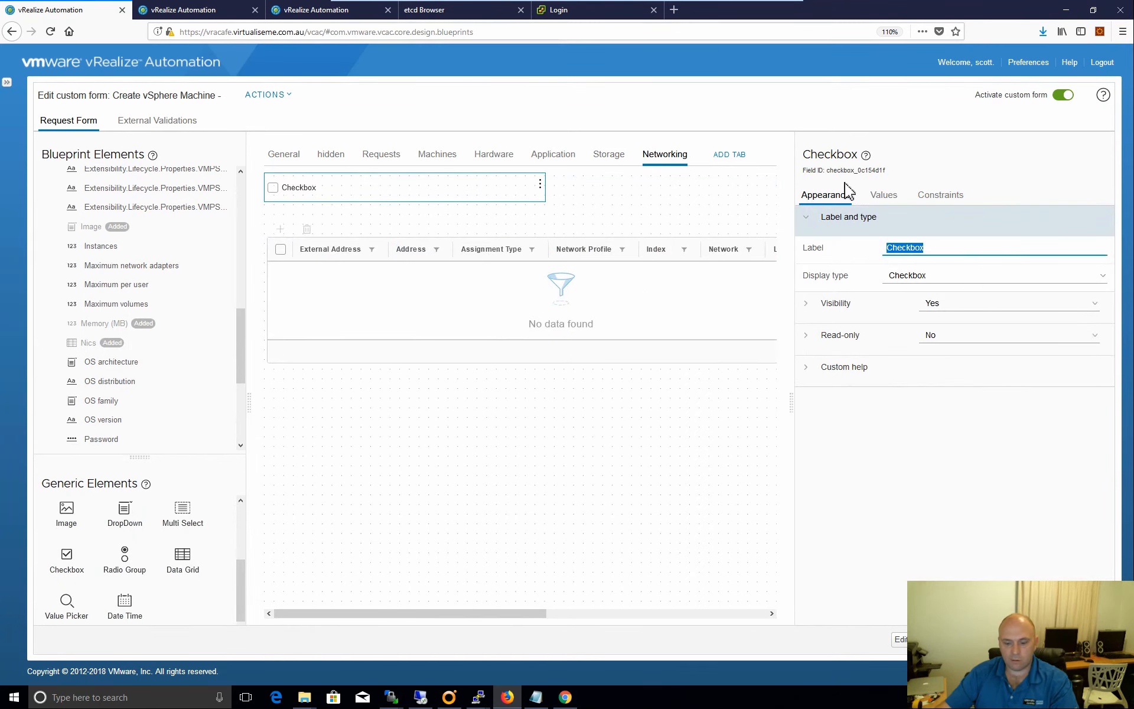
type("Configure")
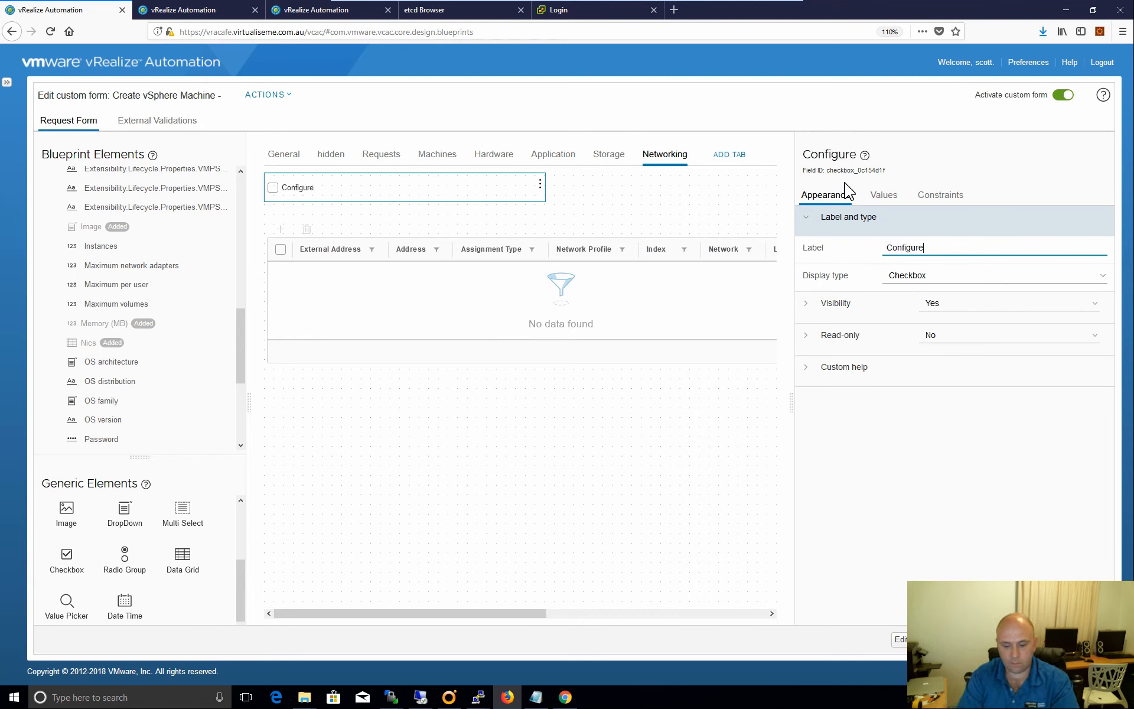
type(" Additon")
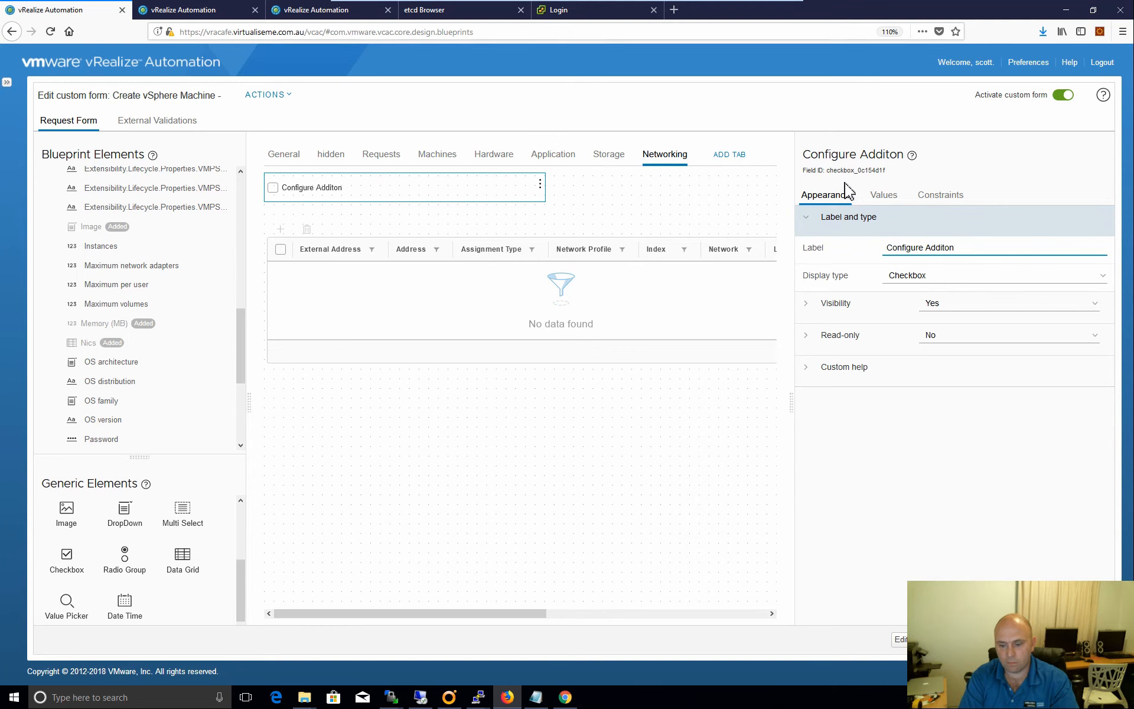
type("al Ni")
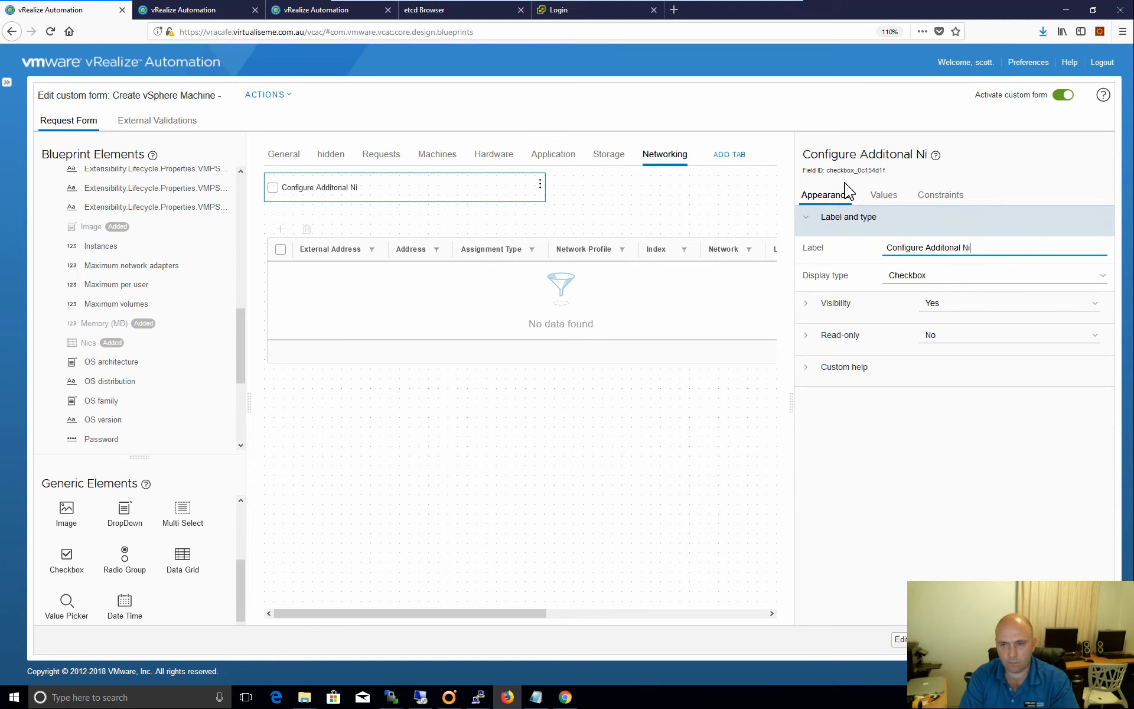
key("BackSpace")
key("BackSpace")
type("IC's")
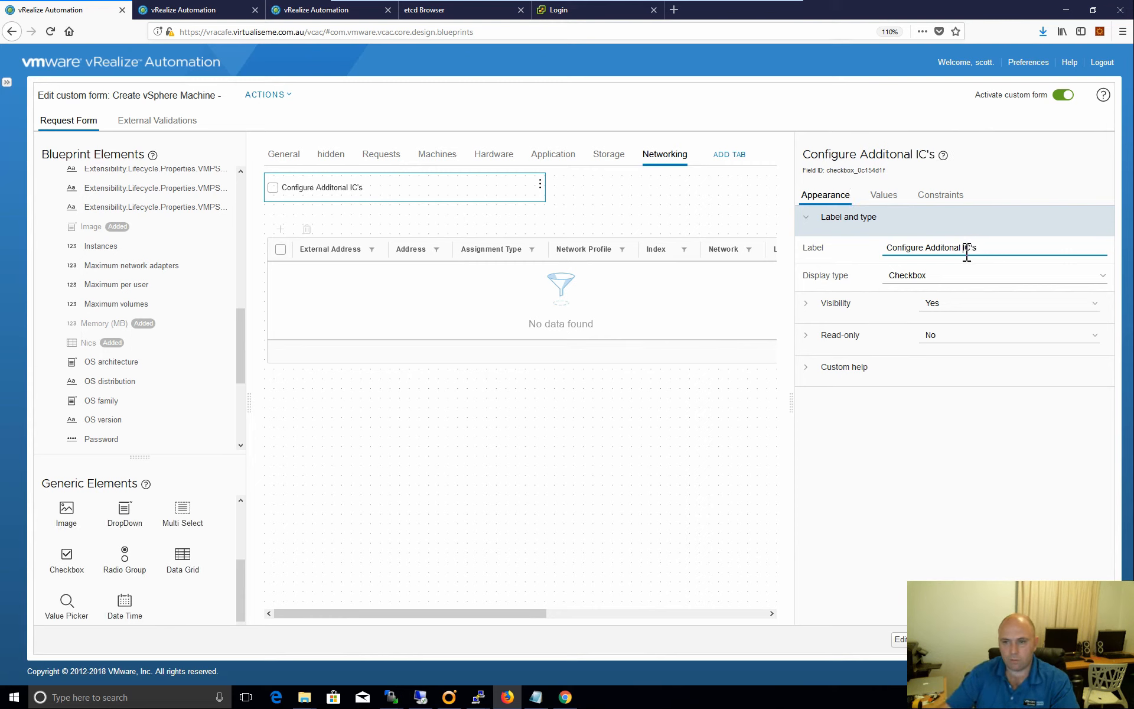
type("N")
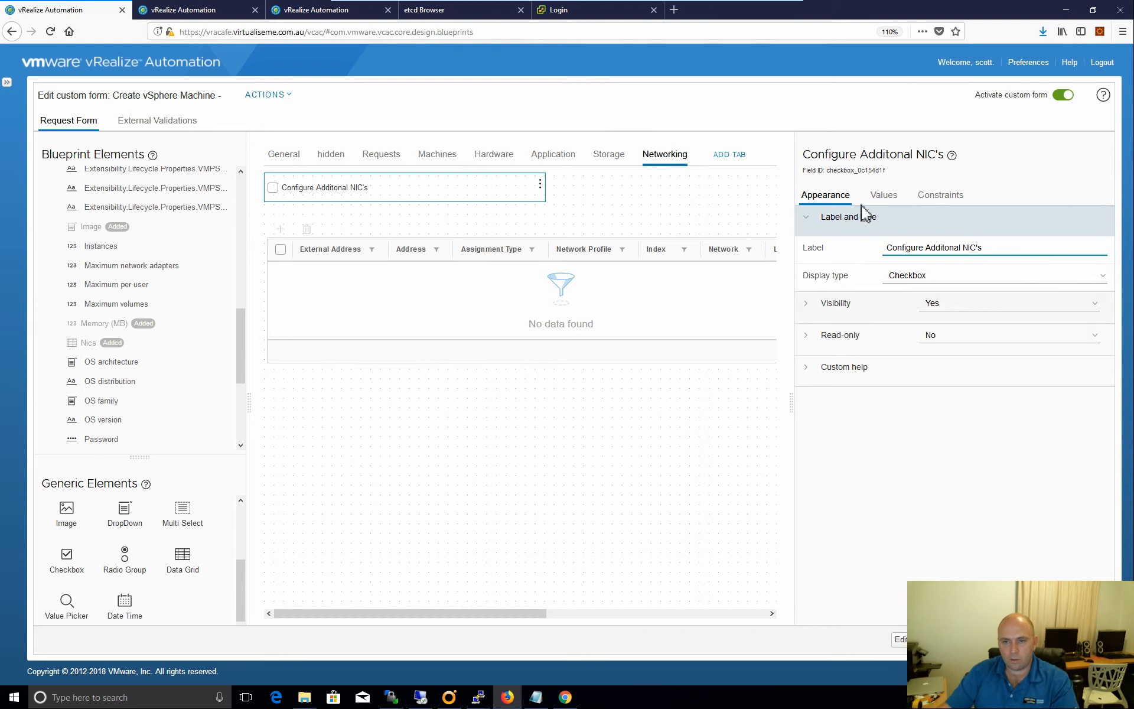
Set the Configure Additonal NIC's checkbox's default value to No.
left_click(884, 195)
left_click(969, 218)
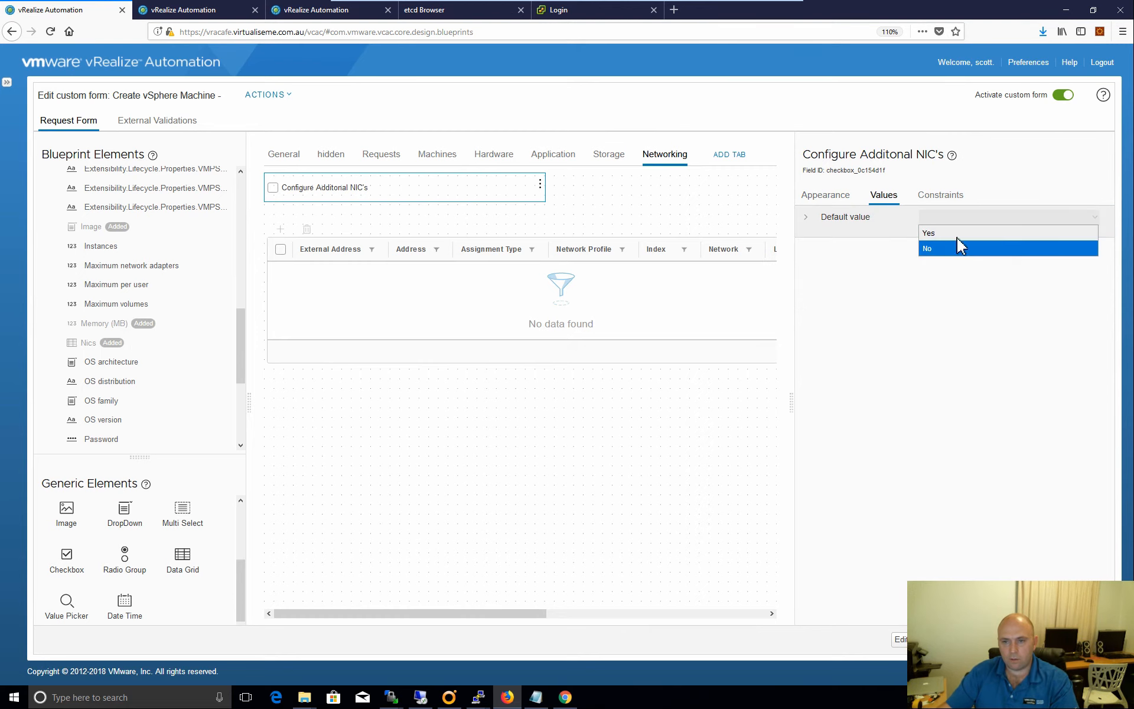
left_click(960, 246)
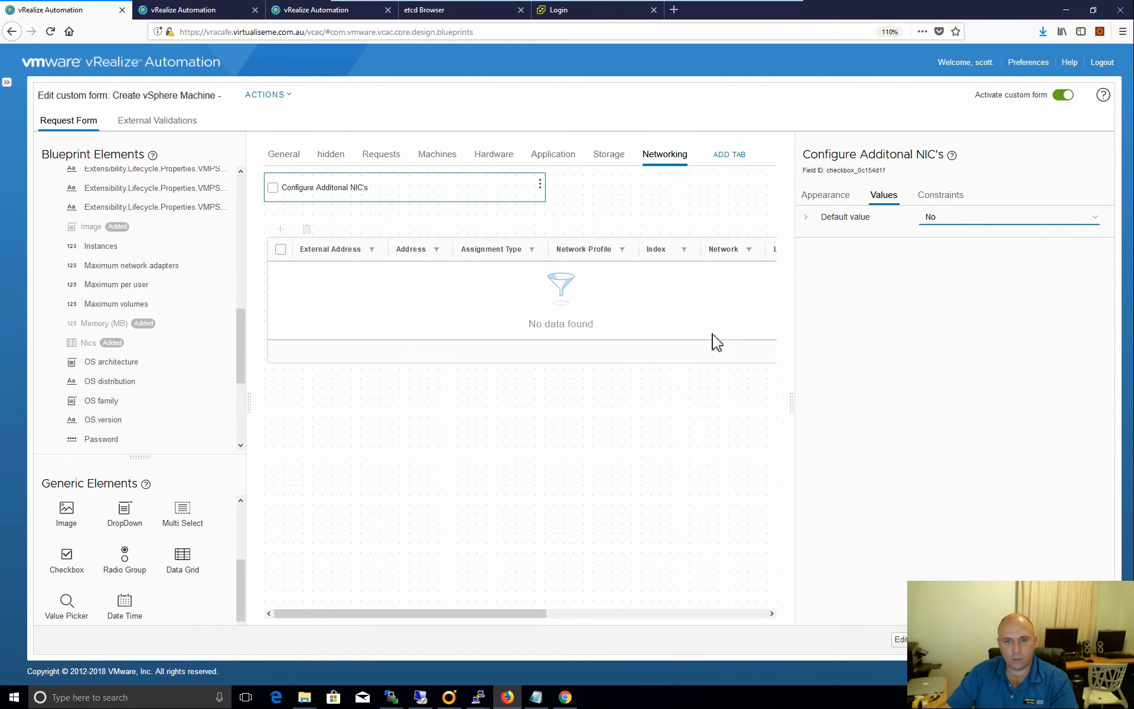
Make the Nics grid's visibility a conditional value set to No if Configure Additonal NIC's equals No.
left_click(429, 314)
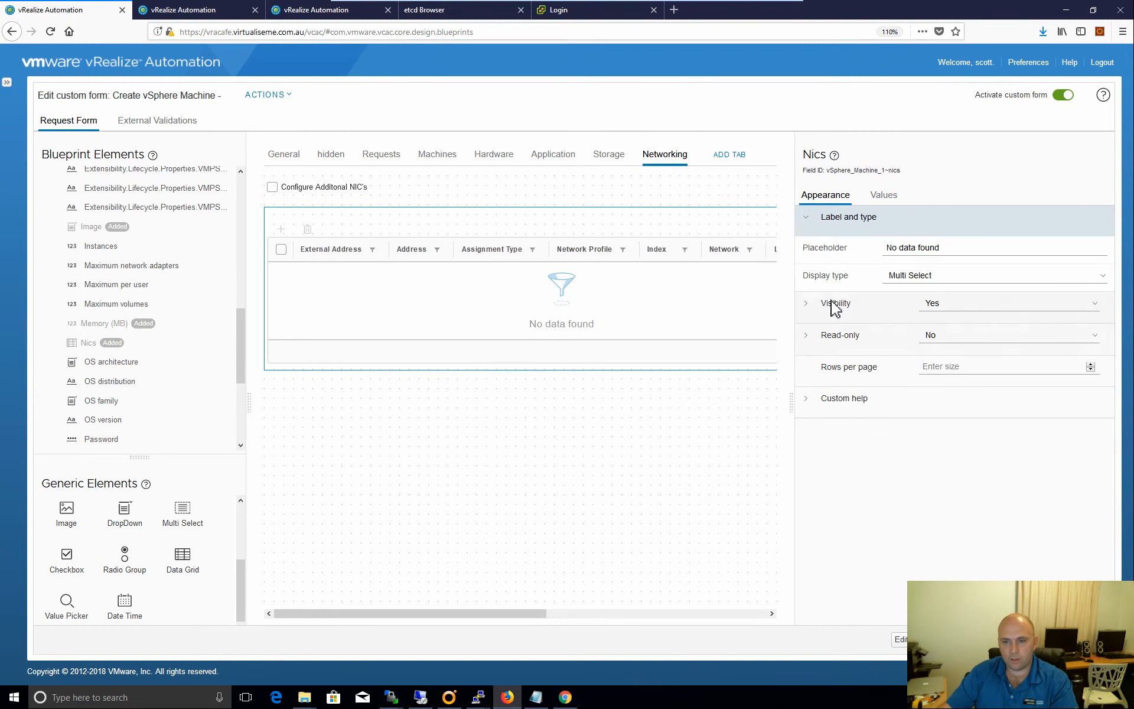
left_click(806, 304)
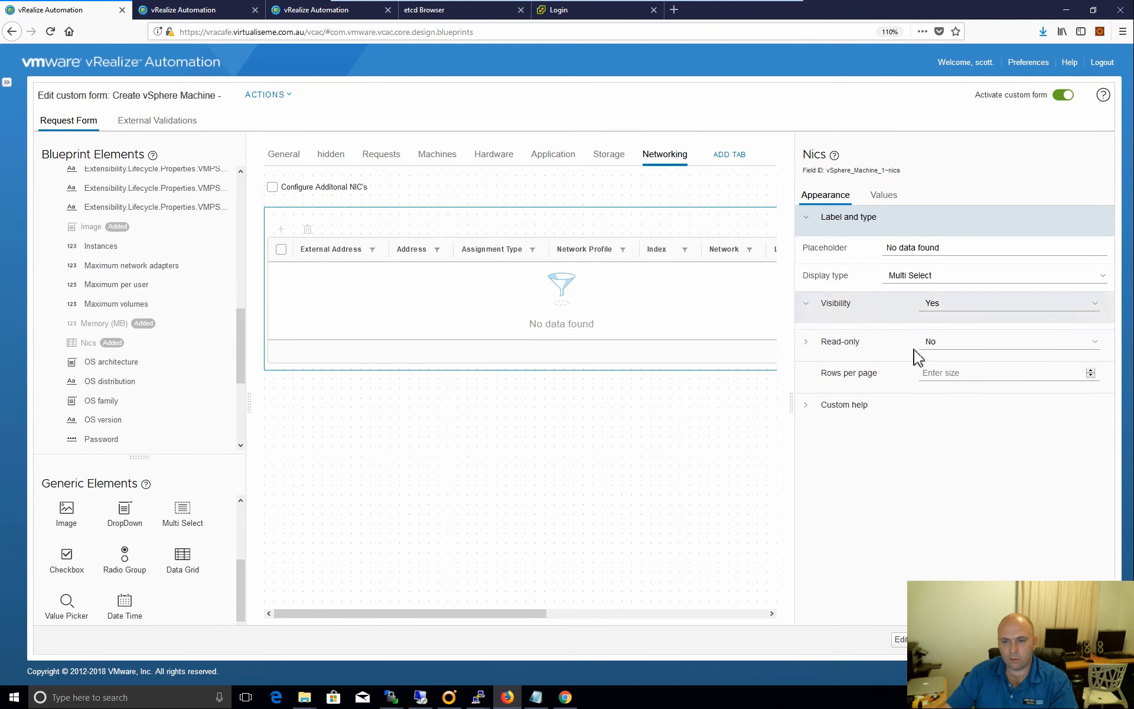
left_click(928, 334)
left_click(932, 366)
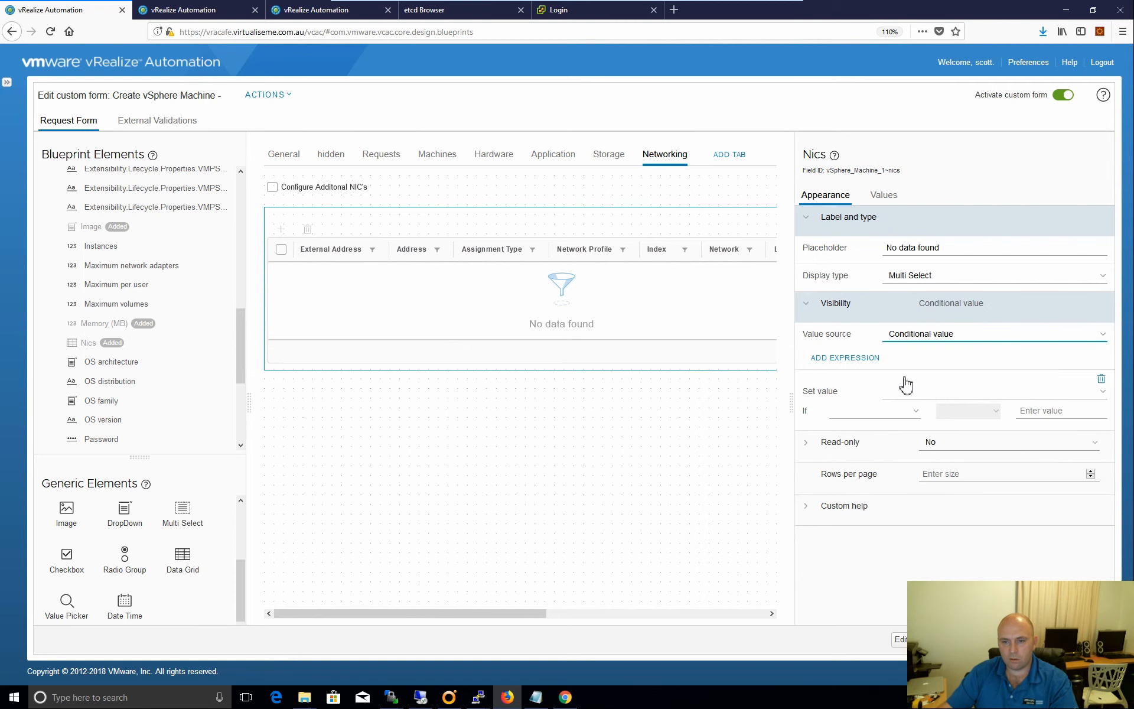
left_click(906, 393)
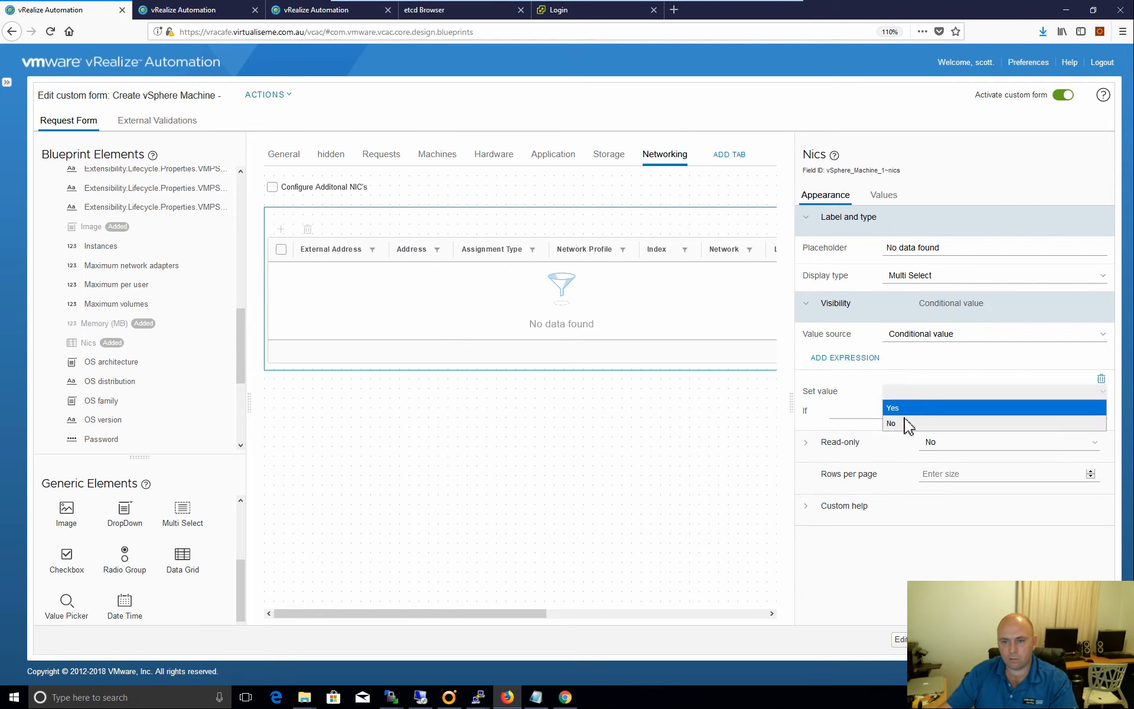
left_click(907, 423)
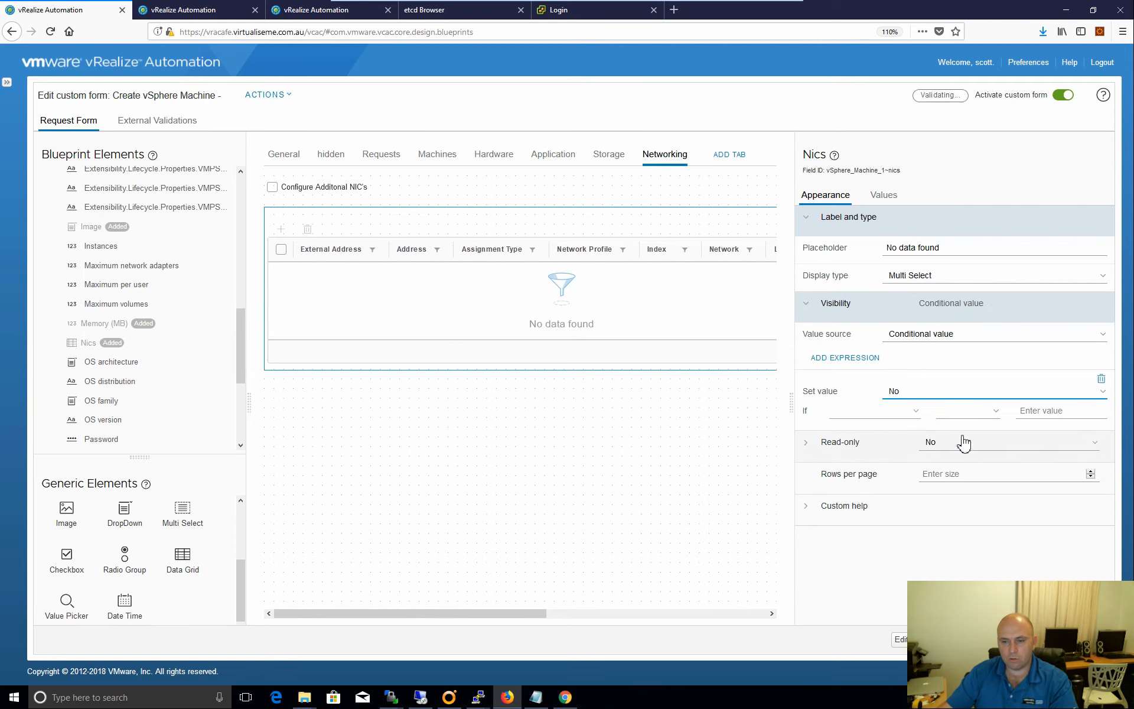
left_click(883, 412)
scroll(905, 289, "down", 5)
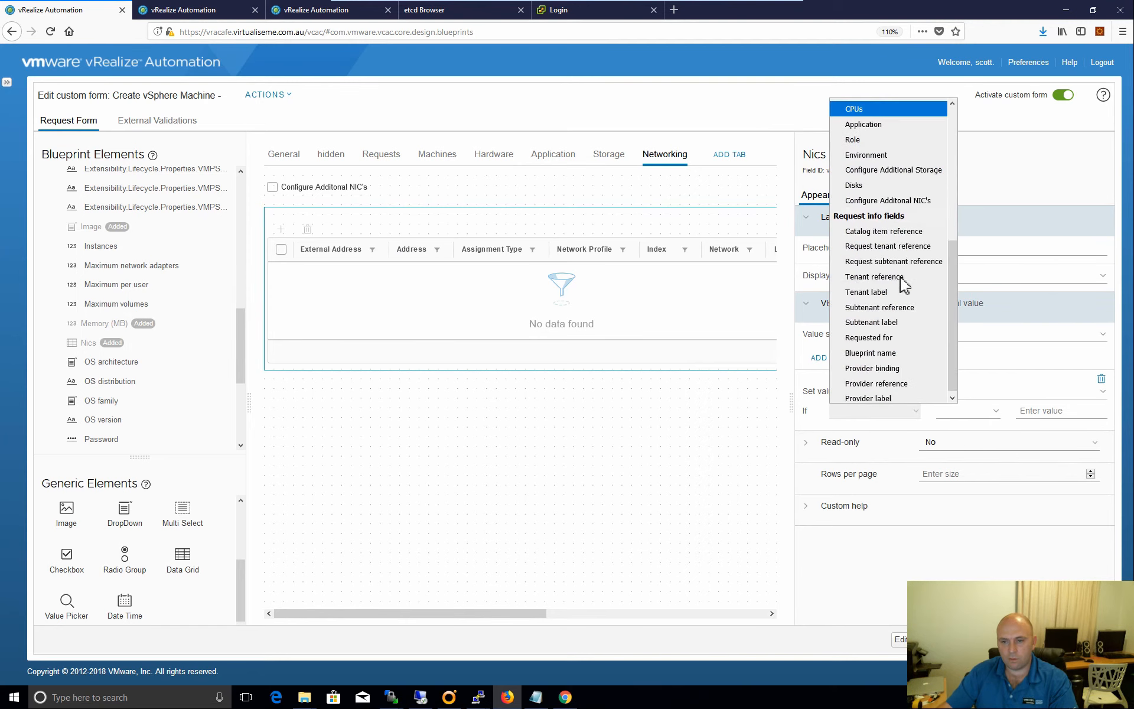
left_click(910, 200)
left_click(968, 410)
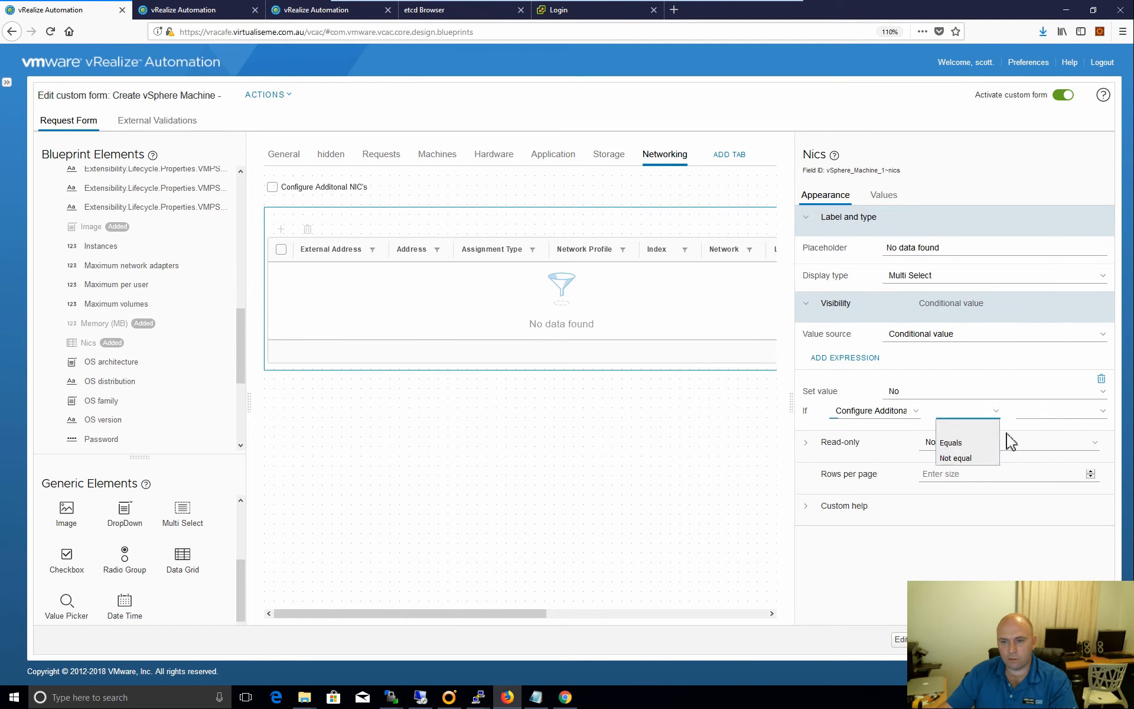
left_click(952, 443)
left_click(1038, 416)
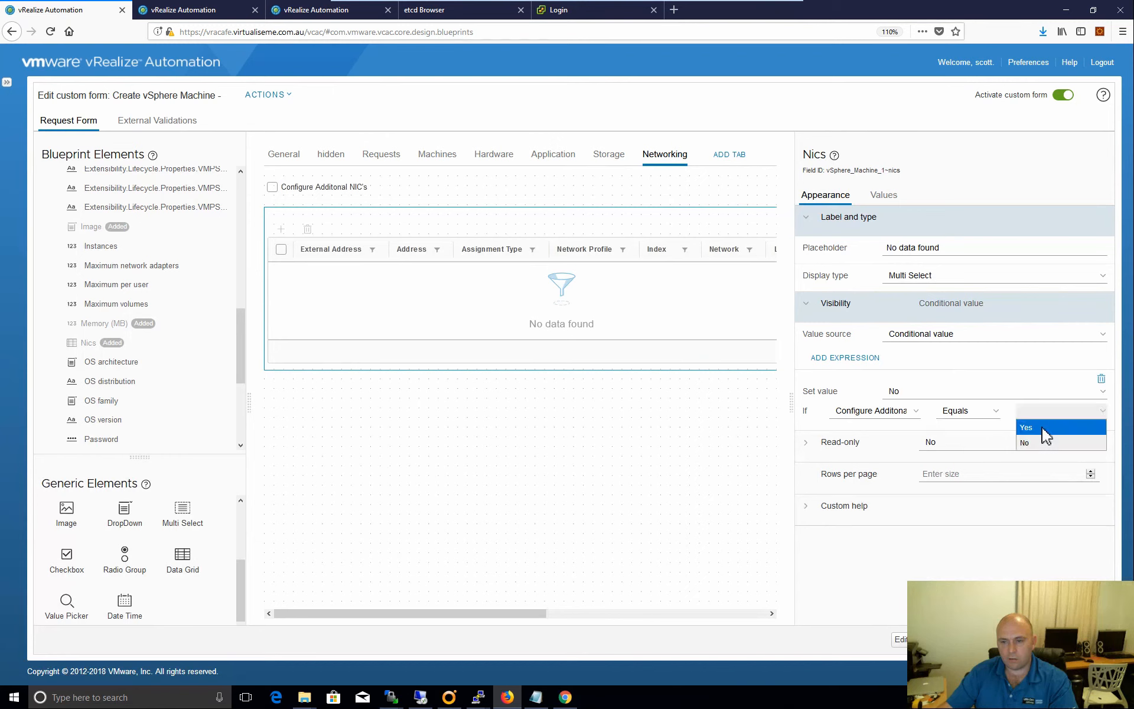
left_click(1030, 446)
Add a second visibility expression setting Nics to Yes if Configure Additonal NIC's equals Yes, and save the form.
left_click(846, 358)
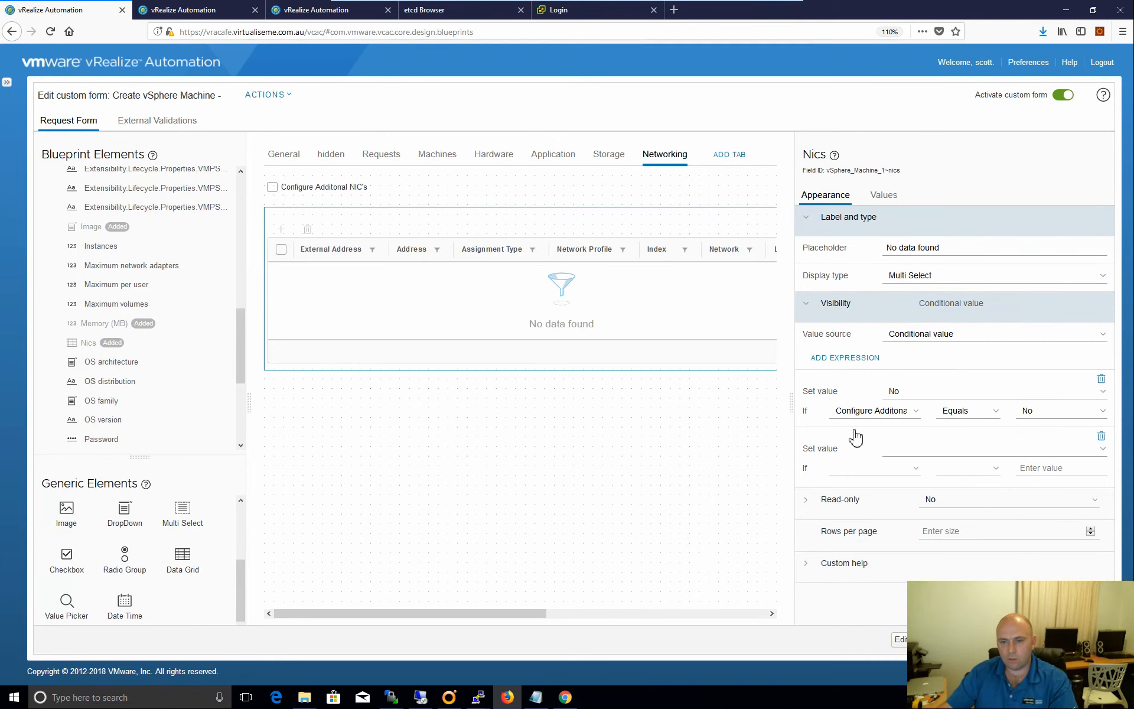
left_click(904, 452)
left_click(903, 466)
left_click(889, 471)
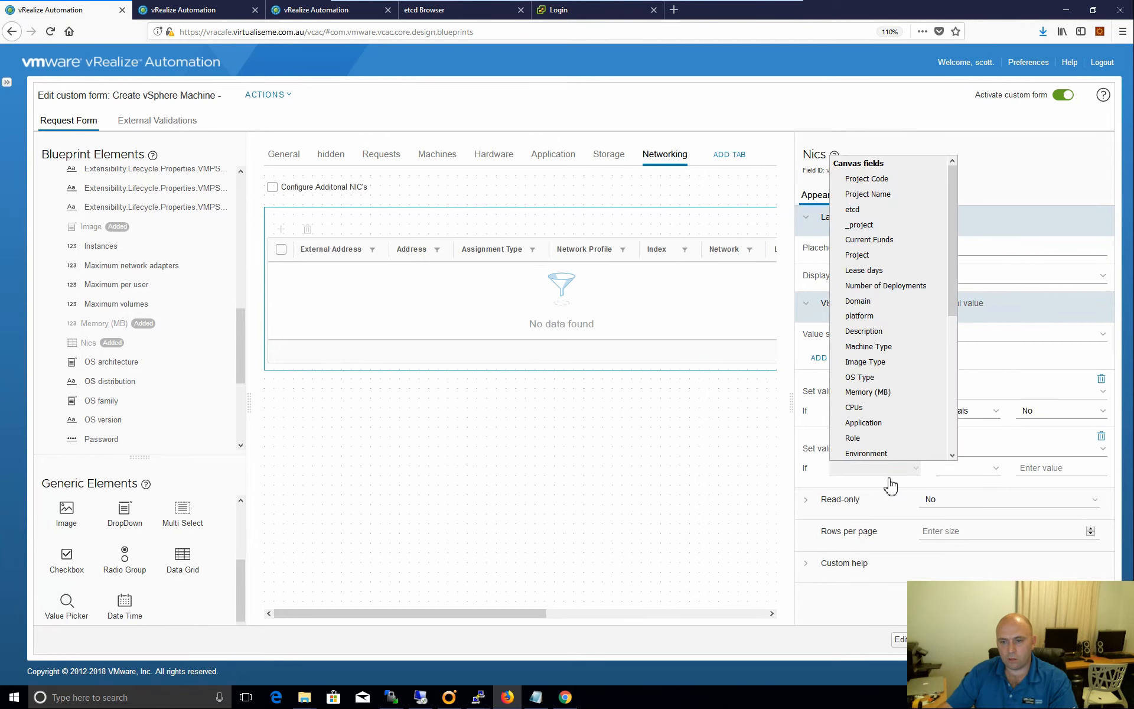
scroll(888, 389, "down", 3)
left_click(892, 384)
left_click(978, 470)
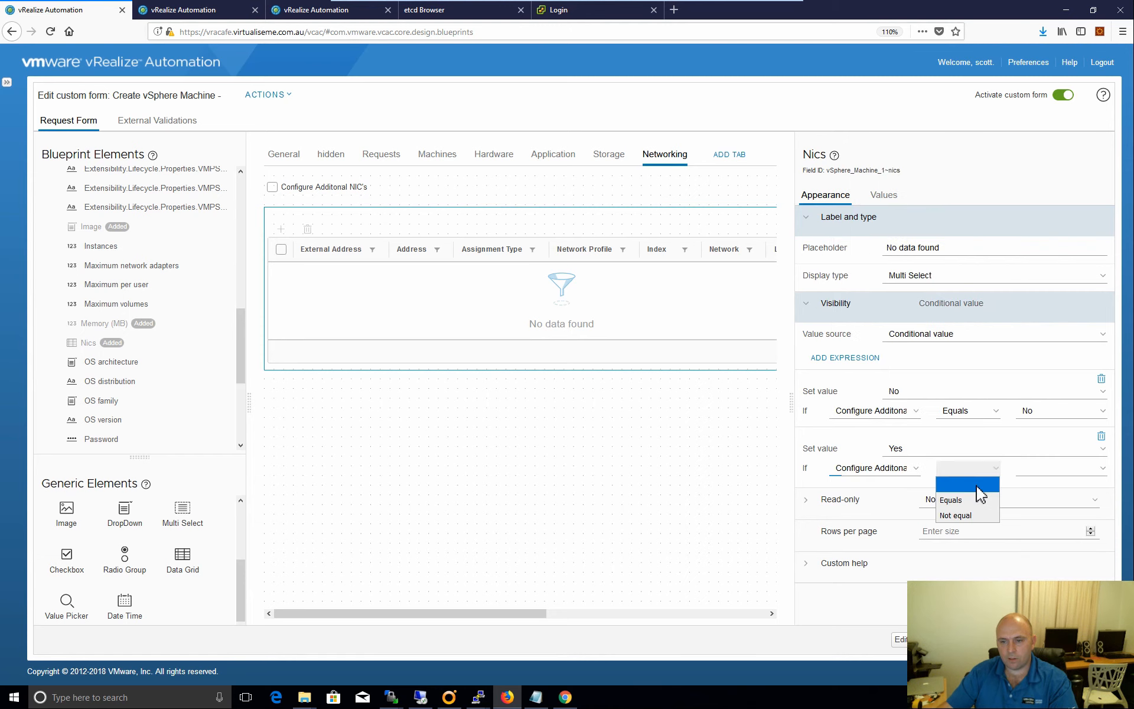
left_click(970, 486)
left_click(1061, 473)
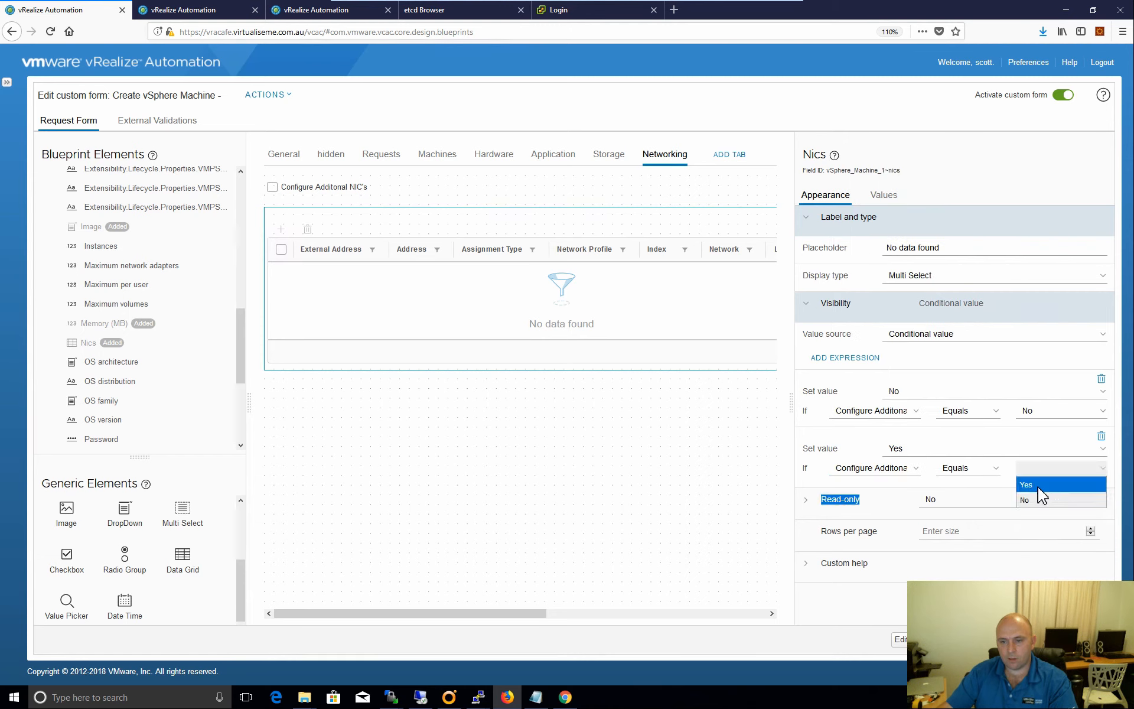
left_click(1038, 486)
left_click(862, 603)
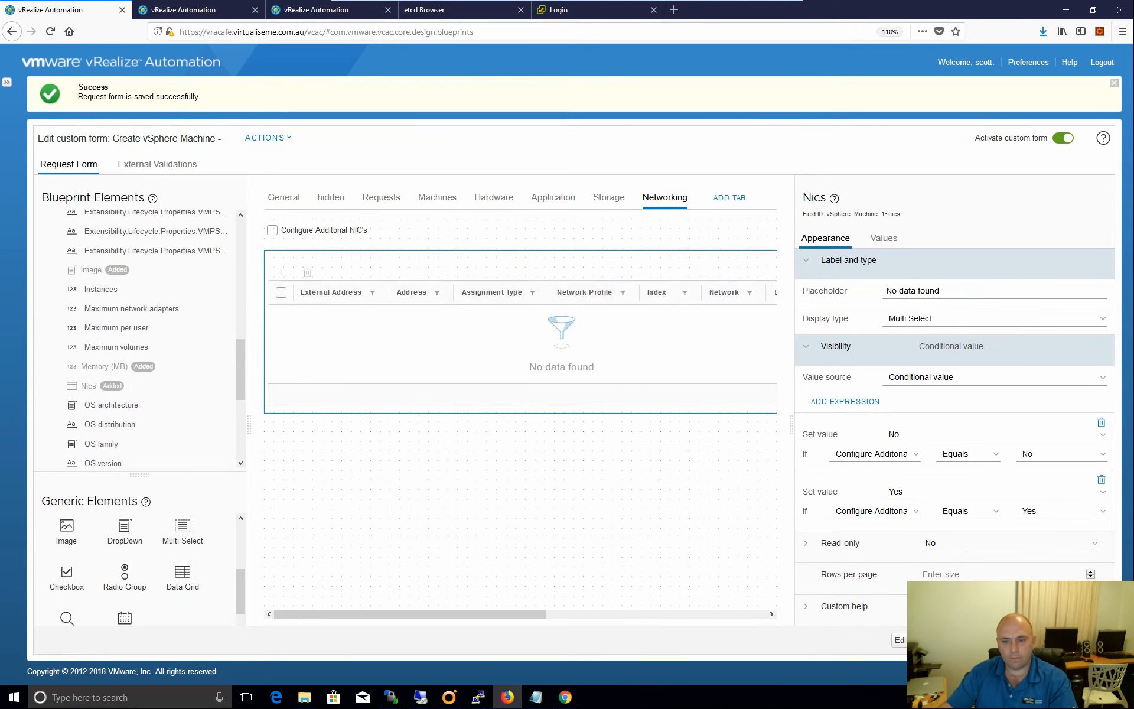
Request Create vSphere Machine - video demo from the catalog's Testing service and choose project 1113.
left_click(261, 9)
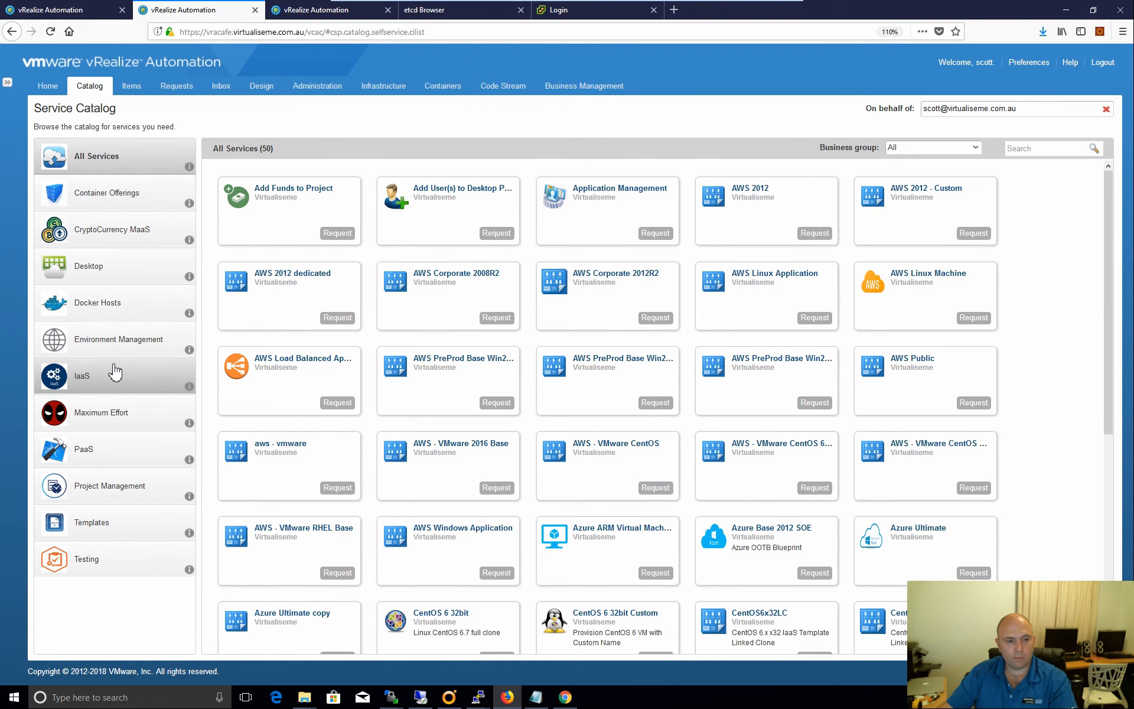
left_click(87, 555)
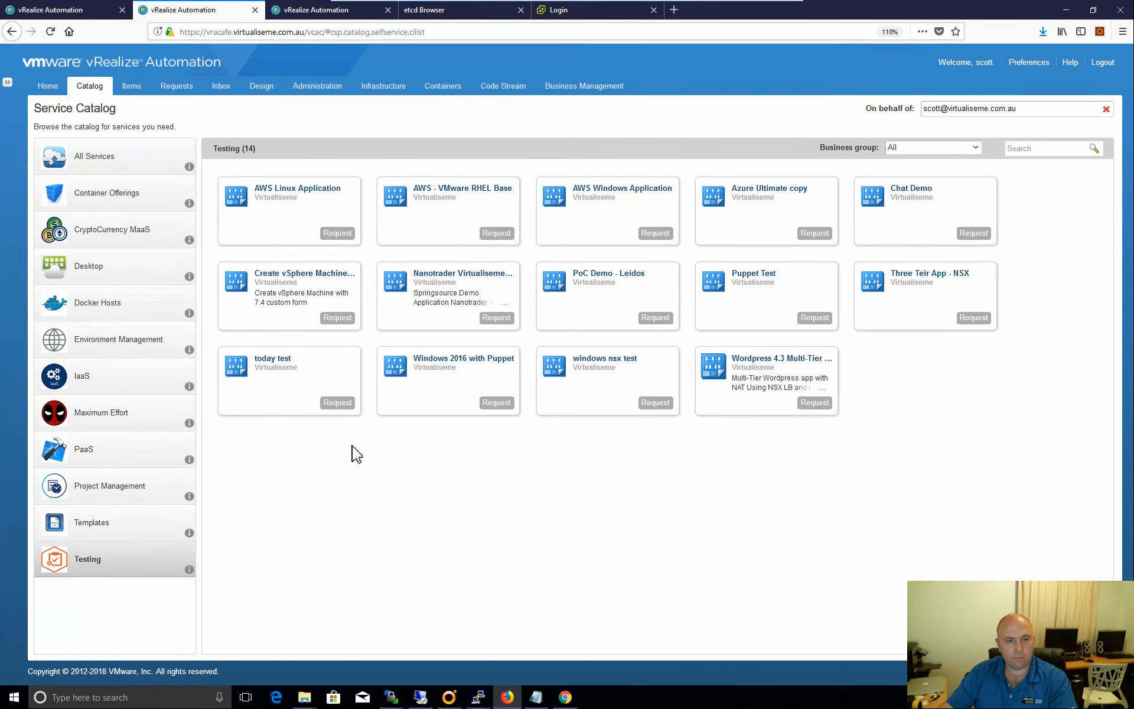
left_click(338, 318)
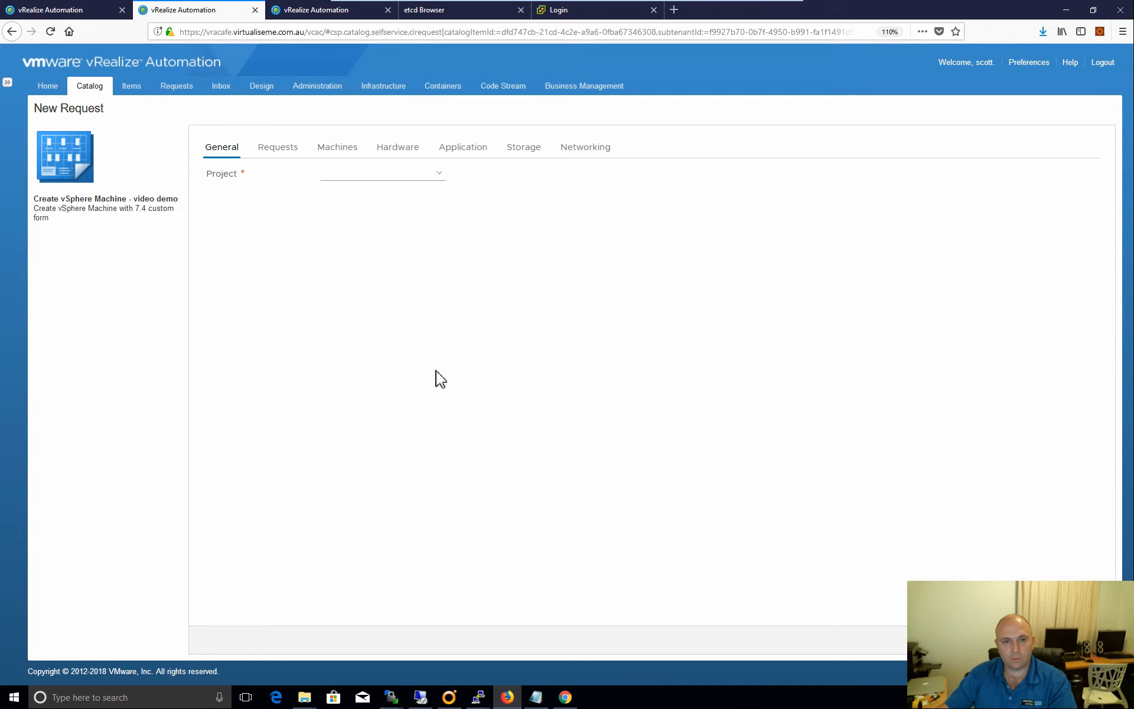
left_click(440, 176)
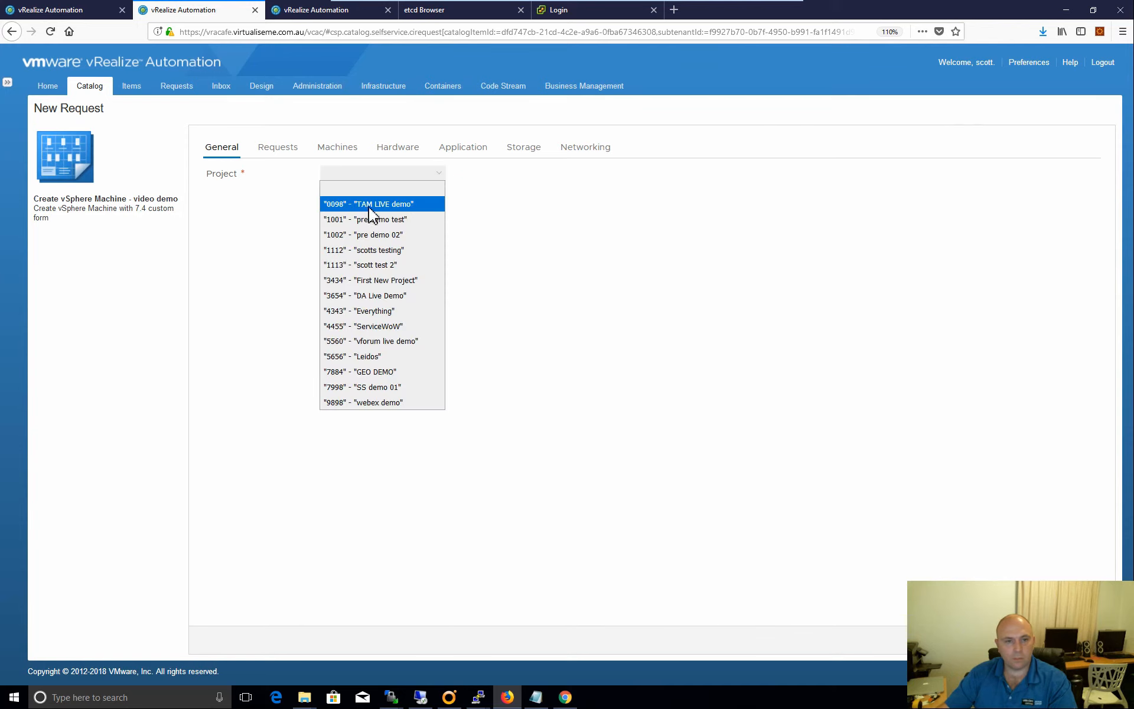
left_click(378, 264)
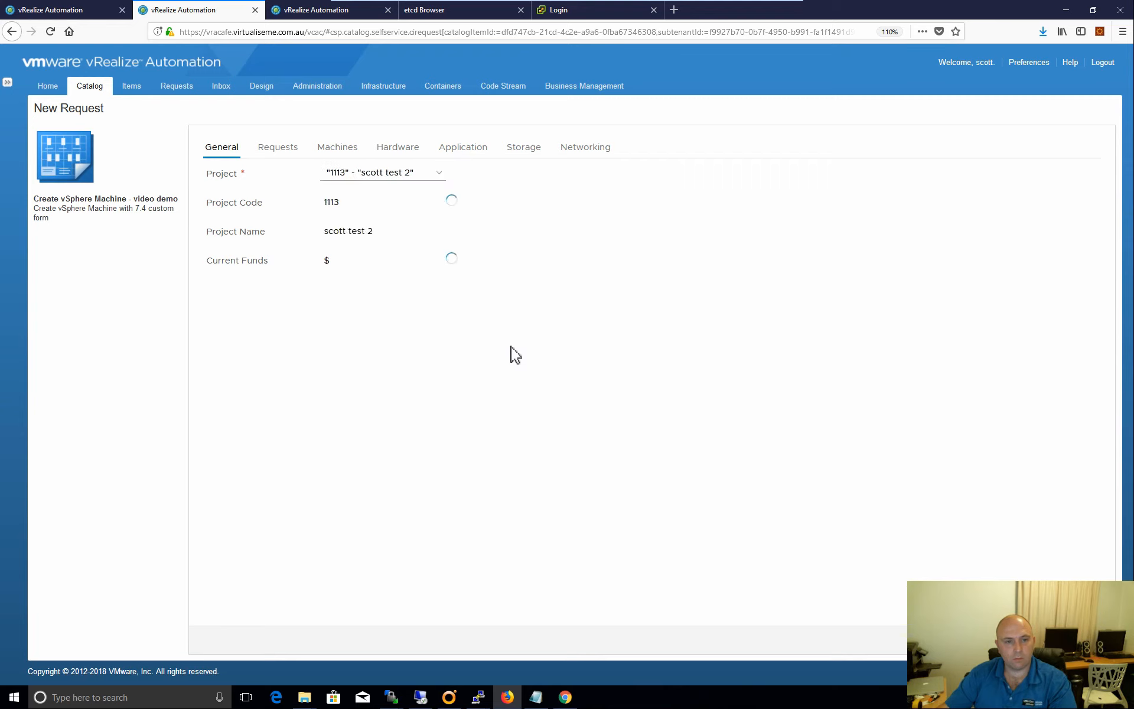
Set the requested machine's domain to virtualiseme.com.au.
left_click(295, 150)
left_click(342, 153)
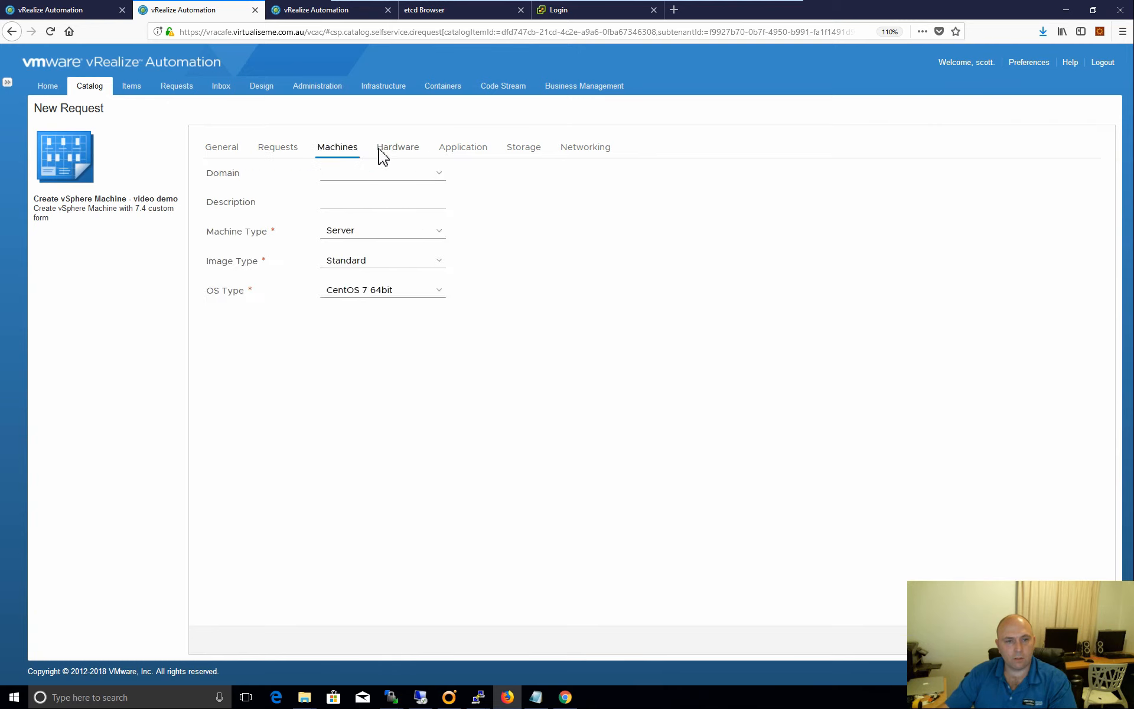
left_click(387, 178)
left_click(364, 202)
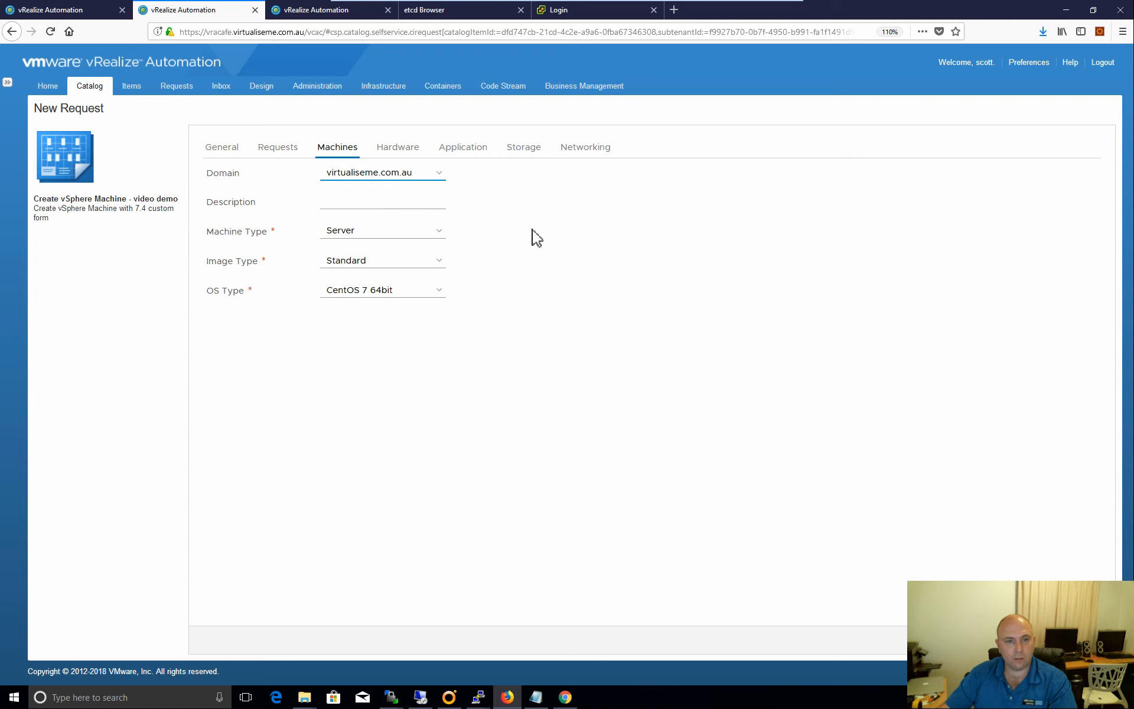
Set the request's application to vRealize Automation and choose a role and an environment.
left_click(409, 155)
left_click(459, 155)
left_click(381, 174)
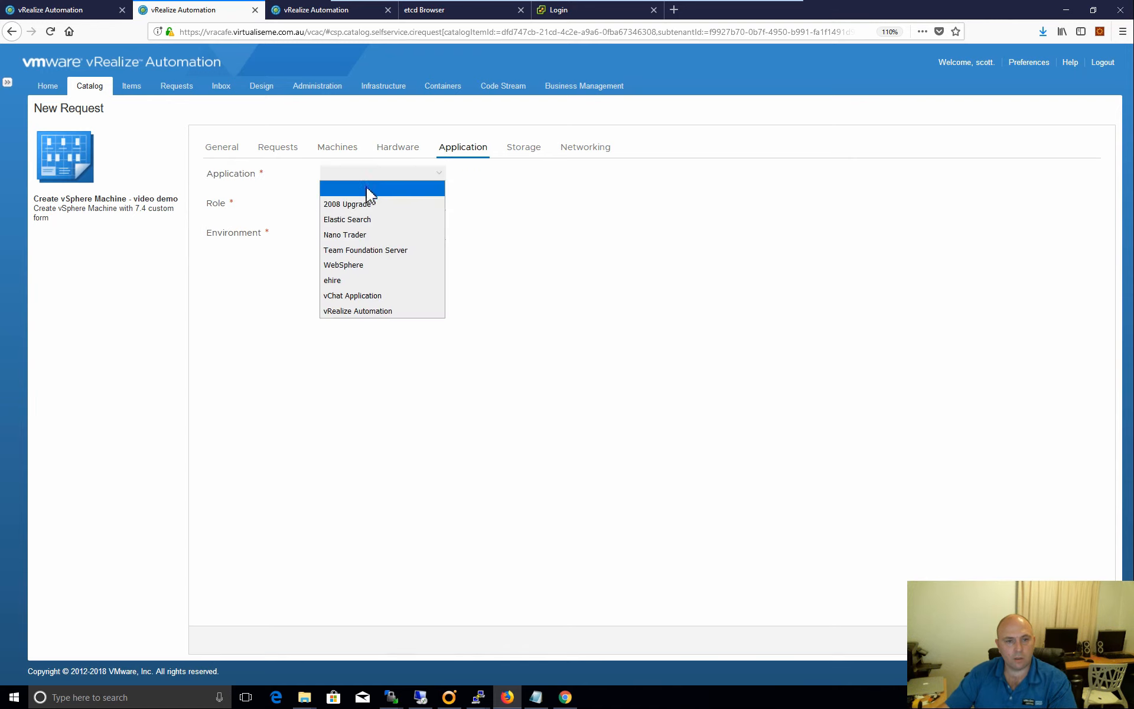
left_click(378, 310)
left_click(352, 203)
left_click(352, 233)
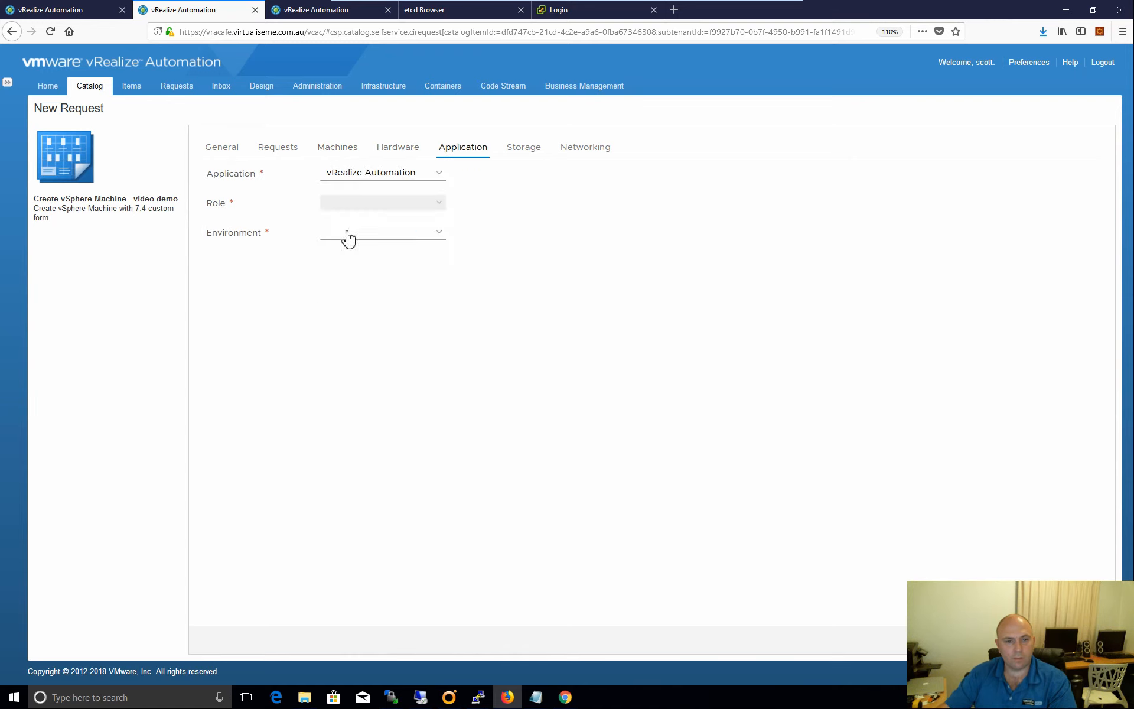
left_click(346, 235)
left_click(352, 261)
Test the request's Storage options by enabling Configure Additional Storage, opening and cancelling a new grid row, and disabling it again.
left_click(524, 151)
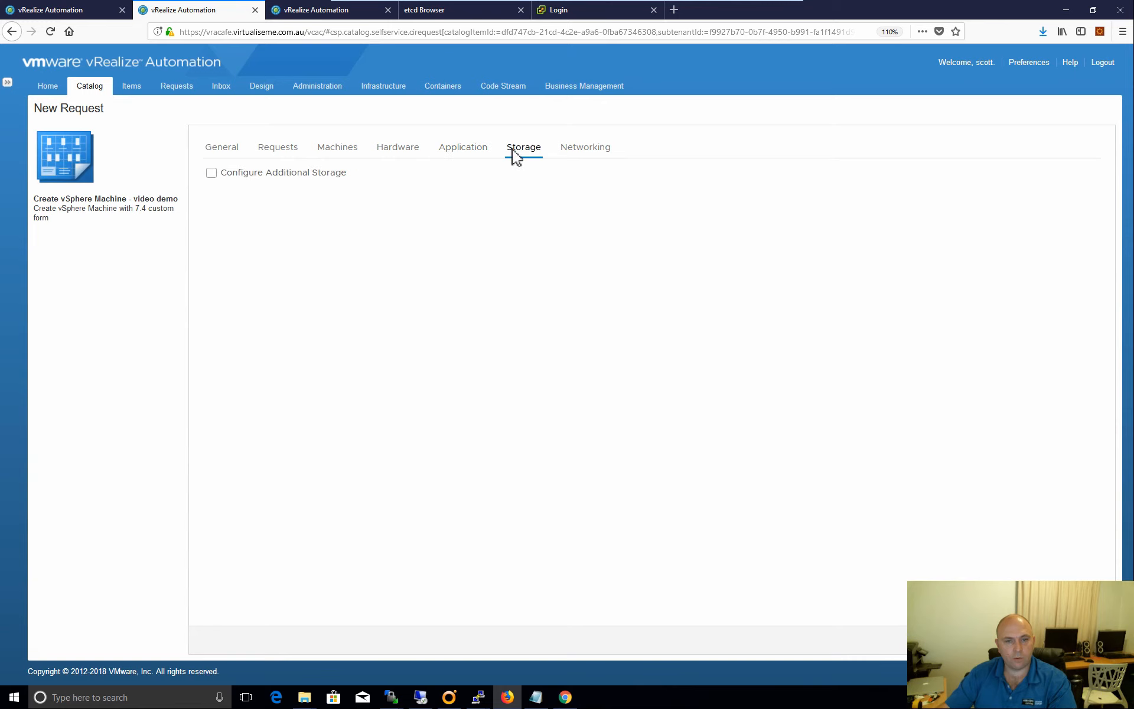
left_click(211, 172)
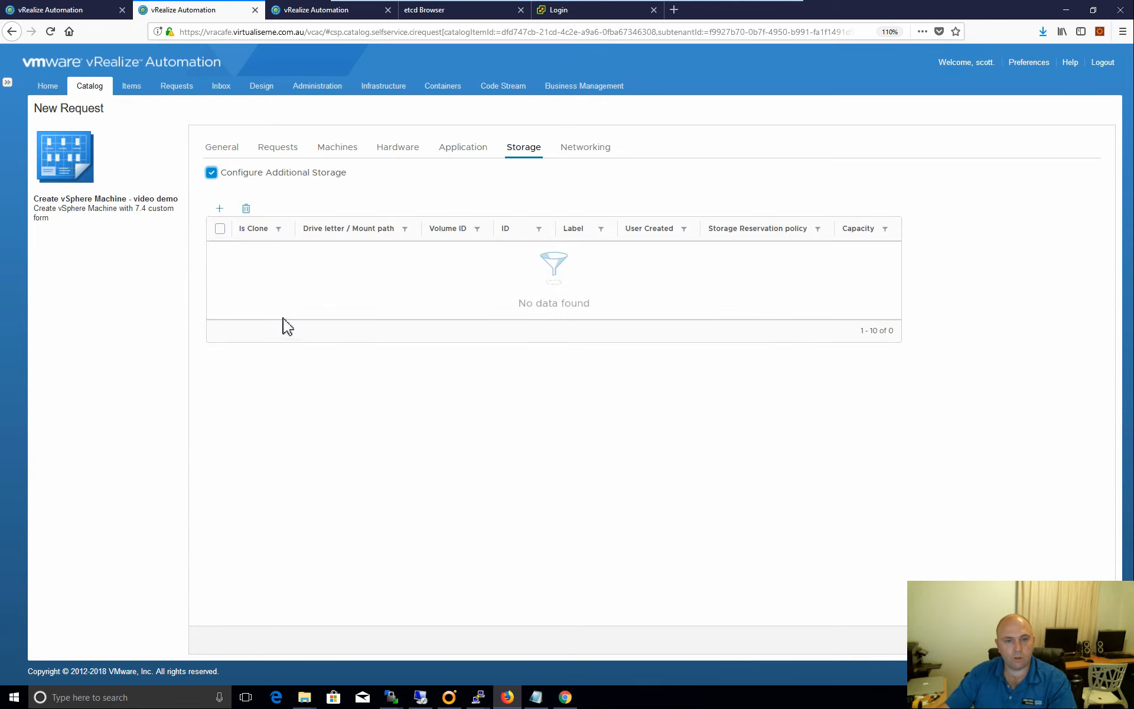
left_click(219, 208)
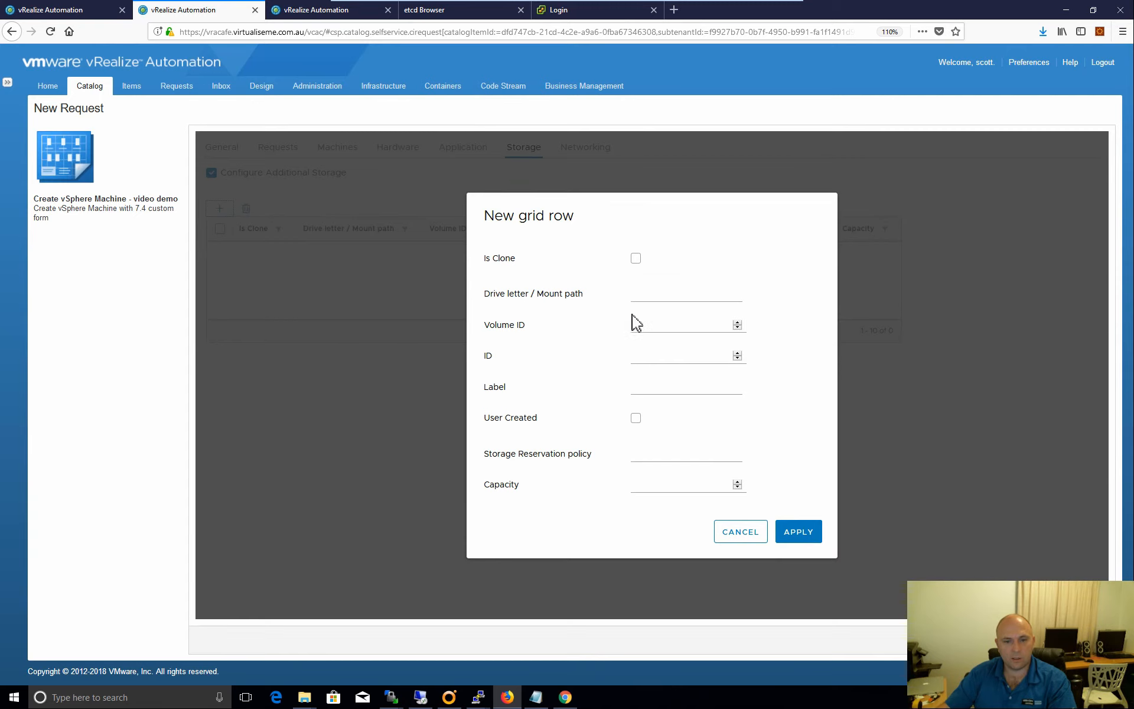
left_click(738, 532)
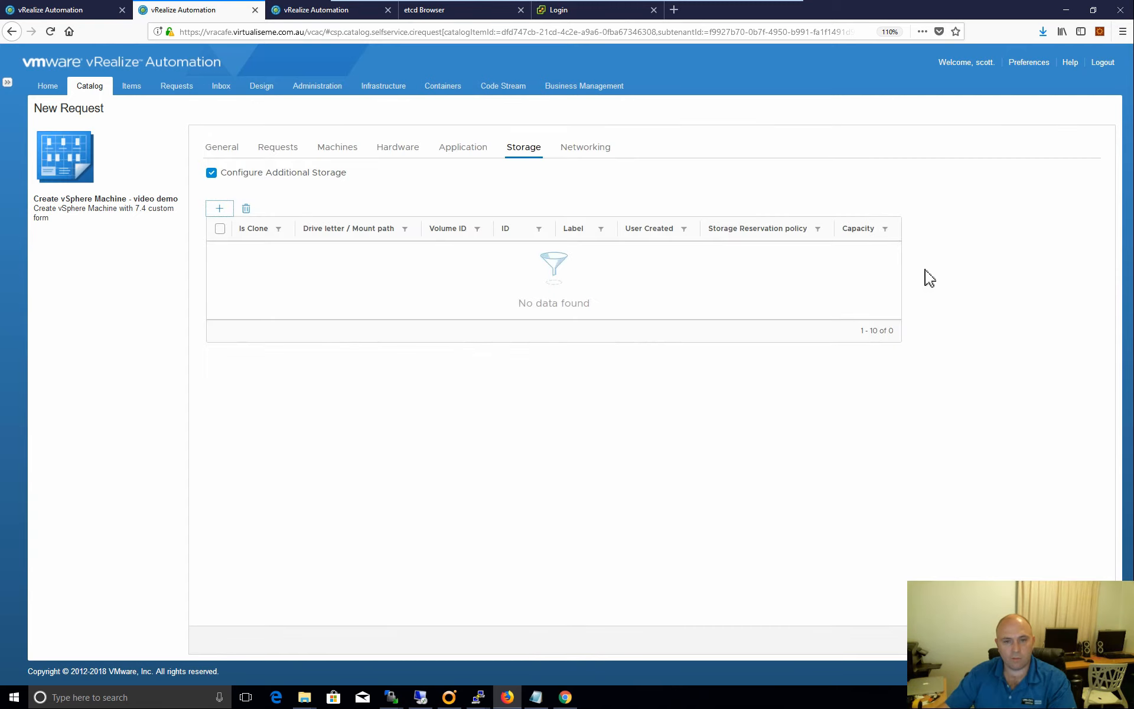
left_click(211, 173)
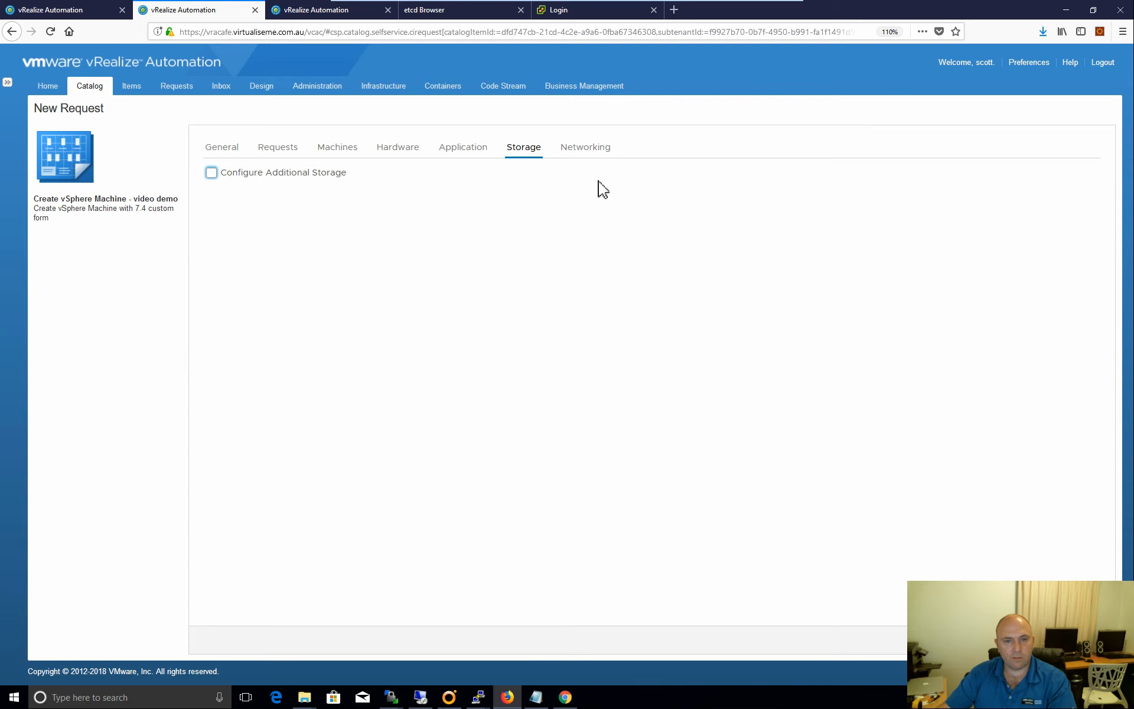
Test the request's Networking options by enabling Configure Additonal NIC's, opening and cancelling a new grid row, and disabling it again.
left_click(588, 149)
left_click(214, 173)
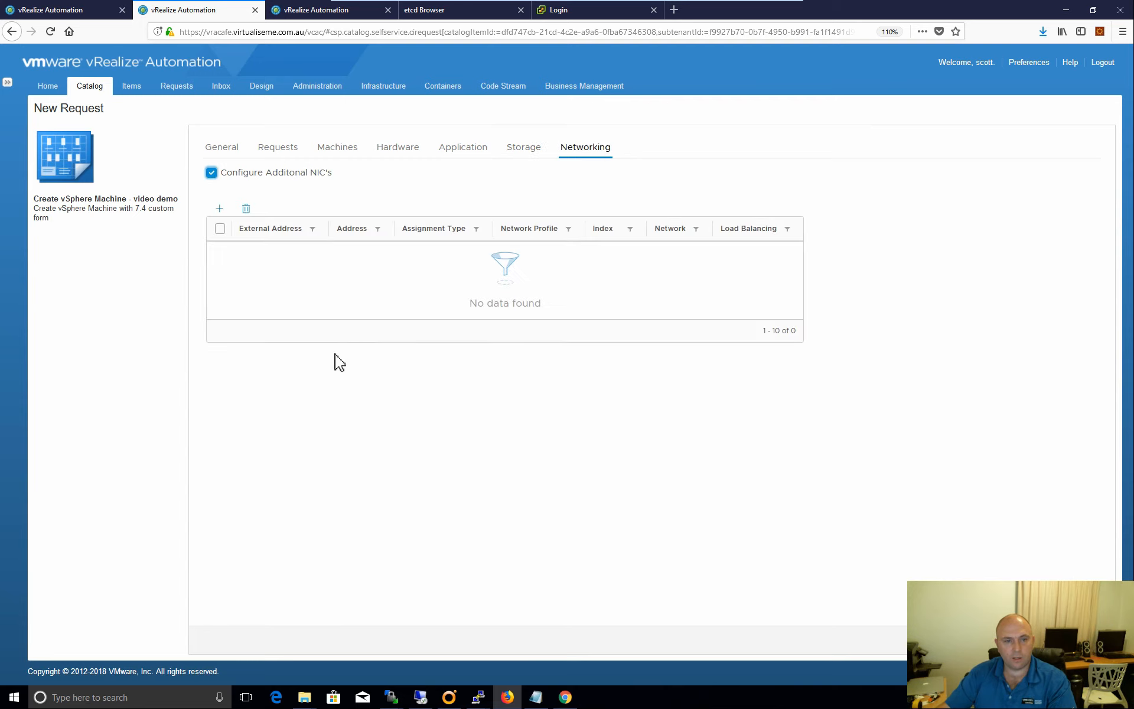
left_click(224, 210)
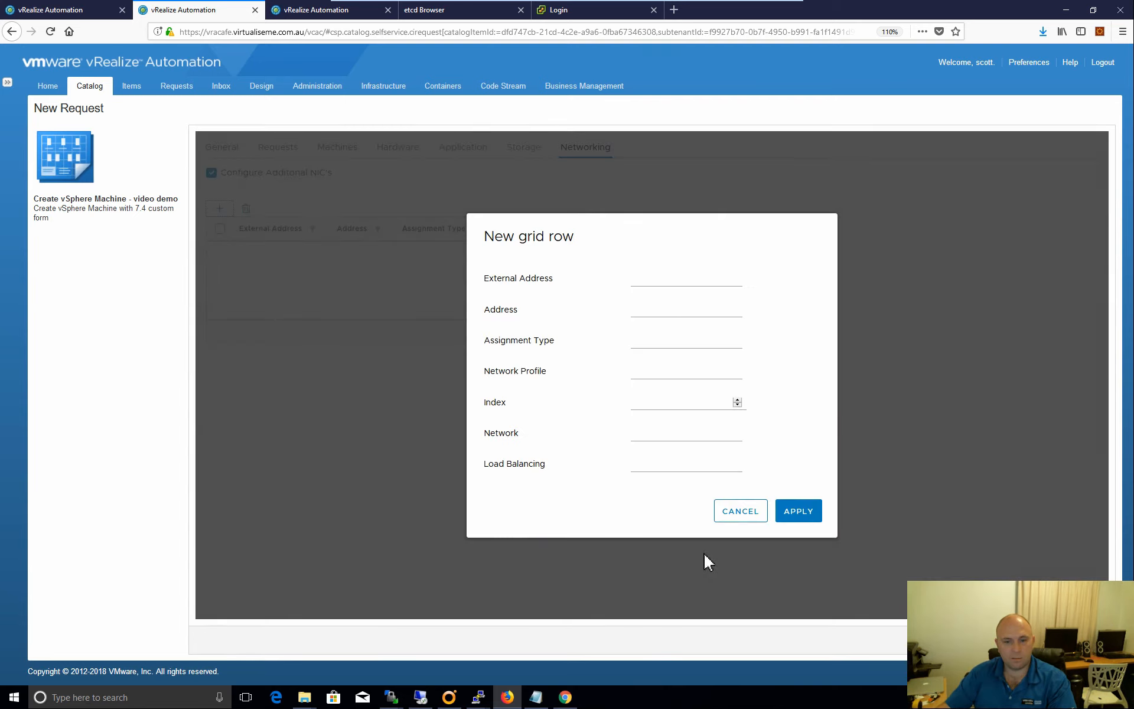
left_click(735, 510)
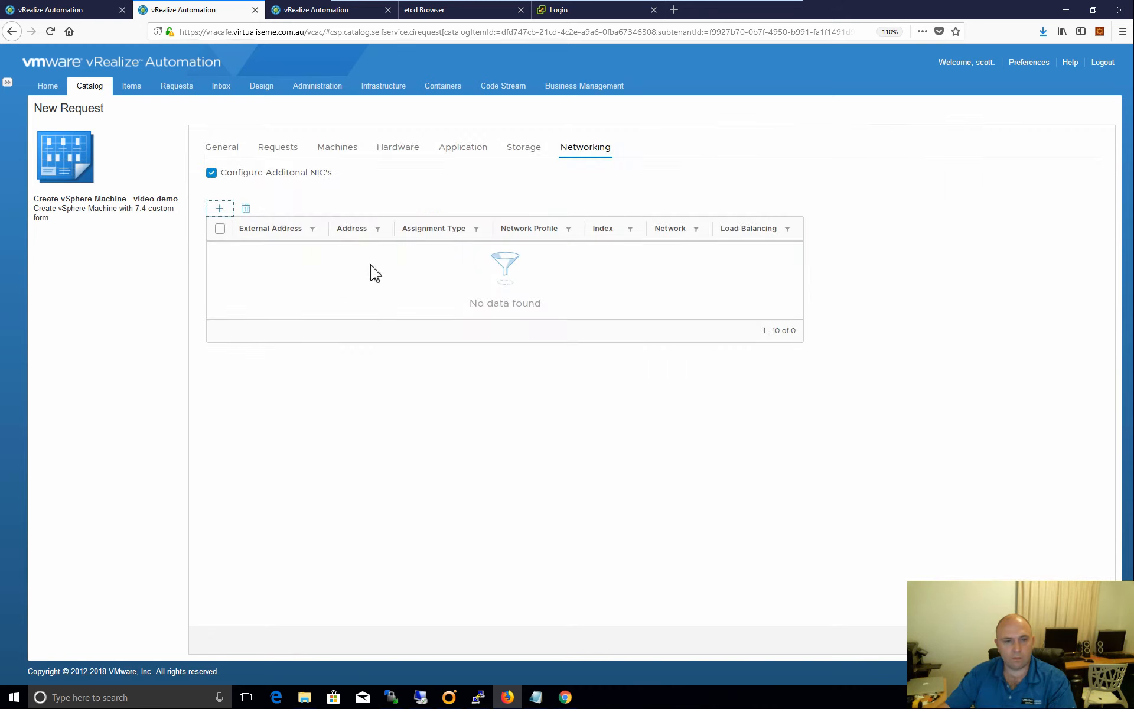
left_click(213, 173)
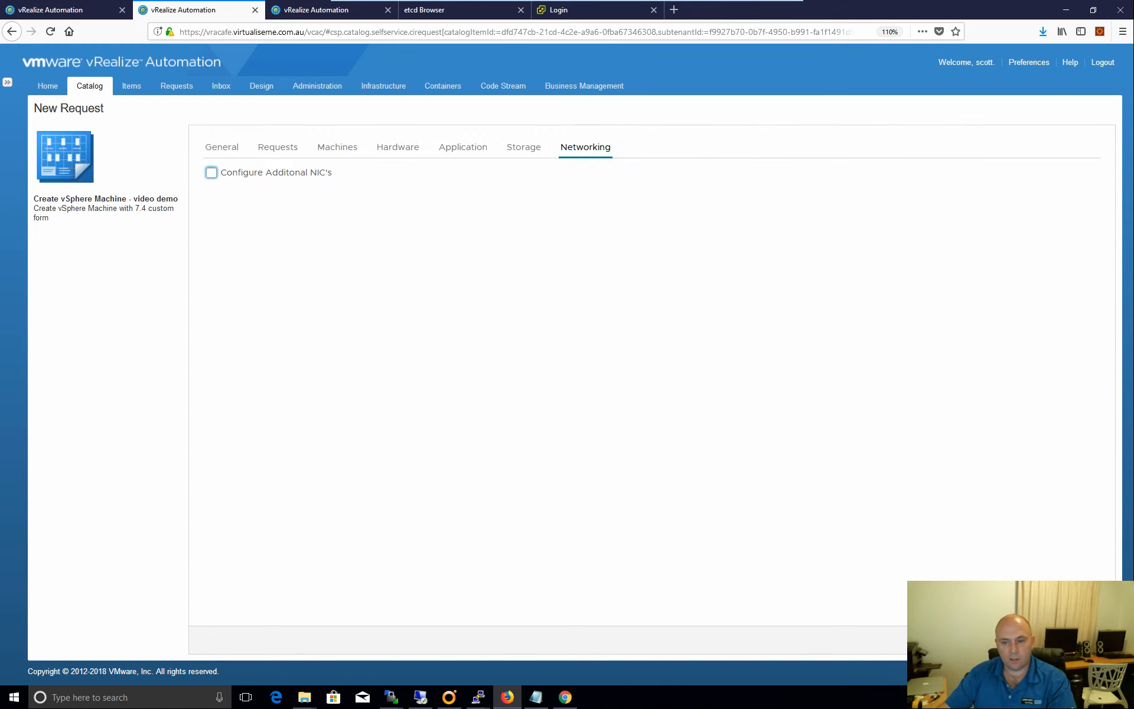
Leave the catalog request and return to the Create vSphere Machine custom form editor.
left_click(1085, 640)
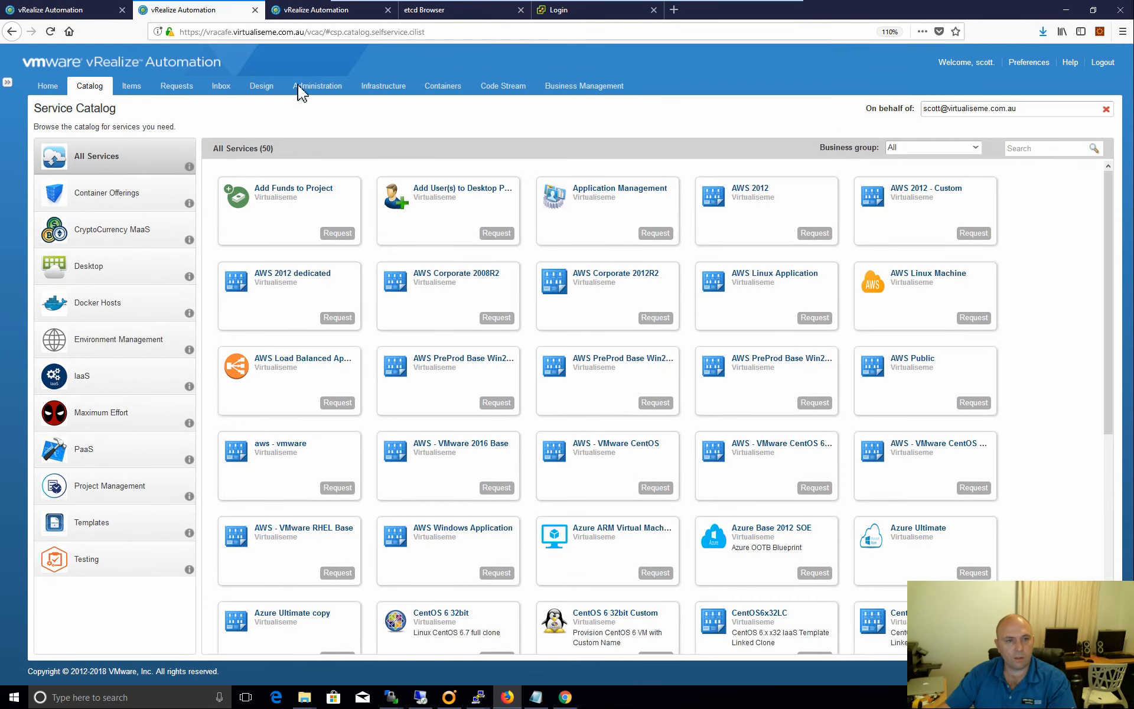
left_click(260, 85)
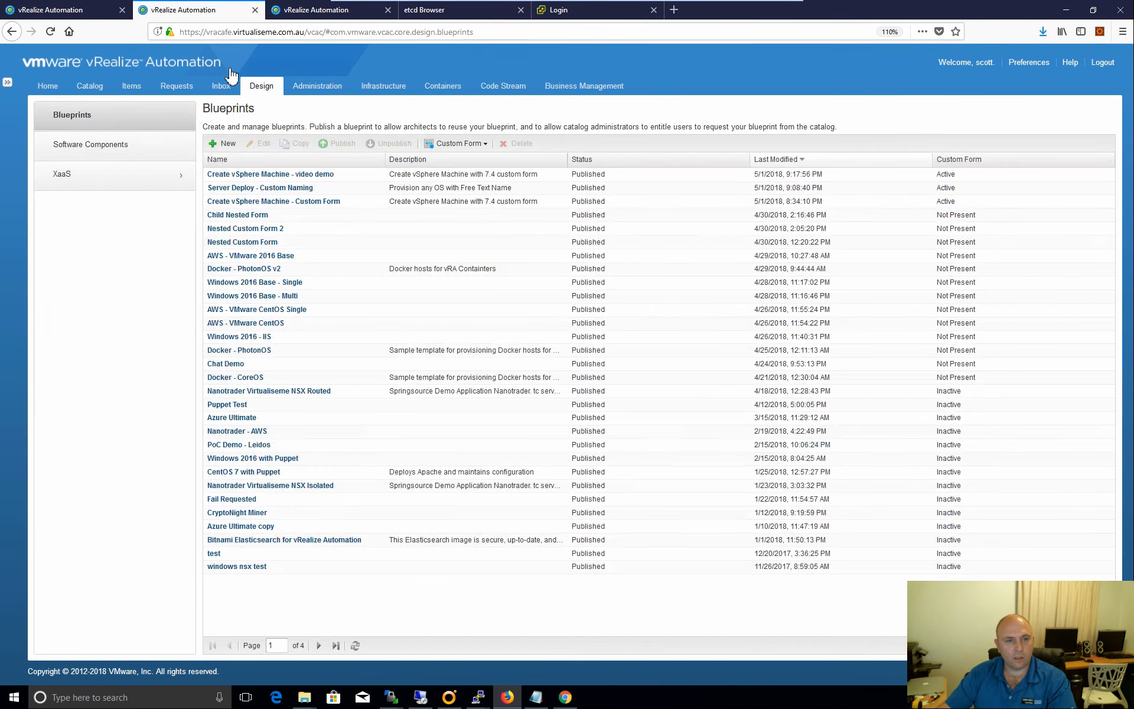
left_click(86, 89)
left_click(59, 15)
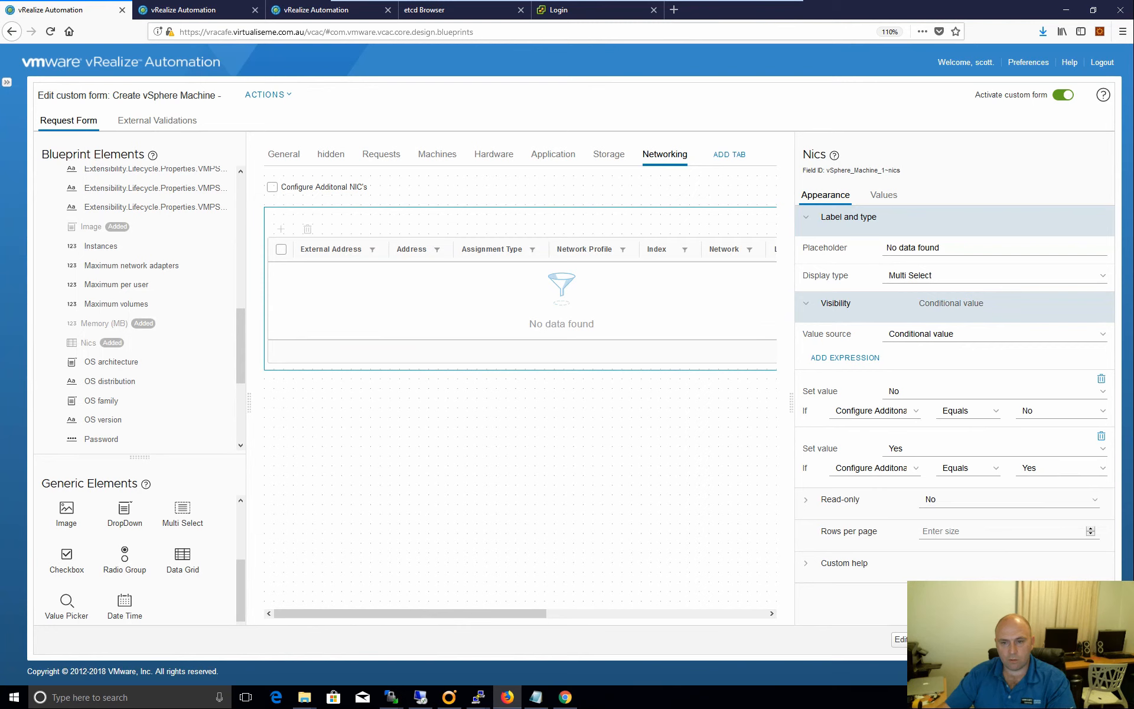
Switch to vRealize Orchestrator and review the Create vSphere Machines presentation down to its Additional Info inputs, returning to the custom form.
left_click(449, 697)
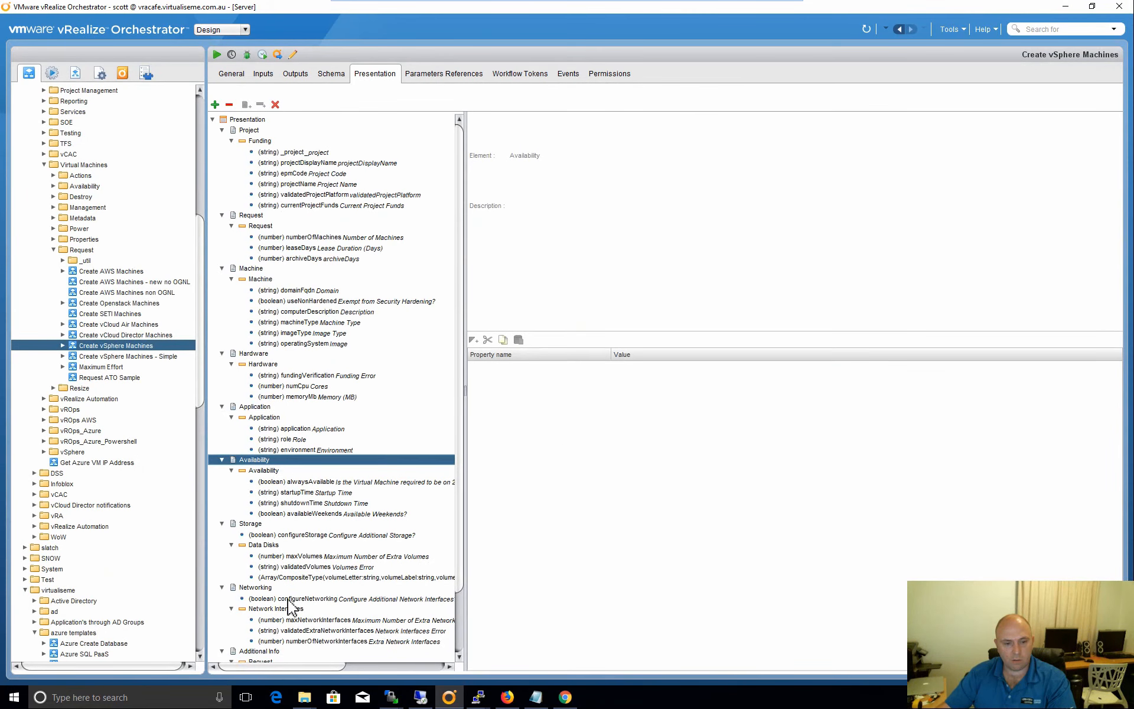
scroll(288, 626, "down", 2)
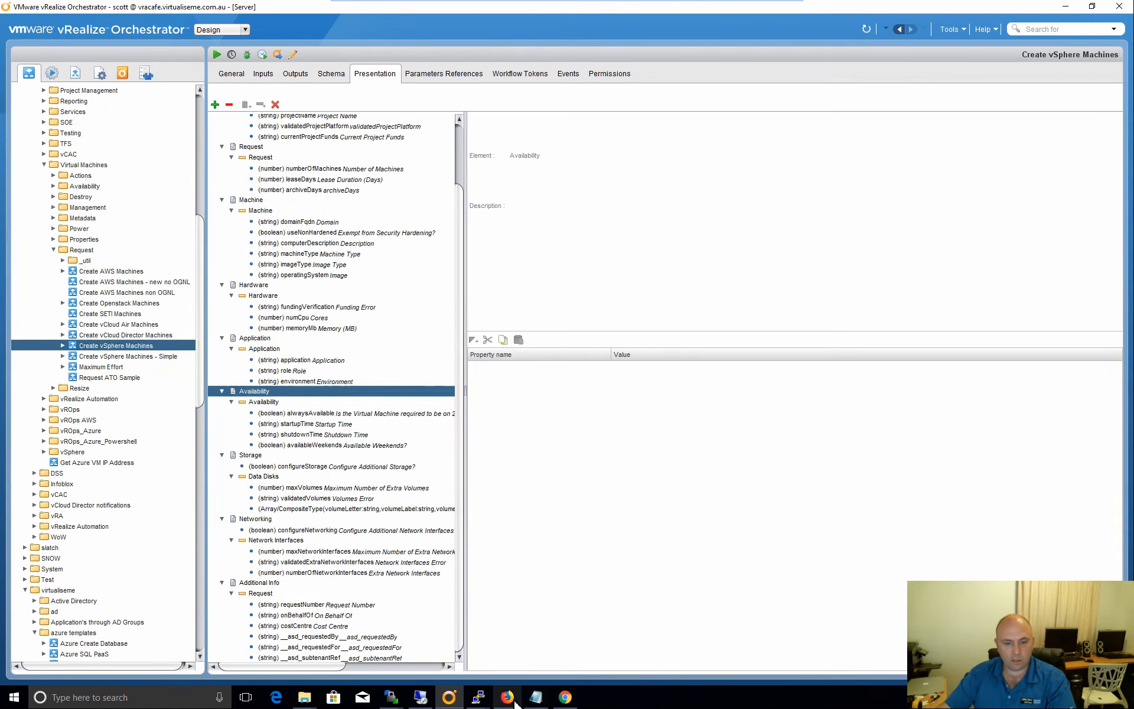
mouse_move(508, 701)
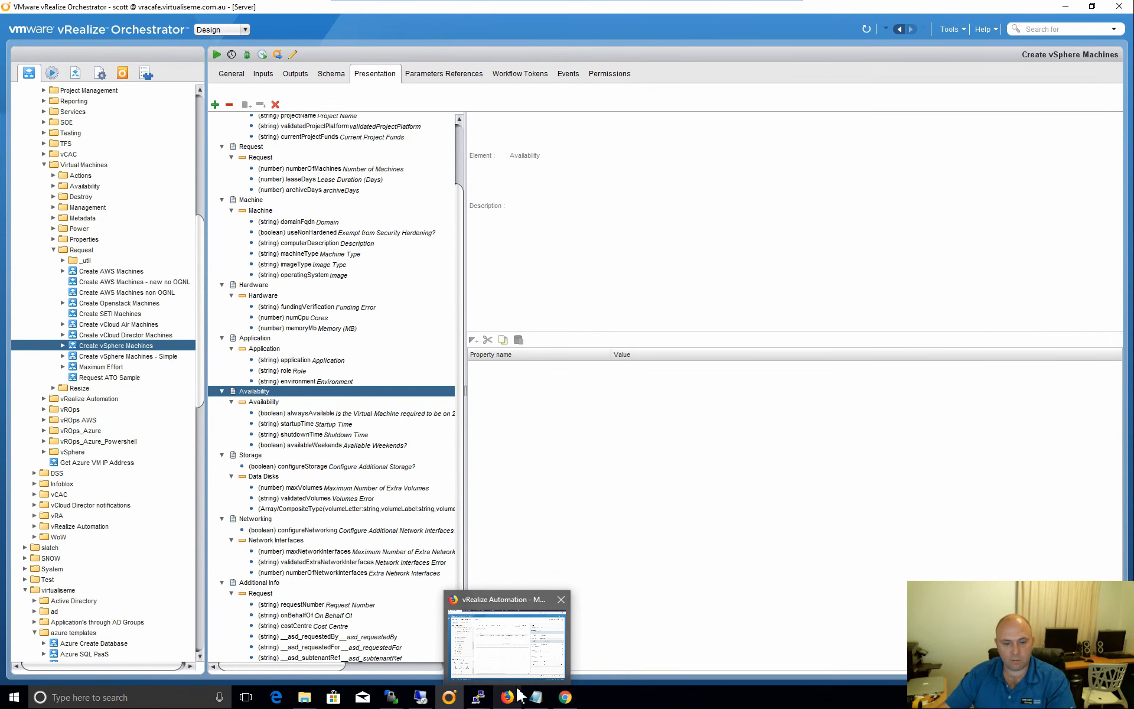
left_click(508, 702)
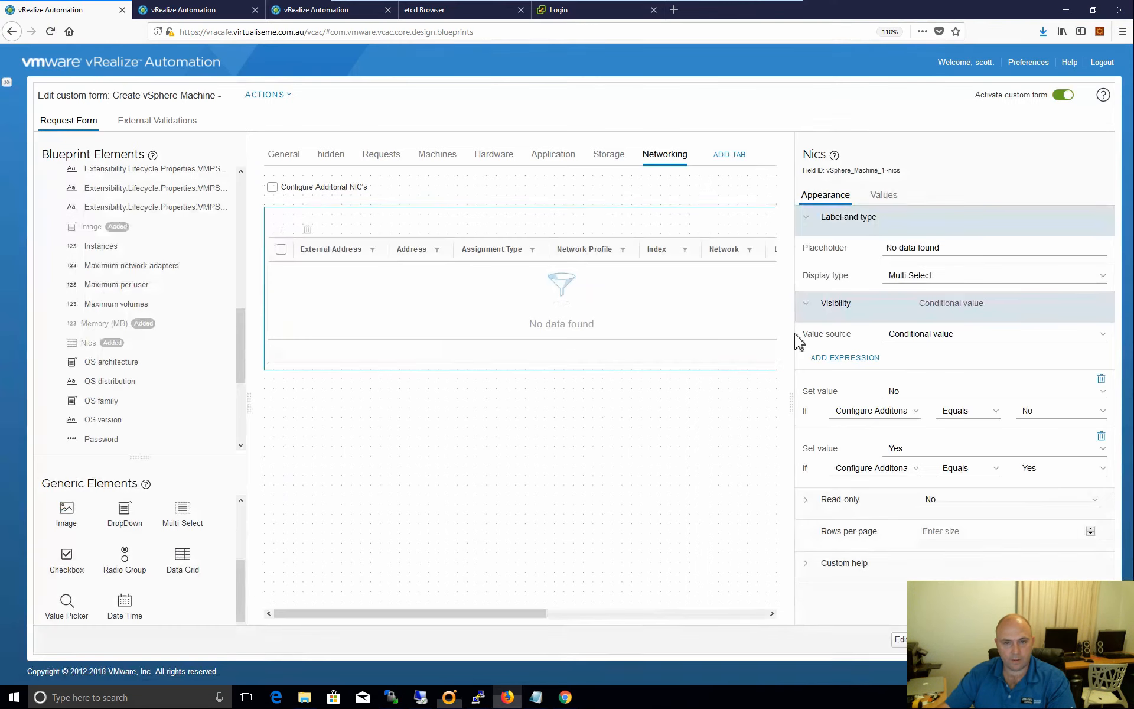
Add a new tab to the custom form after Networking and title it Request.
left_click(724, 155)
left_click(935, 201)
key("ctrl+a")
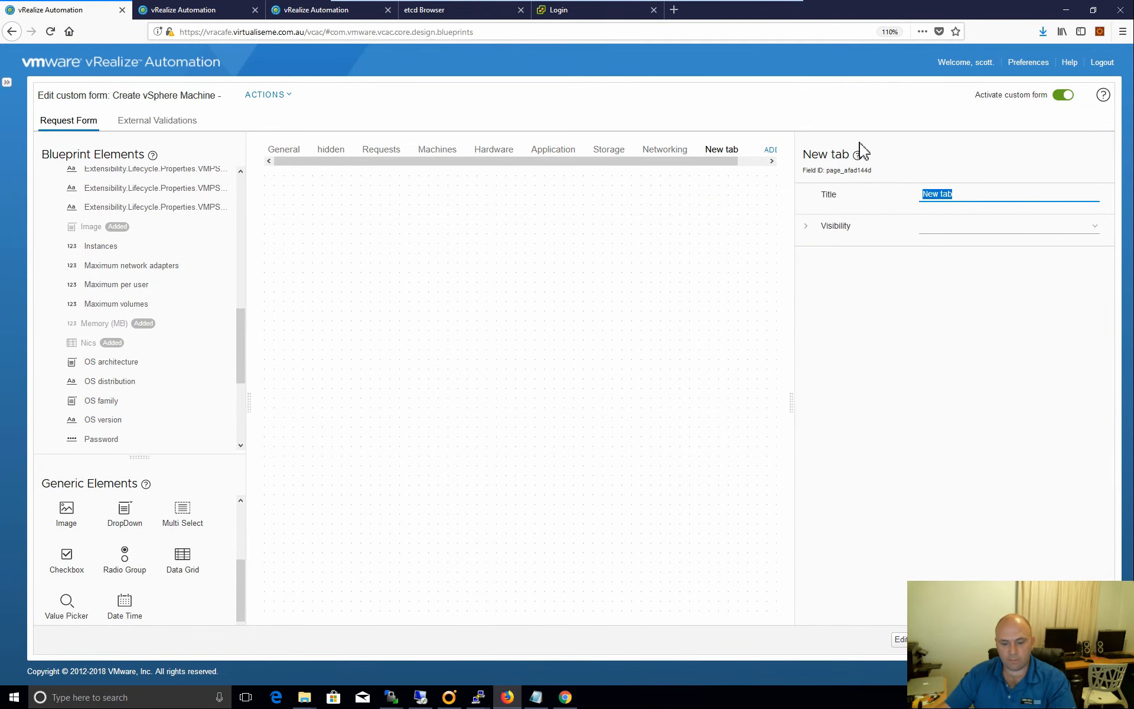
type("Request")
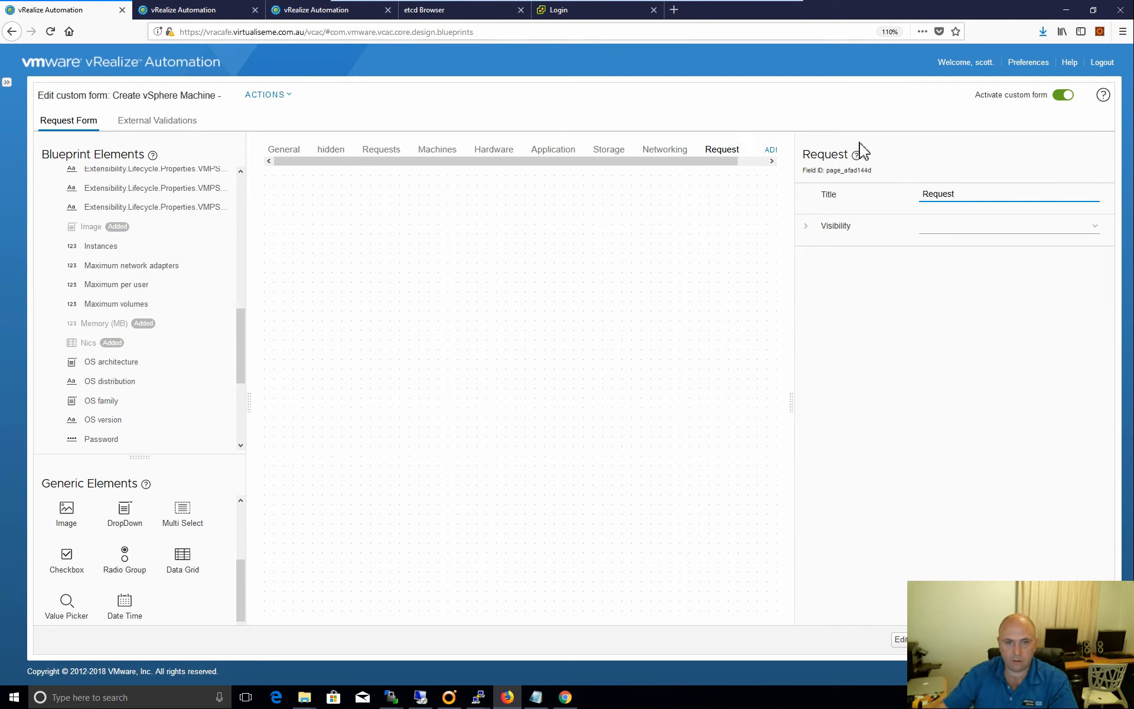
left_click(559, 314)
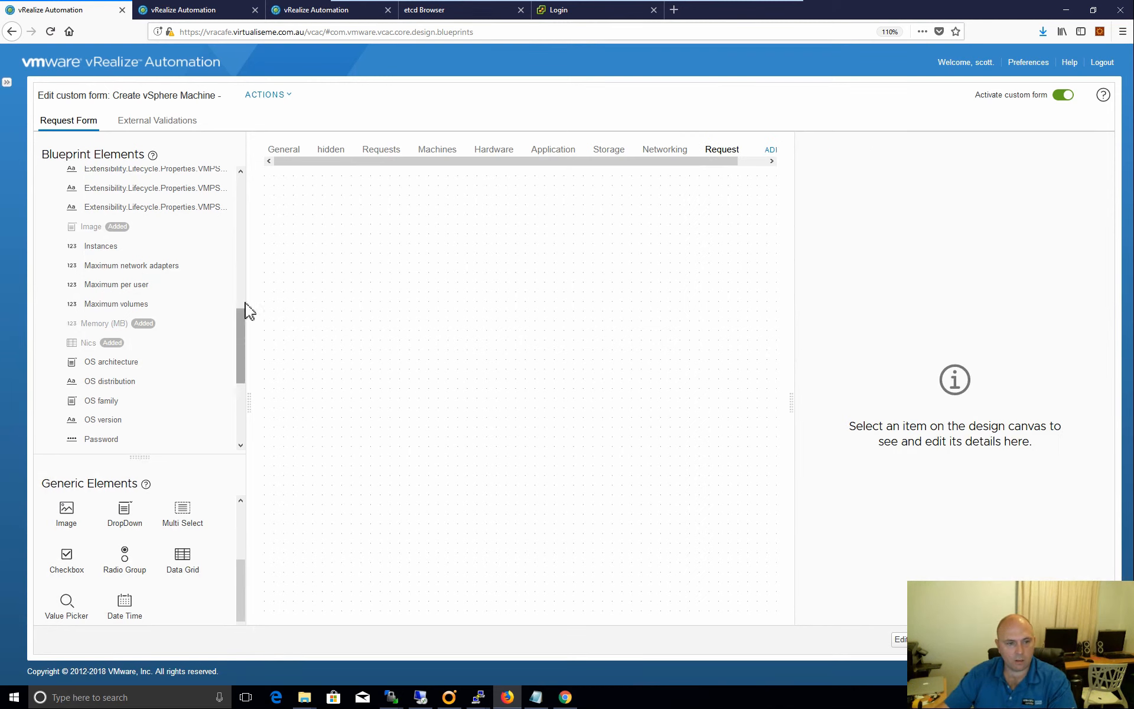
Add a generic Text Field to the Request tab and label it Request Number.
scroll(241, 321, "up", 5)
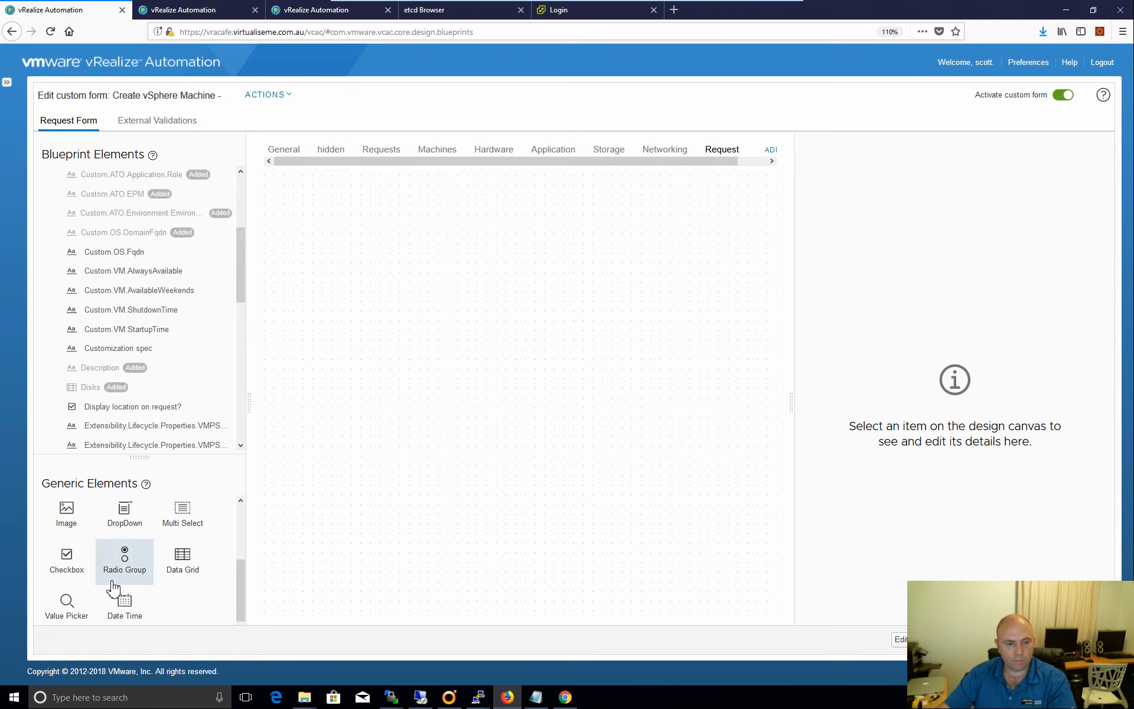
scroll(146, 548, "up", 2)
left_click_drag(115, 527, 408, 266)
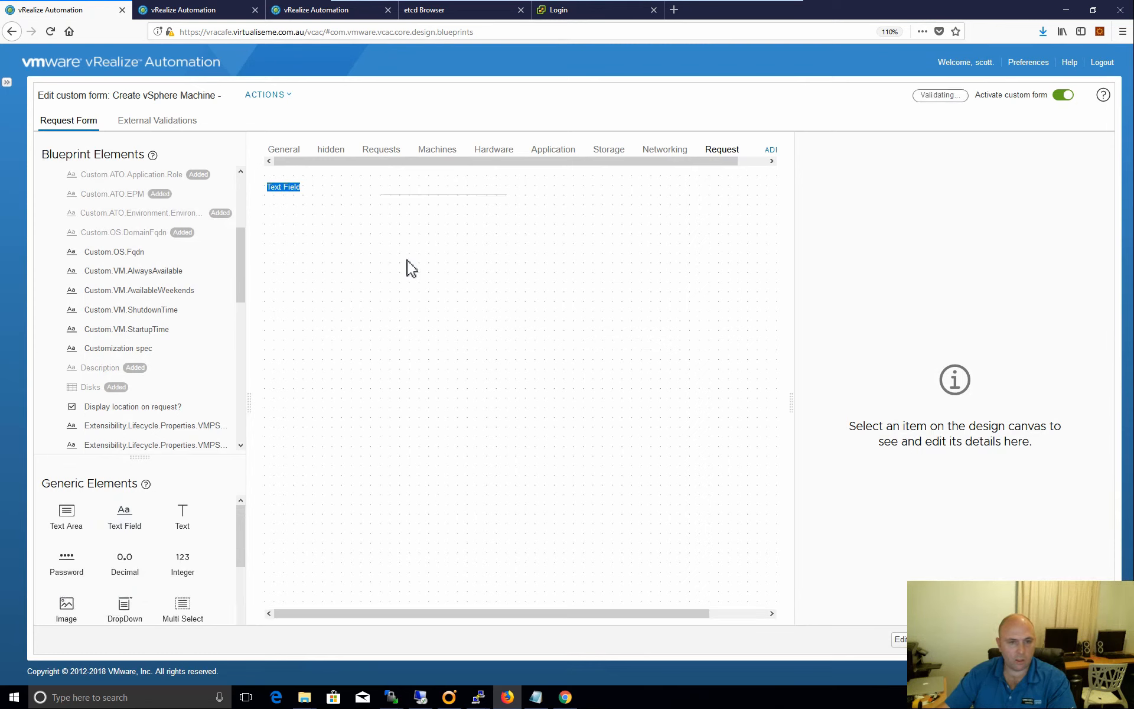
left_click(278, 190)
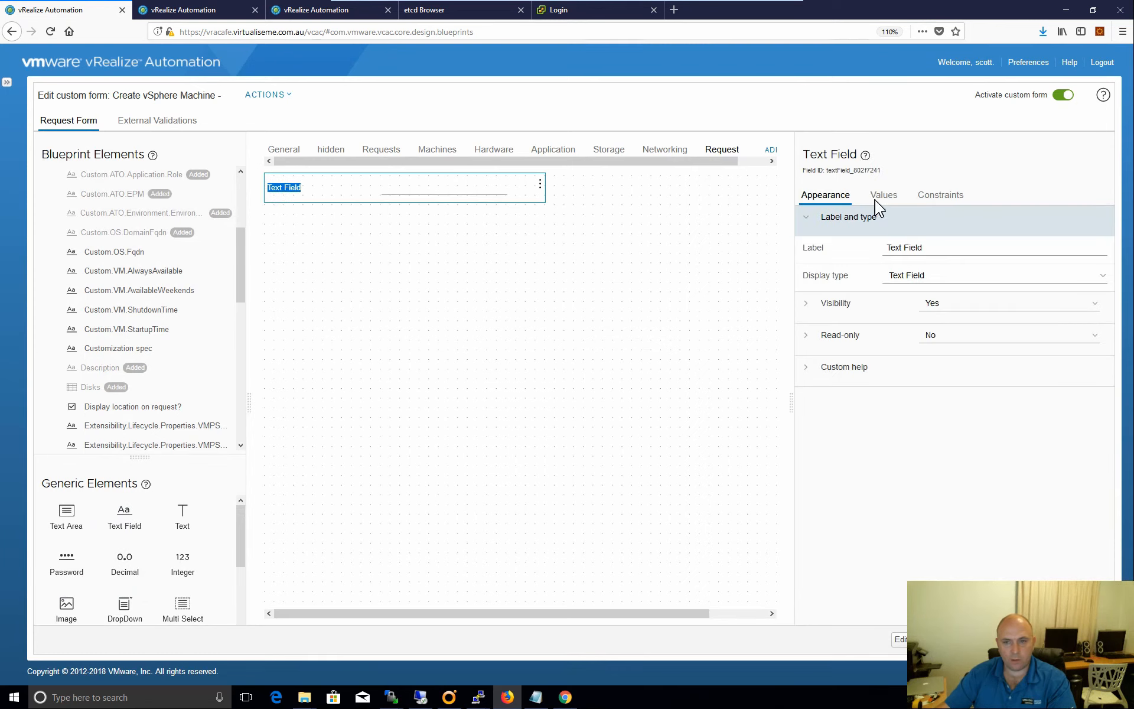
left_click(934, 251)
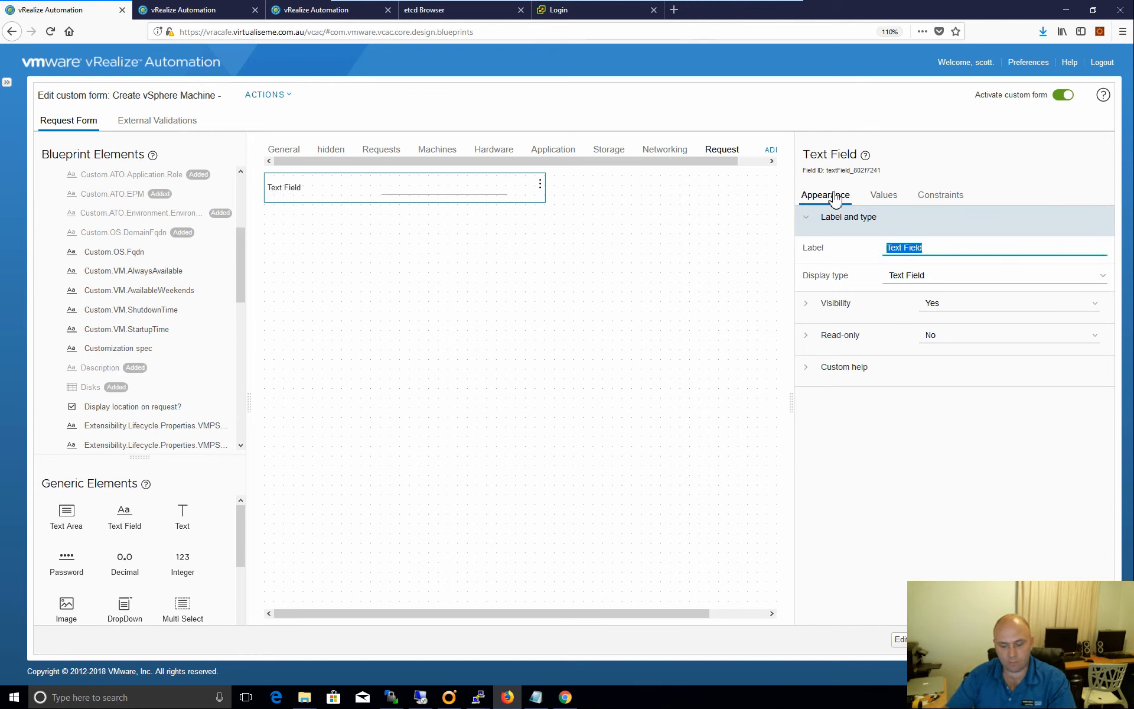
type("Req")
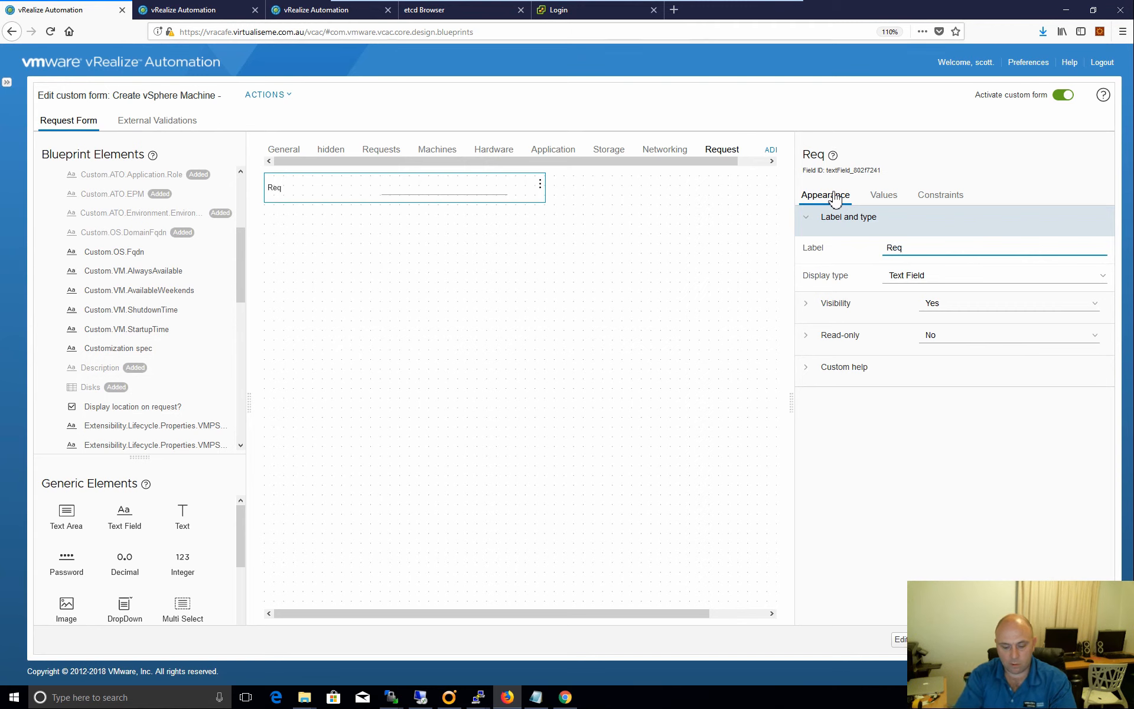
type("uest Number")
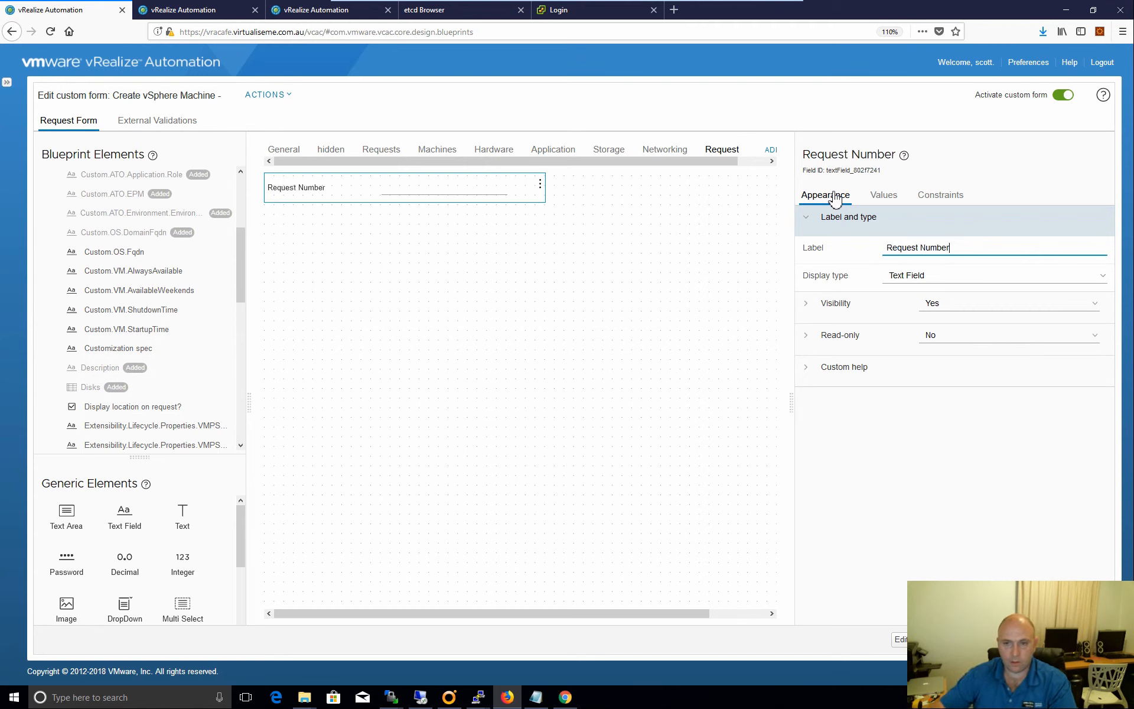
Check the Request Number field's default value settings and open its constraints.
left_click(889, 196)
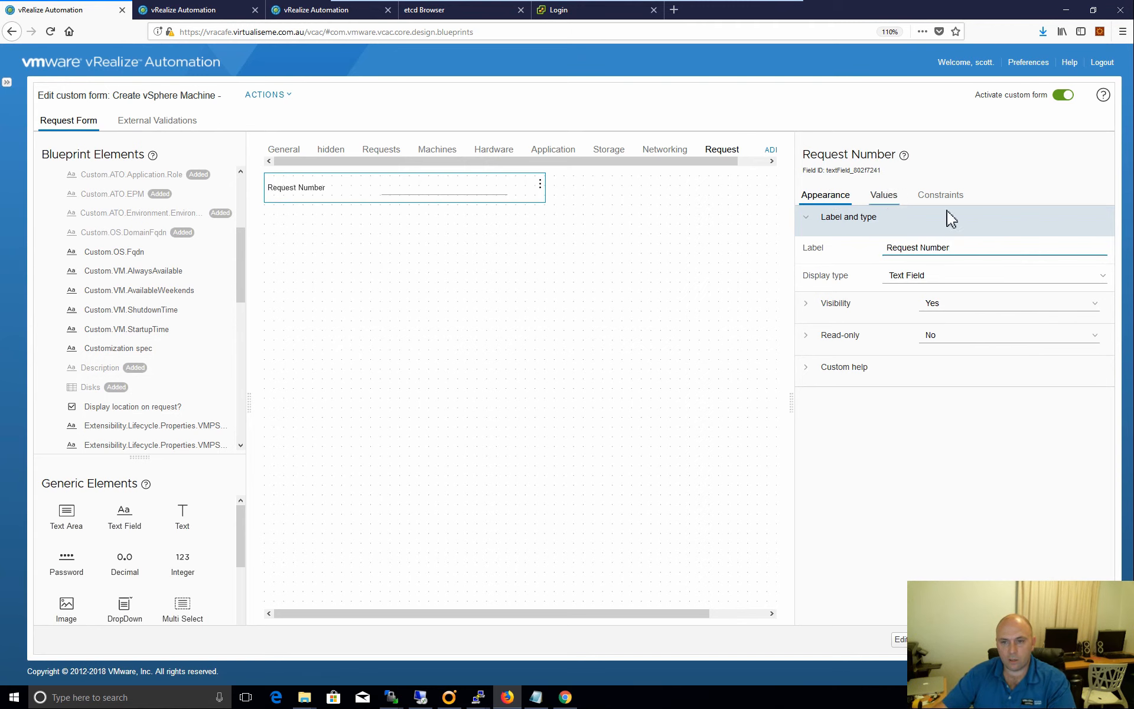
left_click(806, 219)
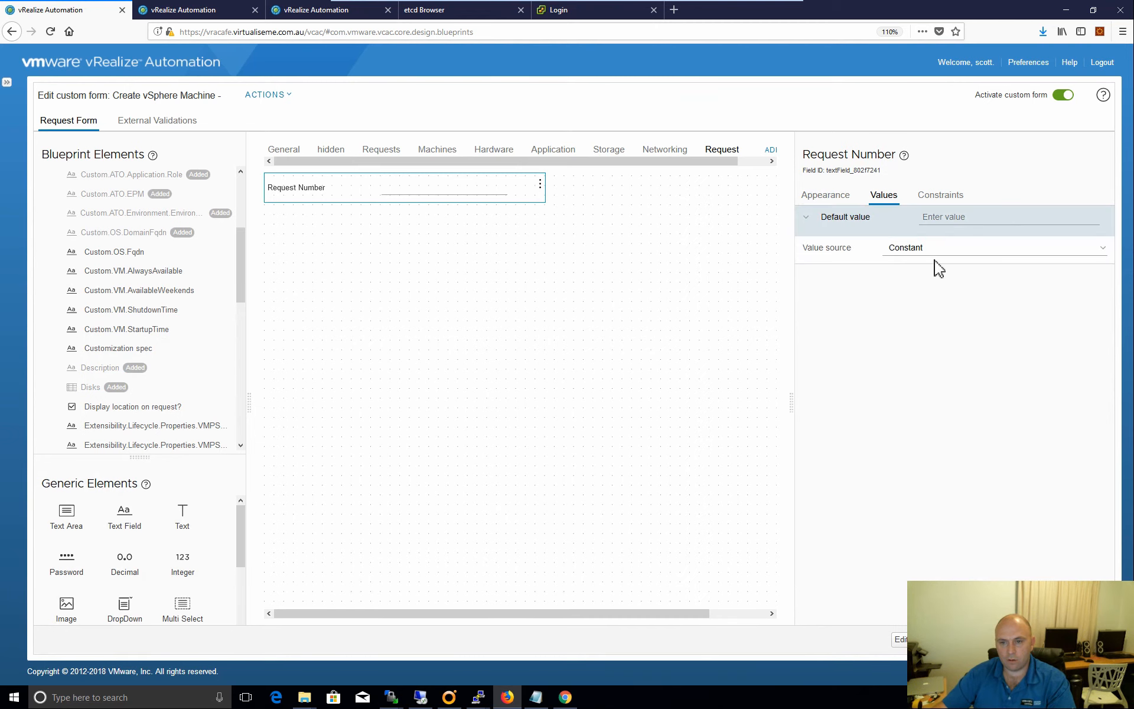
left_click(1036, 233)
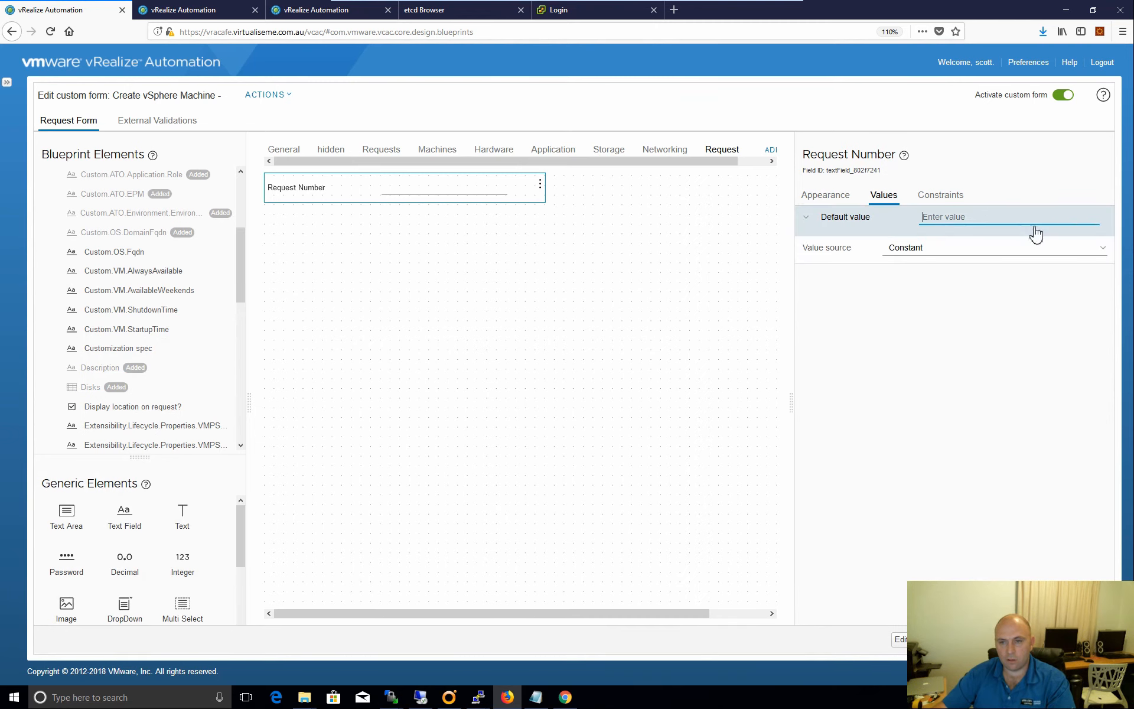
left_click(955, 207)
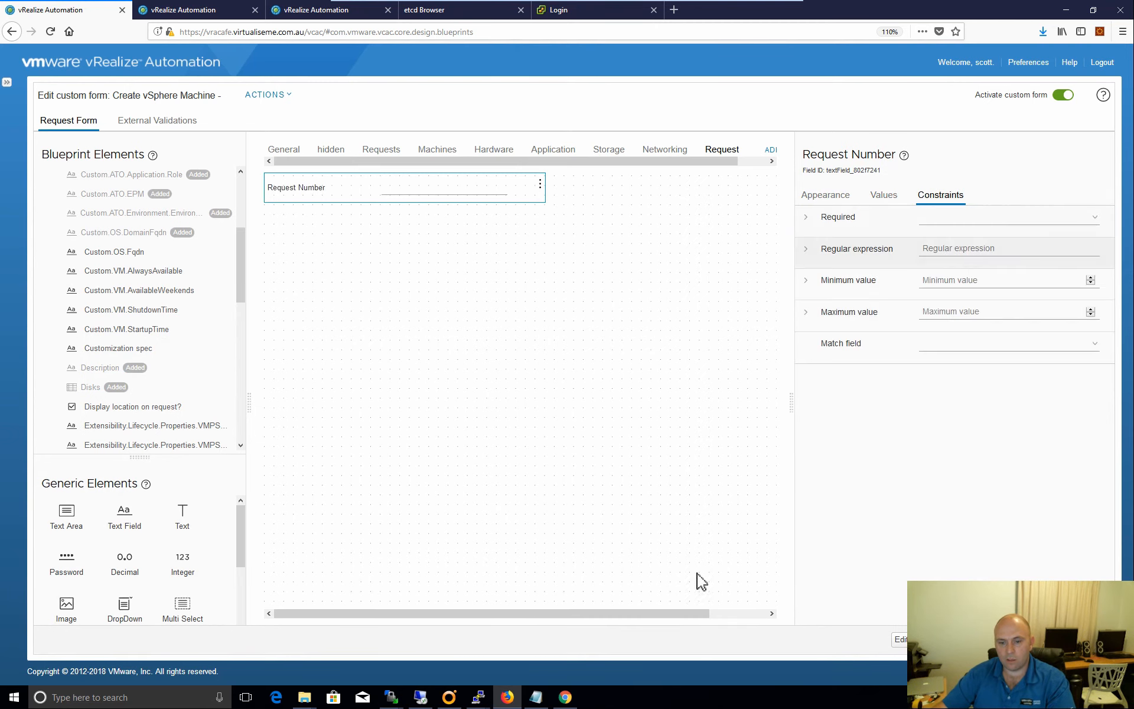
Switch to vRealize Orchestrator and copy the matching regular expression of the requestNumber input.
left_click(449, 697)
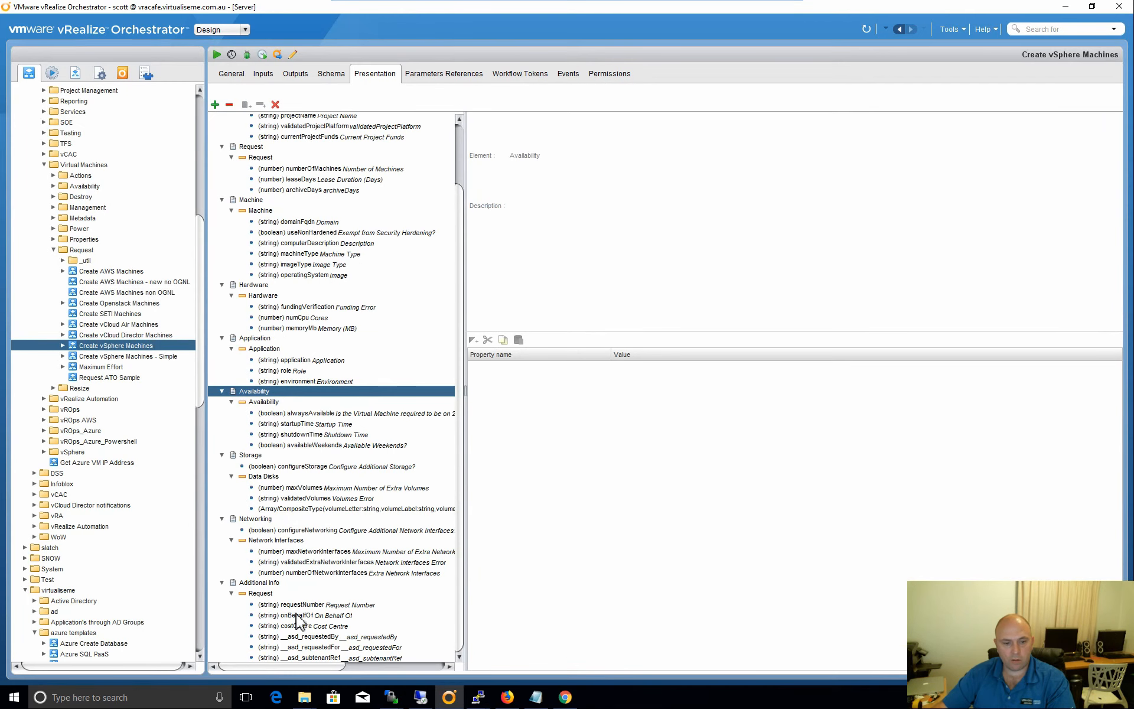
left_click(329, 604)
left_click(702, 367)
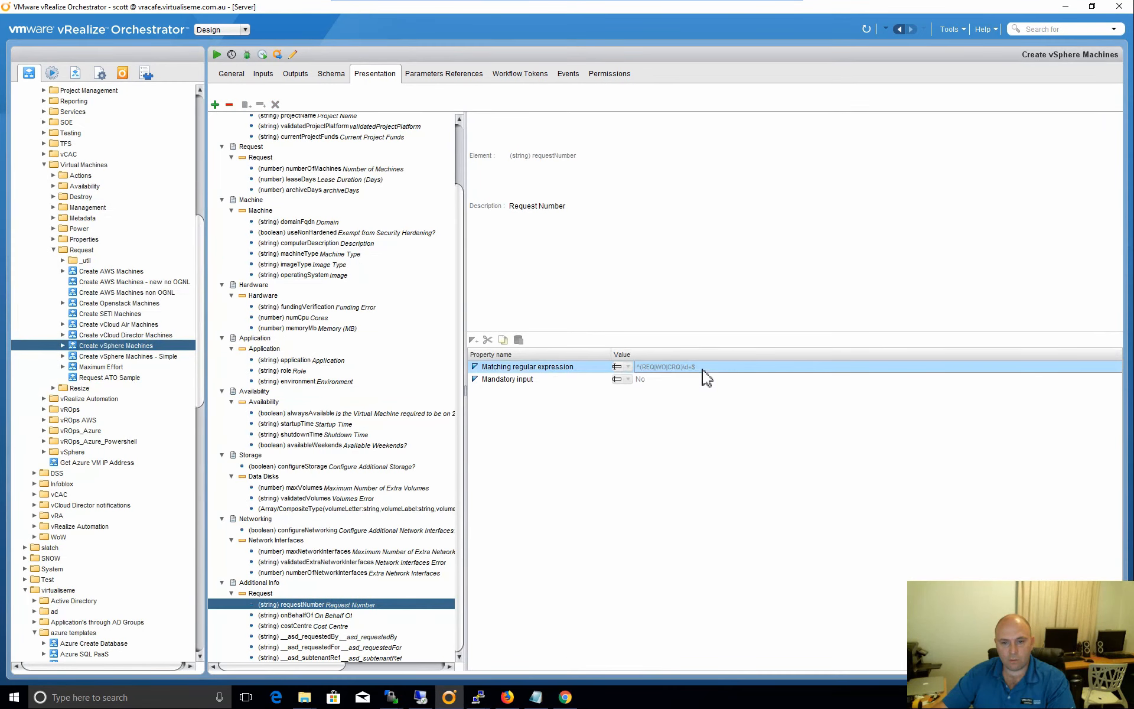
left_click(292, 54)
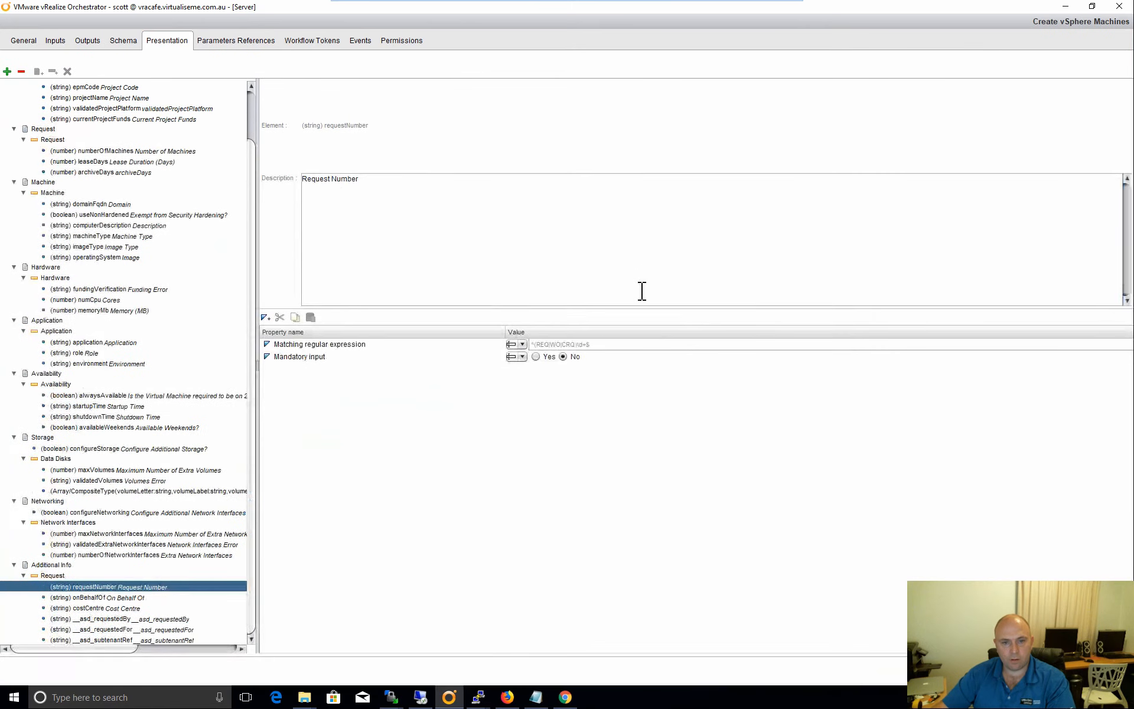
left_click(588, 349)
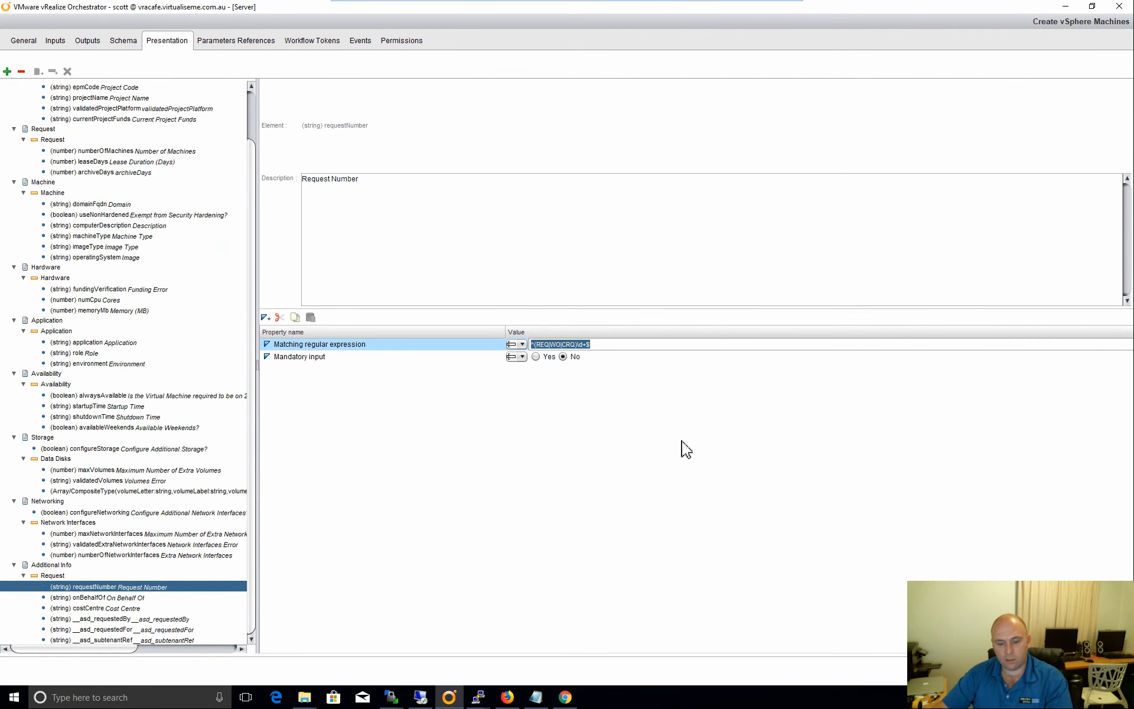
Back in vRealize Automation, constrain Request Number with the regular expression ^(REQ|WO|CRQ)\d+$ and the validation error message "Invalid Request Number".
left_click(507, 697)
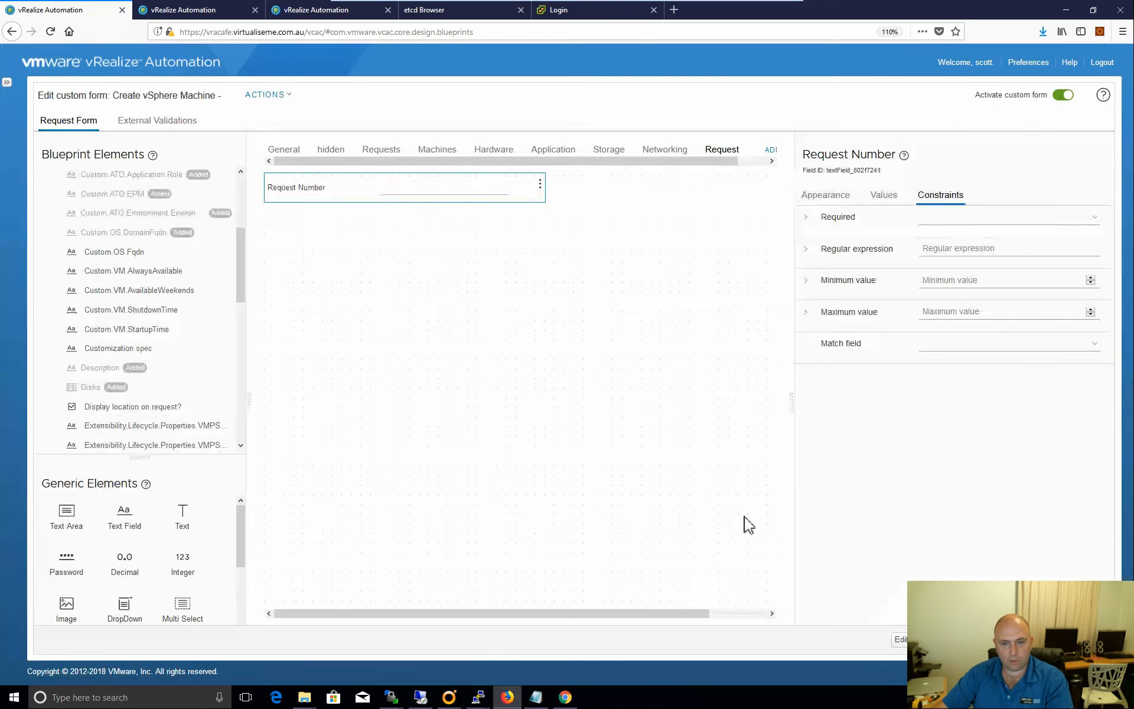
left_click(962, 218)
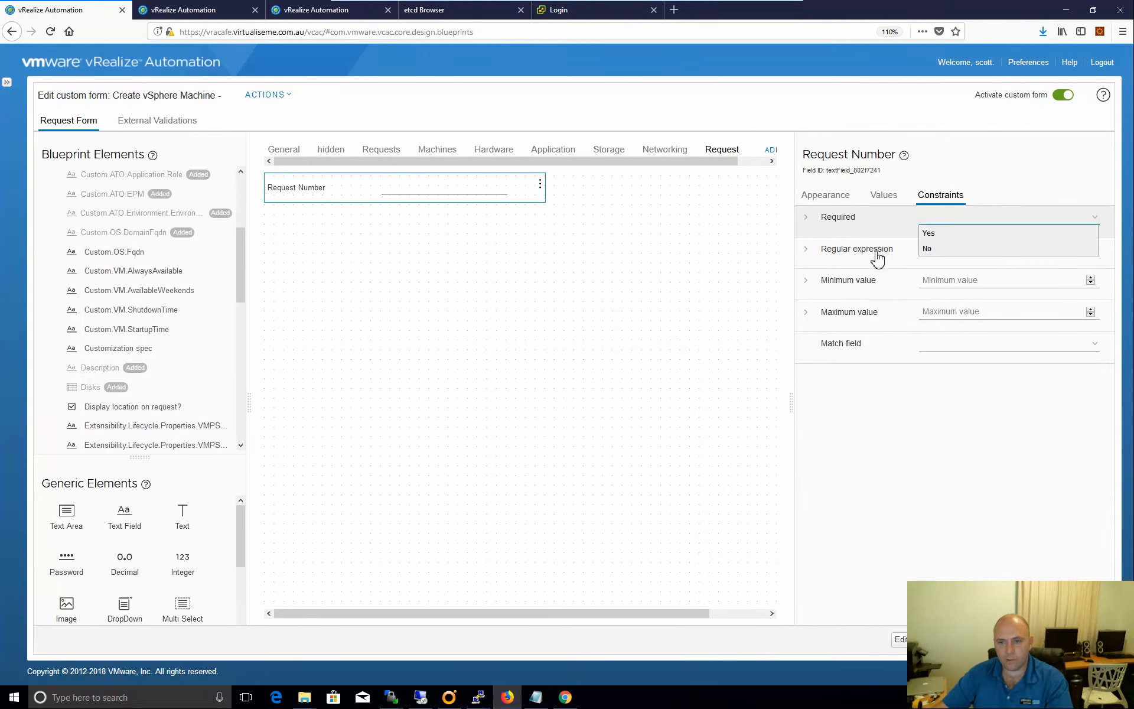
left_click(952, 253)
type("^(REQ|WO|CRQ)\\d+$")
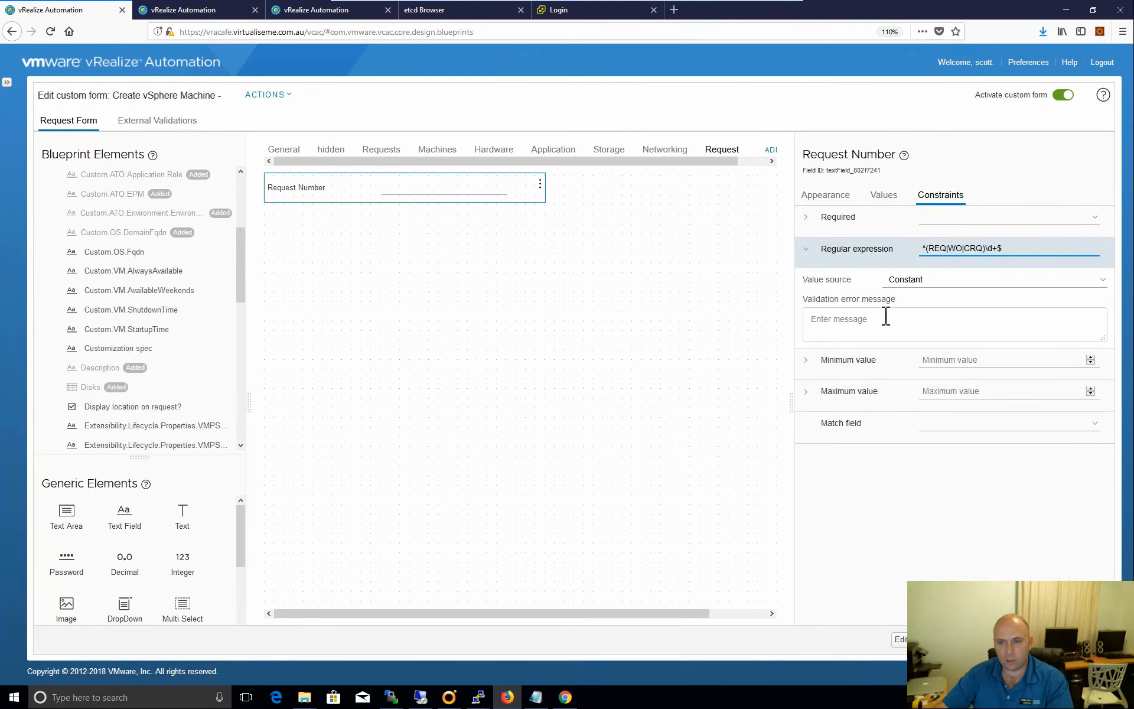
left_click(886, 318)
type("Invalid Req")
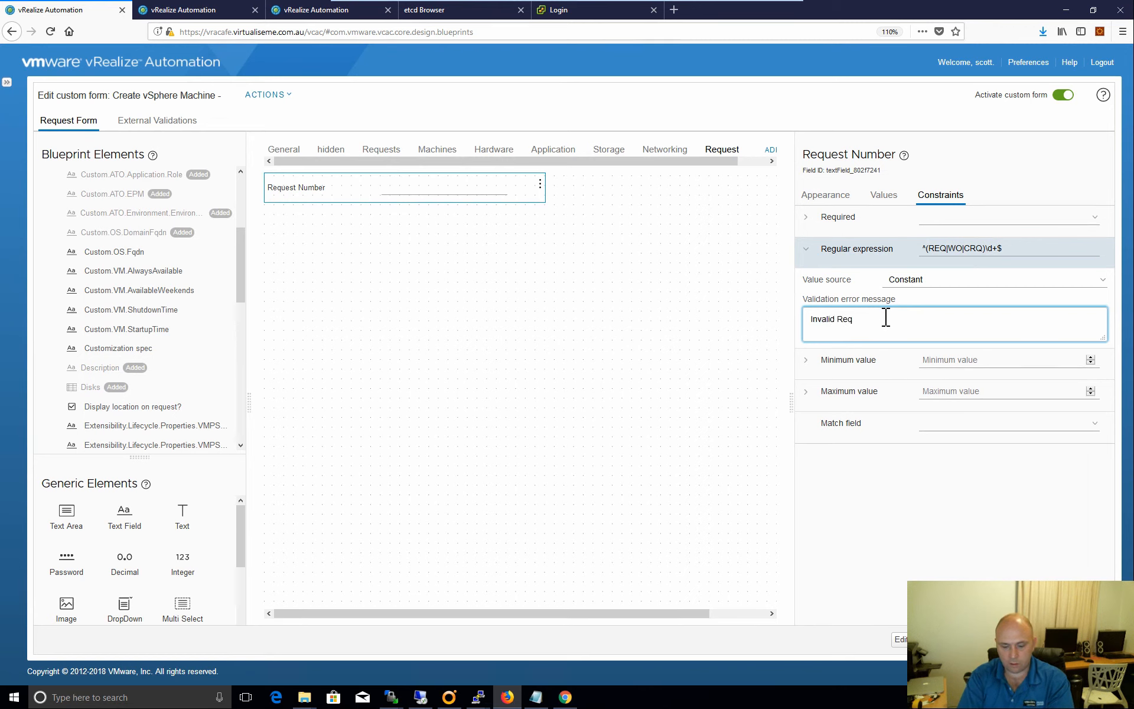
type("uest Numb")
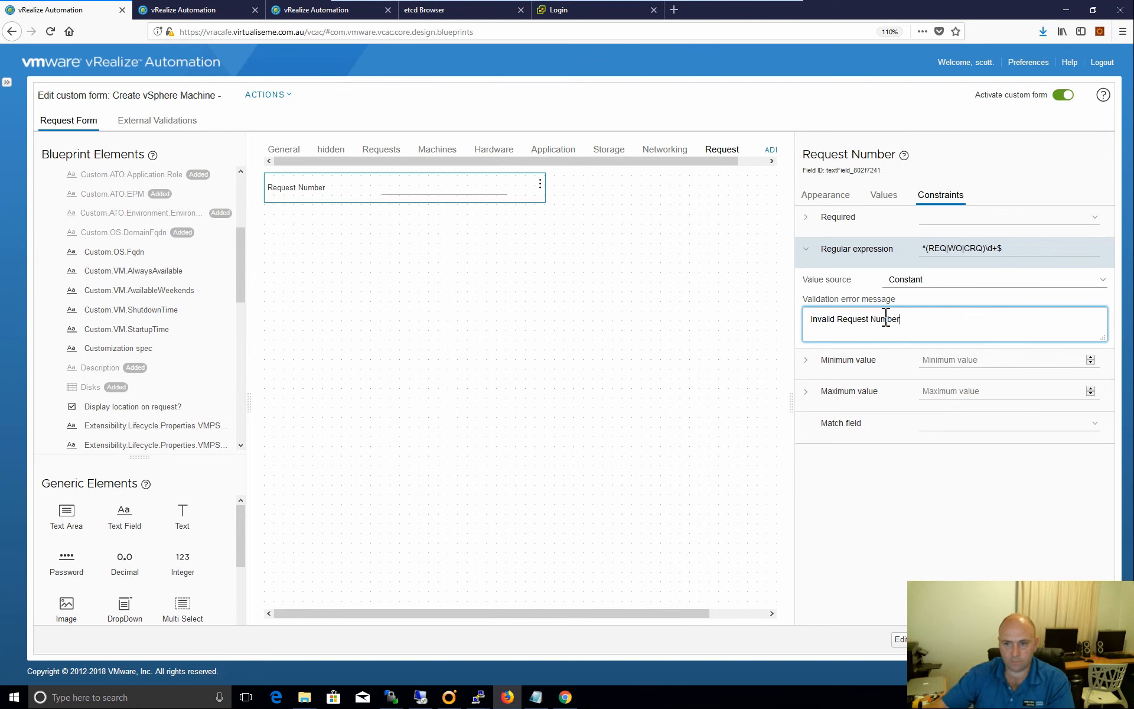
type("er")
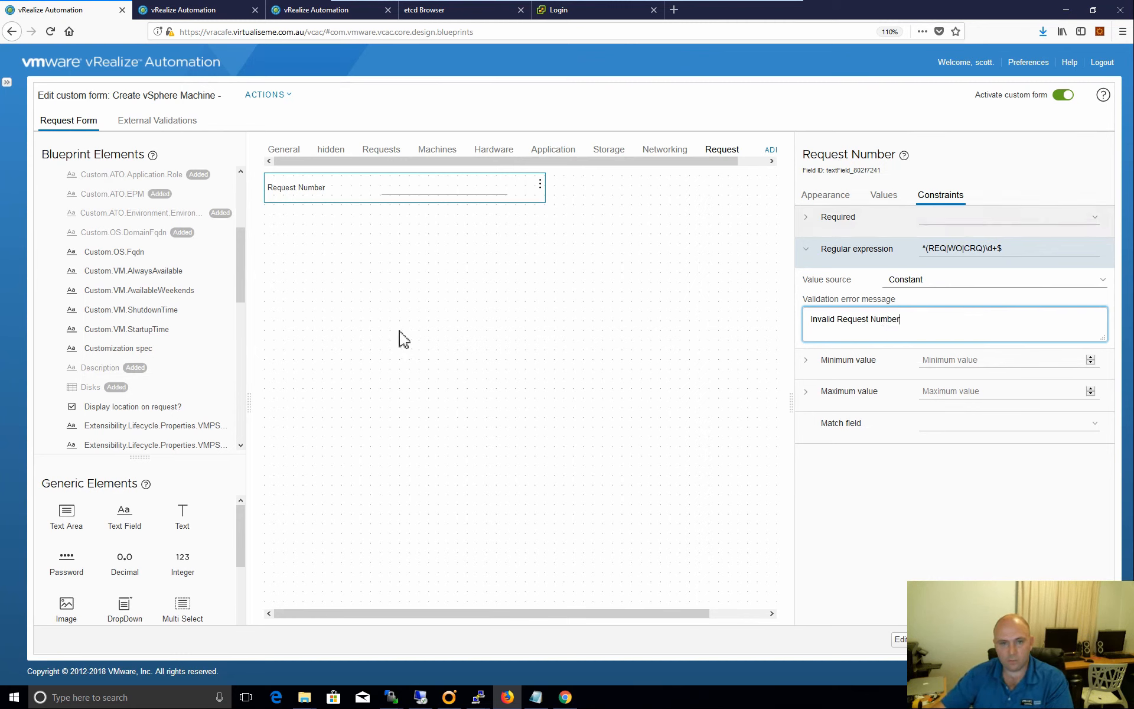
left_click(365, 316)
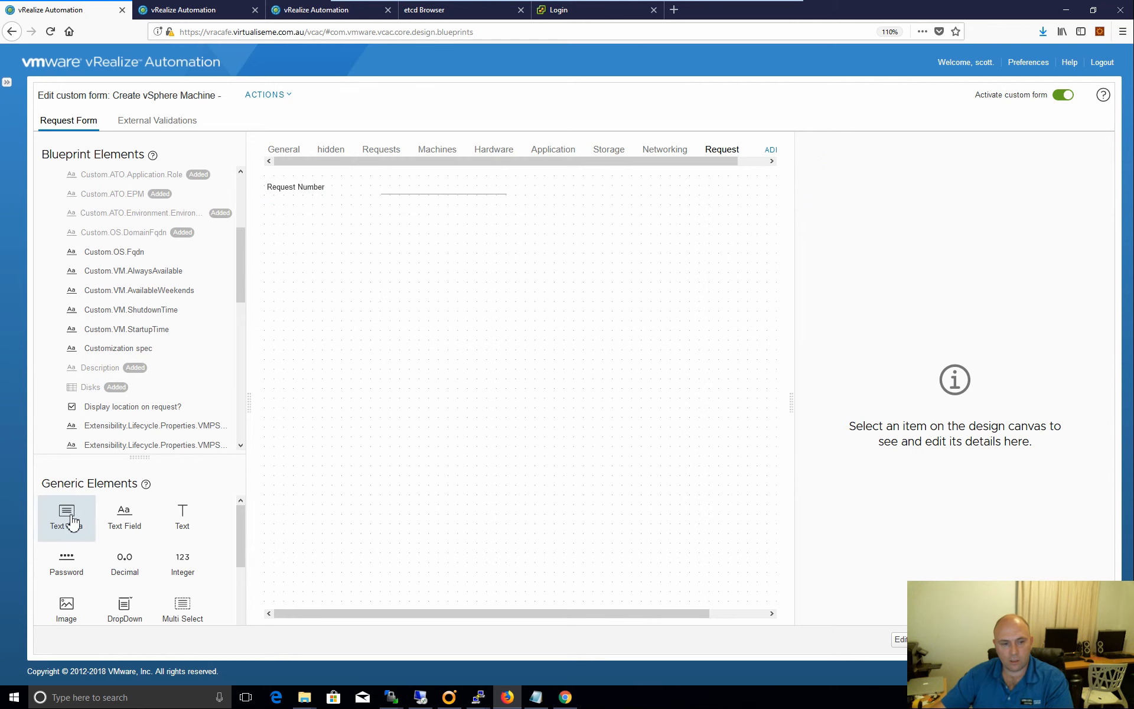
Add a generic Text Area below Request Number, change its display type to Text Field and label it Cost Code.
left_click_drag(63, 516, 354, 288)
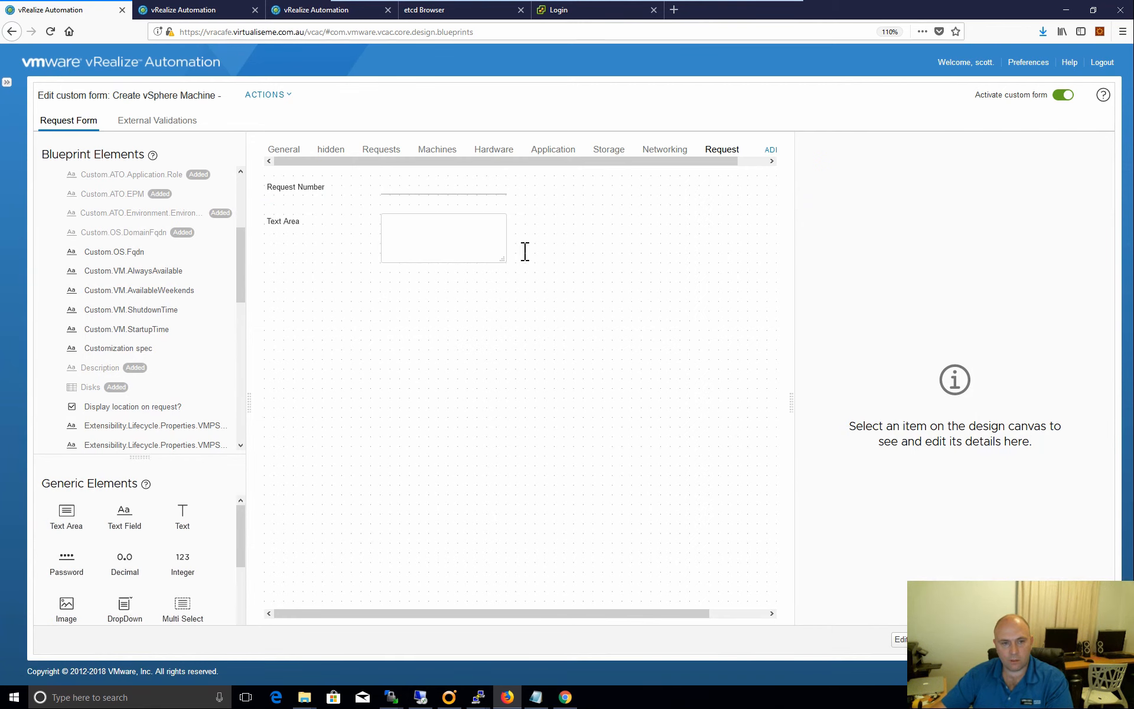
left_click(429, 245)
left_click(961, 279)
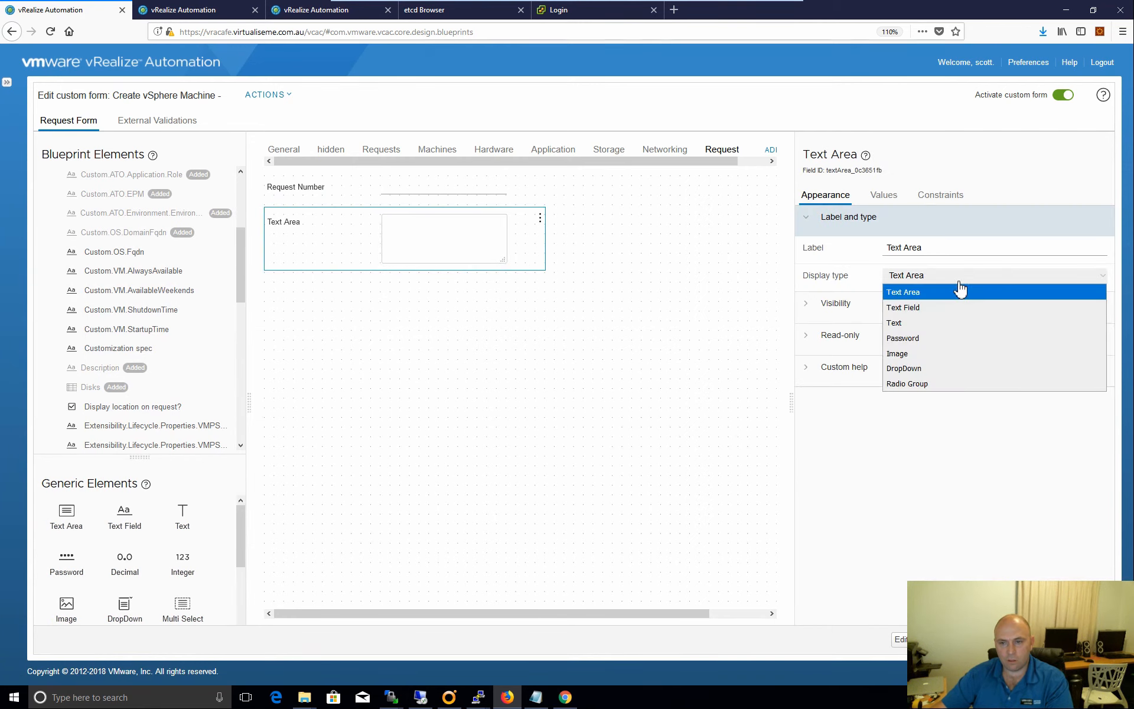
left_click(913, 307)
left_click_drag(926, 248, 825, 239)
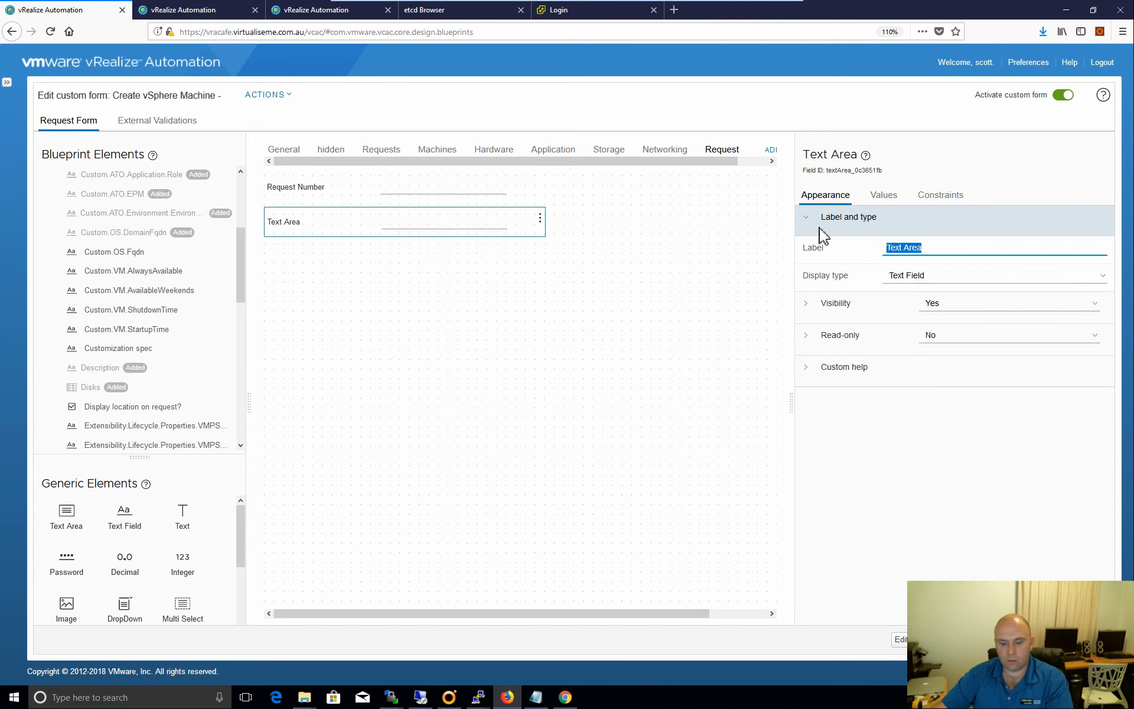
type("Cost COde")
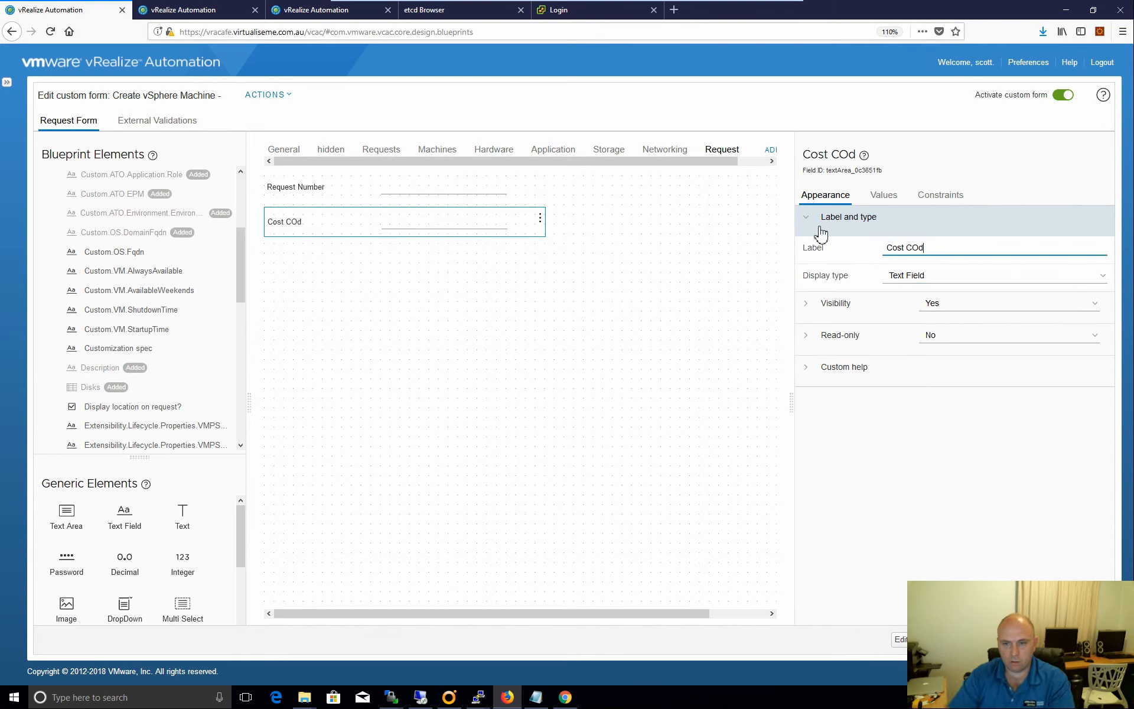
key("BackSpace")
key("BackSpace")
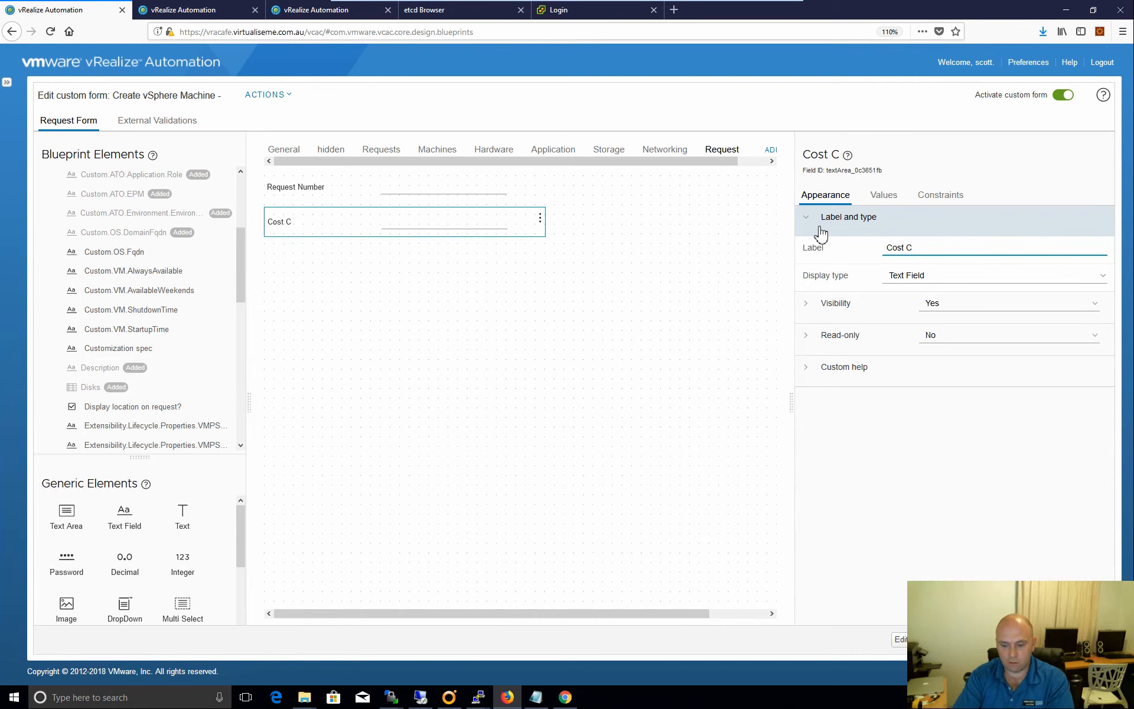
type("ode")
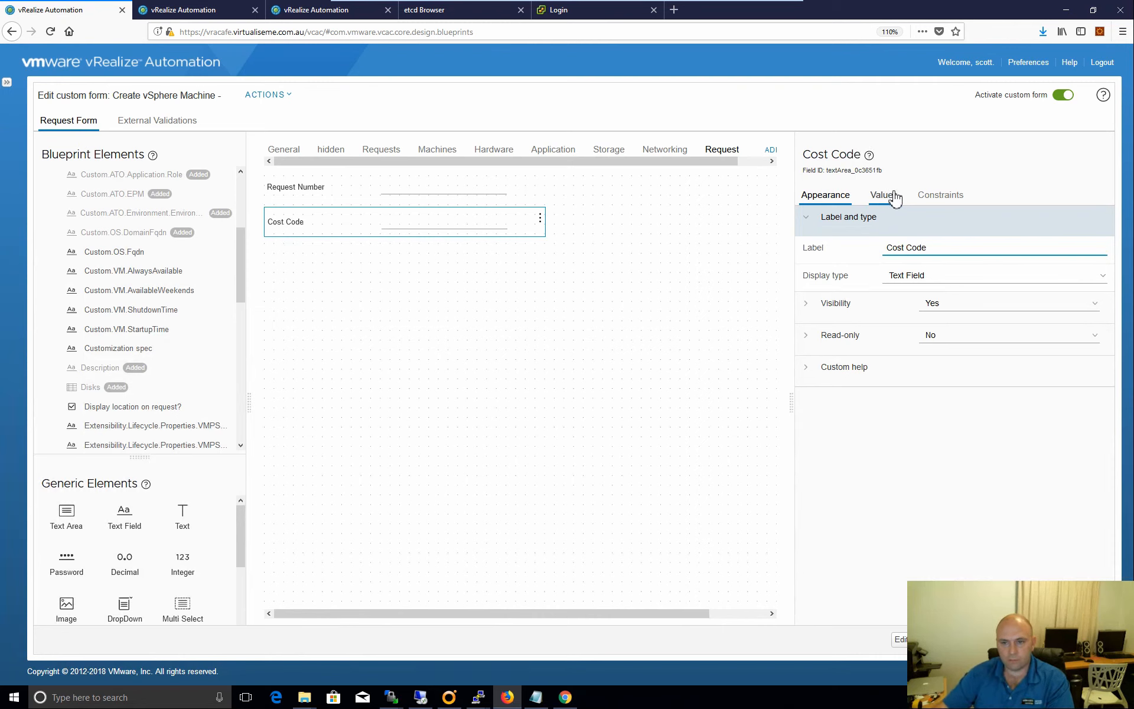
Check the Cost Code field's value and constraint settings, and save the custom form.
left_click(893, 197)
left_click(940, 195)
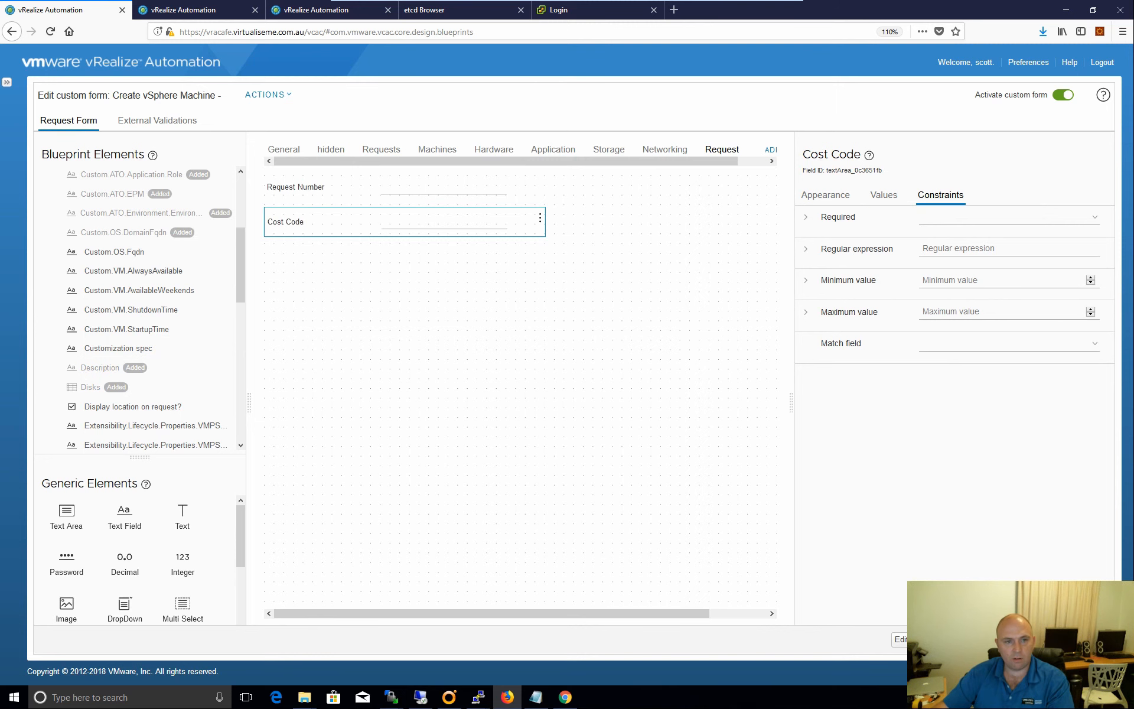
left_click(1042, 640)
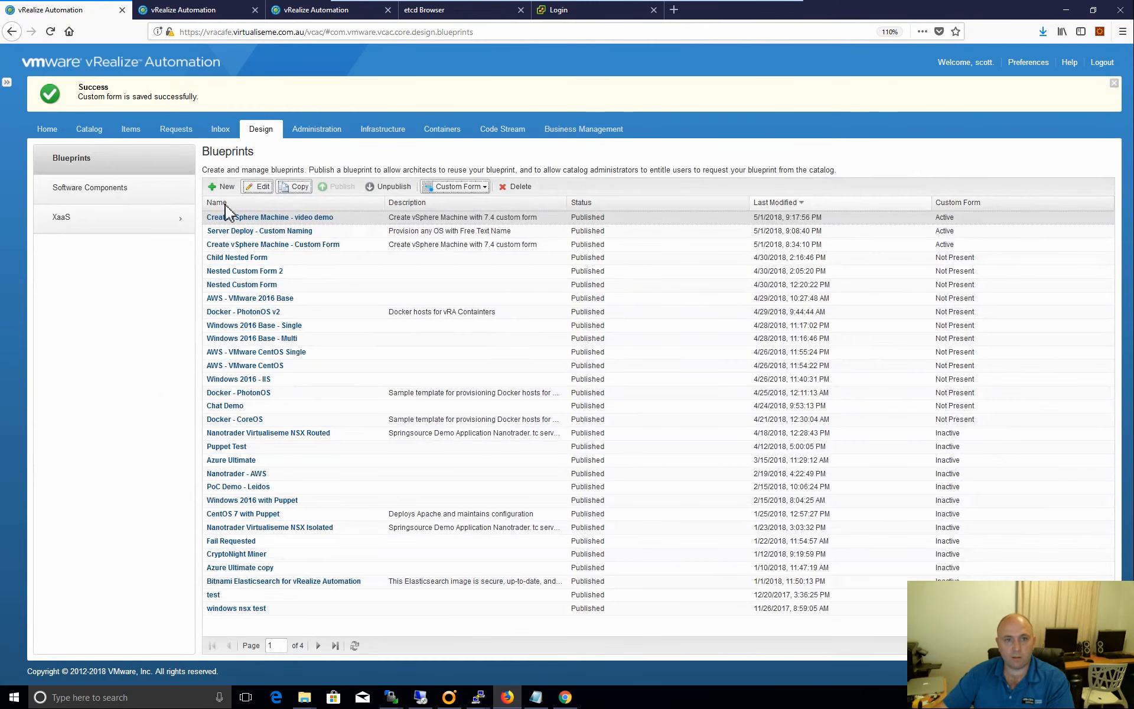
Request Create vSphere Machine - video demo from the catalog's Testing service and select the project "1002" - "pre demo 02".
left_click(90, 130)
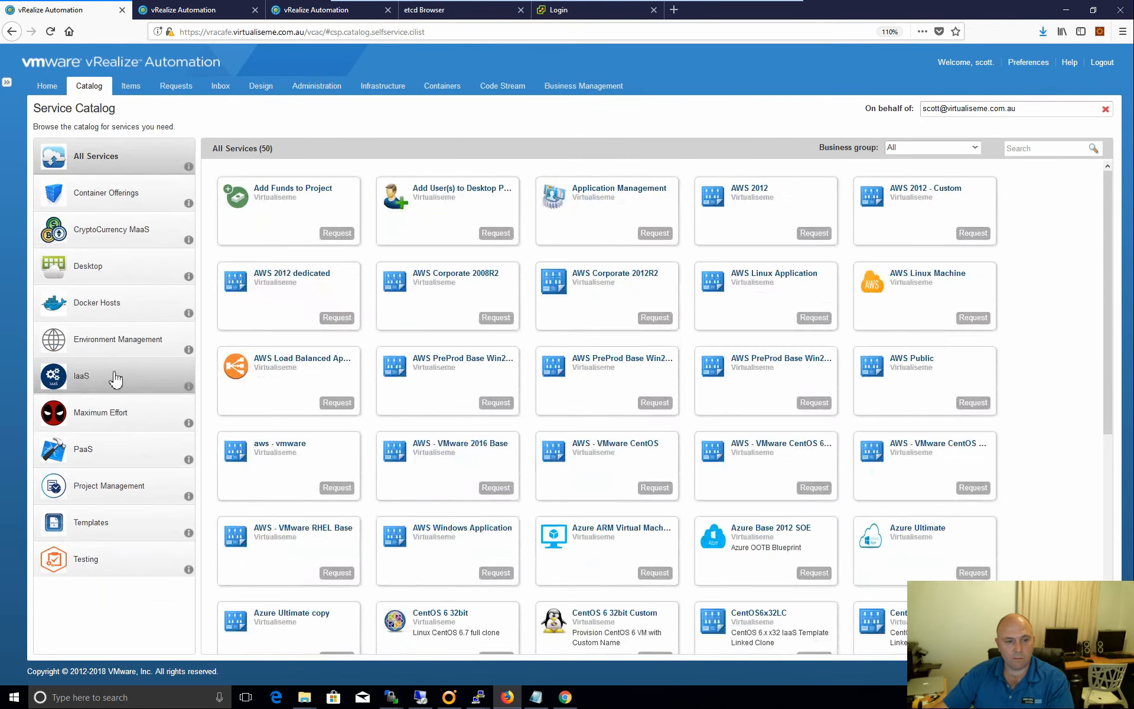
left_click(114, 378)
left_click(83, 564)
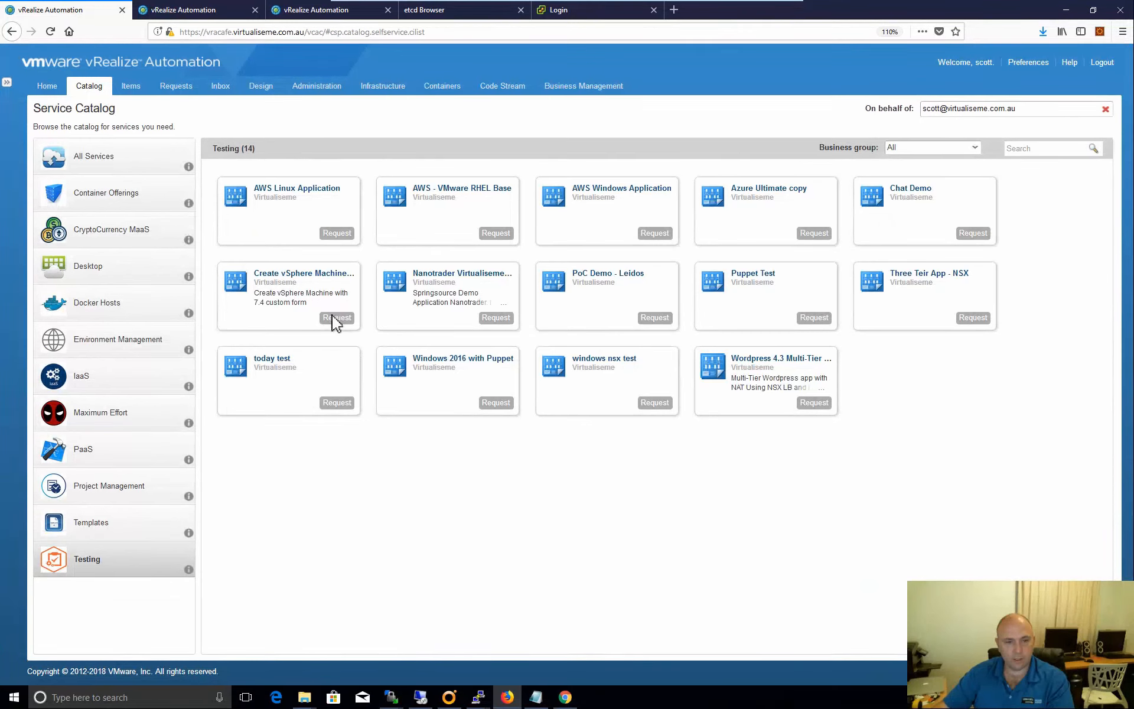
left_click(337, 317)
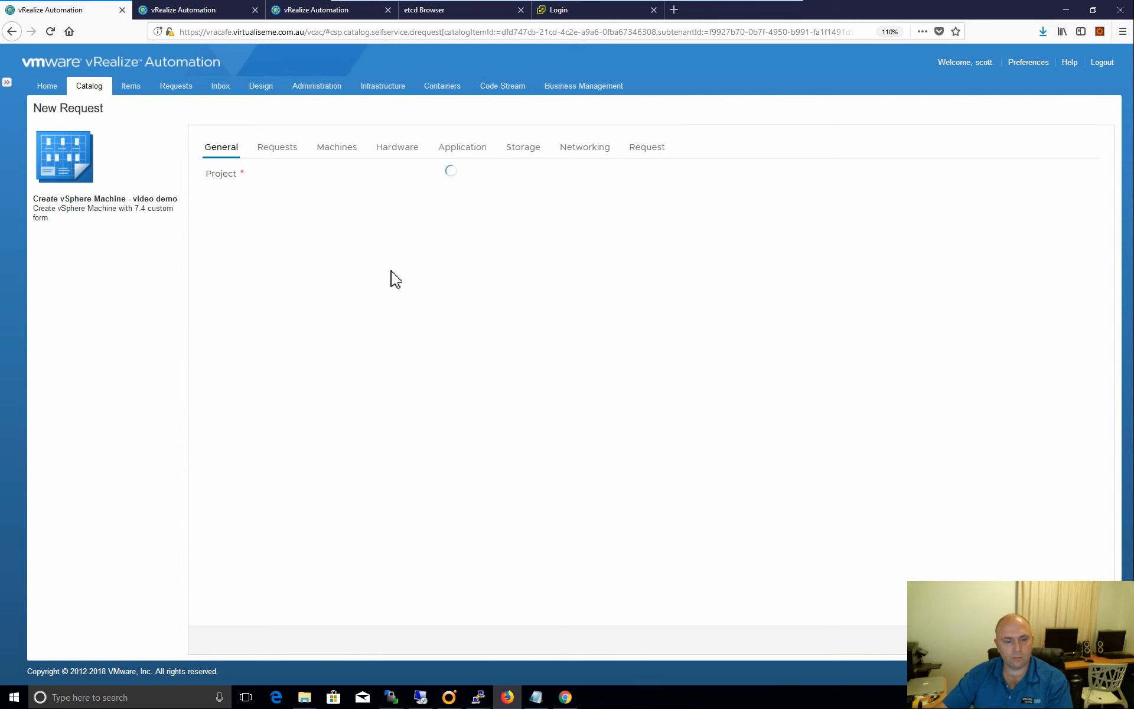
left_click(429, 176)
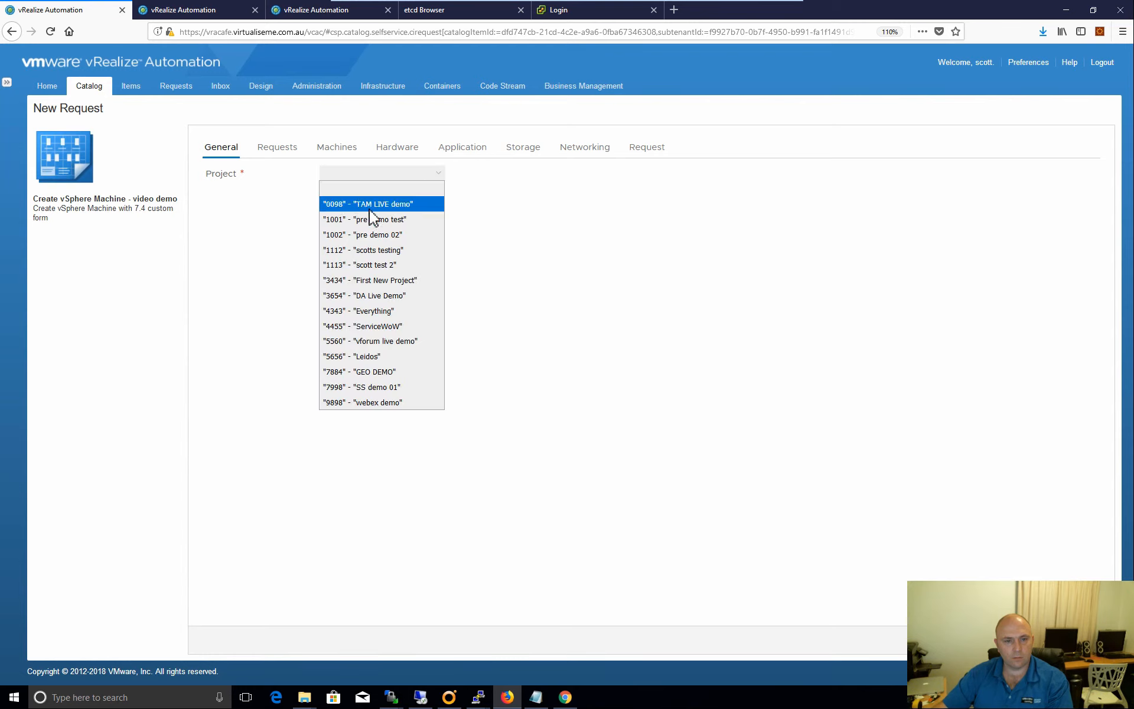
left_click(375, 235)
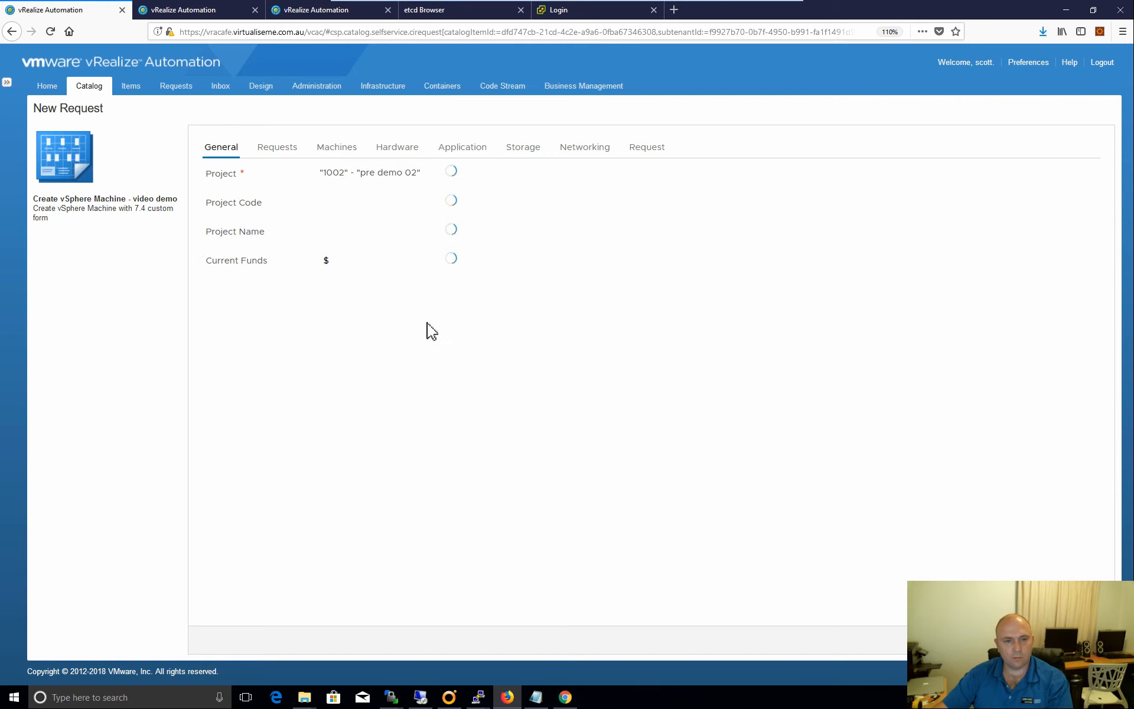